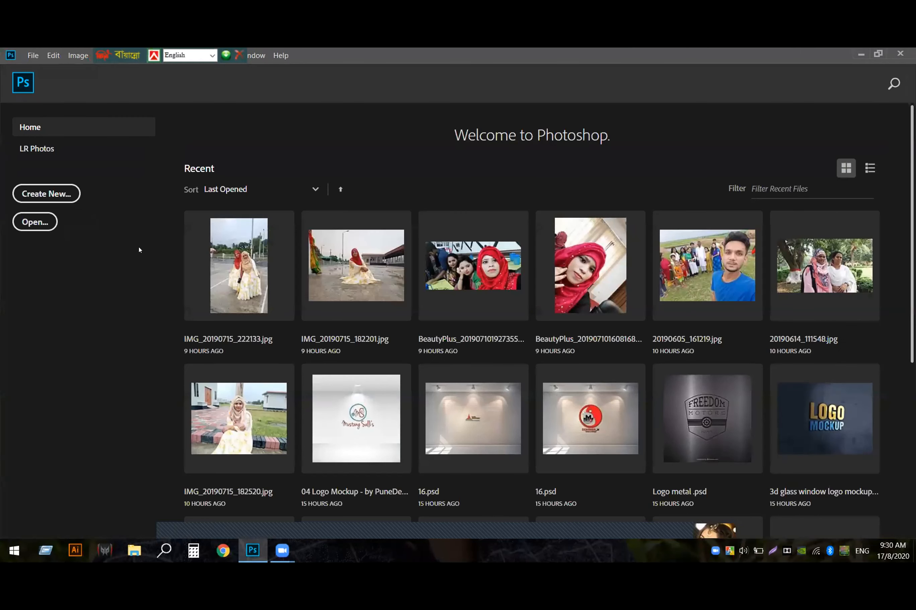
Create a new 3000 x 3000 px RGB document at 300 pixels/inch with a white background
{"action": "left_click", "coordinate": [62, 189]}
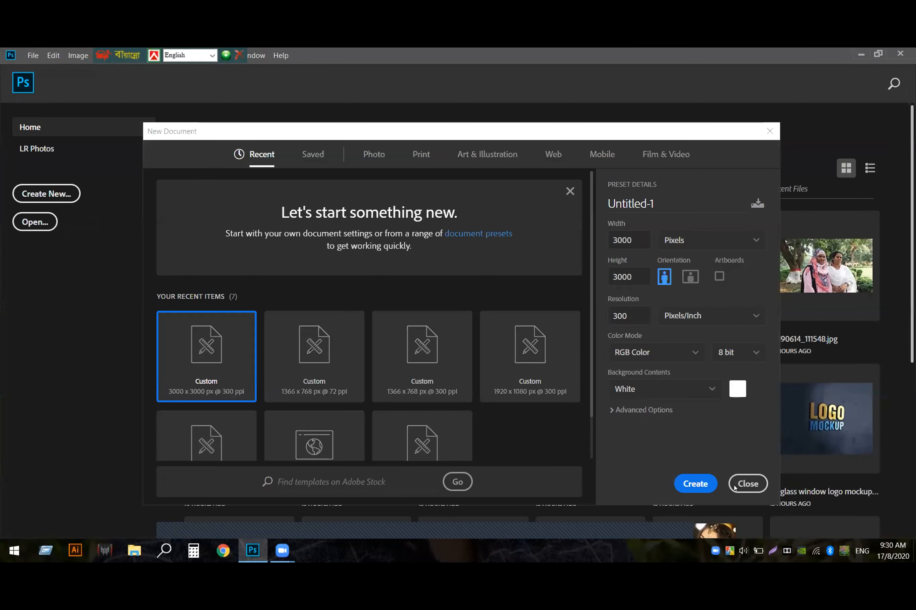
{"action": "left_click", "coordinate": [702, 488]}
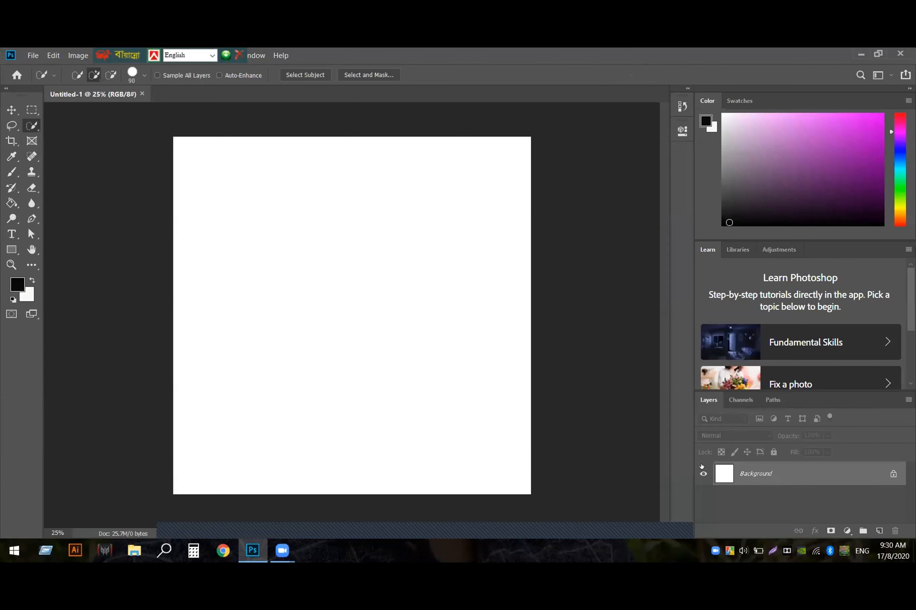
Open 3ac9af70c61b0cc950ebe09fdd553c87.jpg from the Desktop and reduce the Quick Selection brush size to 60
{"action": "left_click", "coordinate": [33, 56]}
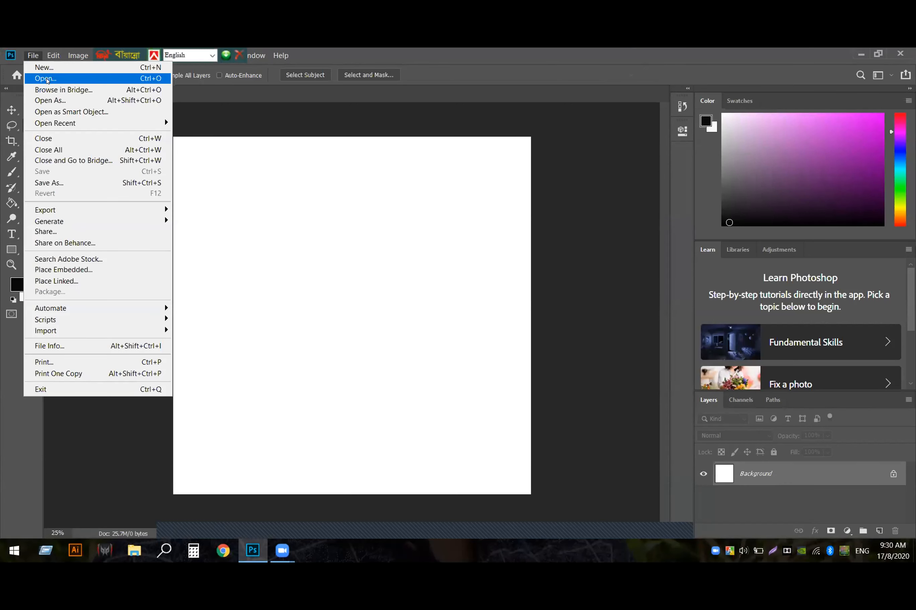
{"action": "left_click", "coordinate": [46, 79]}
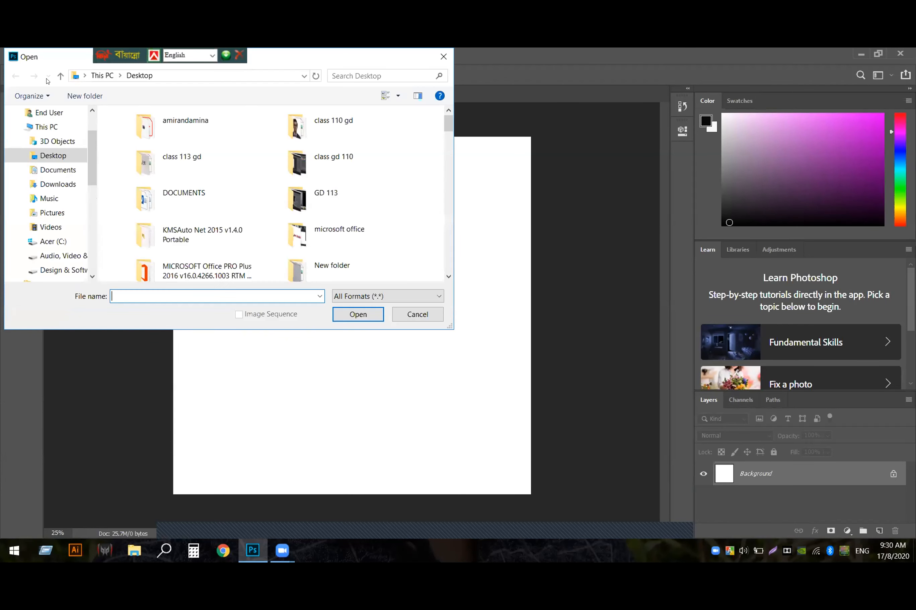
{"action": "scroll", "coordinate": [304, 185], "scroll_direction": "down", "scroll_amount": 5}
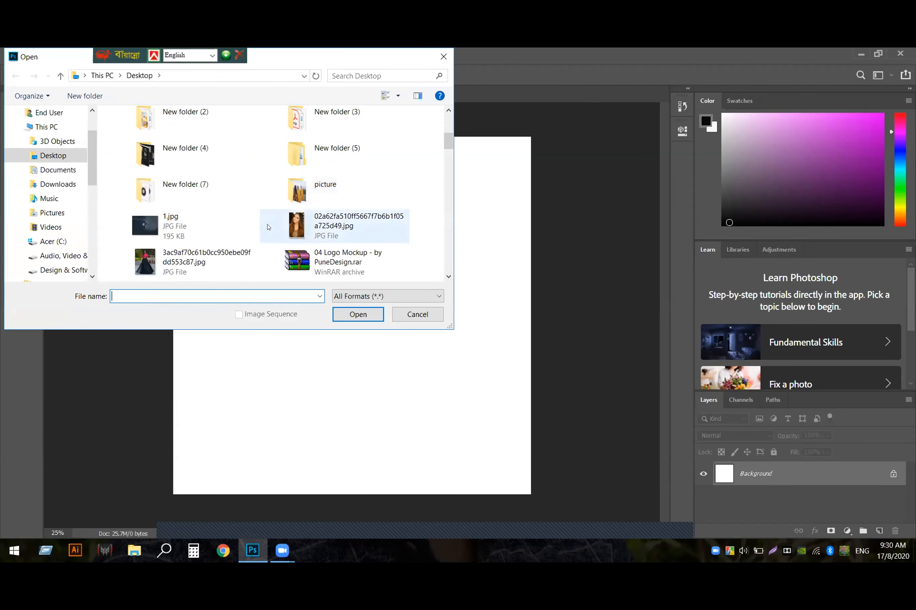
{"action": "left_click", "coordinate": [184, 256]}
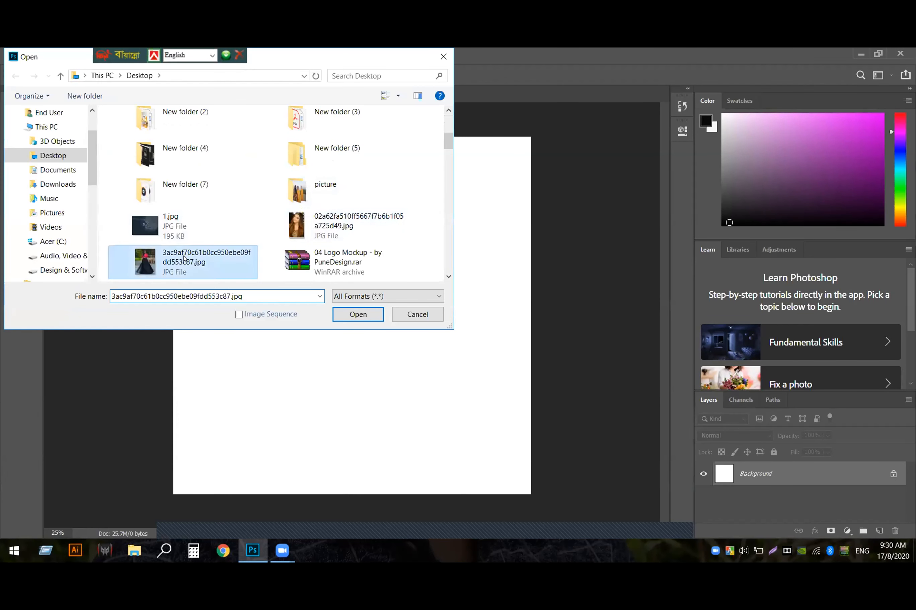
{"action": "left_click", "coordinate": [367, 314]}
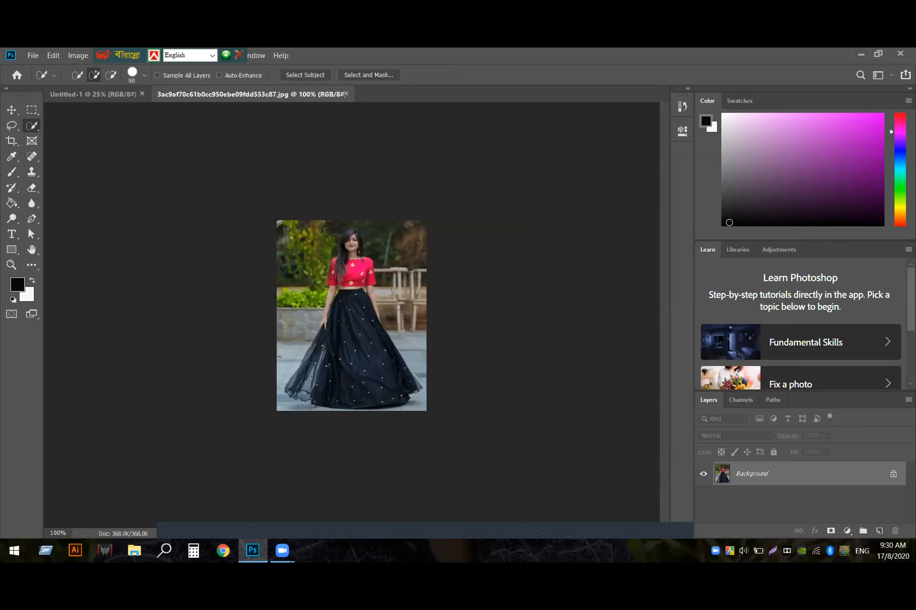
{"action": "key", "text": "bracketleft"}
{"action": "key", "text": "bracketleft"}
{"action": "key", "text": "bracketleft"}
{"action": "key", "text": "ctrl+plus"}
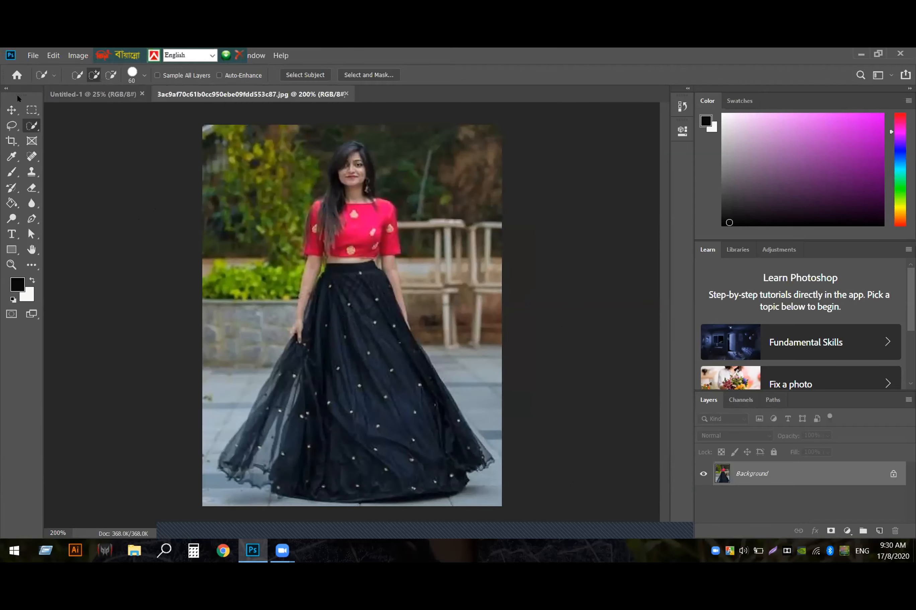
Switch to the Move tool and duplicate the photo's Background layer twice
{"action": "left_click", "coordinate": [9, 111]}
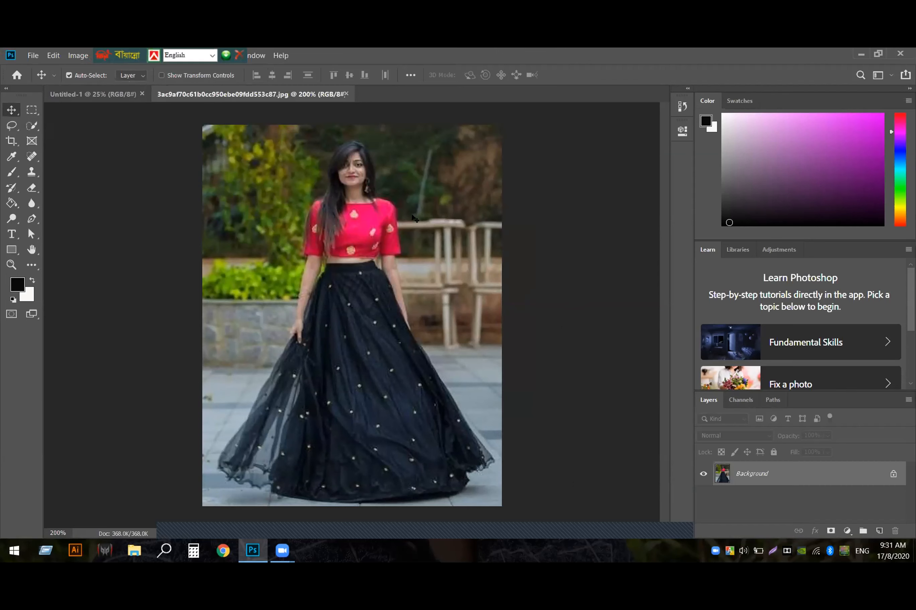
{"action": "key", "text": "ctrl"}
{"action": "key", "text": "ctrl+j"}
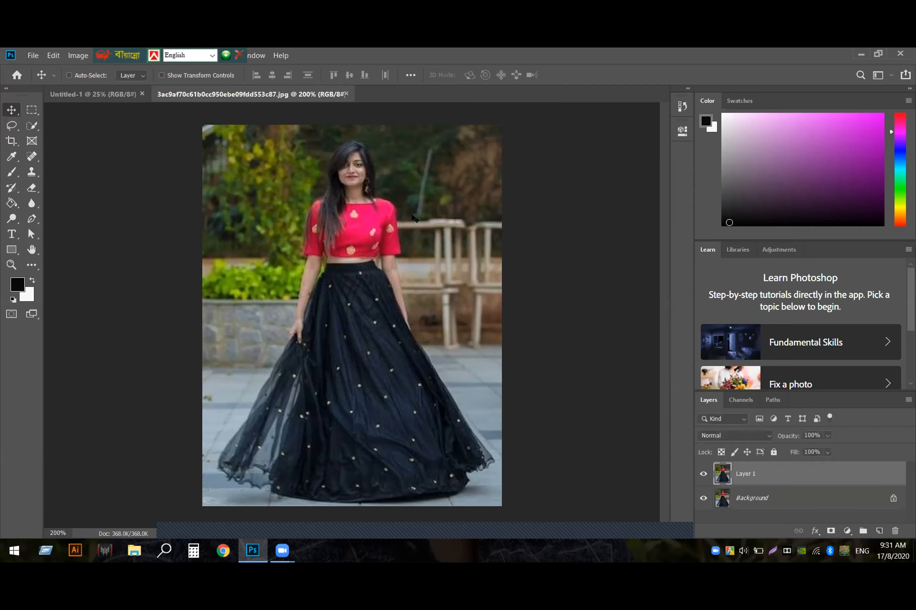
{"action": "key", "text": "ctrl+j"}
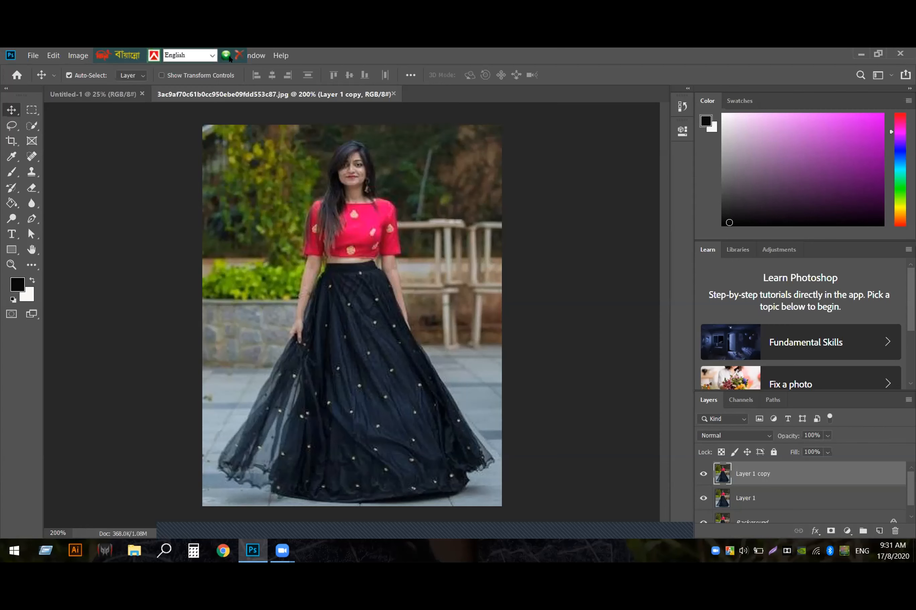
Close the language toolbar covering the menu bar and remove the Learn panel from the workspace
{"action": "left_click", "coordinate": [239, 52]}
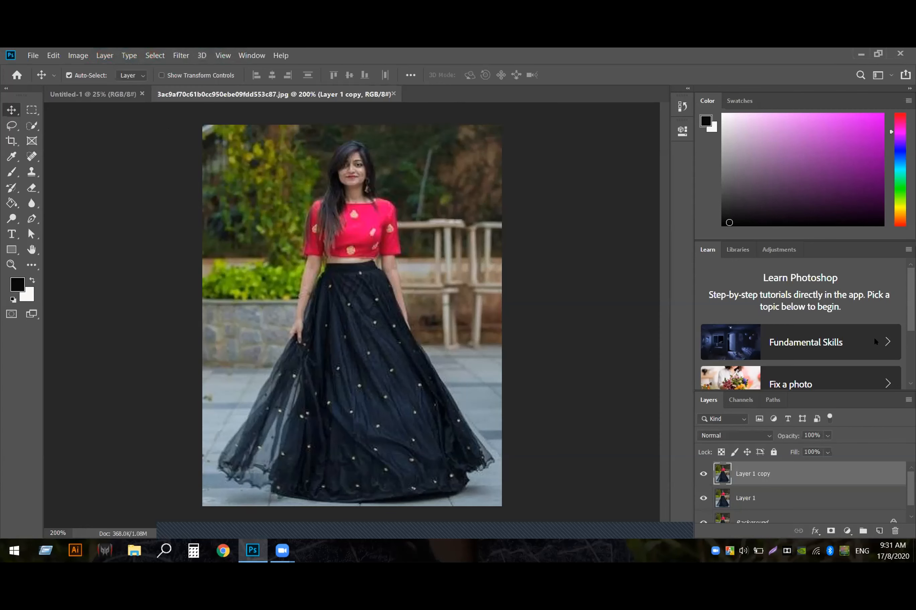
{"action": "left_click", "coordinate": [886, 343]}
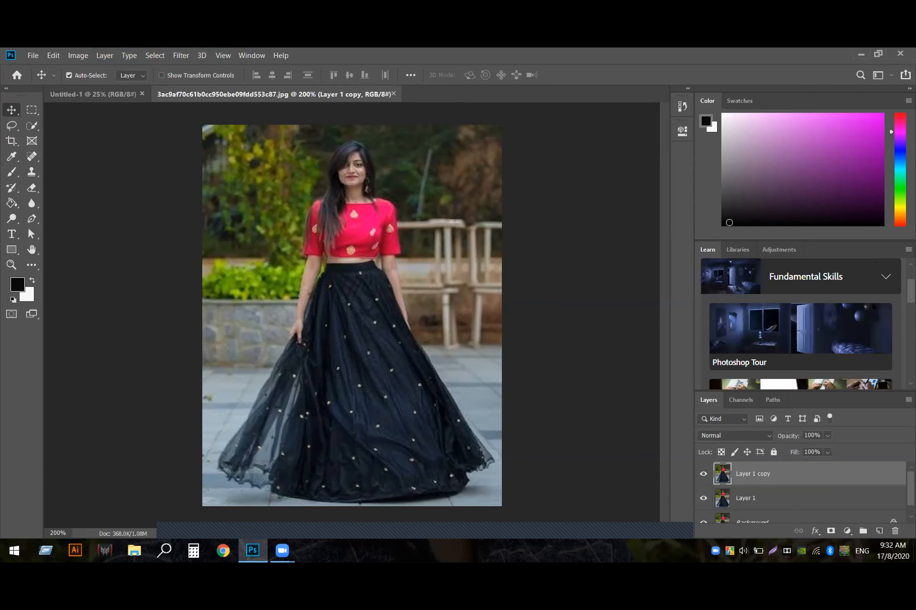
{"action": "left_click", "coordinate": [886, 276]}
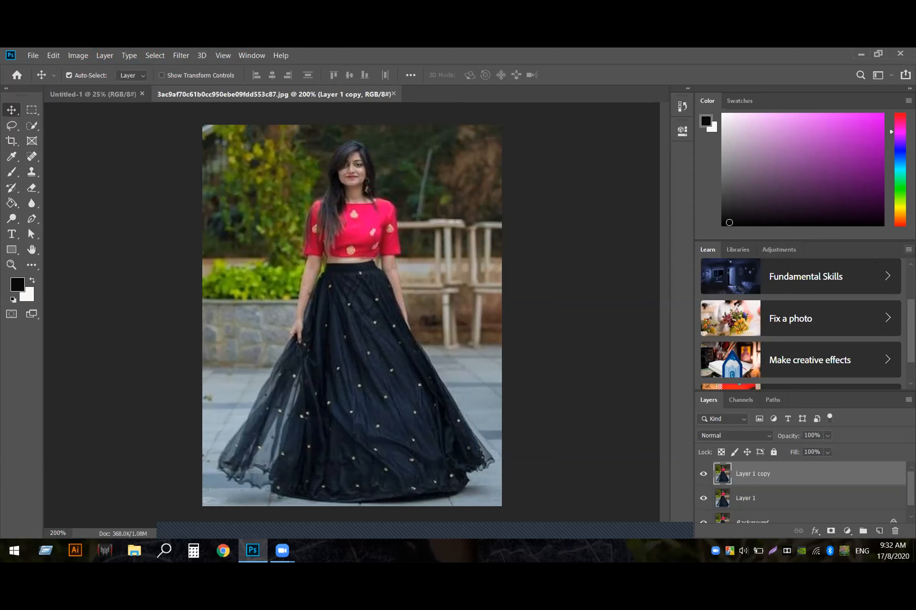
{"action": "right_click", "coordinate": [845, 247]}
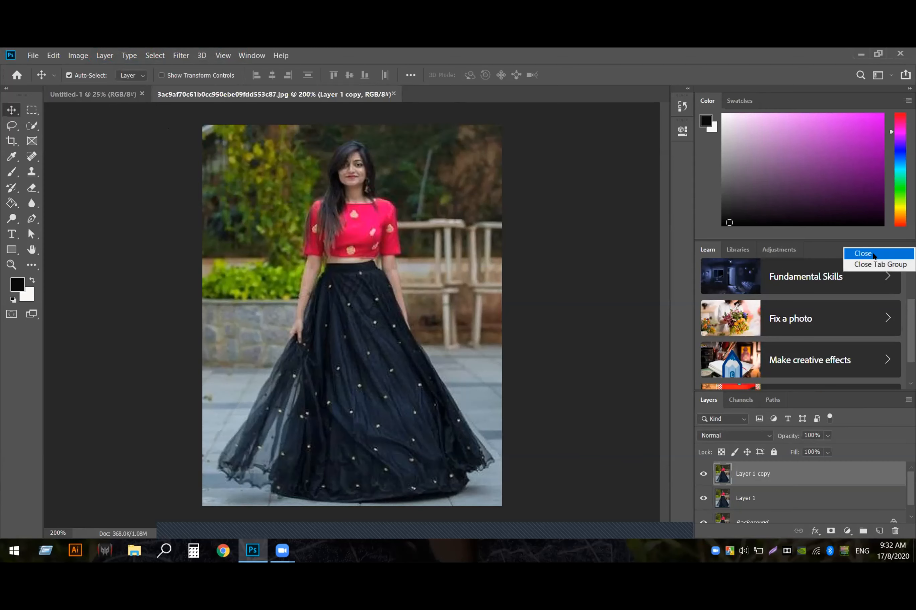
{"action": "left_click", "coordinate": [873, 254]}
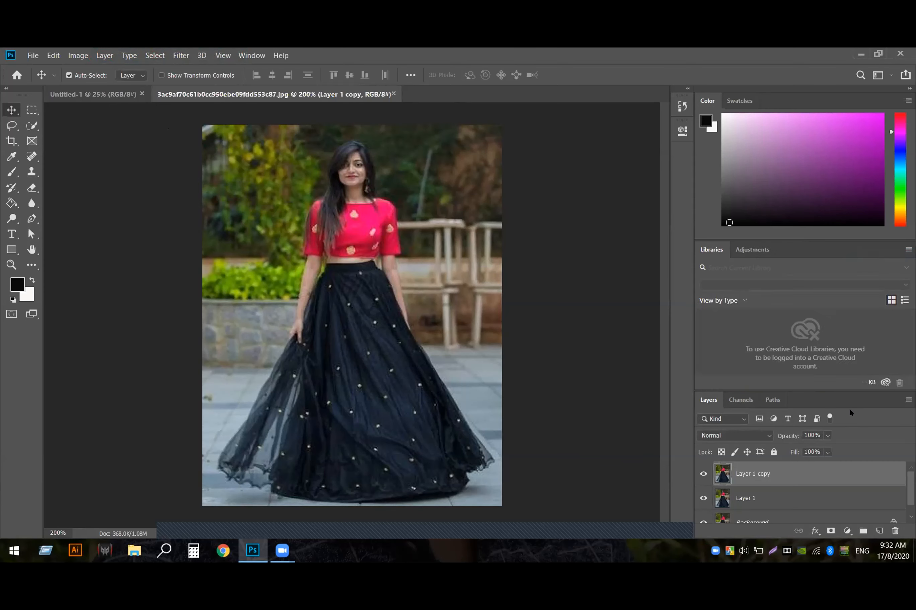
Detach the Layers panel and enlarge it so that all three layers fit in its list
{"action": "left_click_drag", "start_coordinate": [851, 412], "coordinate": [843, 321]}
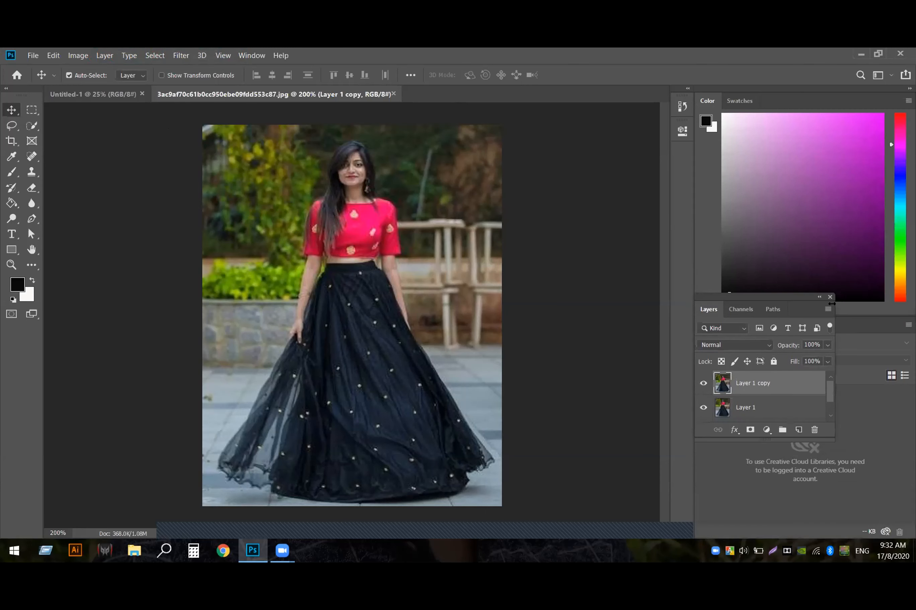
{"action": "left_click", "coordinate": [820, 297]}
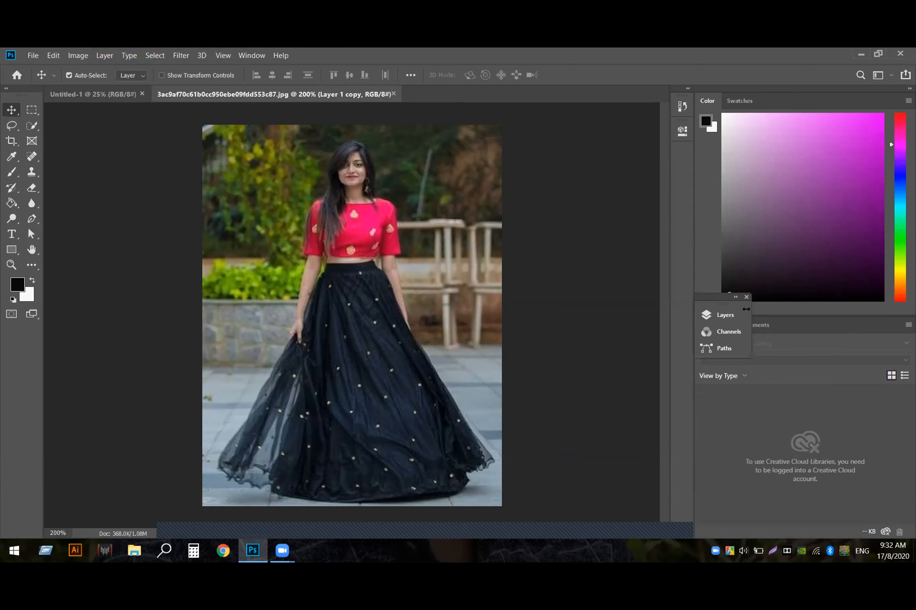
{"action": "left_click", "coordinate": [734, 298]}
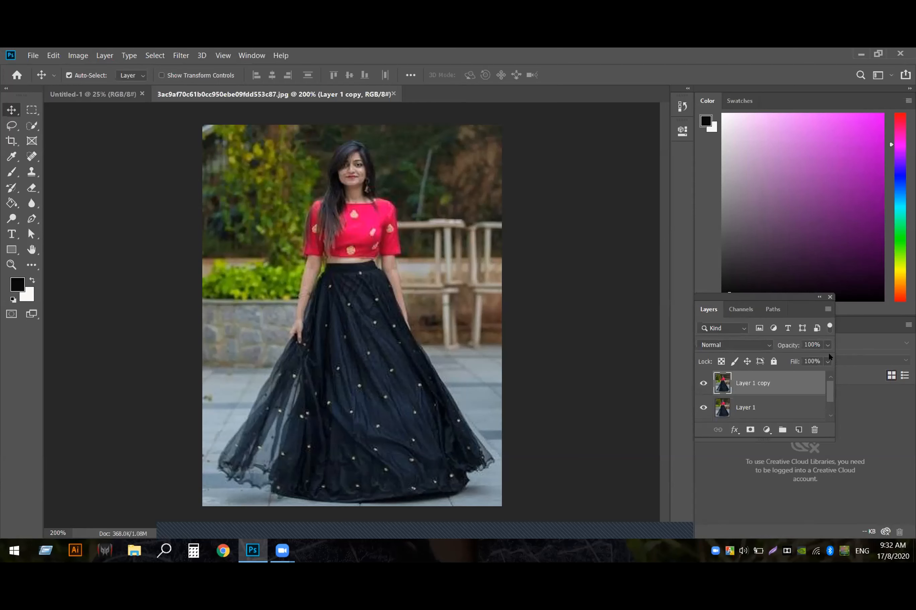
{"action": "left_click_drag", "start_coordinate": [831, 300], "coordinate": [913, 301]}
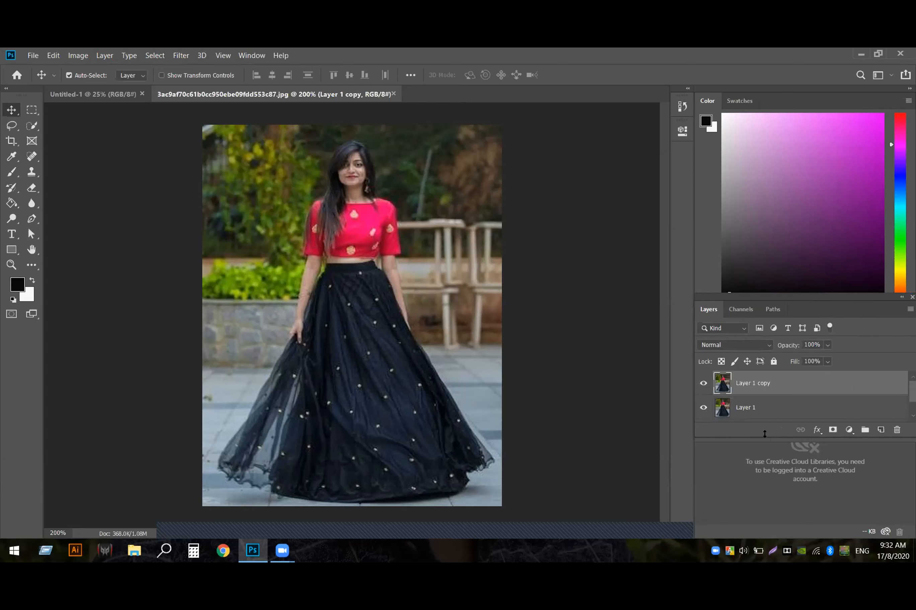
{"action": "left_click_drag", "start_coordinate": [730, 438], "coordinate": [736, 546]}
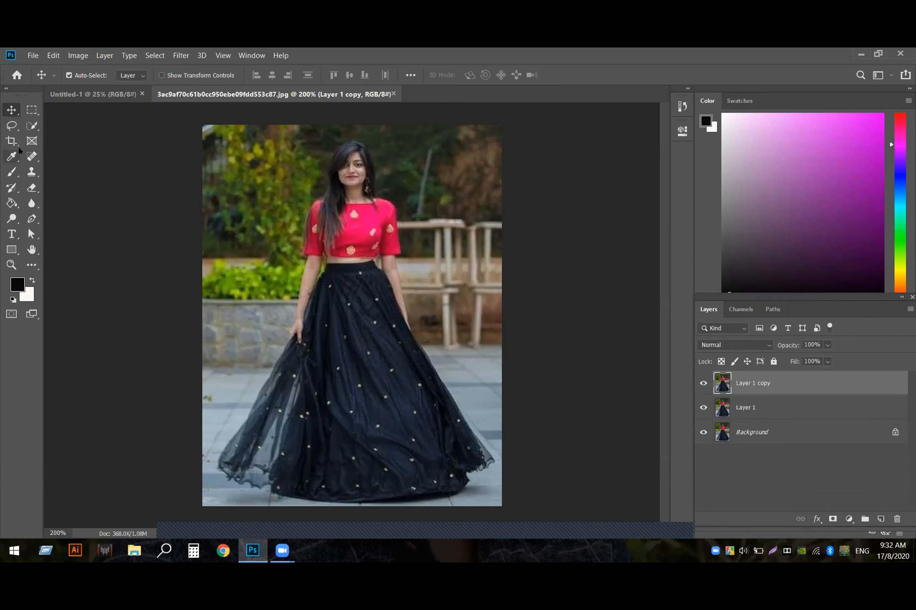
Select the woman on the topmost layer with the Quick Selection tool and subtract the surrounding background from the selection
{"action": "left_click", "coordinate": [32, 126]}
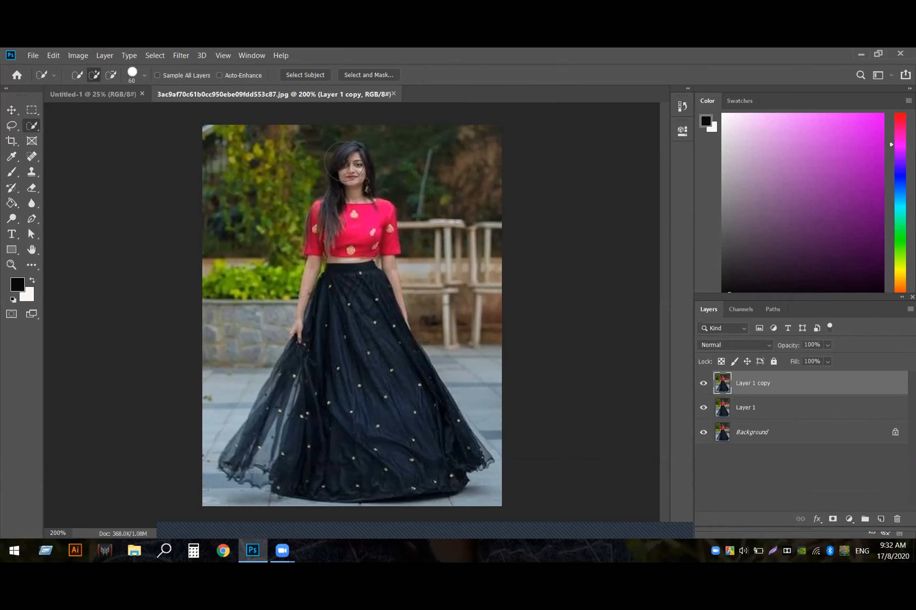
{"action": "mouse_move", "coordinate": [344, 161]}
{"action": "left_mouse_down"}
{"action": "mouse_move", "coordinate": [350, 277]}
{"action": "mouse_move", "coordinate": [337, 354]}
{"action": "mouse_move", "coordinate": [318, 396]}
{"action": "mouse_move", "coordinate": [273, 413]}
{"action": "mouse_move", "coordinate": [287, 345]}
{"action": "left_mouse_up"}
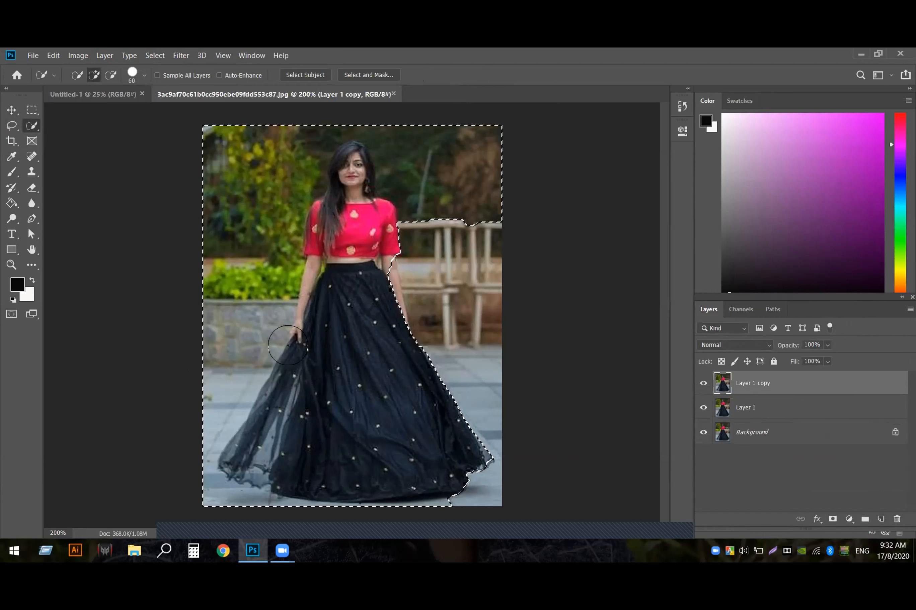
{"action": "mouse_move", "coordinate": [349, 273]}
{"action": "left_mouse_down"}
{"action": "mouse_move", "coordinate": [360, 243]}
{"action": "mouse_move", "coordinate": [375, 273]}
{"action": "left_mouse_up"}
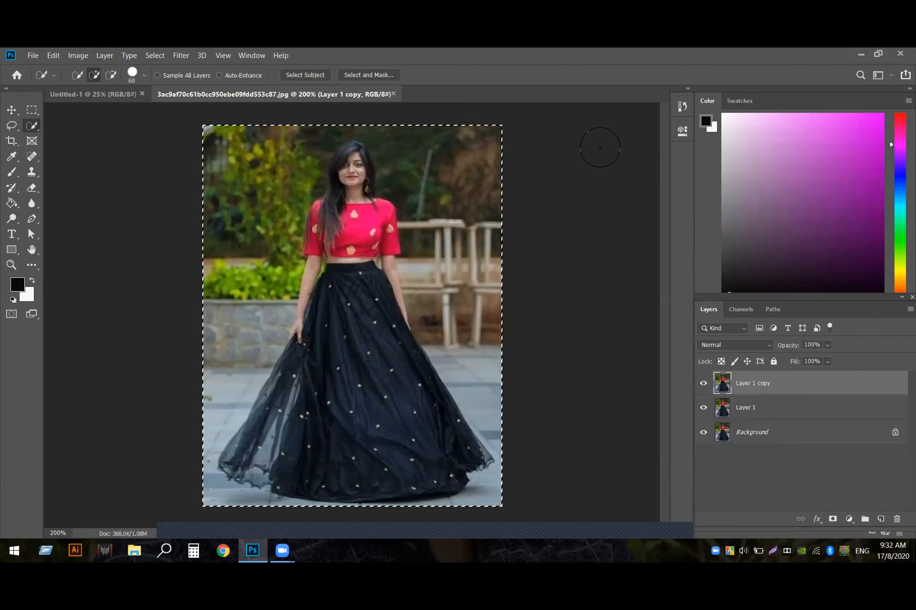
{"action": "mouse_move", "coordinate": [521, 117]}
{"action": "left_mouse_down"}
{"action": "mouse_move", "coordinate": [512, 170]}
{"action": "mouse_move", "coordinate": [510, 117]}
{"action": "mouse_move", "coordinate": [495, 167]}
{"action": "mouse_move", "coordinate": [480, 120]}
{"action": "mouse_move", "coordinate": [455, 154]}
{"action": "mouse_move", "coordinate": [436, 114]}
{"action": "mouse_move", "coordinate": [428, 148]}
{"action": "mouse_move", "coordinate": [421, 115]}
{"action": "mouse_move", "coordinate": [421, 139]}
{"action": "mouse_move", "coordinate": [405, 137]}
{"action": "mouse_move", "coordinate": [395, 108]}
{"action": "mouse_move", "coordinate": [390, 130]}
{"action": "left_mouse_up"}
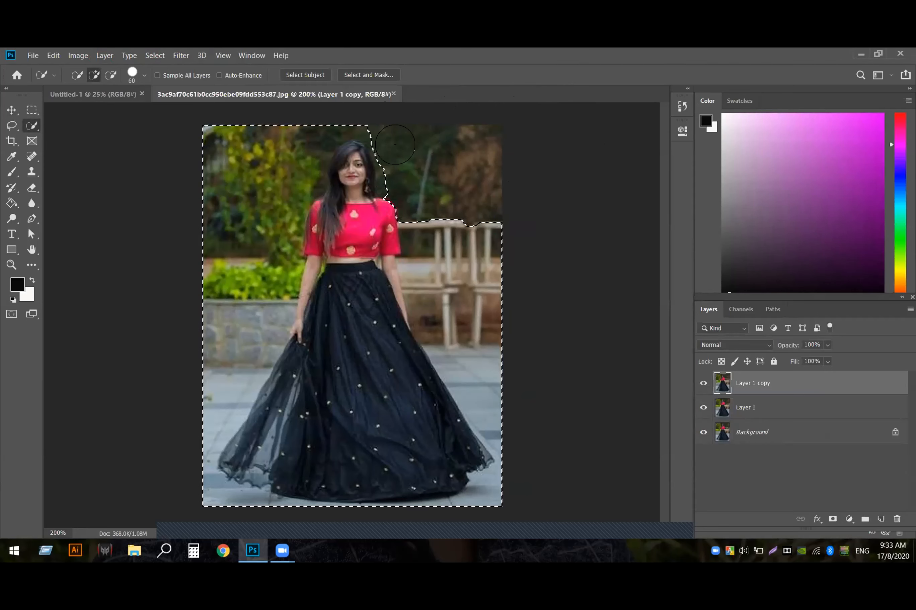
{"action": "mouse_move", "coordinate": [397, 162]}
{"action": "left_mouse_down"}
{"action": "mouse_move", "coordinate": [449, 169]}
{"action": "mouse_move", "coordinate": [451, 208]}
{"action": "mouse_move", "coordinate": [467, 186]}
{"action": "mouse_move", "coordinate": [473, 227]}
{"action": "mouse_move", "coordinate": [441, 194]}
{"action": "mouse_move", "coordinate": [434, 228]}
{"action": "mouse_move", "coordinate": [439, 198]}
{"action": "mouse_move", "coordinate": [436, 214]}
{"action": "mouse_move", "coordinate": [424, 184]}
{"action": "mouse_move", "coordinate": [428, 225]}
{"action": "left_mouse_up"}
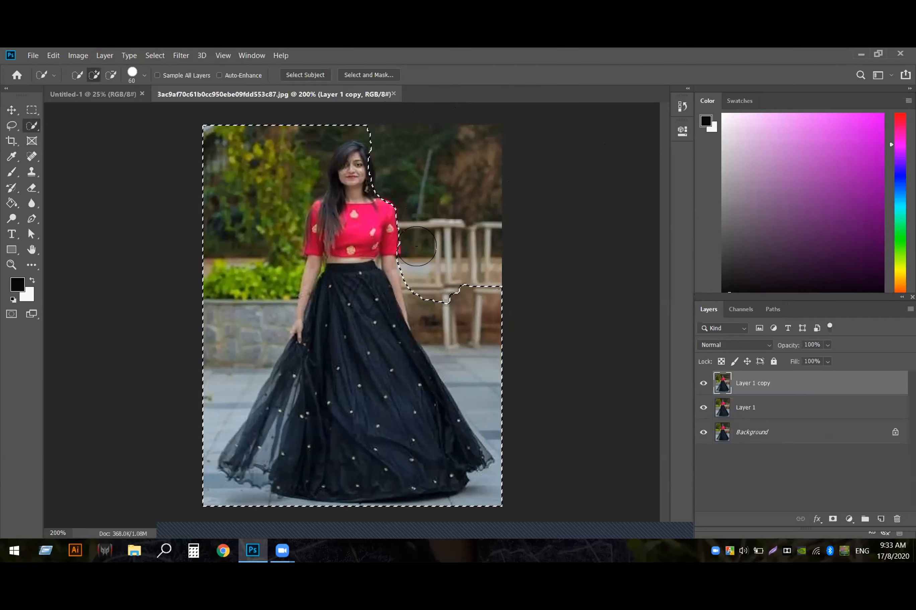
{"action": "left_click_drag", "start_coordinate": [473, 299], "coordinate": [441, 289]}
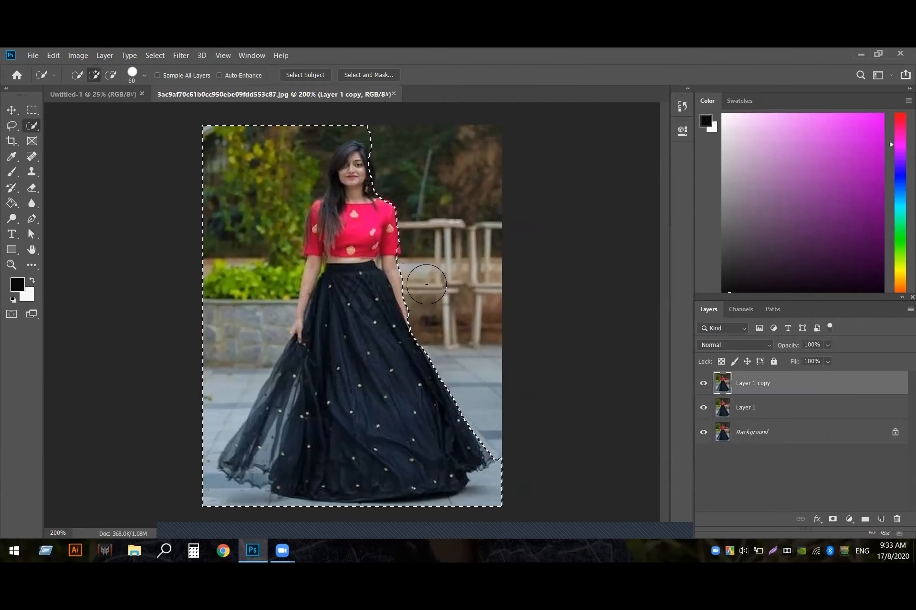
{"action": "mouse_move", "coordinate": [426, 296]}
{"action": "left_mouse_down"}
{"action": "mouse_move", "coordinate": [388, 101]}
{"action": "mouse_move", "coordinate": [329, 84]}
{"action": "mouse_move", "coordinate": [248, 113]}
{"action": "mouse_move", "coordinate": [238, 90]}
{"action": "mouse_move", "coordinate": [218, 148]}
{"action": "mouse_move", "coordinate": [206, 101]}
{"action": "mouse_move", "coordinate": [198, 182]}
{"action": "mouse_move", "coordinate": [206, 217]}
{"action": "mouse_move", "coordinate": [220, 198]}
{"action": "mouse_move", "coordinate": [231, 265]}
{"action": "mouse_move", "coordinate": [227, 235]}
{"action": "mouse_move", "coordinate": [229, 296]}
{"action": "mouse_move", "coordinate": [211, 255]}
{"action": "mouse_move", "coordinate": [214, 385]}
{"action": "mouse_move", "coordinate": [214, 351]}
{"action": "mouse_move", "coordinate": [243, 298]}
{"action": "mouse_move", "coordinate": [245, 350]}
{"action": "mouse_move", "coordinate": [208, 393]}
{"action": "mouse_move", "coordinate": [181, 489]}
{"action": "mouse_move", "coordinate": [361, 524]}
{"action": "mouse_move", "coordinate": [442, 518]}
{"action": "mouse_move", "coordinate": [473, 497]}
{"action": "mouse_move", "coordinate": [487, 507]}
{"action": "mouse_move", "coordinate": [558, 397]}
{"action": "left_mouse_up"}
Reduce the Quick Selection brush size to 35 and extend the selection around the woman's head, arms and sheer skirt edge
{"action": "key", "text": "bracketleft"}
{"action": "key", "text": "bracketleft"}
{"action": "key", "text": "bracketleft"}
{"action": "key", "text": "bracketleft"}
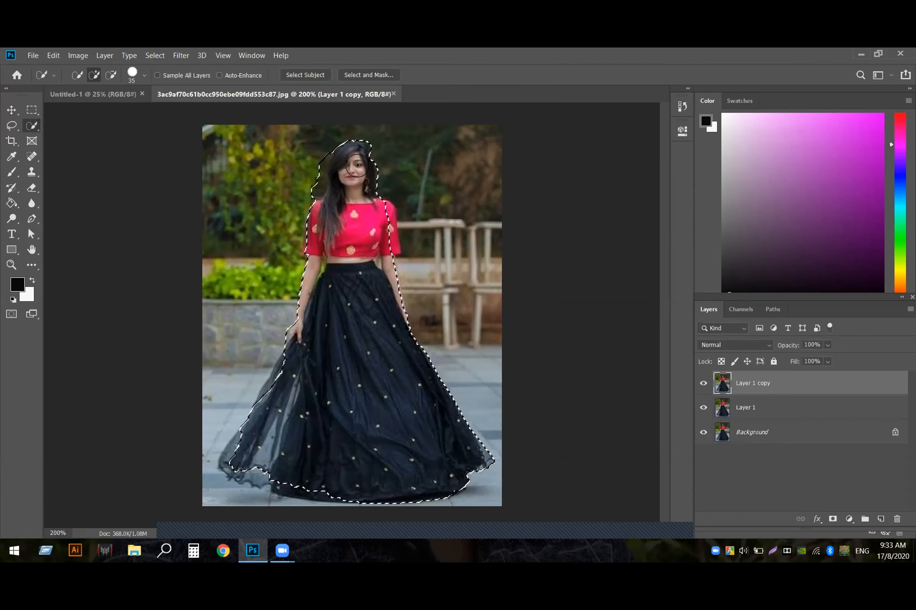
{"action": "mouse_move", "coordinate": [334, 161]}
{"action": "left_mouse_down"}
{"action": "mouse_move", "coordinate": [342, 116]}
{"action": "mouse_move", "coordinate": [333, 144]}
{"action": "left_mouse_up"}
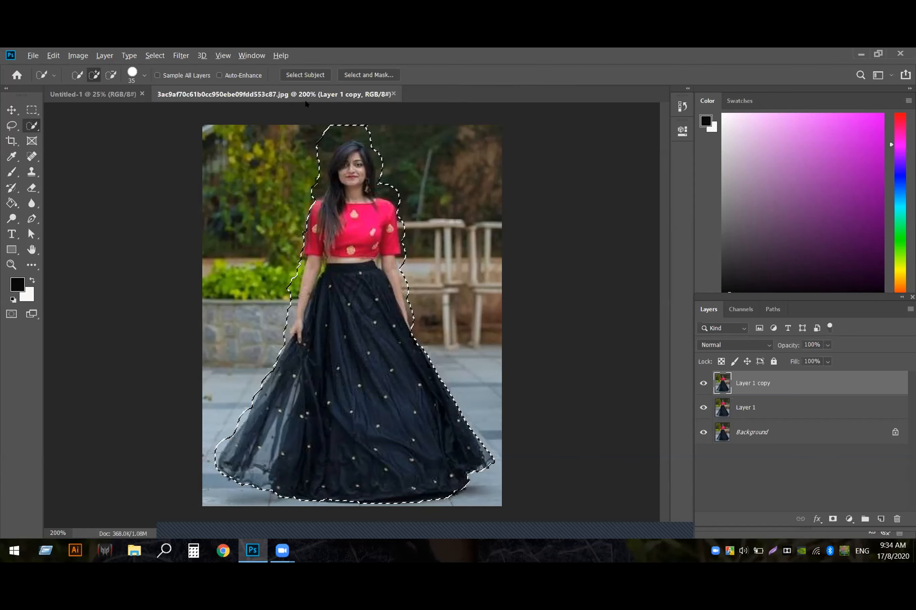
Trim the excess background from the selection on both sides of the woman's head, with the brush size reduced to 20
{"action": "left_click_drag", "start_coordinate": [299, 122], "coordinate": [311, 134]}
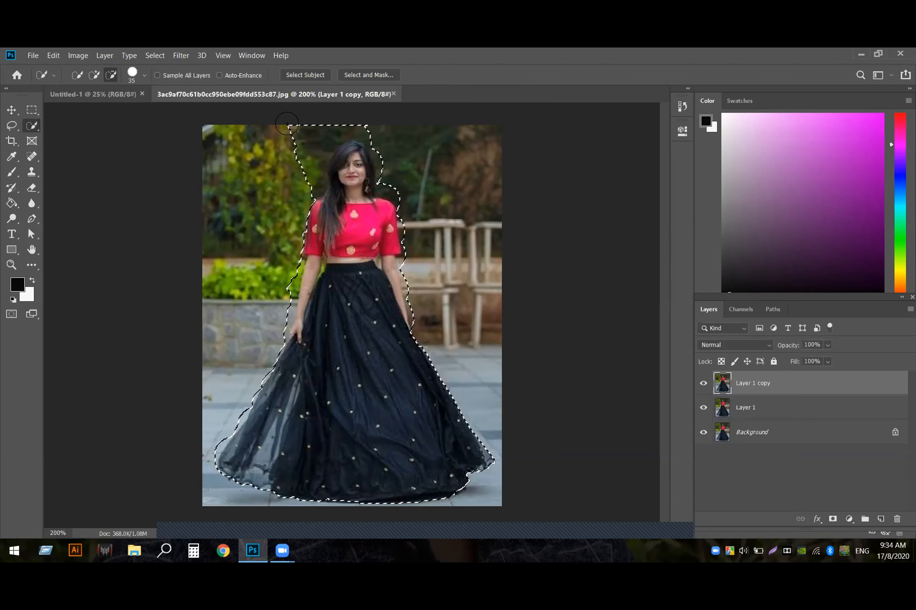
{"action": "key", "text": "bracketleft"}
{"action": "key", "text": "bracketleft"}
{"action": "key", "text": "alt"}
{"action": "left_click_drag", "start_coordinate": [282, 128], "coordinate": [301, 164]}
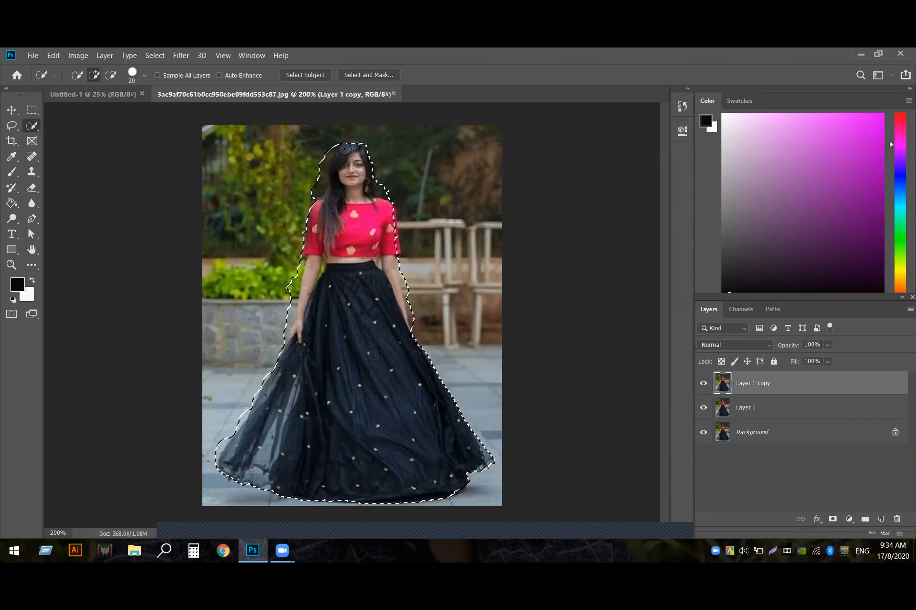
{"action": "left_click_drag", "start_coordinate": [382, 141], "coordinate": [403, 137]}
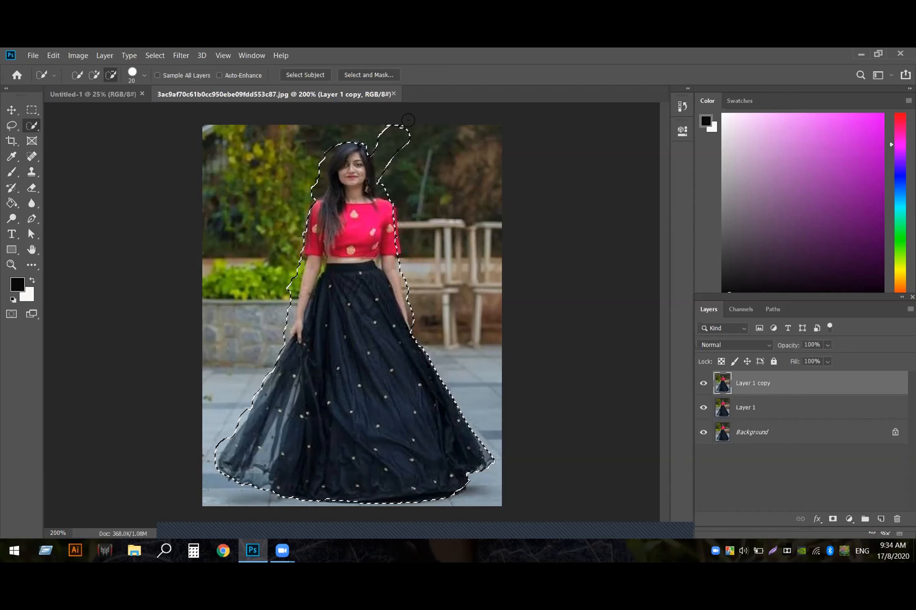
{"action": "mouse_move", "coordinate": [390, 116]}
{"action": "left_mouse_down"}
{"action": "mouse_move", "coordinate": [389, 142]}
{"action": "mouse_move", "coordinate": [376, 119]}
{"action": "left_mouse_up"}
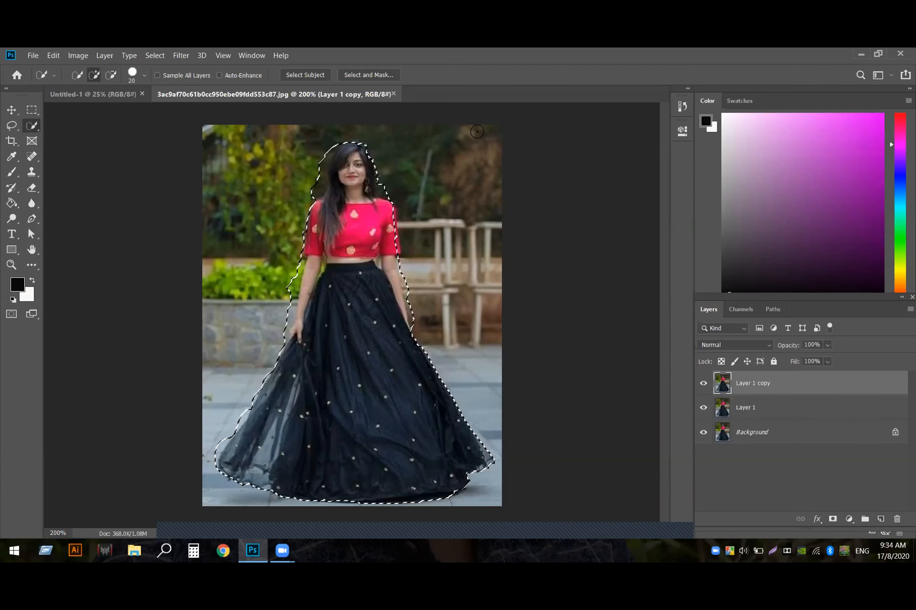
Open the woman's selection in the Select and Mask workspace and check the available view modes, keeping Overlay
{"action": "key", "text": "alt"}
{"action": "left_click", "coordinate": [374, 76]}
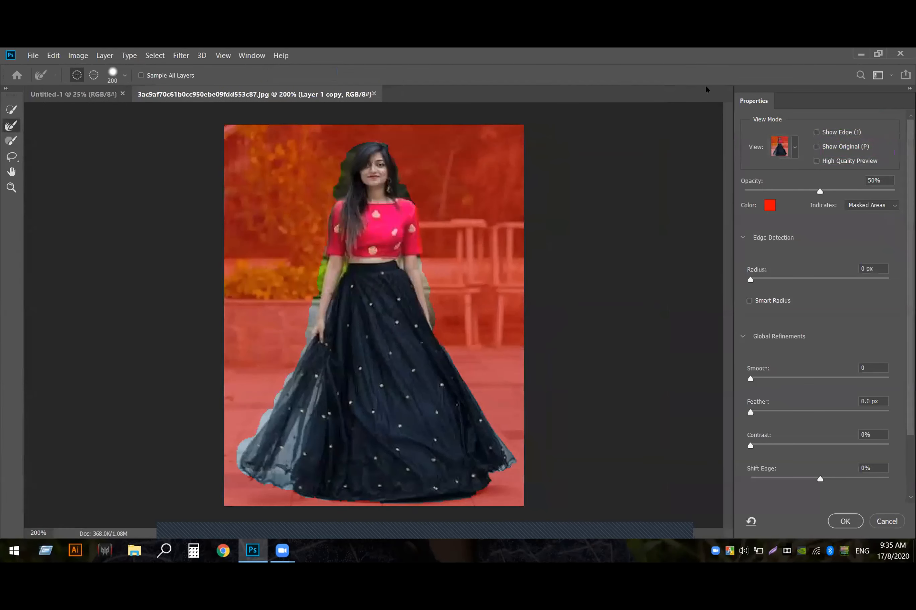
{"action": "left_click", "coordinate": [791, 149]}
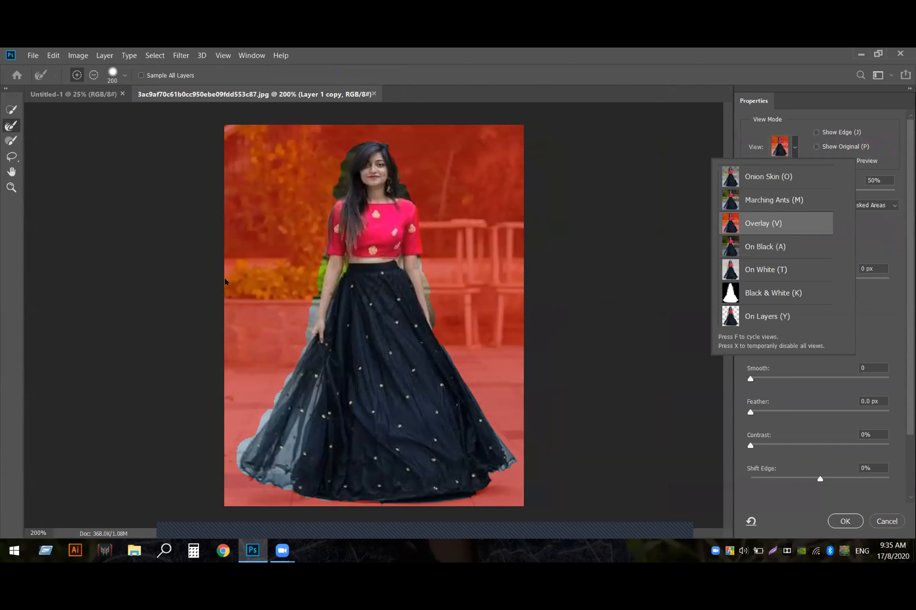
{"action": "left_click", "coordinate": [673, 257]}
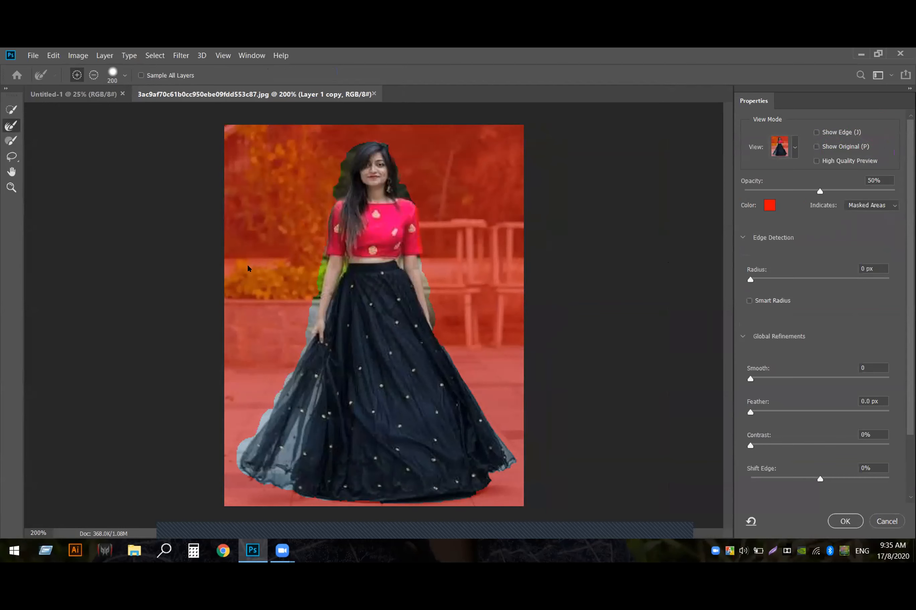
Reduce the Refine Edge brush to size 30 and brush along the woman's arms, sheer skirt edge and hair
{"action": "key", "text": "bracketleft"}
{"action": "key", "text": "bracketleft"}
{"action": "key", "text": "bracketleft"}
{"action": "key", "text": "bracketleft"}
{"action": "key", "text": "bracketleft"}
{"action": "key", "text": "bracketleft"}
{"action": "key", "text": "bracketleft"}
{"action": "key", "text": "bracketleft"}
{"action": "key", "text": "bracketleft"}
{"action": "key", "text": "bracketleft"}
{"action": "key", "text": "bracketleft"}
{"action": "key", "text": "bracketleft"}
{"action": "mouse_move", "coordinate": [317, 249]}
{"action": "left_mouse_down"}
{"action": "mouse_move", "coordinate": [302, 332]}
{"action": "mouse_move", "coordinate": [230, 453]}
{"action": "left_mouse_up"}
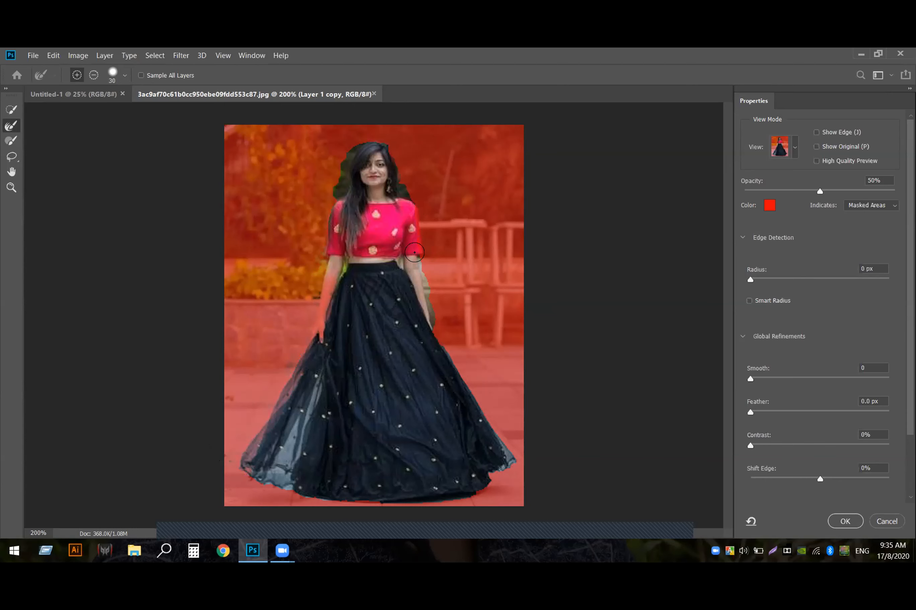
{"action": "left_click_drag", "start_coordinate": [415, 251], "coordinate": [427, 321]}
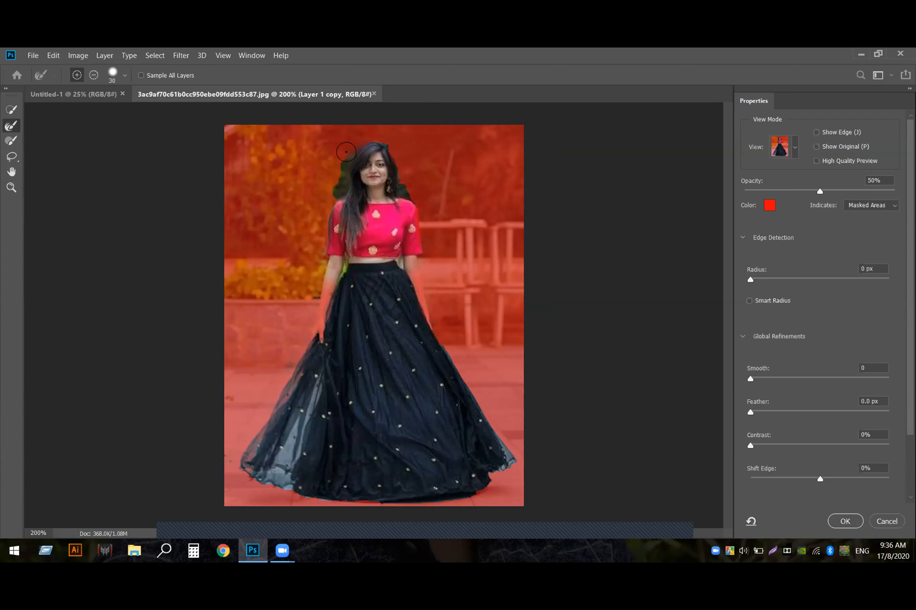
{"action": "left_click_drag", "start_coordinate": [342, 159], "coordinate": [333, 189]}
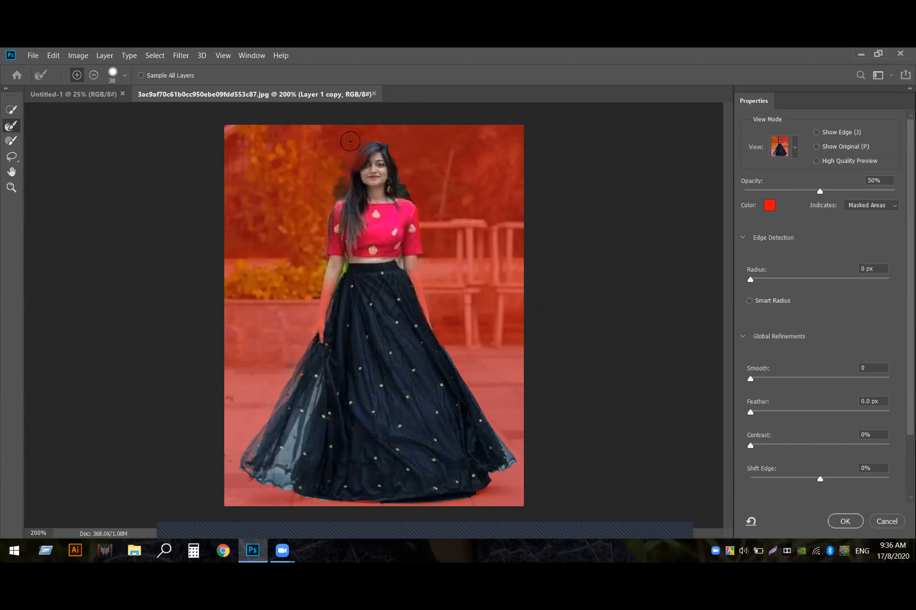
{"action": "left_click_drag", "start_coordinate": [379, 137], "coordinate": [400, 188]}
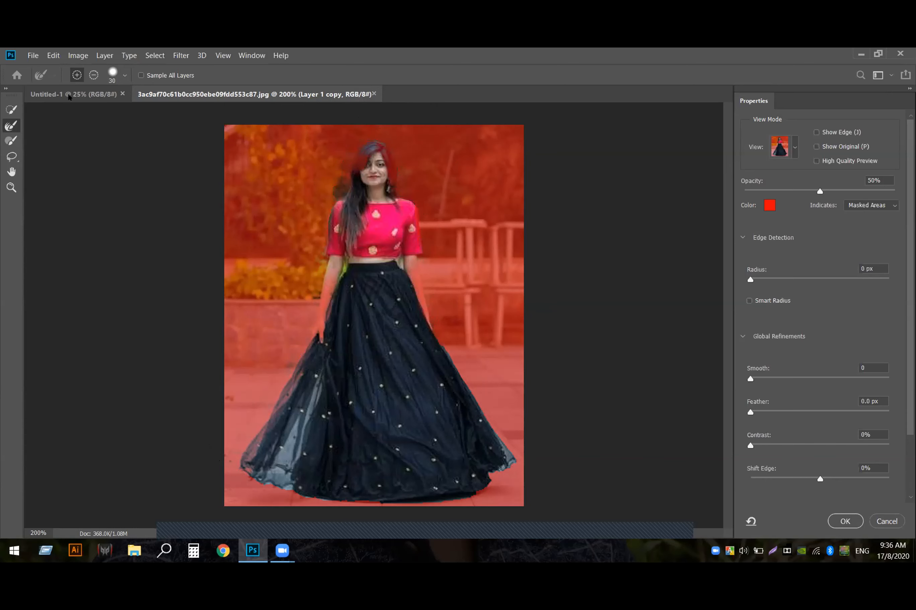
Add the woman's hair and both arms back to the selection with the Quick Selection tool at brush size 20
{"action": "left_click", "coordinate": [12, 110]}
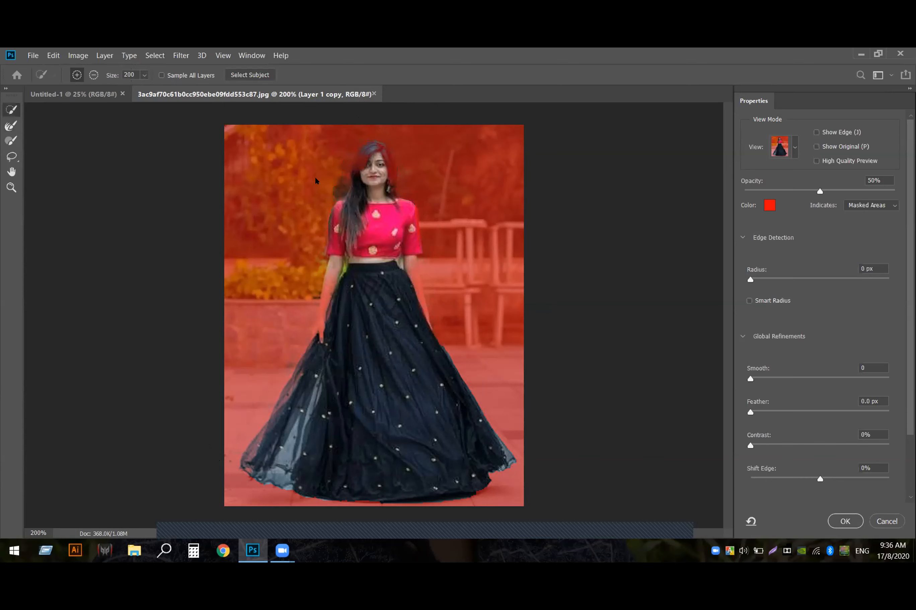
{"action": "key", "text": "bracketleft"}
{"action": "key", "text": "bracketleft"}
{"action": "key", "text": "bracketleft"}
{"action": "key", "text": "bracketleft"}
{"action": "key", "text": "bracketleft"}
{"action": "key", "text": "bracketleft"}
{"action": "key", "text": "bracketleft"}
{"action": "key", "text": "bracketleft"}
{"action": "key", "text": "bracketleft"}
{"action": "key", "text": "bracketleft"}
{"action": "key", "text": "bracketleft"}
{"action": "key", "text": "bracketleft"}
{"action": "mouse_move", "coordinate": [369, 143]}
{"action": "left_mouse_down"}
{"action": "mouse_move", "coordinate": [365, 158]}
{"action": "mouse_move", "coordinate": [369, 152]}
{"action": "mouse_move", "coordinate": [388, 185]}
{"action": "mouse_move", "coordinate": [377, 162]}
{"action": "left_mouse_up"}
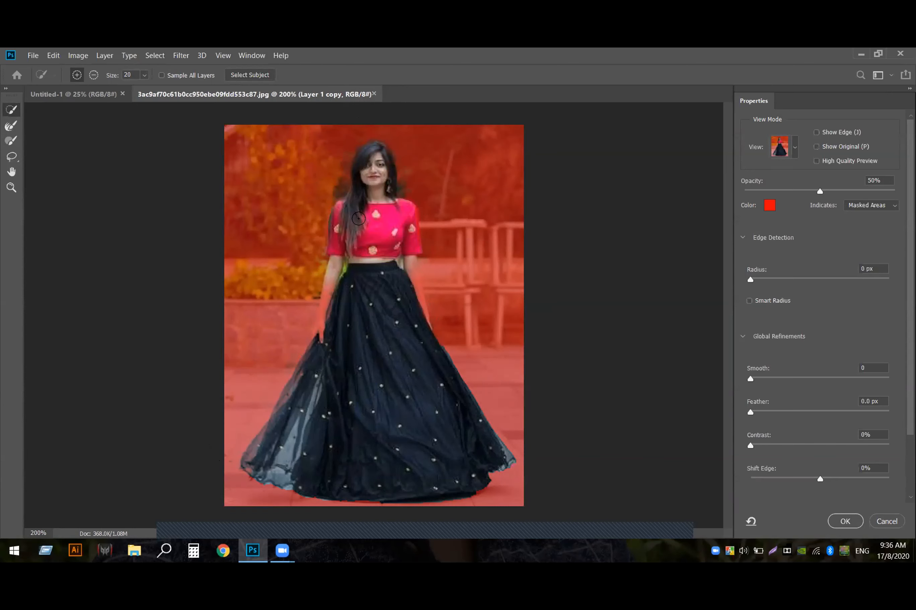
{"action": "left_click_drag", "start_coordinate": [339, 270], "coordinate": [322, 332]}
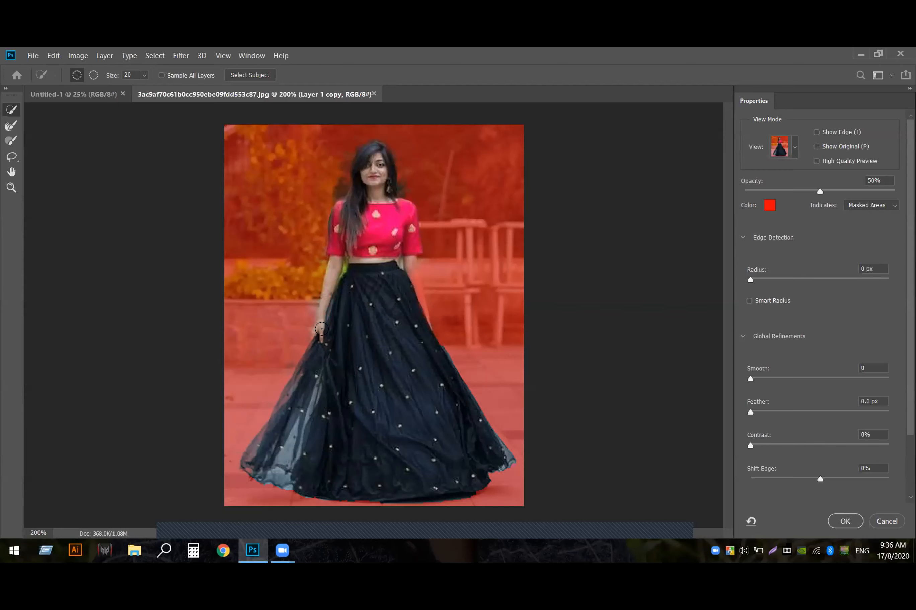
{"action": "left_click_drag", "start_coordinate": [401, 251], "coordinate": [405, 301]}
{"action": "left_click", "coordinate": [412, 308]}
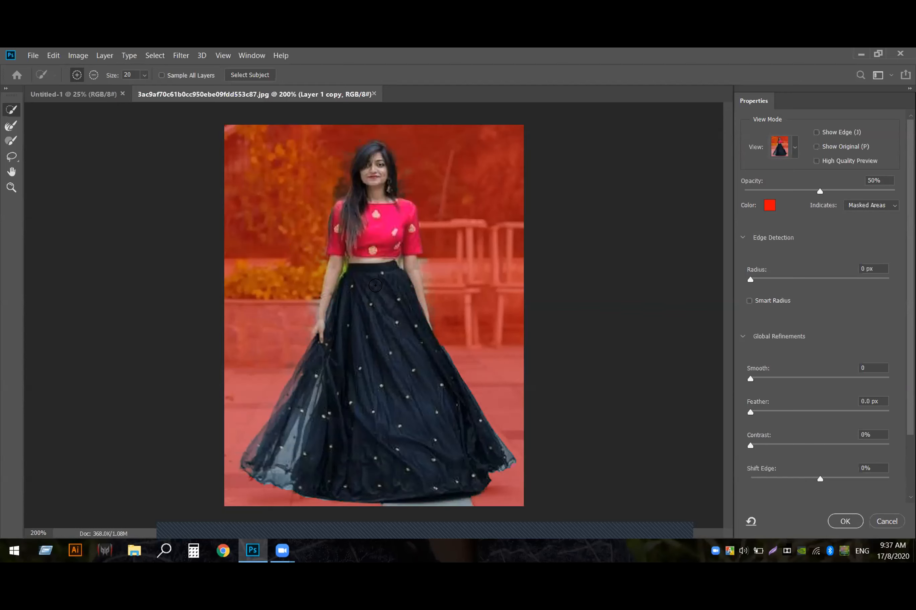
Accept the refined selection and add it as a layer mask on the topmost layer
{"action": "left_click", "coordinate": [10, 127]}
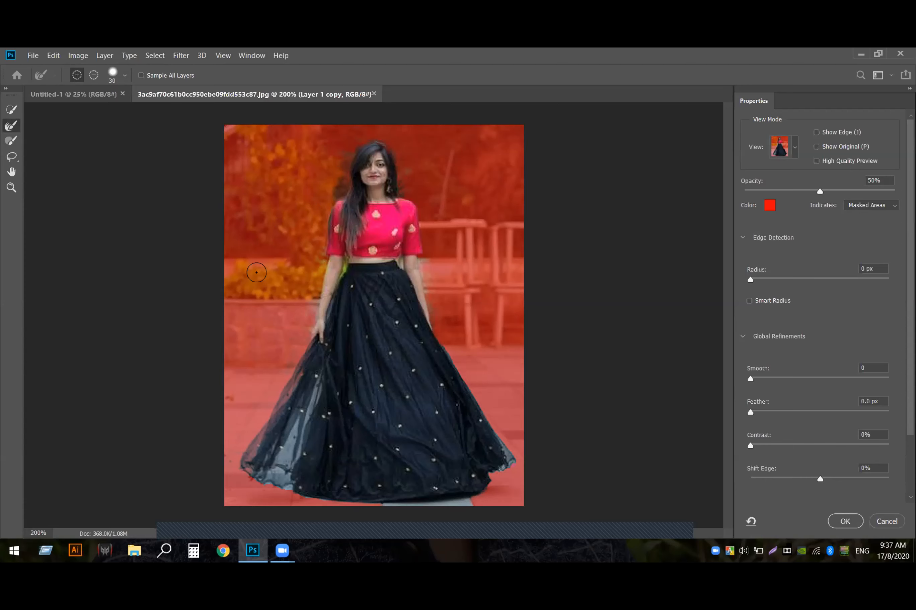
{"action": "left_click", "coordinate": [11, 109]}
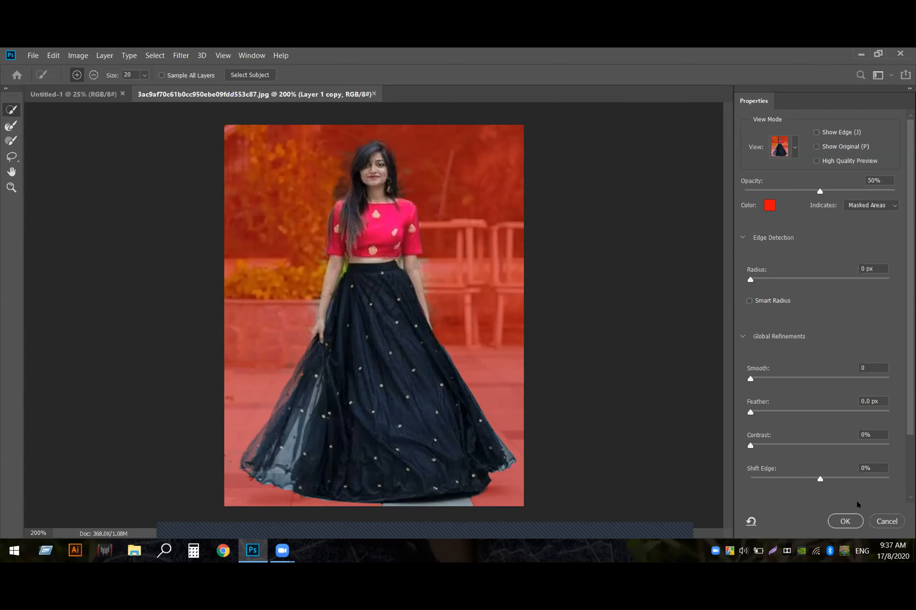
{"action": "left_click", "coordinate": [844, 522]}
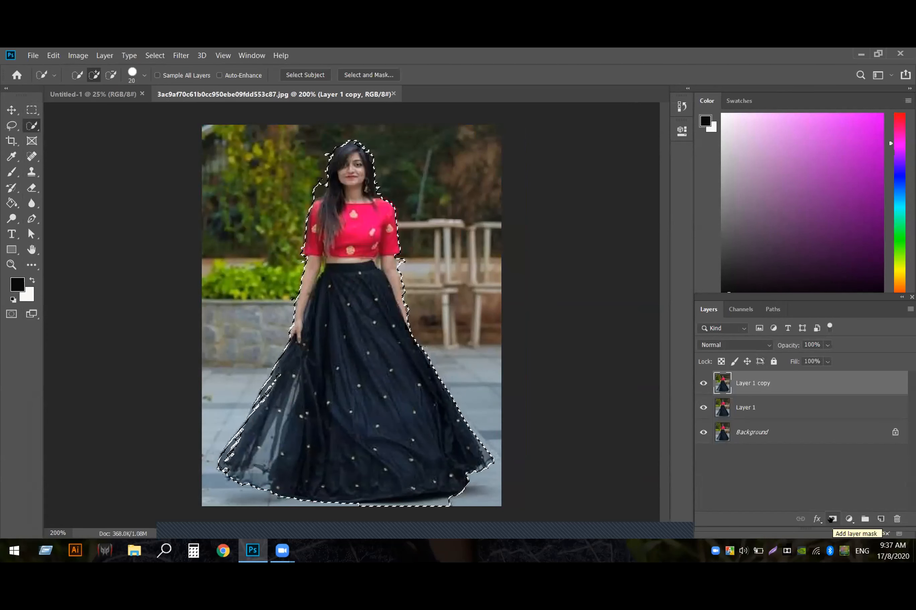
{"action": "left_click", "coordinate": [831, 519]}
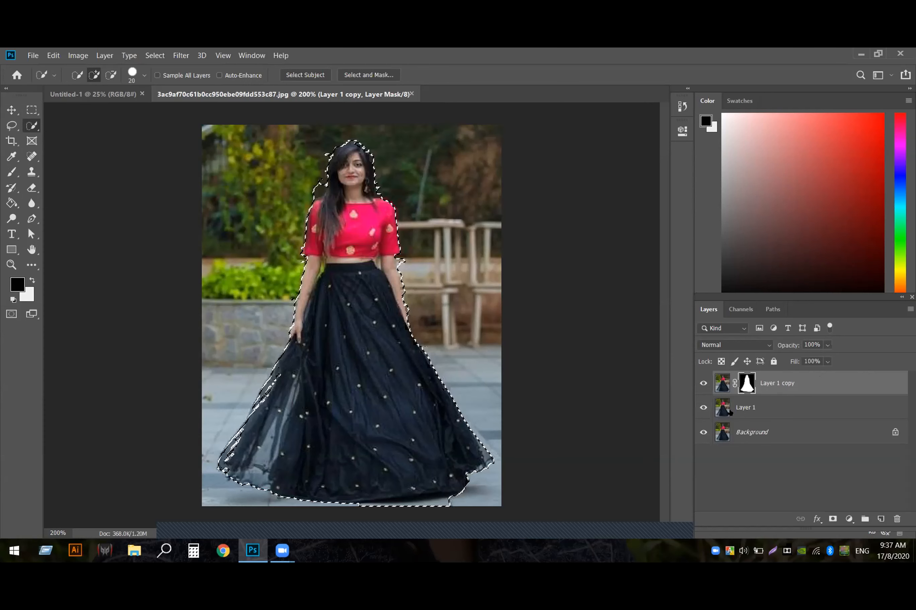
Fill the selected woman on Layer 1 with Content-Aware contents, using Color Adaptation, Normal mode and 100% opacity
{"action": "left_click", "coordinate": [766, 407]}
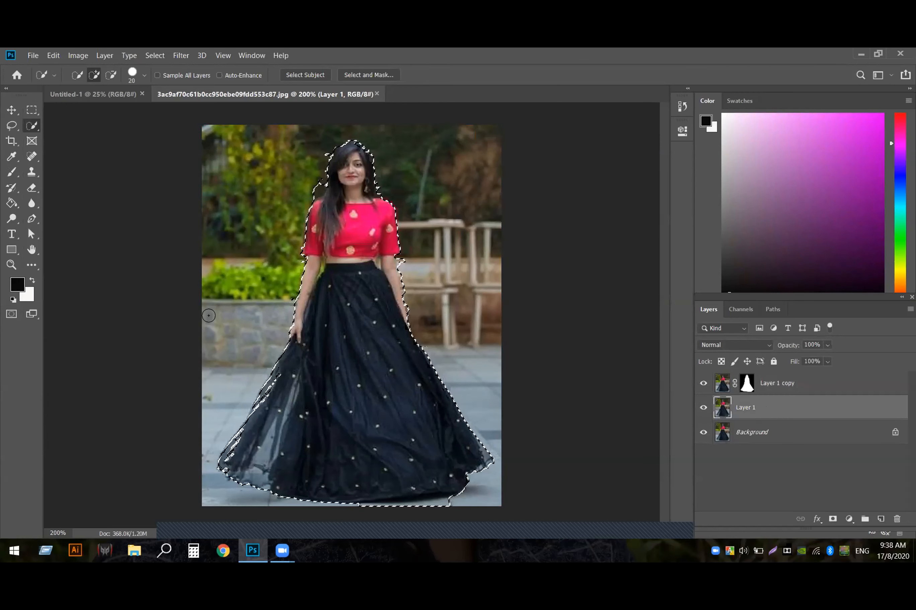
{"action": "key", "text": "shift+F5"}
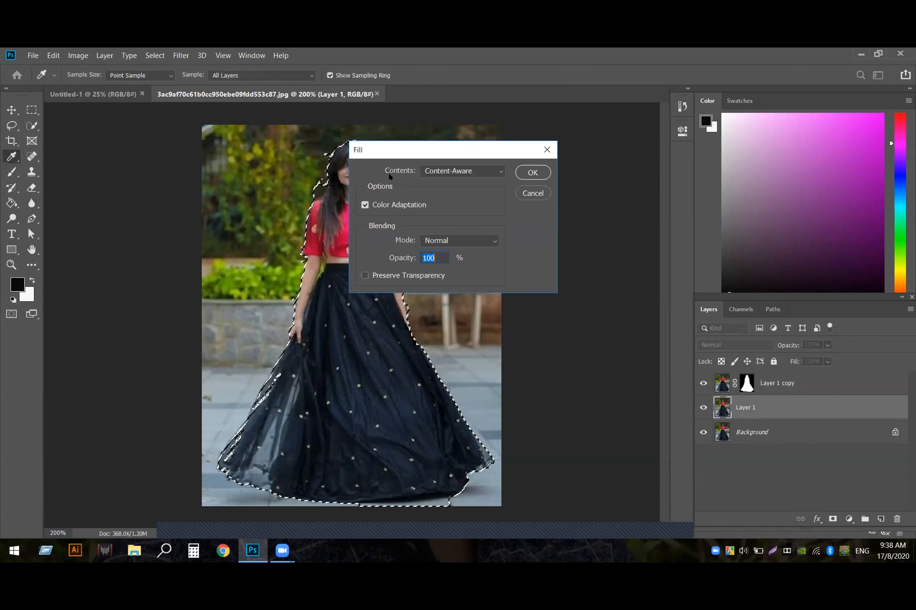
{"action": "left_click", "coordinate": [533, 193]}
{"action": "key", "text": "w"}
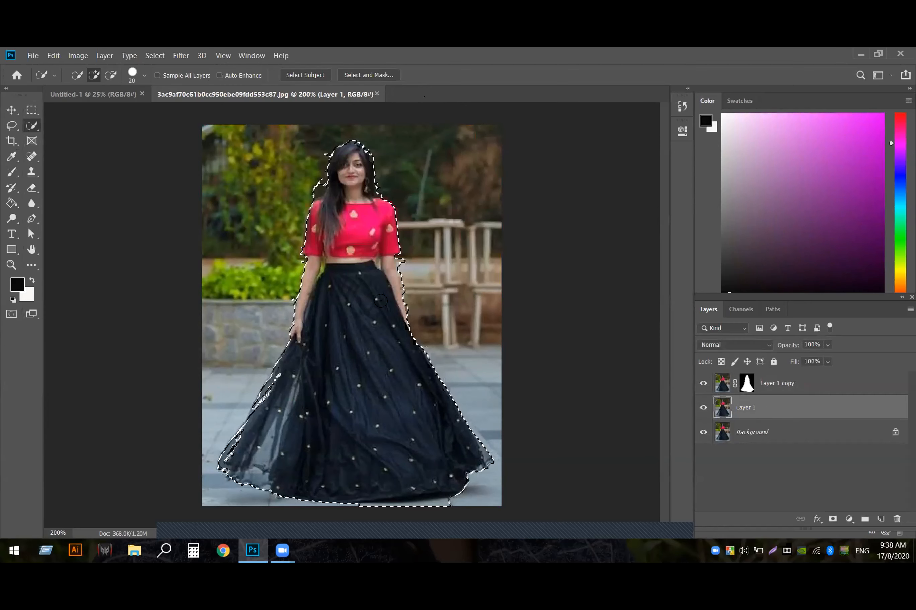
{"action": "right_click", "coordinate": [383, 304]}
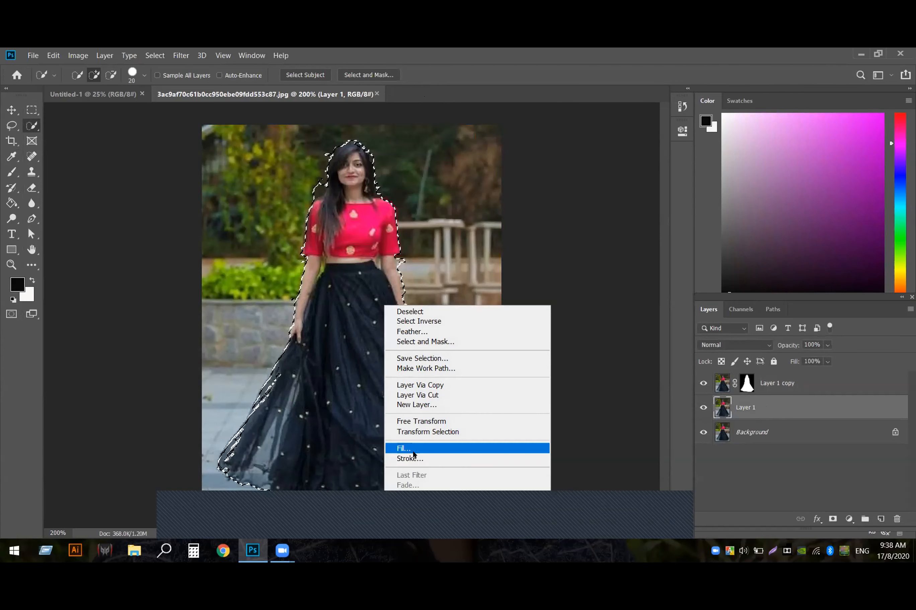
{"action": "left_click", "coordinate": [404, 448]}
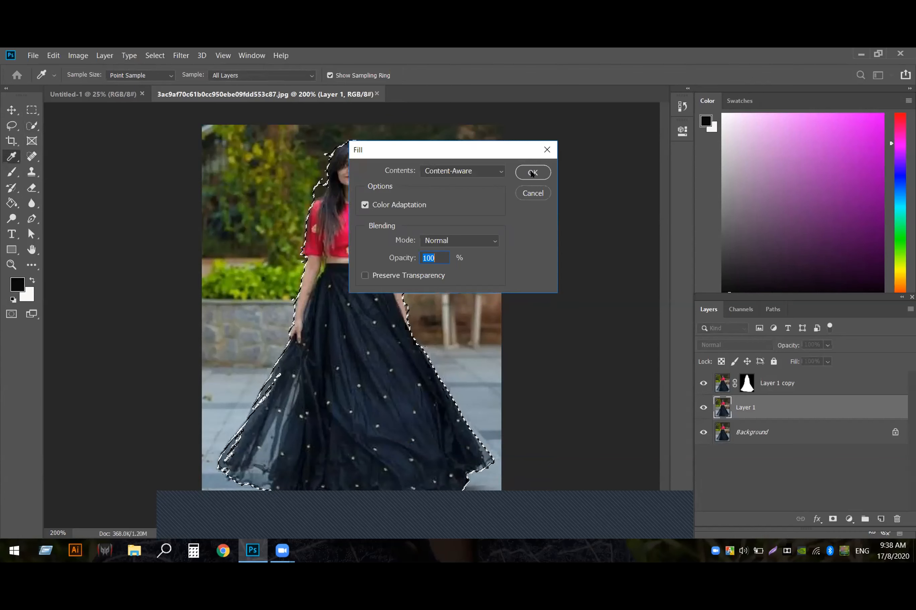
{"action": "left_click", "coordinate": [532, 174]}
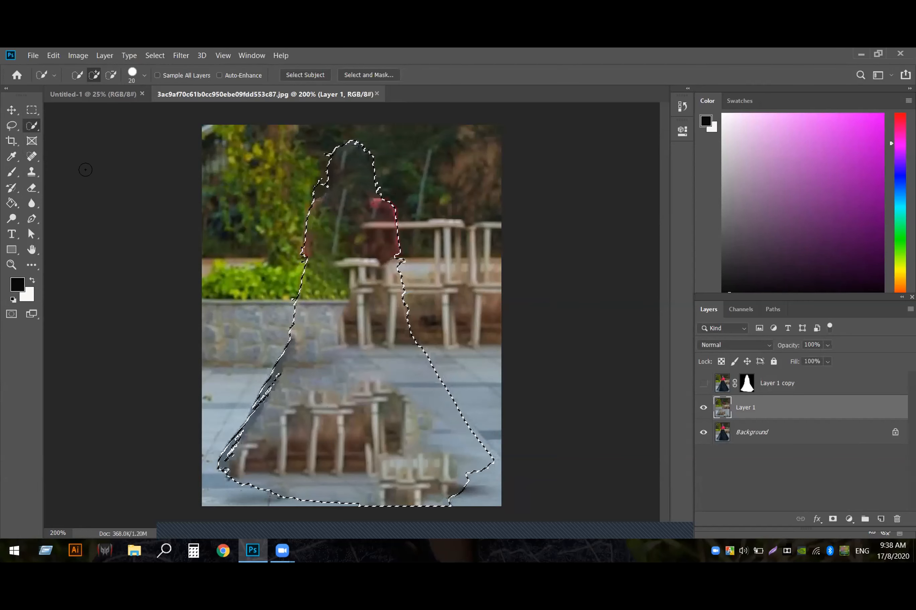
Make the masked Layer 1 copy visible again and clear the selection
{"action": "left_click", "coordinate": [12, 110]}
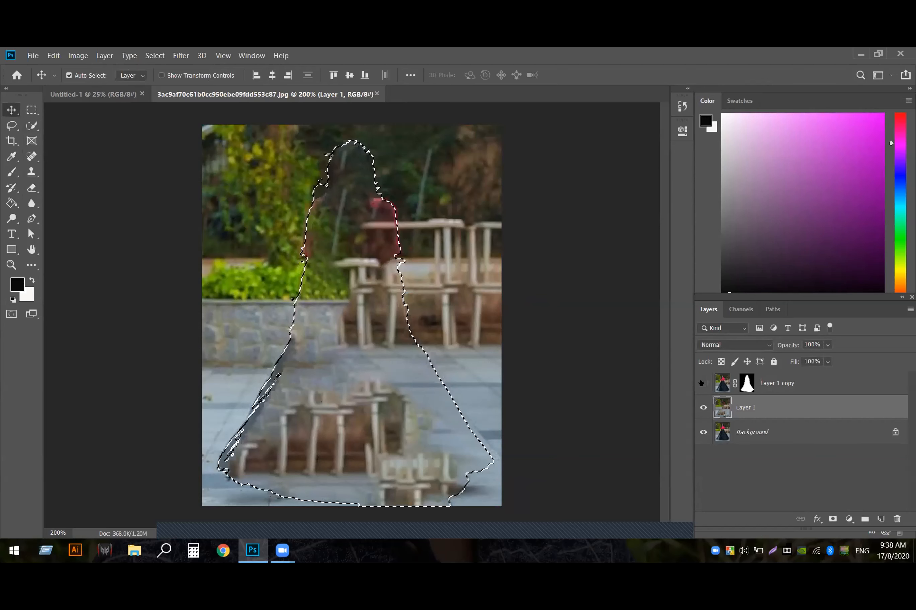
{"action": "left_click", "coordinate": [703, 382]}
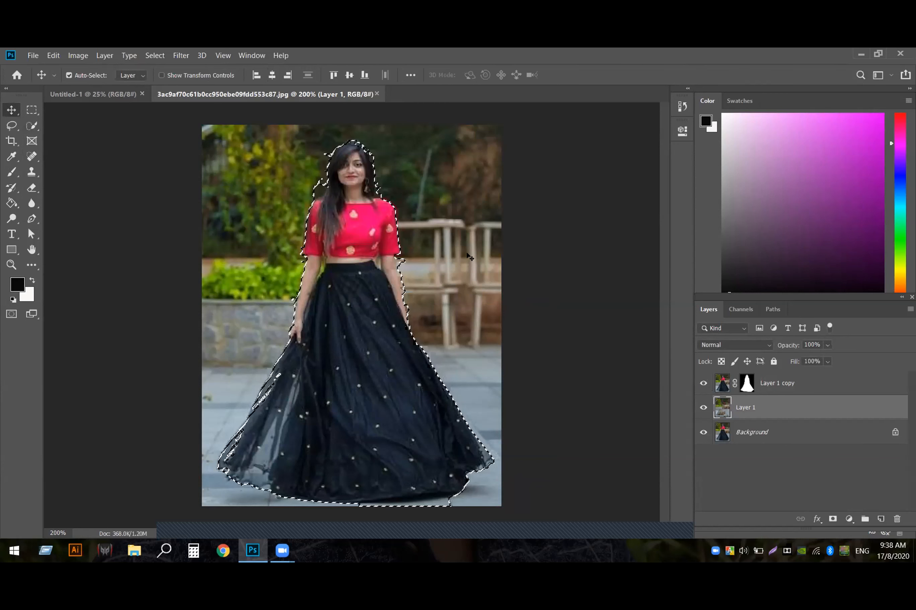
{"action": "key", "text": "ctrl+d"}
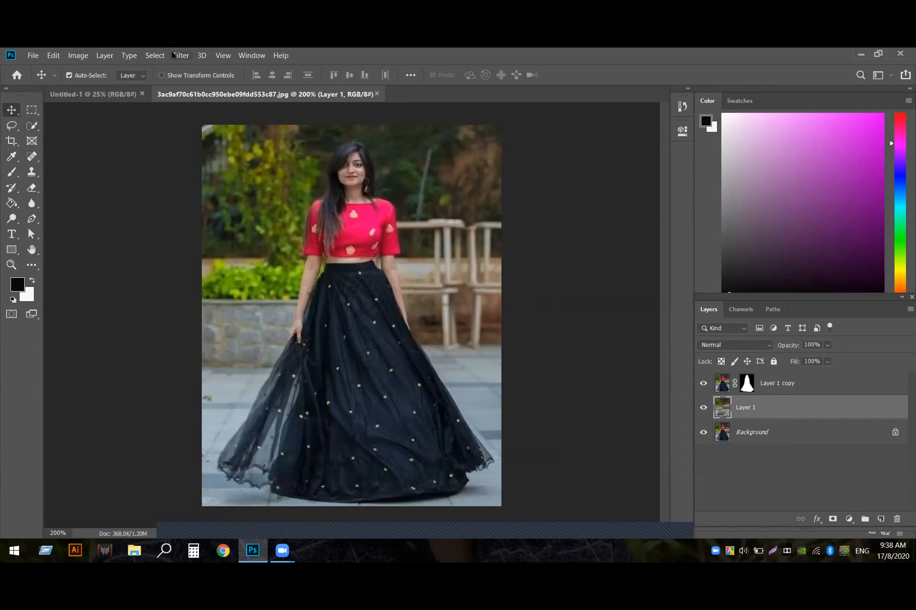
Start a Tilt-Shift blur on Layer 1, move its focus area to the photo's bottom edge and set the blur to 379 px
{"action": "left_click", "coordinate": [173, 55]}
{"action": "mouse_move", "coordinate": [211, 197]}
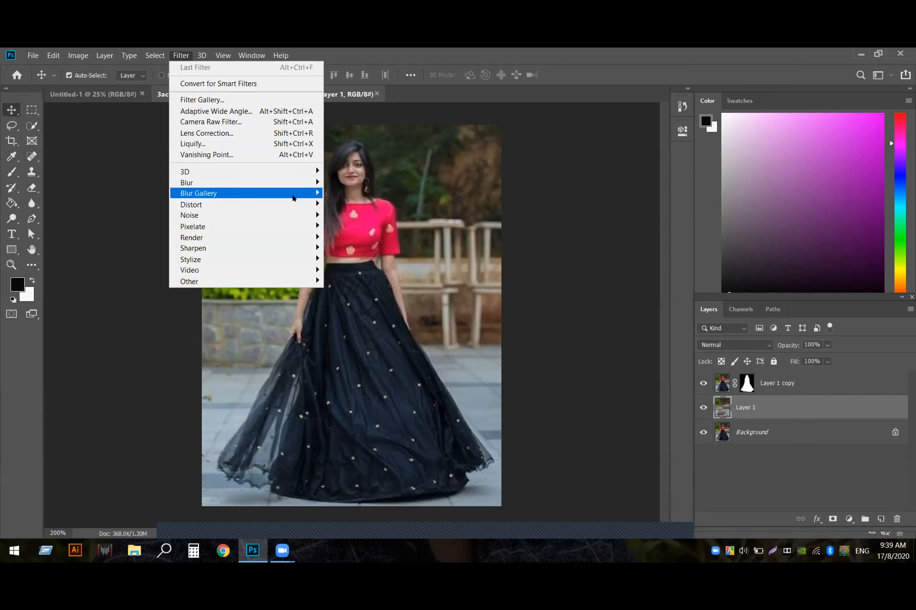
{"action": "mouse_move", "coordinate": [295, 197]}
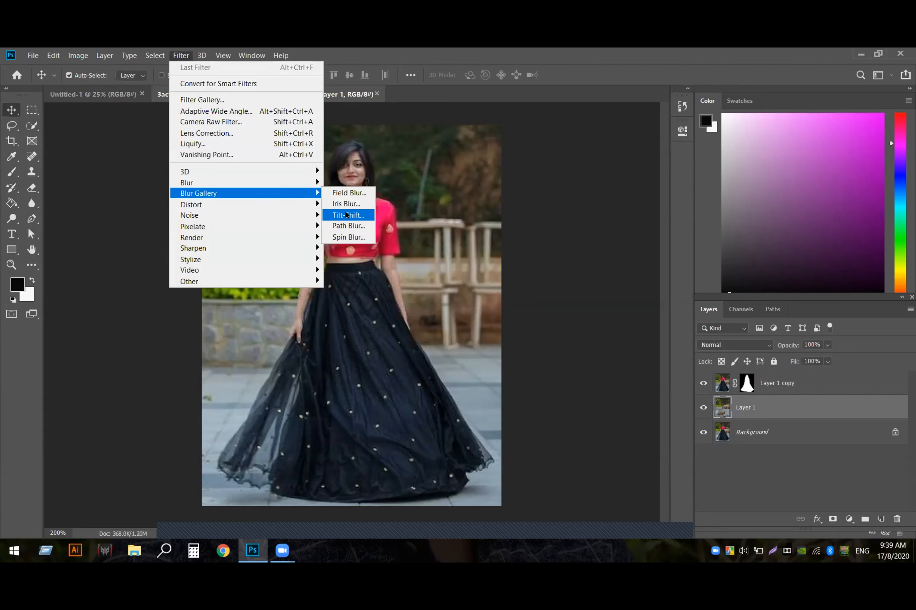
{"action": "left_click", "coordinate": [347, 214]}
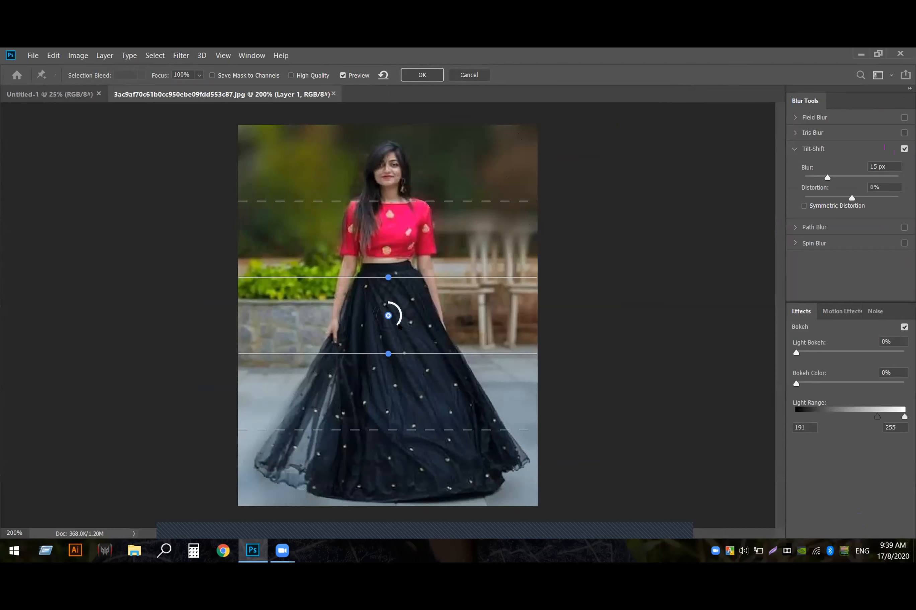
{"action": "left_click_drag", "start_coordinate": [396, 325], "coordinate": [422, 522]}
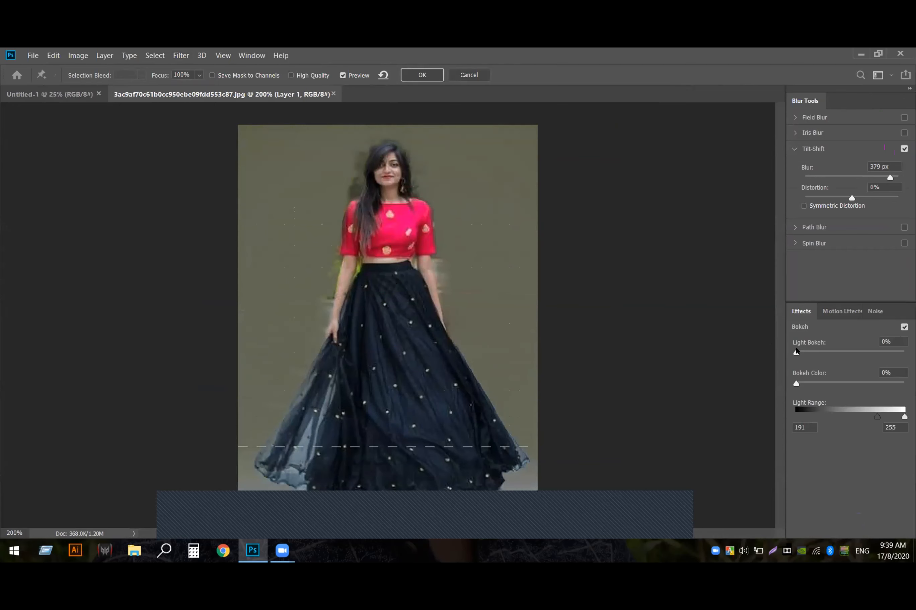
Set Light Bokeh to 76%, Bokeh Color to 73% and the light range to 191–192, and apply the blur
{"action": "left_click_drag", "start_coordinate": [796, 352], "coordinate": [797, 353]}
{"action": "type", "text": "90"}
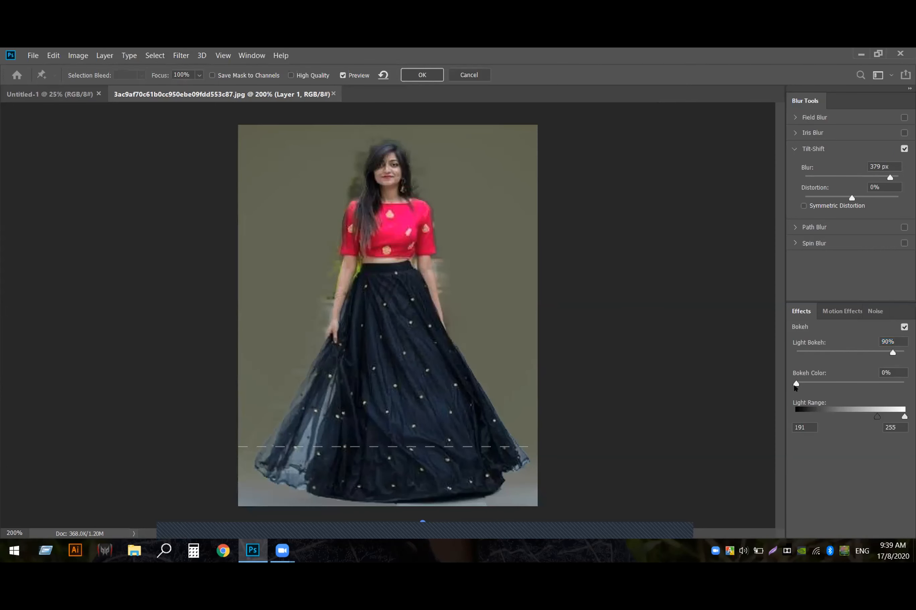
{"action": "left_click_drag", "start_coordinate": [796, 383], "coordinate": [864, 424]}
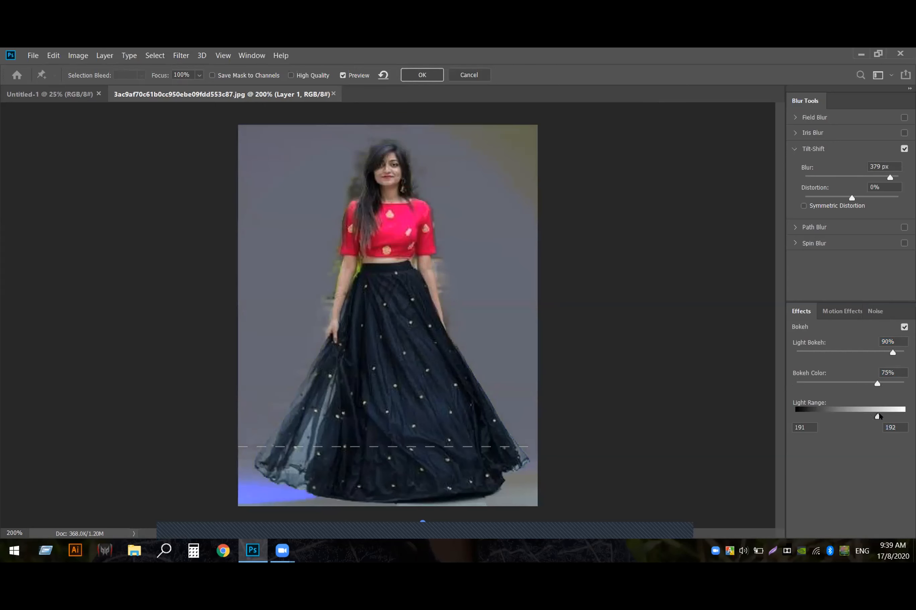
{"action": "left_click_drag", "start_coordinate": [878, 417], "coordinate": [881, 419]}
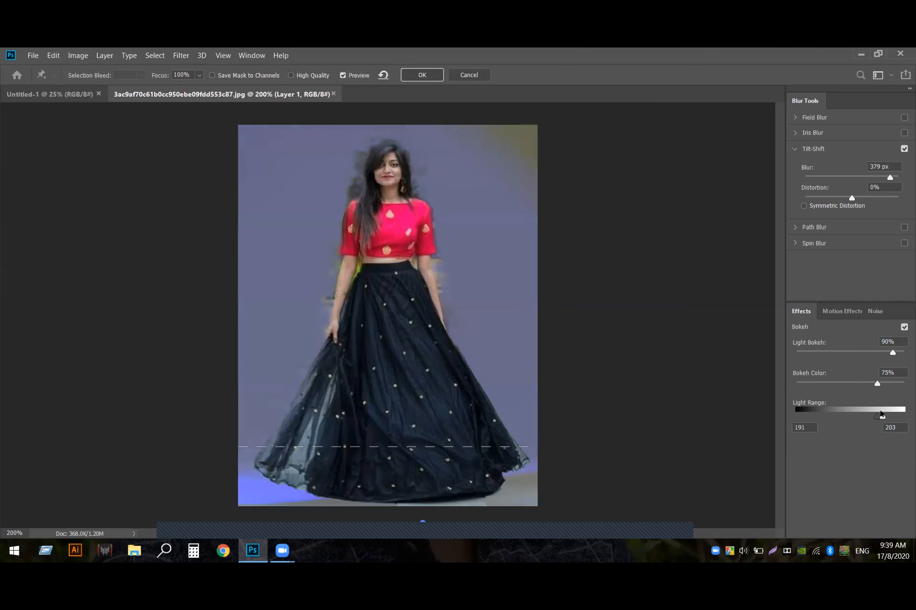
{"action": "left_click_drag", "start_coordinate": [874, 385], "coordinate": [863, 354]}
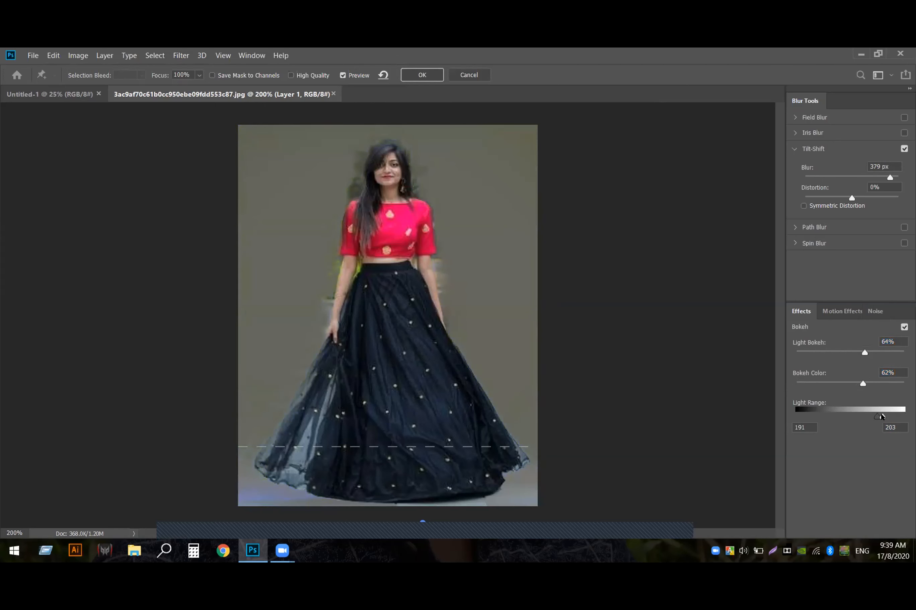
{"action": "left_click_drag", "start_coordinate": [863, 384], "coordinate": [878, 352]}
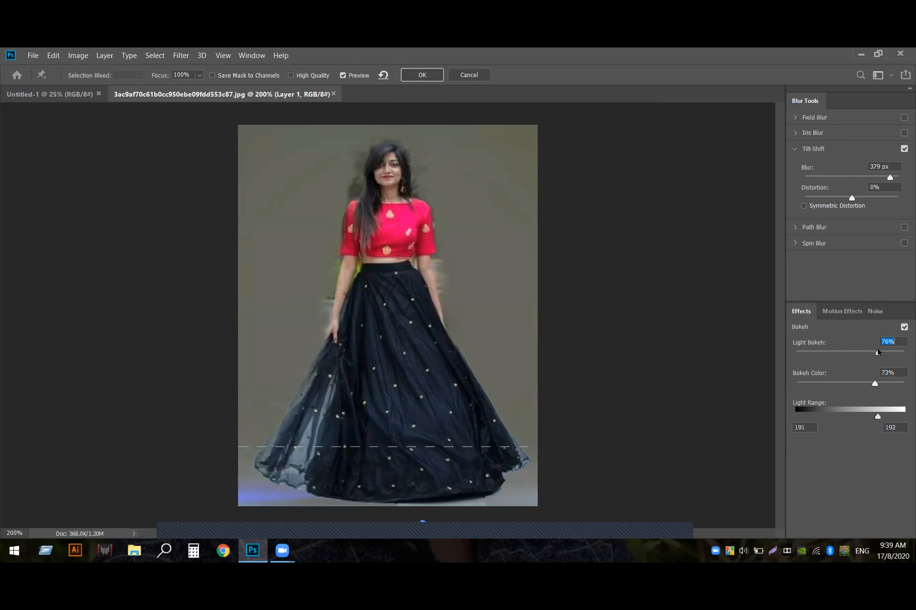
{"action": "left_click", "coordinate": [422, 74]}
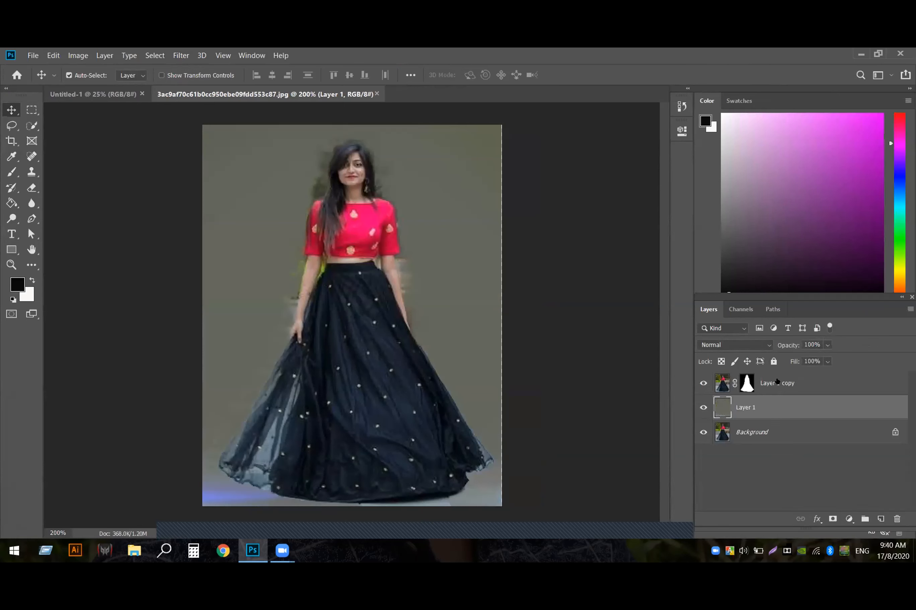
Group the masked Layer 1 copy together with Layer 1
{"action": "left_click", "coordinate": [776, 381], "text": "shift"}
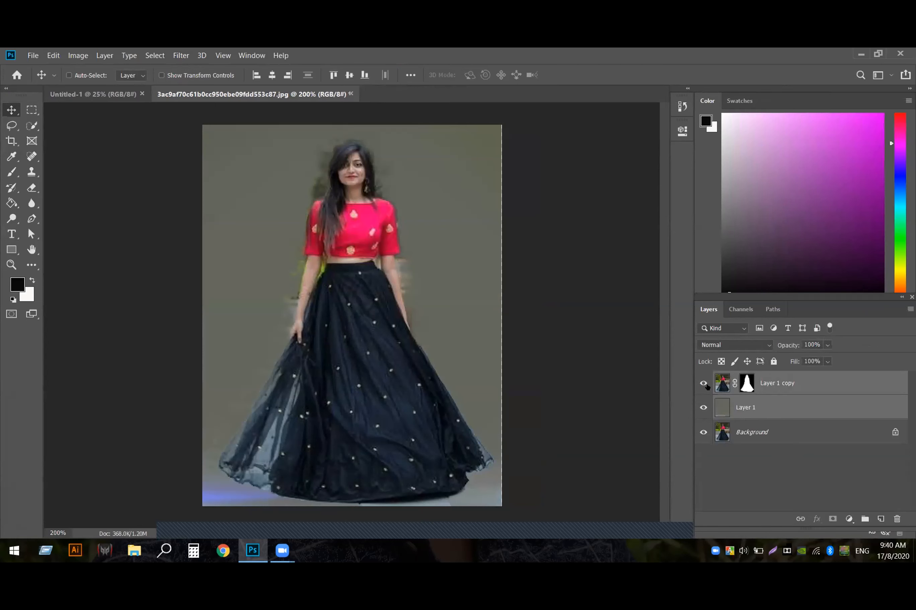
{"action": "key", "text": "ctrl+g"}
{"action": "right_click", "coordinate": [703, 379]}
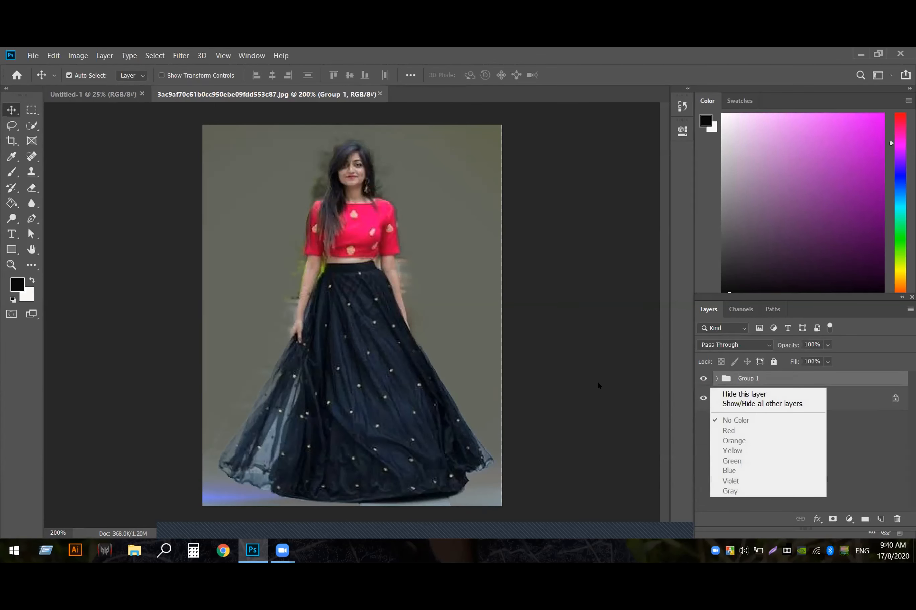
{"action": "left_click", "coordinate": [877, 402]}
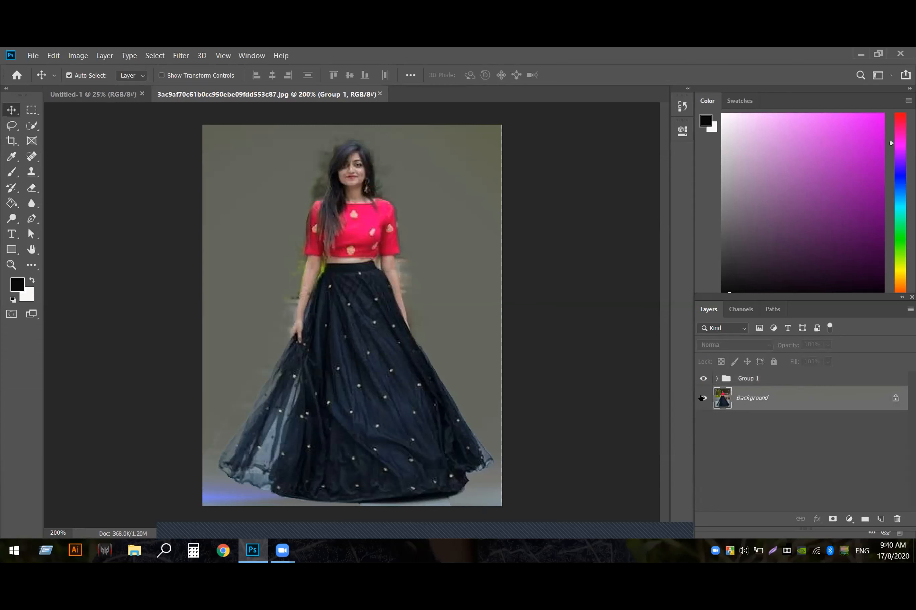
Hide and show Group 1 to compare the edited picture with the original photo
{"action": "left_click", "coordinate": [703, 378]}
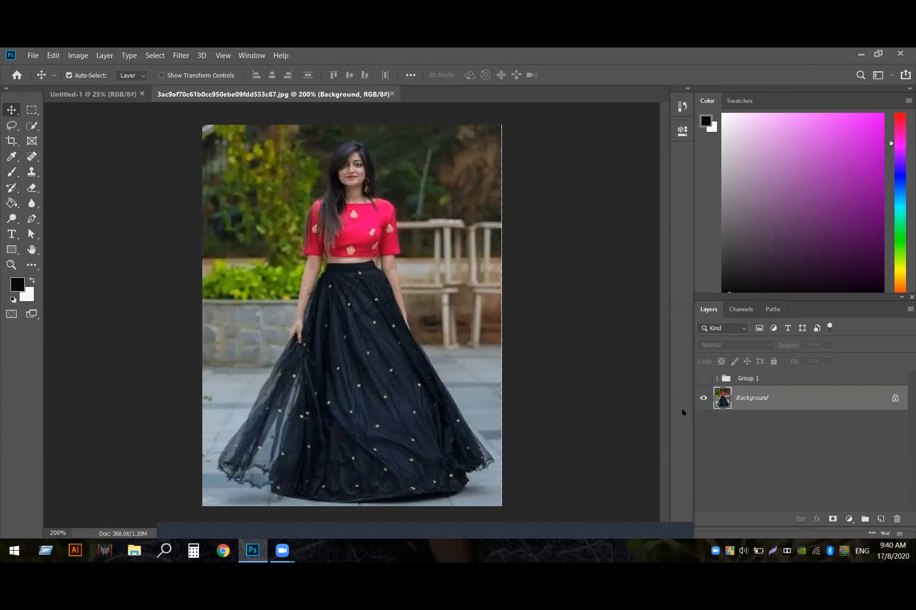
{"action": "left_click", "coordinate": [702, 379]}
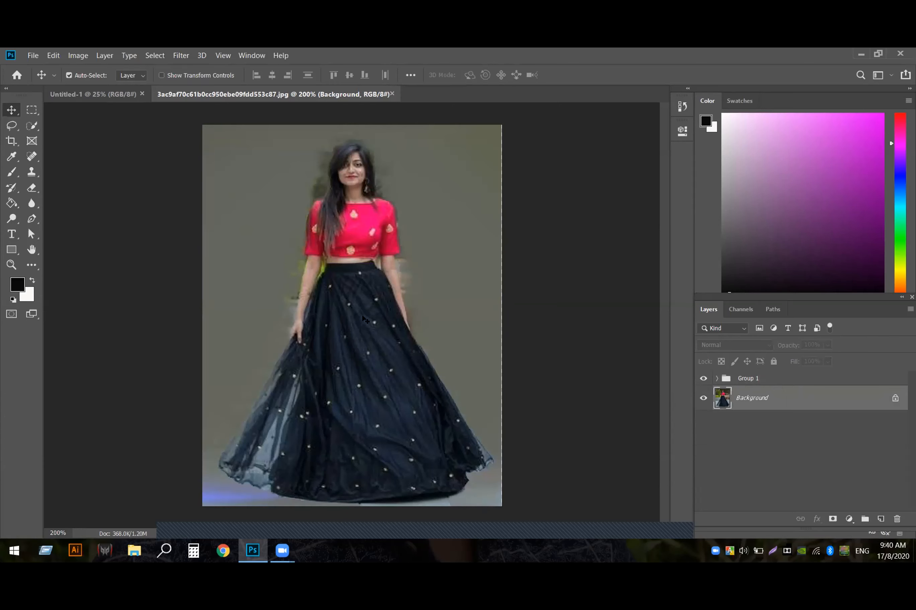
{"action": "left_click_drag", "start_coordinate": [426, 245], "coordinate": [443, 259]}
{"action": "left_click", "coordinate": [539, 250]}
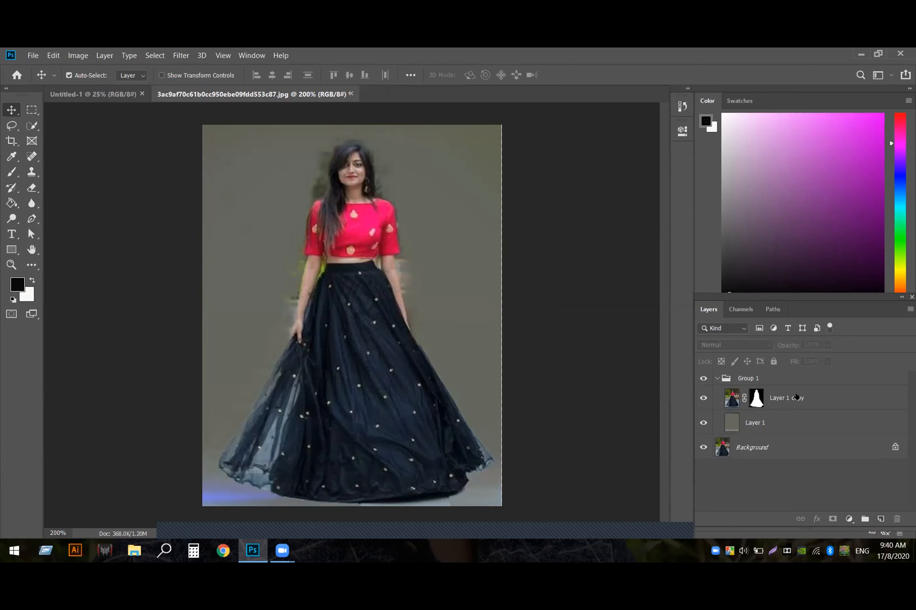
Select Layer 1 and Layer 1 copy inside Group 1 and group them
{"action": "left_click", "coordinate": [770, 418]}
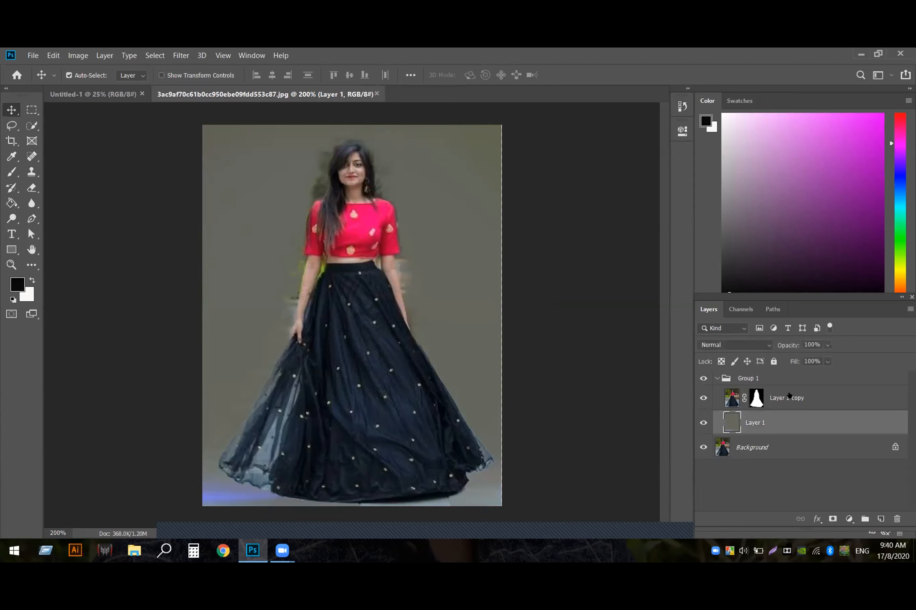
{"action": "left_click", "coordinate": [788, 396], "text": "shift"}
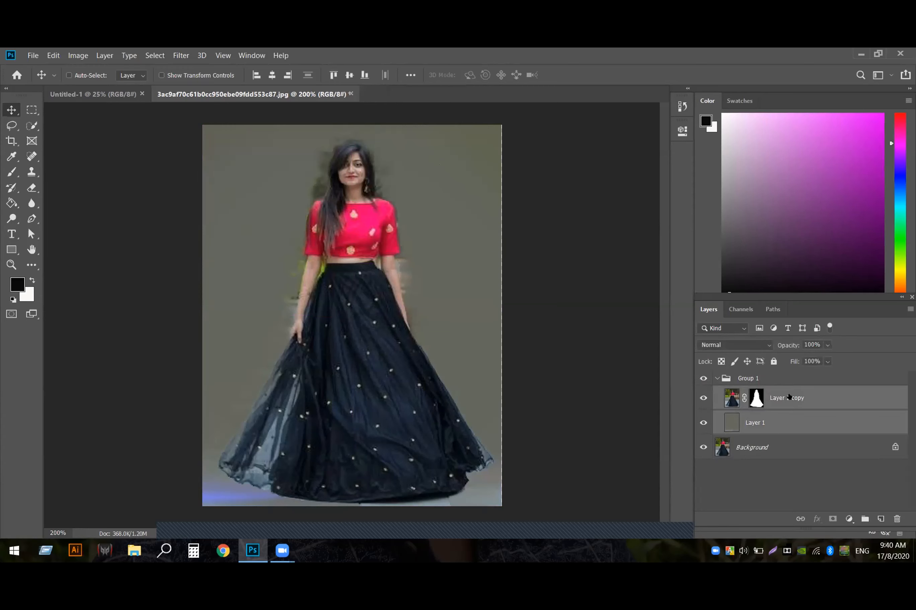
{"action": "key", "text": "ctrl+g"}
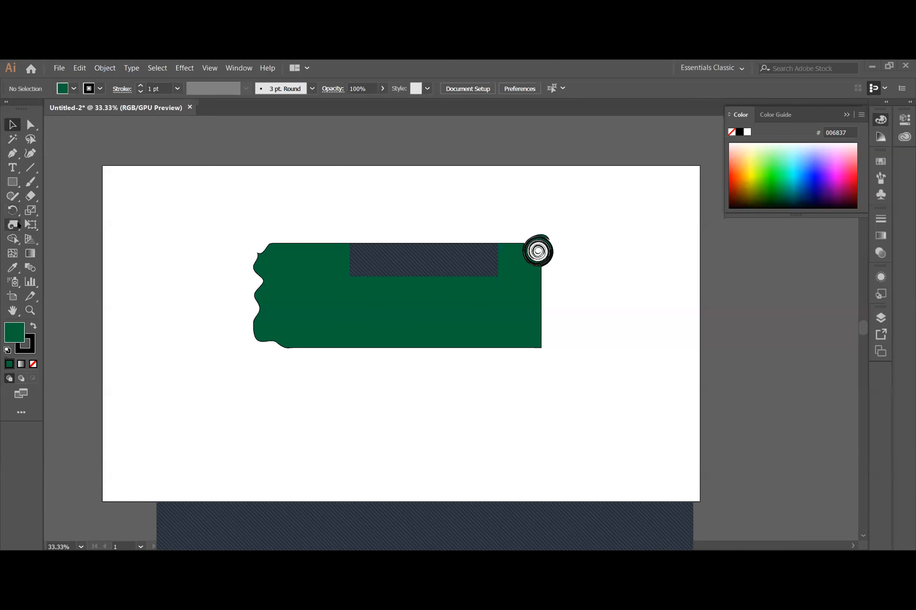
In Illustrator, distort the upper edge of the green shape in several spots with the Pucker tool
{"action": "right_click", "coordinate": [18, 225]}
{"action": "left_click", "coordinate": [60, 268]}
{"action": "left_click_drag", "start_coordinate": [334, 239], "coordinate": [347, 288]}
{"action": "mouse_move", "coordinate": [309, 240]}
{"action": "left_mouse_down"}
{"action": "mouse_move", "coordinate": [320, 277]}
{"action": "mouse_move", "coordinate": [344, 283]}
{"action": "mouse_move", "coordinate": [329, 280]}
{"action": "left_mouse_up"}
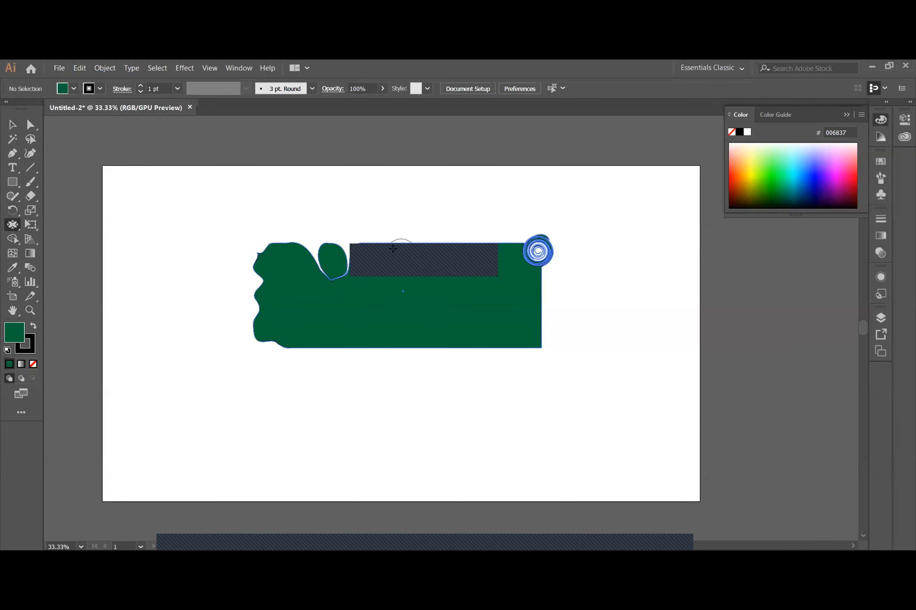
{"action": "left_click_drag", "start_coordinate": [351, 240], "coordinate": [402, 270]}
{"action": "mouse_move", "coordinate": [330, 251]}
{"action": "left_mouse_down"}
{"action": "mouse_move", "coordinate": [349, 269]}
{"action": "mouse_move", "coordinate": [317, 251]}
{"action": "mouse_move", "coordinate": [305, 265]}
{"action": "left_mouse_up"}
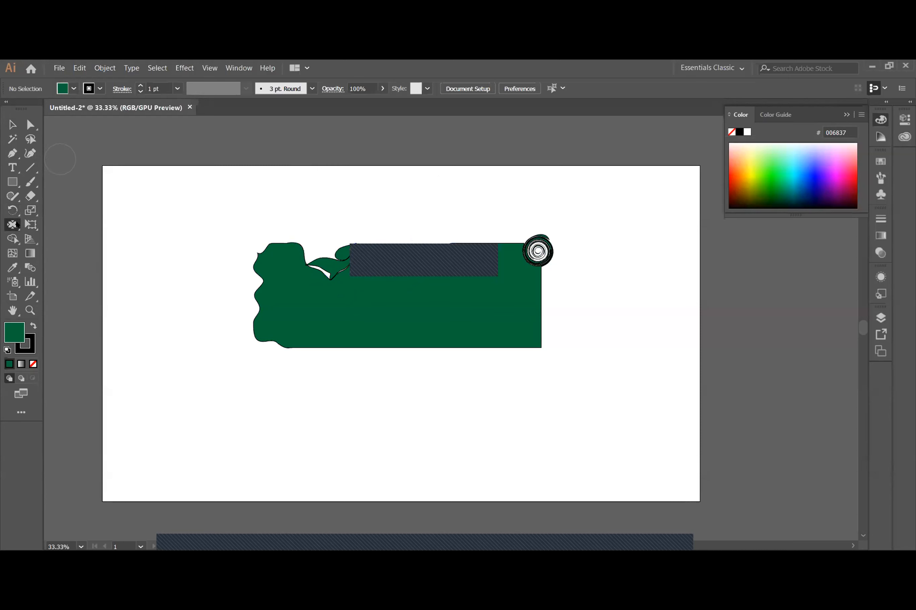
Bulge the green shape's upper edge, lower-right corner and several spots along its lower edge with the Bloat tool
{"action": "left_click_drag", "start_coordinate": [15, 225], "coordinate": [42, 282]}
{"action": "left_click", "coordinate": [429, 276]}
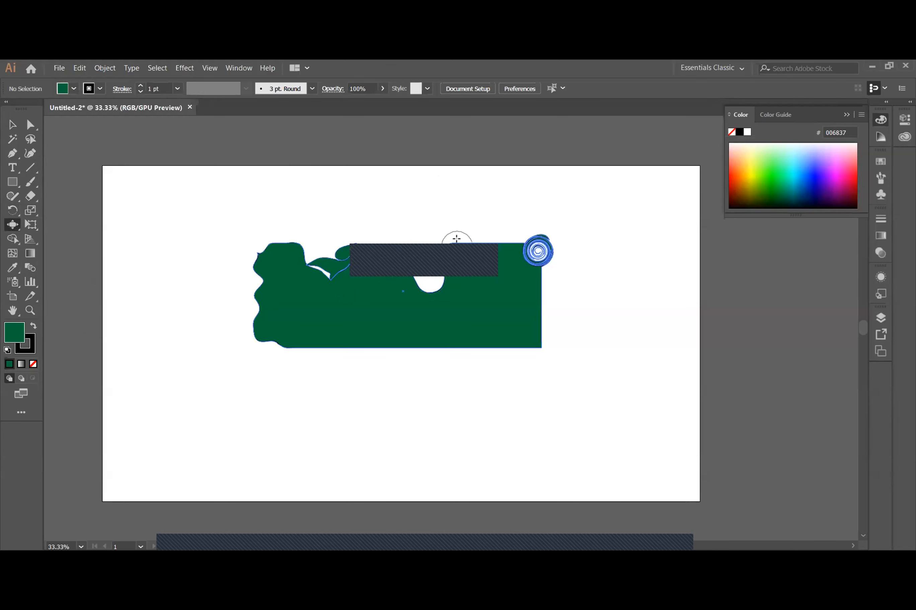
{"action": "left_click", "coordinate": [454, 277]}
{"action": "left_click", "coordinate": [489, 249]}
{"action": "left_click", "coordinate": [532, 334]}
{"action": "left_click", "coordinate": [514, 341]}
{"action": "left_click", "coordinate": [478, 335]}
{"action": "left_click", "coordinate": [435, 342]}
{"action": "left_click", "coordinate": [400, 336]}
{"action": "left_click", "coordinate": [366, 338]}
{"action": "left_click", "coordinate": [337, 335]}
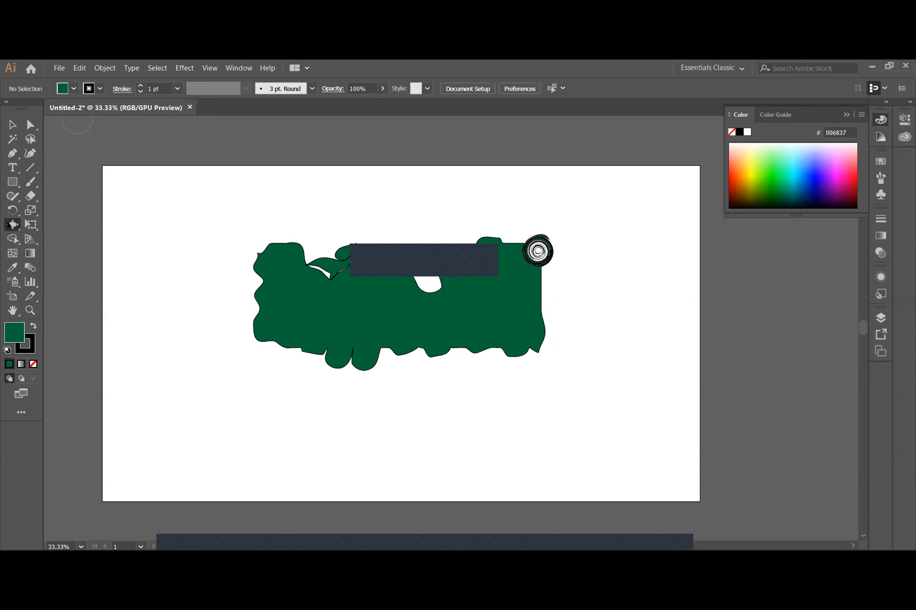
Roughen the green shape's right edge with the Scallop tool
{"action": "left_click", "coordinate": [24, 224]}
{"action": "left_click", "coordinate": [49, 300]}
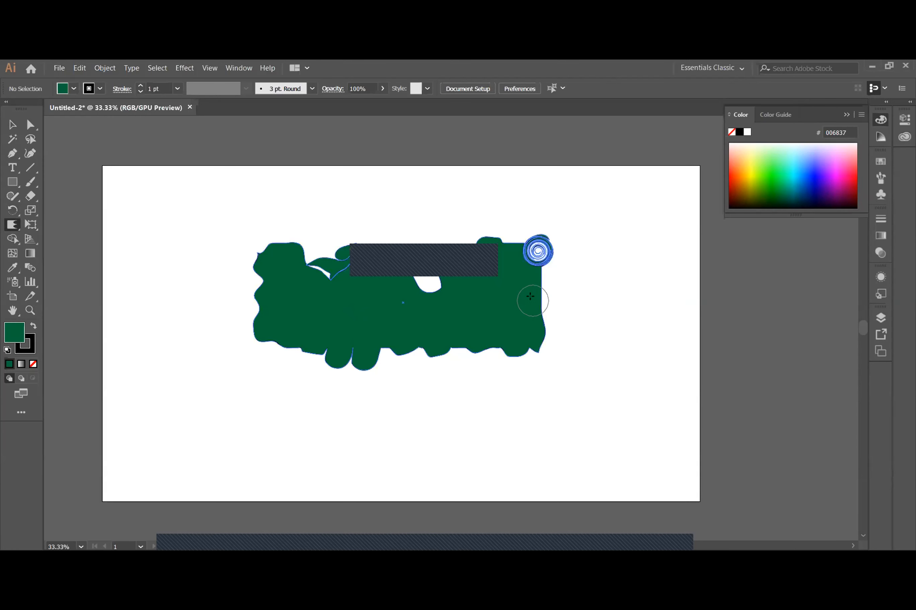
{"action": "mouse_move", "coordinate": [502, 296]}
{"action": "left_mouse_down"}
{"action": "mouse_move", "coordinate": [544, 299]}
{"action": "mouse_move", "coordinate": [550, 325]}
{"action": "mouse_move", "coordinate": [535, 325]}
{"action": "mouse_move", "coordinate": [550, 308]}
{"action": "mouse_move", "coordinate": [511, 306]}
{"action": "mouse_move", "coordinate": [552, 288]}
{"action": "mouse_move", "coordinate": [525, 313]}
{"action": "mouse_move", "coordinate": [564, 361]}
{"action": "mouse_move", "coordinate": [542, 347]}
{"action": "mouse_move", "coordinate": [548, 361]}
{"action": "mouse_move", "coordinate": [518, 286]}
{"action": "left_mouse_up"}
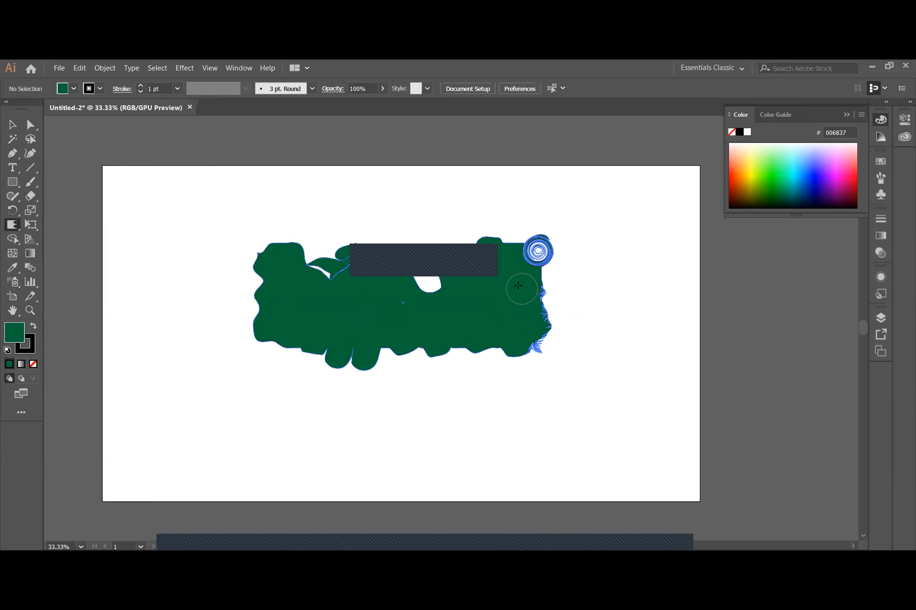
{"action": "left_click_drag", "start_coordinate": [518, 286], "coordinate": [518, 286]}
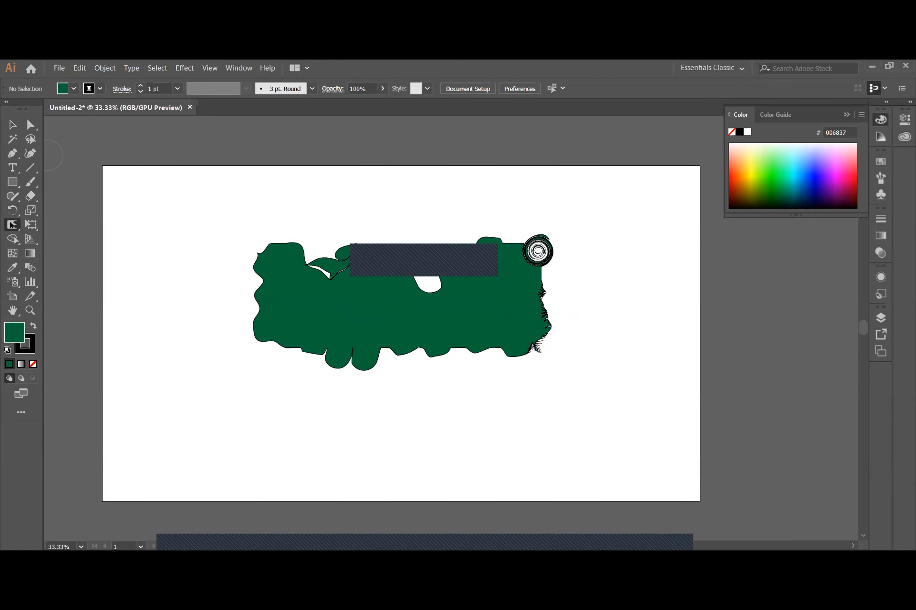
Add spikes to the green shape's upper-left corner with the Crystallize tool
{"action": "left_click_drag", "start_coordinate": [12, 225], "coordinate": [51, 309]}
{"action": "left_click", "coordinate": [58, 314]}
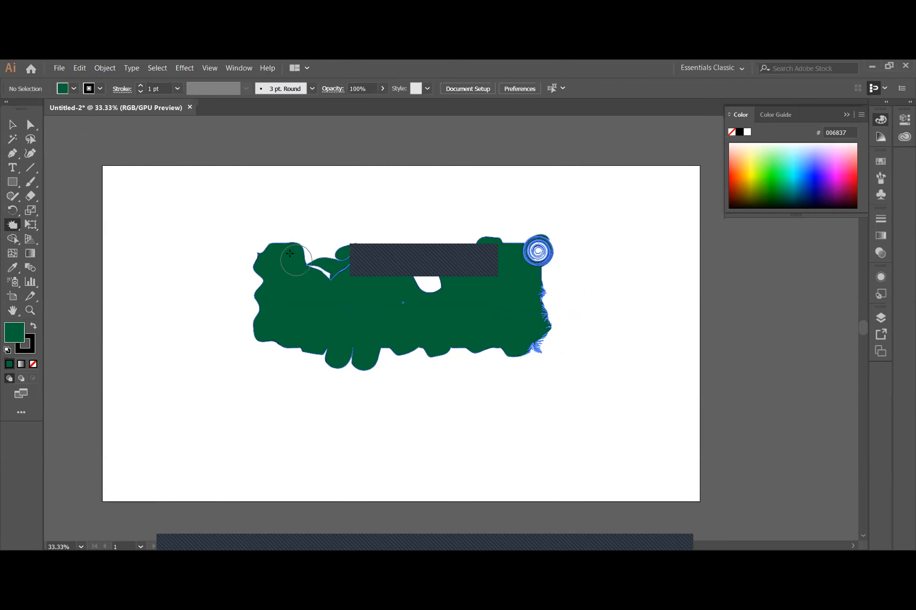
{"action": "mouse_move", "coordinate": [269, 249]}
{"action": "left_mouse_down"}
{"action": "mouse_move", "coordinate": [284, 242]}
{"action": "mouse_move", "coordinate": [252, 260]}
{"action": "mouse_move", "coordinate": [260, 261]}
{"action": "mouse_move", "coordinate": [257, 252]}
{"action": "left_mouse_up"}
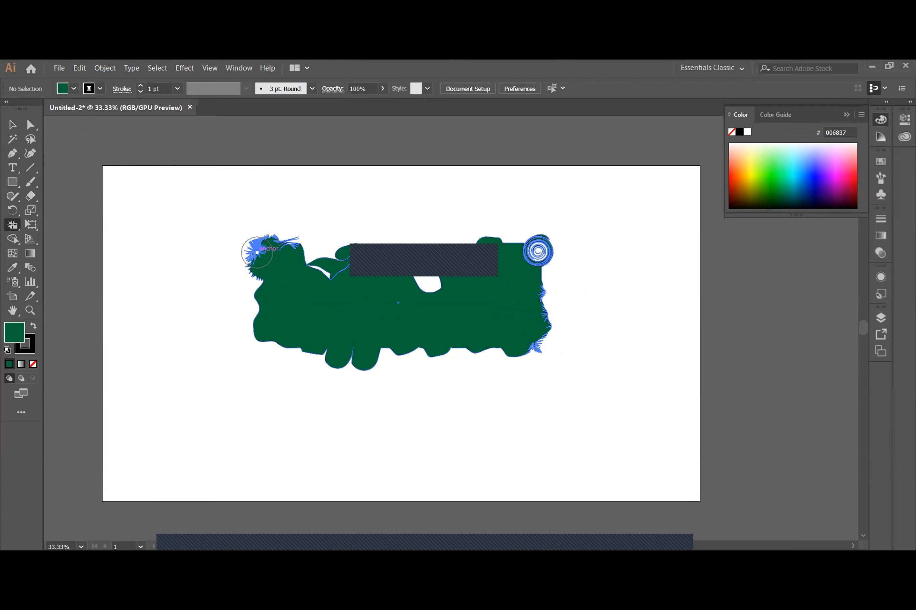
Distort the green shape's left edge with the Wrinkle tool
{"action": "left_click", "coordinate": [13, 225]}
{"action": "left_click", "coordinate": [69, 325]}
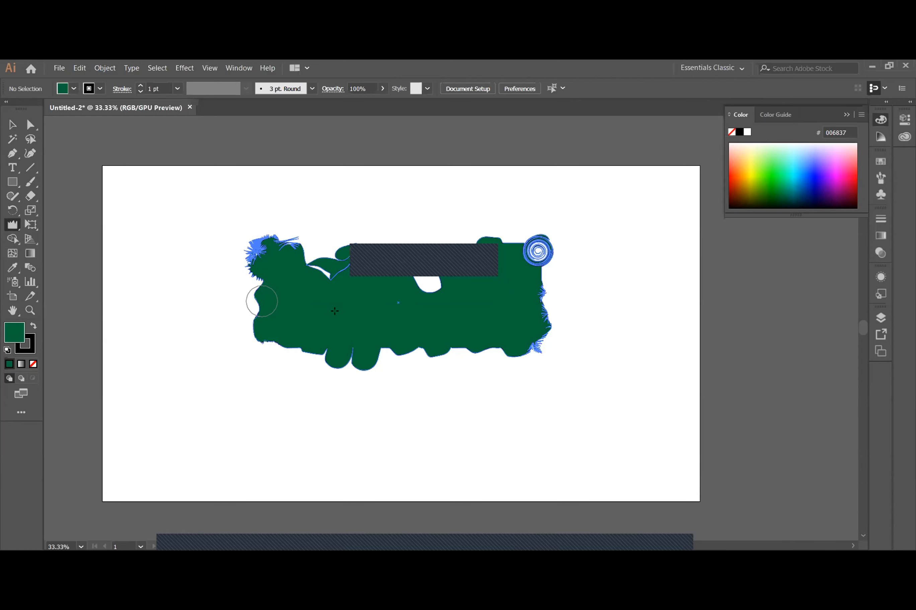
{"action": "left_click_drag", "start_coordinate": [260, 294], "coordinate": [258, 296]}
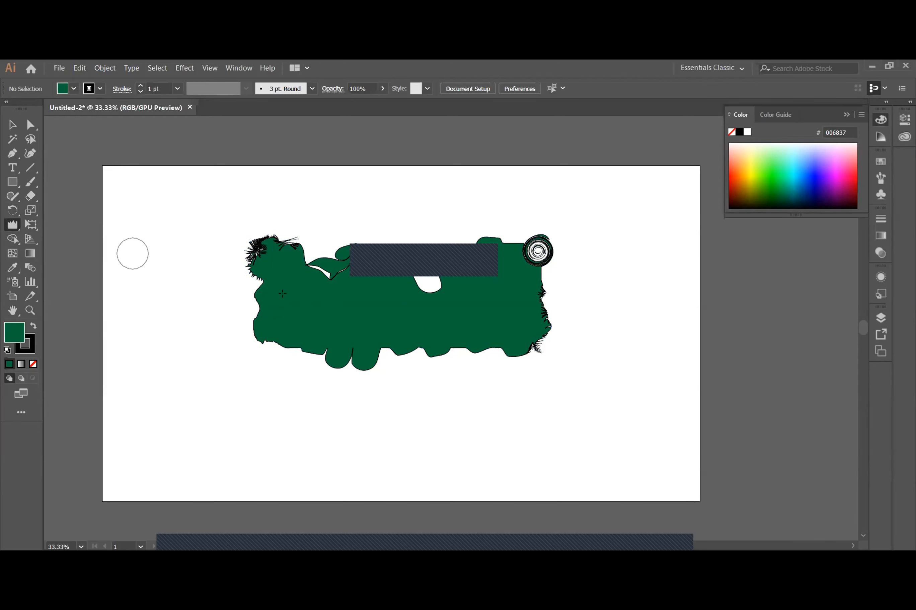
Move the distorted green shape to the right and delete it from the artboard
{"action": "left_click", "coordinate": [10, 125]}
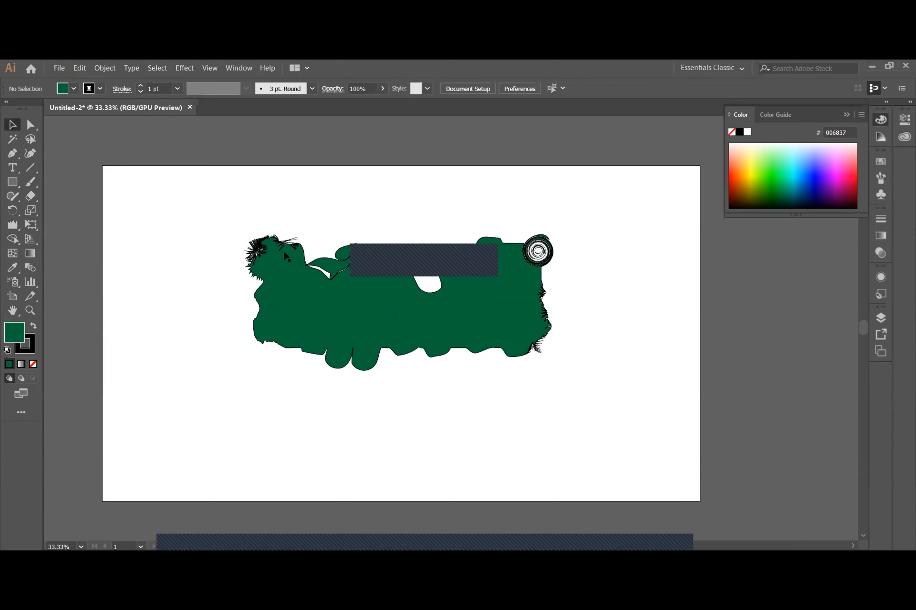
{"action": "left_click_drag", "start_coordinate": [351, 321], "coordinate": [528, 339]}
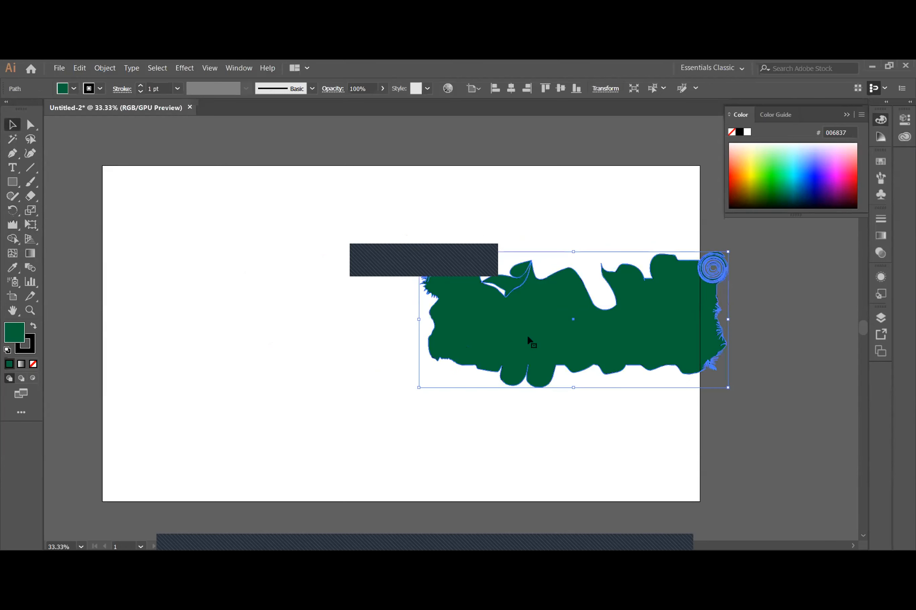
{"action": "key", "text": "Delete"}
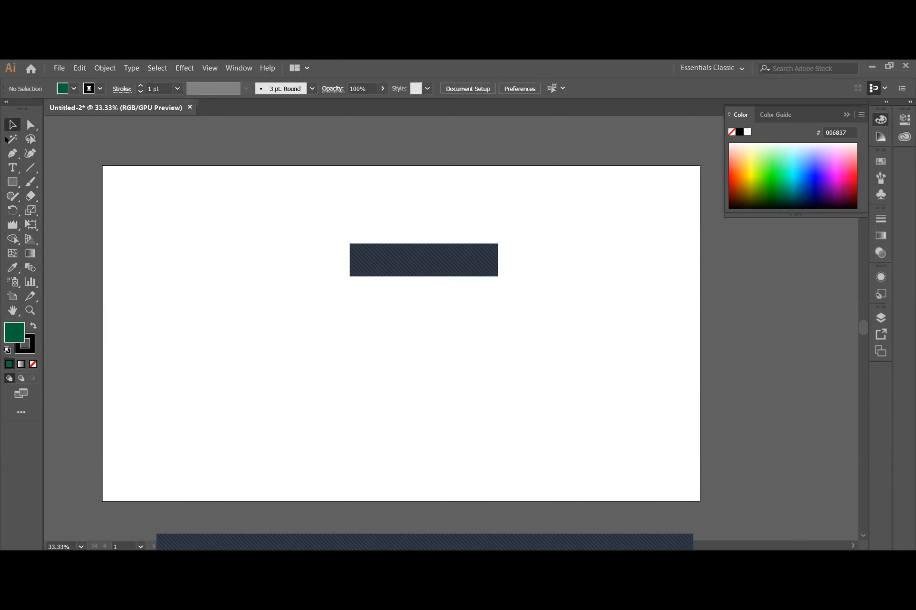
Draw a large rectangle on the left half of the artboard and set its fill to None
{"action": "left_click", "coordinate": [12, 253]}
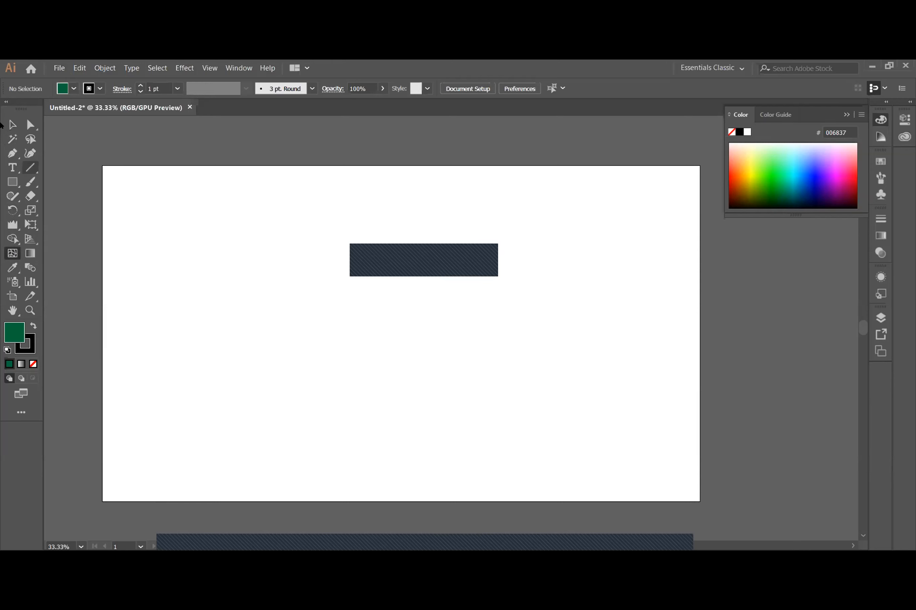
{"action": "left_click", "coordinate": [12, 184]}
{"action": "left_click_drag", "start_coordinate": [158, 243], "coordinate": [442, 401]}
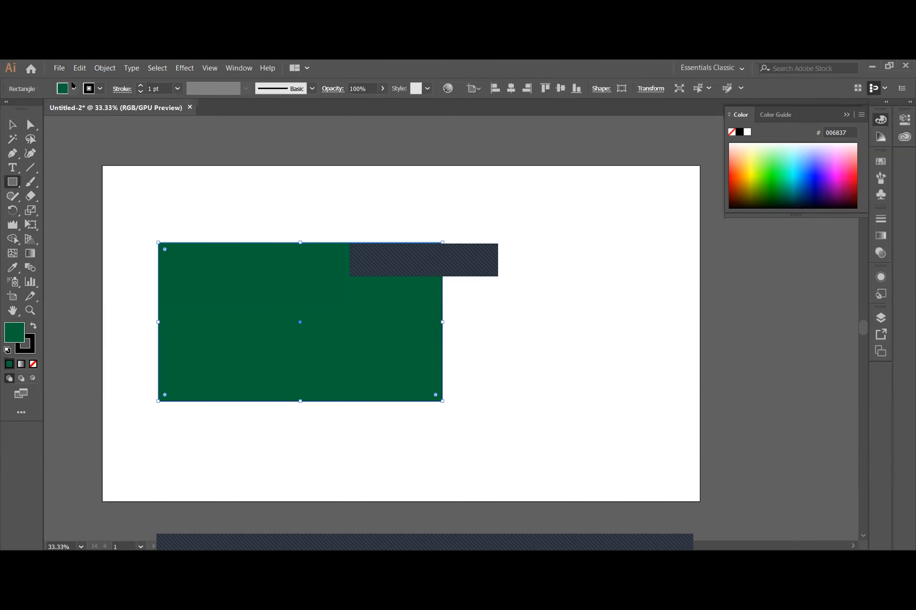
{"action": "left_click", "coordinate": [73, 89]}
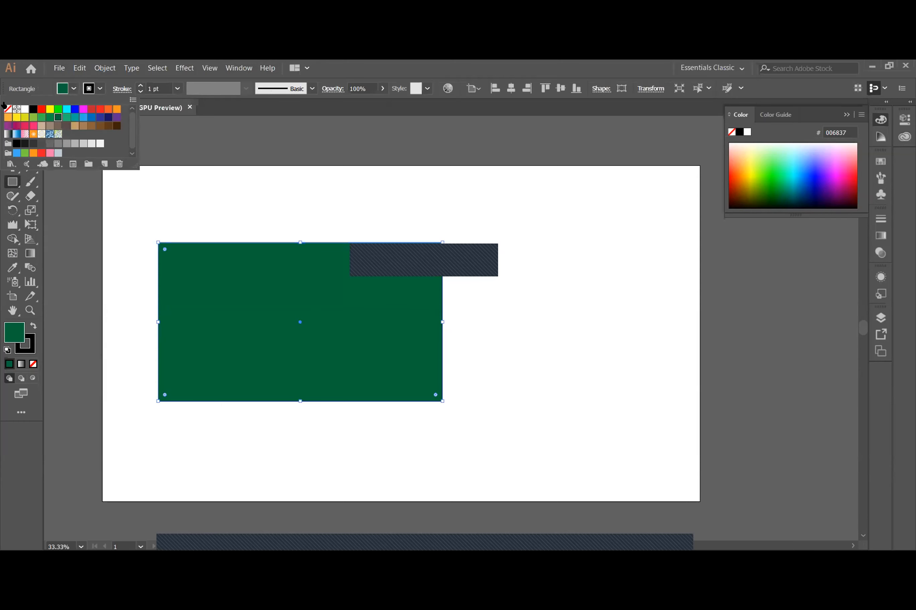
{"action": "left_click", "coordinate": [7, 109]}
{"action": "left_click", "coordinate": [216, 193]}
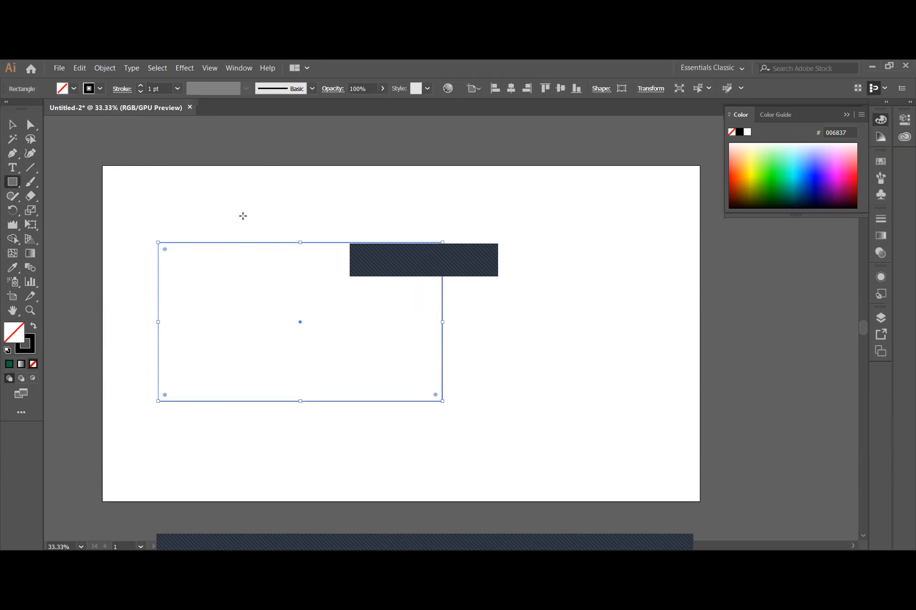
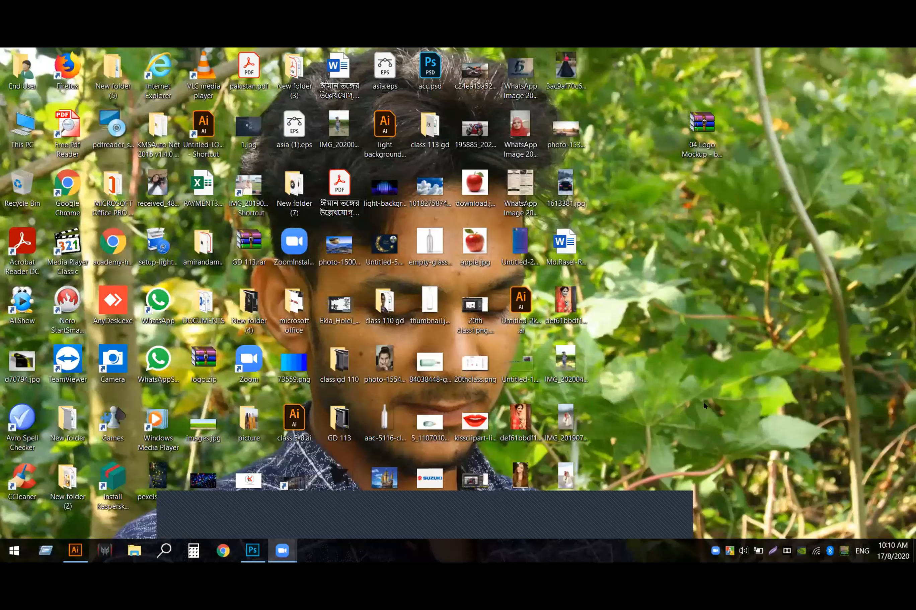
View light-background.png from the desktop, close it and switch back to Illustrator
{"action": "left_click", "coordinate": [385, 191]}
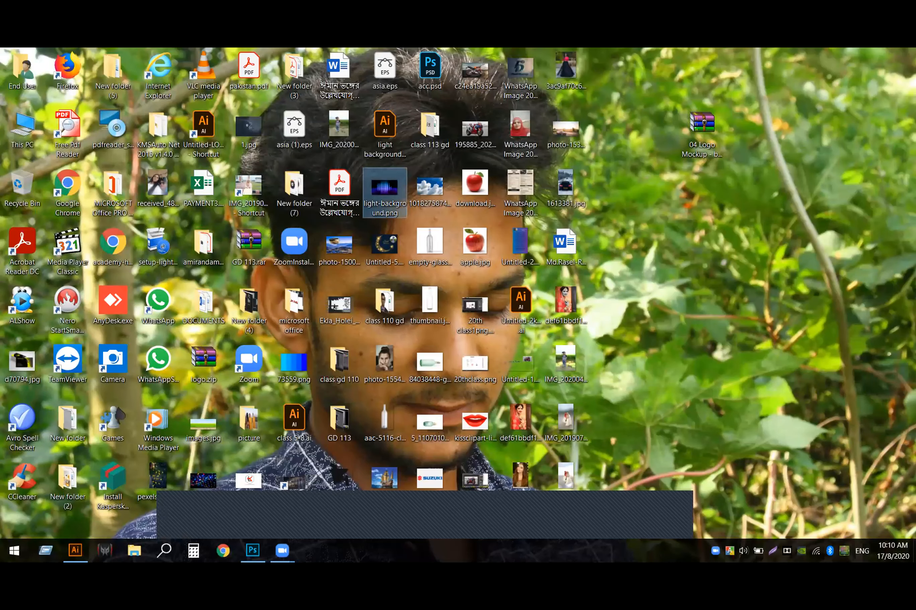
{"action": "double_click", "coordinate": [394, 189]}
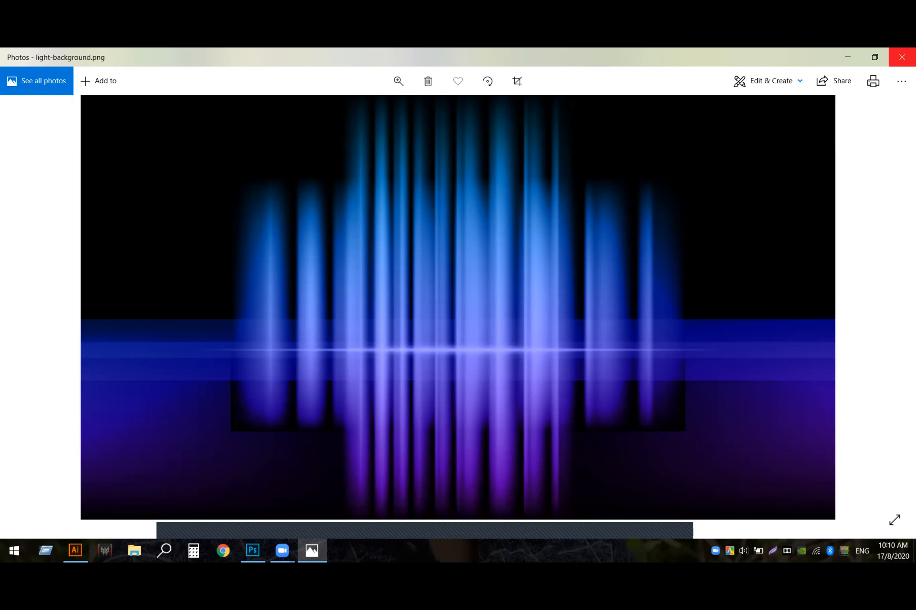
{"action": "left_click", "coordinate": [901, 57]}
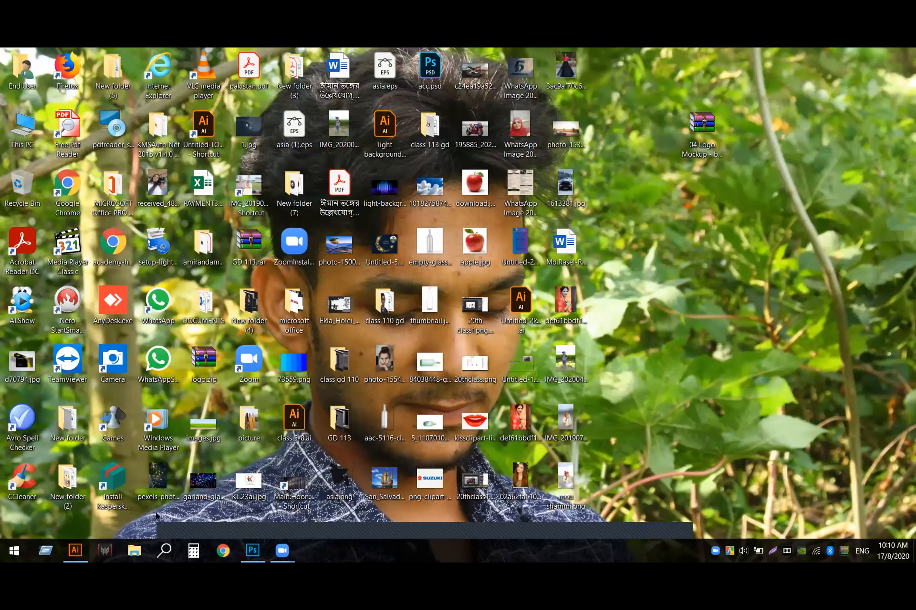
{"action": "left_click", "coordinate": [75, 550]}
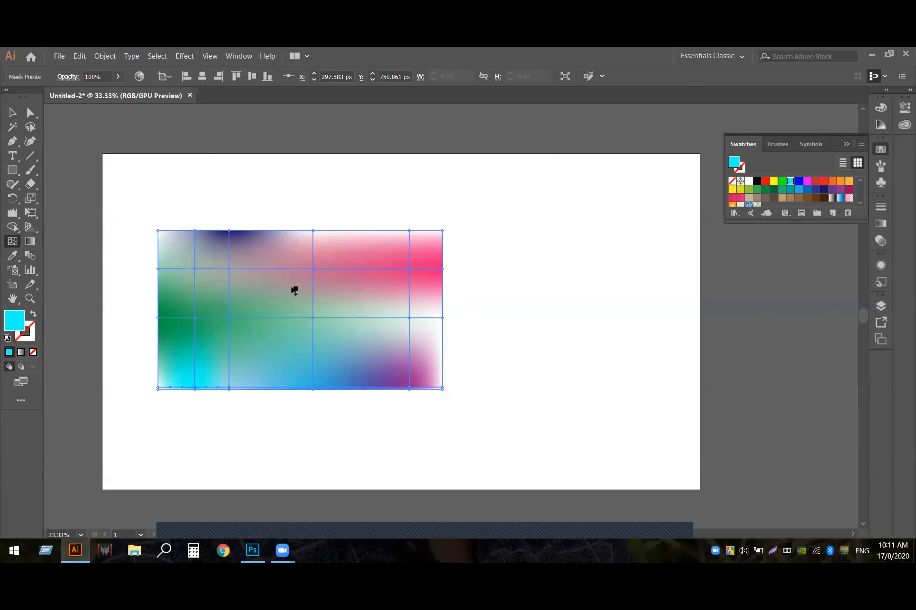
Add a cyan mesh point in the lower-left part of the gradient mesh, move the mesh to the artboard's upper right and deselect it
{"action": "left_click", "coordinate": [221, 337]}
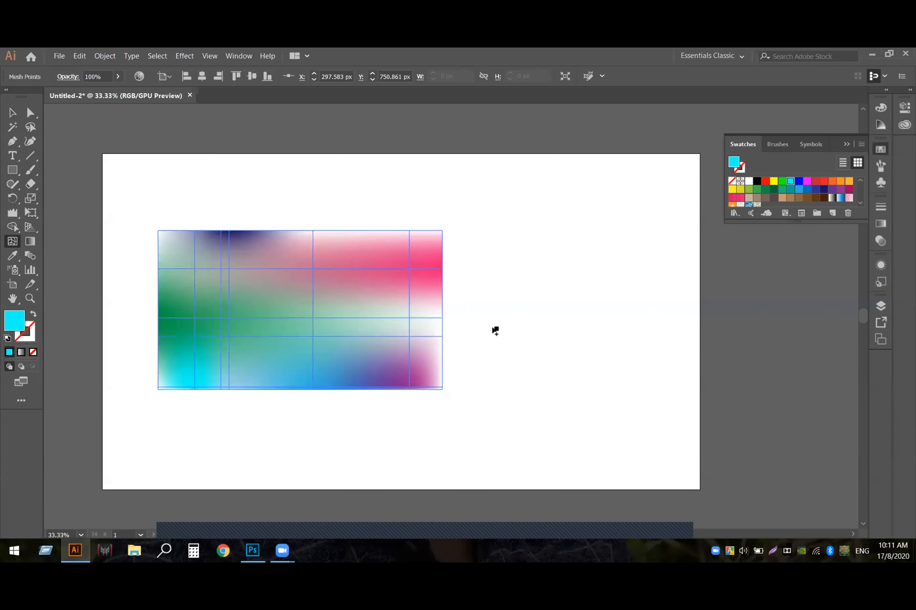
{"action": "key", "text": "v"}
{"action": "left_click_drag", "start_coordinate": [271, 354], "coordinate": [512, 284]}
{"action": "left_click", "coordinate": [526, 363]}
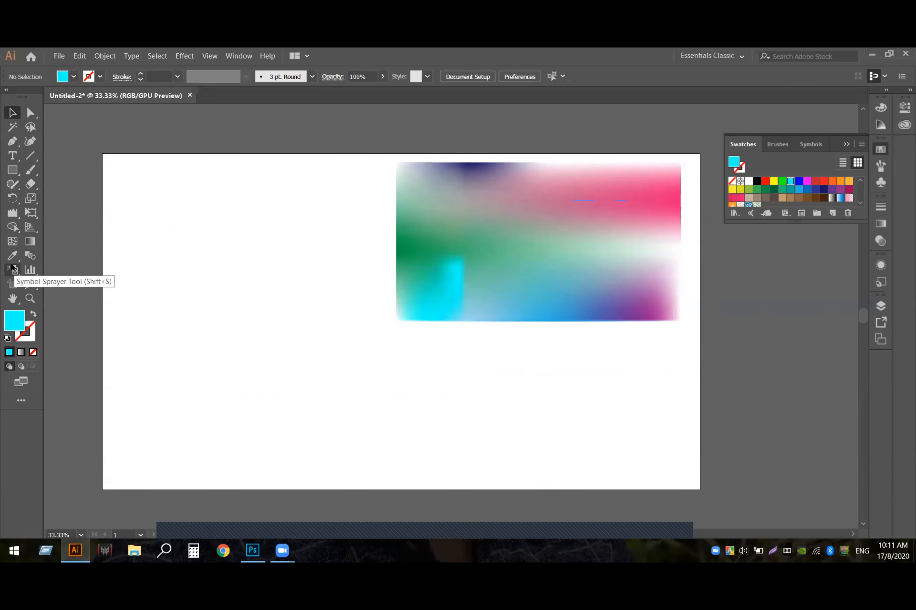
Open the Retro symbol library, enlarge it and move it over the lower-right corner of the artboard
{"action": "left_click", "coordinate": [240, 55]}
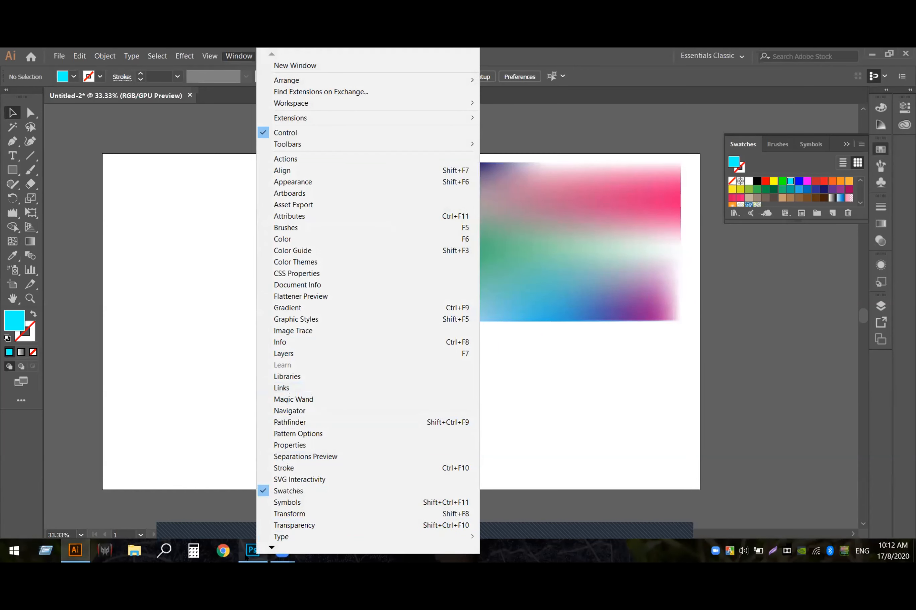
{"action": "mouse_move", "coordinate": [270, 547]}
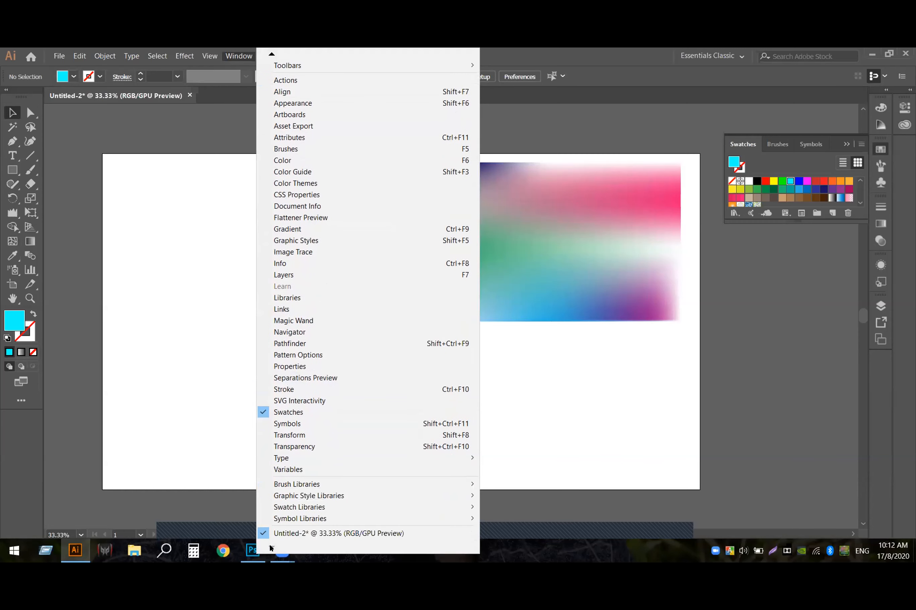
{"action": "mouse_move", "coordinate": [306, 518]}
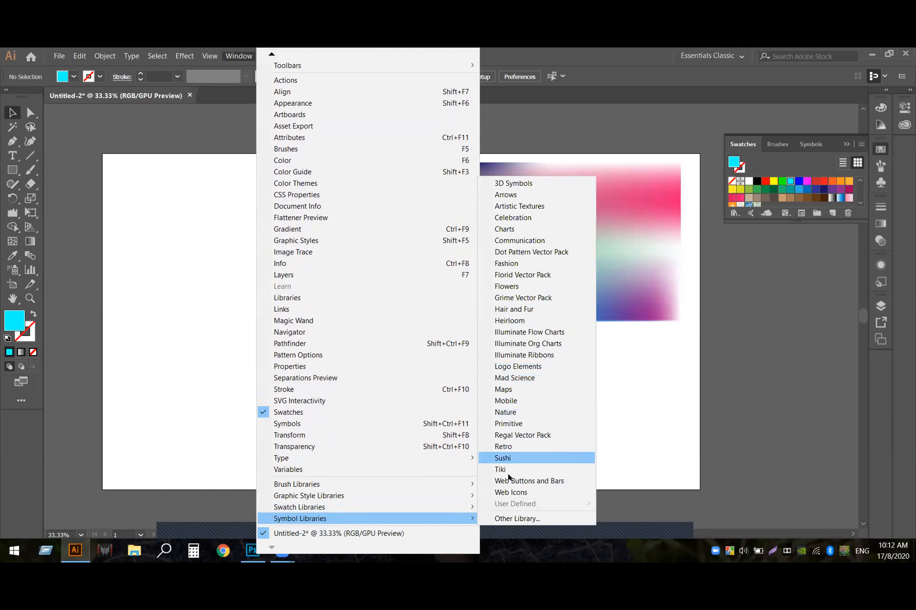
{"action": "left_click", "coordinate": [501, 447]}
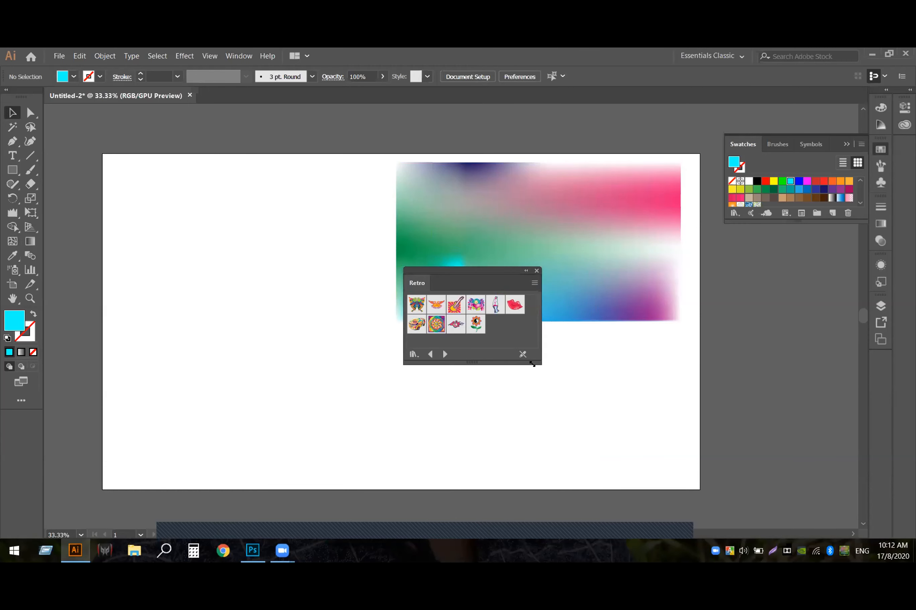
{"action": "left_click_drag", "start_coordinate": [536, 360], "coordinate": [548, 424]}
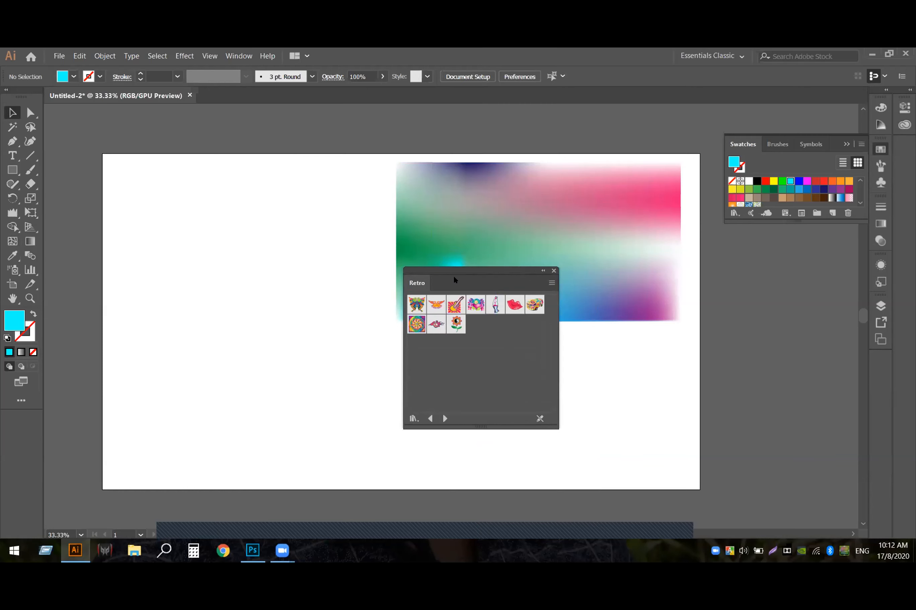
{"action": "left_click_drag", "start_coordinate": [473, 283], "coordinate": [707, 317]}
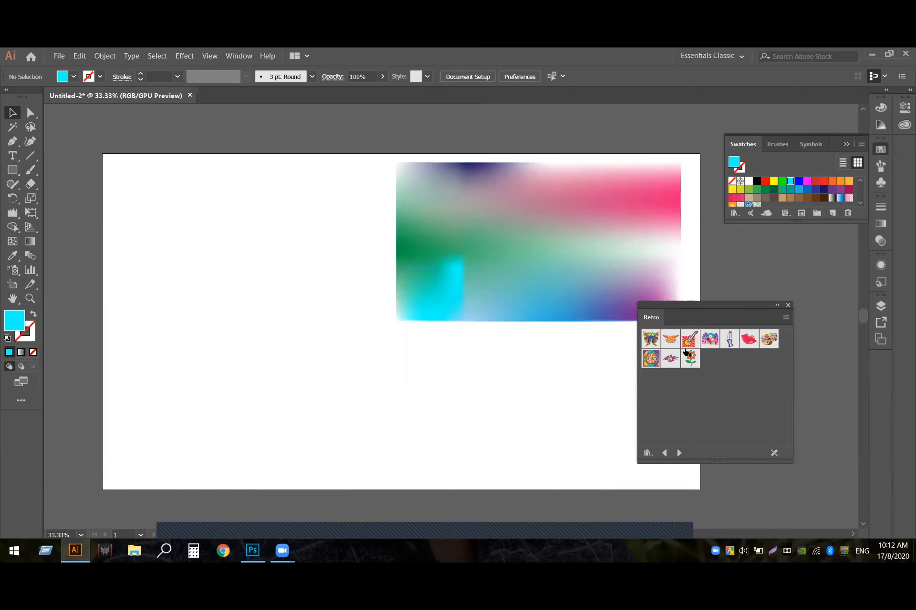
Spray Yin Yang Flower symbols across the artboard and over the gradient mesh, and delete the sprayed flowers
{"action": "left_click_drag", "start_coordinate": [675, 365], "coordinate": [263, 335]}
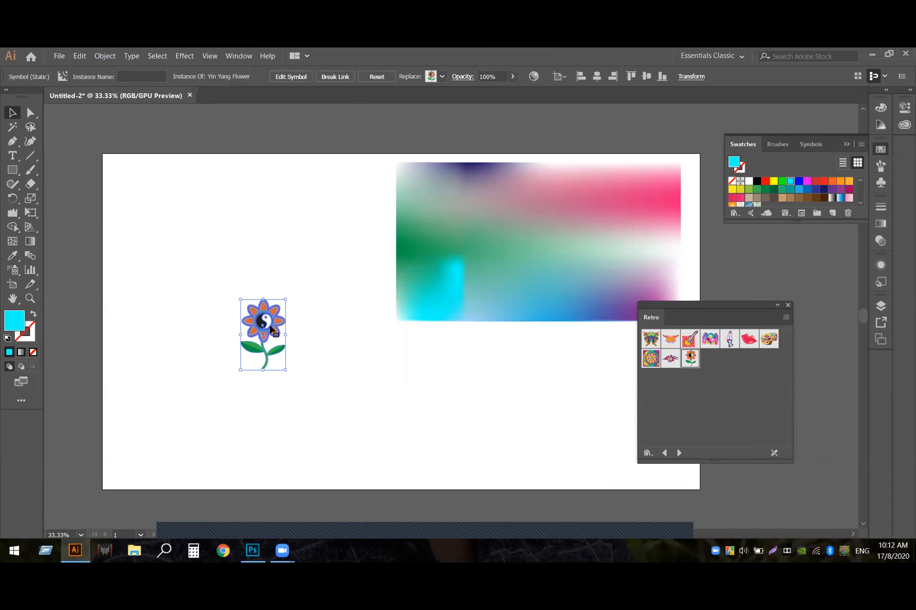
{"action": "left_click", "coordinate": [13, 271]}
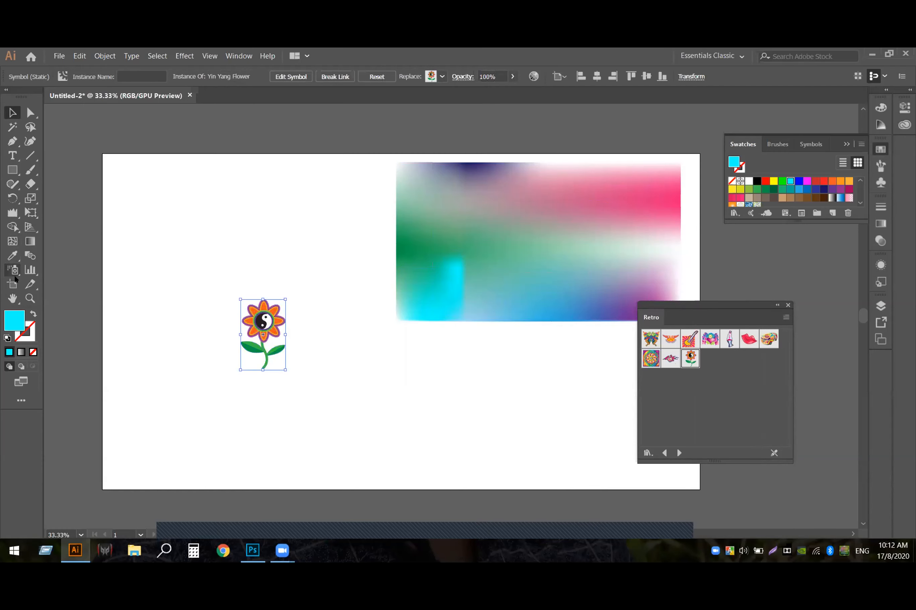
{"action": "mouse_move", "coordinate": [252, 345]}
{"action": "left_mouse_down"}
{"action": "mouse_move", "coordinate": [321, 373]}
{"action": "mouse_move", "coordinate": [509, 414]}
{"action": "left_mouse_up"}
{"action": "mouse_move", "coordinate": [357, 351]}
{"action": "left_mouse_down"}
{"action": "mouse_move", "coordinate": [258, 261]}
{"action": "mouse_move", "coordinate": [205, 372]}
{"action": "mouse_move", "coordinate": [374, 419]}
{"action": "left_mouse_up"}
{"action": "mouse_move", "coordinate": [245, 412]}
{"action": "left_mouse_down"}
{"action": "mouse_move", "coordinate": [289, 267]}
{"action": "mouse_move", "coordinate": [382, 315]}
{"action": "mouse_move", "coordinate": [378, 377]}
{"action": "mouse_move", "coordinate": [306, 401]}
{"action": "mouse_move", "coordinate": [219, 405]}
{"action": "mouse_move", "coordinate": [207, 326]}
{"action": "mouse_move", "coordinate": [250, 258]}
{"action": "mouse_move", "coordinate": [295, 274]}
{"action": "mouse_move", "coordinate": [246, 364]}
{"action": "mouse_move", "coordinate": [412, 372]}
{"action": "mouse_move", "coordinate": [492, 379]}
{"action": "left_mouse_up"}
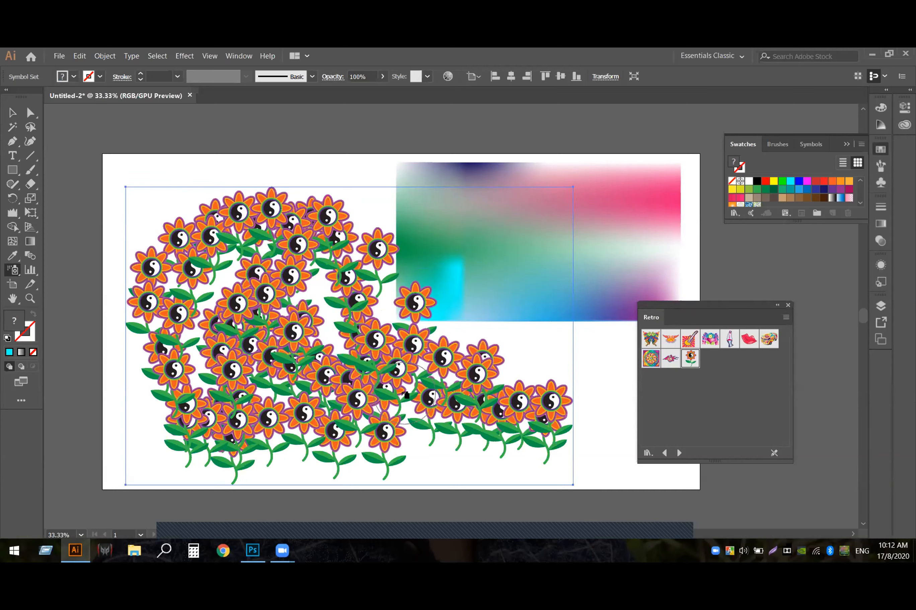
{"action": "mouse_move", "coordinate": [631, 190]}
{"action": "left_mouse_down"}
{"action": "mouse_move", "coordinate": [622, 207]}
{"action": "mouse_move", "coordinate": [549, 244]}
{"action": "left_mouse_up"}
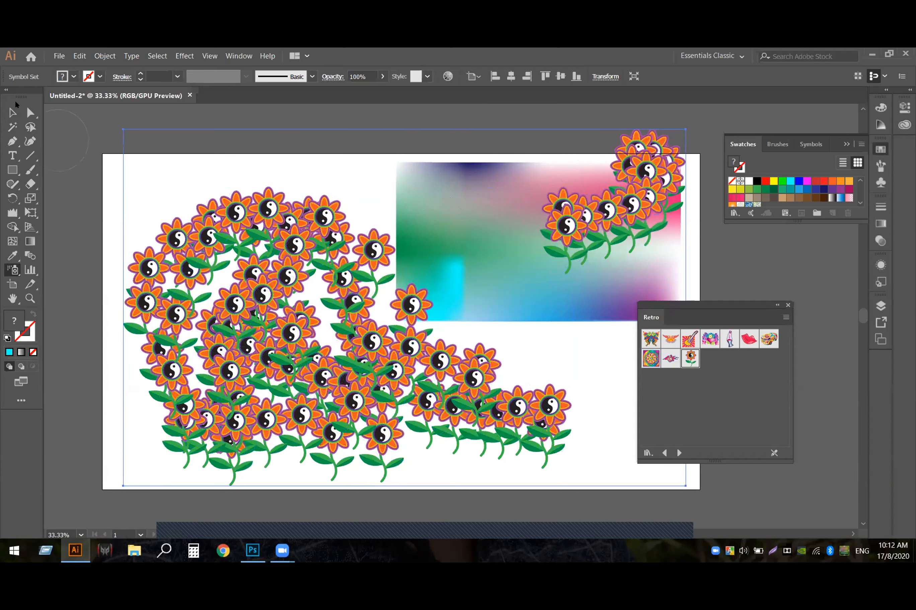
{"action": "left_click", "coordinate": [12, 111]}
{"action": "key", "text": "Delete"}
Spray a small cluster of flowers over the gradient mesh, delete it and close the Retro symbol library
{"action": "left_click", "coordinate": [13, 269]}
{"action": "mouse_move", "coordinate": [452, 270]}
{"action": "left_mouse_down"}
{"action": "mouse_move", "coordinate": [451, 304]}
{"action": "mouse_move", "coordinate": [525, 287]}
{"action": "left_mouse_up"}
{"action": "left_click", "coordinate": [18, 111]}
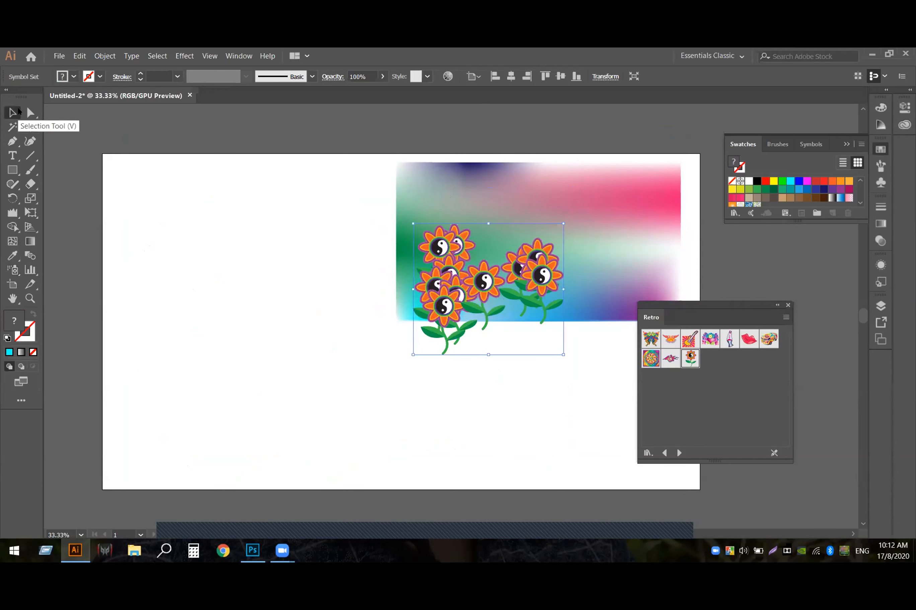
{"action": "key", "text": "Delete"}
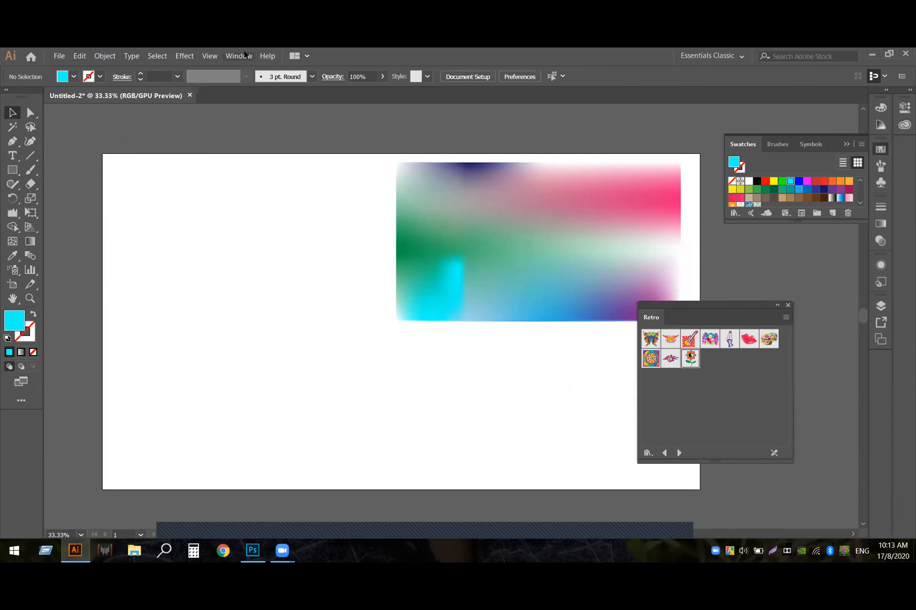
{"action": "left_click", "coordinate": [788, 305]}
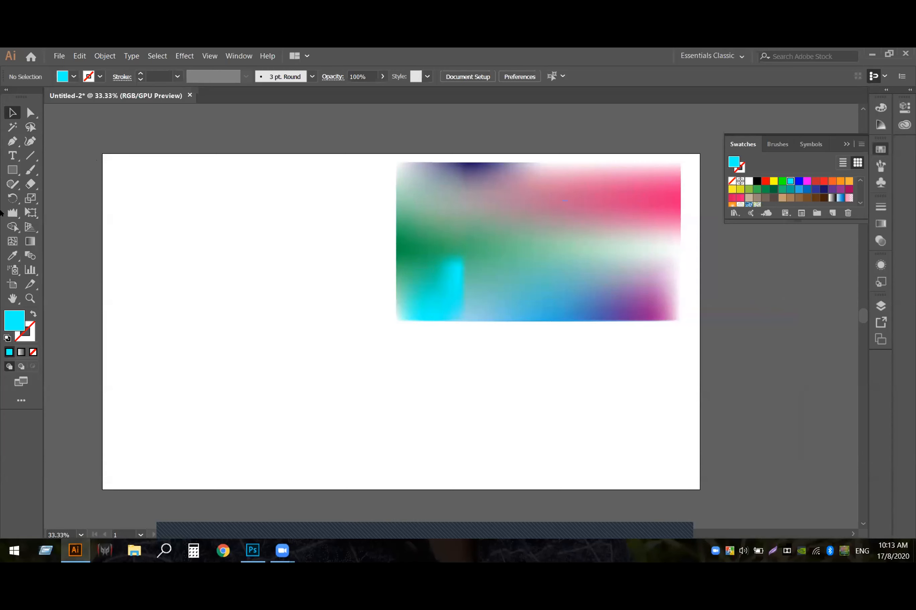
Draw a large, slightly rotated hexagon on the left side of the artboard with the Polygon tool
{"action": "left_click", "coordinate": [30, 184]}
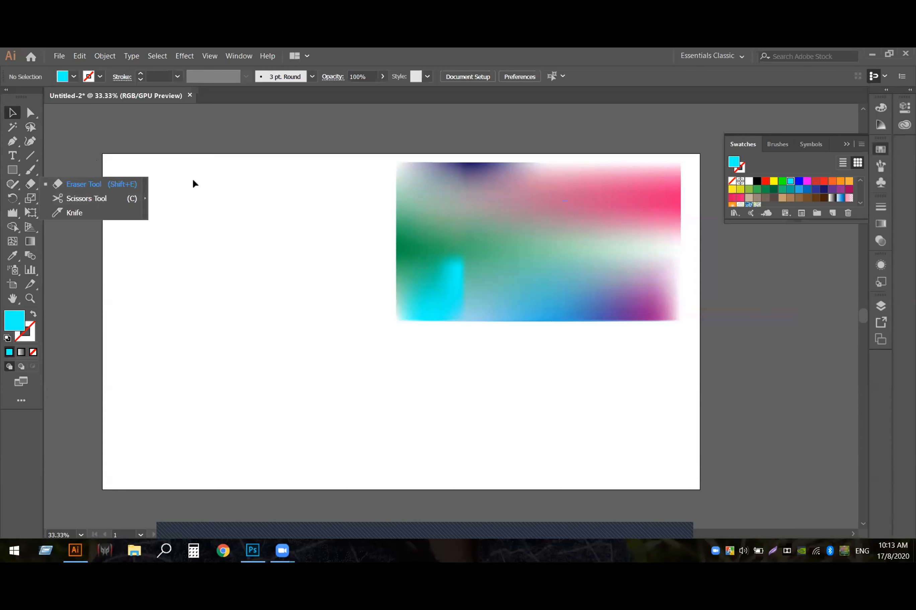
{"action": "left_click", "coordinate": [179, 246]}
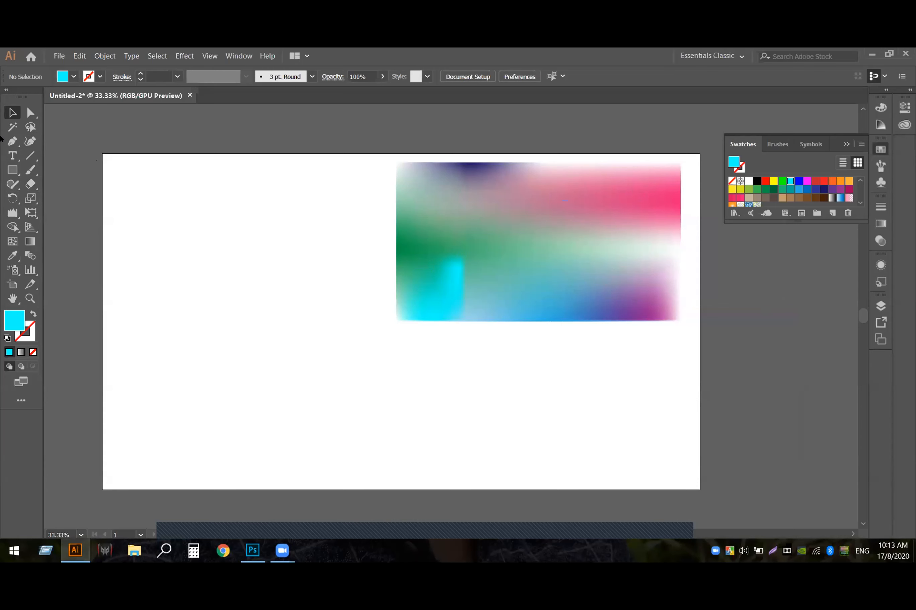
{"action": "left_click", "coordinate": [11, 170]}
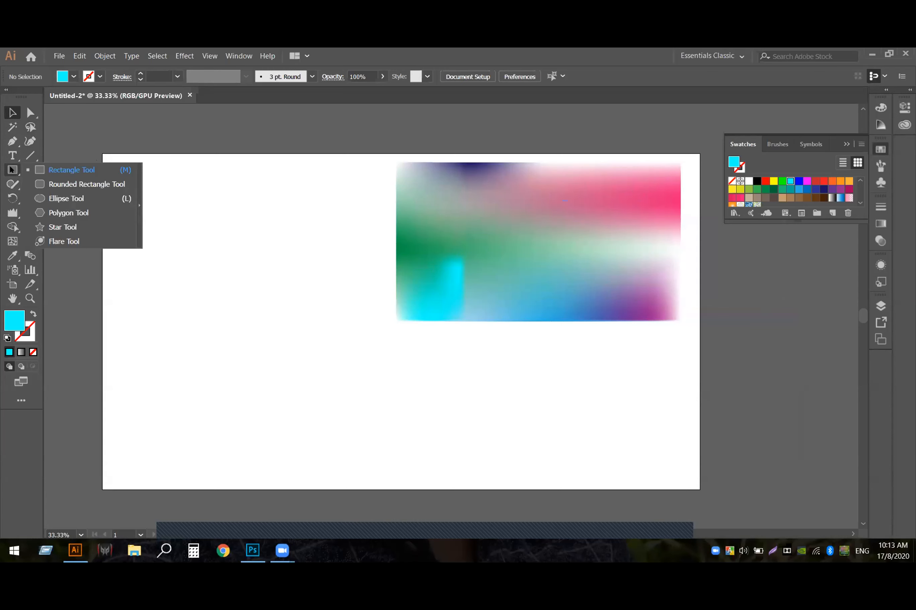
{"action": "left_click", "coordinate": [57, 212]}
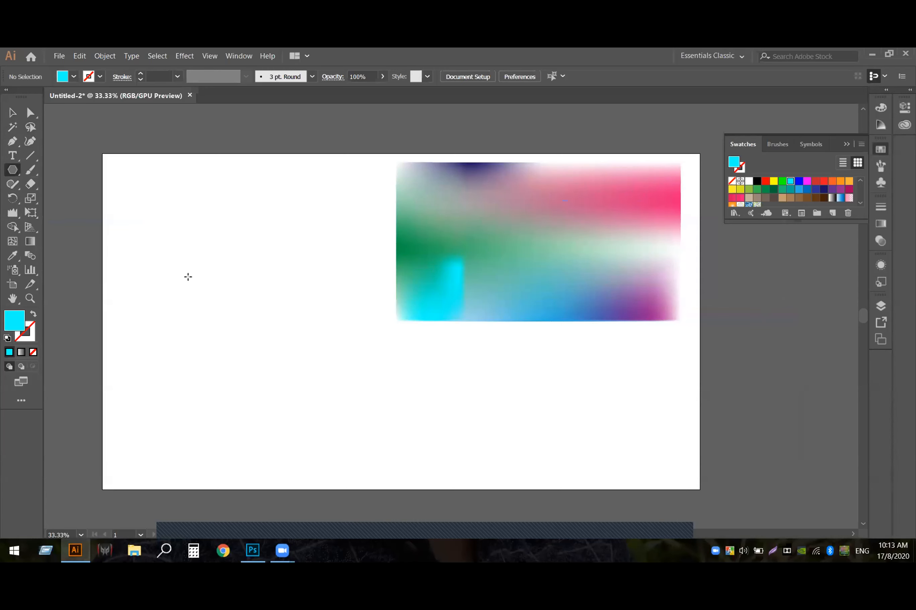
{"action": "left_click_drag", "start_coordinate": [190, 282], "coordinate": [242, 357]}
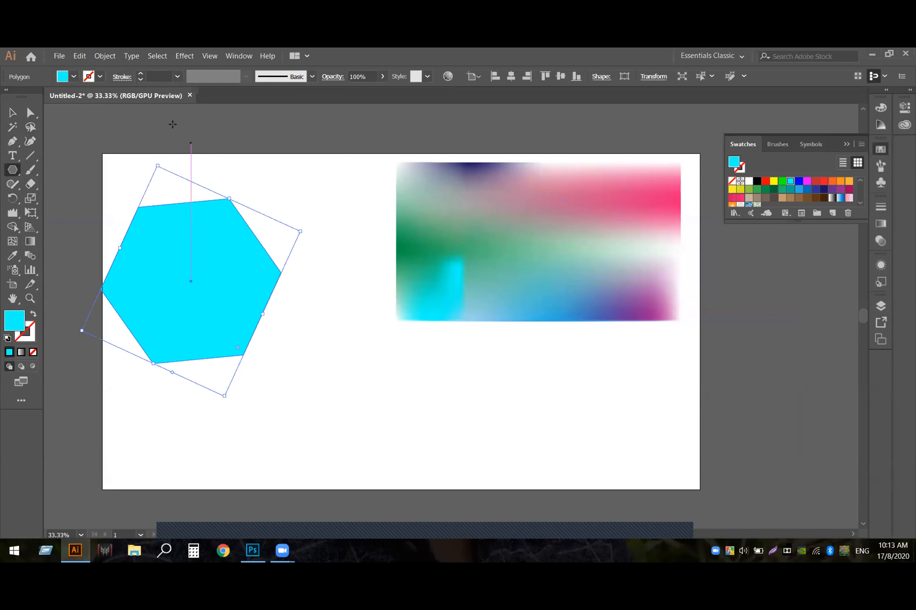
Set the hexagon's fill to None and its stroke to black at 2 pt, and deselect it
{"action": "left_click", "coordinate": [74, 77]}
{"action": "left_click", "coordinate": [6, 98]}
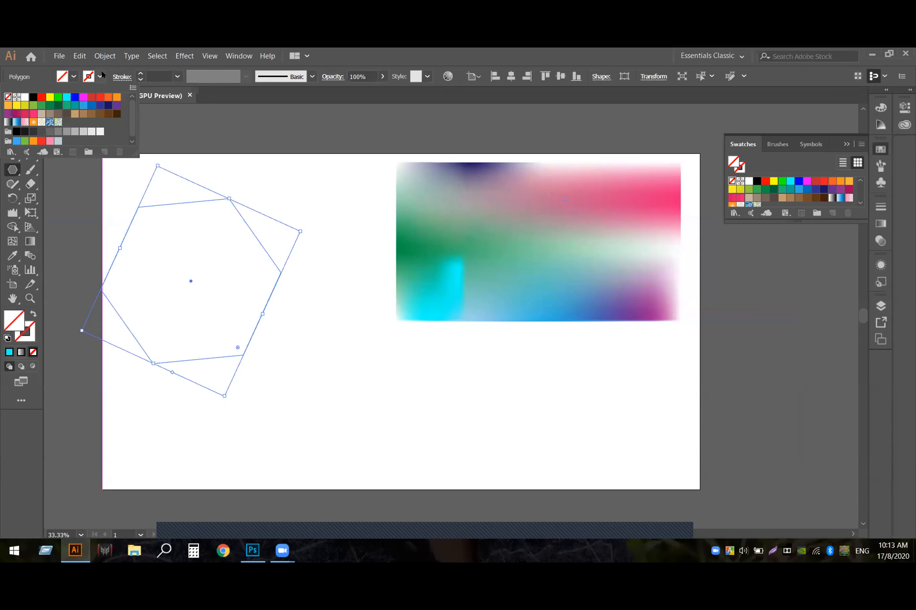
{"action": "left_click", "coordinate": [100, 77]}
{"action": "left_click", "coordinate": [32, 97]}
{"action": "left_click", "coordinate": [139, 73]}
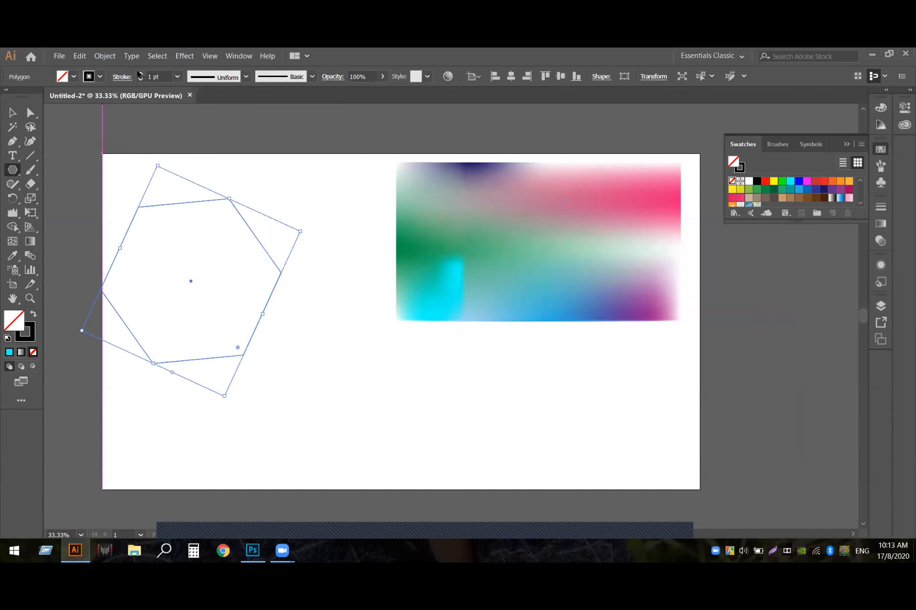
{"action": "left_click", "coordinate": [140, 73]}
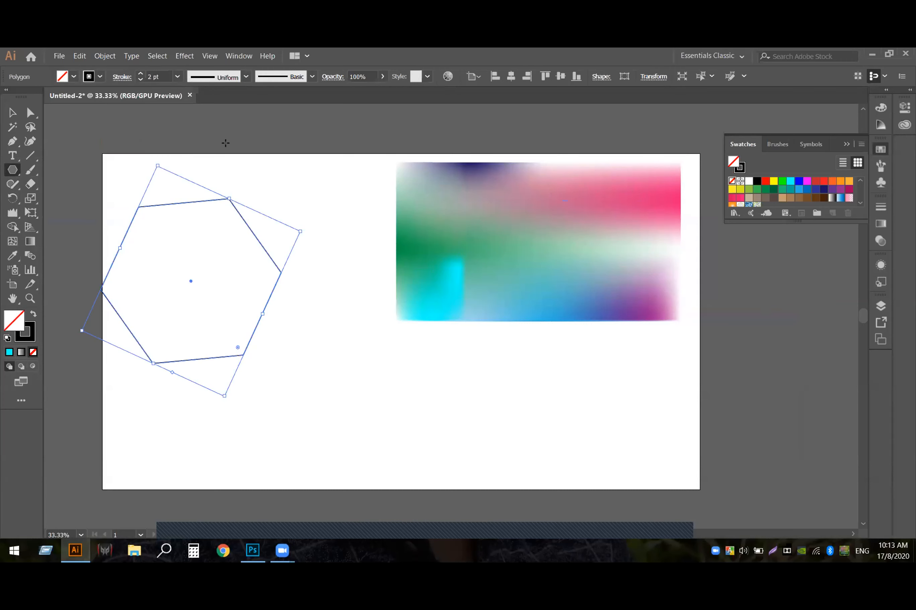
{"action": "left_click", "coordinate": [13, 113]}
{"action": "left_click", "coordinate": [295, 318]}
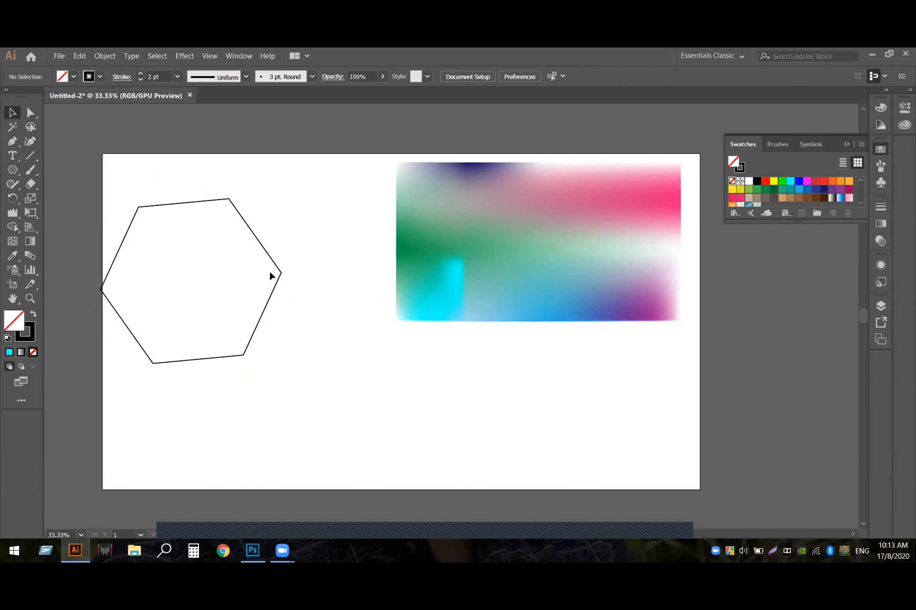
Erase along the hexagon's upper edge with repeated Eraser strokes, undoing some of them
{"action": "left_click", "coordinate": [274, 276]}
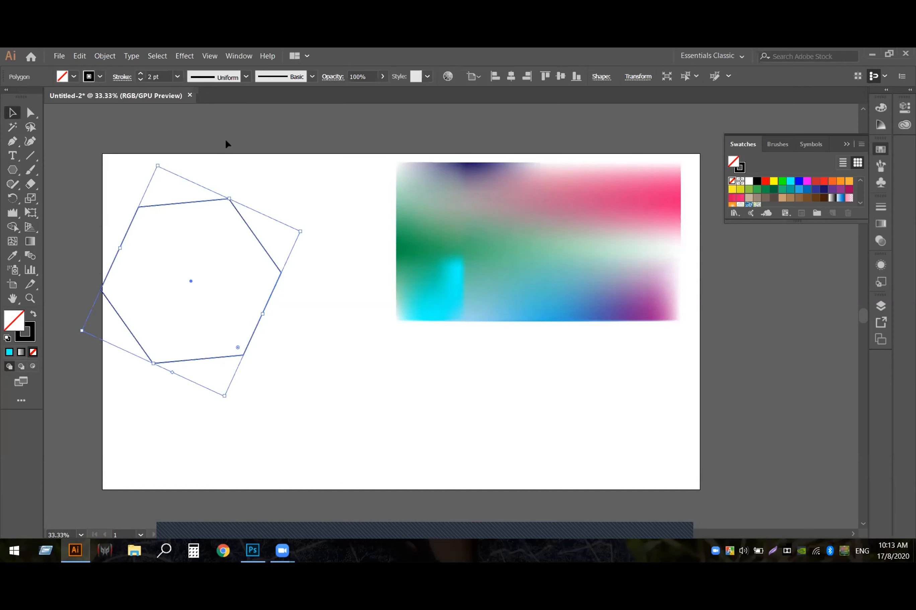
{"action": "left_click", "coordinate": [32, 183]}
{"action": "left_click_drag", "start_coordinate": [141, 202], "coordinate": [219, 194]}
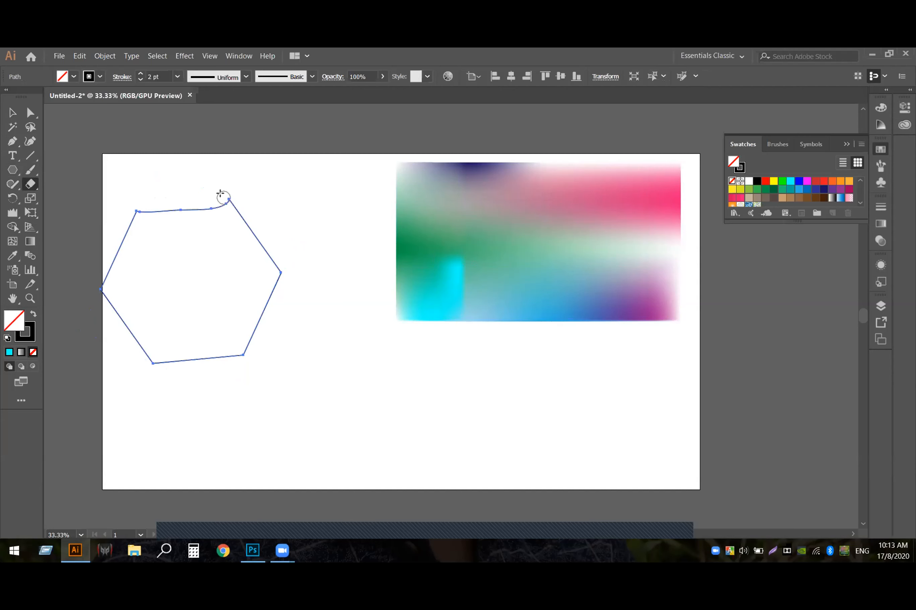
{"action": "mouse_move", "coordinate": [139, 206]}
{"action": "left_mouse_down"}
{"action": "mouse_move", "coordinate": [194, 208]}
{"action": "mouse_move", "coordinate": [225, 205]}
{"action": "left_mouse_up"}
{"action": "key", "text": "ctrl+z"}
{"action": "mouse_move", "coordinate": [135, 212]}
{"action": "left_mouse_down"}
{"action": "mouse_move", "coordinate": [150, 233]}
{"action": "mouse_move", "coordinate": [200, 219]}
{"action": "mouse_move", "coordinate": [169, 239]}
{"action": "mouse_move", "coordinate": [211, 211]}
{"action": "mouse_move", "coordinate": [222, 234]}
{"action": "mouse_move", "coordinate": [225, 204]}
{"action": "mouse_move", "coordinate": [232, 224]}
{"action": "mouse_move", "coordinate": [223, 210]}
{"action": "mouse_move", "coordinate": [195, 247]}
{"action": "mouse_move", "coordinate": [164, 216]}
{"action": "mouse_move", "coordinate": [157, 237]}
{"action": "mouse_move", "coordinate": [151, 206]}
{"action": "left_mouse_up"}
{"action": "key", "text": "ctrl+z"}
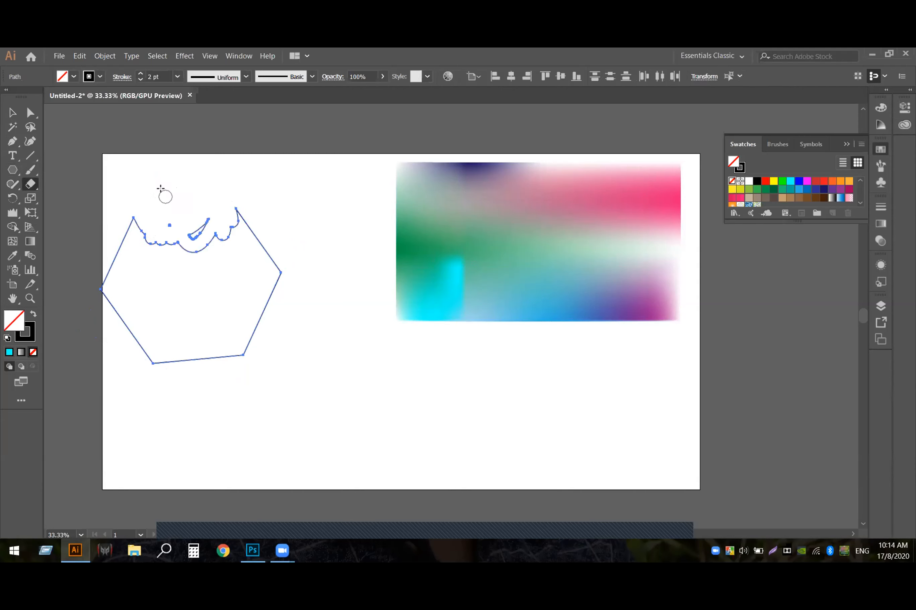
Draw a smaller hexagon overlapping the top of the first and erase its lower part, undoing the last erasure
{"action": "left_click", "coordinate": [12, 169]}
{"action": "mouse_move", "coordinate": [199, 200]}
{"action": "left_mouse_down"}
{"action": "mouse_move", "coordinate": [262, 271]}
{"action": "mouse_move", "coordinate": [272, 258]}
{"action": "mouse_move", "coordinate": [268, 236]}
{"action": "left_mouse_up"}
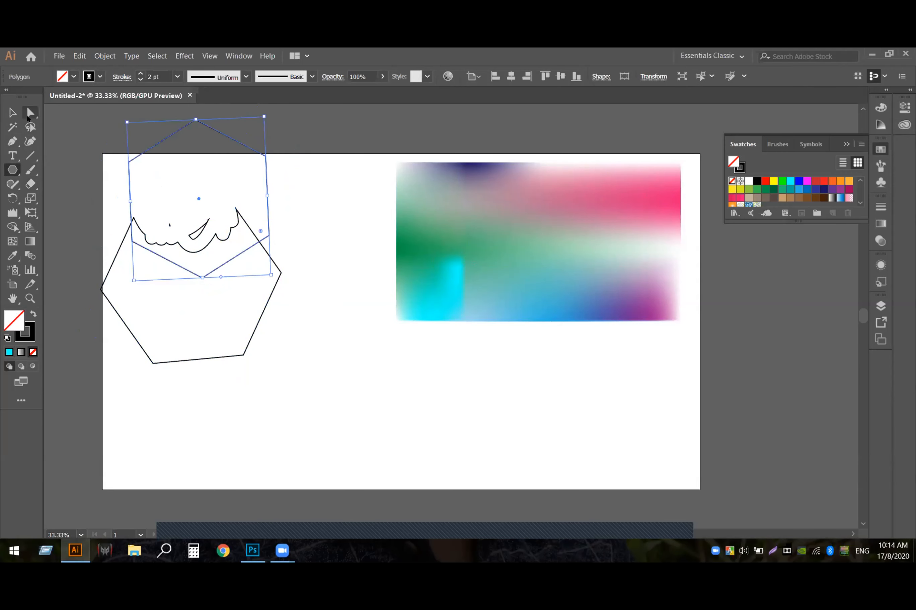
{"action": "left_click", "coordinate": [31, 184]}
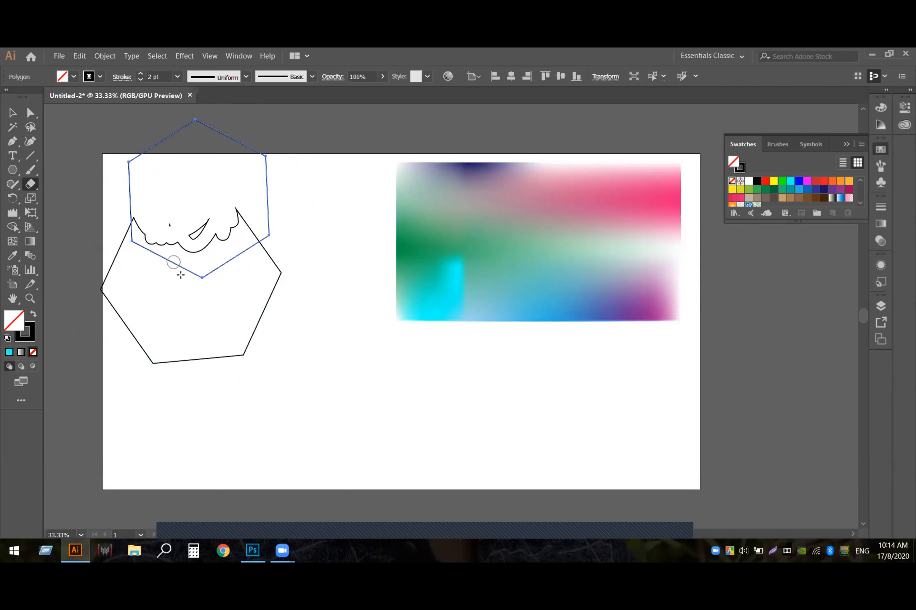
{"action": "mouse_move", "coordinate": [146, 254]}
{"action": "left_mouse_down"}
{"action": "mouse_move", "coordinate": [155, 224]}
{"action": "mouse_move", "coordinate": [156, 254]}
{"action": "left_mouse_up"}
{"action": "mouse_move", "coordinate": [197, 196]}
{"action": "left_mouse_down"}
{"action": "mouse_move", "coordinate": [167, 283]}
{"action": "mouse_move", "coordinate": [159, 194]}
{"action": "mouse_move", "coordinate": [153, 273]}
{"action": "mouse_move", "coordinate": [136, 258]}
{"action": "mouse_move", "coordinate": [144, 217]}
{"action": "mouse_move", "coordinate": [138, 205]}
{"action": "mouse_move", "coordinate": [128, 258]}
{"action": "mouse_move", "coordinate": [227, 220]}
{"action": "mouse_move", "coordinate": [190, 272]}
{"action": "mouse_move", "coordinate": [189, 212]}
{"action": "mouse_move", "coordinate": [219, 207]}
{"action": "left_mouse_up"}
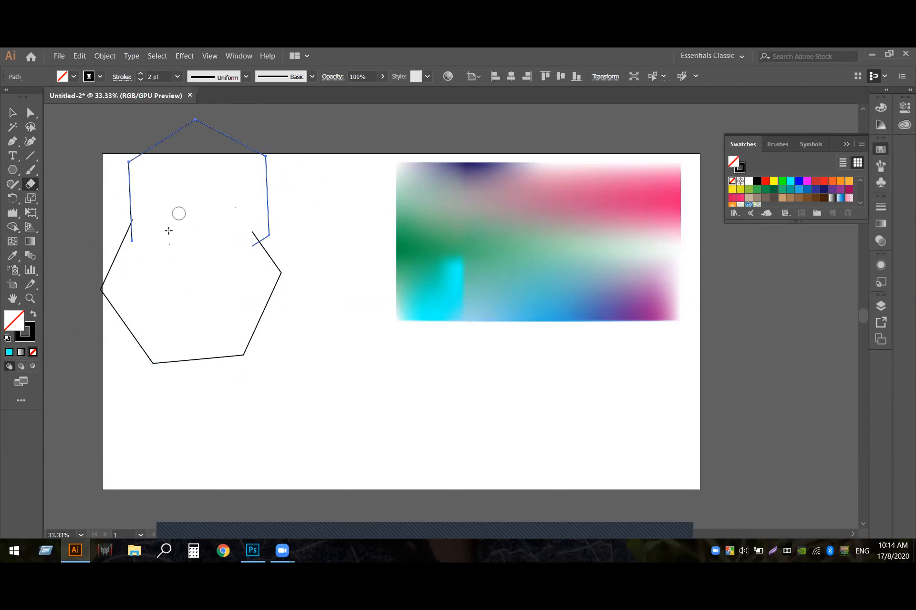
{"action": "key", "text": "ctrl+z"}
Cut the large hexagon at its right and lower-right corners with the Scissors tool and delete the segment between the cuts
{"action": "left_click_drag", "start_coordinate": [32, 183], "coordinate": [81, 198]}
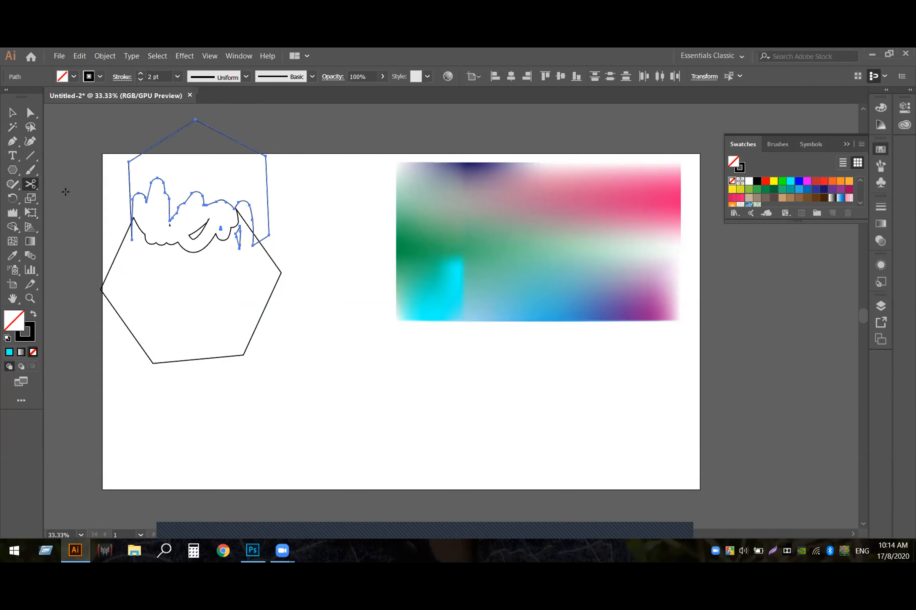
{"action": "left_click", "coordinate": [280, 272]}
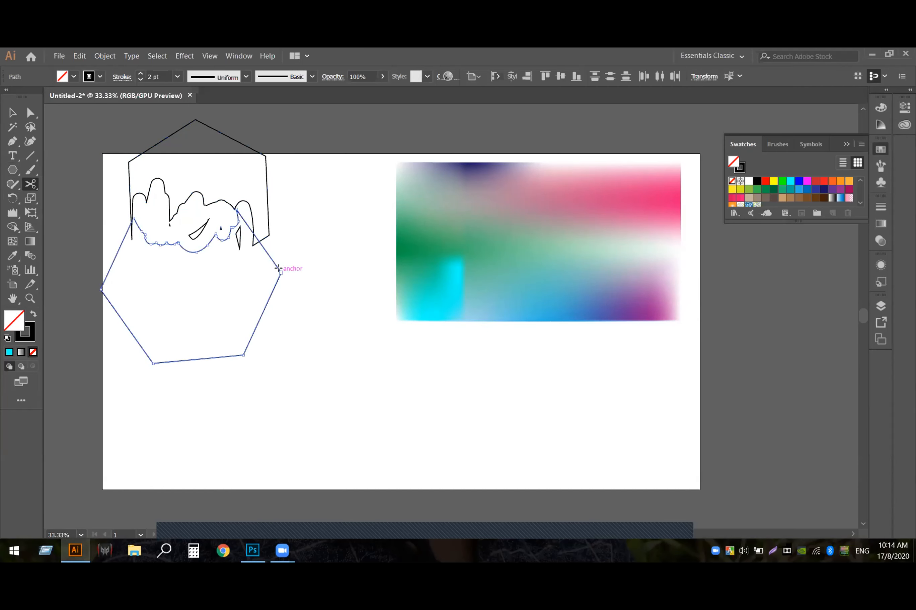
{"action": "left_click", "coordinate": [241, 350]}
{"action": "key", "text": "Delete"}
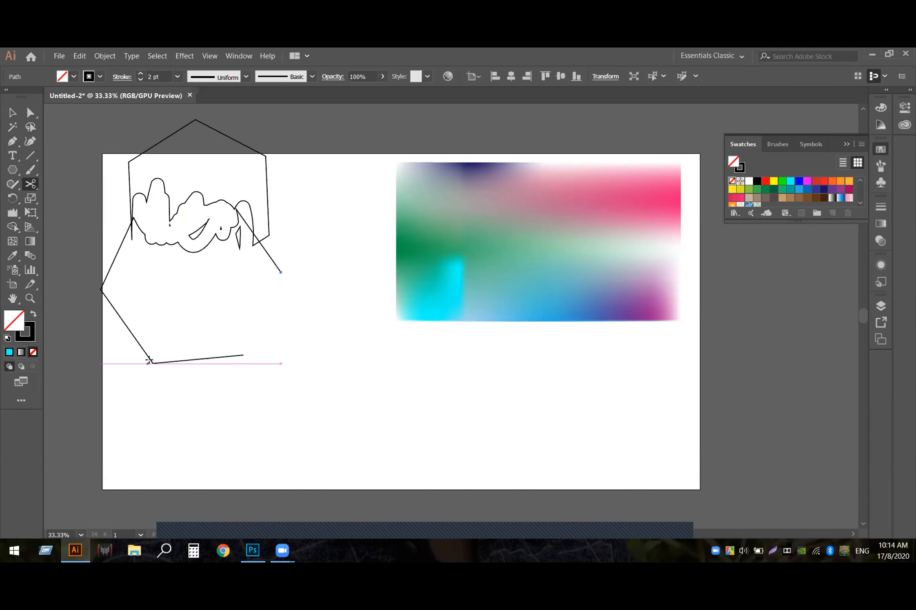
Join the large hexagon's two open ends on its right side with the Join tool, closing the lower-right corner
{"action": "left_click", "coordinate": [32, 186]}
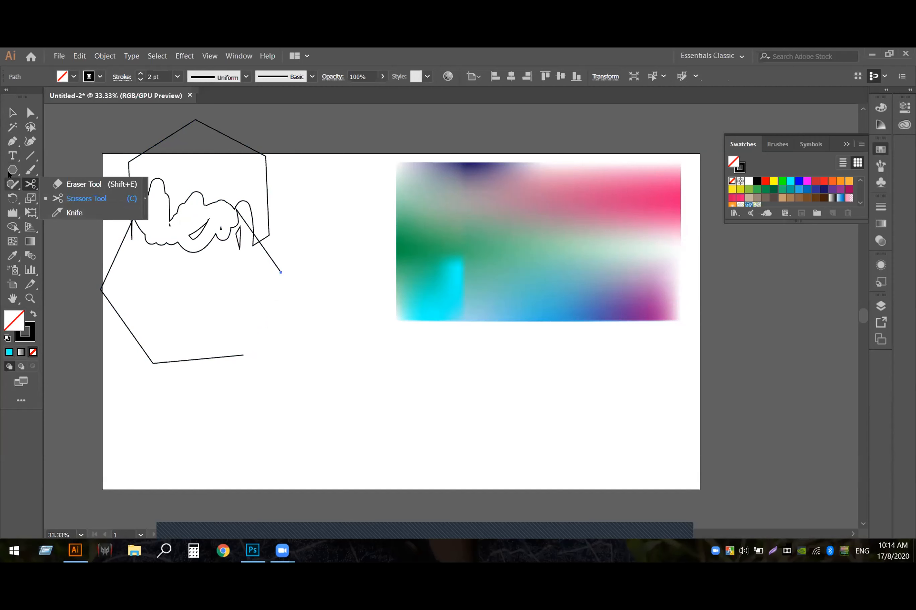
{"action": "left_click", "coordinate": [13, 187]}
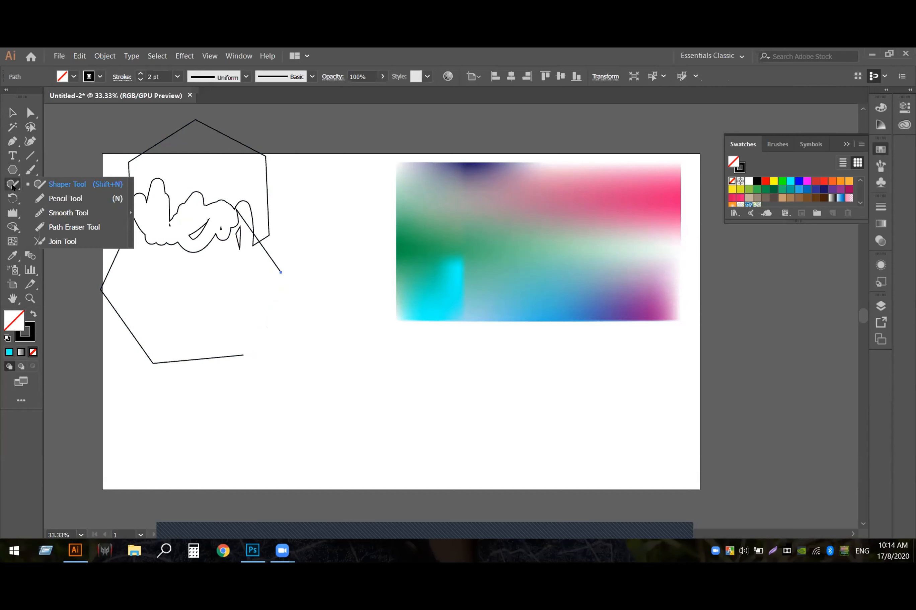
{"action": "left_click", "coordinate": [65, 242]}
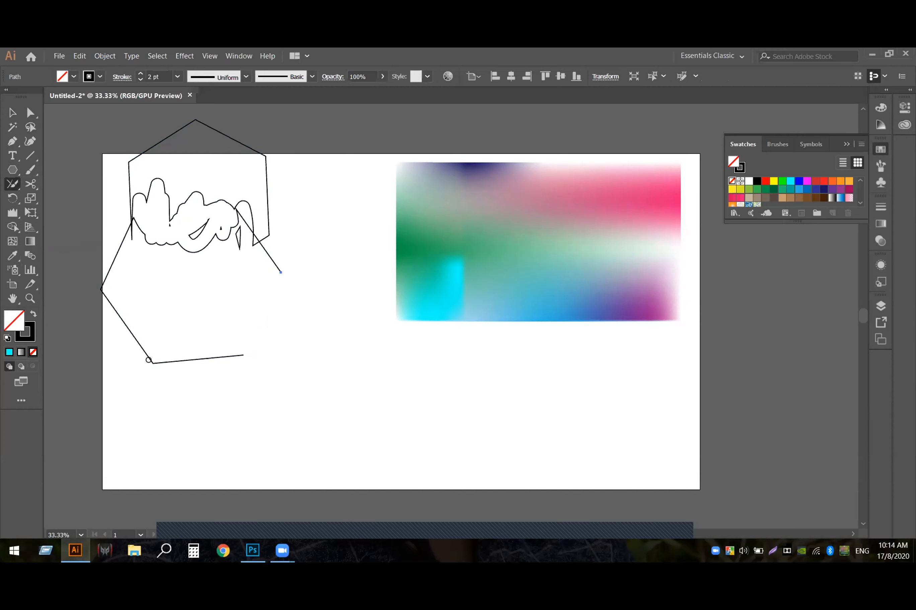
{"action": "left_click", "coordinate": [153, 356]}
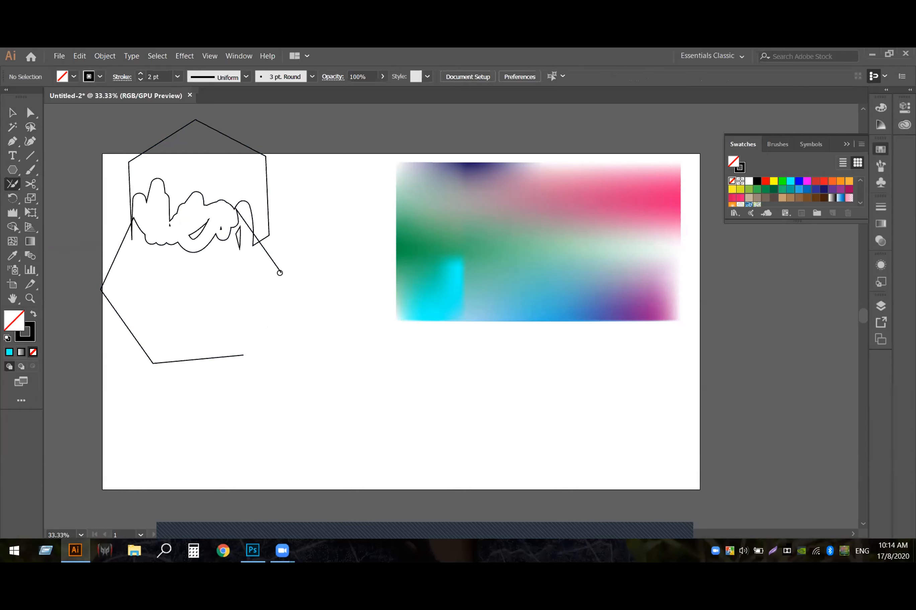
{"action": "mouse_move", "coordinate": [275, 270]}
{"action": "left_mouse_down"}
{"action": "mouse_move", "coordinate": [251, 349]}
{"action": "mouse_move", "coordinate": [238, 347]}
{"action": "left_mouse_up"}
{"action": "left_click_drag", "start_coordinate": [276, 265], "coordinate": [236, 357]}
Draw overlapping freehand loops and curves around the large hexagon's lower-right corner with the Pencil tool
{"action": "left_click", "coordinate": [13, 184]}
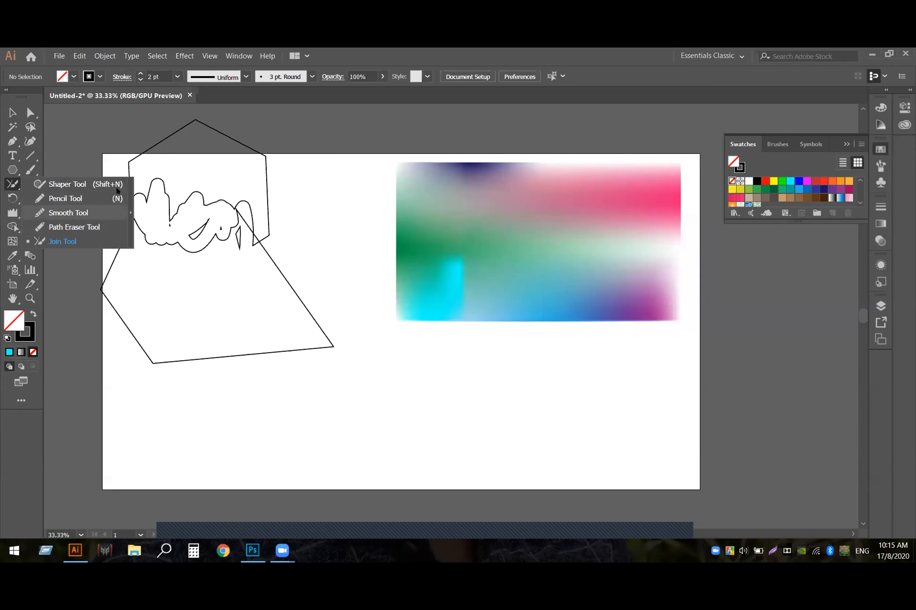
{"action": "left_click", "coordinate": [72, 199]}
{"action": "mouse_move", "coordinate": [209, 303]}
{"action": "left_mouse_down"}
{"action": "mouse_move", "coordinate": [248, 331]}
{"action": "mouse_move", "coordinate": [278, 280]}
{"action": "mouse_move", "coordinate": [242, 256]}
{"action": "mouse_move", "coordinate": [200, 295]}
{"action": "mouse_move", "coordinate": [271, 310]}
{"action": "mouse_move", "coordinate": [296, 354]}
{"action": "mouse_move", "coordinate": [281, 337]}
{"action": "mouse_move", "coordinate": [302, 302]}
{"action": "mouse_move", "coordinate": [256, 301]}
{"action": "mouse_move", "coordinate": [282, 316]}
{"action": "left_mouse_up"}
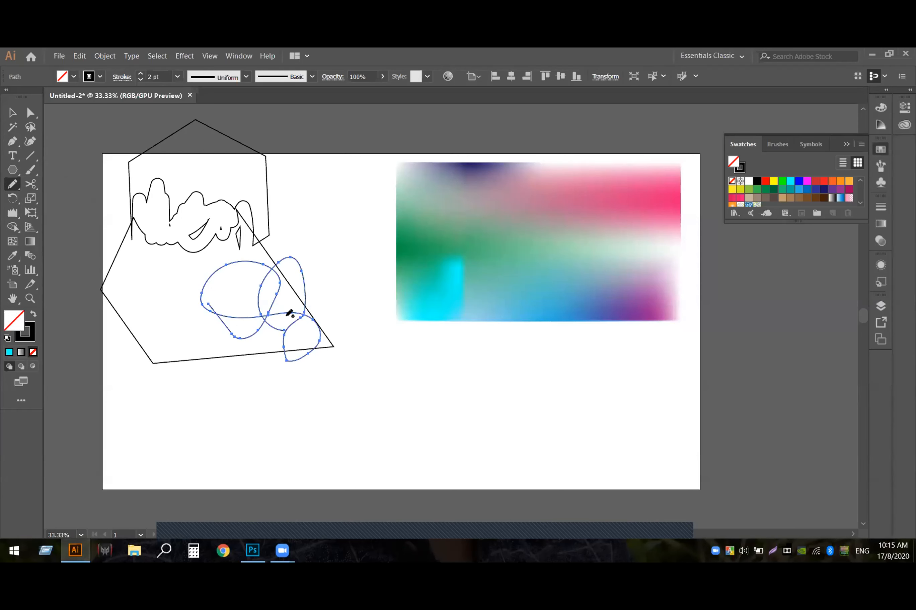
{"action": "mouse_move", "coordinate": [331, 335]}
{"action": "left_mouse_down"}
{"action": "mouse_move", "coordinate": [361, 394]}
{"action": "mouse_move", "coordinate": [396, 394]}
{"action": "left_mouse_up"}
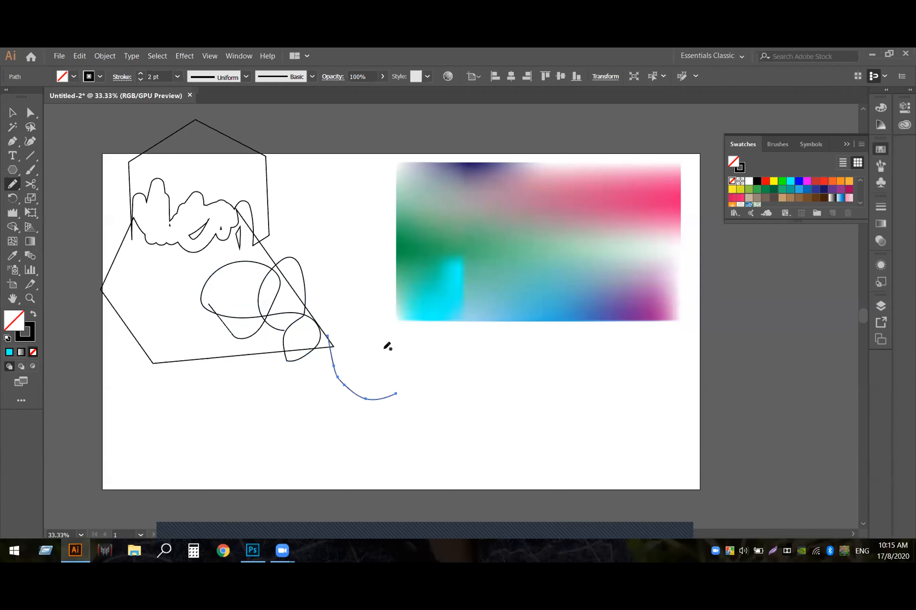
{"action": "mouse_move", "coordinate": [386, 357]}
{"action": "left_mouse_down"}
{"action": "mouse_move", "coordinate": [391, 326]}
{"action": "mouse_move", "coordinate": [331, 310]}
{"action": "mouse_move", "coordinate": [382, 353]}
{"action": "mouse_move", "coordinate": [376, 378]}
{"action": "mouse_move", "coordinate": [318, 354]}
{"action": "mouse_move", "coordinate": [336, 375]}
{"action": "mouse_move", "coordinate": [440, 379]}
{"action": "mouse_move", "coordinate": [364, 409]}
{"action": "mouse_move", "coordinate": [385, 340]}
{"action": "left_mouse_up"}
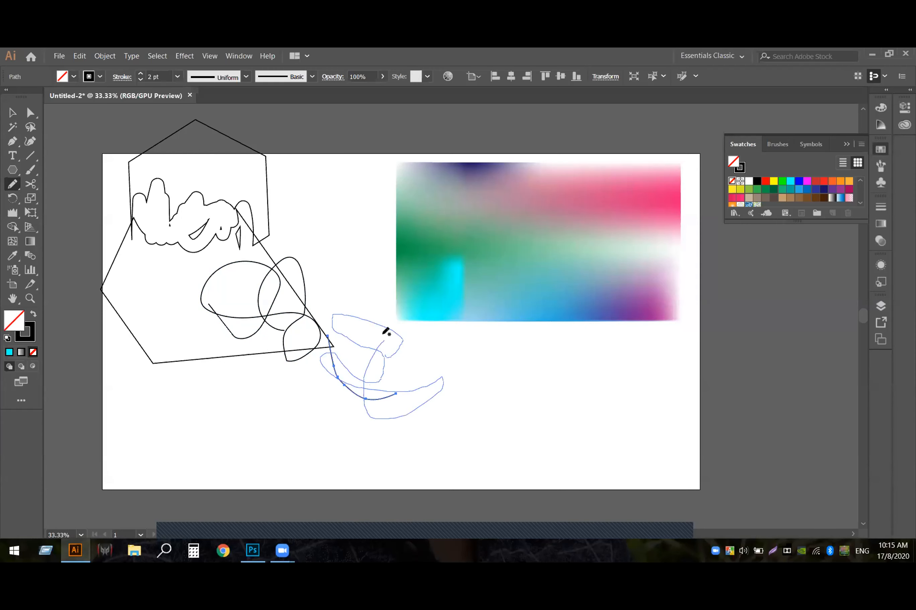
Draw an upright ellipse over the hexagon's lower edge with the Shaper tool, and try further Shaper strokes beside and across it
{"action": "left_click", "coordinate": [3, 187]}
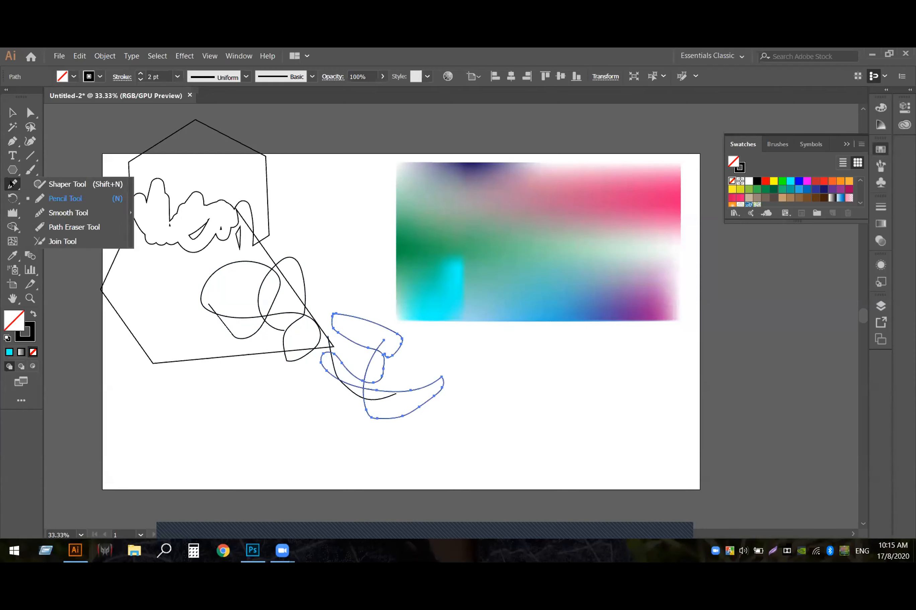
{"action": "left_click", "coordinate": [84, 182]}
{"action": "mouse_move", "coordinate": [185, 326]}
{"action": "left_mouse_down"}
{"action": "mouse_move", "coordinate": [222, 381]}
{"action": "mouse_move", "coordinate": [266, 372]}
{"action": "mouse_move", "coordinate": [232, 420]}
{"action": "mouse_move", "coordinate": [203, 341]}
{"action": "mouse_move", "coordinate": [268, 292]}
{"action": "mouse_move", "coordinate": [235, 395]}
{"action": "mouse_move", "coordinate": [197, 415]}
{"action": "left_mouse_up"}
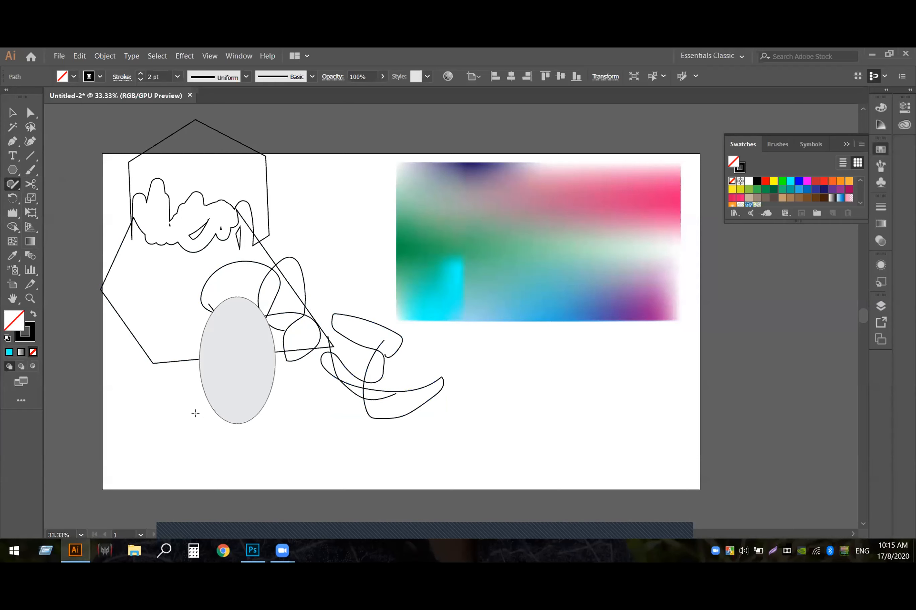
{"action": "mouse_move", "coordinate": [509, 349]}
{"action": "left_mouse_down"}
{"action": "mouse_move", "coordinate": [516, 450]}
{"action": "mouse_move", "coordinate": [588, 404]}
{"action": "mouse_move", "coordinate": [583, 368]}
{"action": "mouse_move", "coordinate": [601, 366]}
{"action": "mouse_move", "coordinate": [627, 413]}
{"action": "mouse_move", "coordinate": [509, 441]}
{"action": "mouse_move", "coordinate": [556, 365]}
{"action": "mouse_move", "coordinate": [561, 419]}
{"action": "left_mouse_up"}
{"action": "mouse_move", "coordinate": [440, 344]}
{"action": "left_mouse_down"}
{"action": "mouse_move", "coordinate": [456, 381]}
{"action": "mouse_move", "coordinate": [563, 407]}
{"action": "mouse_move", "coordinate": [531, 346]}
{"action": "mouse_move", "coordinate": [477, 335]}
{"action": "mouse_move", "coordinate": [455, 342]}
{"action": "mouse_move", "coordinate": [460, 374]}
{"action": "mouse_move", "coordinate": [507, 395]}
{"action": "left_mouse_up"}
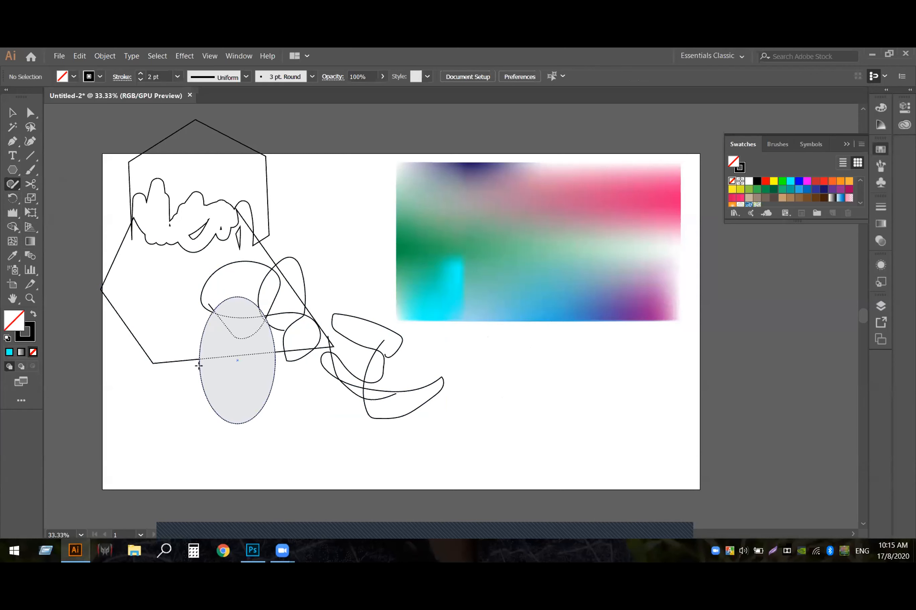
{"action": "left_click", "coordinate": [198, 383]}
{"action": "mouse_move", "coordinate": [198, 382]}
{"action": "left_mouse_down"}
{"action": "mouse_move", "coordinate": [220, 342]}
{"action": "mouse_move", "coordinate": [281, 336]}
{"action": "left_mouse_up"}
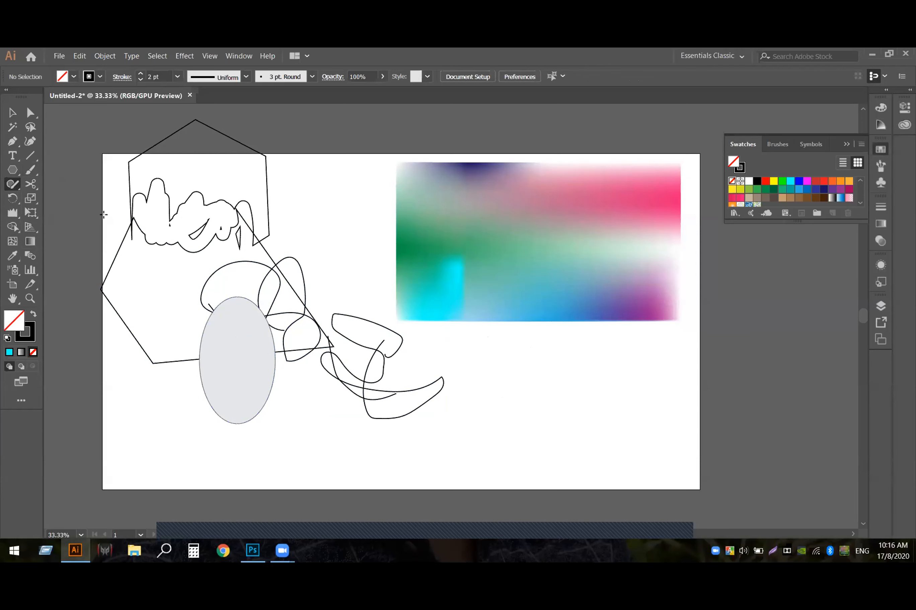
Select all the artwork on the artboard, including the gradient mesh, and delete it
{"action": "left_click", "coordinate": [14, 113]}
{"action": "left_click_drag", "start_coordinate": [107, 174], "coordinate": [605, 407]}
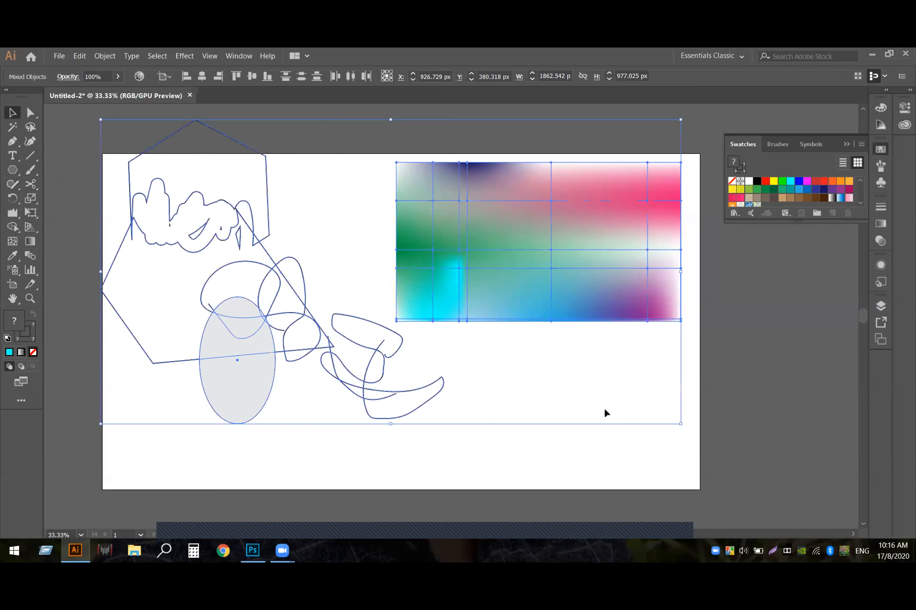
{"action": "key", "text": "Delete"}
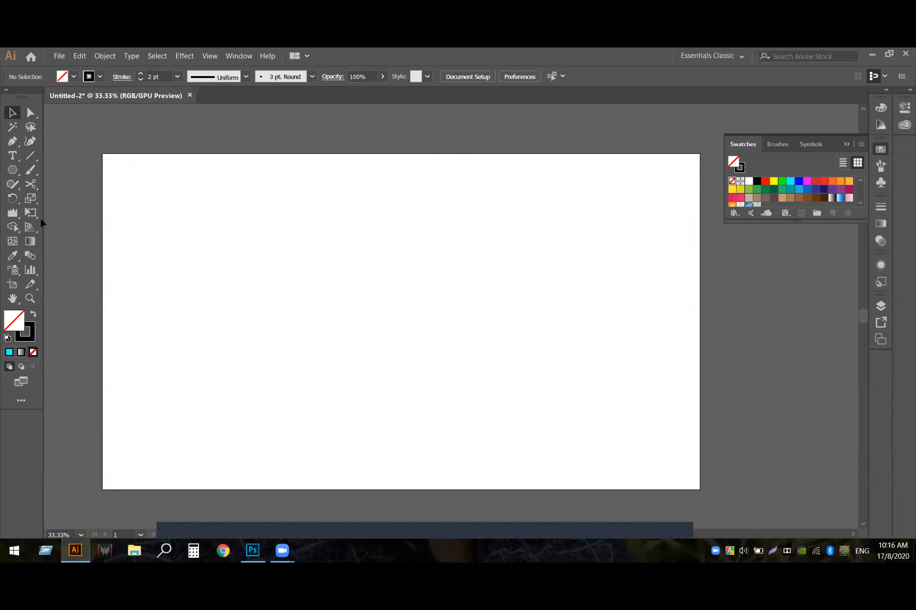
Turn on the perspective grid, raise its vertical extent and shift its planes and right vanishing point slightly
{"action": "left_click", "coordinate": [30, 227]}
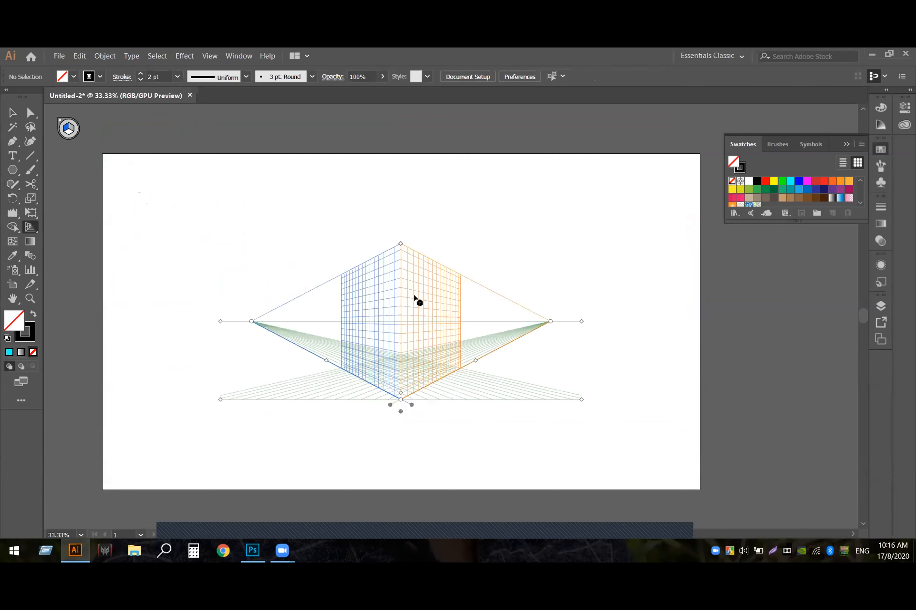
{"action": "left_click_drag", "start_coordinate": [402, 246], "coordinate": [489, 221]}
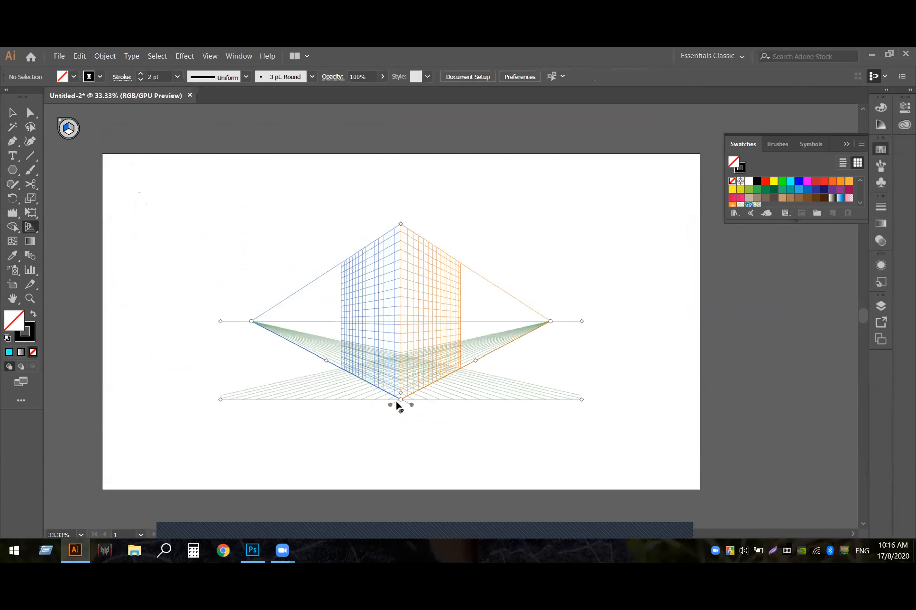
{"action": "left_click_drag", "start_coordinate": [387, 415], "coordinate": [382, 397]}
{"action": "left_click_drag", "start_coordinate": [546, 321], "coordinate": [552, 283]}
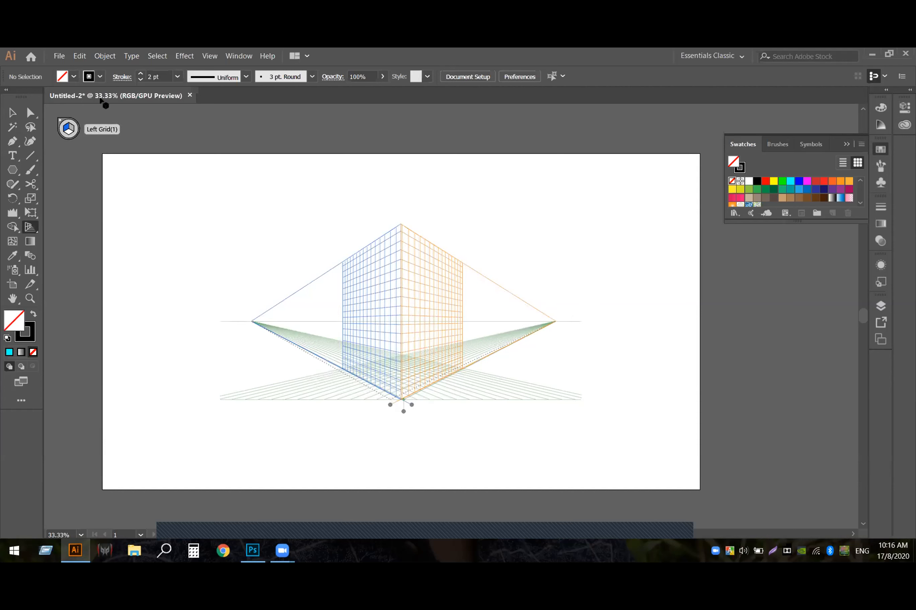
Close the perspective grid document without saving, and open the choice of measurement units for a new document
{"action": "left_click", "coordinate": [189, 96]}
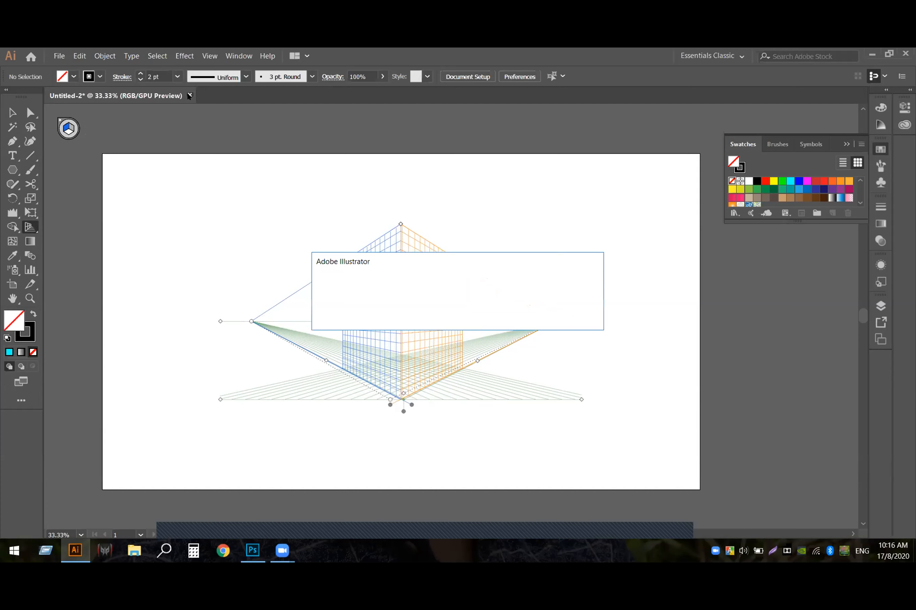
{"action": "left_click", "coordinate": [515, 314]}
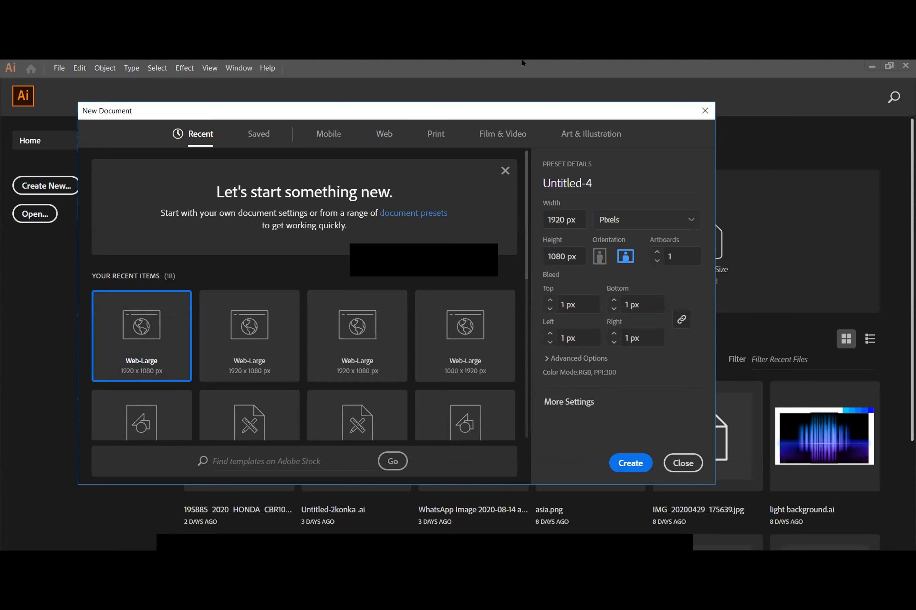
{"action": "left_click", "coordinate": [689, 219]}
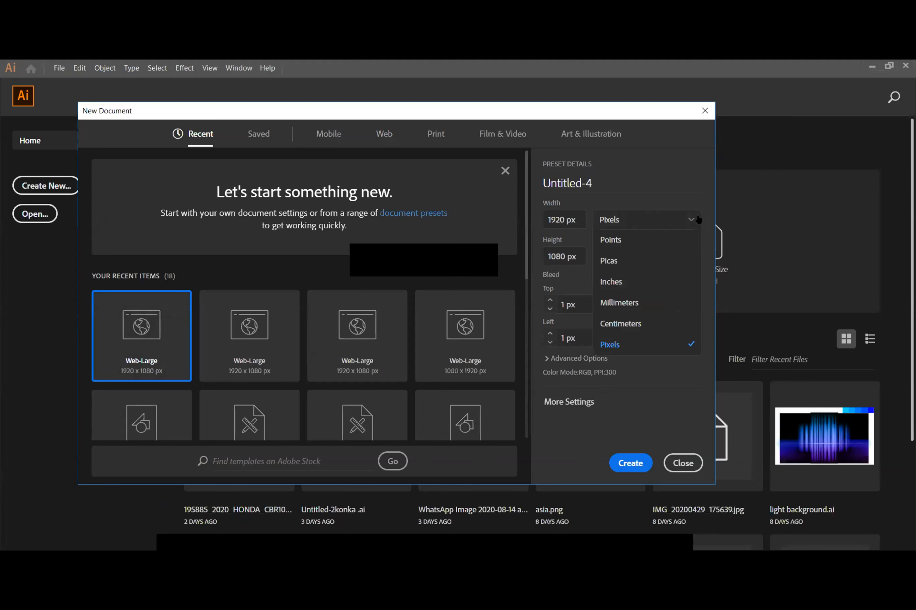
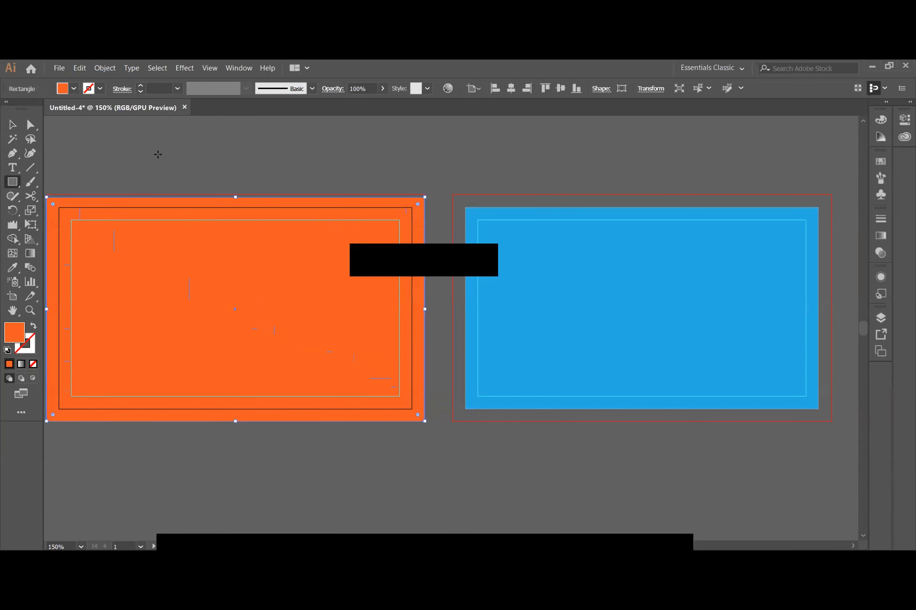
Extend the orange rectangle's upper edge to the bleed line and apply Pathfinder Divide to the rectangle
{"action": "left_click", "coordinate": [12, 125]}
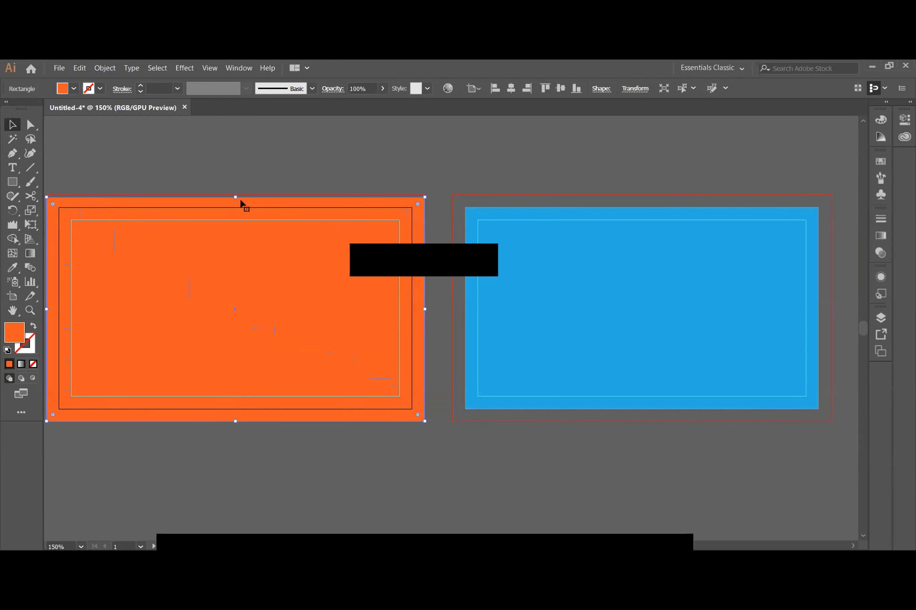
{"action": "left_click_drag", "start_coordinate": [233, 197], "coordinate": [235, 193]}
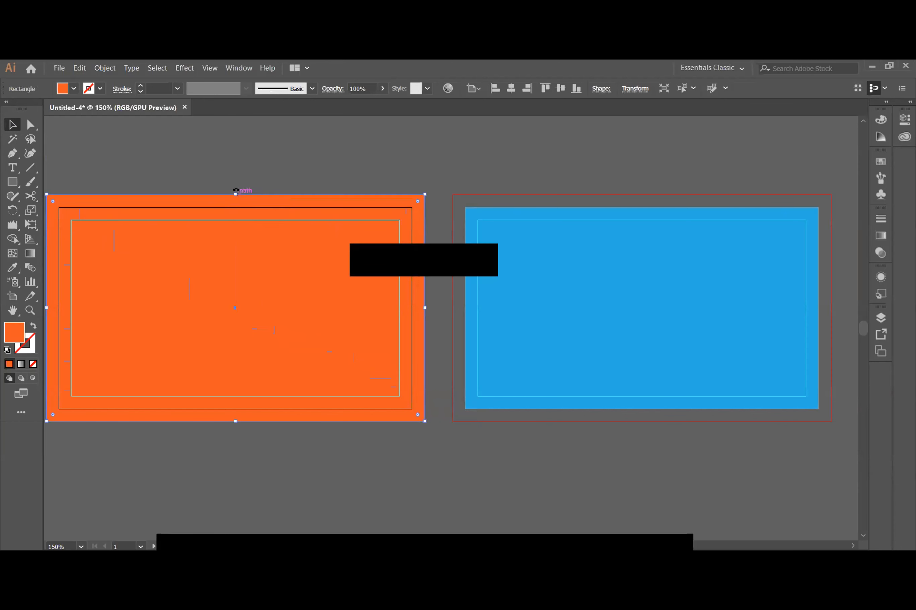
{"action": "left_click", "coordinate": [235, 69]}
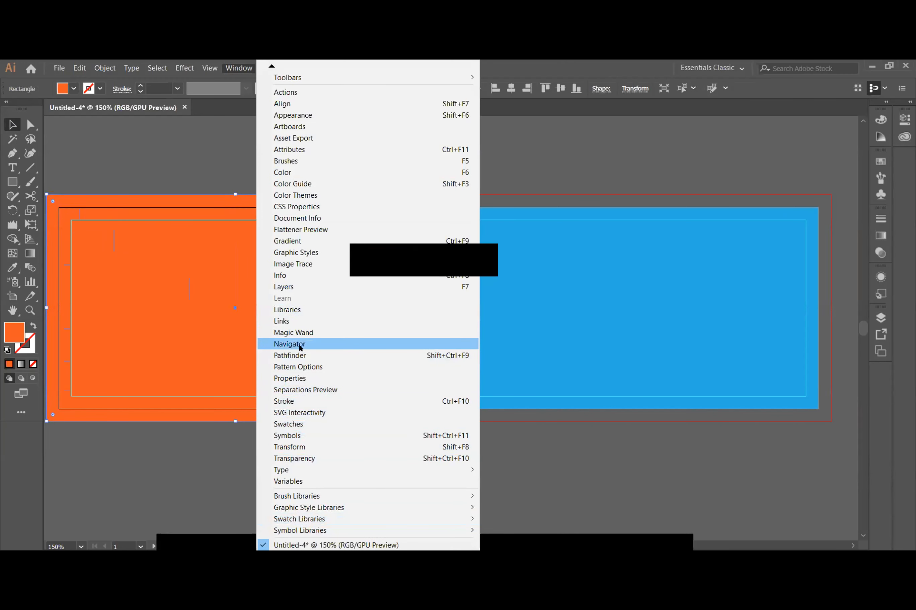
{"action": "left_click", "coordinate": [302, 355]}
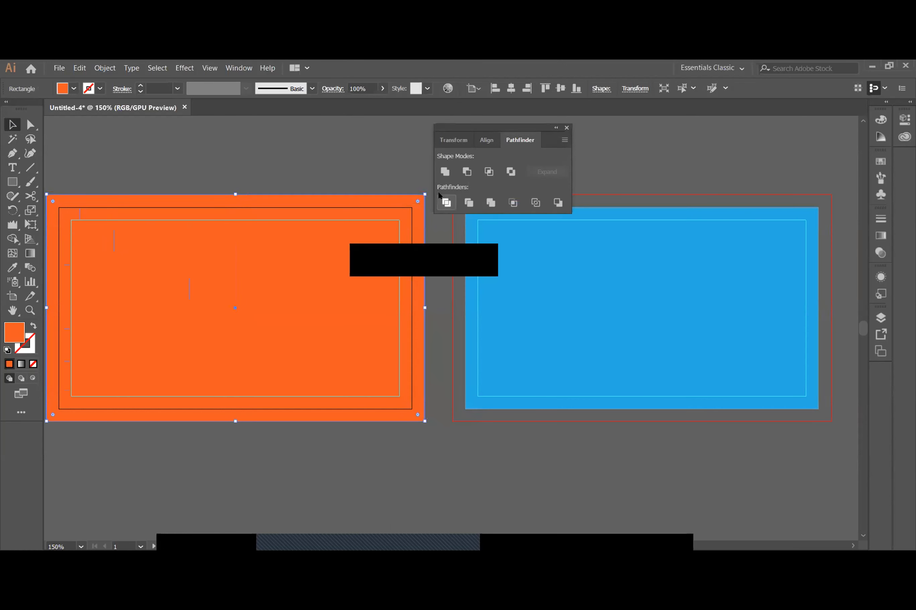
{"action": "left_click", "coordinate": [440, 195]}
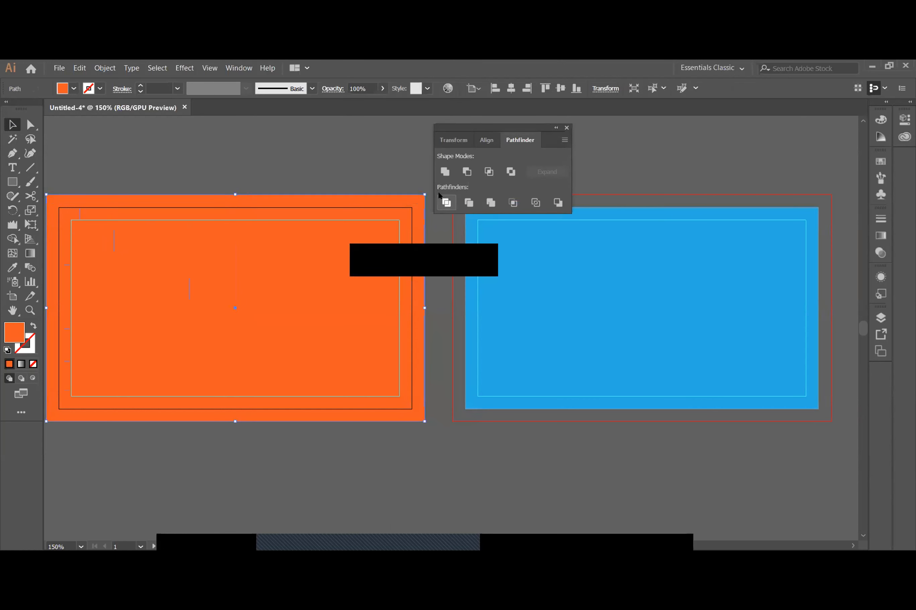
{"action": "left_click", "coordinate": [422, 499]}
{"action": "right_click", "coordinate": [358, 393]}
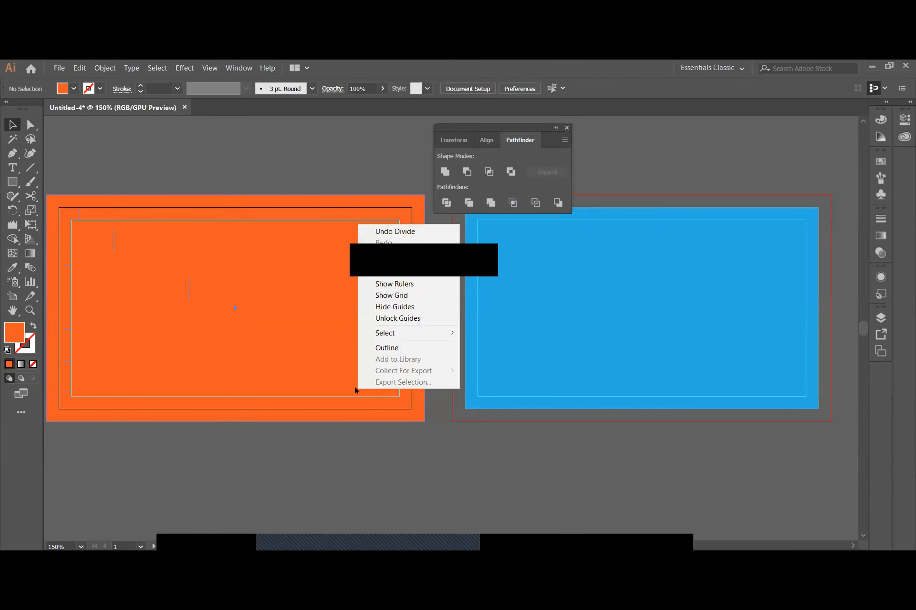
{"action": "left_click", "coordinate": [362, 410]}
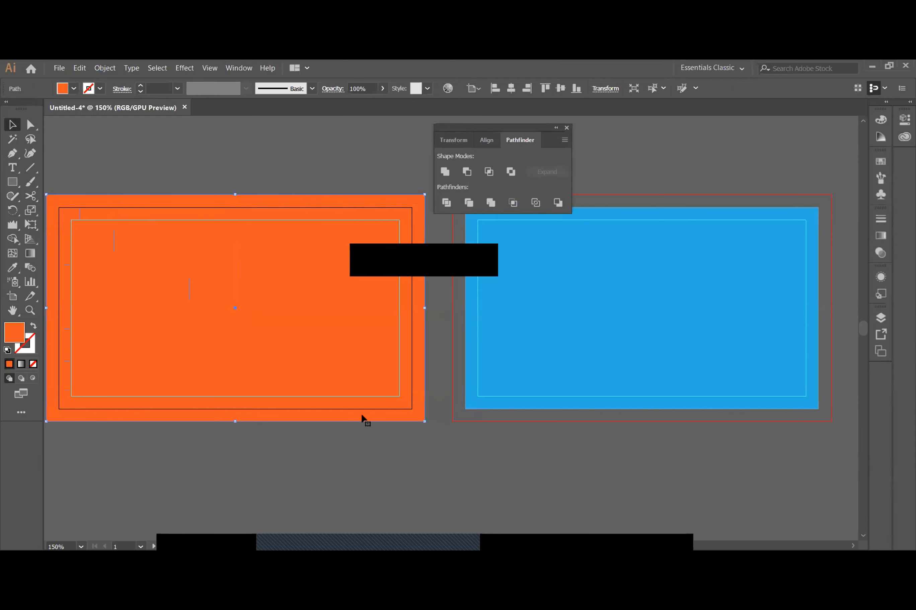
{"action": "right_click", "coordinate": [378, 389]}
{"action": "left_click", "coordinate": [374, 414]}
{"action": "right_click", "coordinate": [374, 414]}
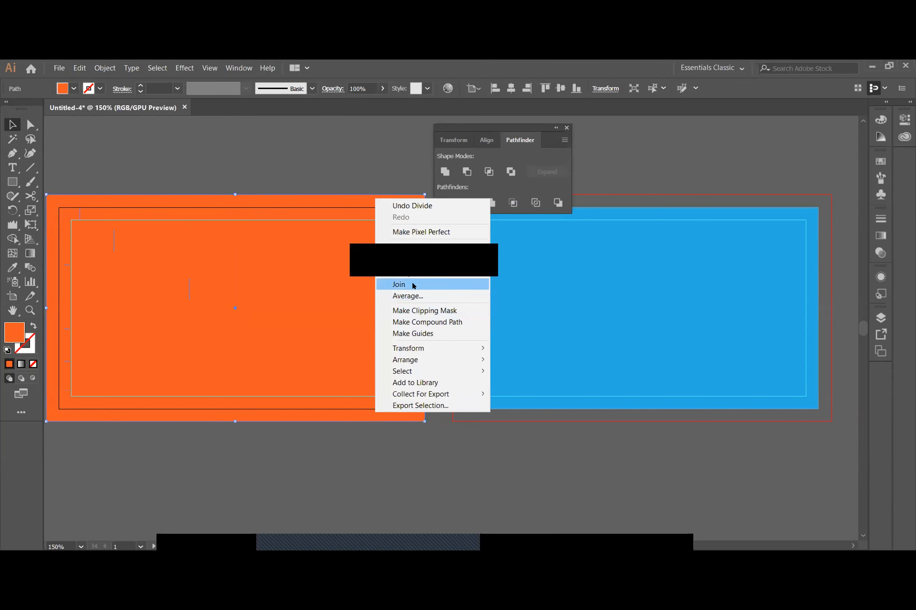
{"action": "left_click", "coordinate": [353, 499]}
{"action": "left_click", "coordinate": [353, 500]}
{"action": "right_click", "coordinate": [347, 369]}
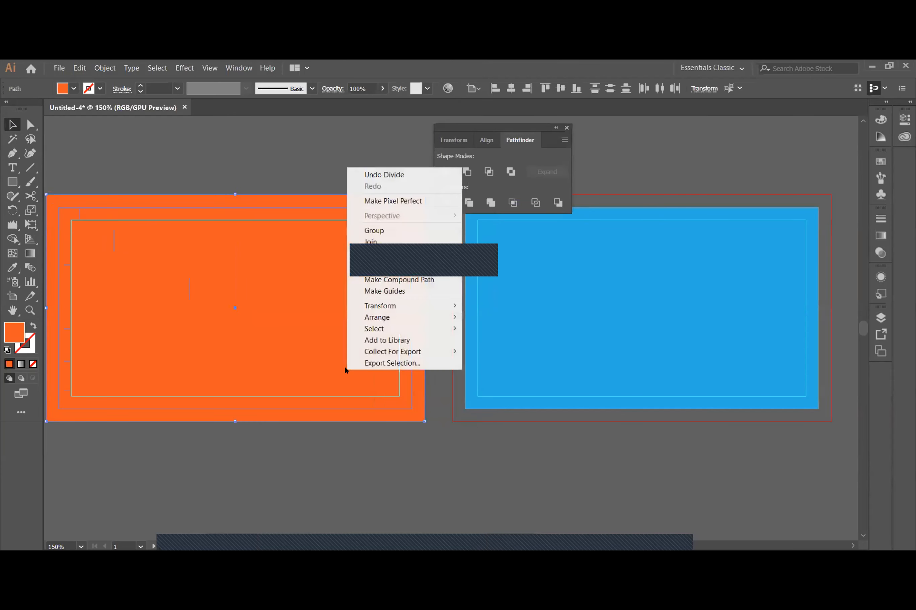
{"action": "left_click", "coordinate": [333, 493]}
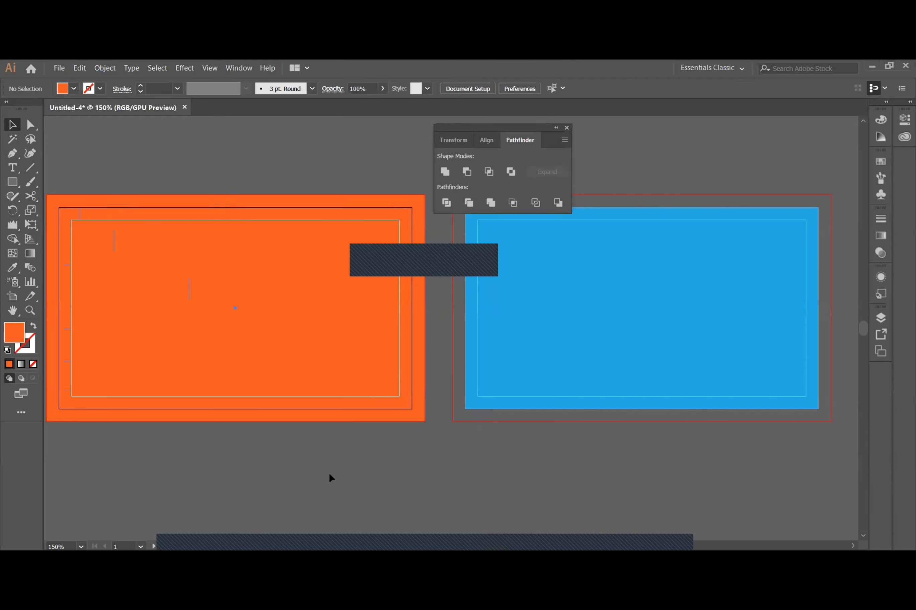
Apply Pathfinder Divide to the orange rectangle together with the outline inside it, and hide the guides
{"action": "left_click", "coordinate": [330, 323]}
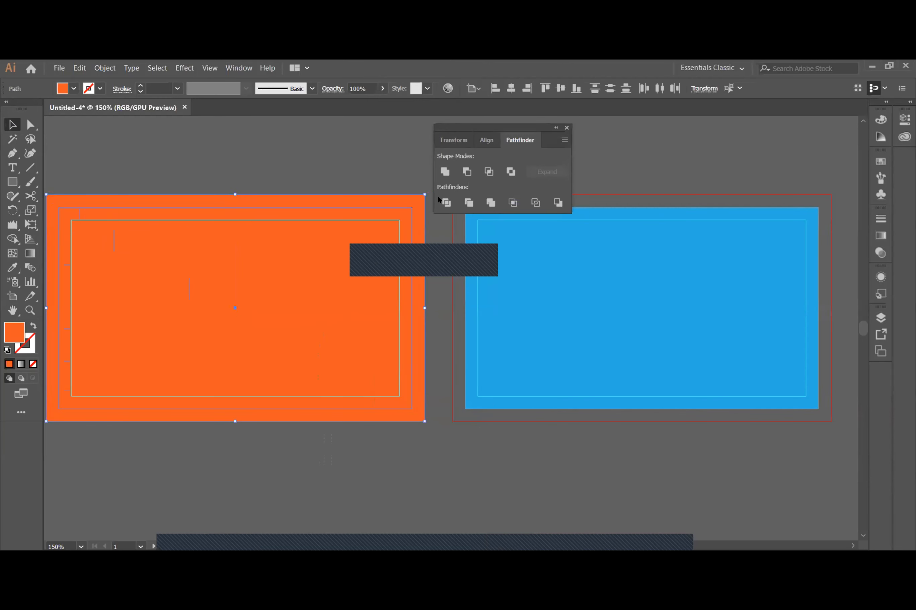
{"action": "left_click", "coordinate": [446, 203]}
{"action": "left_click", "coordinate": [377, 482]}
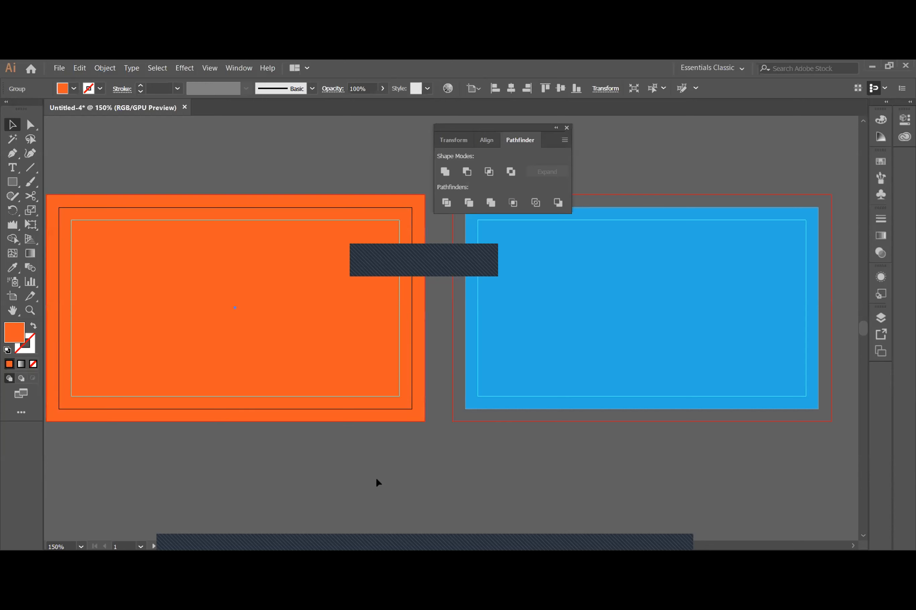
{"action": "right_click", "coordinate": [356, 406]}
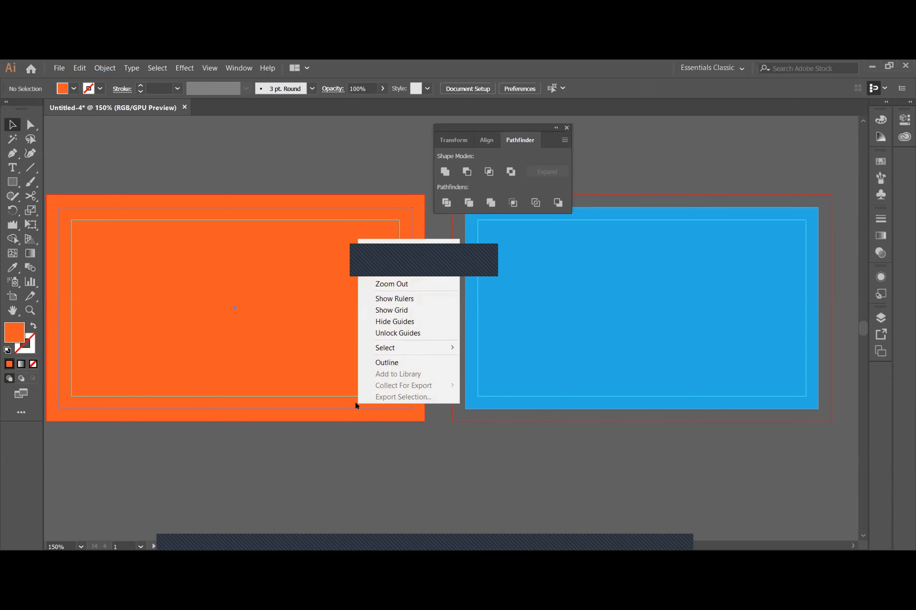
{"action": "left_click", "coordinate": [380, 321]}
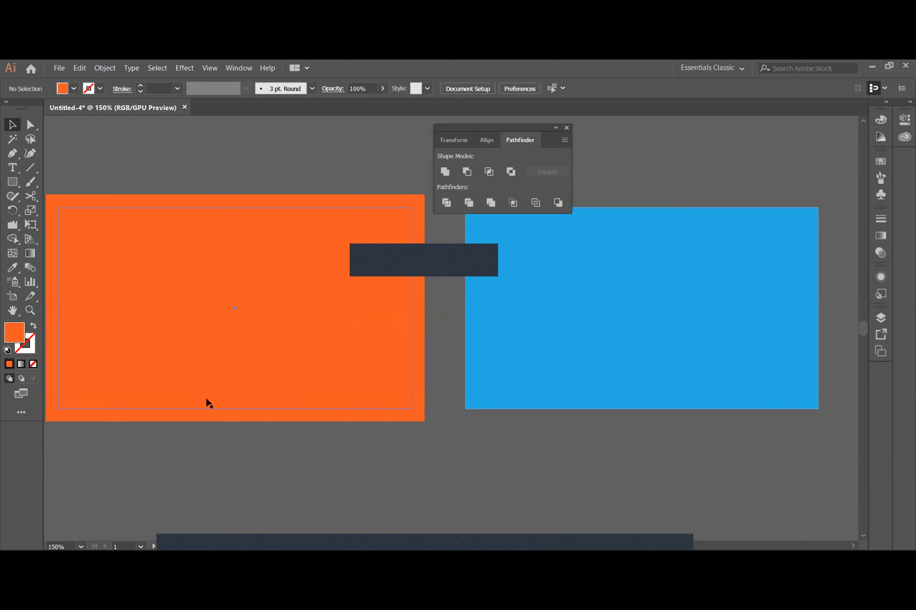
Ungroup the divided orange shape so its outer frame and inner rectangle are separate objects
{"action": "right_click", "coordinate": [207, 422]}
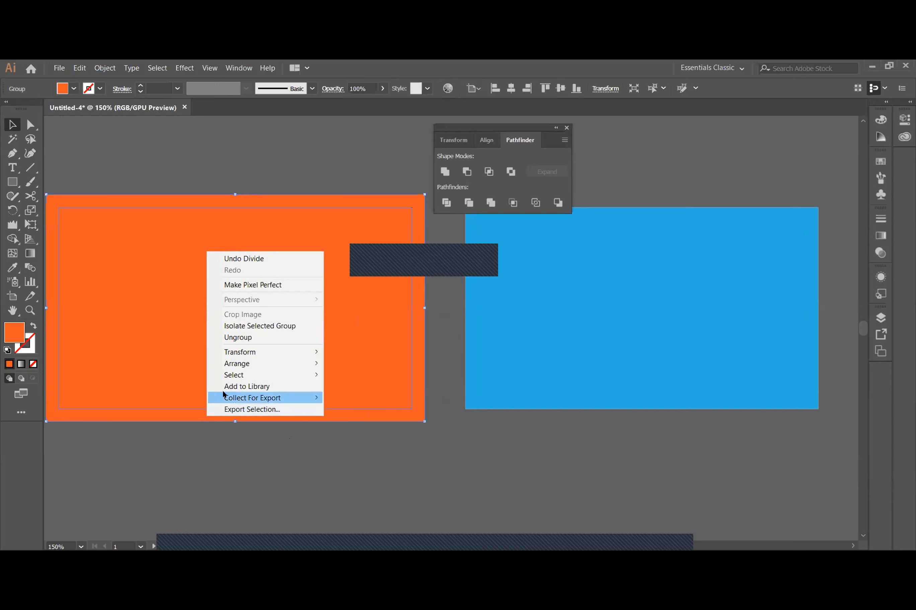
{"action": "mouse_move", "coordinate": [252, 364]}
{"action": "left_click", "coordinate": [350, 398]}
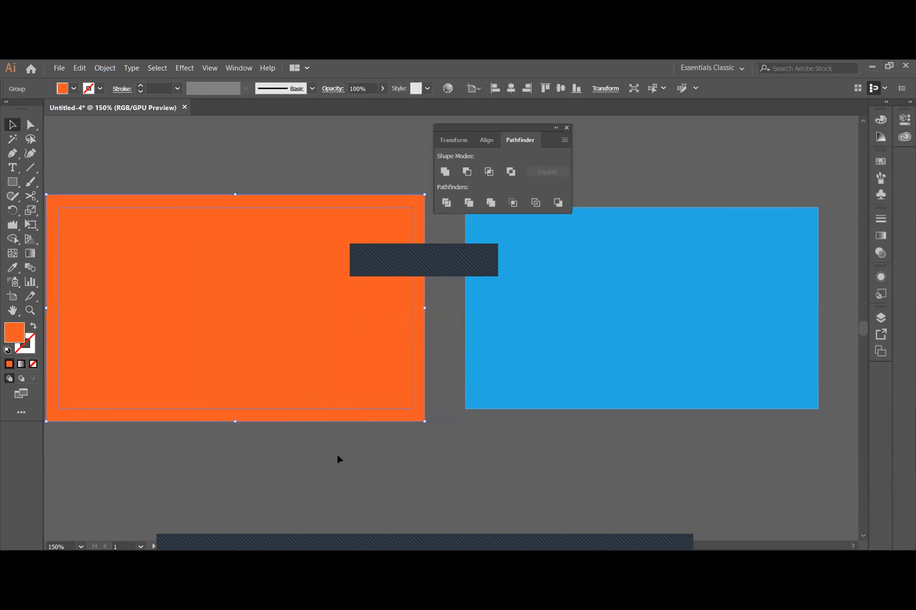
{"action": "left_click", "coordinate": [338, 456]}
{"action": "left_click", "coordinate": [338, 367]}
{"action": "right_click", "coordinate": [320, 414]}
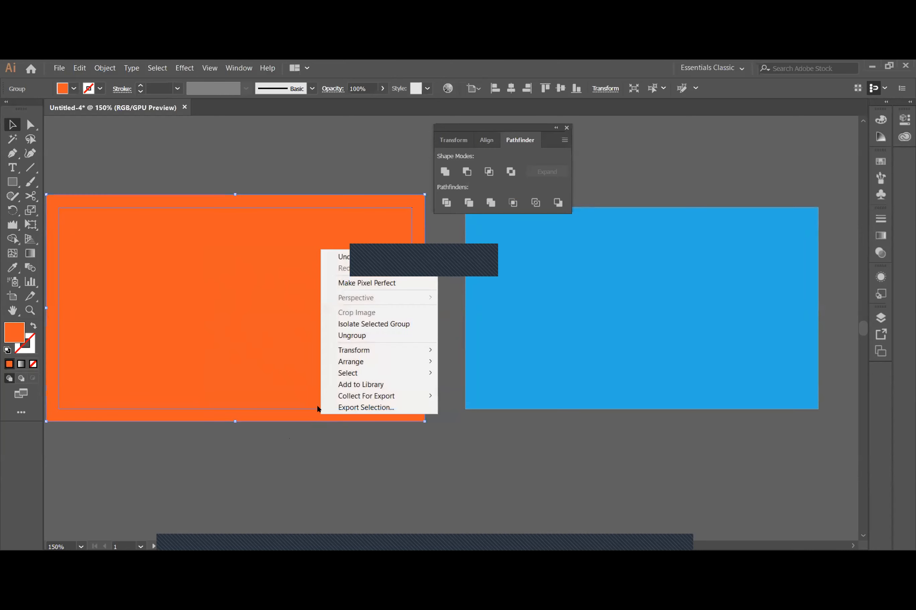
{"action": "left_click", "coordinate": [352, 336]}
Move the orange frame over to the blue card and back below the orange card, and shift the inner rectangle down and back up
{"action": "left_click", "coordinate": [331, 422]}
{"action": "left_click_drag", "start_coordinate": [329, 415], "coordinate": [764, 500]}
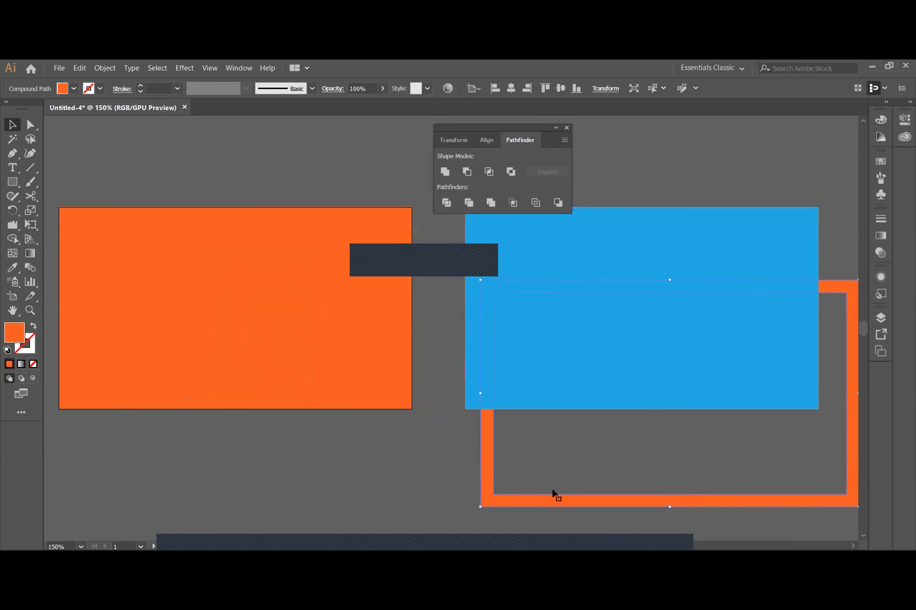
{"action": "left_click_drag", "start_coordinate": [263, 364], "coordinate": [273, 438]}
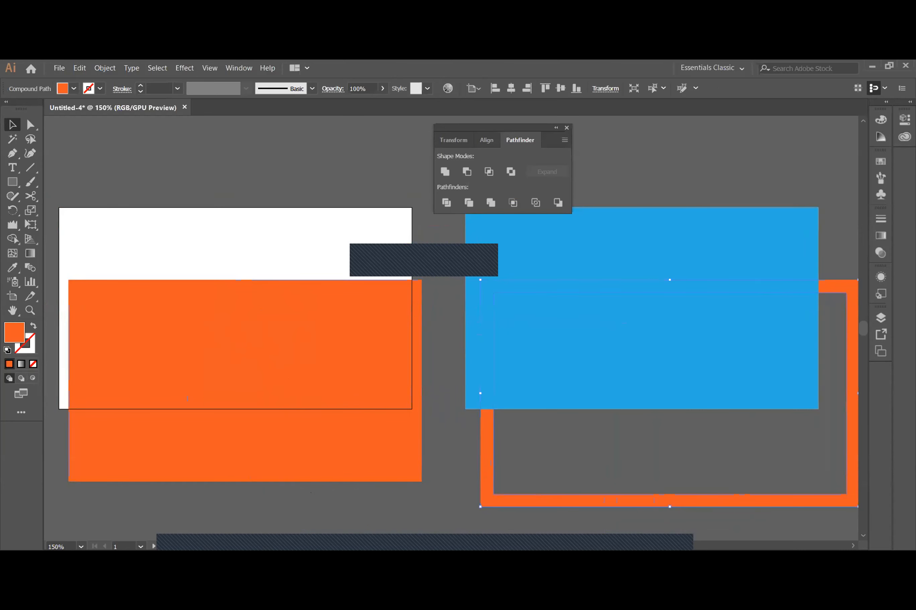
{"action": "left_click_drag", "start_coordinate": [656, 503], "coordinate": [230, 498]}
{"action": "left_click_drag", "start_coordinate": [245, 456], "coordinate": [235, 384]}
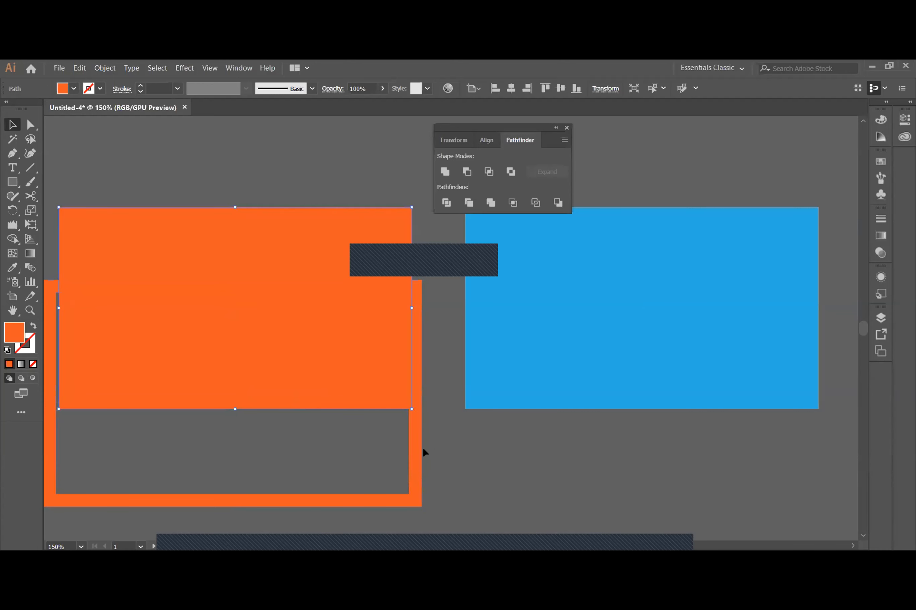
Undo the moves of the orange frame and inner rectangle, and close the card document without saving
{"action": "key", "text": "ctrl+z"}
{"action": "key", "text": "ctrl+z"}
{"action": "key", "text": "ctrl+z"}
{"action": "key", "text": "ctrl+z"}
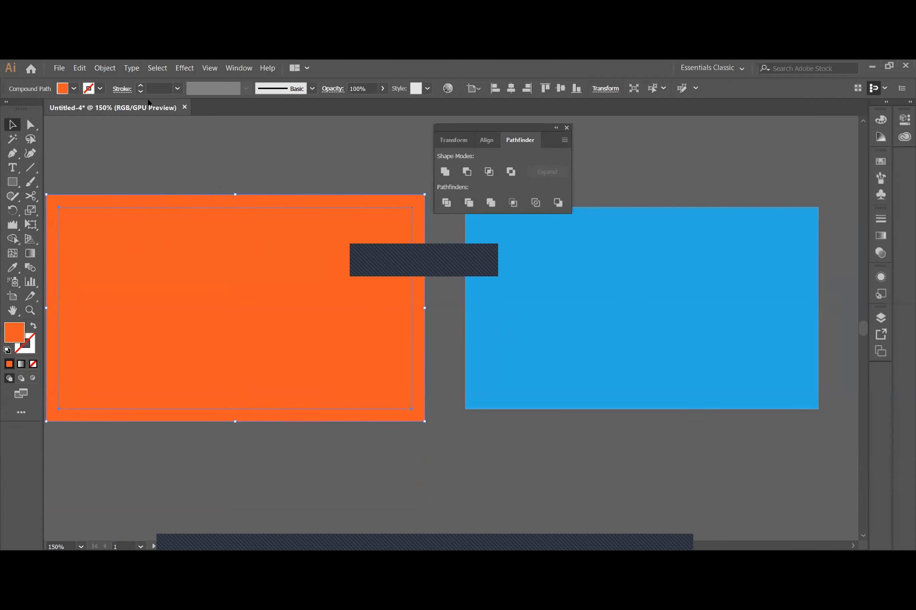
{"action": "left_click", "coordinate": [184, 107]}
{"action": "left_click", "coordinate": [527, 327]}
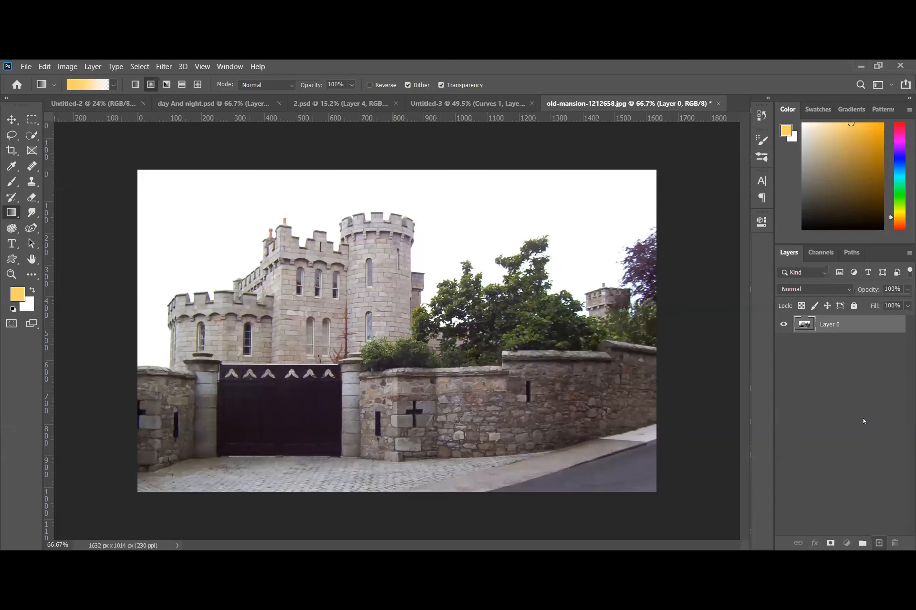
Switch to Photoshop's old-mansion-1212658.jpg, duplicate Layer 0, lock the original layer and select the copy
{"action": "key", "text": "ctrl+j"}
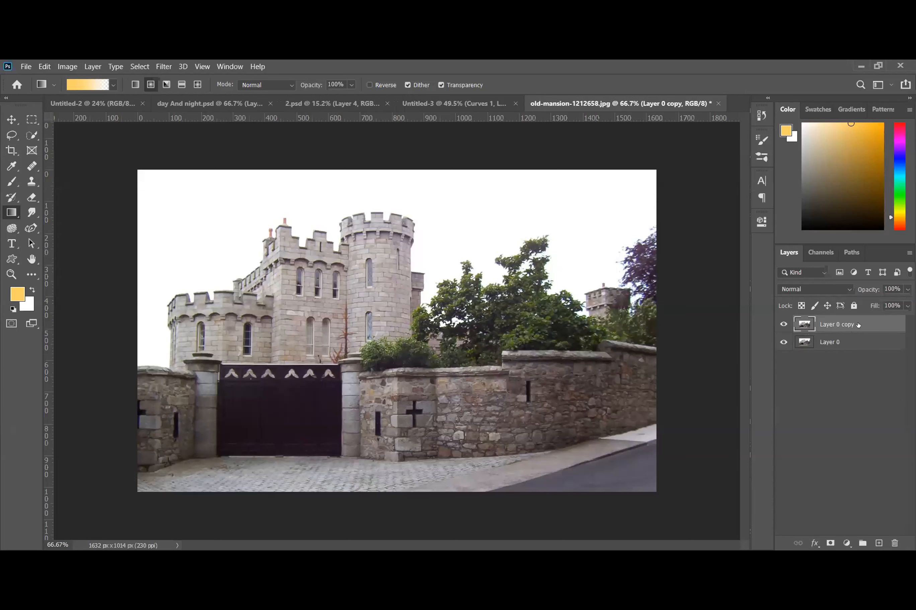
{"action": "left_click", "coordinate": [874, 364]}
{"action": "left_click", "coordinate": [865, 331]}
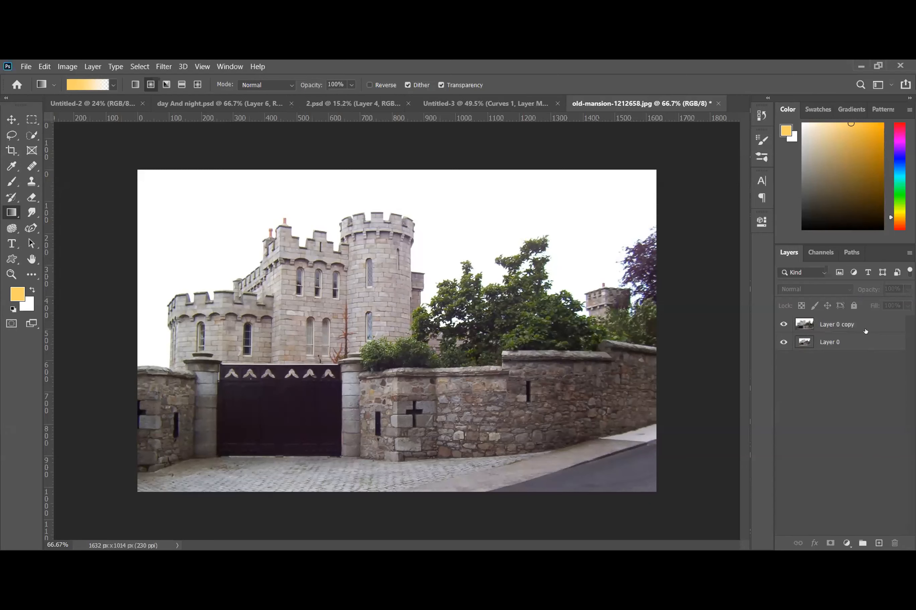
{"action": "left_click", "coordinate": [860, 344]}
{"action": "left_click", "coordinate": [864, 323]}
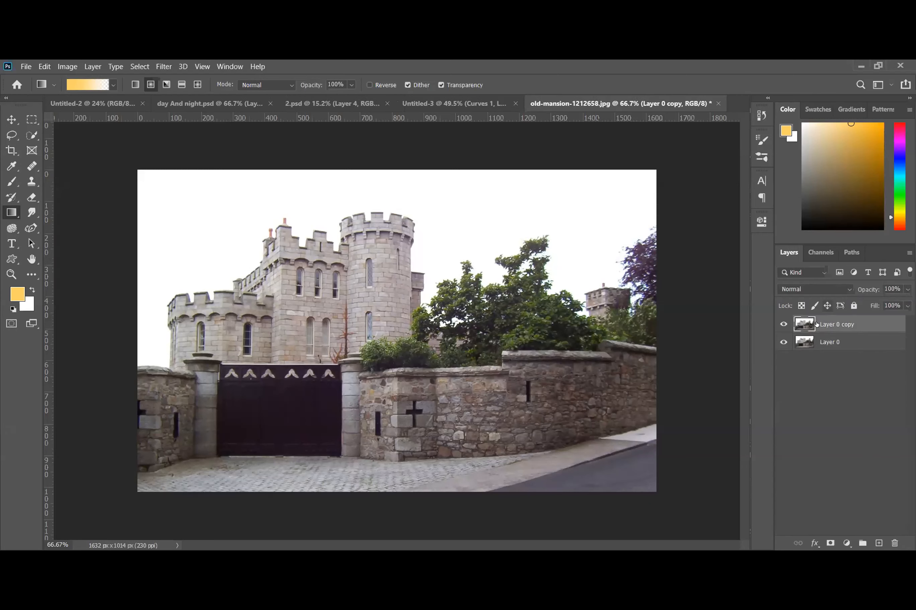
{"action": "left_click", "coordinate": [853, 341]}
{"action": "left_click", "coordinate": [854, 306]}
{"action": "left_click", "coordinate": [822, 323]}
Show only the Blue channel of the castle photo, duplicate it and make the duplicate the active channel
{"action": "left_click", "coordinate": [821, 252]}
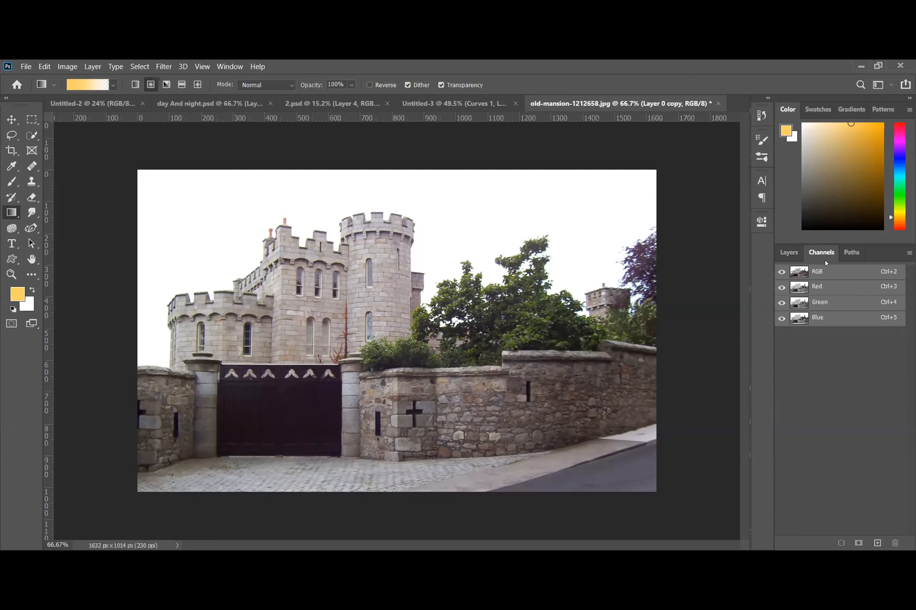
{"action": "left_click", "coordinate": [781, 303]}
{"action": "left_click", "coordinate": [781, 287]}
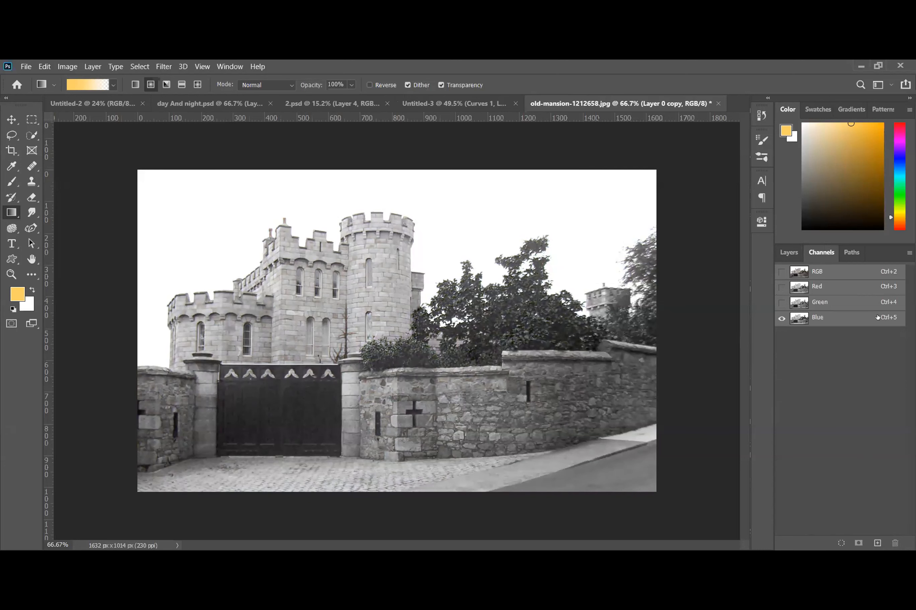
{"action": "left_click", "coordinate": [852, 320]}
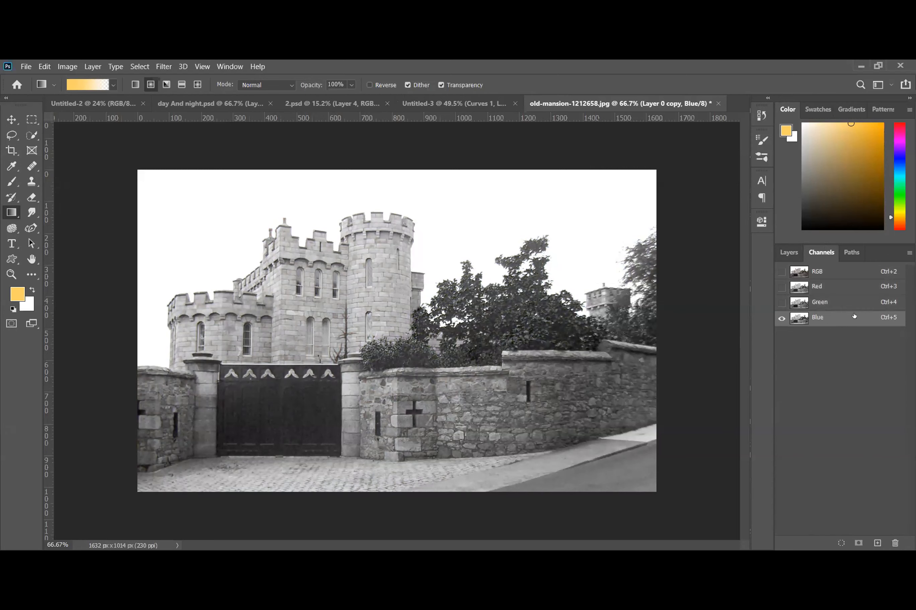
{"action": "left_click_drag", "start_coordinate": [854, 316], "coordinate": [876, 543]}
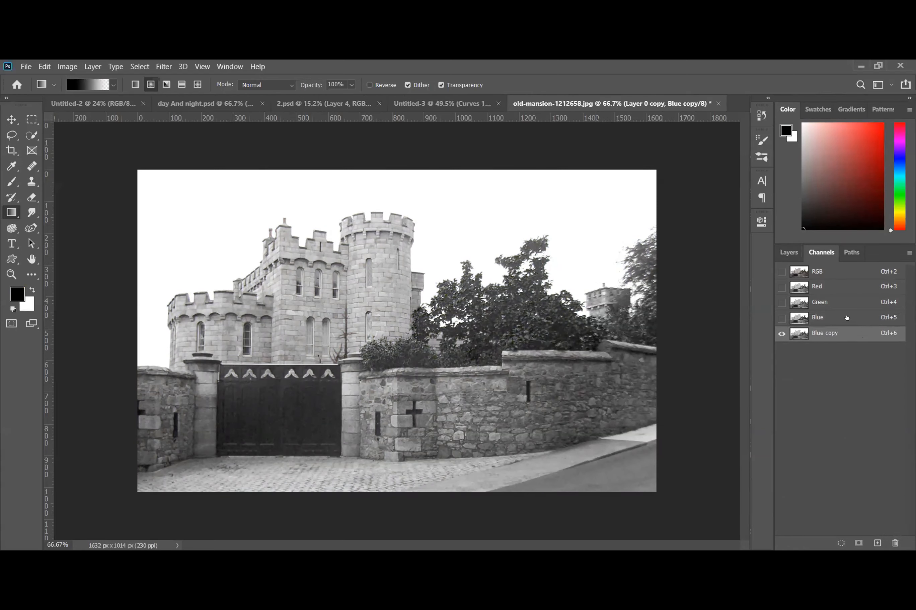
{"action": "left_click", "coordinate": [846, 318]}
{"action": "left_click", "coordinate": [860, 336]}
Apply Levels to the Blue copy channel with input levels of about 229, 0.2 and 255, making a black silhouette against a white sky
{"action": "key", "text": "ctrl+l"}
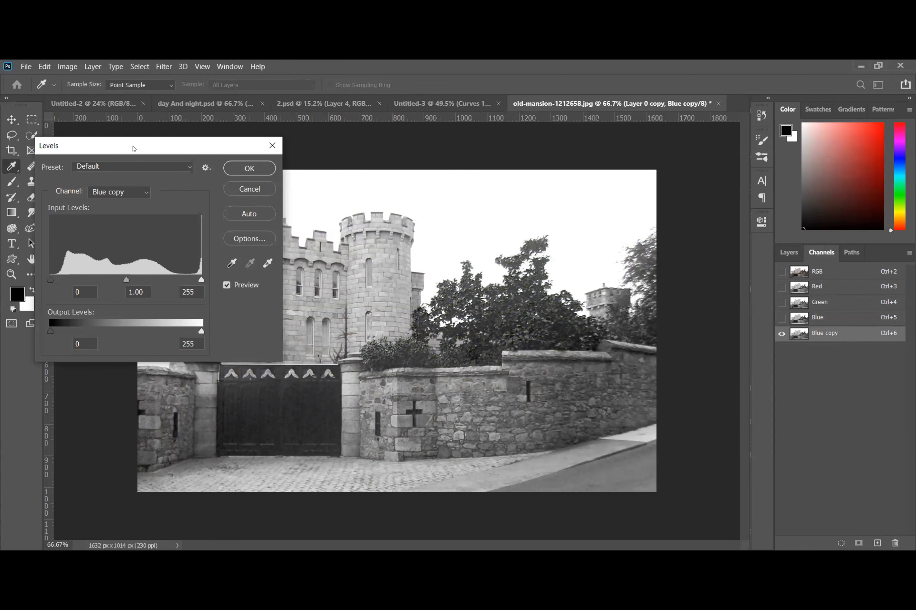
{"action": "left_click_drag", "start_coordinate": [134, 149], "coordinate": [780, 72]}
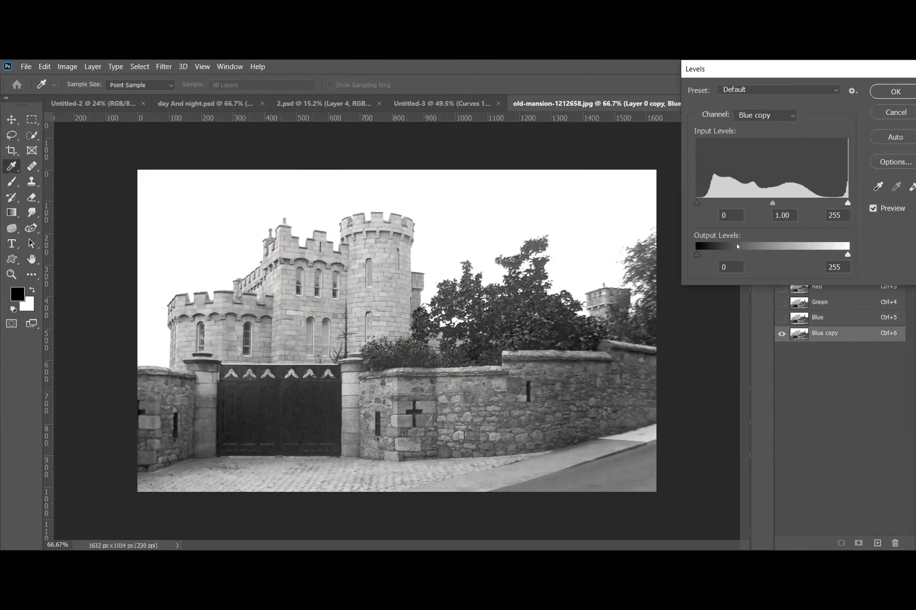
{"action": "mouse_move", "coordinate": [700, 255]}
{"action": "left_mouse_down"}
{"action": "mouse_move", "coordinate": [717, 255]}
{"action": "mouse_move", "coordinate": [691, 255]}
{"action": "left_mouse_up"}
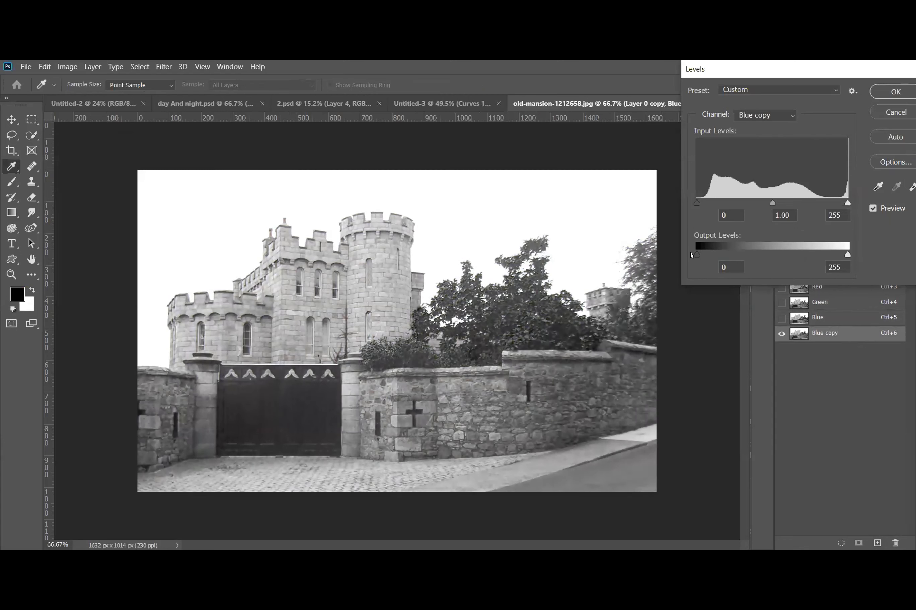
{"action": "left_click_drag", "start_coordinate": [697, 204], "coordinate": [832, 203]}
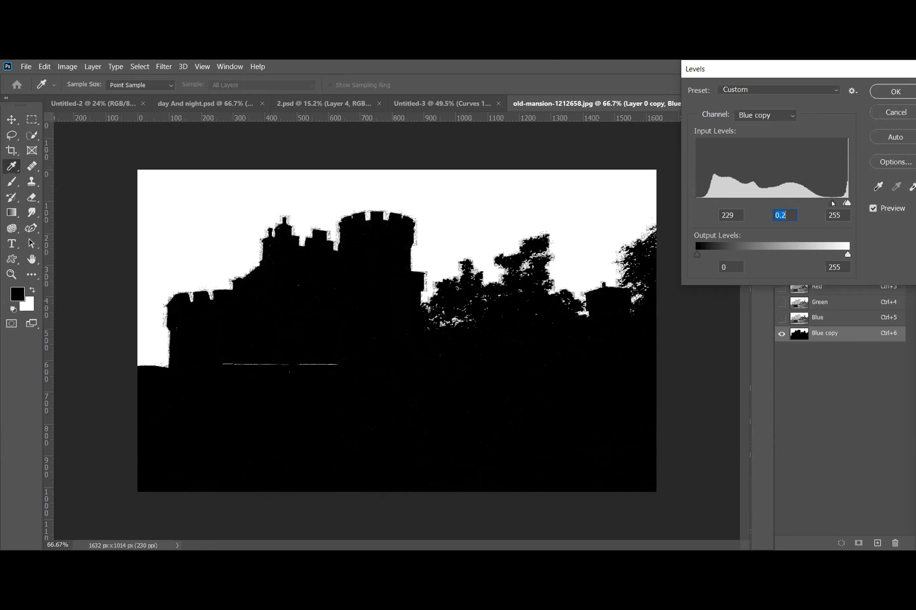
{"action": "key", "text": "shift+Tab"}
{"action": "left_click_drag", "start_coordinate": [844, 204], "coordinate": [841, 207]}
{"action": "left_click_drag", "start_coordinate": [837, 206], "coordinate": [846, 205]}
{"action": "left_click", "coordinate": [895, 91]}
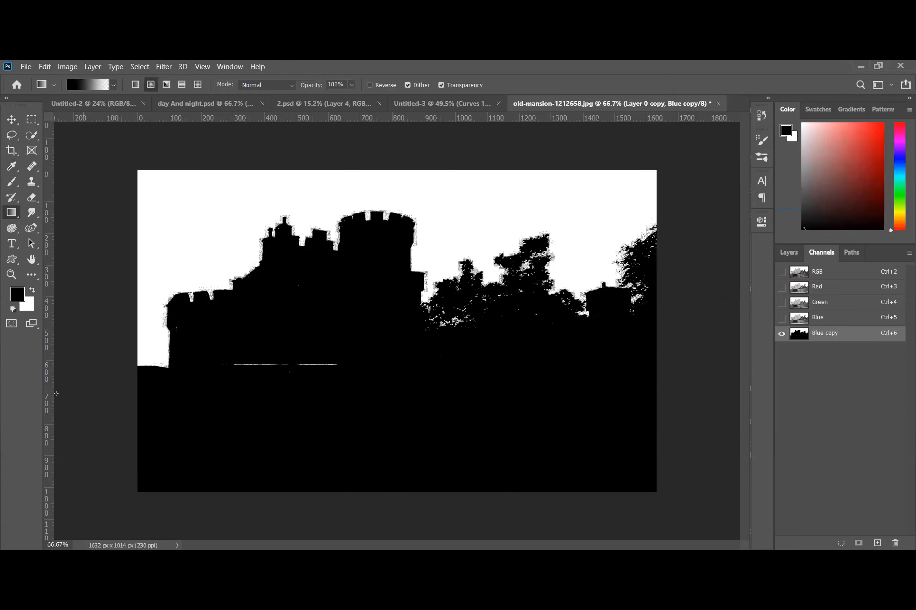
Look through the commands available for the Blue copy channel and compare the channel list with the layer list
{"action": "right_click", "coordinate": [845, 337]}
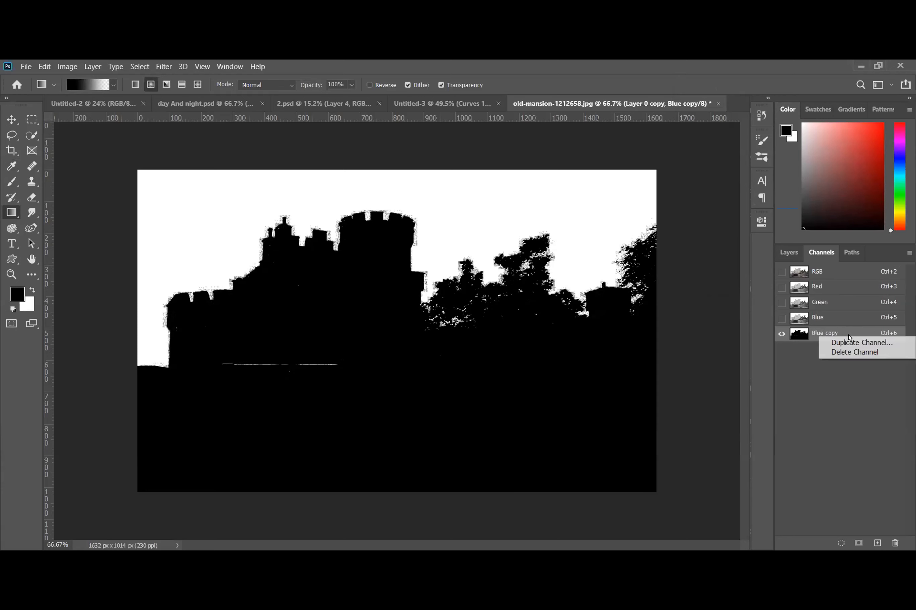
{"action": "left_click", "coordinate": [829, 330]}
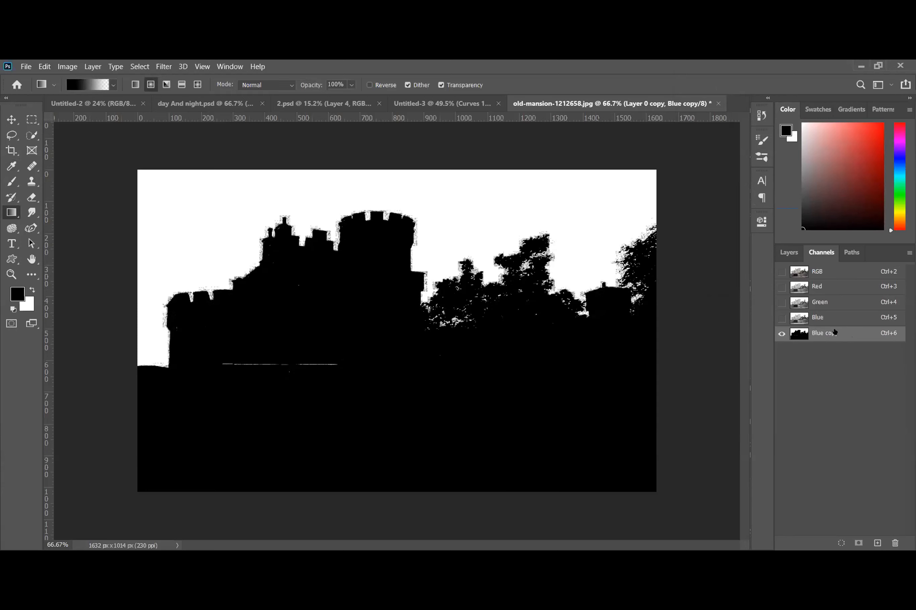
{"action": "right_click", "coordinate": [842, 339]}
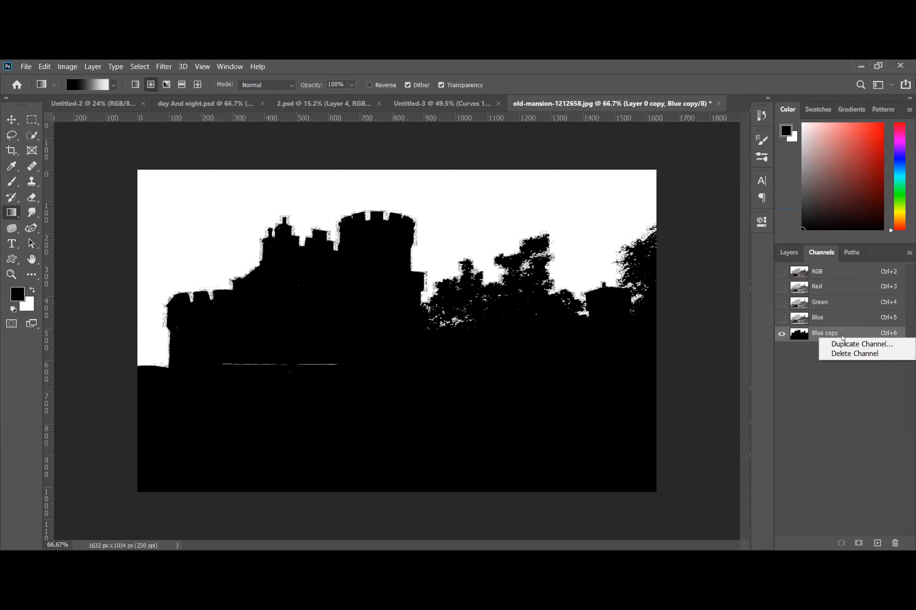
{"action": "left_click", "coordinate": [842, 334]}
{"action": "left_click", "coordinate": [789, 253]}
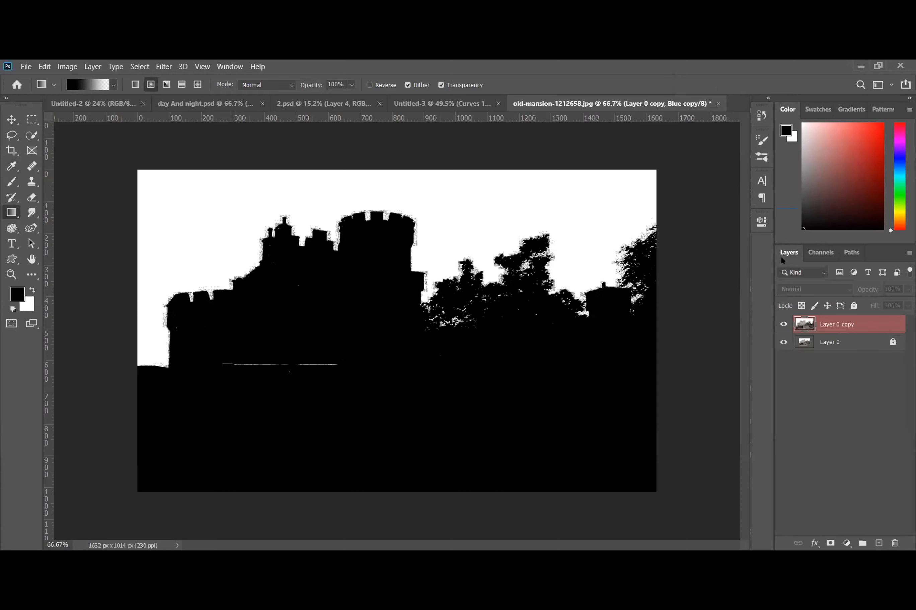
{"action": "left_click", "coordinate": [820, 254]}
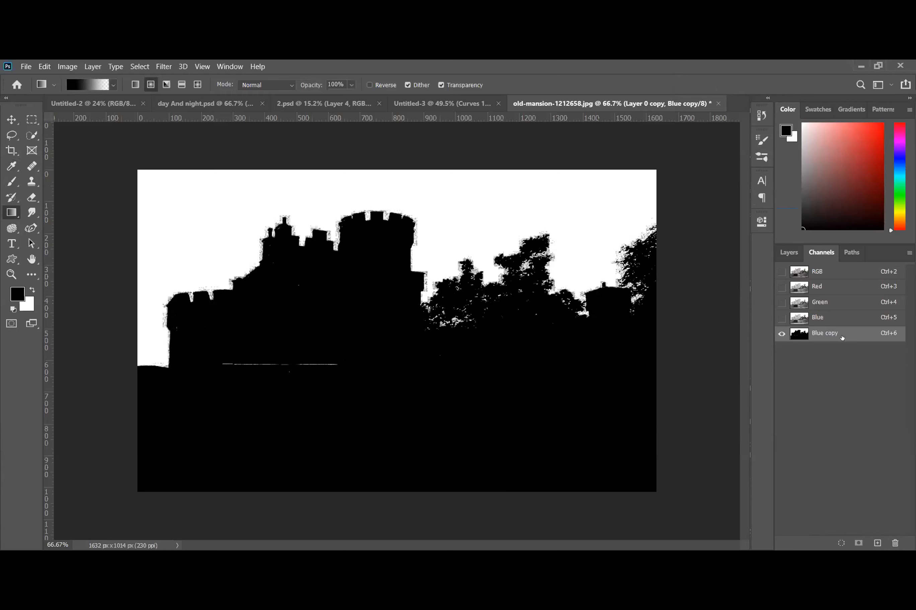
{"action": "right_click", "coordinate": [851, 334]}
{"action": "left_click", "coordinate": [850, 330]}
{"action": "left_click", "coordinate": [788, 253]}
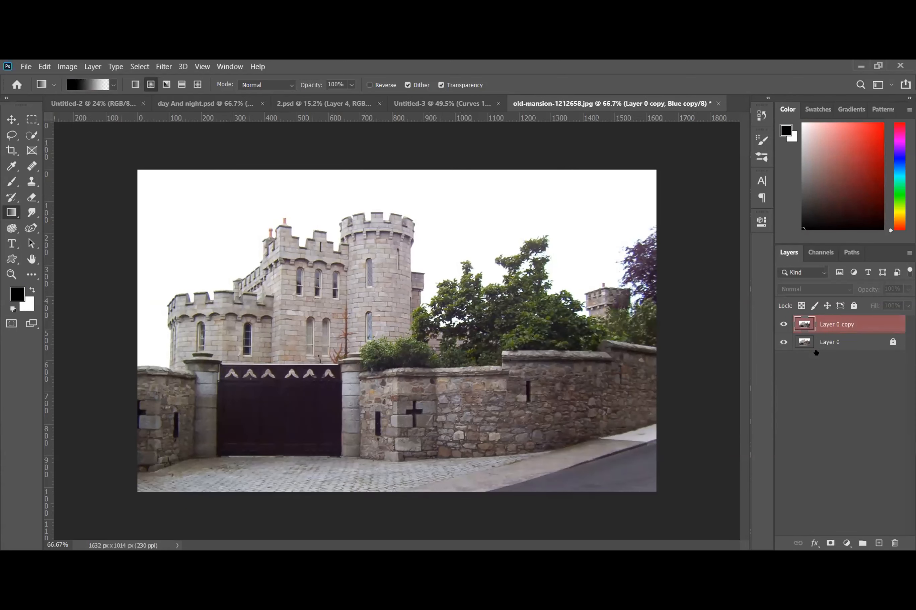
{"action": "left_click", "coordinate": [810, 256]}
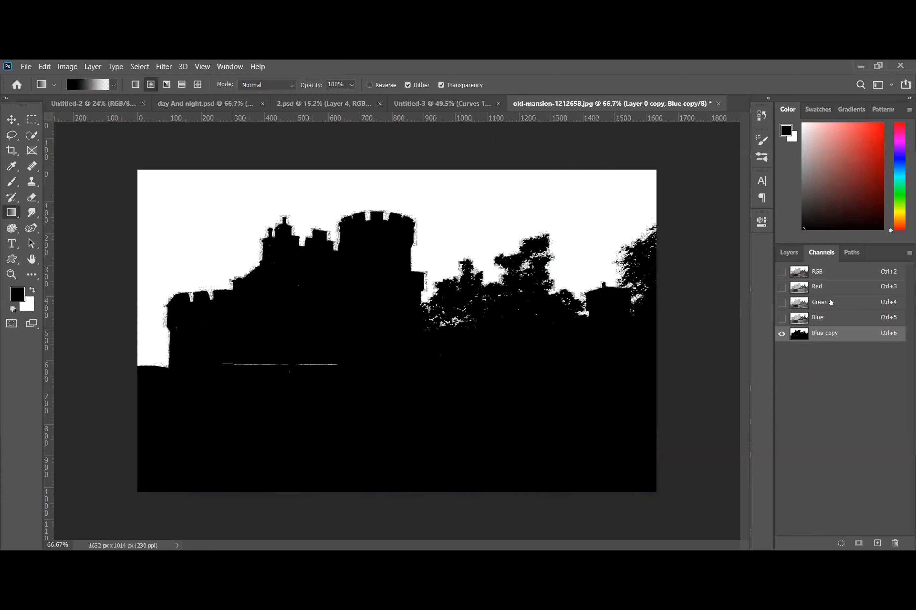
{"action": "right_click", "coordinate": [847, 339]}
{"action": "left_click", "coordinate": [851, 335]}
{"action": "left_click", "coordinate": [788, 252]}
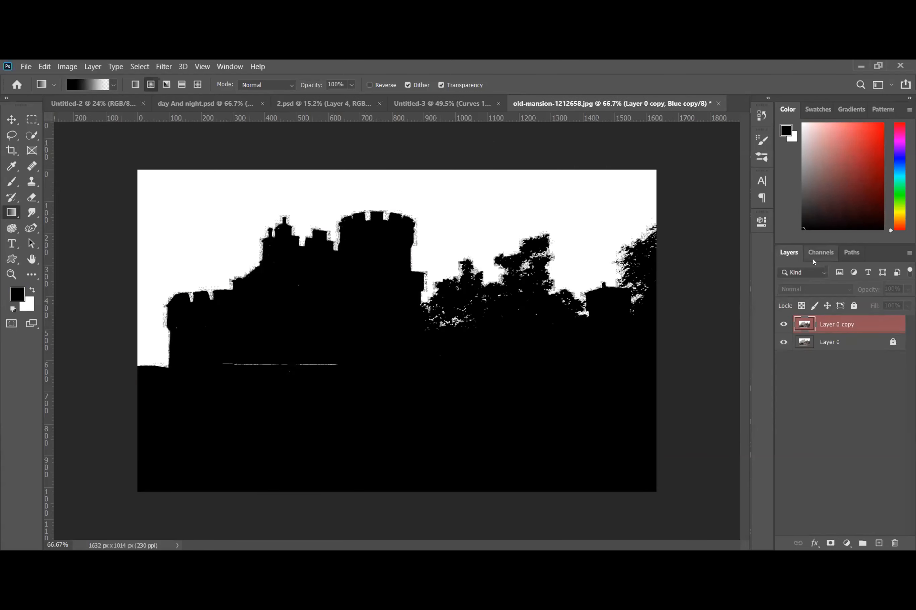
{"action": "left_click", "coordinate": [813, 258]}
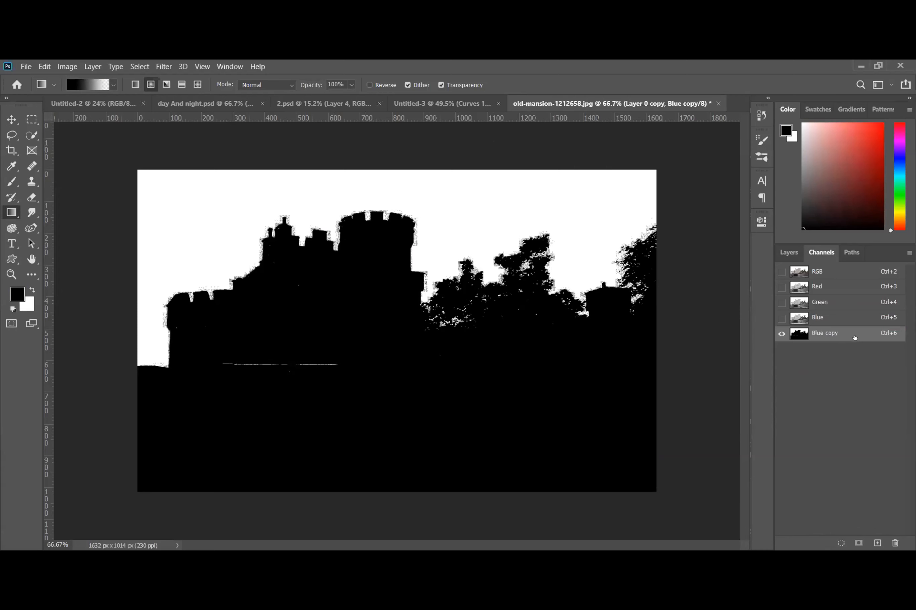
Preview the Blue copy mask over the RGB composite, and return to viewing the RGB composite alone
{"action": "mouse_move", "coordinate": [854, 338]}
{"action": "left_mouse_down"}
{"action": "mouse_move", "coordinate": [854, 534]}
{"action": "mouse_move", "coordinate": [855, 348]}
{"action": "left_mouse_up"}
{"action": "left_click", "coordinate": [781, 318]}
{"action": "left_click", "coordinate": [781, 272]}
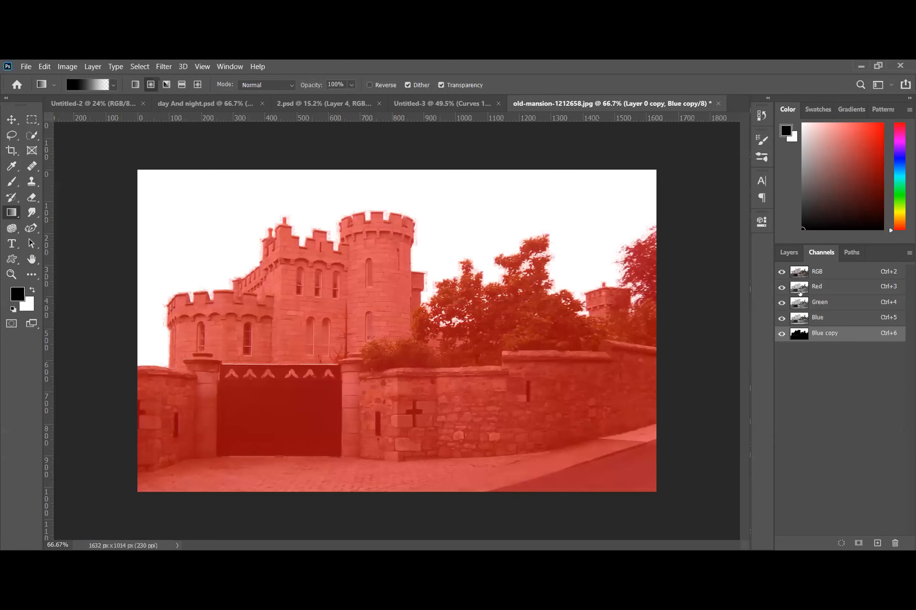
{"action": "left_click", "coordinate": [782, 272]}
{"action": "left_click", "coordinate": [835, 272]}
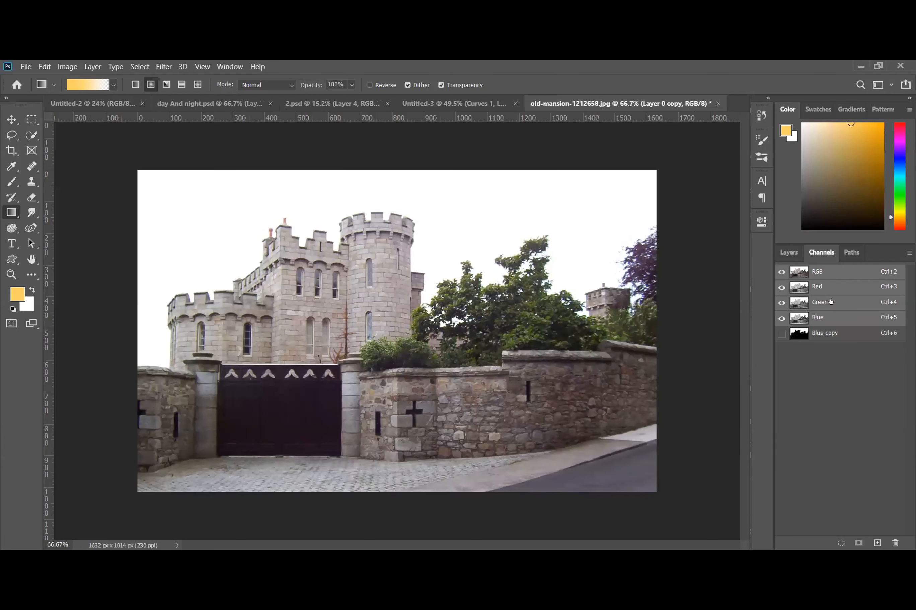
Compare Layer 0 and Layer 0 copy with the Blue copy channel, ending on Layer 0 copy
{"action": "left_click", "coordinate": [788, 253]}
{"action": "left_click", "coordinate": [831, 341]}
{"action": "left_click", "coordinate": [812, 325]}
{"action": "left_click", "coordinate": [819, 253]}
{"action": "left_click", "coordinate": [840, 334]}
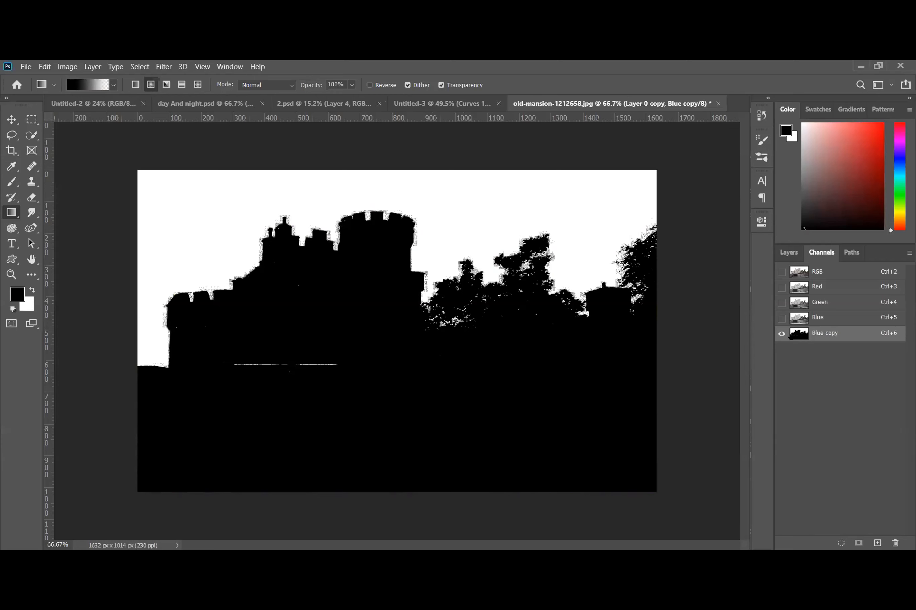
{"action": "left_click", "coordinate": [789, 252]}
{"action": "left_click", "coordinate": [819, 324]}
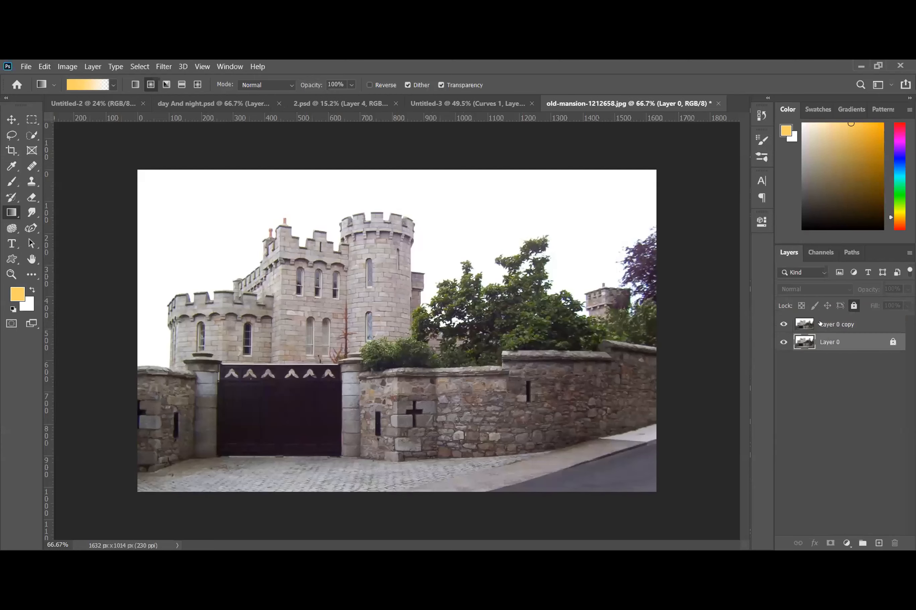
{"action": "left_click", "coordinate": [819, 324]}
Overlay the Blue copy channel on the RGB composite and make Blue copy the active channel
{"action": "left_click", "coordinate": [821, 252]}
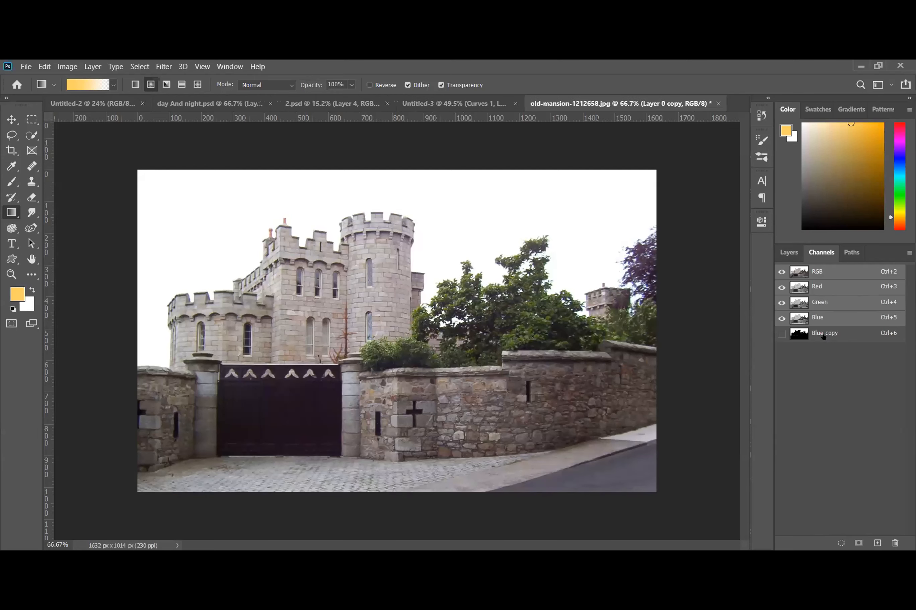
{"action": "left_click", "coordinate": [782, 333]}
{"action": "left_click", "coordinate": [848, 338]}
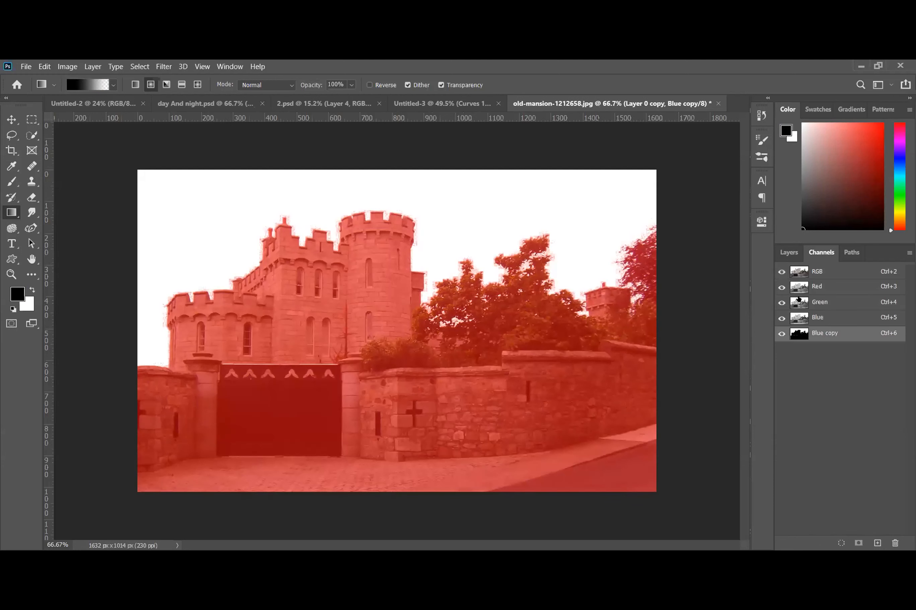
View the Blue copy channel alone, look through its commands, and check the layer list against it
{"action": "left_click", "coordinate": [782, 271]}
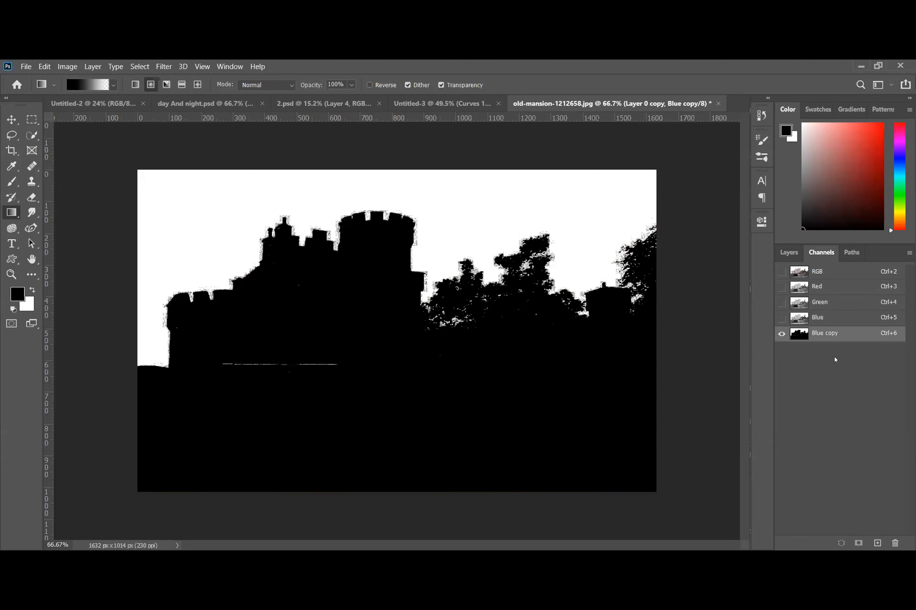
{"action": "right_click", "coordinate": [851, 338]}
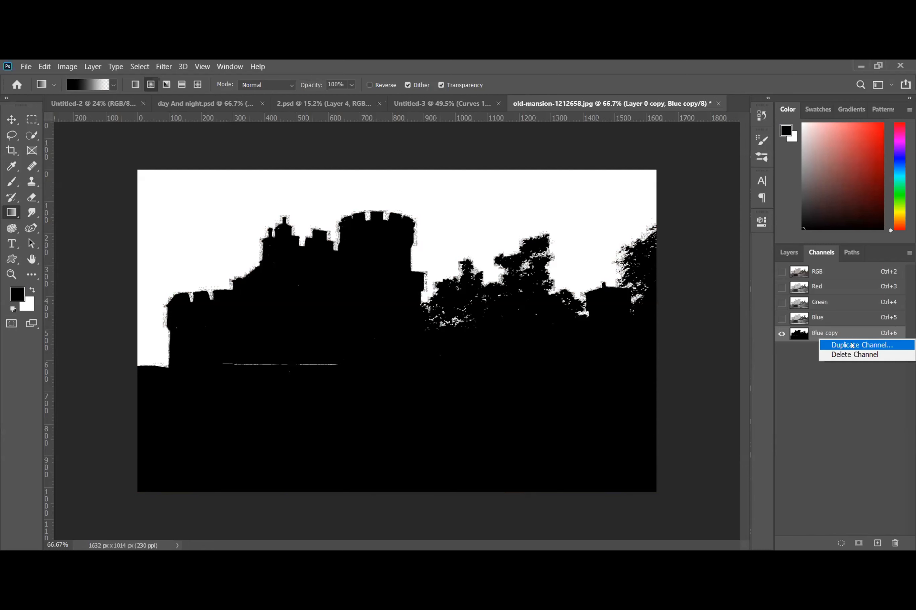
{"action": "left_click", "coordinate": [821, 334]}
{"action": "right_click", "coordinate": [820, 334]}
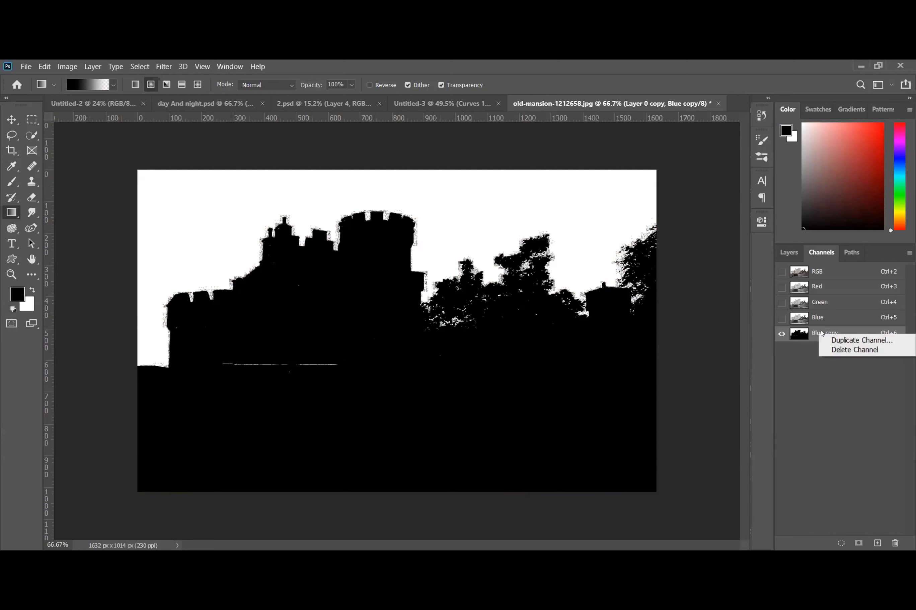
{"action": "left_click", "coordinate": [808, 334]}
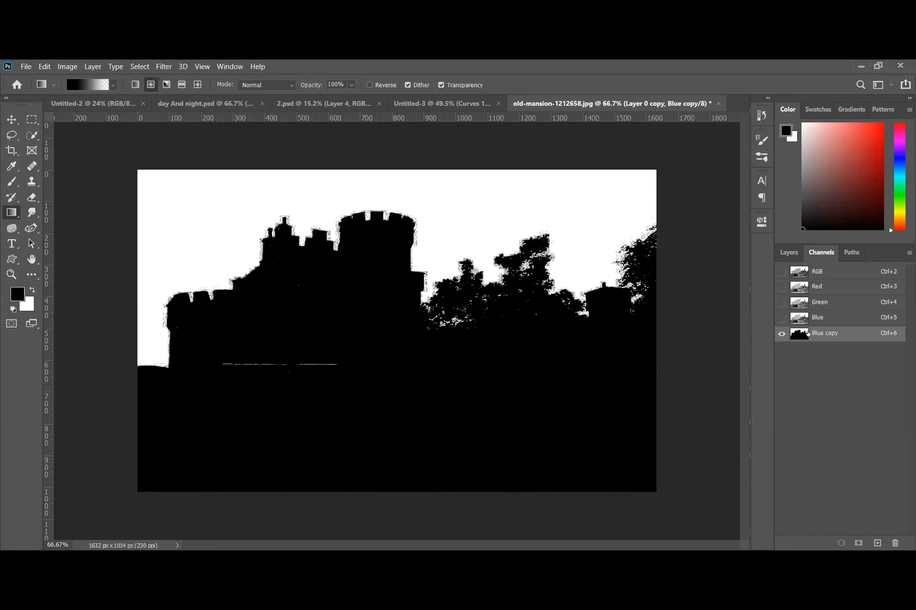
{"action": "right_click", "coordinate": [841, 337]}
{"action": "left_click", "coordinate": [837, 332]}
{"action": "left_click_drag", "start_coordinate": [837, 332], "coordinate": [455, 367]}
{"action": "left_click", "coordinate": [788, 252]}
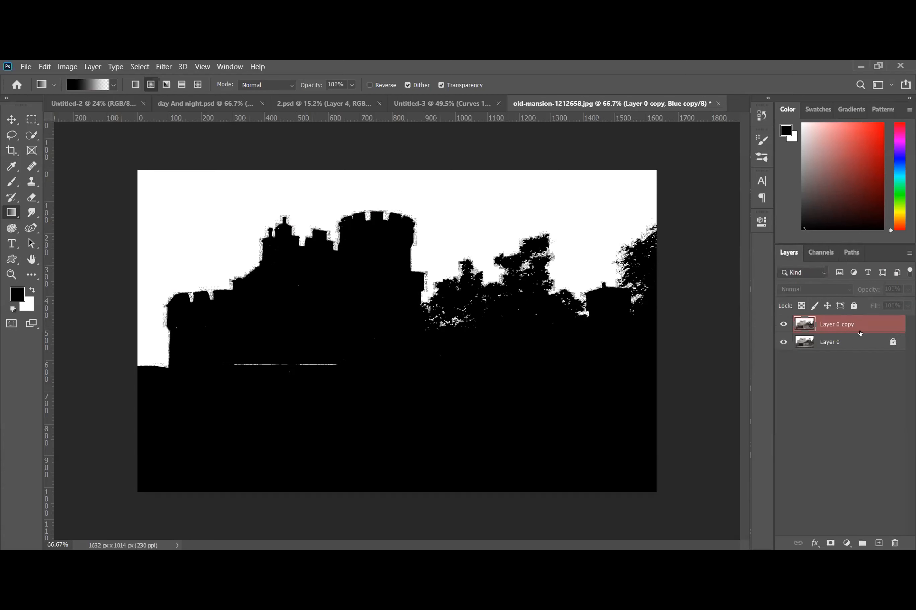
Load the Blue copy channel as a selection of the white sky area
{"action": "left_click", "coordinate": [821, 253]}
{"action": "right_click", "coordinate": [850, 338]}
{"action": "left_click", "coordinate": [845, 334]}
{"action": "left_click_drag", "start_coordinate": [845, 334], "coordinate": [841, 543]}
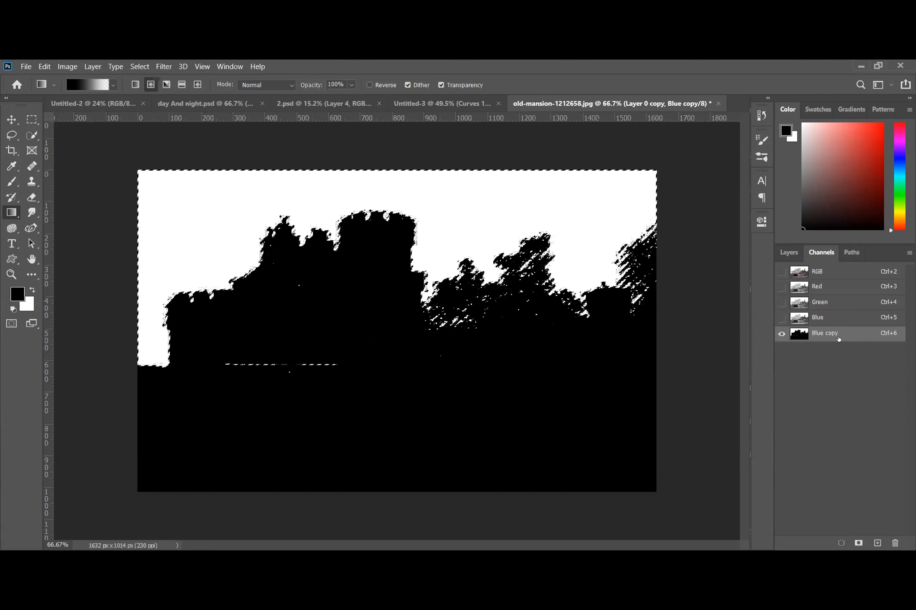
Try to add a layer mask to Layer 0 copy from the sky selection, and undo it
{"action": "left_click", "coordinate": [788, 252]}
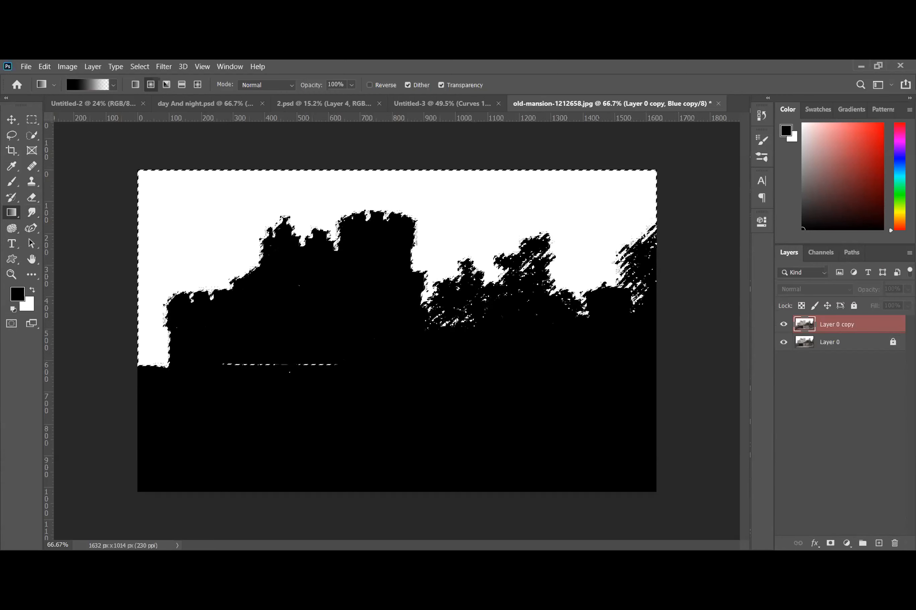
{"action": "left_click", "coordinate": [830, 543]}
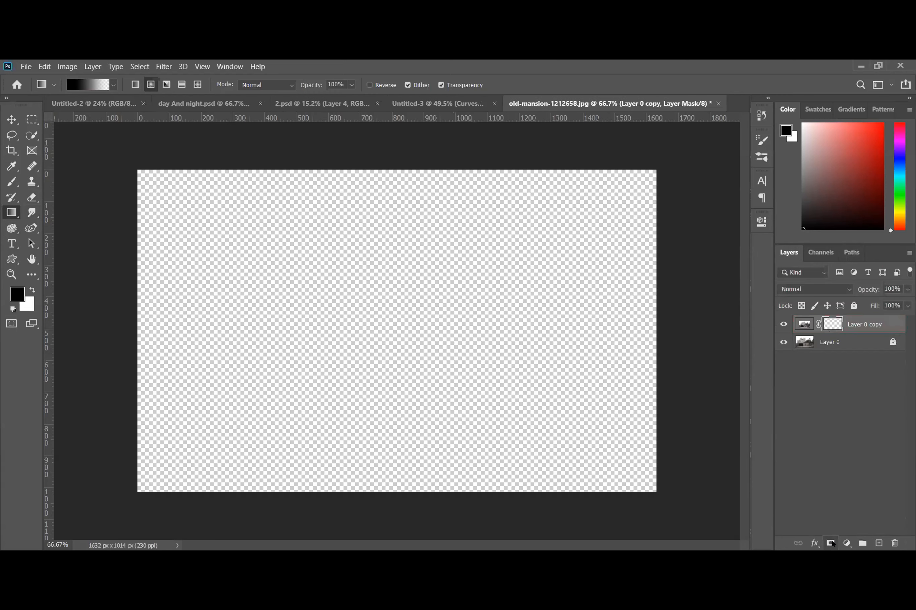
{"action": "key", "text": "ctrl+z"}
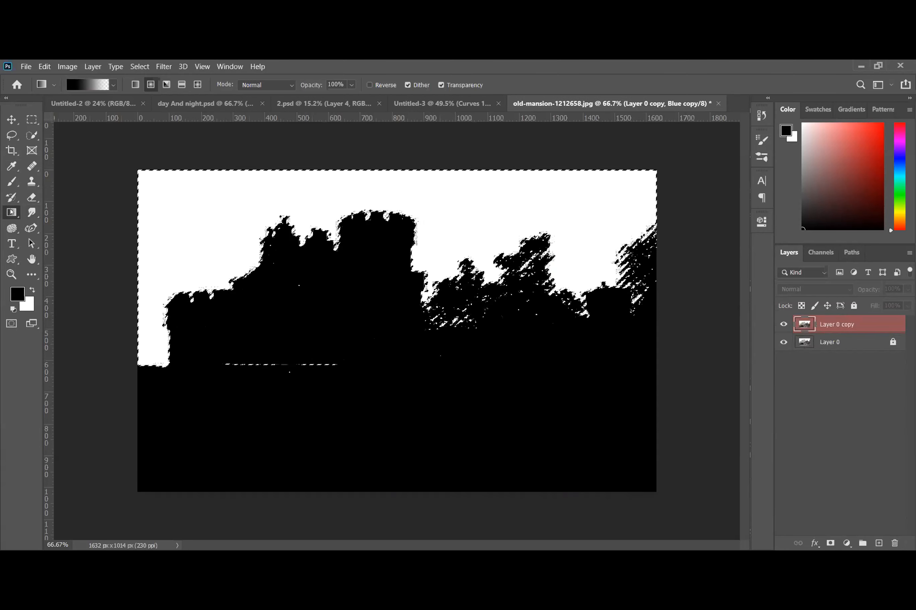
Switch to the Brush tool and set its size to 200, opacity to 100% and flow to 63%
{"action": "left_click", "coordinate": [12, 181]}
{"action": "right_click", "coordinate": [11, 182]}
{"action": "left_click", "coordinate": [36, 184]}
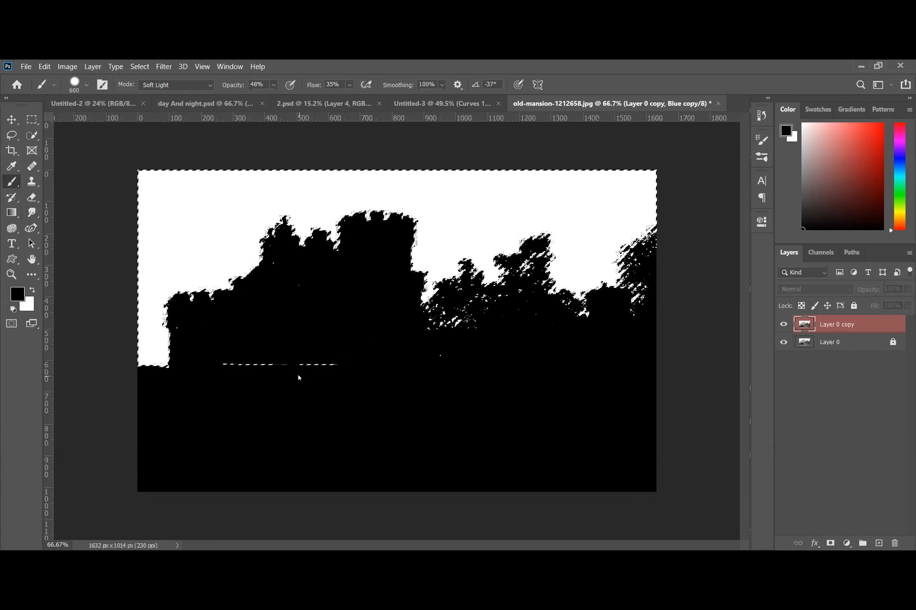
{"action": "key", "text": "bracketleft"}
{"action": "key", "text": "bracketleft"}
{"action": "key", "text": "bracketleft"}
{"action": "key", "text": "bracketleft"}
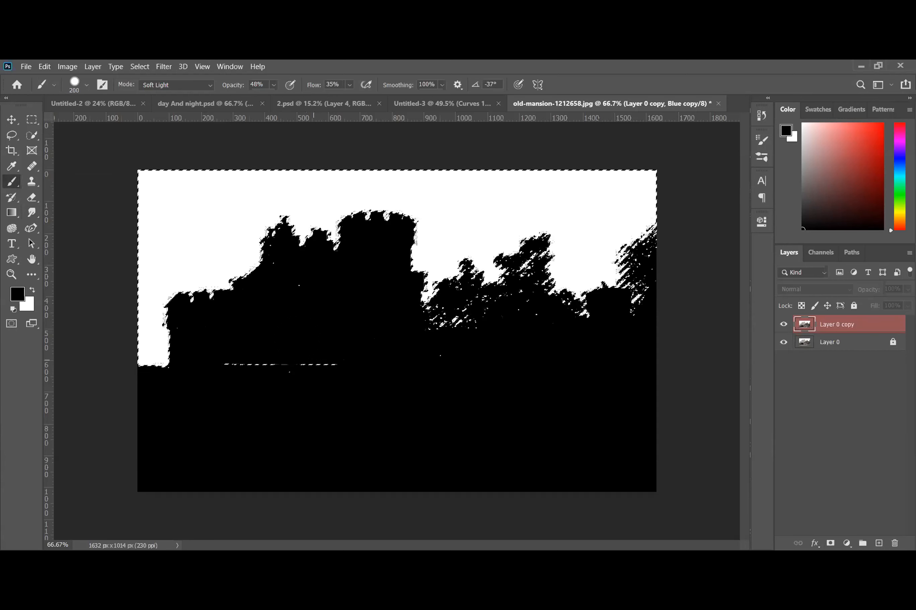
{"action": "left_click_drag", "start_coordinate": [227, 83], "coordinate": [334, 86]}
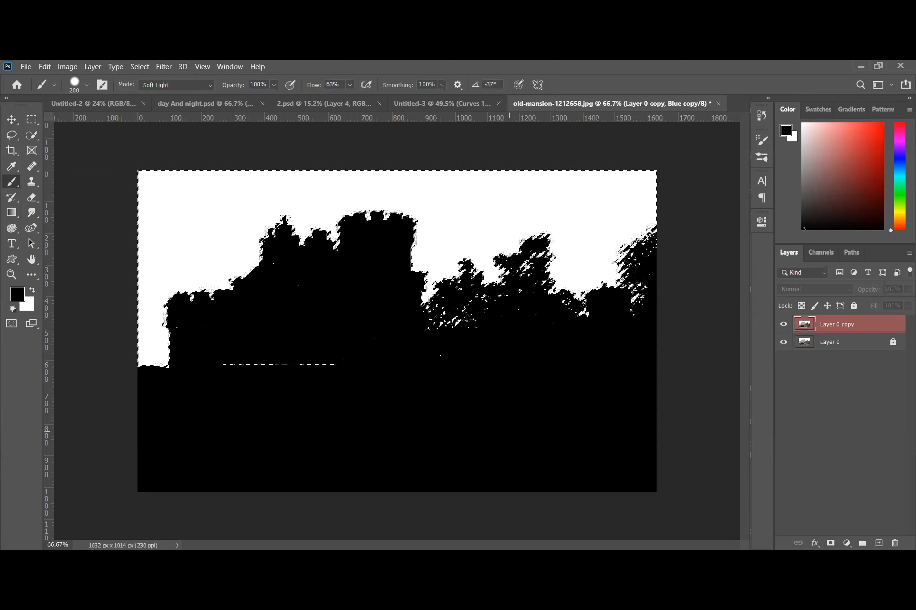
Fill the selected sky of the Blue copy channel with black, and refill it with white
{"action": "key", "text": "alt+BackSpace"}
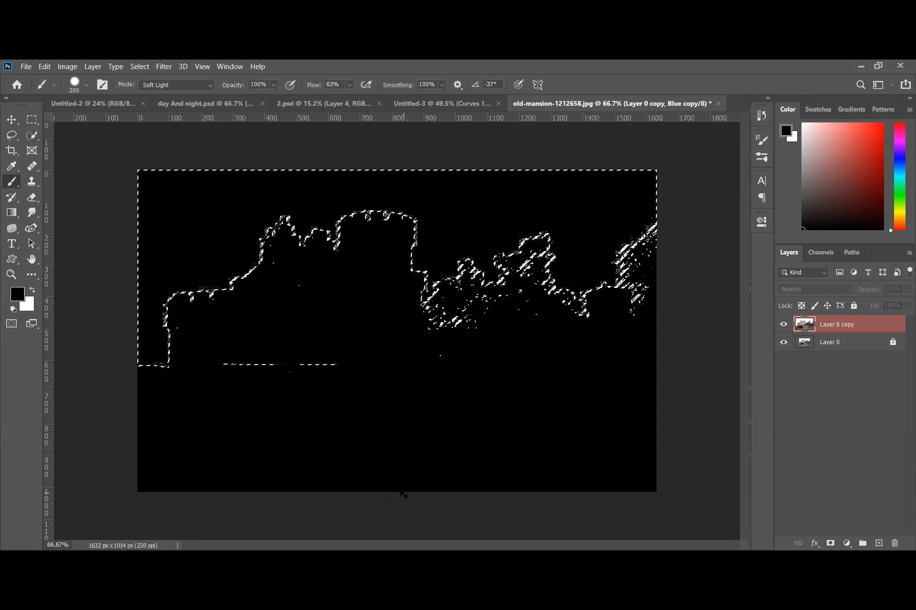
{"action": "key", "text": "ctrl+BackSpace"}
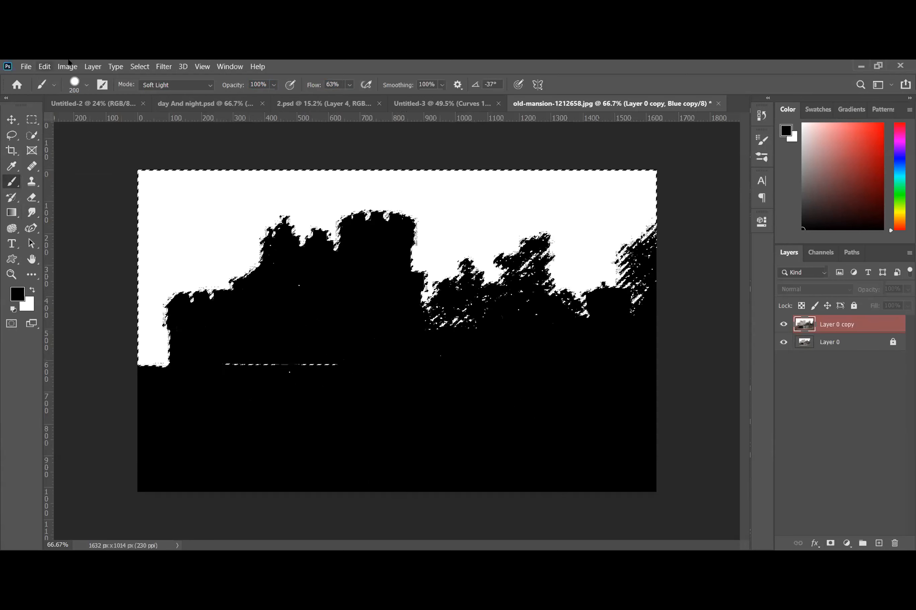
Invert the sky selection, and deselect everything
{"action": "left_click", "coordinate": [140, 66]}
{"action": "left_click", "coordinate": [145, 111]}
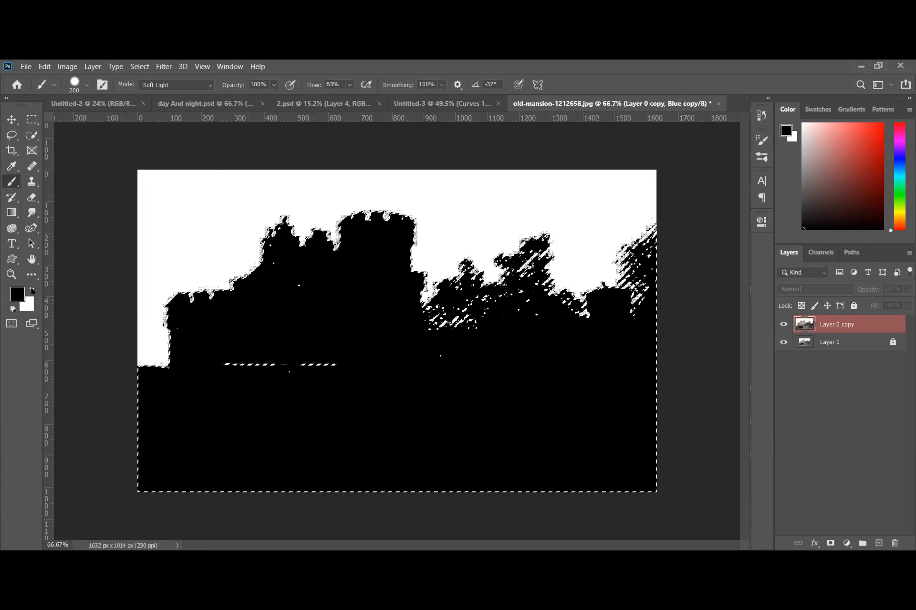
{"action": "left_click", "coordinate": [140, 66]}
{"action": "left_click", "coordinate": [152, 88]}
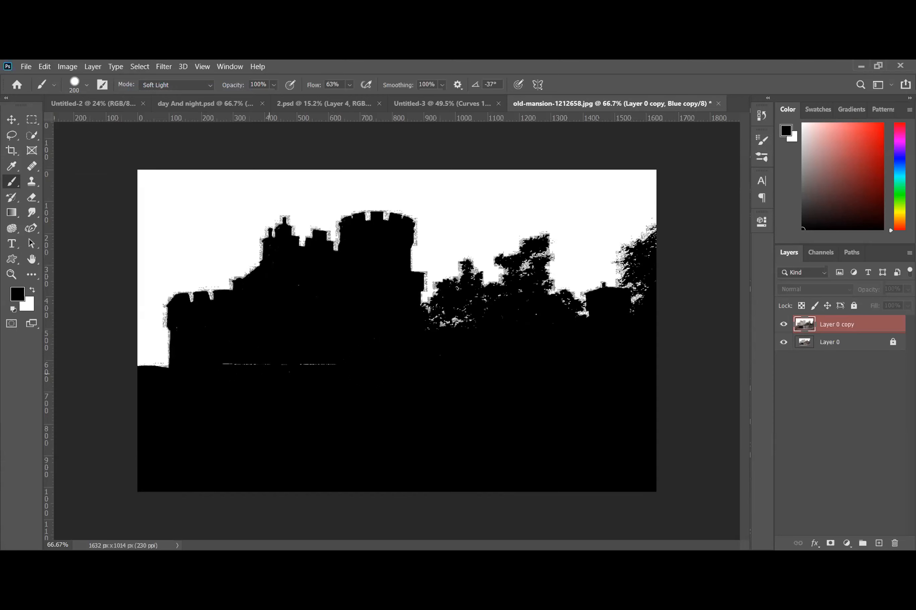
Show Layer 0 copy in full colour, and load the Blue copy channel as a selection again
{"action": "right_click", "coordinate": [871, 320]}
{"action": "key", "text": "Escape"}
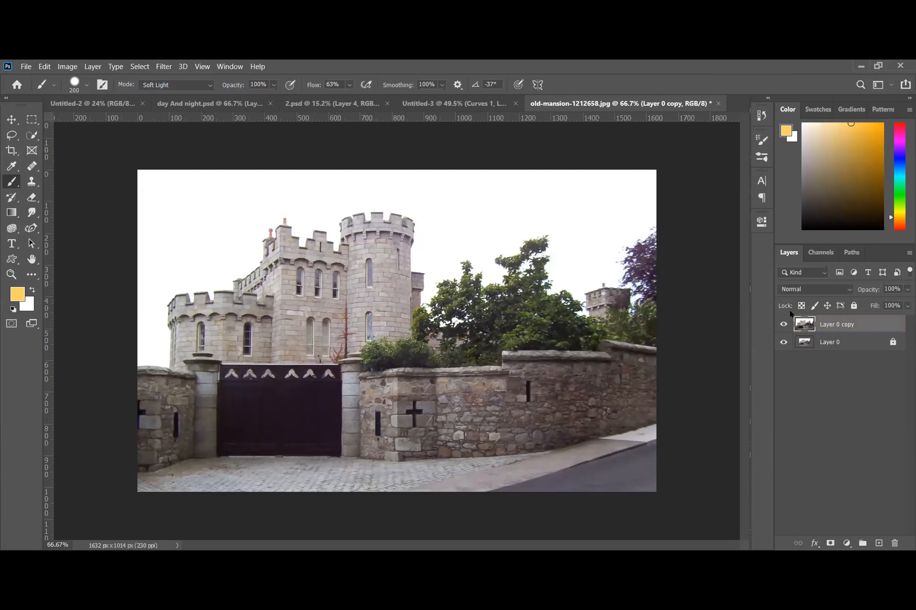
{"action": "left_click", "coordinate": [811, 256]}
{"action": "left_click", "coordinate": [827, 335]}
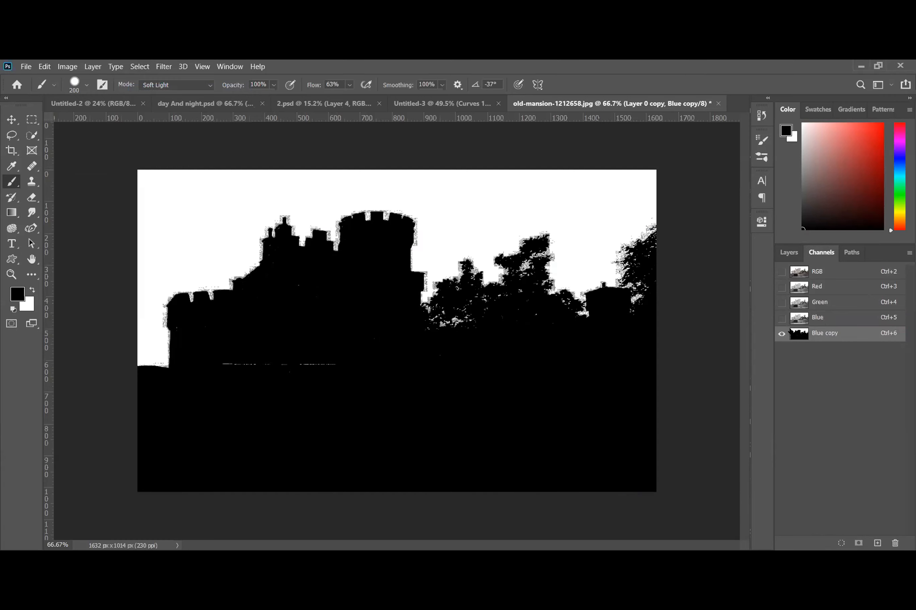
{"action": "left_click", "coordinate": [791, 332], "text": "ctrl"}
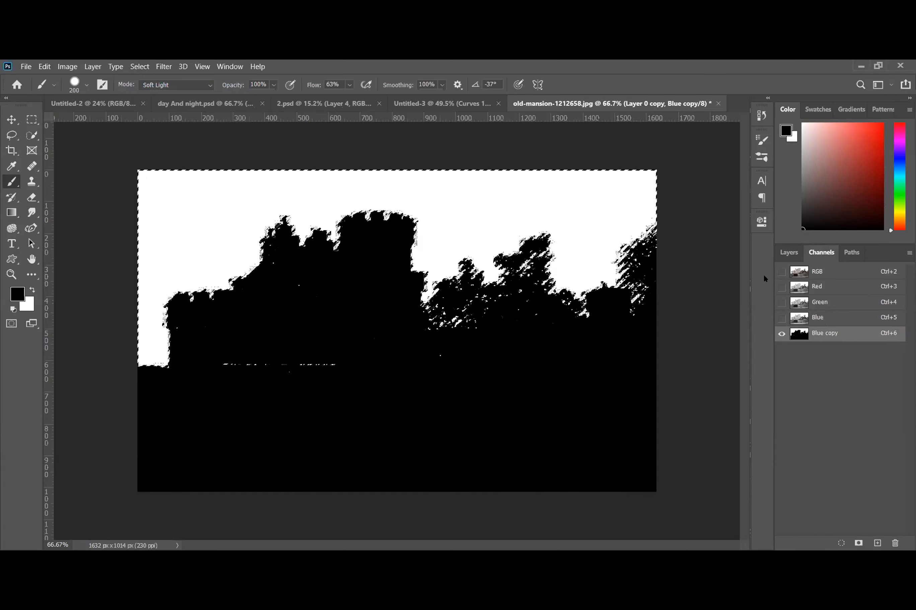
Unlock Layer 0 and make Layer 0 copy the active layer, keeping the sky selection
{"action": "left_click", "coordinate": [789, 252]}
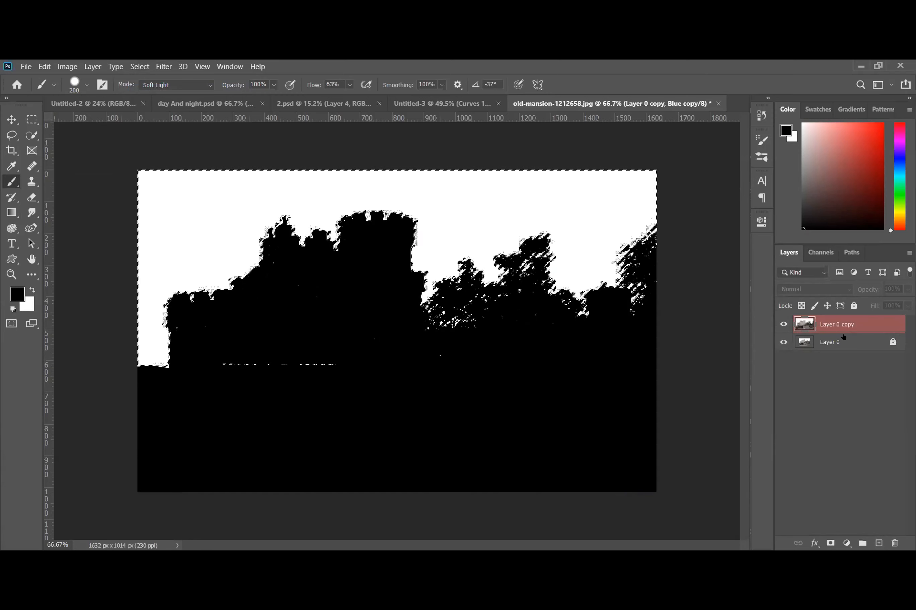
{"action": "left_click", "coordinate": [859, 343]}
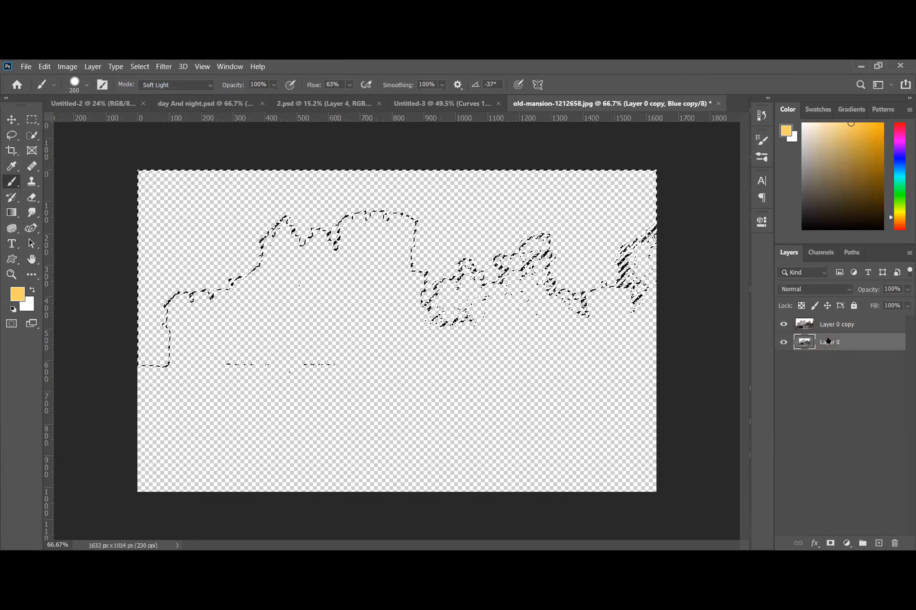
{"action": "left_click", "coordinate": [803, 325]}
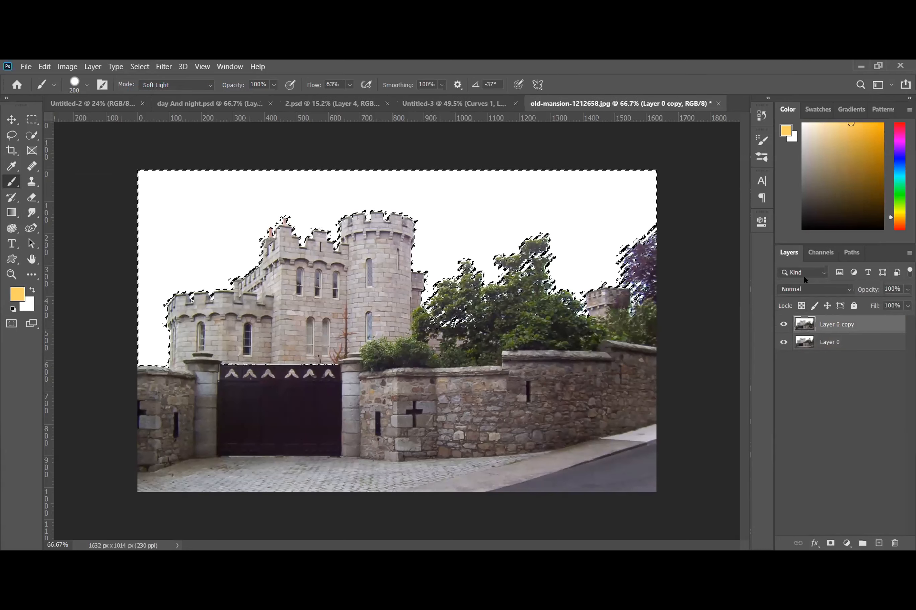
Make Blue copy the active channel again, and try a brush dab over the gate area
{"action": "left_click", "coordinate": [821, 252]}
{"action": "left_click", "coordinate": [815, 334]}
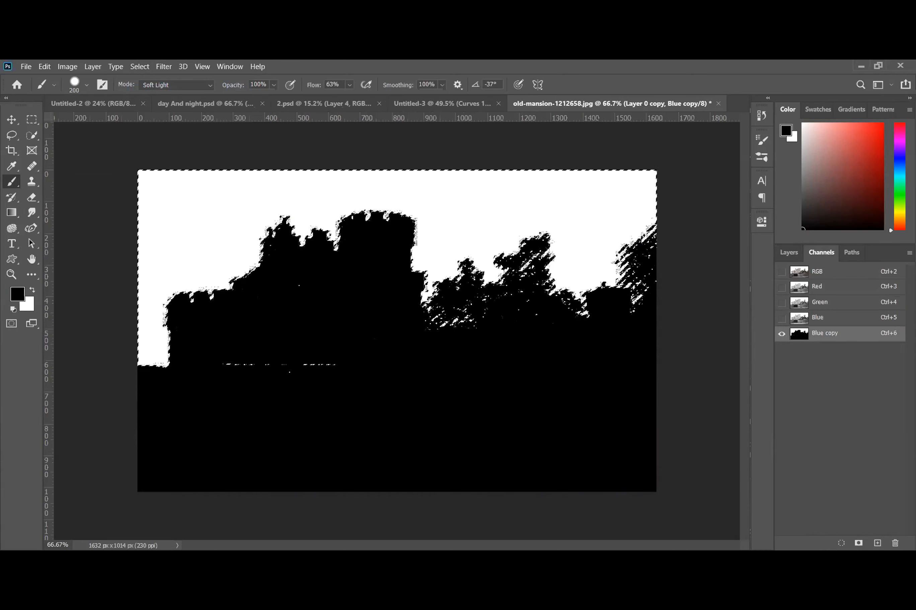
{"action": "key", "text": "Return"}
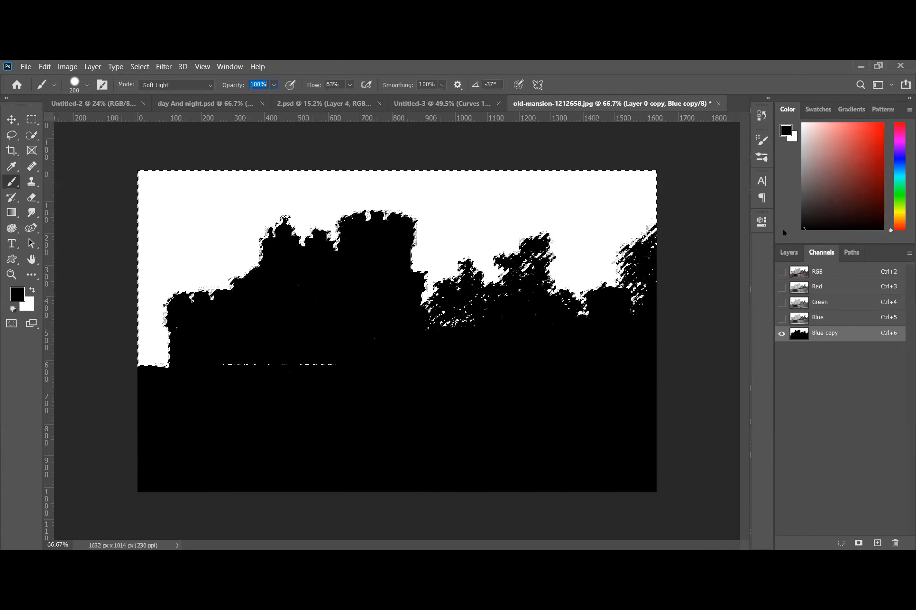
{"action": "left_click", "coordinate": [789, 252]}
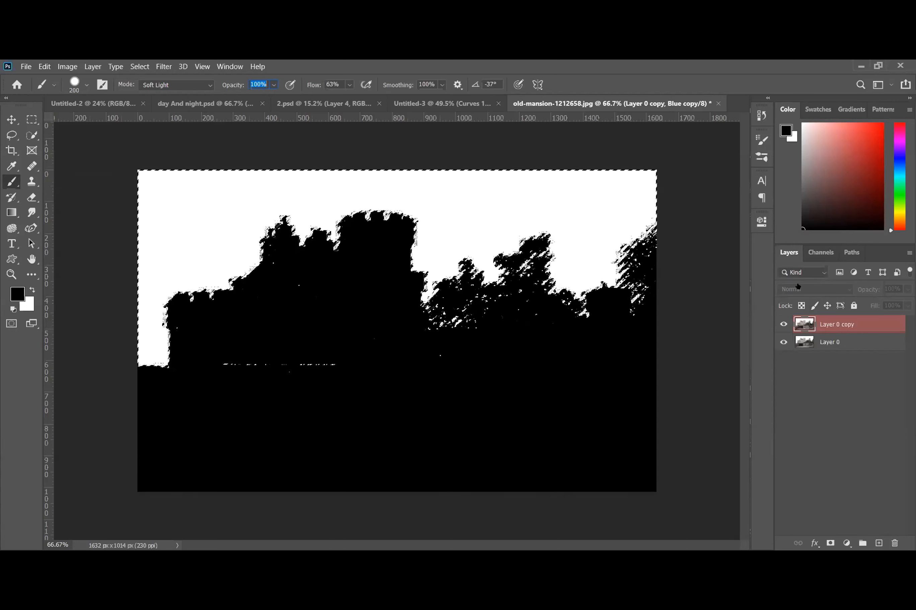
{"action": "left_click", "coordinate": [309, 385]}
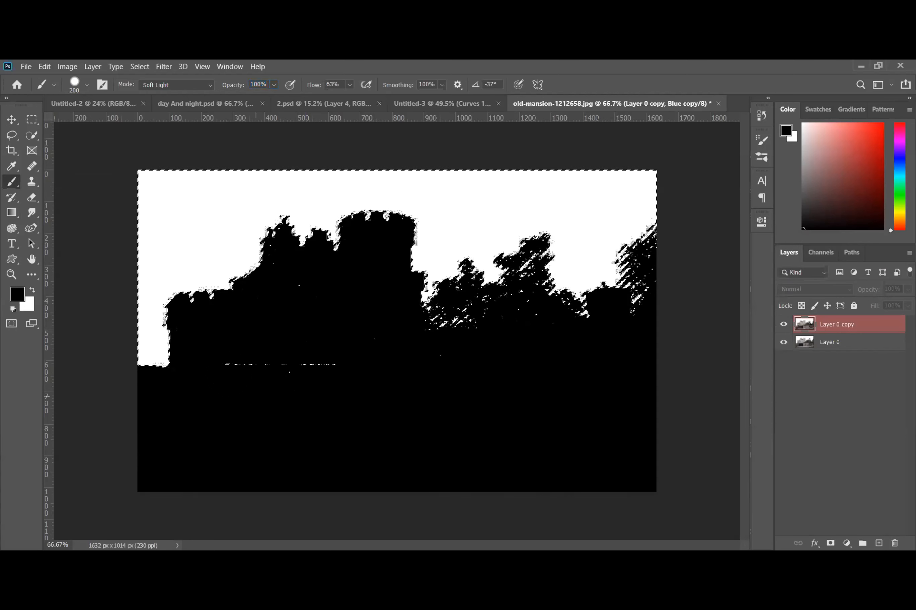
Set the brush to 130 px with 79% hardness, and duplicate Layer 0 copy in full colour
{"action": "right_click", "coordinate": [11, 180]}
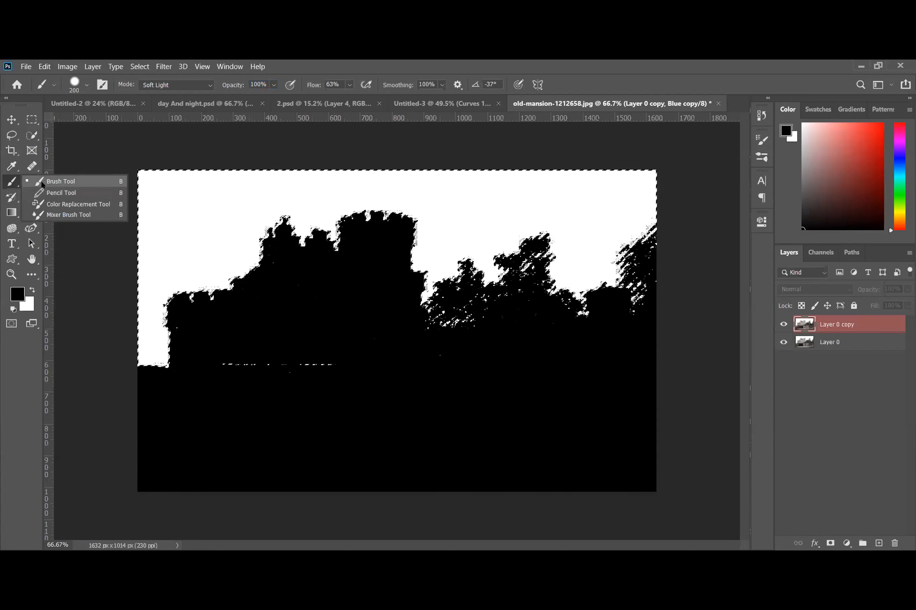
{"action": "left_click", "coordinate": [24, 245]}
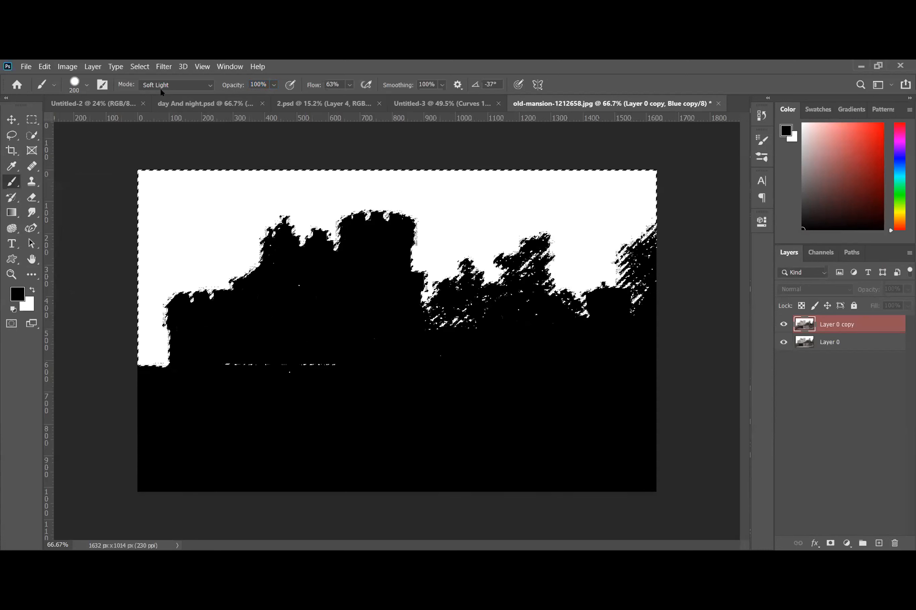
{"action": "left_click", "coordinate": [88, 85]}
{"action": "left_click", "coordinate": [126, 149]}
{"action": "left_click_drag", "start_coordinate": [122, 117], "coordinate": [110, 120]}
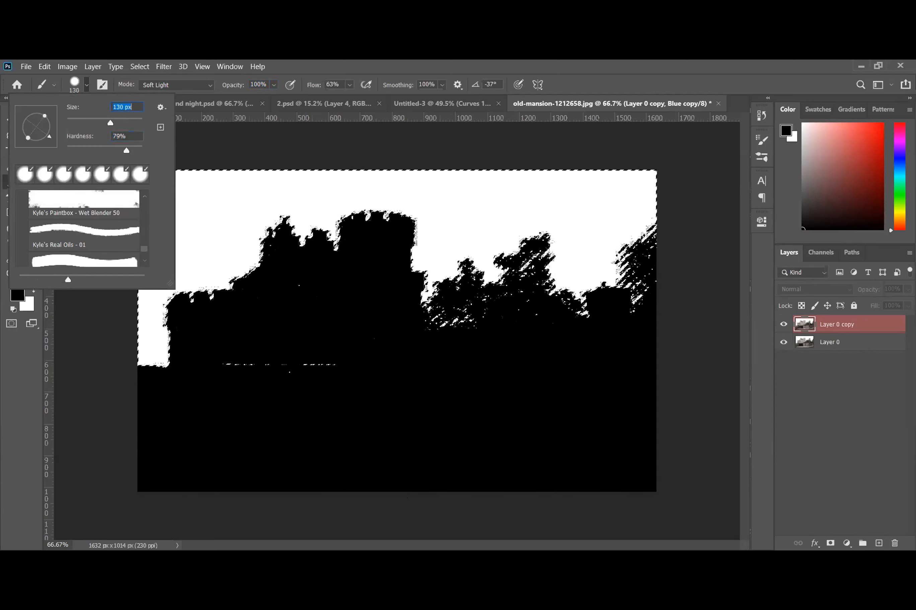
{"action": "key", "text": "Return"}
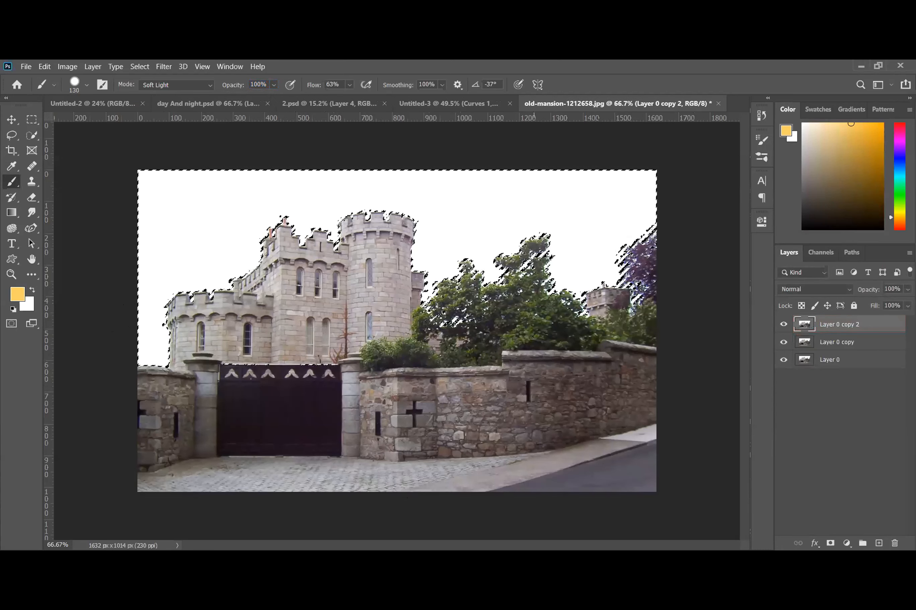
Try to mask Layer 0 copy 2 with the sky selection, and undo the mask
{"action": "left_click", "coordinate": [830, 543]}
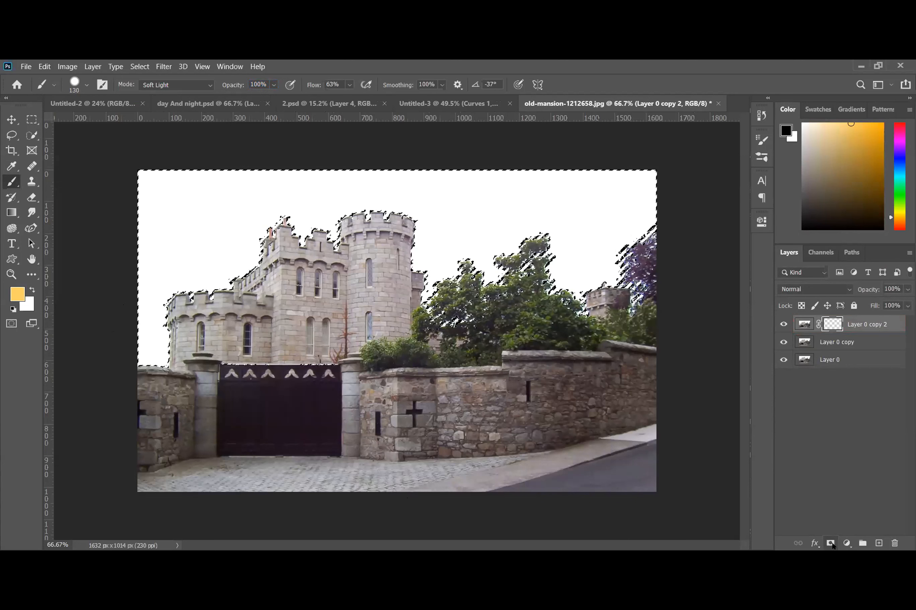
{"action": "key", "text": "ctrl+z"}
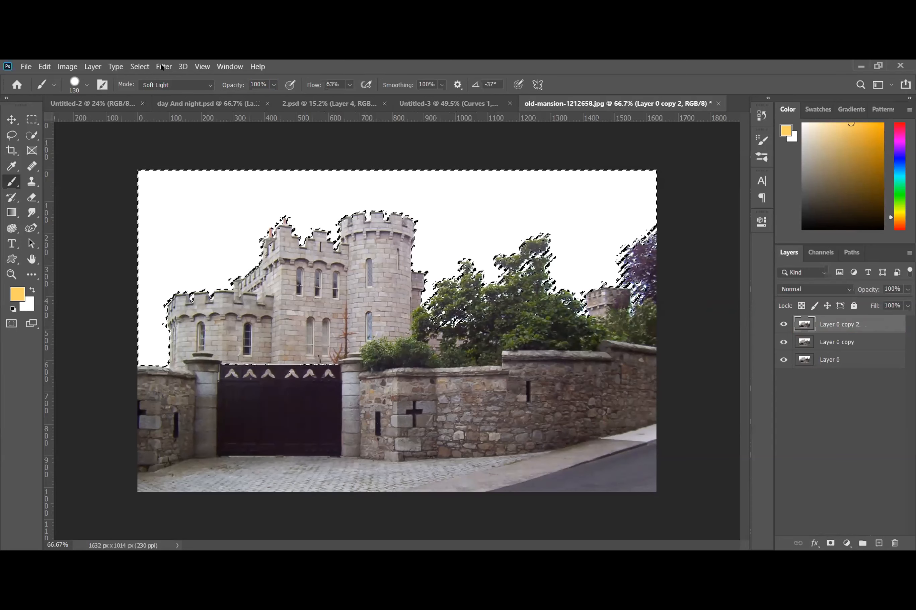
Mask Layer 0 copy 2 with the inverted selection of castle and ground, and load that mask as a selection
{"action": "left_click", "coordinate": [140, 67]}
{"action": "left_click", "coordinate": [151, 109]}
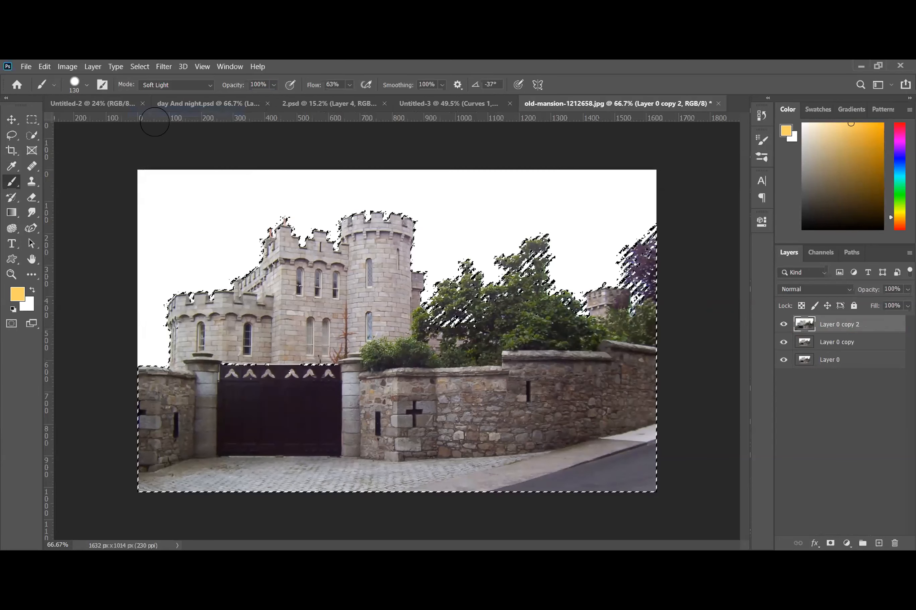
{"action": "left_click", "coordinate": [830, 544]}
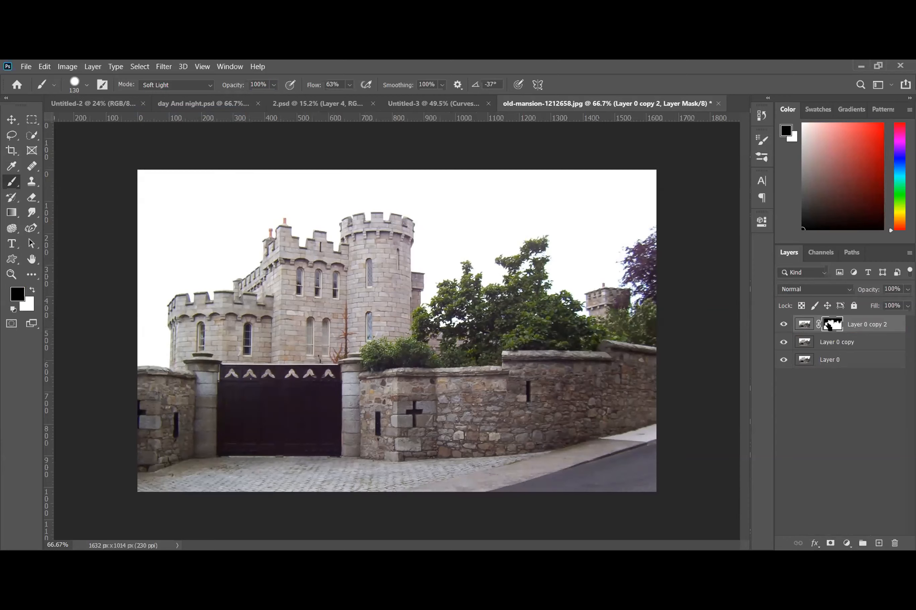
{"action": "left_click", "coordinate": [829, 325], "text": "ctrl"}
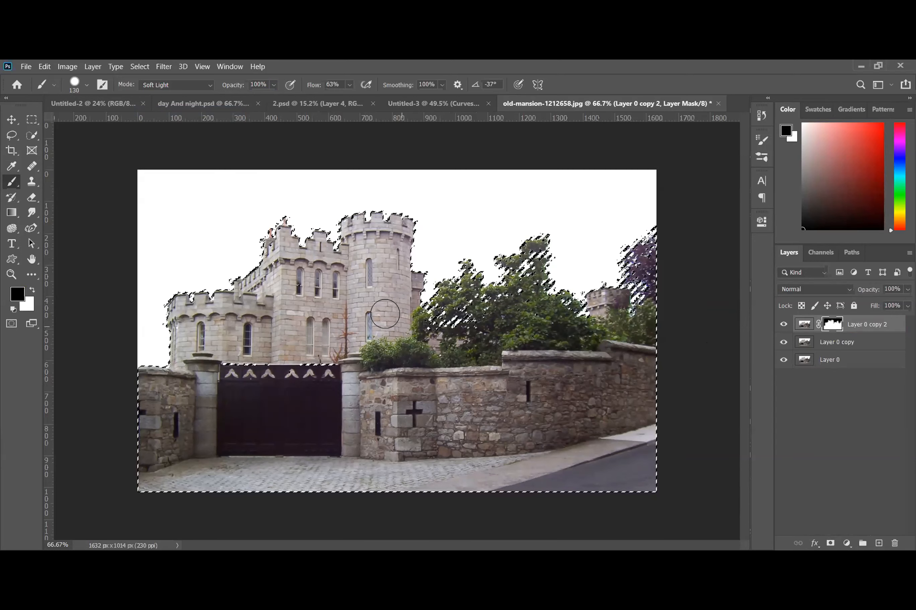
Hide Layer 0 copy and Layer 0, and add an empty layer directly beneath Layer 0 copy 2
{"action": "left_click", "coordinate": [783, 342]}
{"action": "left_click", "coordinate": [784, 360]}
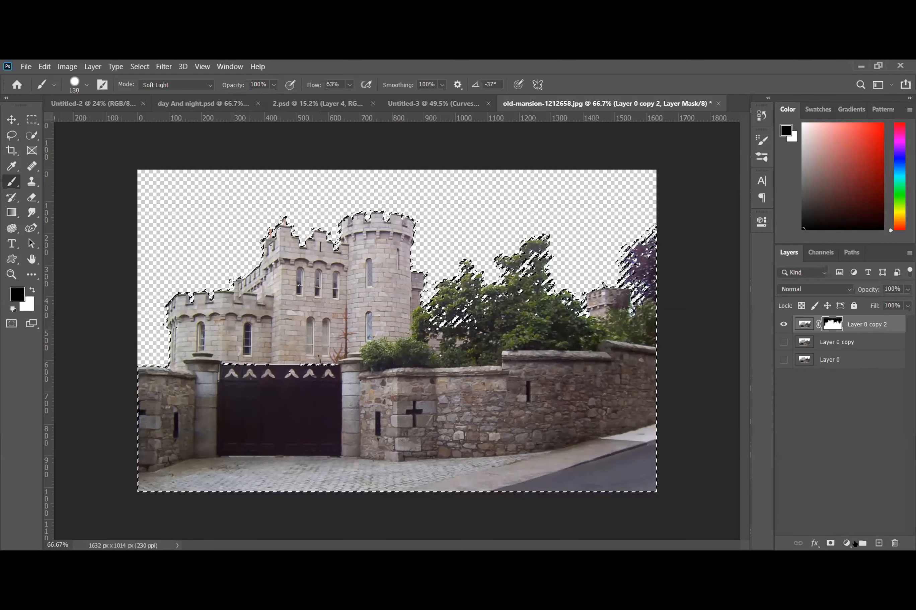
{"action": "left_click", "coordinate": [863, 341]}
{"action": "key", "text": "ctrl+shift+alt+n"}
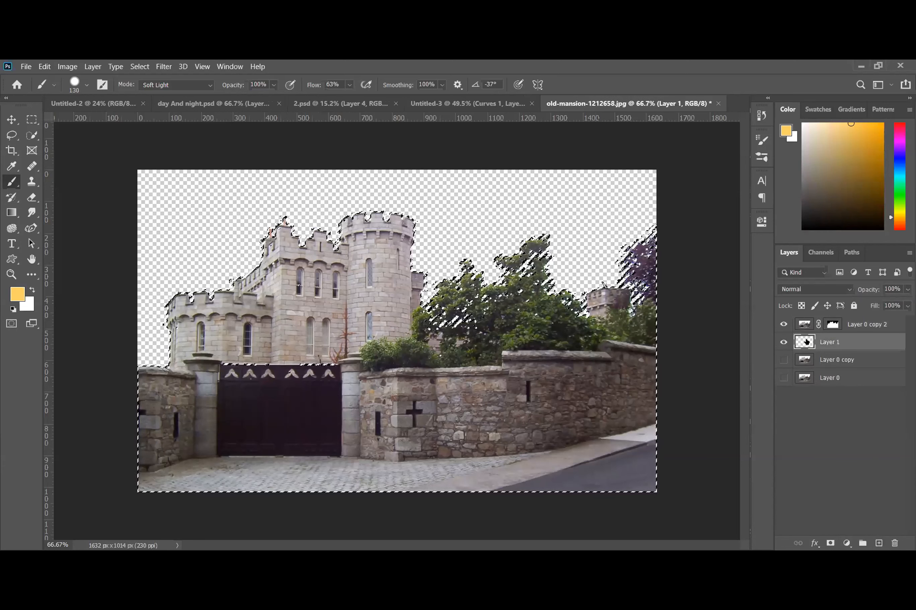
Try a black (000000) solid colour fill limited by the castle selection, and delete that fill layer
{"action": "left_click", "coordinate": [847, 545]}
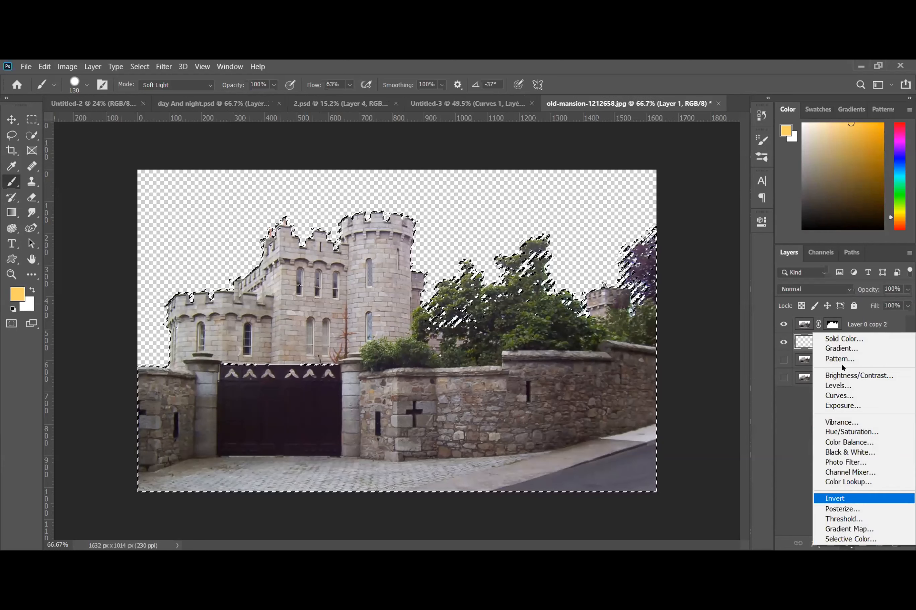
{"action": "left_click", "coordinate": [838, 339]}
{"action": "type", "text": "000000"}
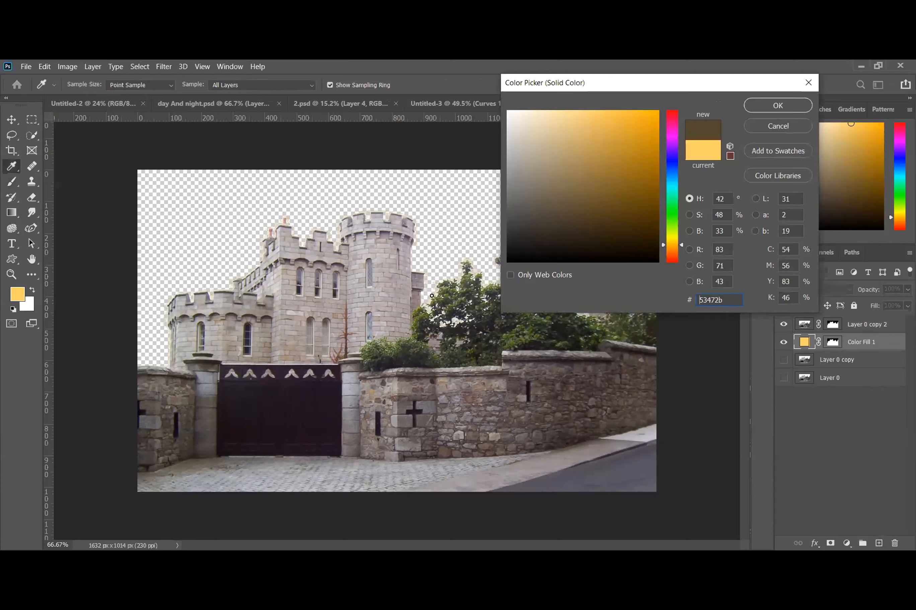
{"action": "left_click", "coordinate": [758, 104]}
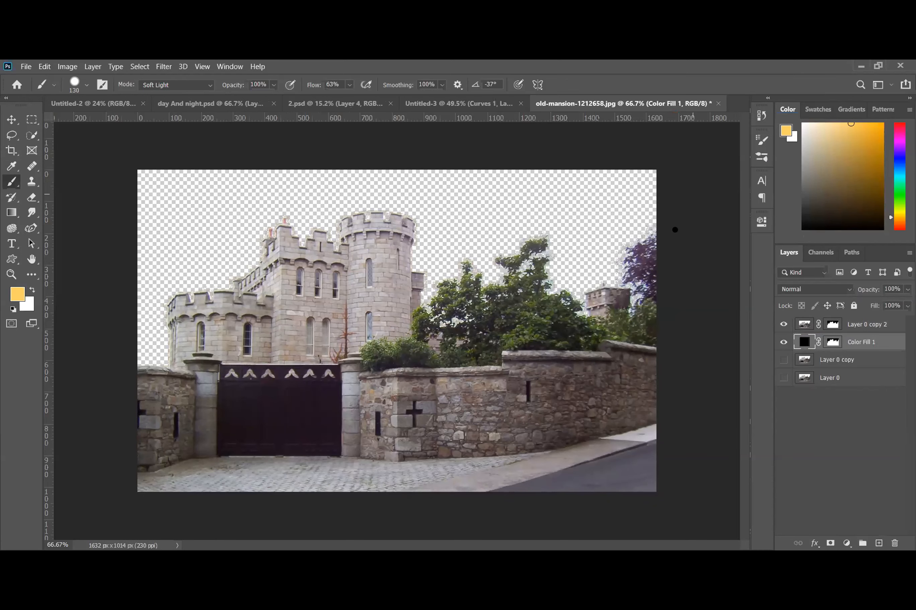
{"action": "left_click", "coordinate": [853, 325]}
{"action": "left_click", "coordinate": [850, 341]}
{"action": "left_click_drag", "start_coordinate": [851, 341], "coordinate": [896, 543]}
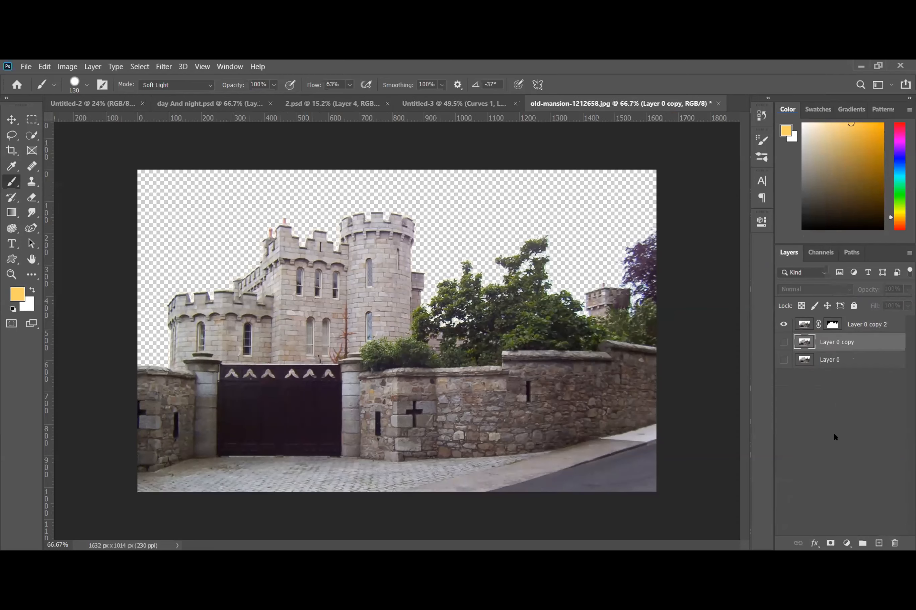
Add a black (000000) solid colour fill covering the whole canvas beneath Layer 0 copy 2
{"action": "left_click", "coordinate": [878, 544]}
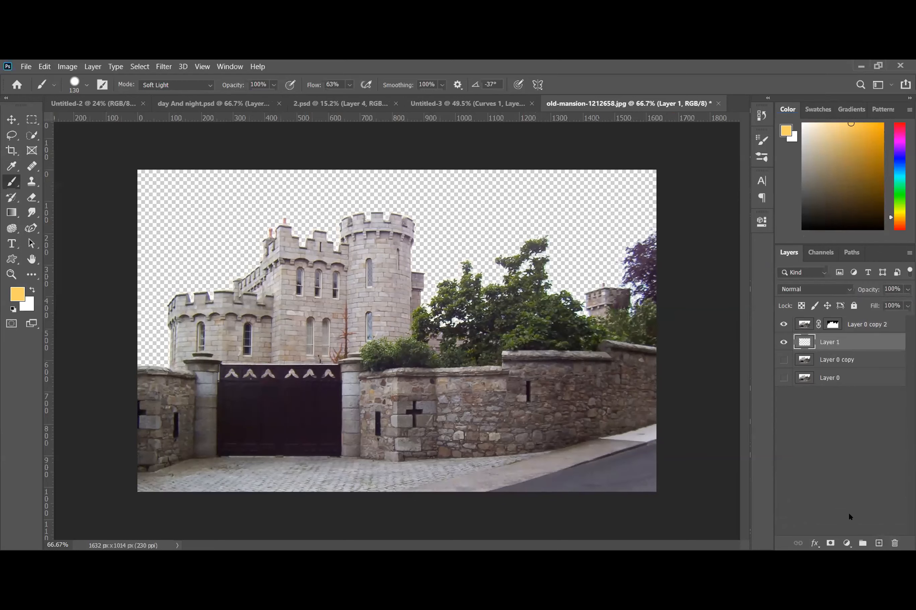
{"action": "left_click", "coordinate": [847, 543]}
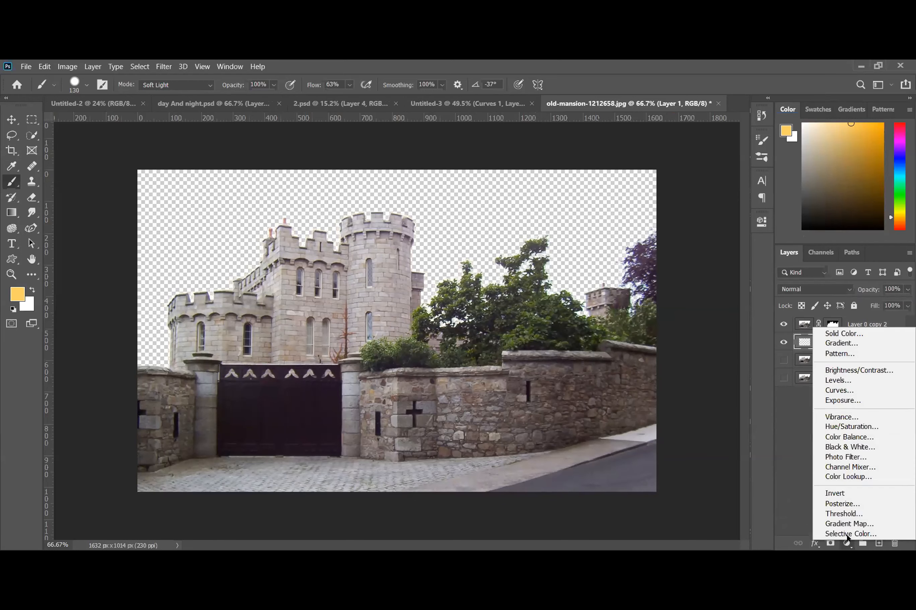
{"action": "left_click", "coordinate": [848, 336]}
{"action": "left_click_drag", "start_coordinate": [548, 242], "coordinate": [509, 263]}
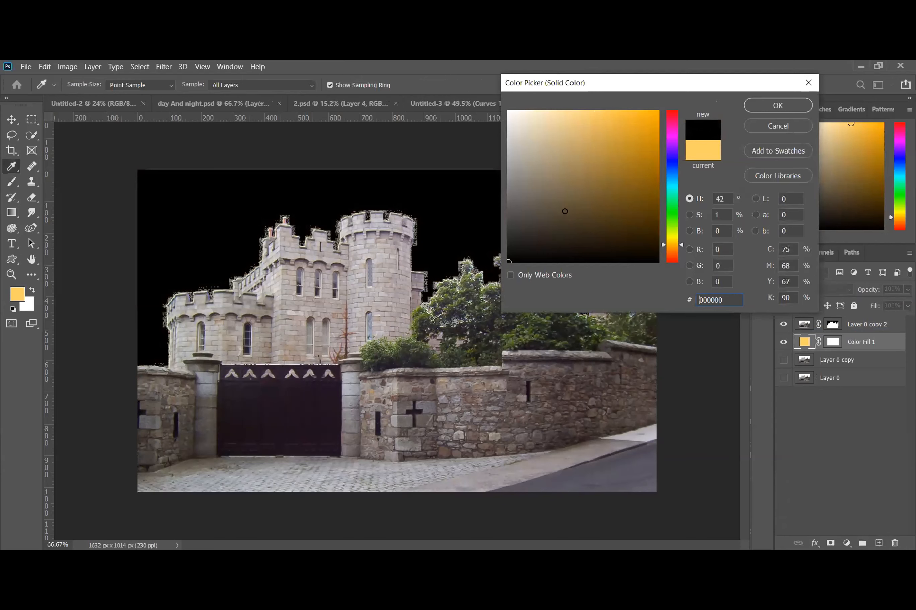
{"action": "left_click", "coordinate": [765, 105]}
{"action": "key", "text": "b"}
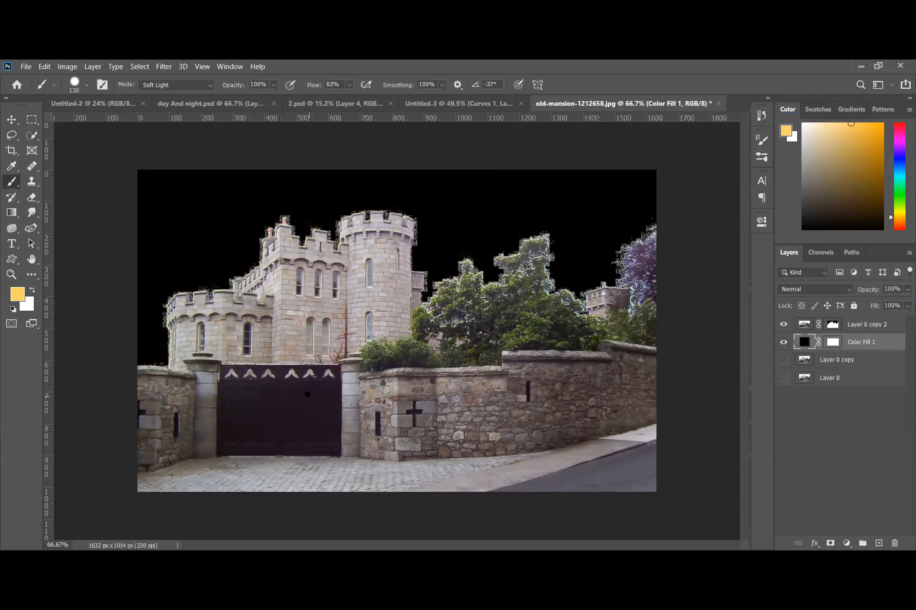
Examine the cut-out edges of the castle towers and trees closely against the black background
{"action": "scroll", "coordinate": [298, 387], "scroll_direction": "up", "scroll_amount": 3}
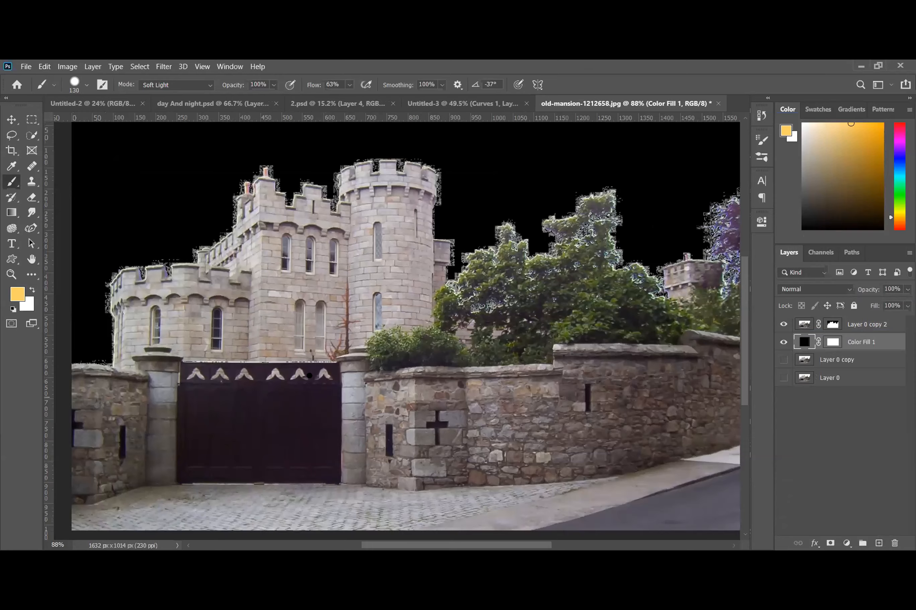
{"action": "scroll", "coordinate": [293, 172], "scroll_direction": "up", "scroll_amount": 2}
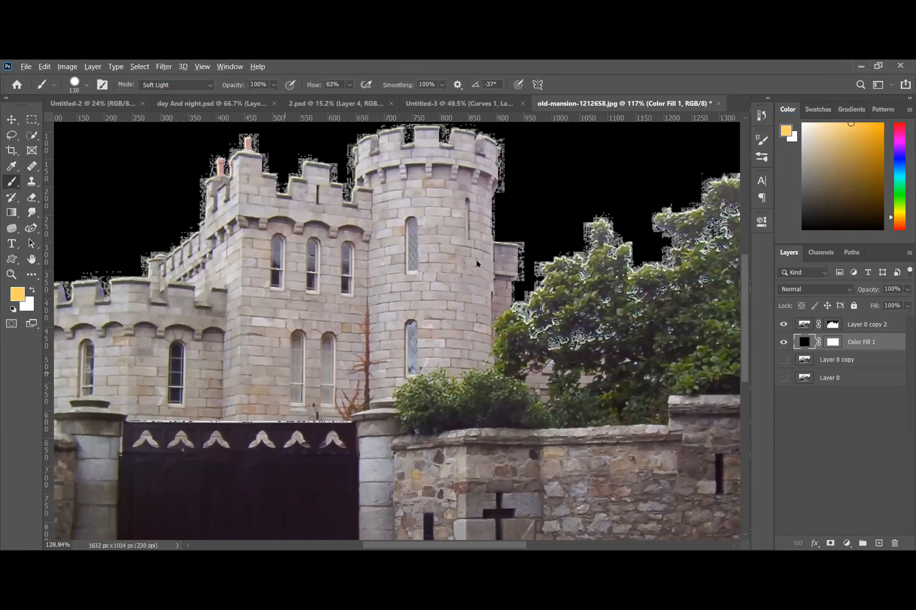
{"action": "scroll", "coordinate": [476, 264], "scroll_direction": "up", "scroll_amount": 2}
{"action": "left_click", "coordinate": [473, 354]}
{"action": "left_click", "coordinate": [495, 265]}
{"action": "left_click", "coordinate": [832, 342]}
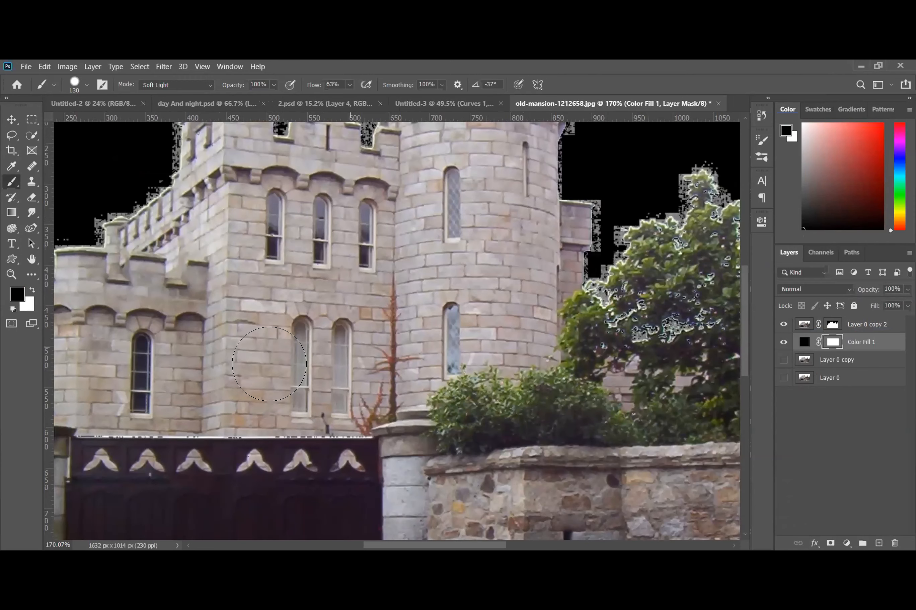
{"action": "scroll", "coordinate": [262, 345], "scroll_direction": "down", "scroll_amount": 3}
{"action": "scroll", "coordinate": [266, 337], "scroll_direction": "up", "scroll_amount": 1}
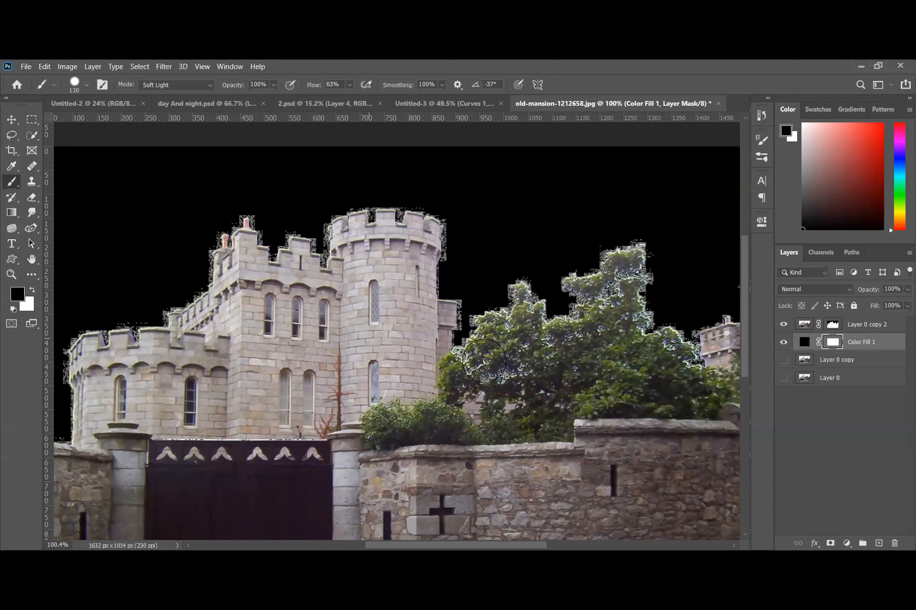
{"action": "key", "text": "alt+bracketright"}
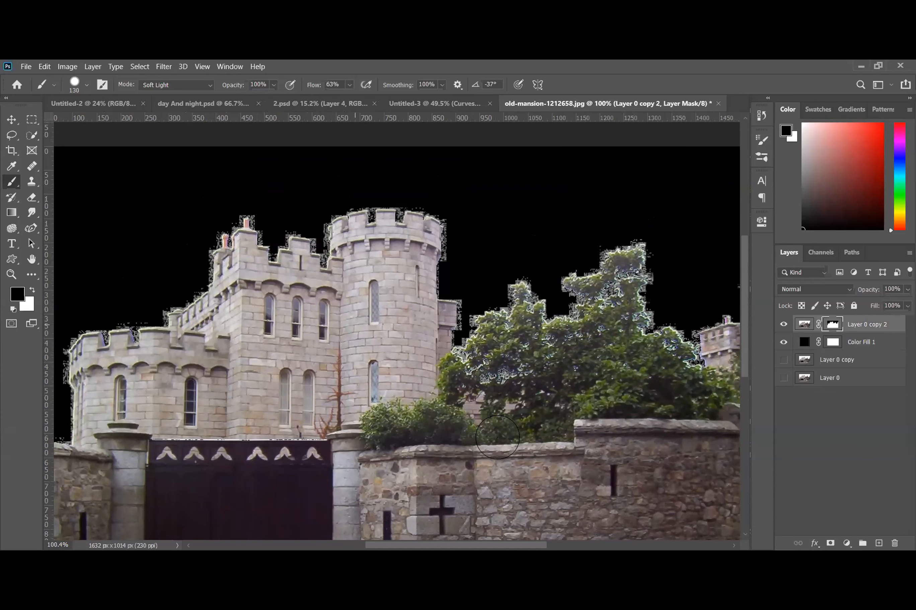
{"action": "scroll", "coordinate": [557, 398], "scroll_direction": "down", "scroll_amount": 2}
{"action": "scroll", "coordinate": [558, 397], "scroll_direction": "down", "scroll_amount": 2}
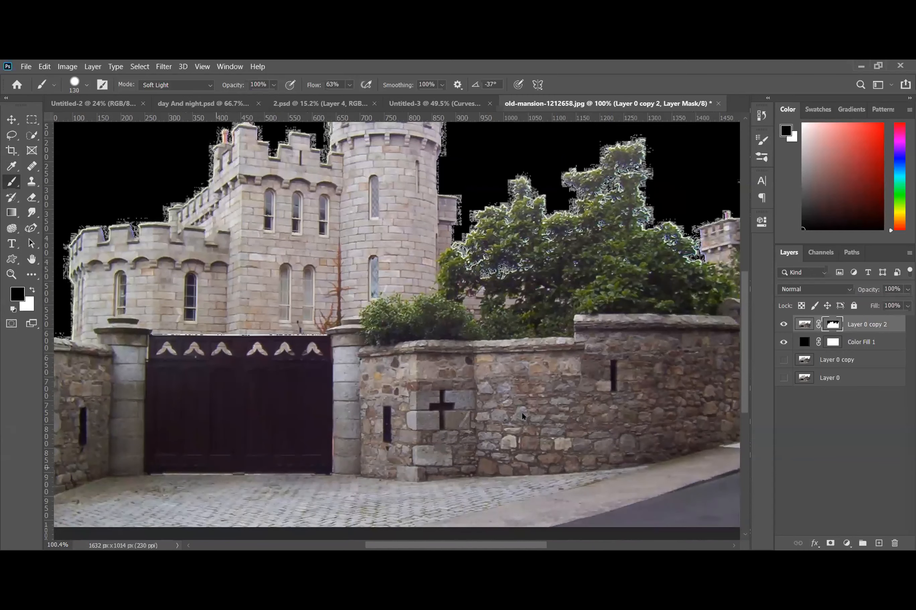
{"action": "scroll", "coordinate": [419, 394], "scroll_direction": "down", "scroll_amount": 5}
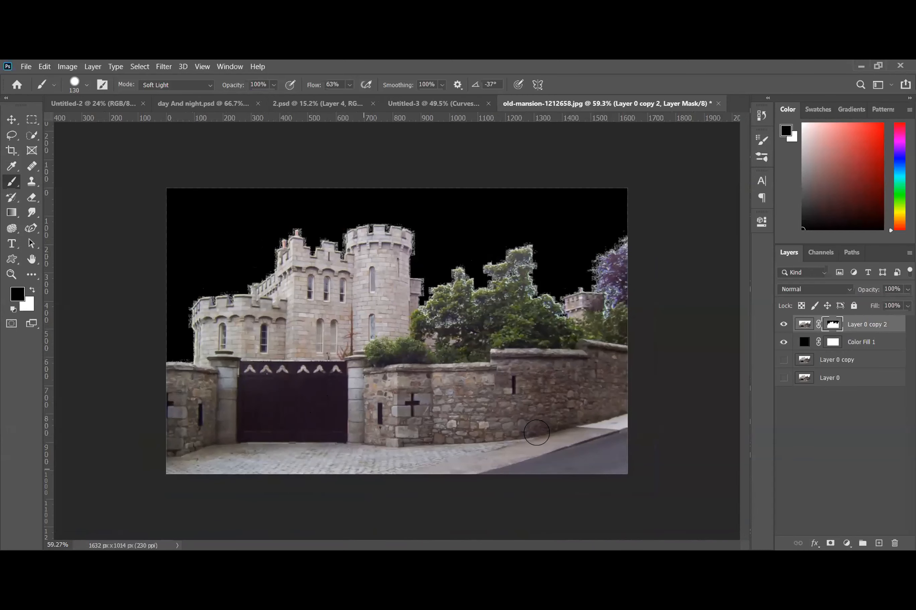
Switch to the Gradient tool and sample the black sky (000000) as the foreground colour
{"action": "left_click", "coordinate": [804, 342]}
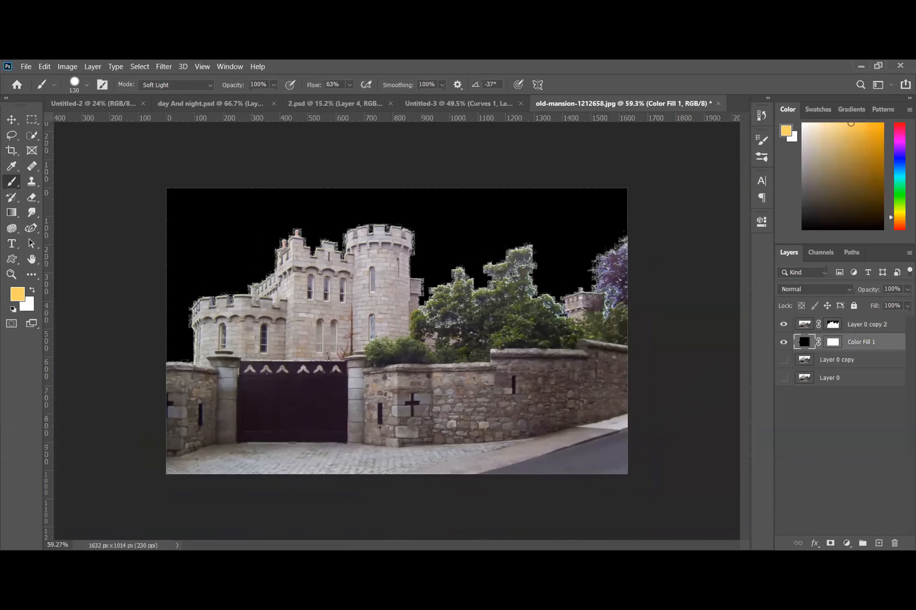
{"action": "left_click", "coordinate": [11, 212]}
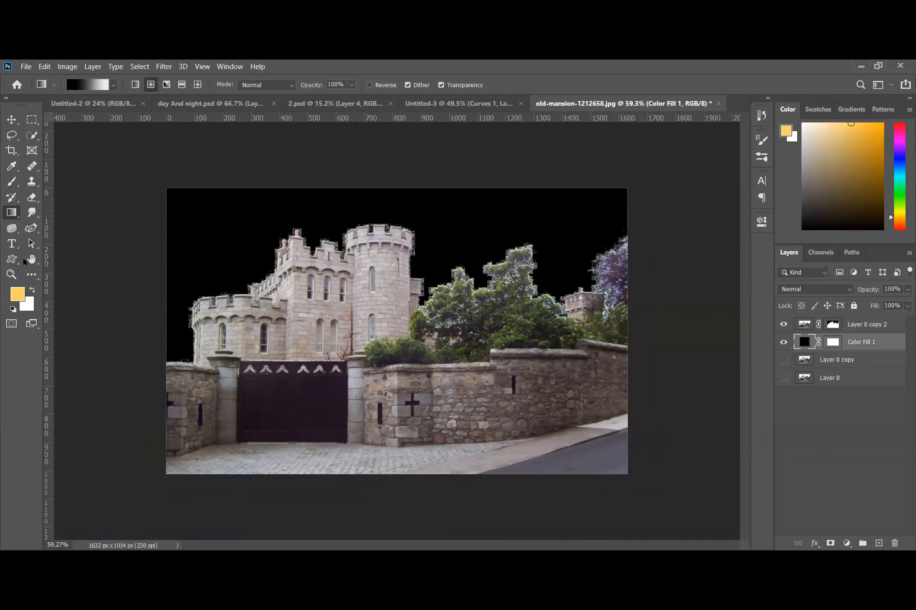
{"action": "left_click", "coordinate": [17, 294]}
{"action": "left_click", "coordinate": [468, 280]}
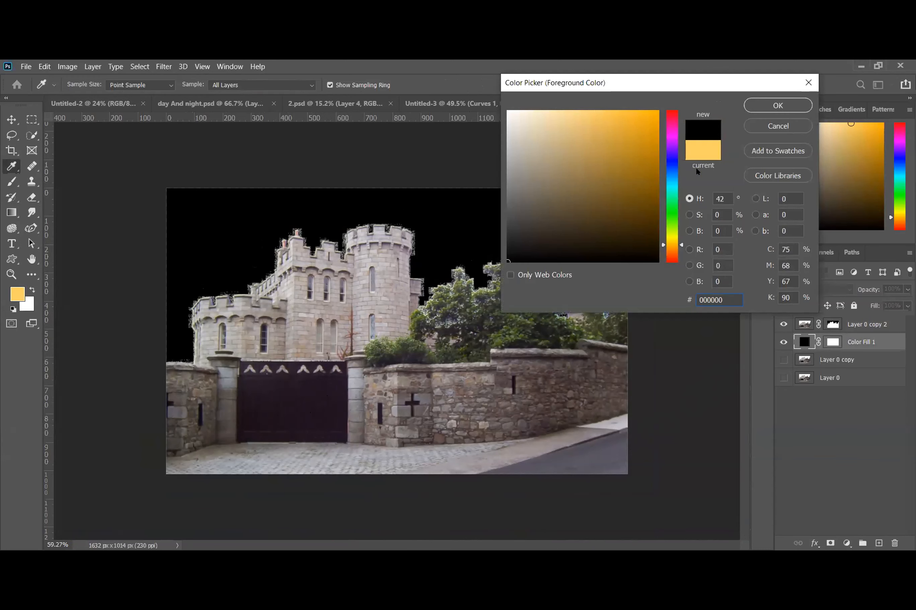
{"action": "left_click", "coordinate": [751, 103]}
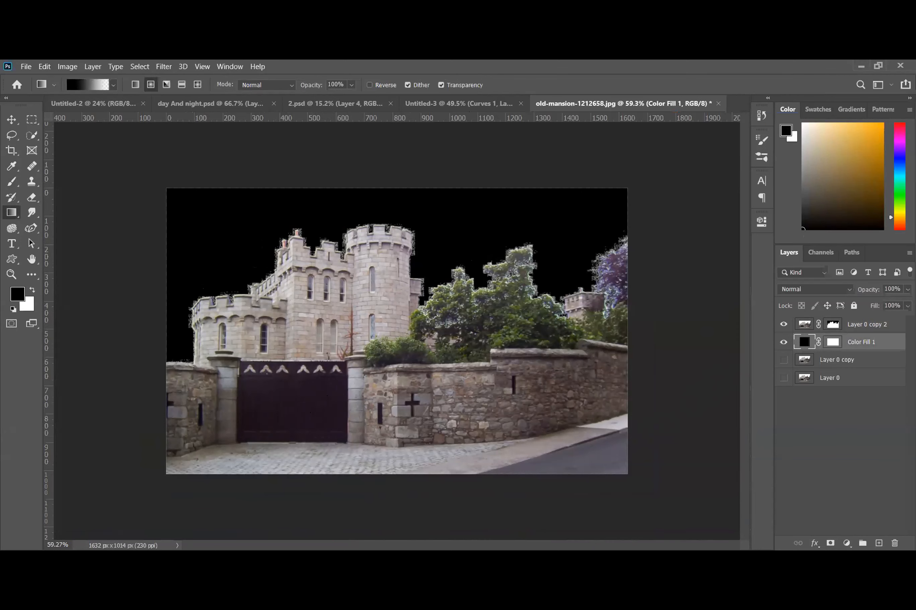
Set the background colour to the dark navy blue 050b27
{"action": "left_click", "coordinate": [27, 305]}
{"action": "left_click", "coordinate": [672, 165]}
{"action": "left_click", "coordinate": [641, 239]}
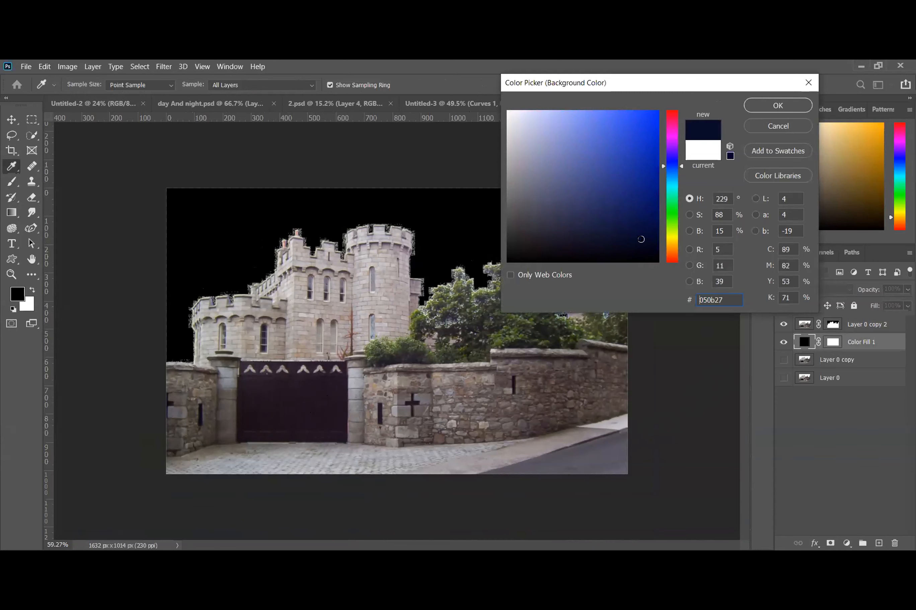
{"action": "left_click", "coordinate": [749, 104]}
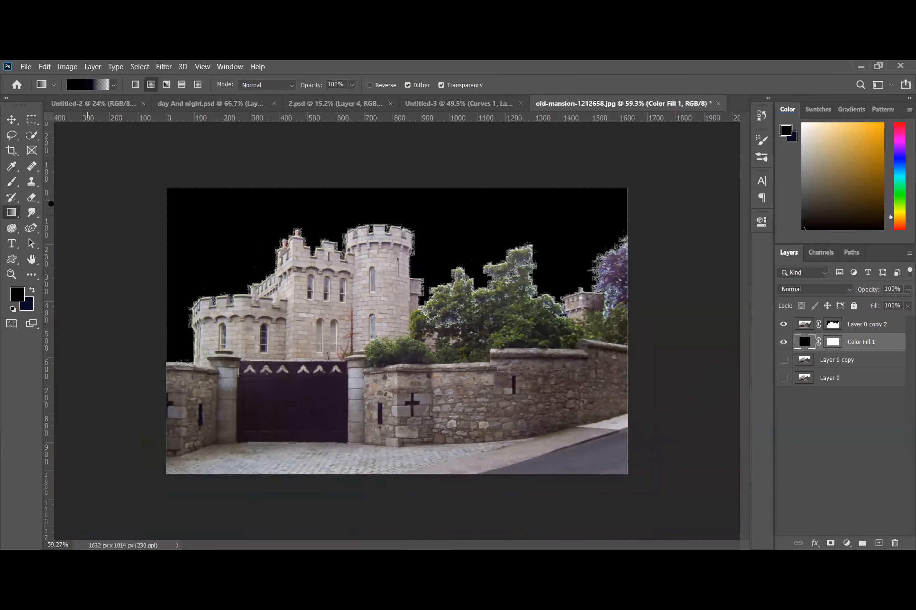
Try a radial gradient from the sky's upper edge on Color Fill 1's mask, and undo it
{"action": "left_click", "coordinate": [15, 213]}
{"action": "left_click", "coordinate": [15, 212]}
{"action": "left_click", "coordinate": [832, 342]}
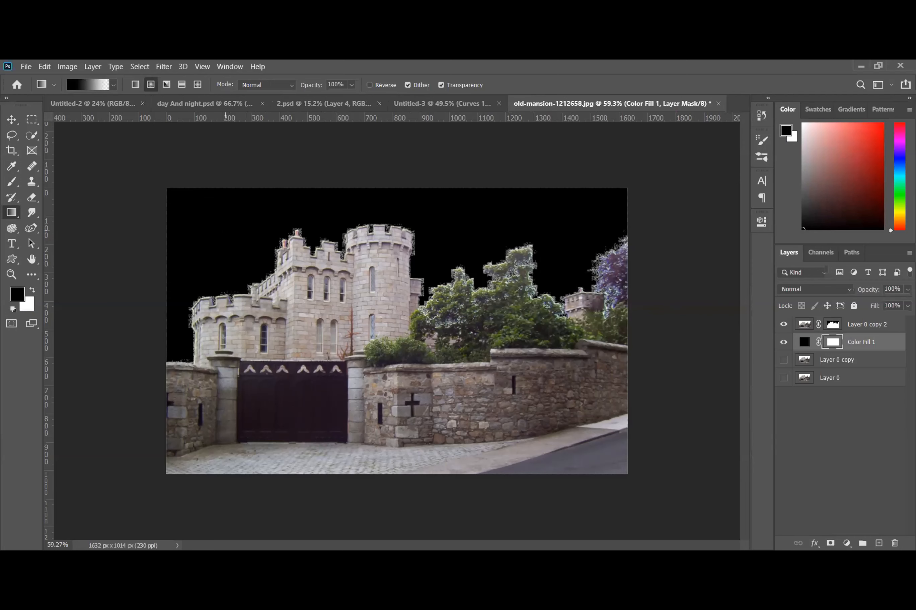
{"action": "left_click_drag", "start_coordinate": [420, 189], "coordinate": [418, 345]}
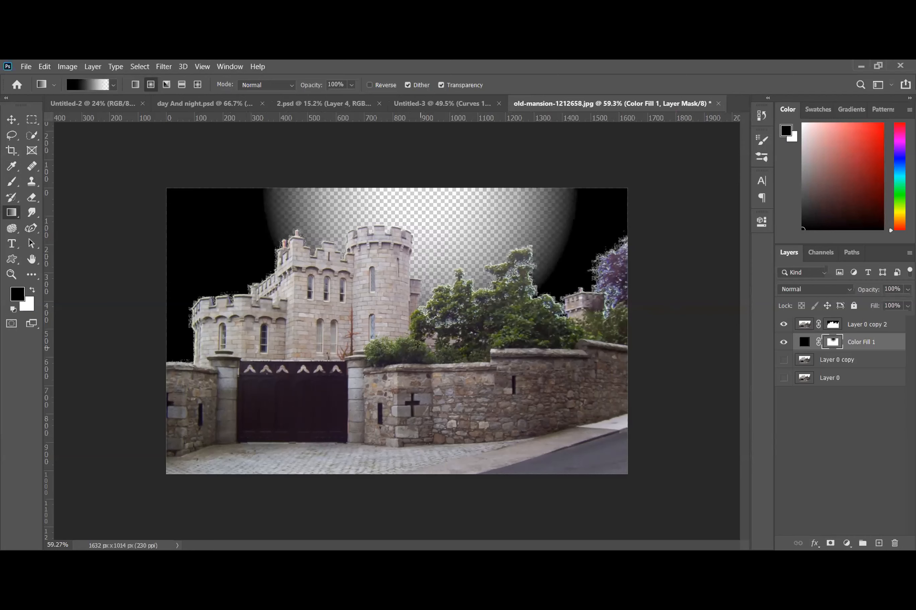
{"action": "key", "text": "ctrl+z"}
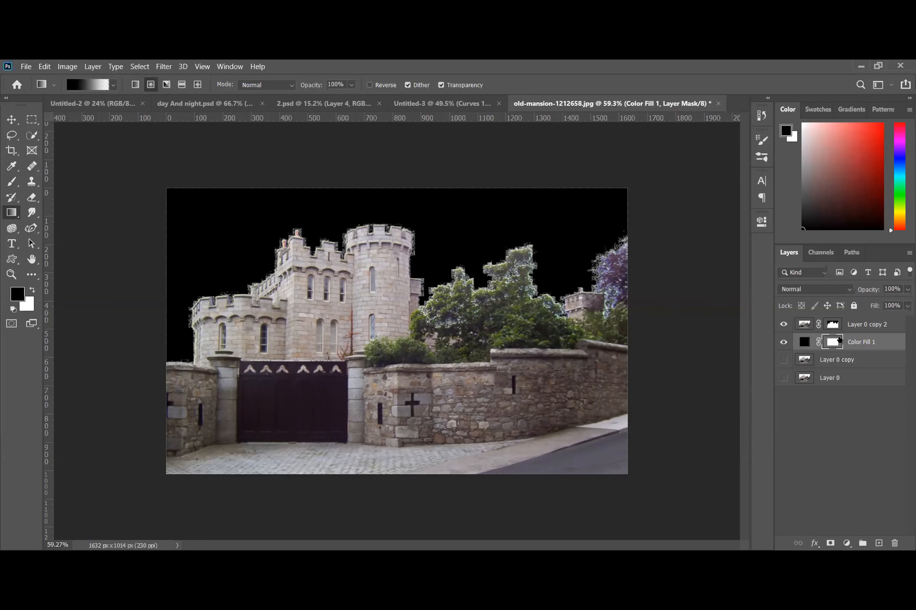
Delete Color Fill 1's layer mask and try to draw a gradient directly on the fill
{"action": "left_click_drag", "start_coordinate": [837, 341], "coordinate": [895, 534]}
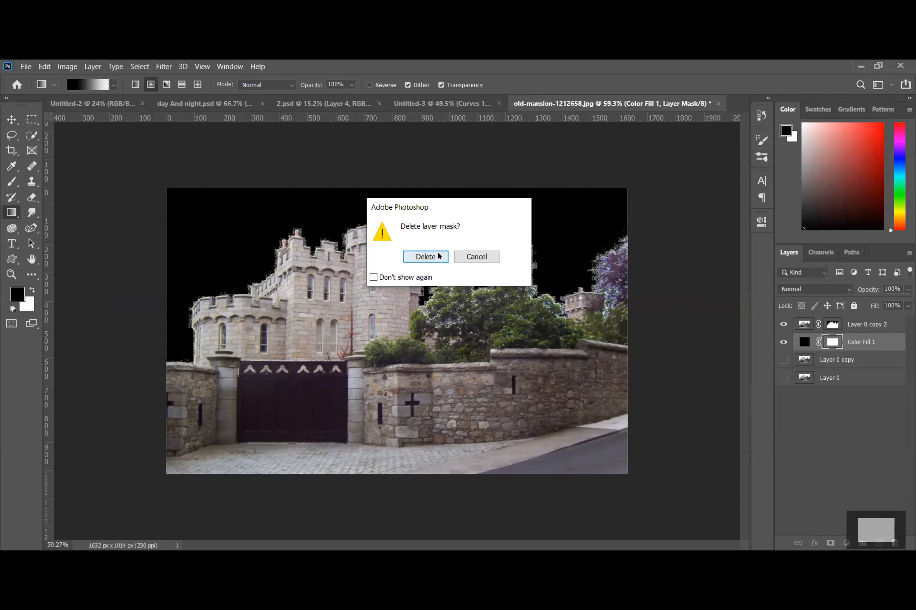
{"action": "key", "text": "Return"}
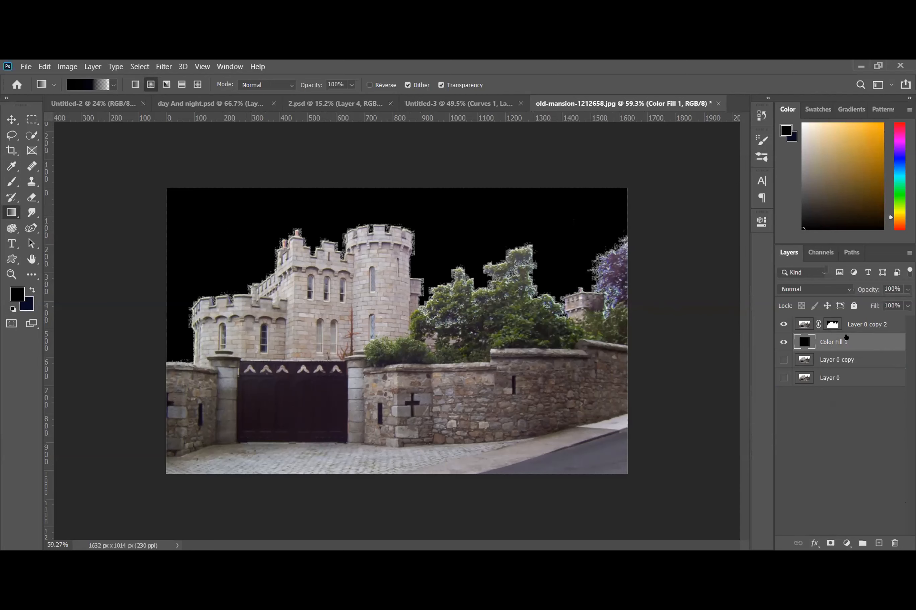
{"action": "left_click", "coordinate": [454, 256]}
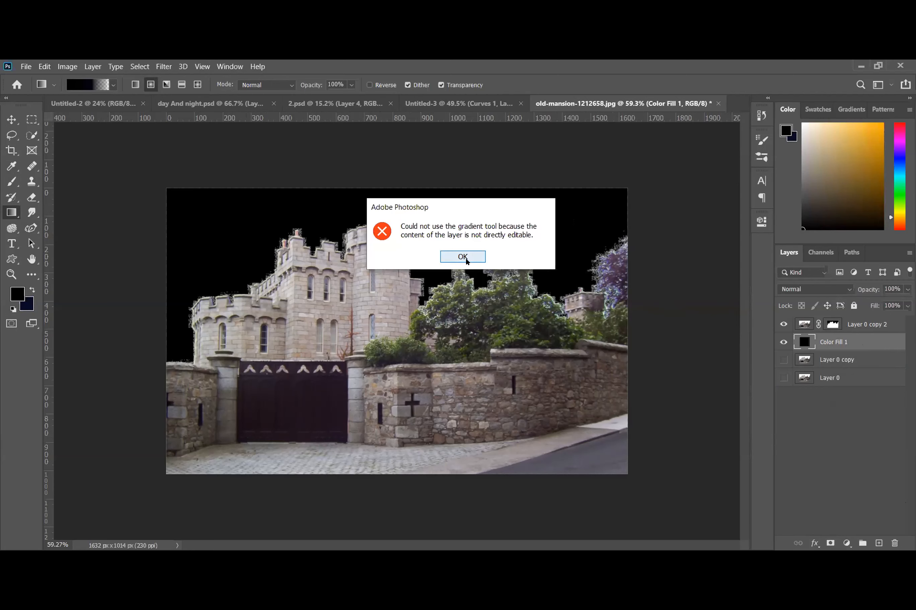
{"action": "left_click", "coordinate": [464, 258]}
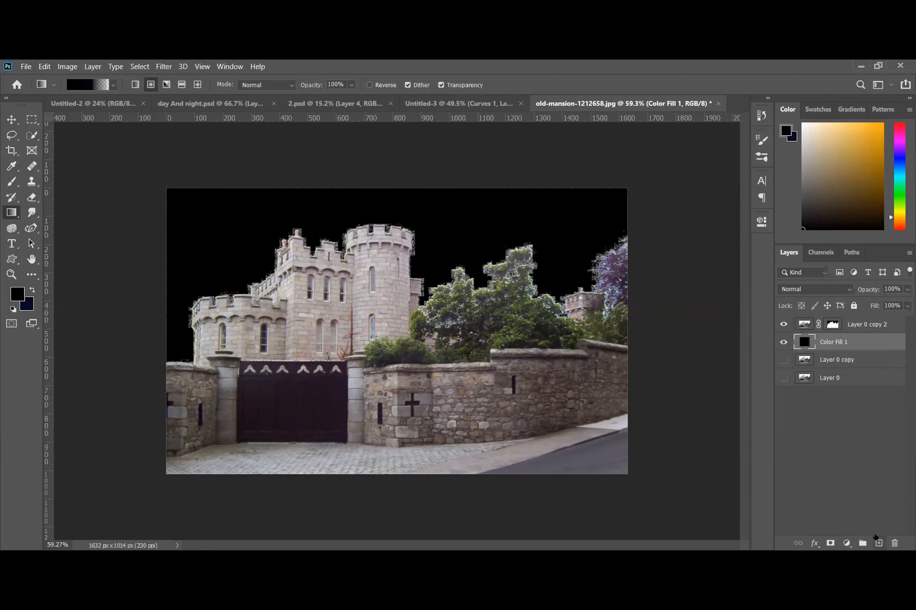
Delete the Color Fill 1 layer and add an empty layer beneath Layer 0 copy 2
{"action": "key", "text": "ctrl+z"}
{"action": "left_click_drag", "start_coordinate": [875, 342], "coordinate": [893, 544]}
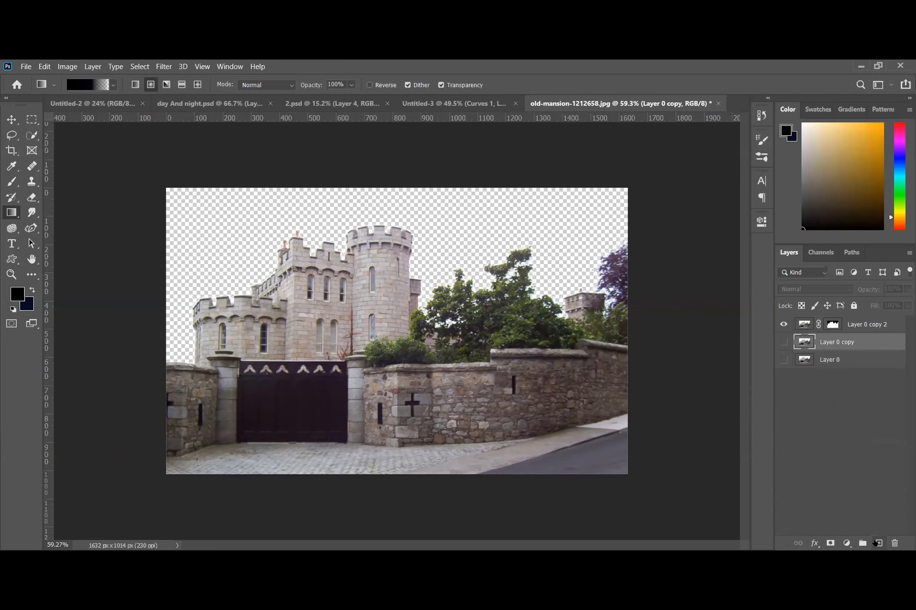
{"action": "left_click", "coordinate": [879, 543]}
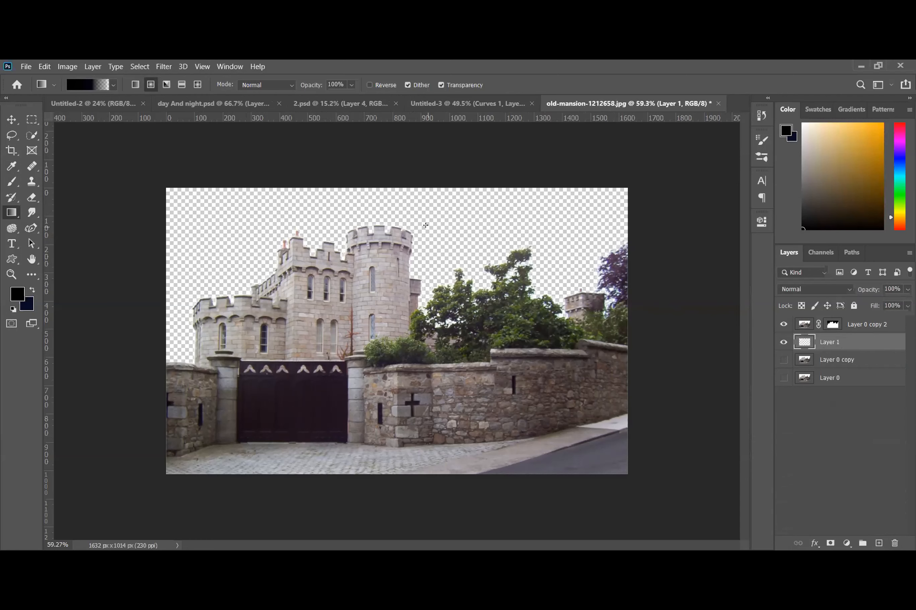
Undo a trial radial gradient and draw a vertical linear black-to-dark-blue gradient from the image's upper edge down to the wall
{"action": "left_click_drag", "start_coordinate": [448, 183], "coordinate": [447, 362]}
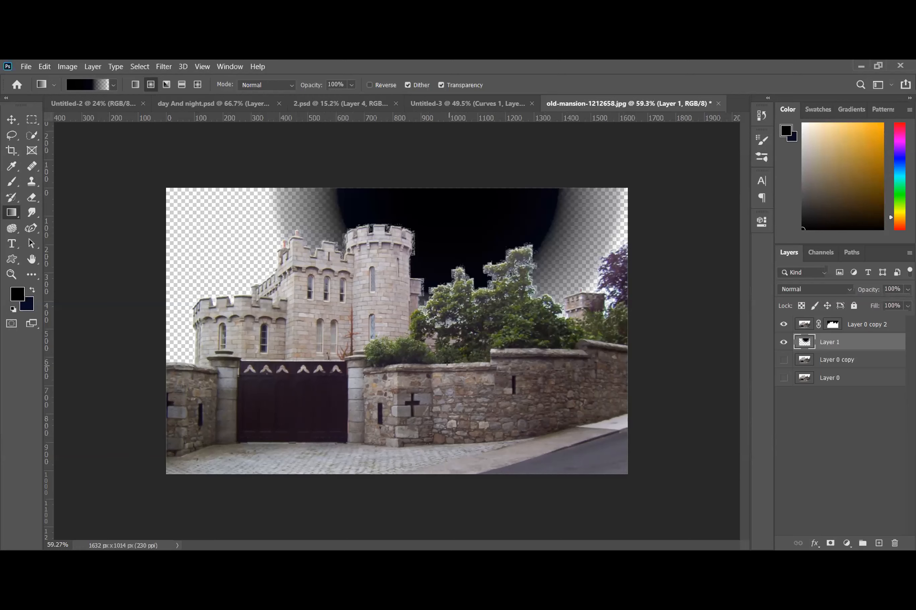
{"action": "key", "text": "ctrl+z"}
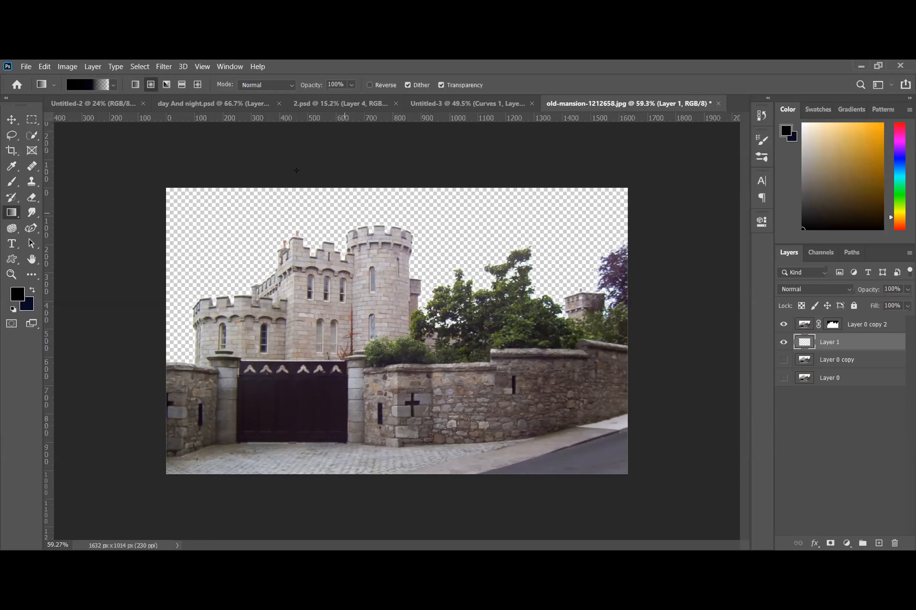
{"action": "left_click", "coordinate": [135, 84]}
{"action": "left_click_drag", "start_coordinate": [454, 187], "coordinate": [453, 366]}
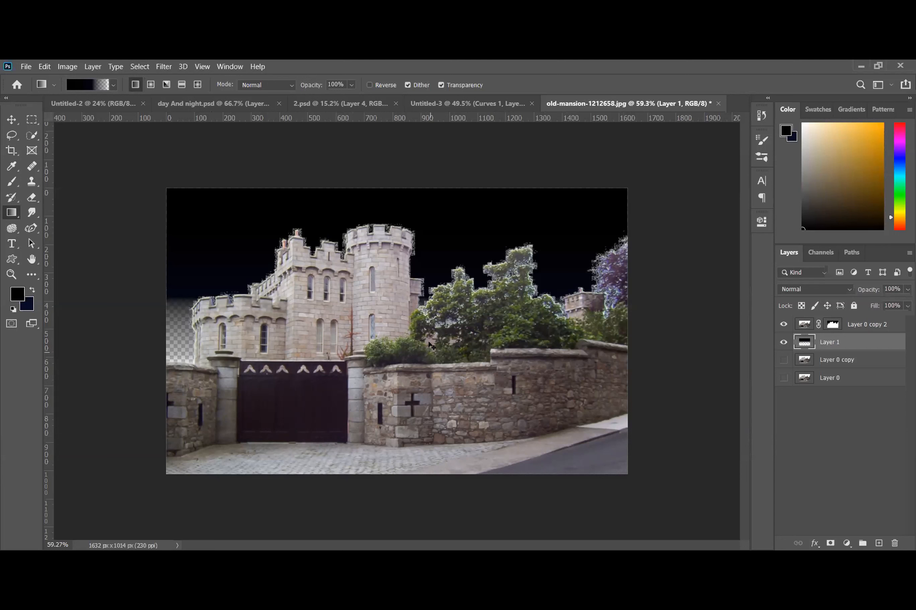
Undo the last gradient and edit the gradient, removing its intermediate opacity stops and setting the black color stop's location to 0%
{"action": "key", "text": "ctrl+z"}
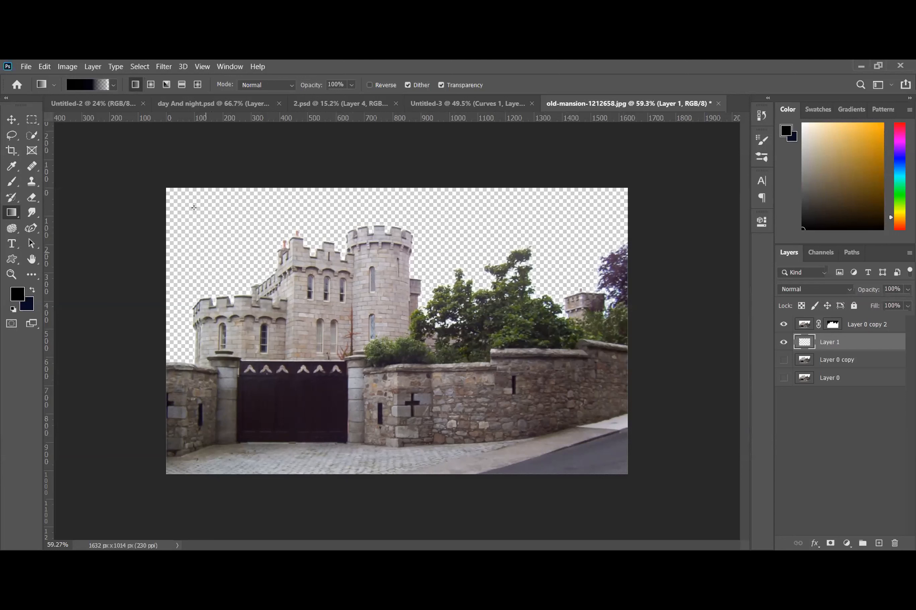
{"action": "left_click", "coordinate": [112, 86]}
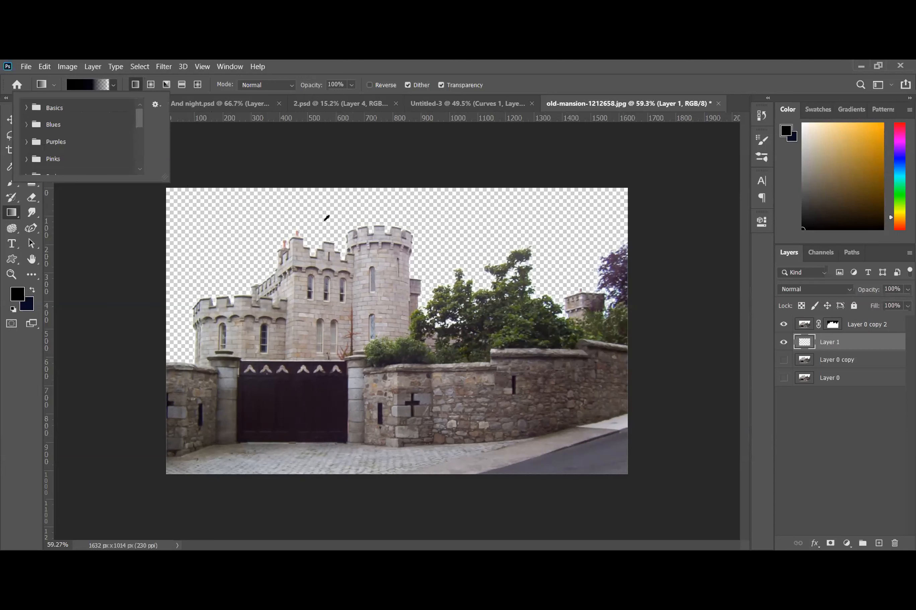
{"action": "left_click", "coordinate": [87, 85]}
{"action": "left_click_drag", "start_coordinate": [439, 300], "coordinate": [444, 256]}
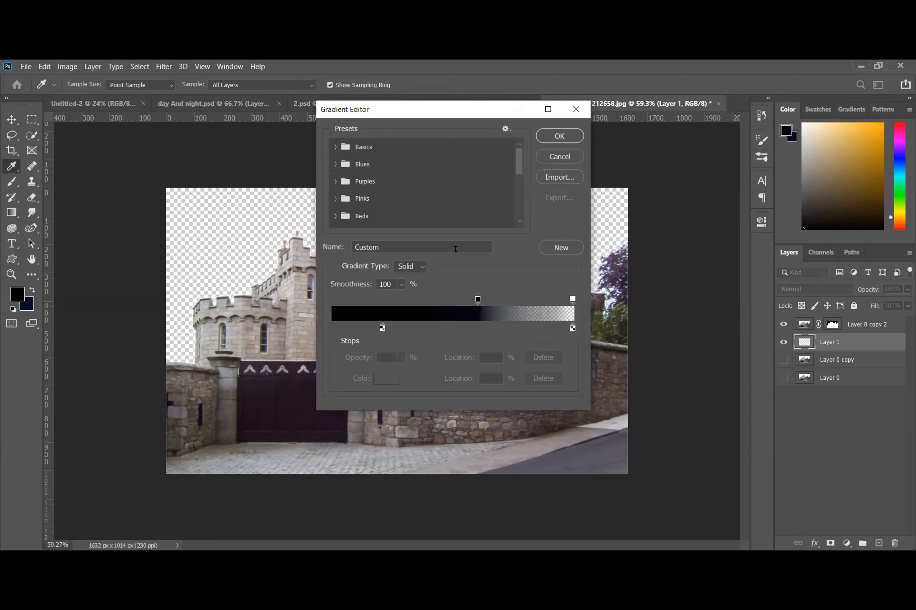
{"action": "left_click_drag", "start_coordinate": [477, 299], "coordinate": [478, 264]}
{"action": "left_click_drag", "start_coordinate": [382, 328], "coordinate": [318, 329]}
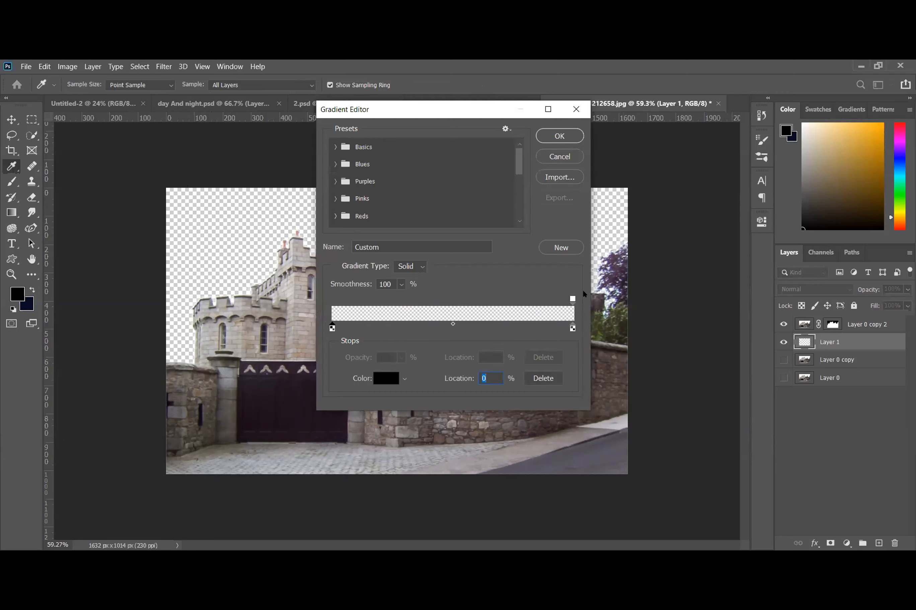
Remove the gradient's transparent end stop and draw a vertical opaque black-to-dark-blue gradient on Layer 1 from the sky's upper edge to the wall
{"action": "left_click", "coordinate": [572, 300]}
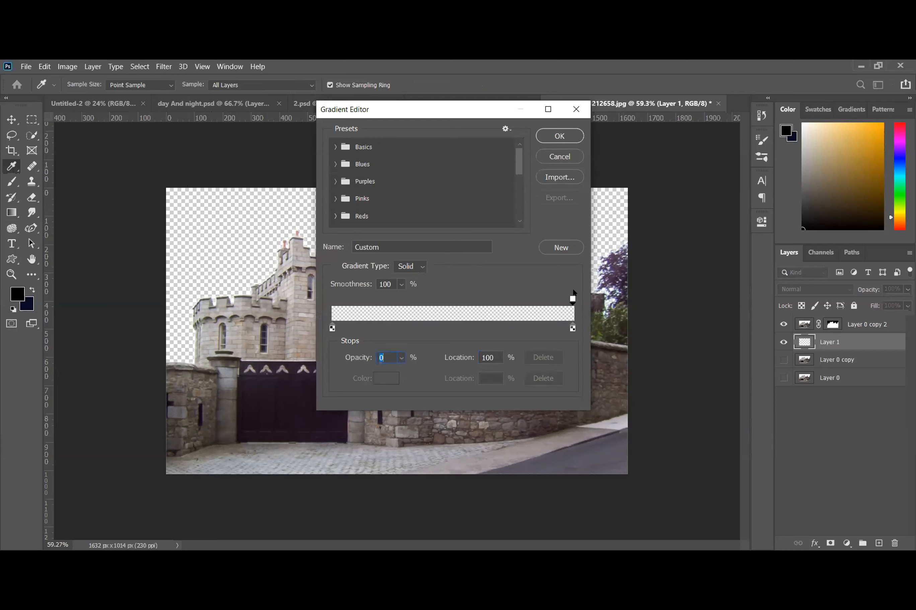
{"action": "left_click_drag", "start_coordinate": [572, 300], "coordinate": [286, 314]}
{"action": "left_click_drag", "start_coordinate": [349, 356], "coordinate": [533, 394]}
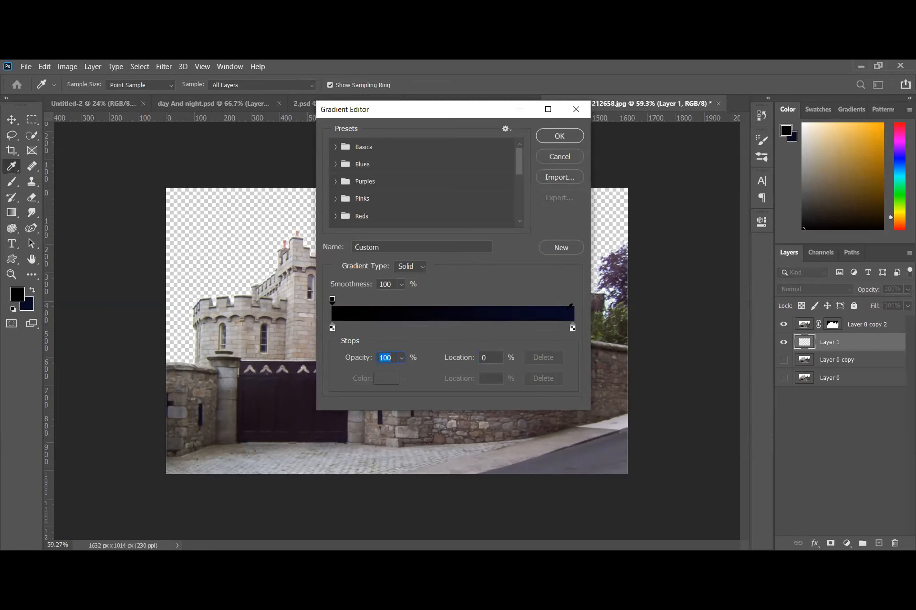
{"action": "left_click_drag", "start_coordinate": [571, 301], "coordinate": [573, 299]}
{"action": "left_click", "coordinate": [559, 136]}
{"action": "left_click_drag", "start_coordinate": [374, 188], "coordinate": [376, 362]}
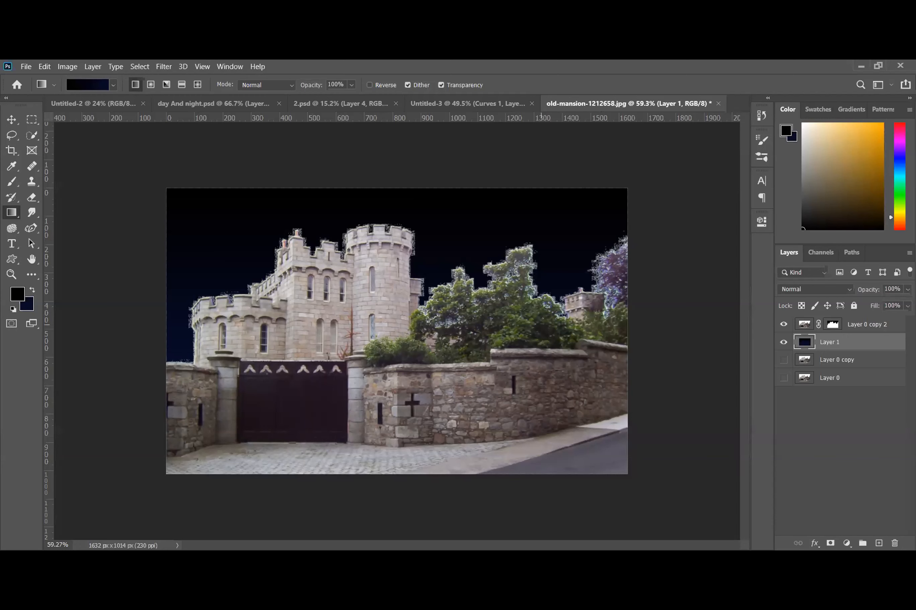
{"action": "key", "text": "ctrl+0"}
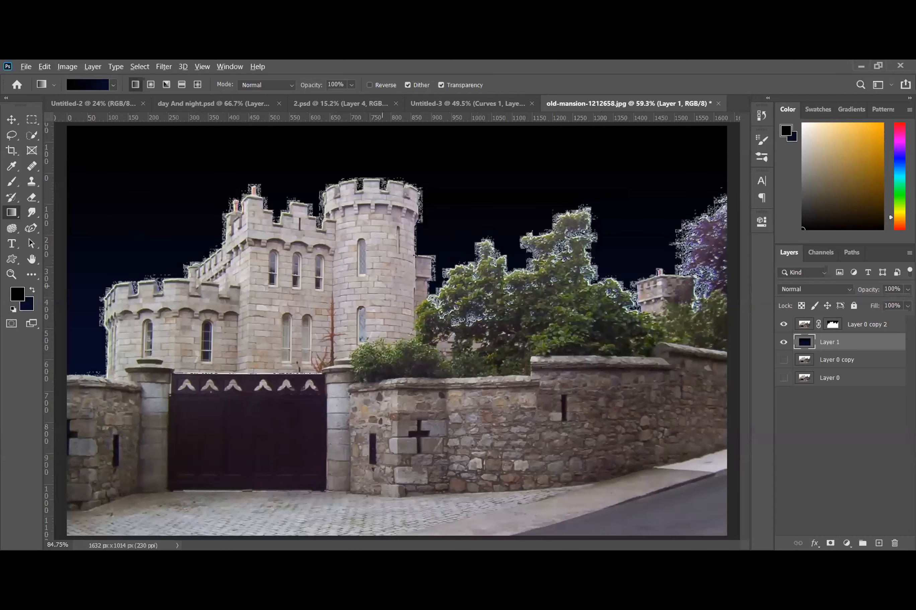
Select Layer 0 copy 2's layer mask and set up a black brush with size 9 and 100% flow
{"action": "scroll", "coordinate": [396, 262], "scroll_direction": "up", "scroll_amount": 7}
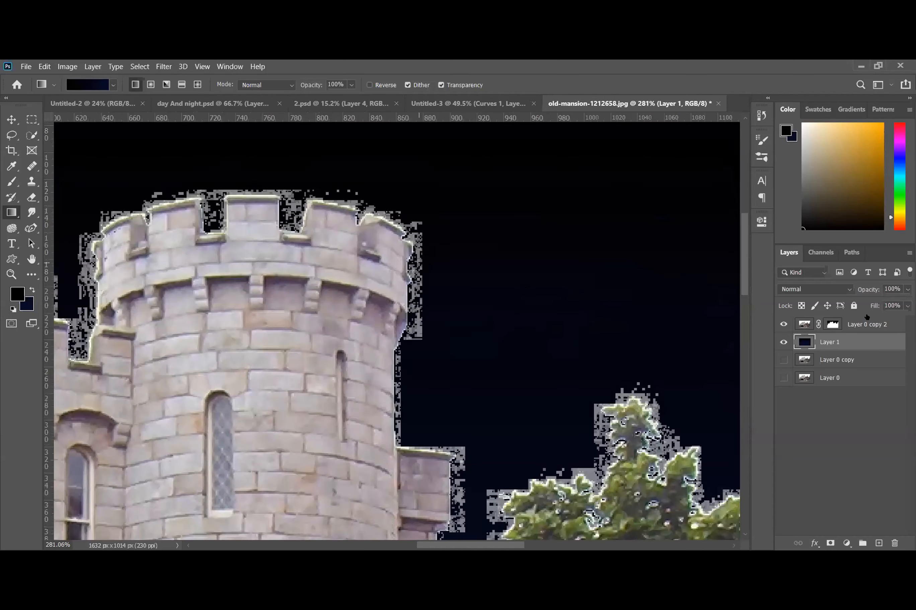
{"action": "left_click", "coordinate": [832, 324]}
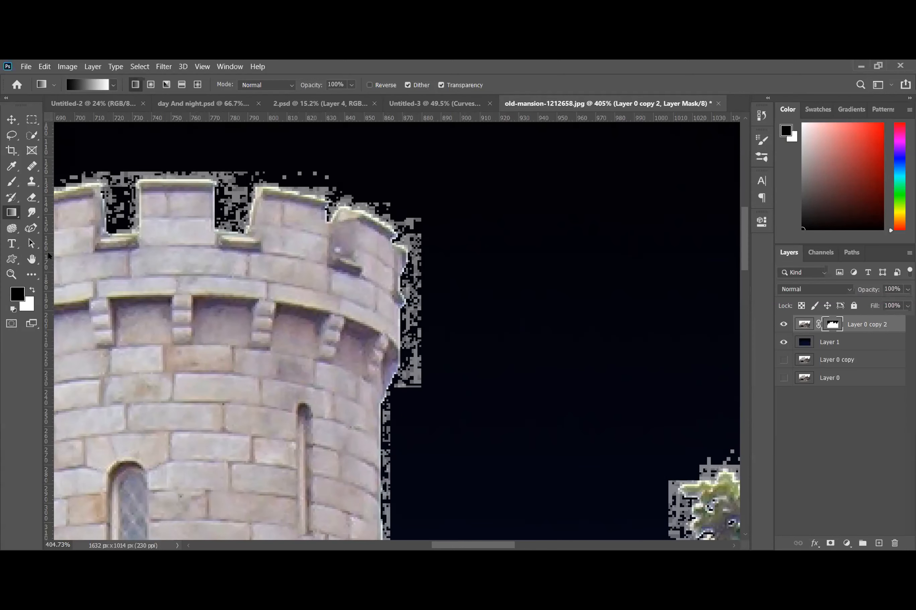
{"action": "left_click", "coordinate": [18, 294]}
{"action": "key", "text": "Return"}
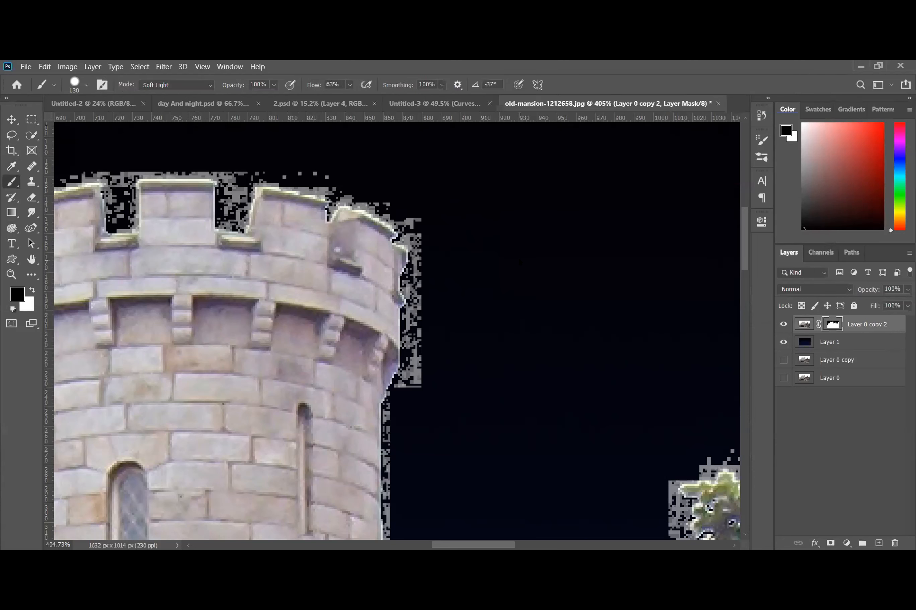
{"action": "key", "text": "bracketleft"}
{"action": "key", "text": "bracketleft"}
{"action": "key", "text": "bracketleft"}
{"action": "key", "text": "bracketleft"}
{"action": "key", "text": "bracketleft"}
{"action": "key", "text": "bracketleft"}
{"action": "key", "text": "bracketleft"}
{"action": "key", "text": "bracketleft"}
{"action": "key", "text": "bracketleft"}
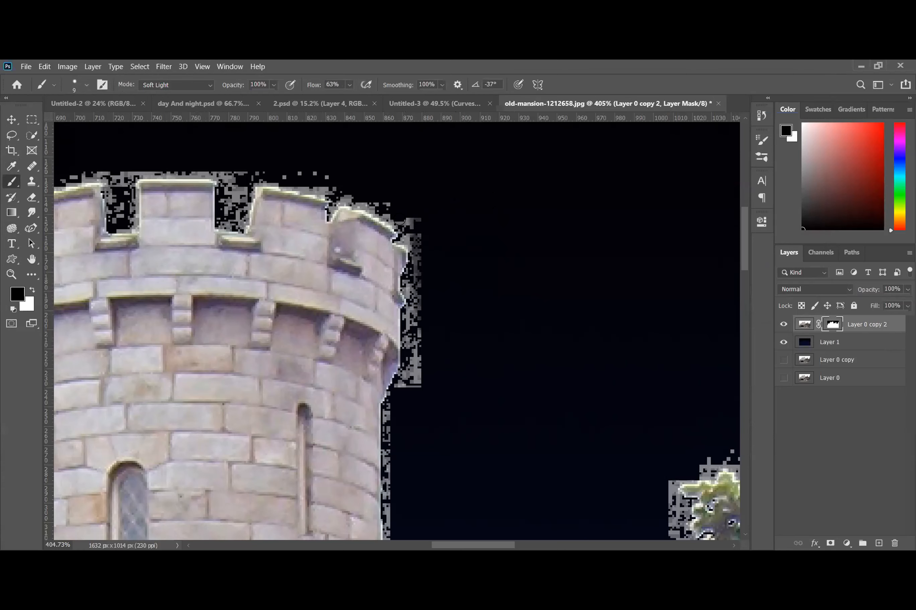
{"action": "left_click_drag", "start_coordinate": [310, 81], "coordinate": [331, 81]}
Paint black on the mask over the pixelated fringe along the round tower's right edge, adjusting the brush tip between strokes
{"action": "mouse_move", "coordinate": [416, 248]}
{"action": "left_mouse_down"}
{"action": "mouse_move", "coordinate": [413, 390]}
{"action": "mouse_move", "coordinate": [415, 368]}
{"action": "left_mouse_up"}
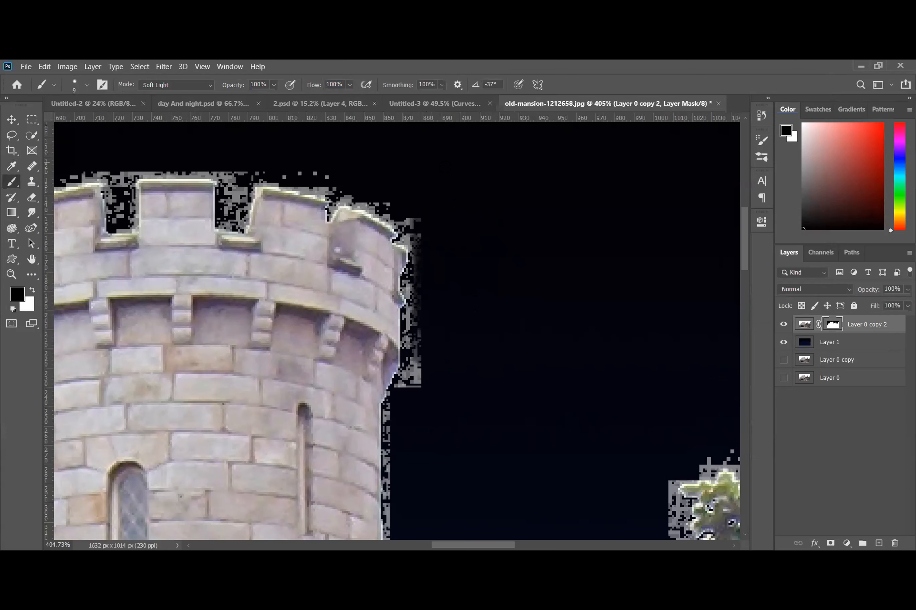
{"action": "scroll", "coordinate": [335, 236], "scroll_direction": "up", "scroll_amount": 2}
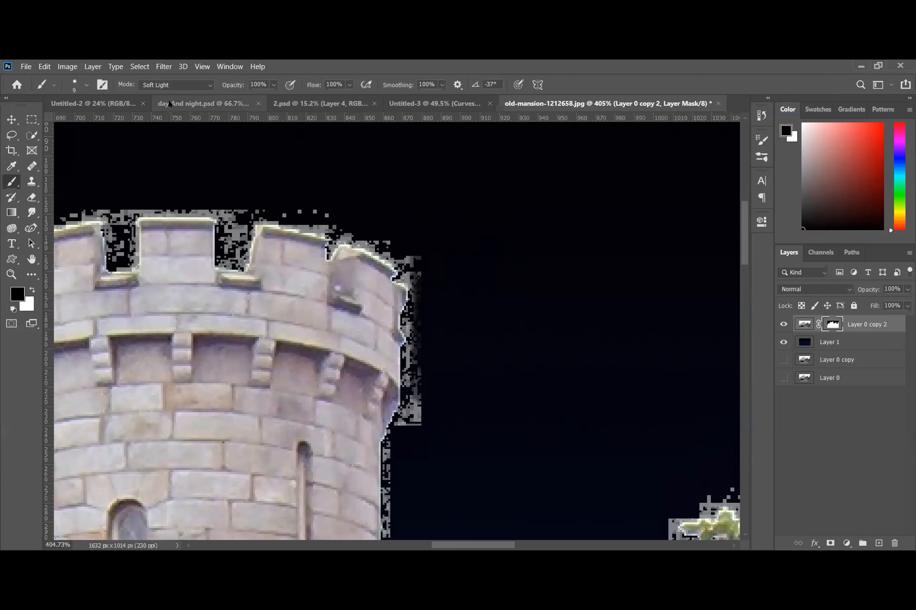
{"action": "left_click", "coordinate": [87, 85]}
{"action": "left_click_drag", "start_coordinate": [69, 122], "coordinate": [78, 125]}
{"action": "left_click_drag", "start_coordinate": [127, 151], "coordinate": [135, 151]}
{"action": "mouse_move", "coordinate": [434, 263]}
{"action": "left_mouse_down"}
{"action": "mouse_move", "coordinate": [431, 417]}
{"action": "mouse_move", "coordinate": [430, 380]}
{"action": "mouse_move", "coordinate": [416, 400]}
{"action": "mouse_move", "coordinate": [409, 384]}
{"action": "mouse_move", "coordinate": [398, 409]}
{"action": "mouse_move", "coordinate": [414, 417]}
{"action": "left_mouse_up"}
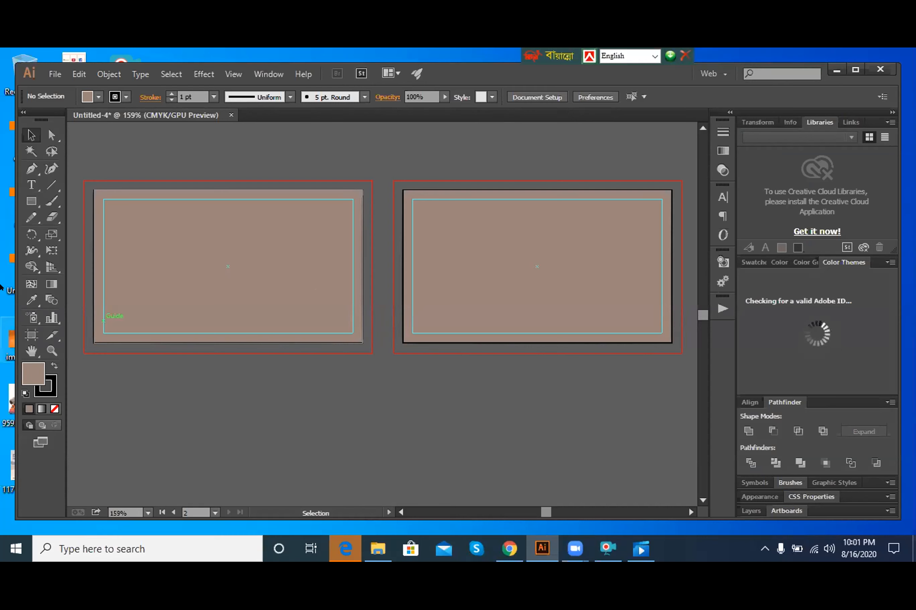
{"action": "left_click", "coordinate": [51, 135]}
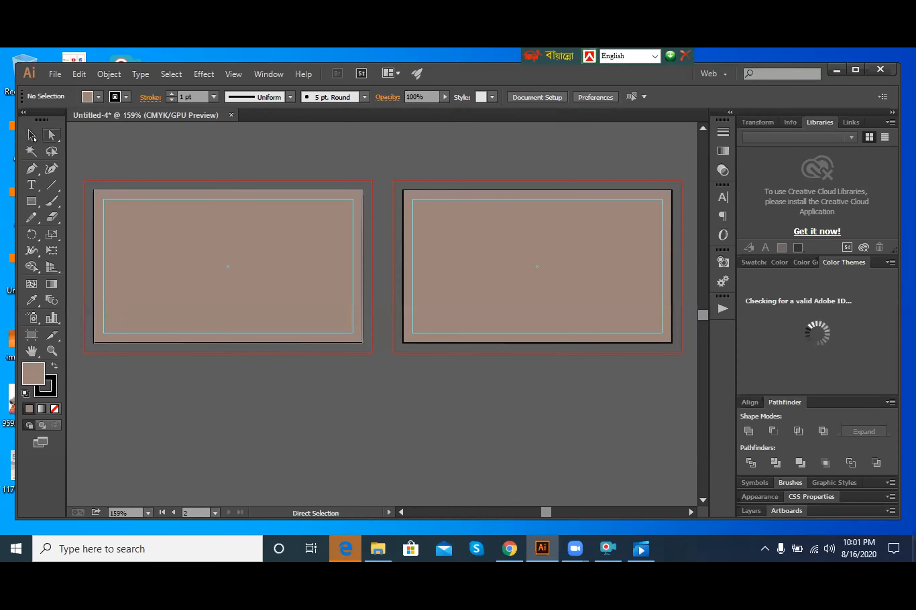
{"action": "left_click", "coordinate": [31, 135]}
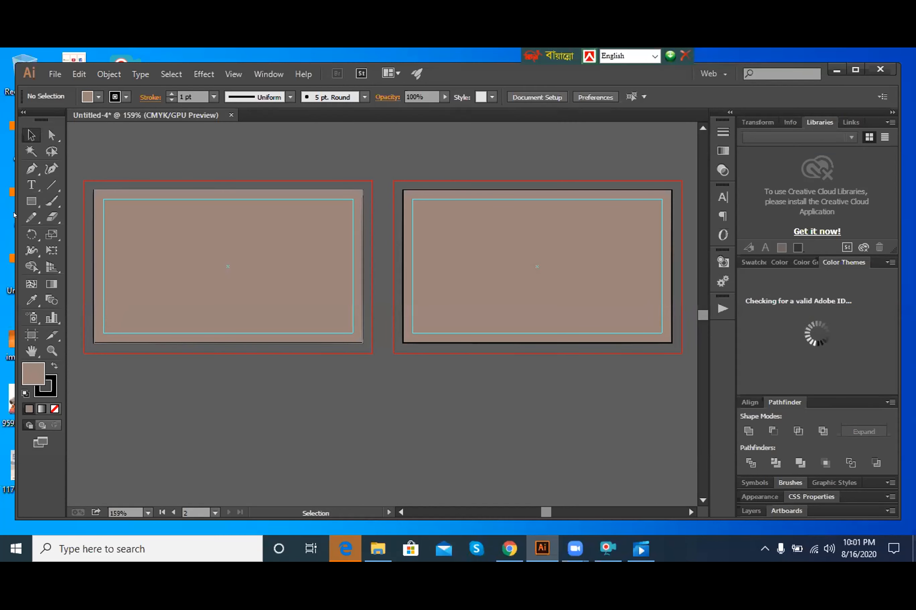
{"action": "key", "text": "t"}
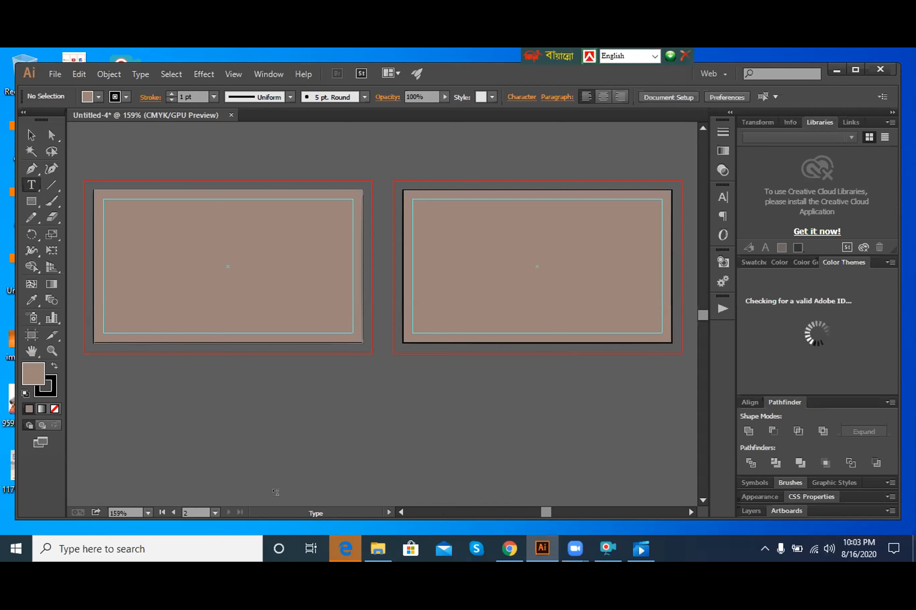
{"action": "mouse_move", "coordinate": [614, 547]}
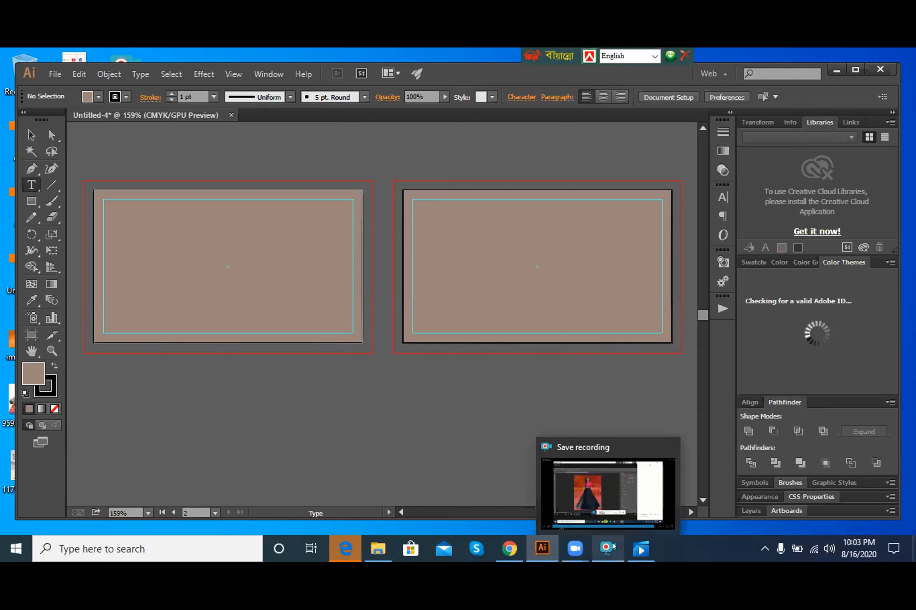
{"action": "left_click", "coordinate": [594, 515]}
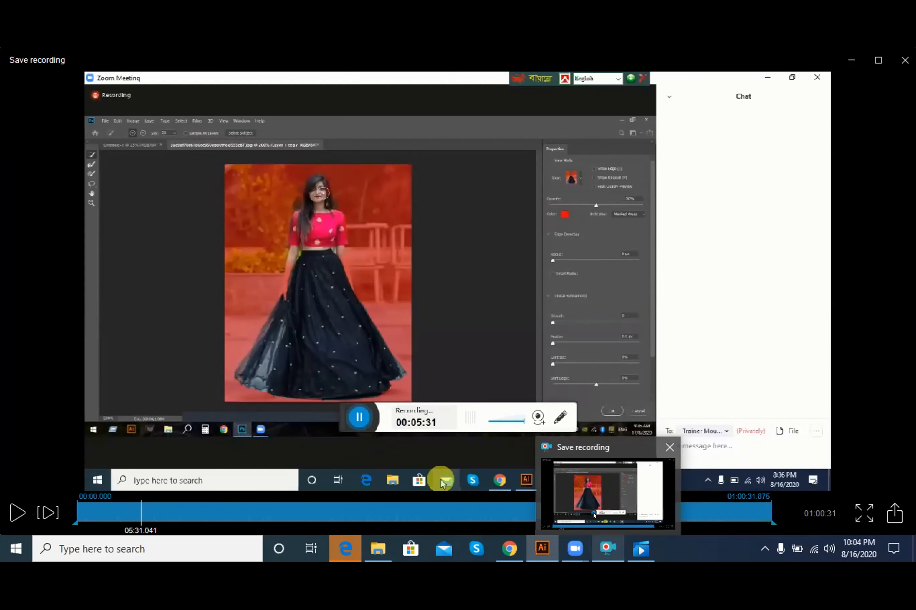
{"action": "left_click", "coordinate": [544, 554]}
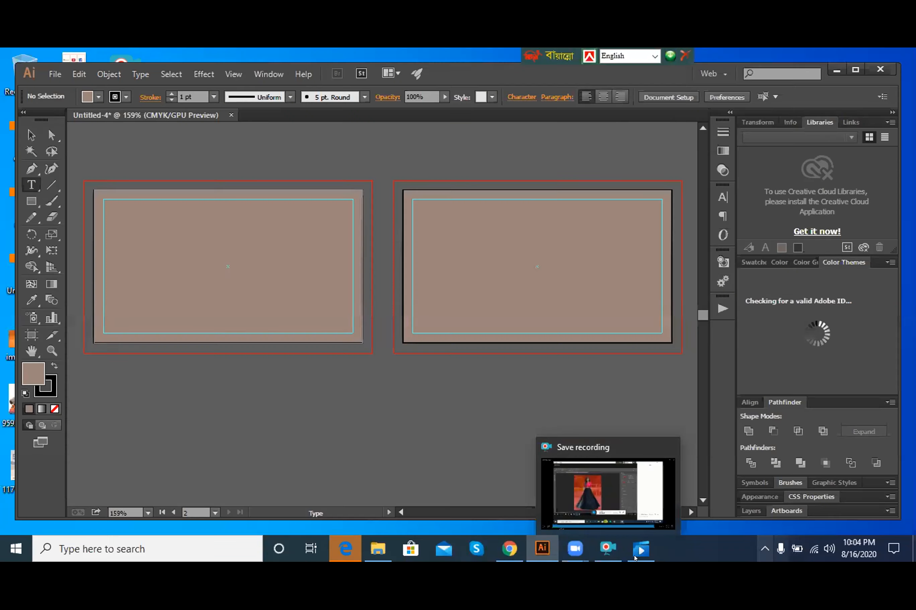
{"action": "mouse_move", "coordinate": [540, 555]}
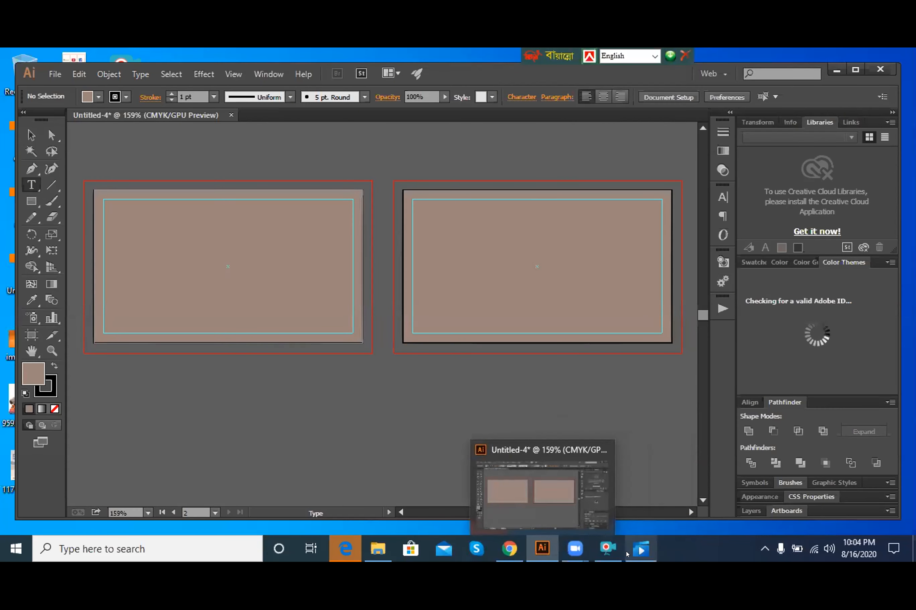
{"action": "mouse_move", "coordinate": [635, 555]}
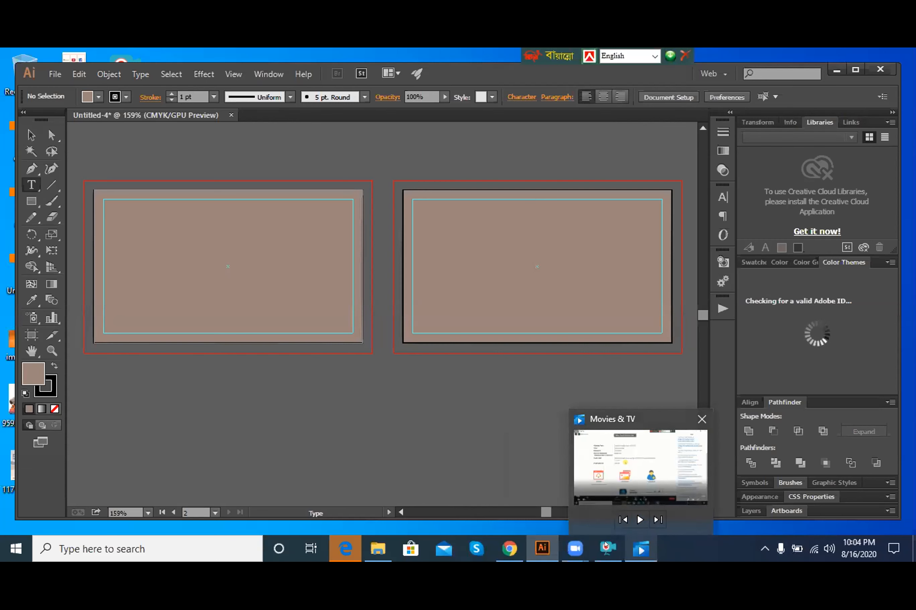
{"action": "mouse_move", "coordinate": [605, 545]}
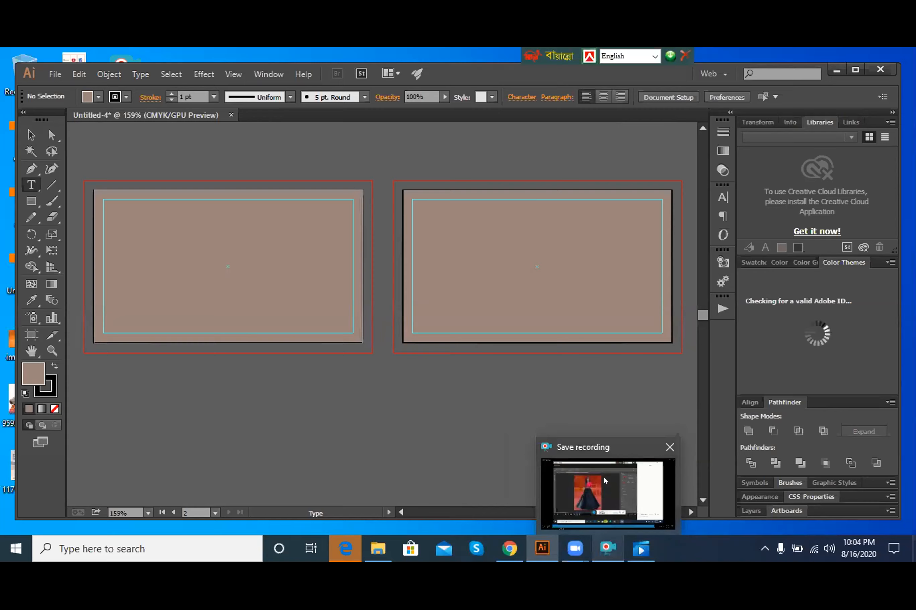
{"action": "mouse_move", "coordinate": [605, 481]}
{"action": "left_click", "coordinate": [538, 547]}
{"action": "left_click", "coordinate": [538, 548]}
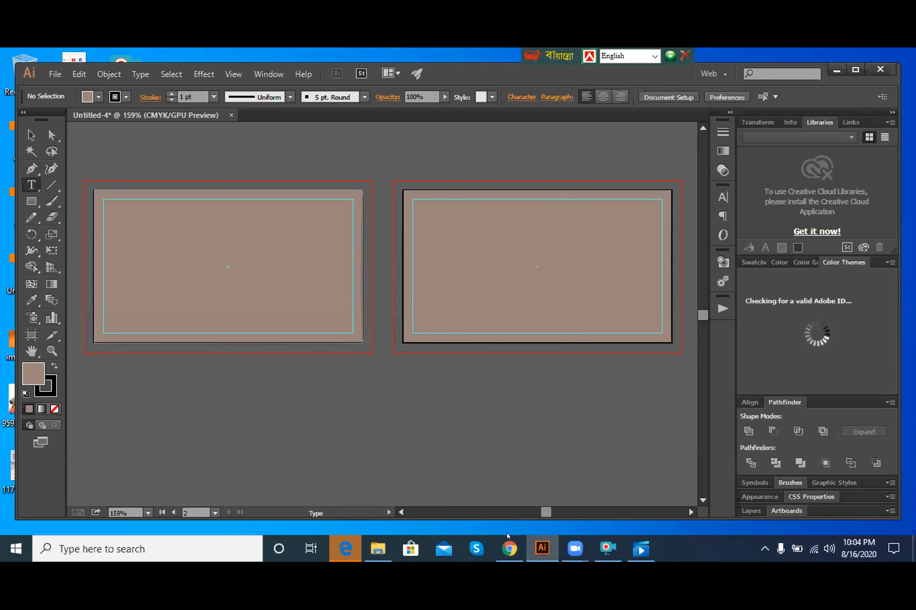
{"action": "left_click", "coordinate": [56, 74]}
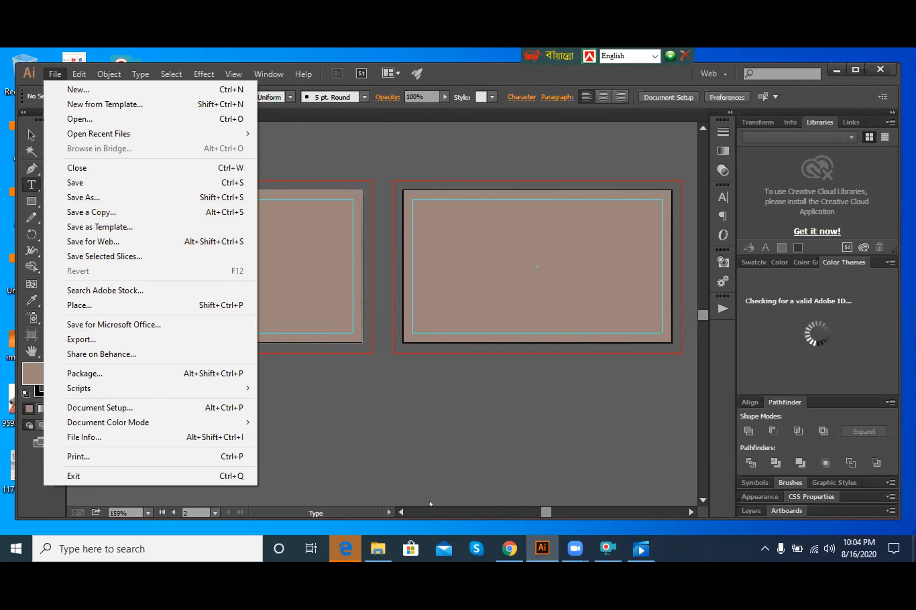
{"action": "left_click", "coordinate": [430, 504]}
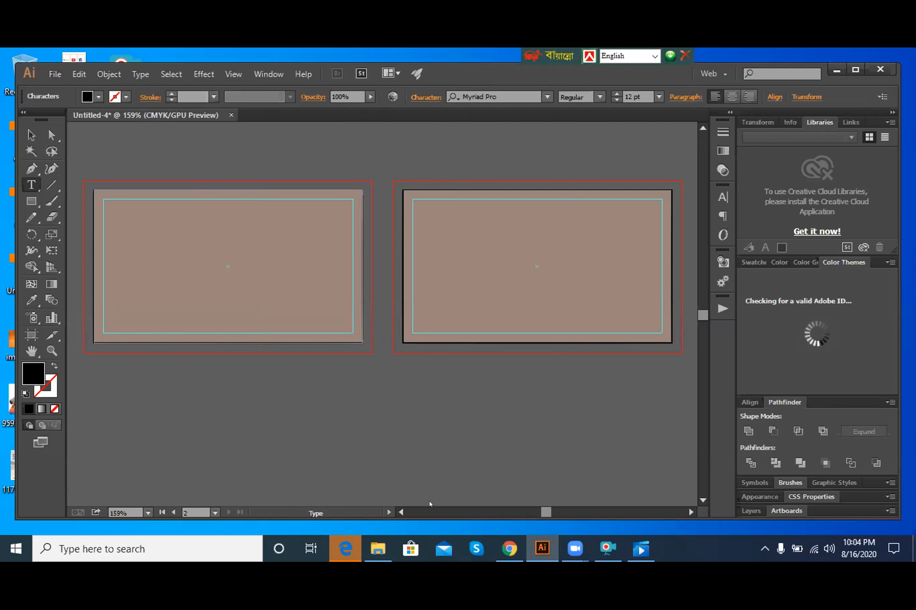
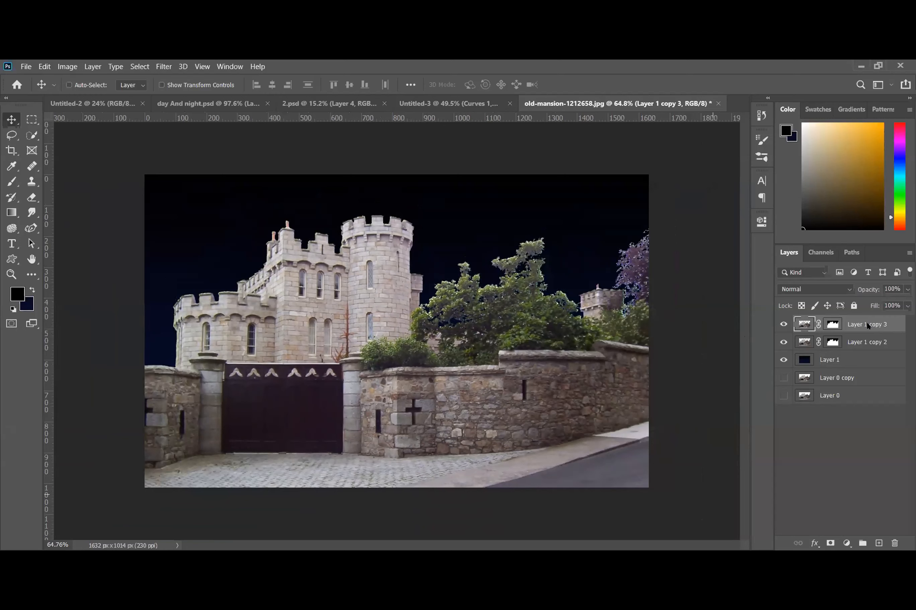
Select Layer 1 copy 3's layer mask and add a Levels adjustment layer above that layer
{"action": "right_click", "coordinate": [892, 324]}
{"action": "key", "text": "Escape"}
{"action": "left_click", "coordinate": [837, 329]}
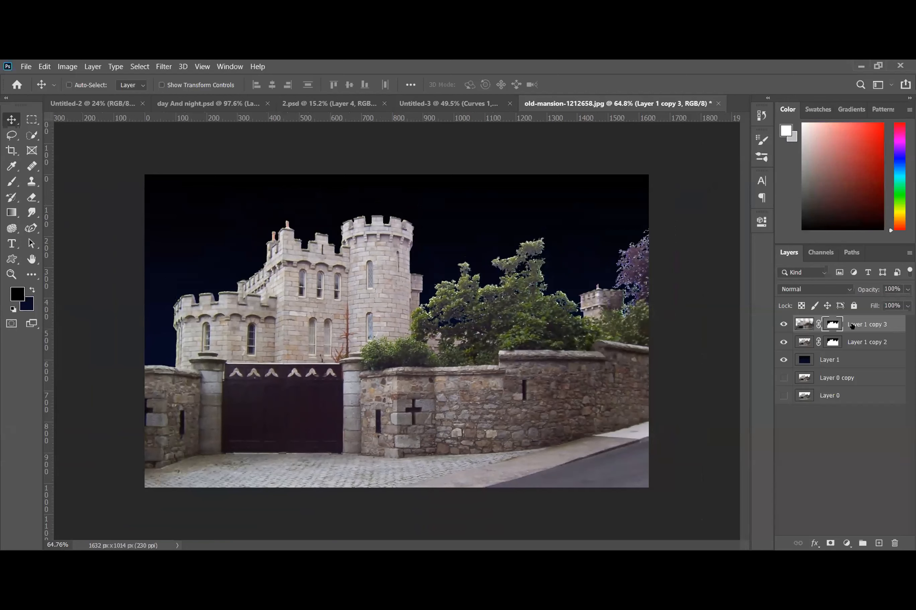
{"action": "left_click", "coordinate": [895, 325]}
{"action": "left_click", "coordinate": [836, 325]}
{"action": "left_click", "coordinate": [847, 543]}
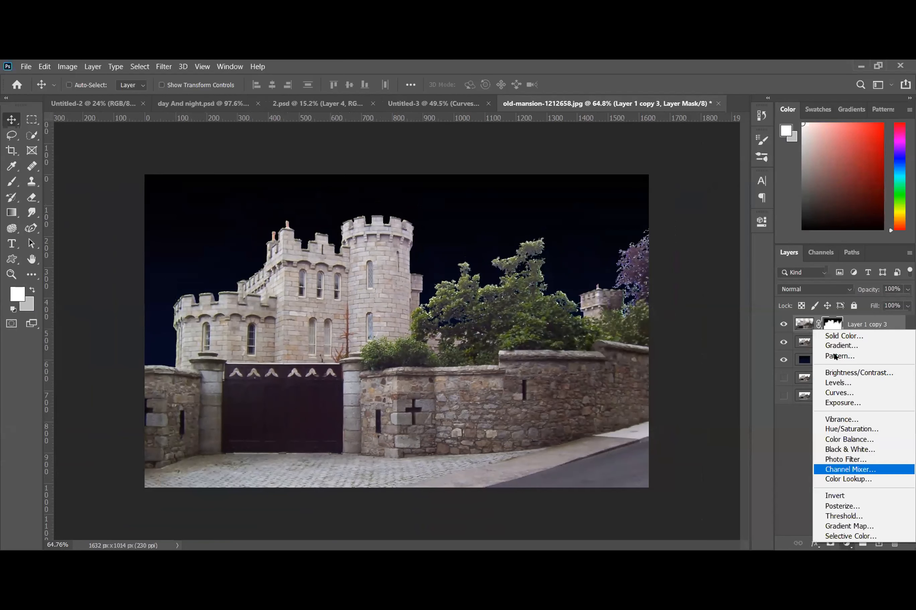
{"action": "left_click", "coordinate": [843, 384]}
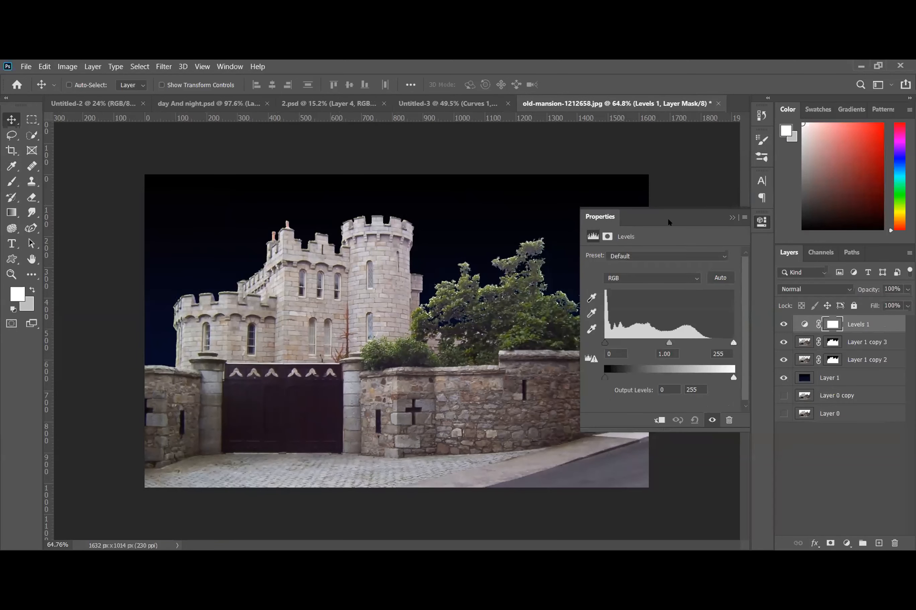
Darken the castle scene in the Levels adjustment by setting the shadow input to 112 and the midtone value to 0.73
{"action": "left_click_drag", "start_coordinate": [669, 216], "coordinate": [713, 74]}
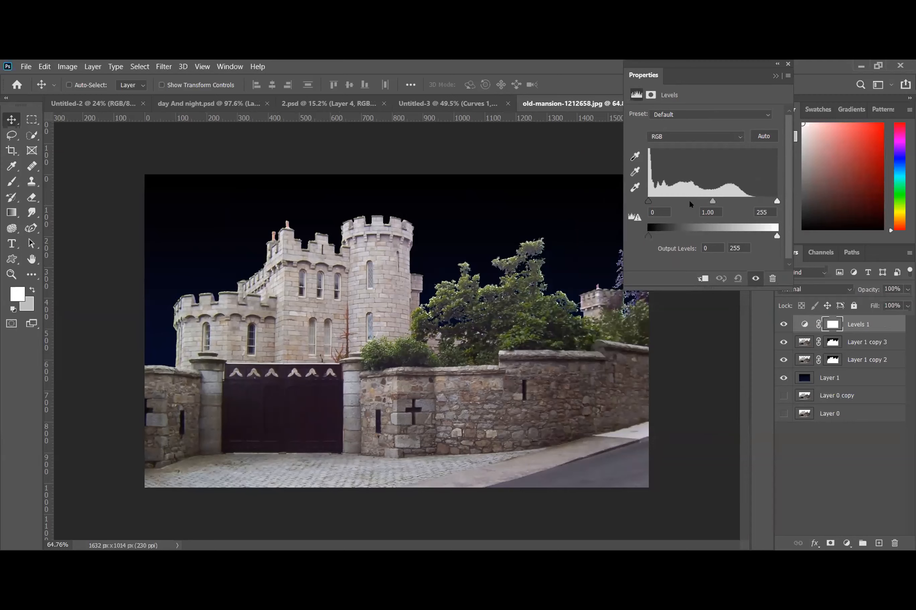
{"action": "left_click_drag", "start_coordinate": [648, 201], "coordinate": [745, 200]}
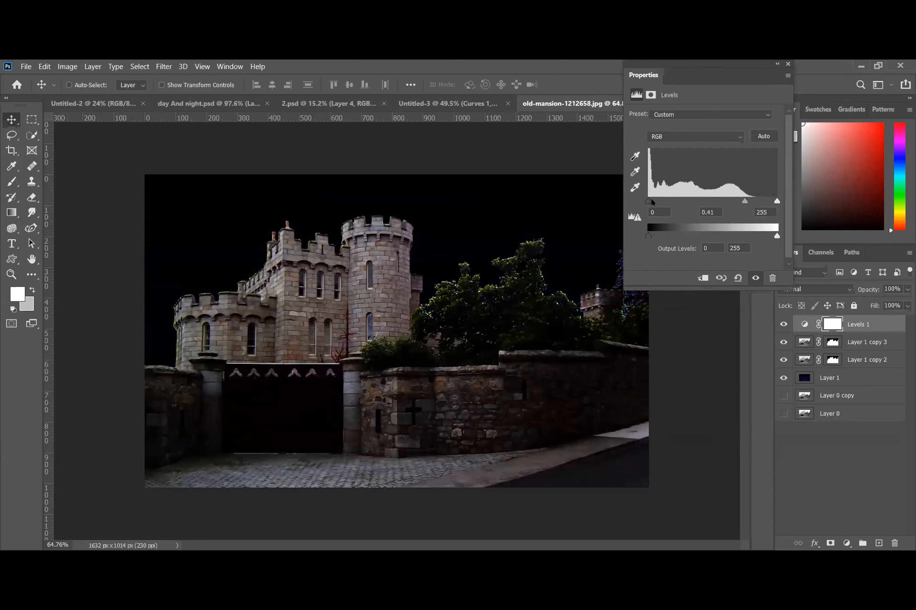
{"action": "left_click_drag", "start_coordinate": [649, 198], "coordinate": [685, 202]}
{"action": "left_click_drag", "start_coordinate": [751, 202], "coordinate": [742, 202]}
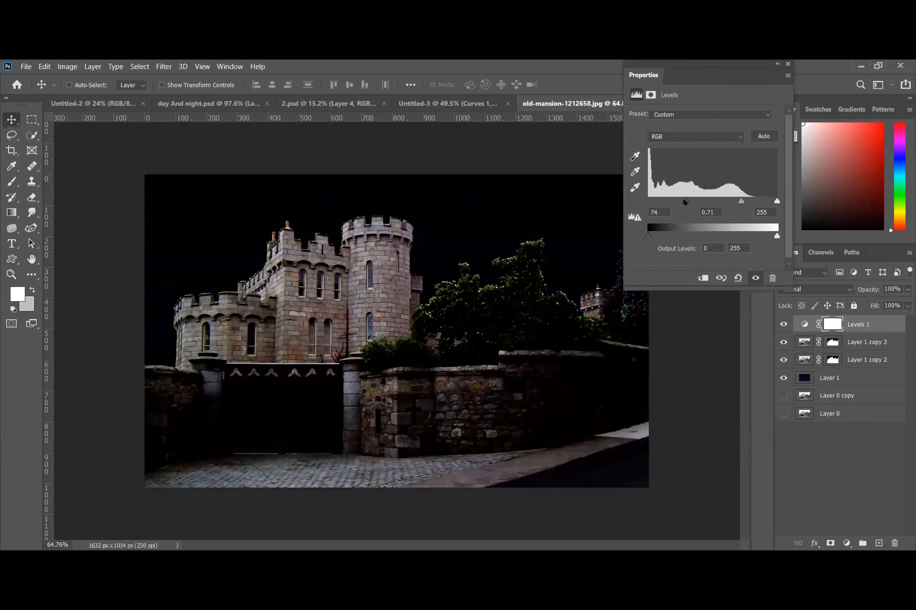
{"action": "left_click_drag", "start_coordinate": [688, 200], "coordinate": [703, 202]}
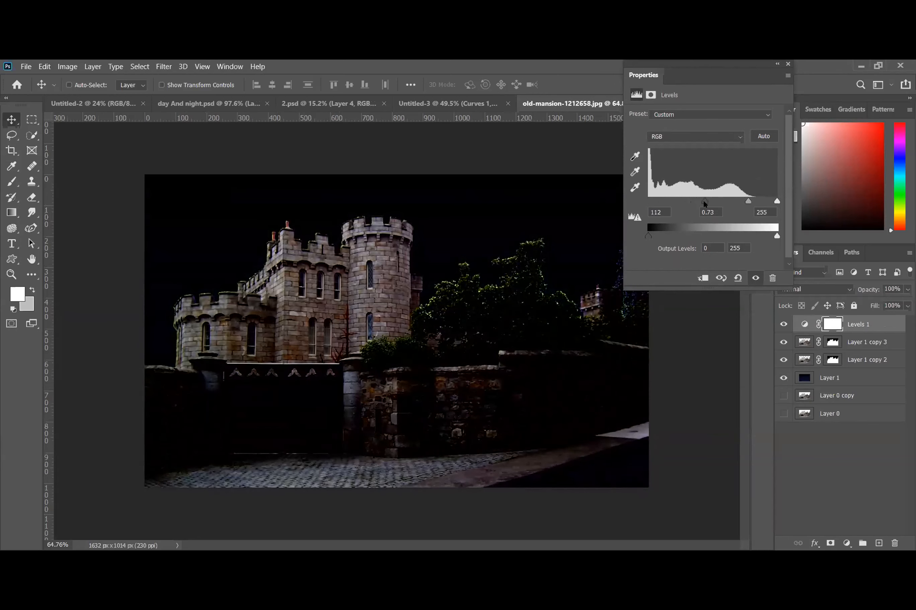
Try raising the Levels shadow input to 136, and delete the Levels 1 adjustment layer
{"action": "left_click_drag", "start_coordinate": [703, 200], "coordinate": [716, 200]}
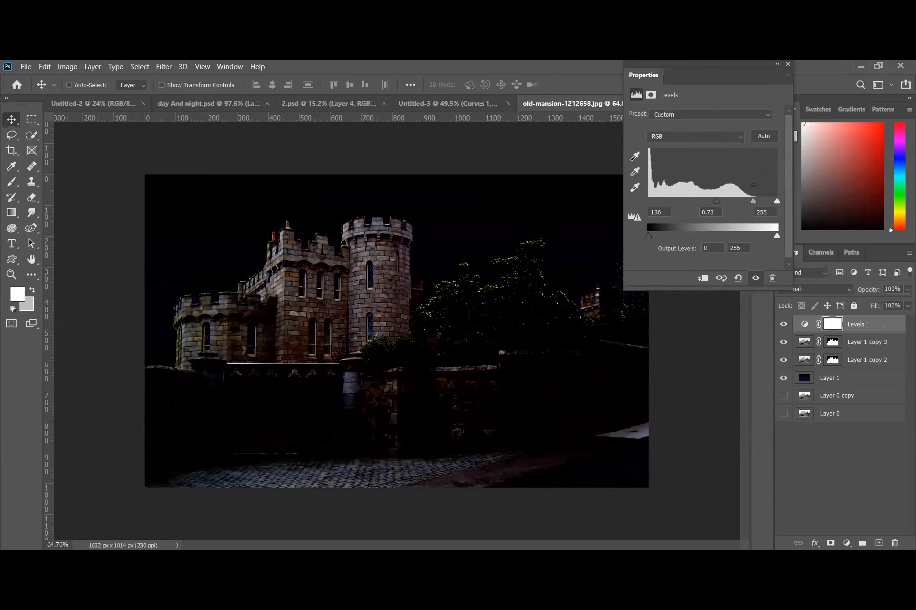
{"action": "left_click", "coordinate": [788, 64]}
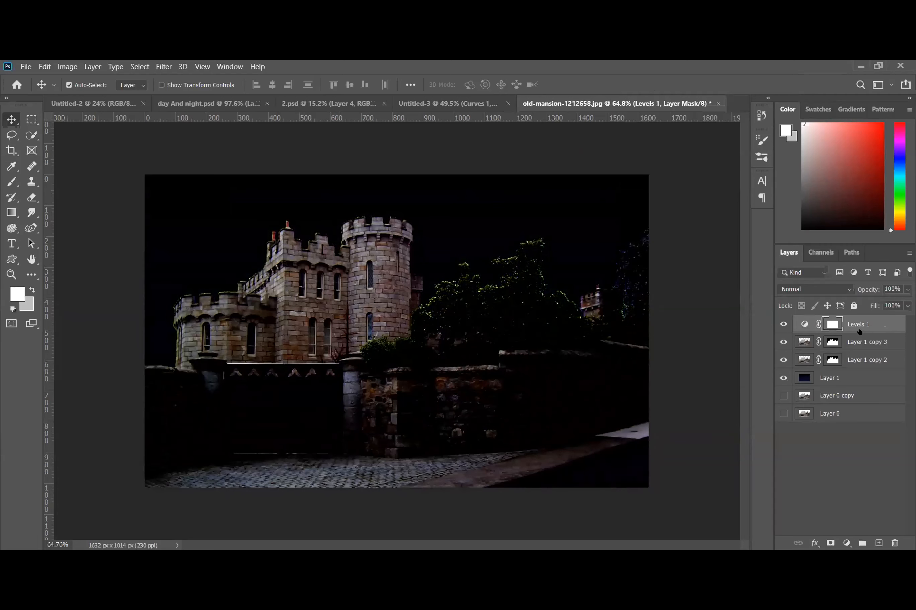
{"action": "key", "text": "Delete"}
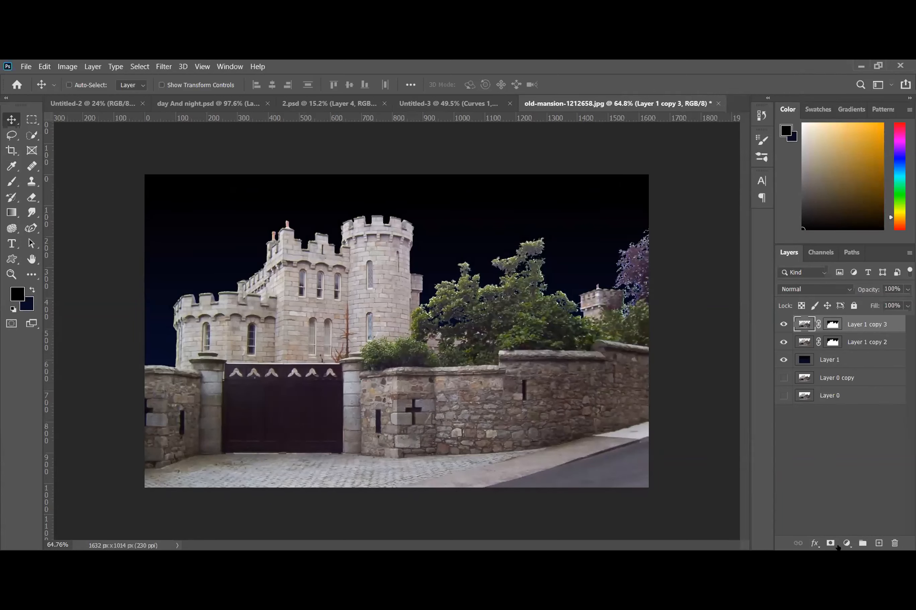
Try a Color Balance adjustment layer that shifts the midtones toward cyan and blue, and remove it again
{"action": "left_click", "coordinate": [846, 544]}
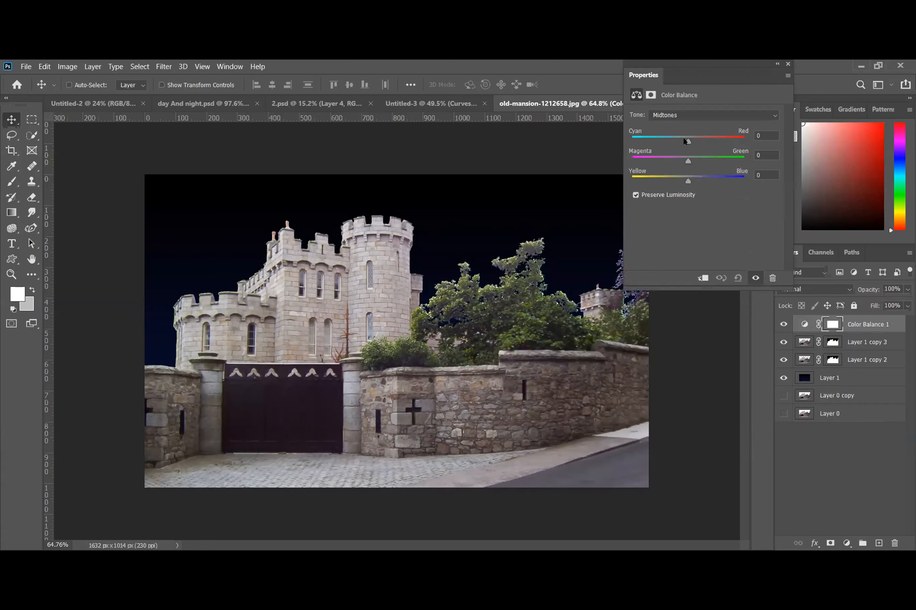
{"action": "left_click_drag", "start_coordinate": [685, 139], "coordinate": [665, 141]}
{"action": "left_click_drag", "start_coordinate": [689, 182], "coordinate": [711, 183]}
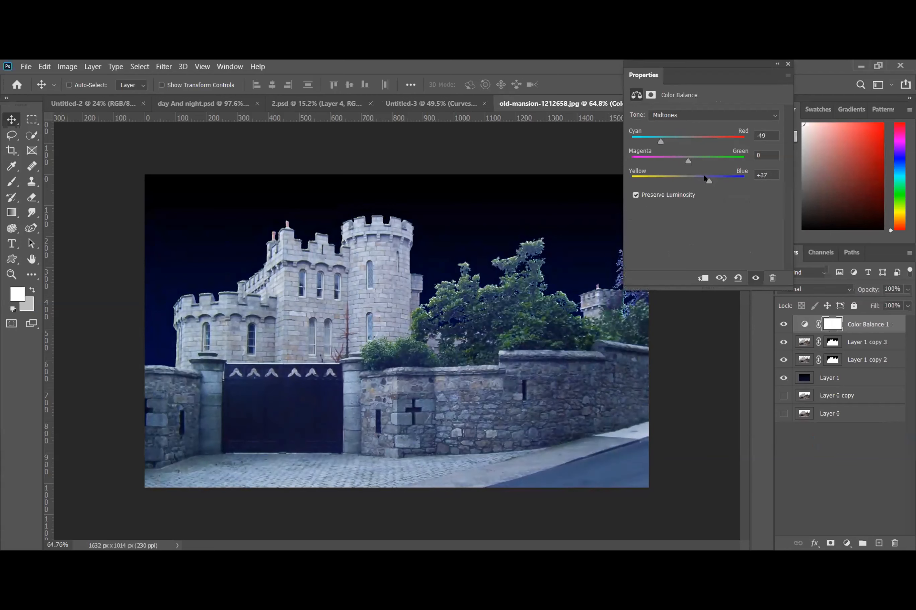
{"action": "left_click_drag", "start_coordinate": [705, 178], "coordinate": [709, 180]}
{"action": "left_click", "coordinate": [787, 64]}
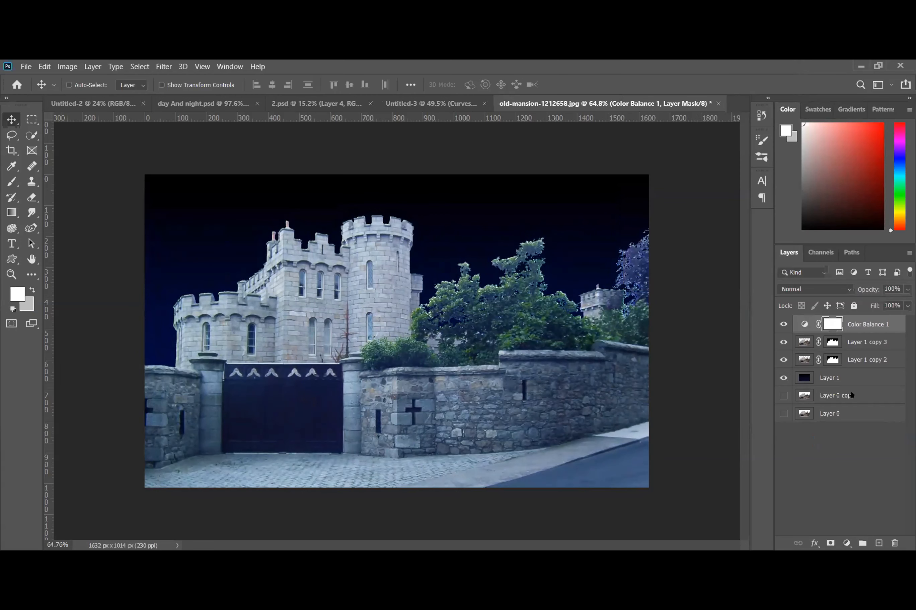
{"action": "key", "text": "Delete"}
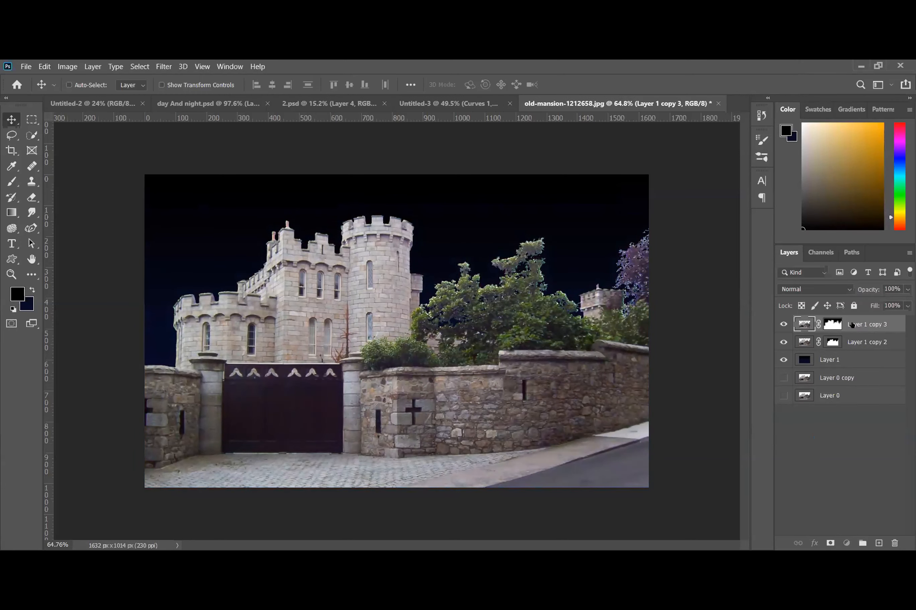
Apply Color Balance to Layer 1 copy 3's image, shifting midtones toward cyan and blue and setting shadows to -38, 0, +15
{"action": "left_click", "coordinate": [835, 324]}
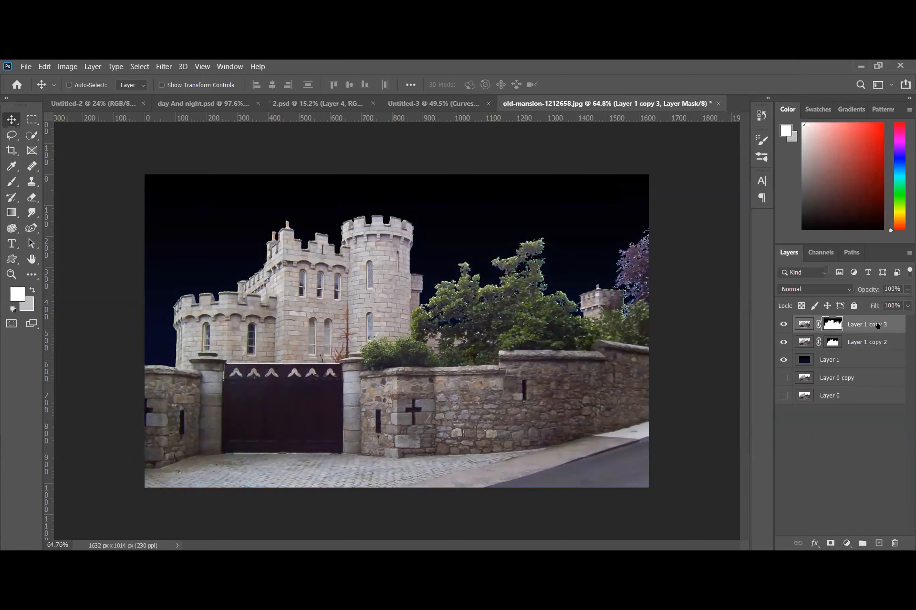
{"action": "right_click", "coordinate": [872, 319]}
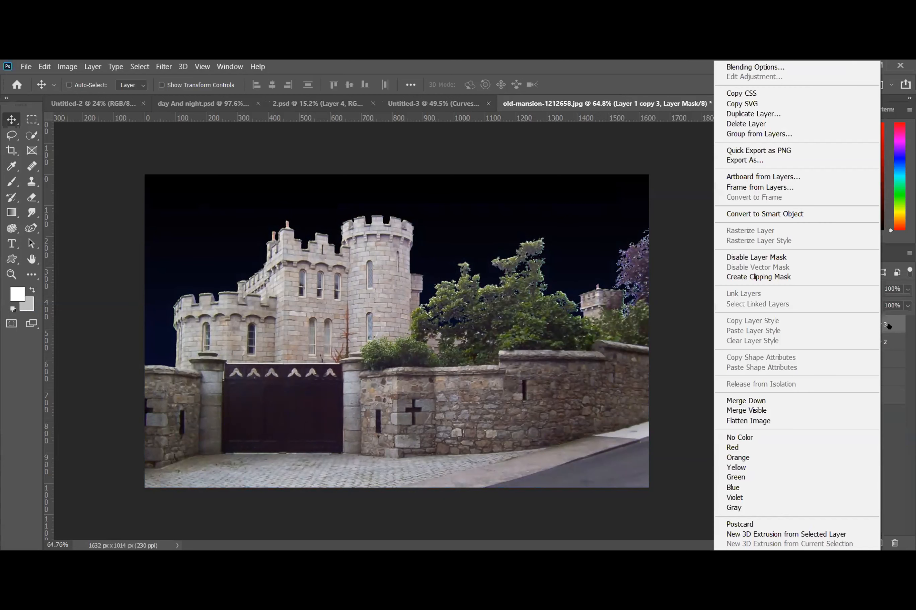
{"action": "left_click", "coordinate": [888, 326]}
{"action": "key", "text": "ctrl"}
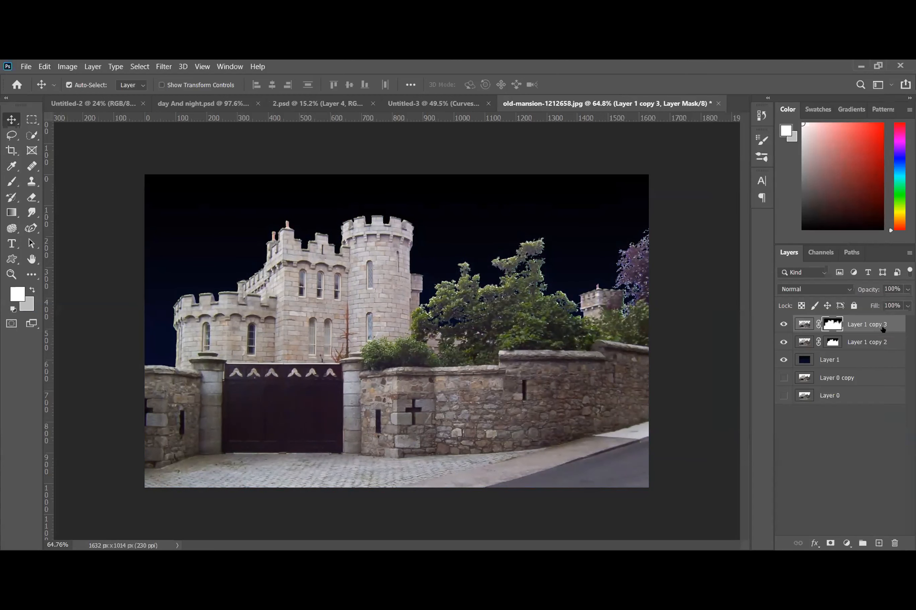
{"action": "left_click", "coordinate": [804, 324]}
{"action": "key", "text": "ctrl"}
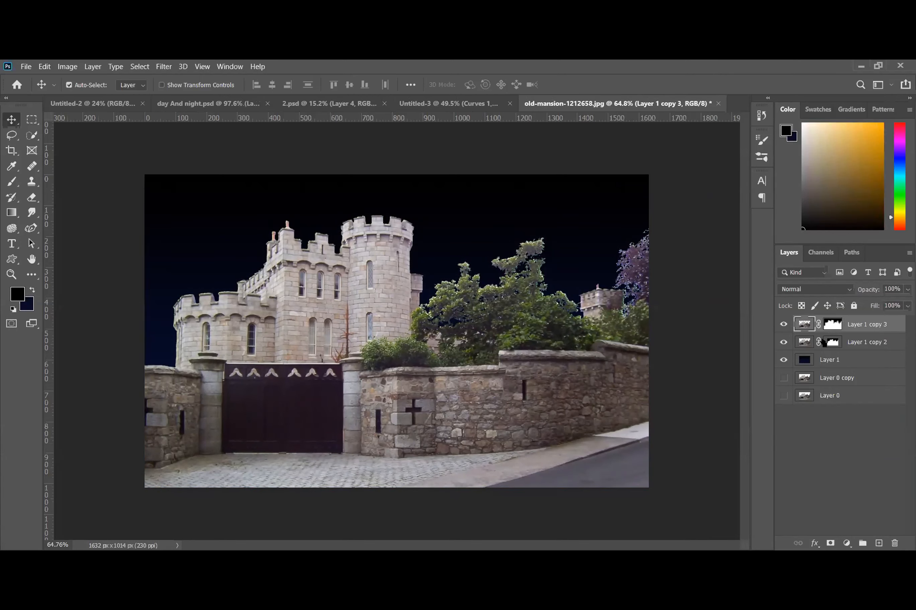
{"action": "key", "text": "ctrl+b"}
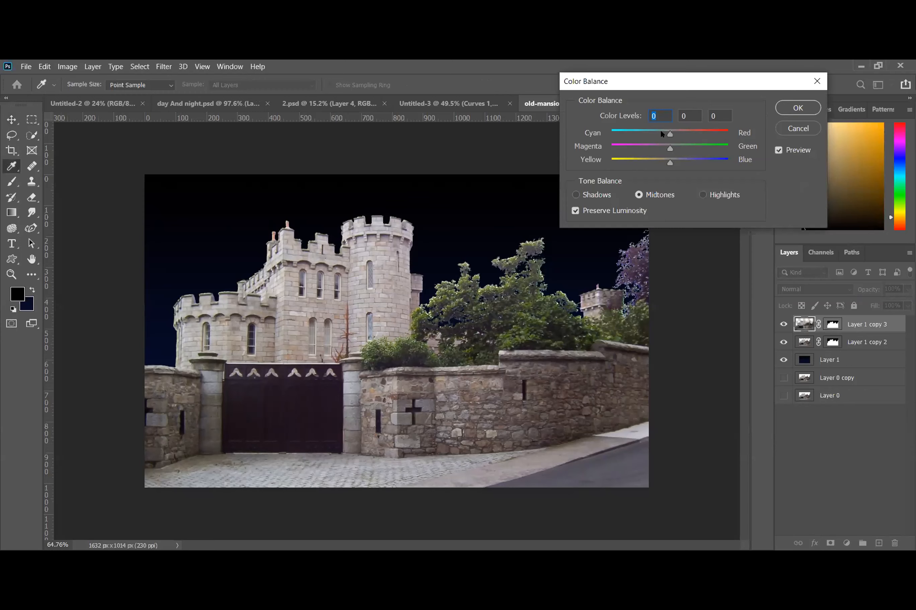
{"action": "left_click", "coordinate": [645, 134]}
{"action": "left_click_drag", "start_coordinate": [671, 161], "coordinate": [701, 165]}
{"action": "left_click_drag", "start_coordinate": [642, 134], "coordinate": [678, 162]}
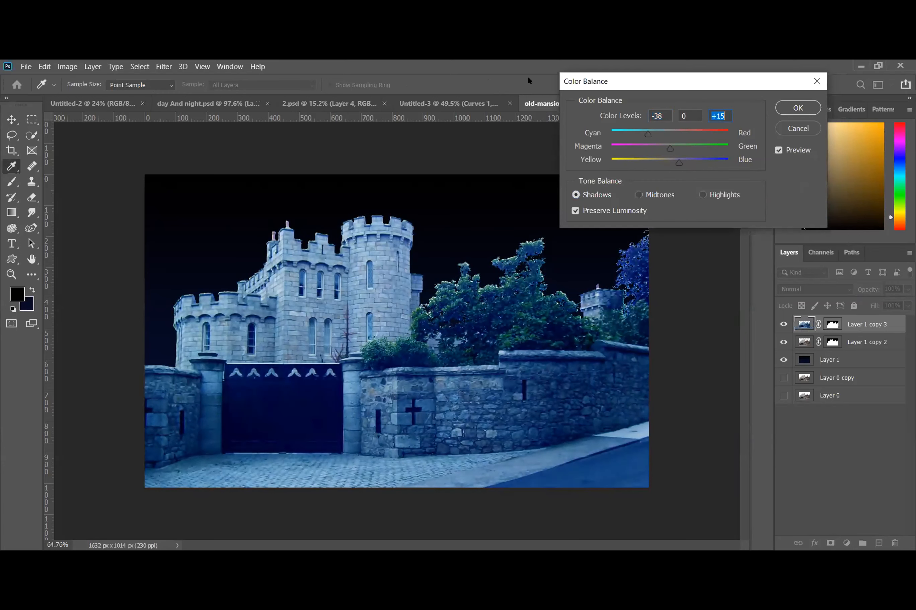
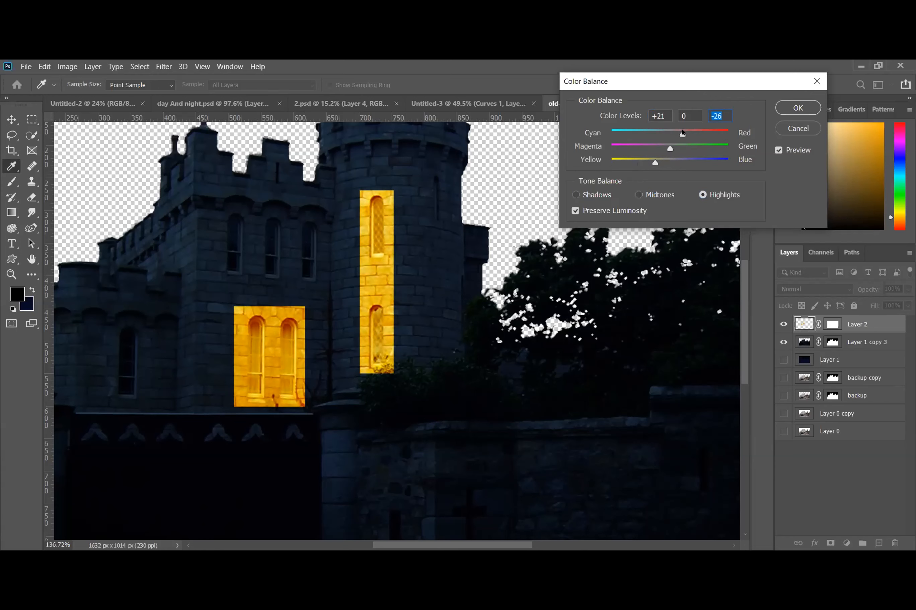
Shift the highlights of Layer 2's window patches further toward red in Color Balance, with yellow at -26, and apply it
{"action": "left_click", "coordinate": [683, 134]}
{"action": "left_click_drag", "start_coordinate": [686, 134], "coordinate": [688, 134]}
{"action": "left_click", "coordinate": [796, 108]}
Invert Layer 2's layer mask to black to hide the orange window patches
{"action": "key", "text": "ctrl+o"}
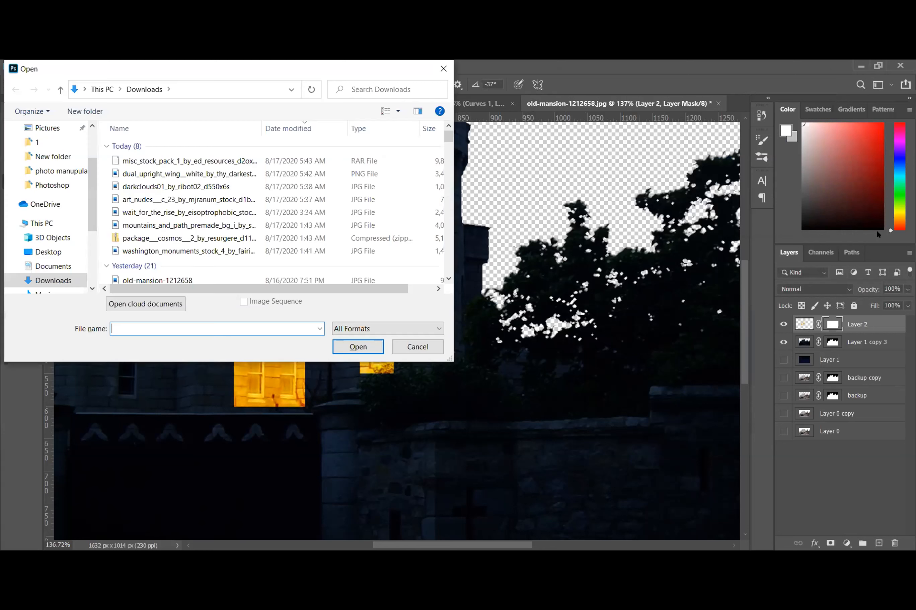
{"action": "left_click", "coordinate": [410, 346]}
{"action": "left_click", "coordinate": [407, 344]}
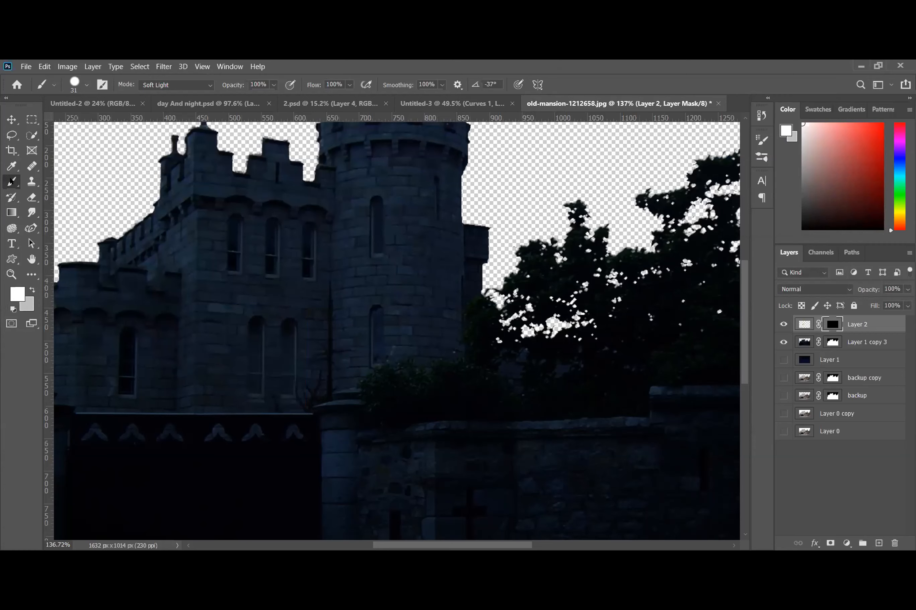
Reduce the brush size to 9 and adjust its tip for the round tower's upper window
{"action": "scroll", "coordinate": [385, 203], "scroll_direction": "up", "scroll_amount": 5}
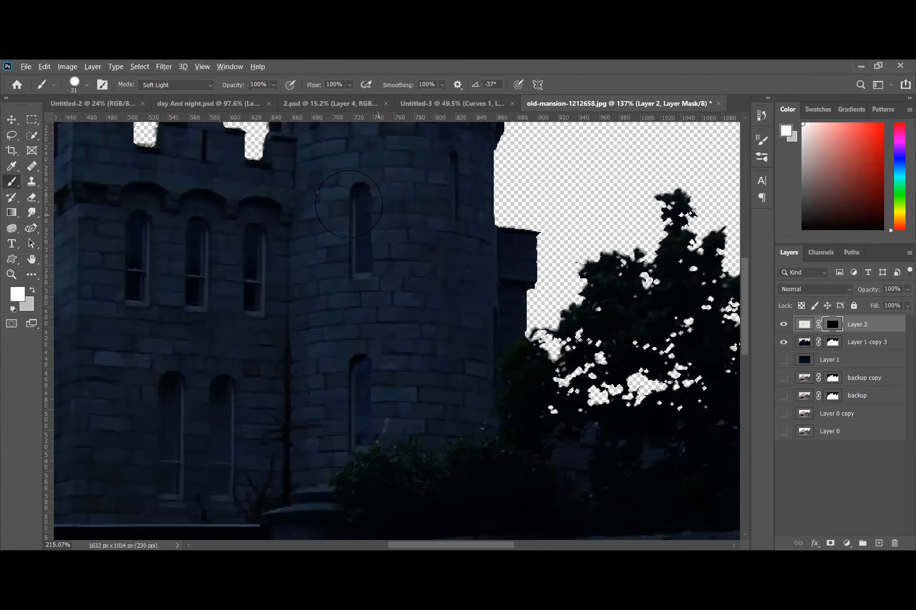
{"action": "key", "text": "bracketleft"}
{"action": "key", "text": "bracketleft"}
{"action": "key", "text": "bracketleft"}
{"action": "key", "text": "bracketleft"}
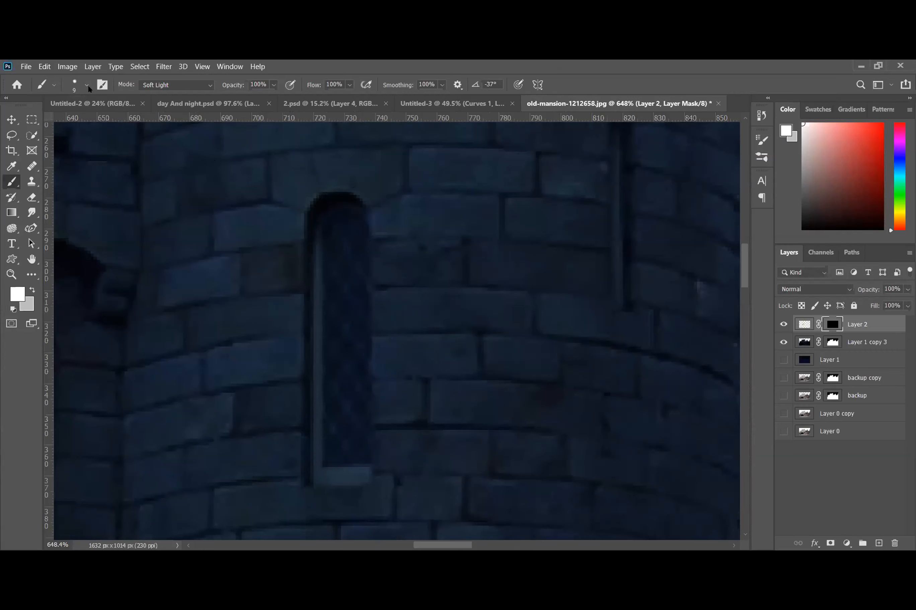
{"action": "left_click", "coordinate": [86, 83]}
{"action": "left_click_drag", "start_coordinate": [131, 149], "coordinate": [127, 149]}
Try painting inside the tower window with the brush at 76% opacity, 77% flow and 78% smoothing
{"action": "left_click_drag", "start_coordinate": [233, 85], "coordinate": [221, 85]}
{"action": "left_click_drag", "start_coordinate": [313, 85], "coordinate": [301, 86]}
{"action": "left_click_drag", "start_coordinate": [396, 86], "coordinate": [384, 87]}
{"action": "left_click_drag", "start_coordinate": [333, 255], "coordinate": [328, 233]}
Pick pure white (ffffff) as the foreground color, with black as the background color for mask painting
{"action": "left_click_drag", "start_coordinate": [509, 113], "coordinate": [506, 110]}
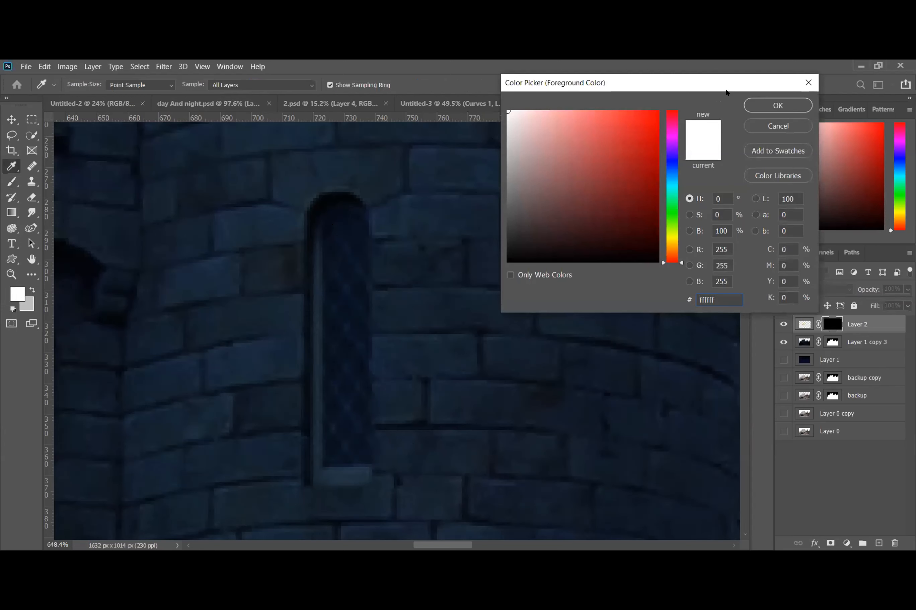
{"action": "left_click", "coordinate": [776, 105]}
{"action": "key", "text": "b"}
{"action": "key", "text": "d"}
{"action": "key", "text": "x"}
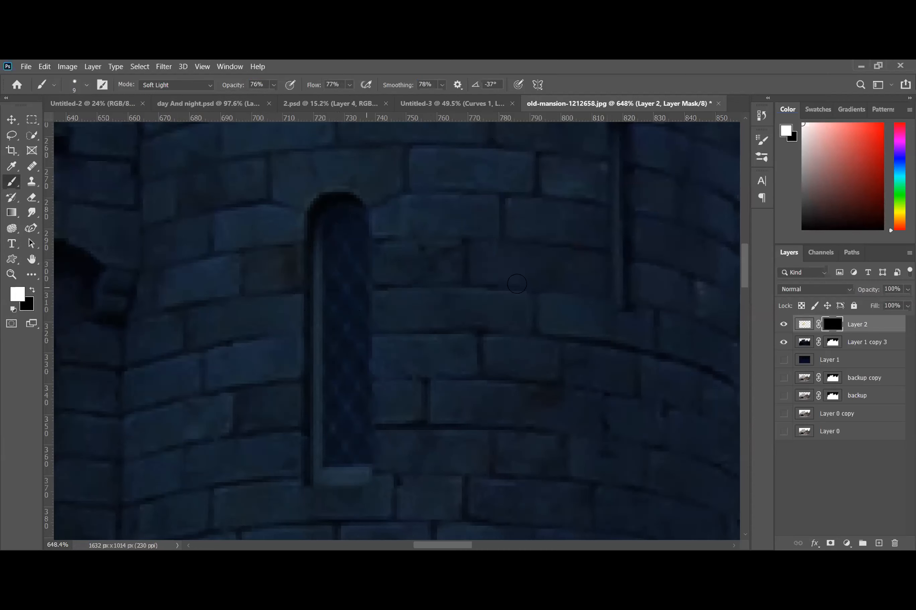
Try moving Layer 2 beneath Layer 1 copy 3, and move it back on top
{"action": "left_click_drag", "start_coordinate": [857, 324], "coordinate": [848, 349]}
{"action": "left_click", "coordinate": [846, 328]}
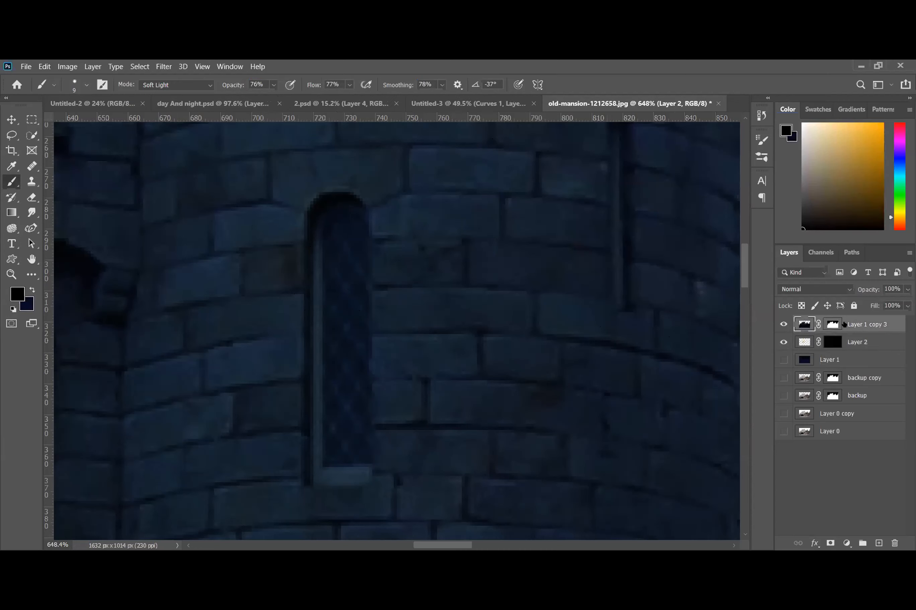
{"action": "left_click", "coordinate": [833, 324]}
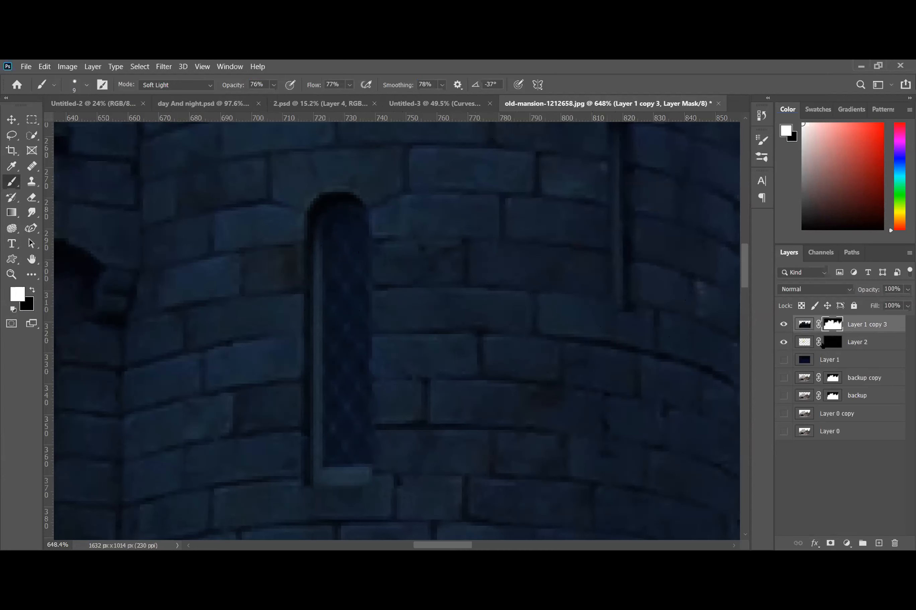
{"action": "left_click", "coordinate": [833, 342]}
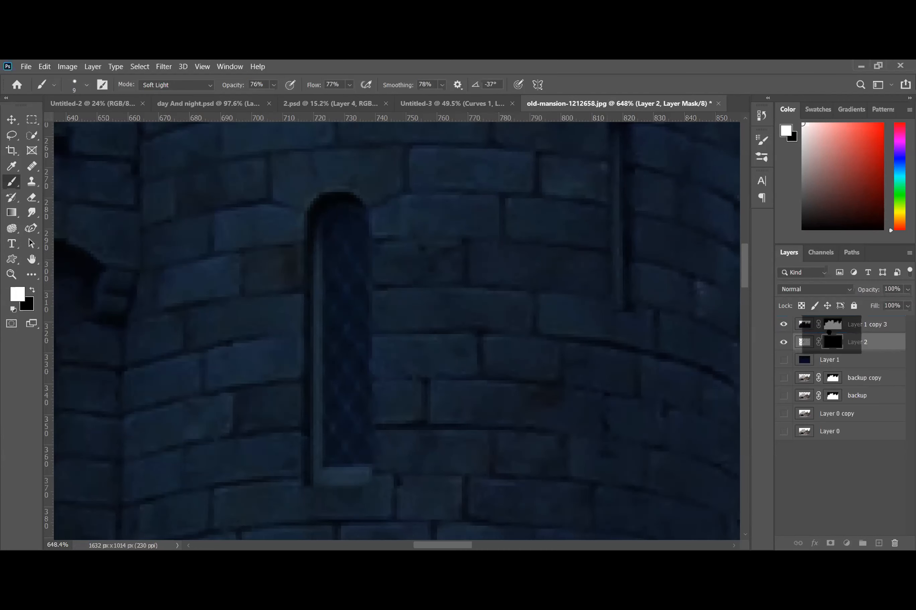
{"action": "left_click_drag", "start_coordinate": [854, 335], "coordinate": [851, 327]}
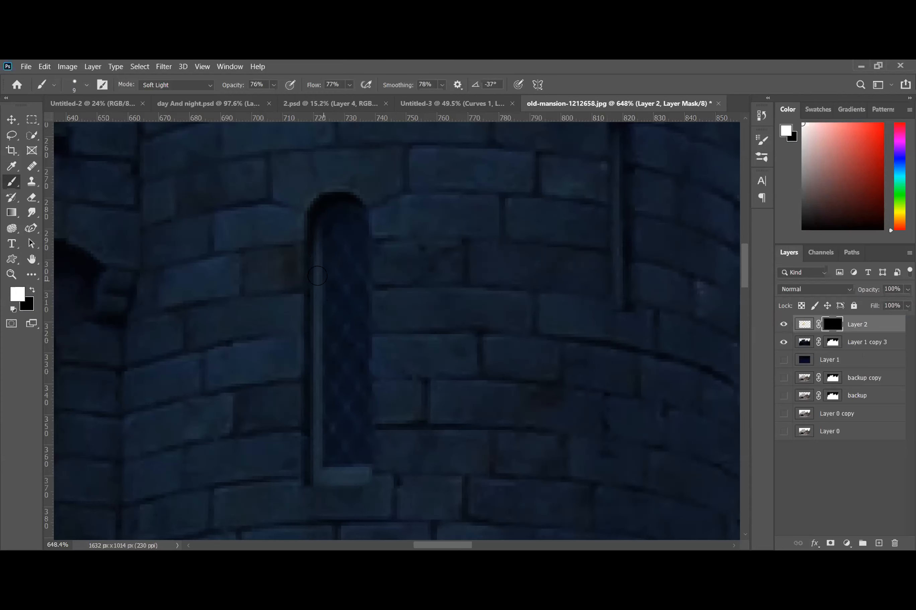
Try working on Layer 2's image instead of its mask with the default black and white colors, and undo the last change
{"action": "scroll", "coordinate": [247, 284], "scroll_direction": "down", "scroll_amount": 5}
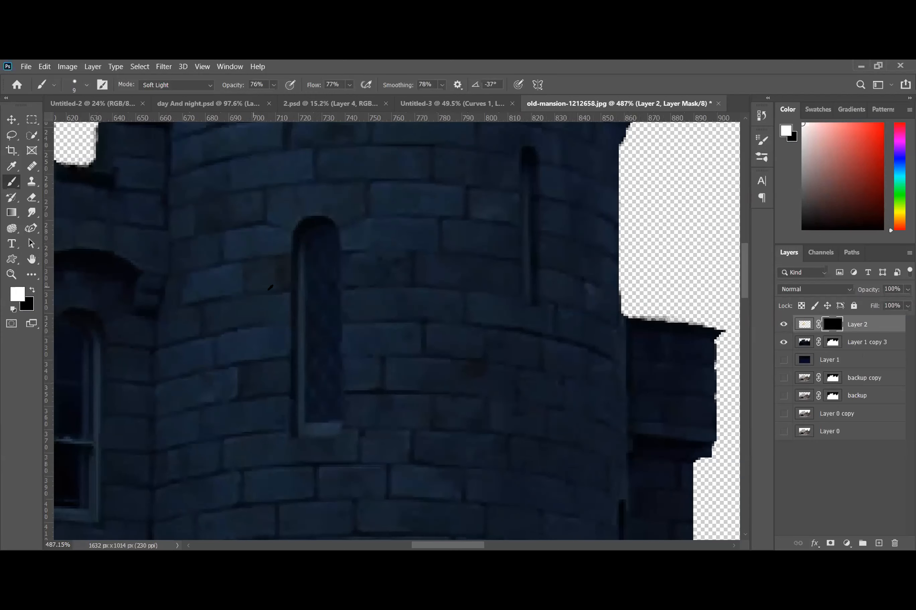
{"action": "scroll", "coordinate": [266, 293], "scroll_direction": "down", "scroll_amount": 1}
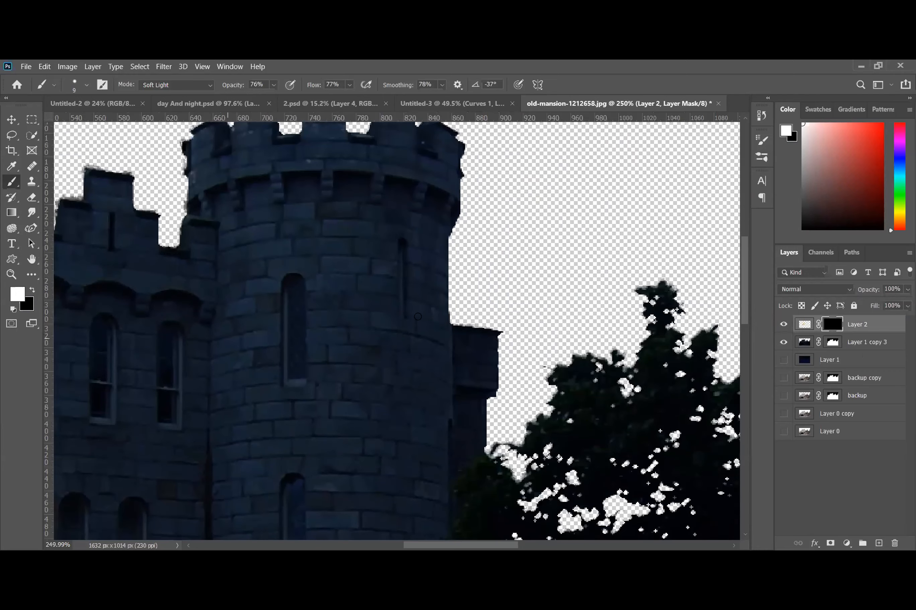
{"action": "left_click", "coordinate": [799, 324]}
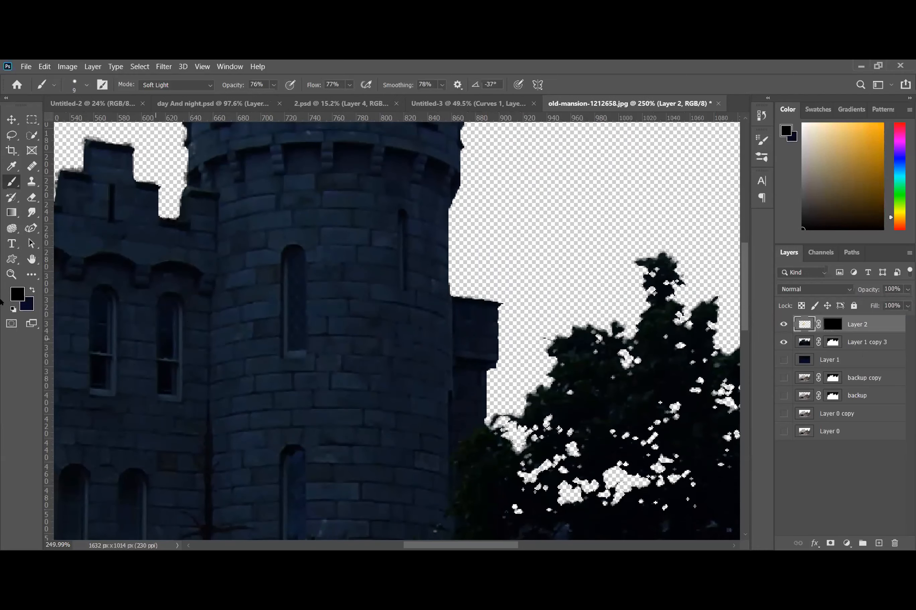
{"action": "left_click", "coordinate": [18, 294]}
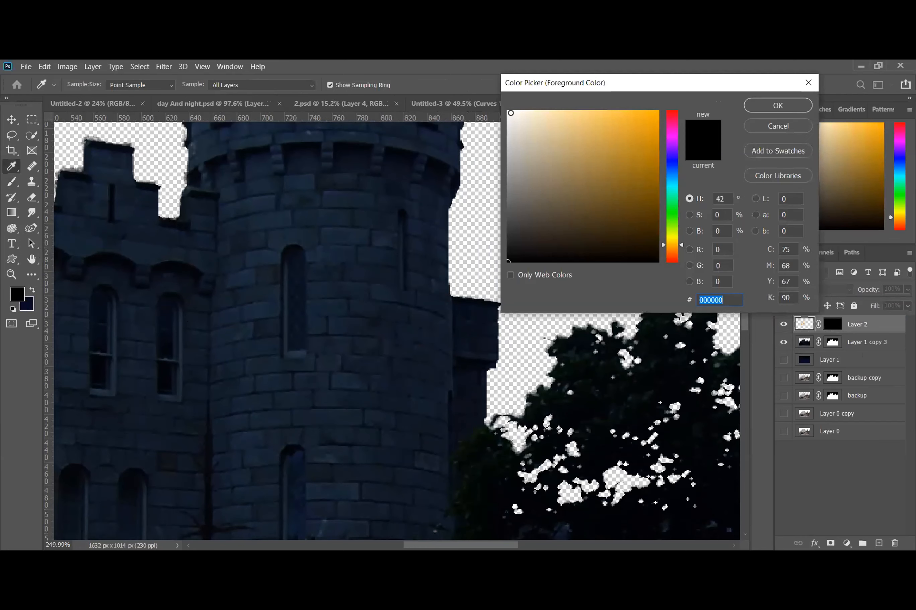
{"action": "left_click", "coordinate": [802, 131]}
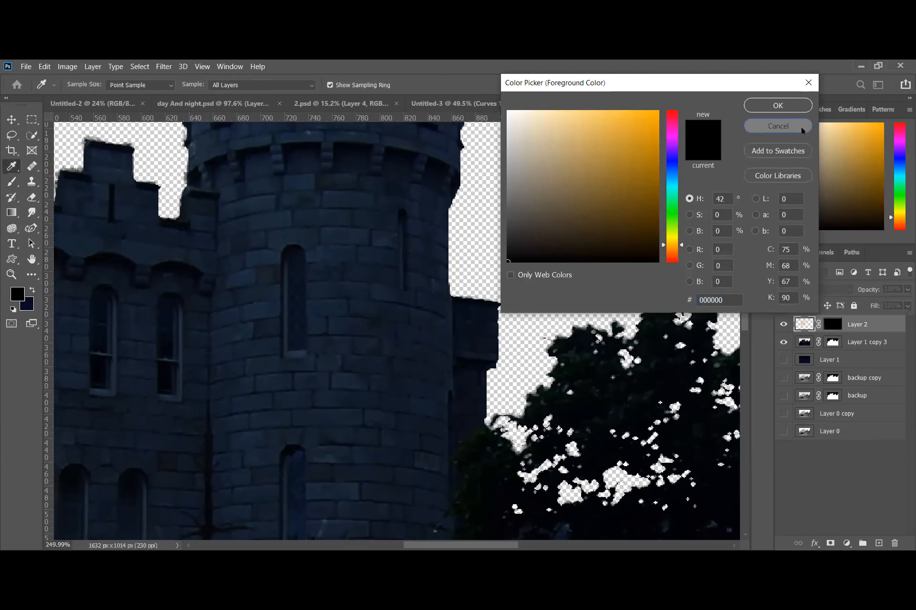
{"action": "key", "text": "b"}
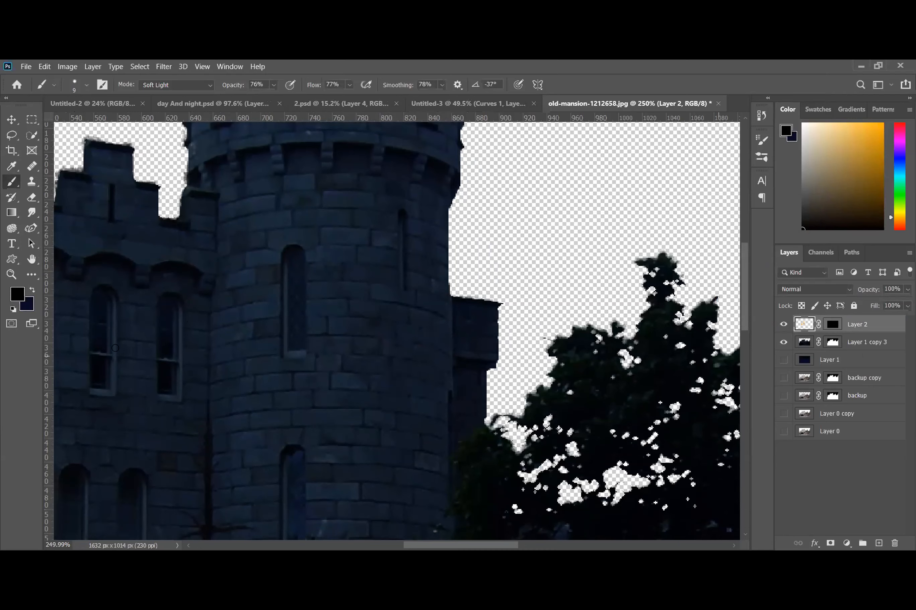
{"action": "key", "text": "d"}
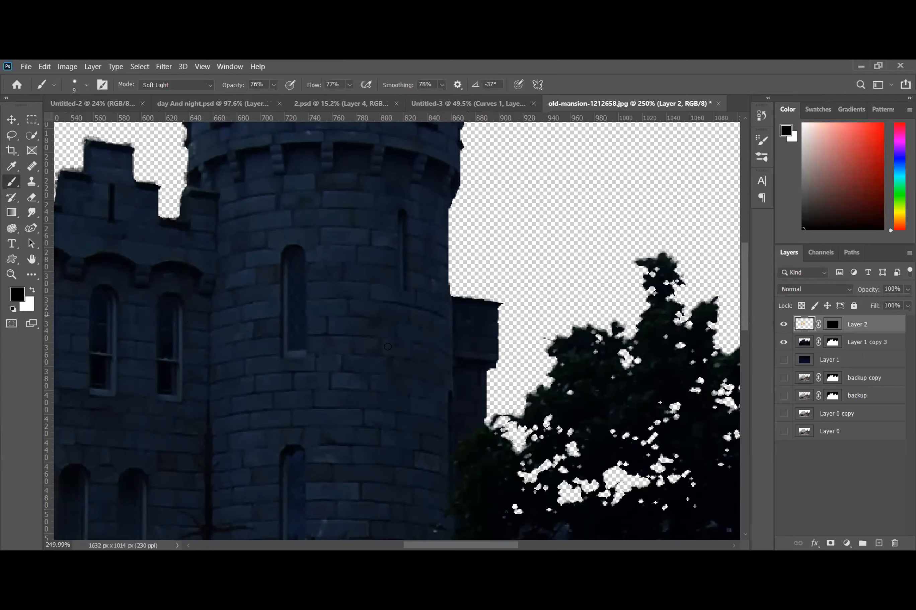
{"action": "key", "text": "ctrl+z"}
Select Layer 2's layer mask with white as foreground and set the brush's opacity, flow and smoothing to 100%
{"action": "left_click", "coordinate": [835, 321]}
{"action": "key", "text": "x"}
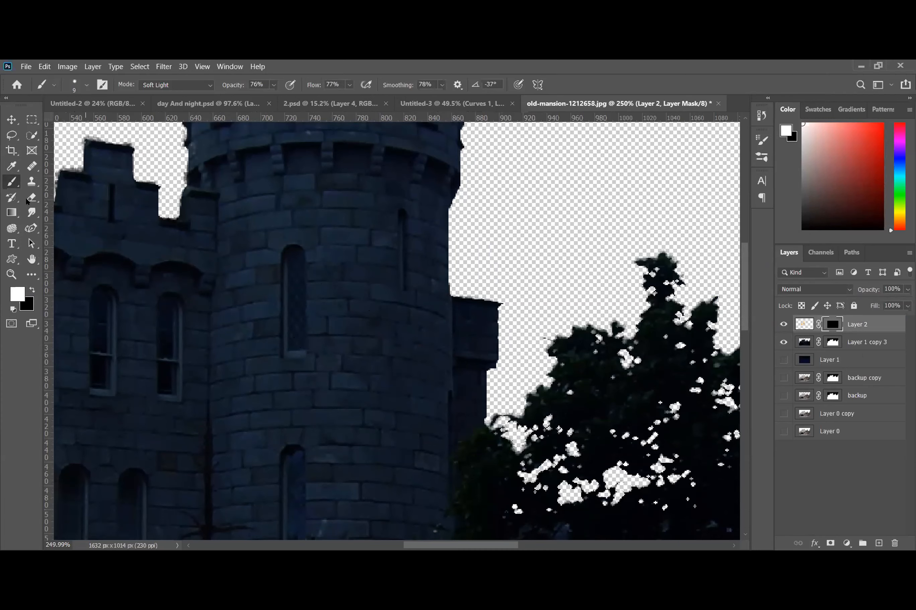
{"action": "left_click_drag", "start_coordinate": [313, 84], "coordinate": [339, 87]}
{"action": "left_click_drag", "start_coordinate": [311, 86], "coordinate": [320, 86]}
{"action": "left_click_drag", "start_coordinate": [233, 83], "coordinate": [242, 83]}
{"action": "left_click_drag", "start_coordinate": [397, 85], "coordinate": [414, 85]}
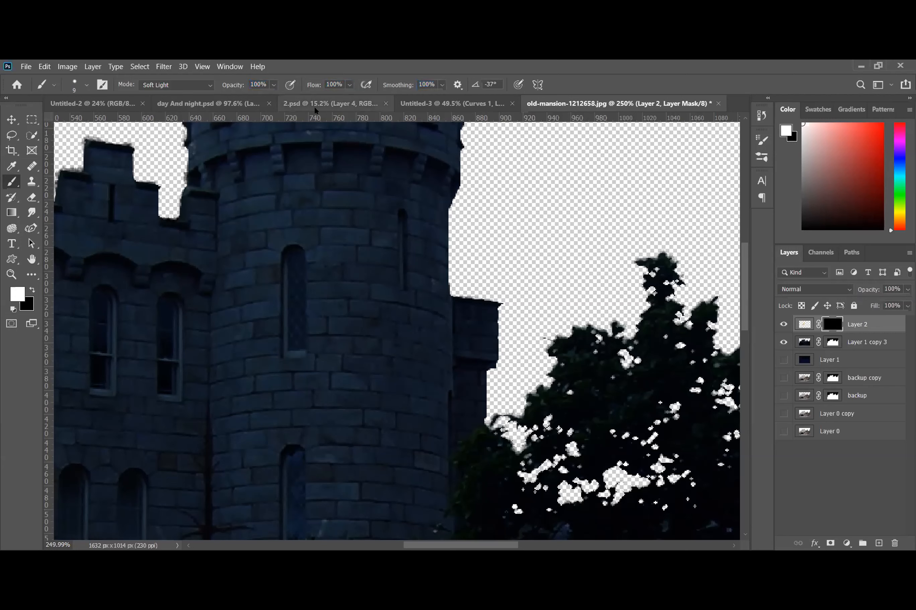
Set the brush's blend mode to Screen and start revealing the orange glow in the round tower's upper window on Layer 2's mask
{"action": "left_click", "coordinate": [184, 82]}
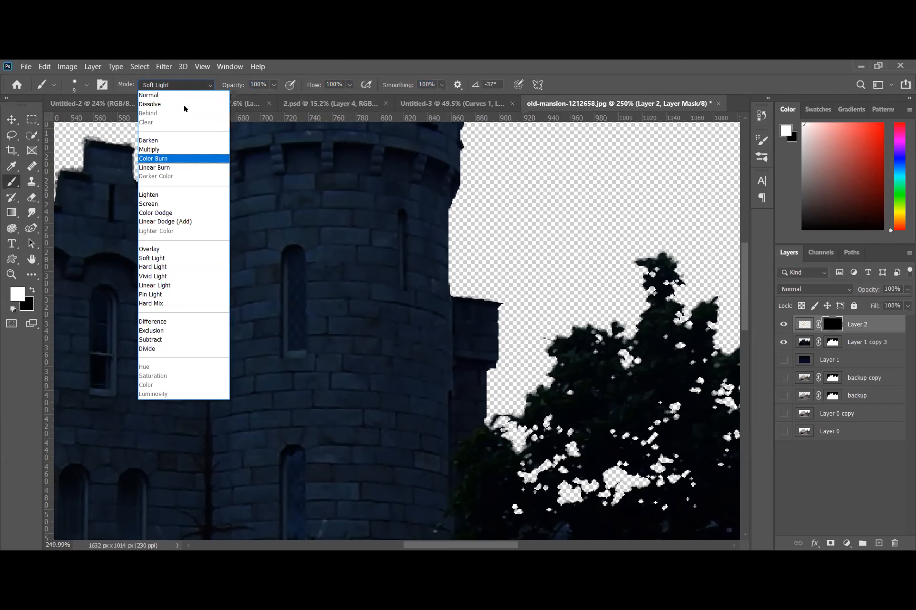
{"action": "left_click", "coordinate": [179, 204]}
{"action": "left_click", "coordinate": [295, 262]}
{"action": "mouse_move", "coordinate": [289, 272]}
{"action": "left_mouse_down"}
{"action": "mouse_move", "coordinate": [294, 311]}
{"action": "mouse_move", "coordinate": [290, 278]}
{"action": "left_mouse_up"}
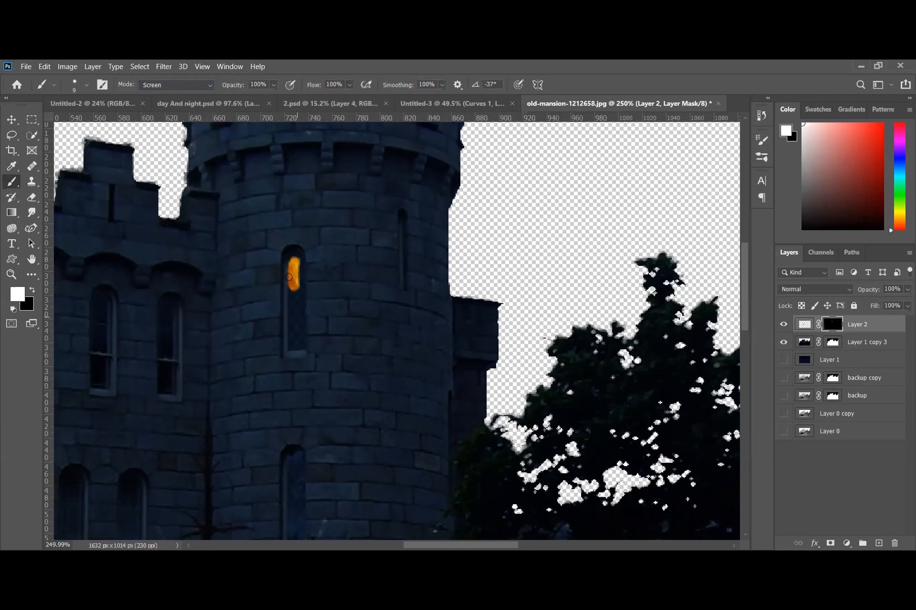
Paint white on Layer 2's mask down the round tower's upper window, filling its full height and width with the glow
{"action": "left_click", "coordinate": [178, 87]}
{"action": "left_click", "coordinate": [178, 86]}
{"action": "left_click_drag", "start_coordinate": [288, 254], "coordinate": [294, 345]}
{"action": "scroll", "coordinate": [294, 346], "scroll_direction": "up", "scroll_amount": 6}
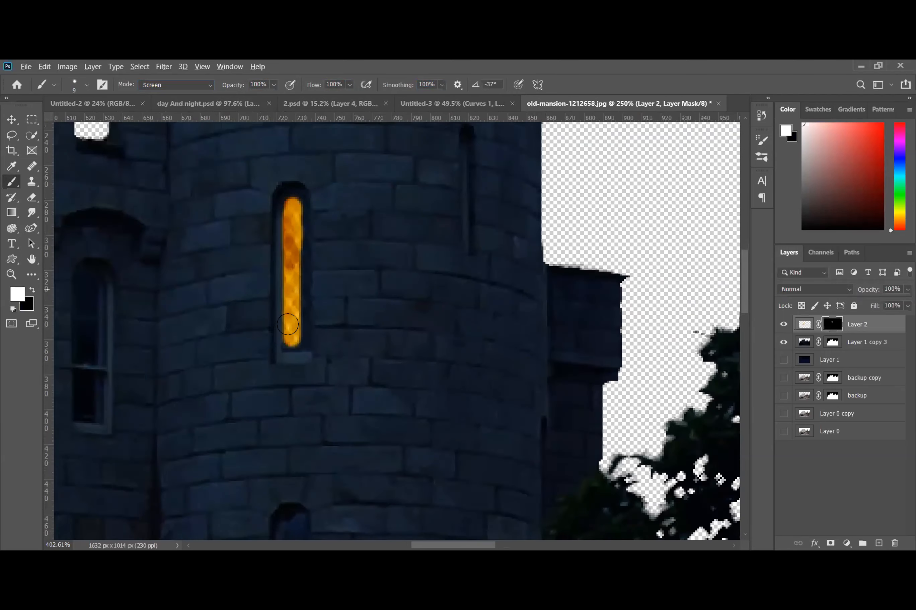
{"action": "scroll", "coordinate": [295, 304], "scroll_direction": "up", "scroll_amount": 4}
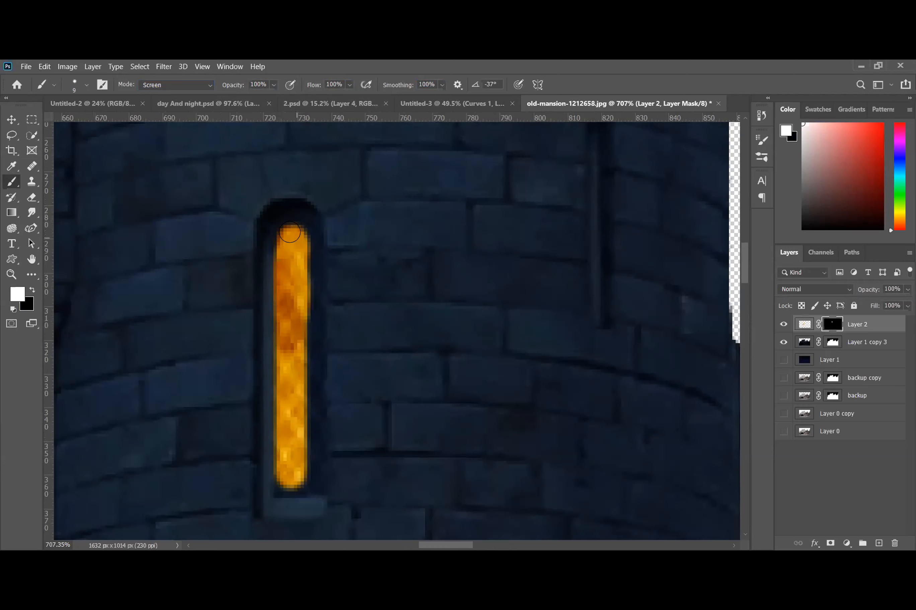
{"action": "mouse_move", "coordinate": [294, 235]}
{"action": "left_mouse_down"}
{"action": "mouse_move", "coordinate": [302, 479]}
{"action": "mouse_move", "coordinate": [282, 479]}
{"action": "mouse_move", "coordinate": [302, 482]}
{"action": "left_mouse_up"}
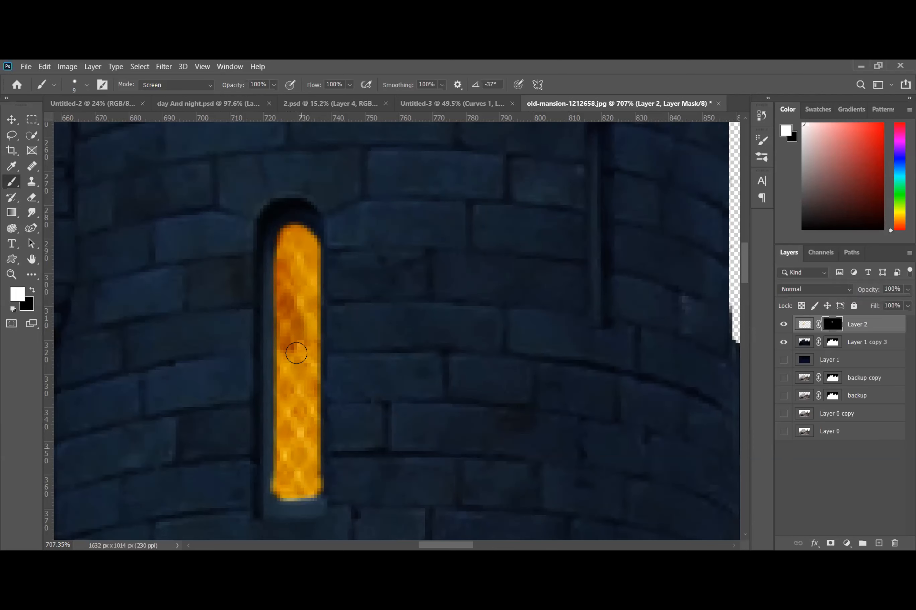
Paint white on Layer 2's mask over the round tower's lower window, covering it from arch to sill
{"action": "scroll", "coordinate": [295, 353], "scroll_direction": "down", "scroll_amount": 5}
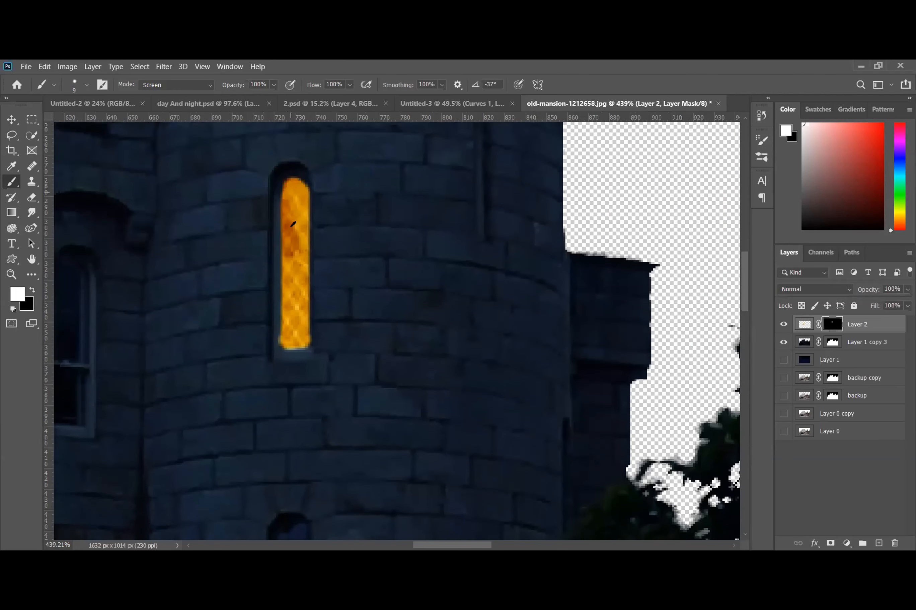
{"action": "scroll", "coordinate": [287, 226], "scroll_direction": "down", "scroll_amount": 8}
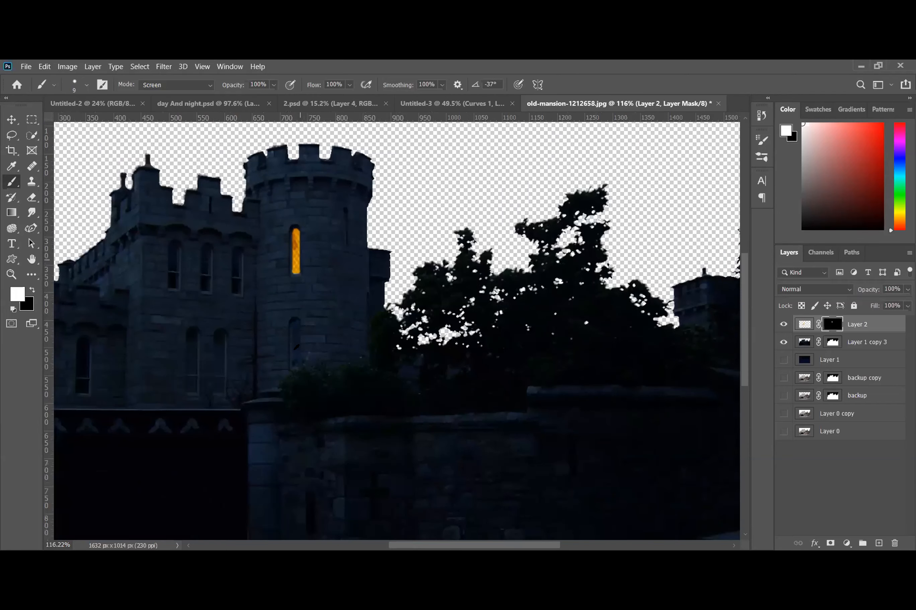
{"action": "scroll", "coordinate": [295, 338], "scroll_direction": "up", "scroll_amount": 8}
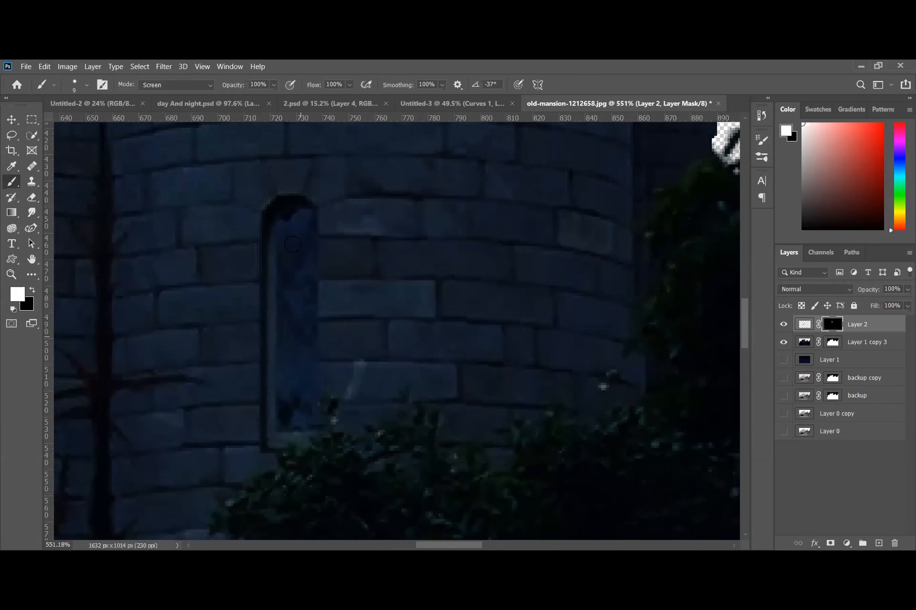
{"action": "left_click_drag", "start_coordinate": [286, 221], "coordinate": [291, 268]}
{"action": "mouse_move", "coordinate": [287, 314]}
{"action": "left_mouse_down"}
{"action": "mouse_move", "coordinate": [286, 421]}
{"action": "mouse_move", "coordinate": [283, 414]}
{"action": "mouse_move", "coordinate": [289, 408]}
{"action": "mouse_move", "coordinate": [303, 421]}
{"action": "left_mouse_up"}
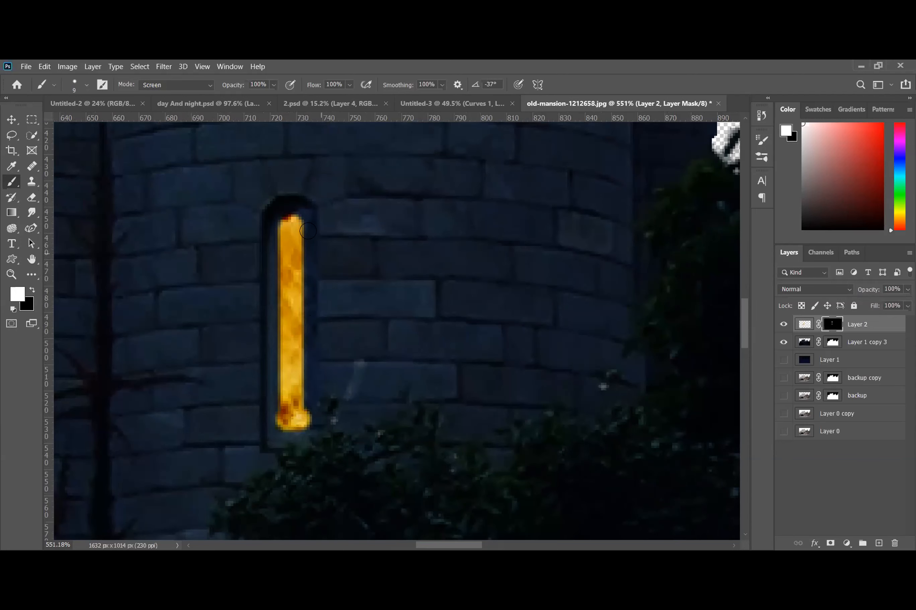
{"action": "mouse_move", "coordinate": [299, 221]}
{"action": "left_mouse_down"}
{"action": "mouse_move", "coordinate": [309, 226]}
{"action": "mouse_move", "coordinate": [309, 249]}
{"action": "mouse_move", "coordinate": [291, 438]}
{"action": "left_mouse_up"}
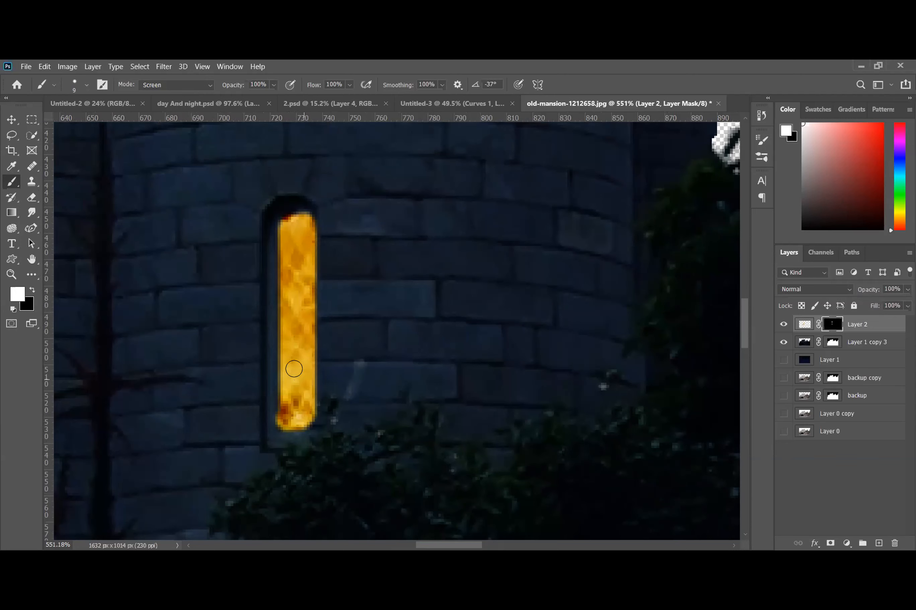
Try to trim the glow at the bottom-left corner of the tower's lower window by painting black on the mask
{"action": "scroll", "coordinate": [294, 347], "scroll_direction": "down", "scroll_amount": 5}
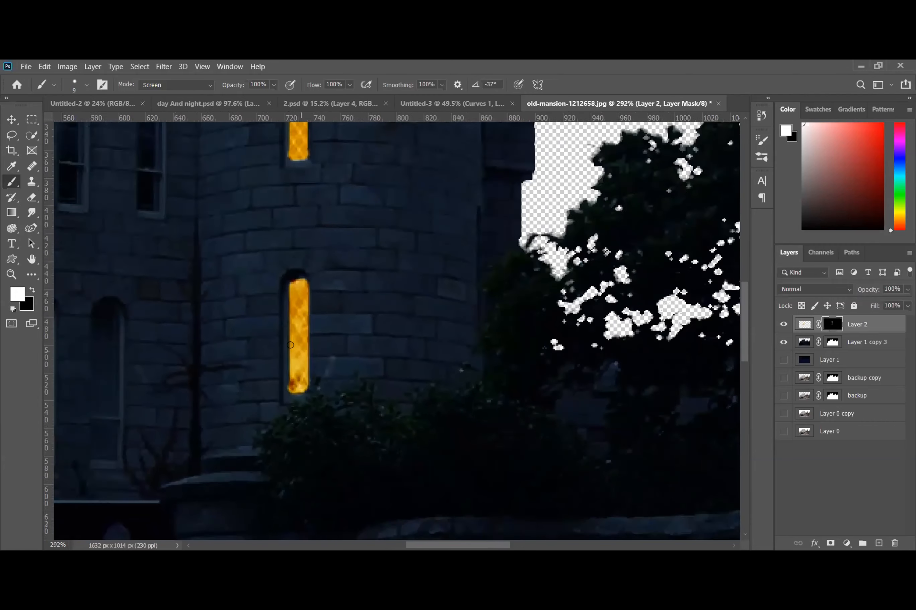
{"action": "left_click", "coordinate": [32, 290]}
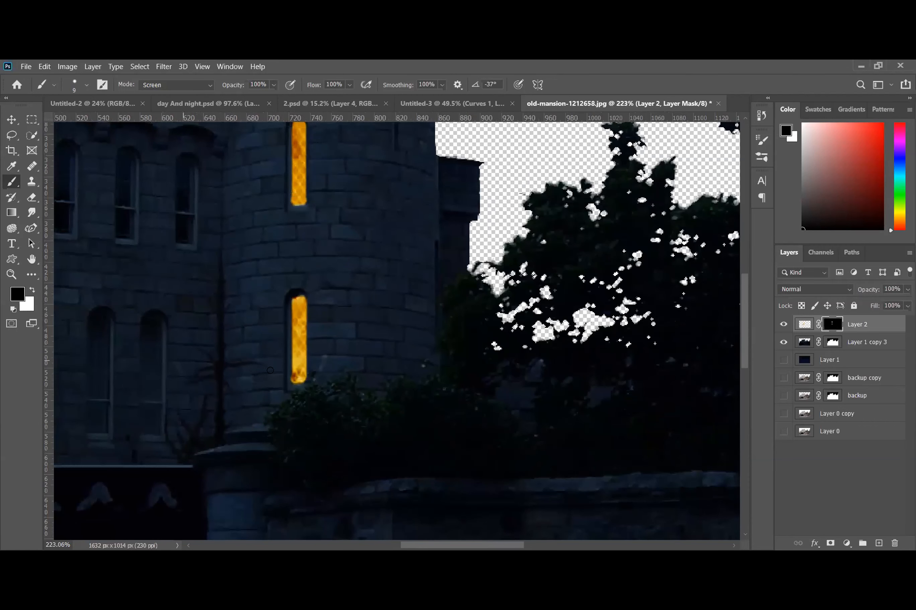
{"action": "scroll", "coordinate": [275, 379], "scroll_direction": "up", "scroll_amount": 5}
{"action": "scroll", "coordinate": [256, 383], "scroll_direction": "up", "scroll_amount": 3}
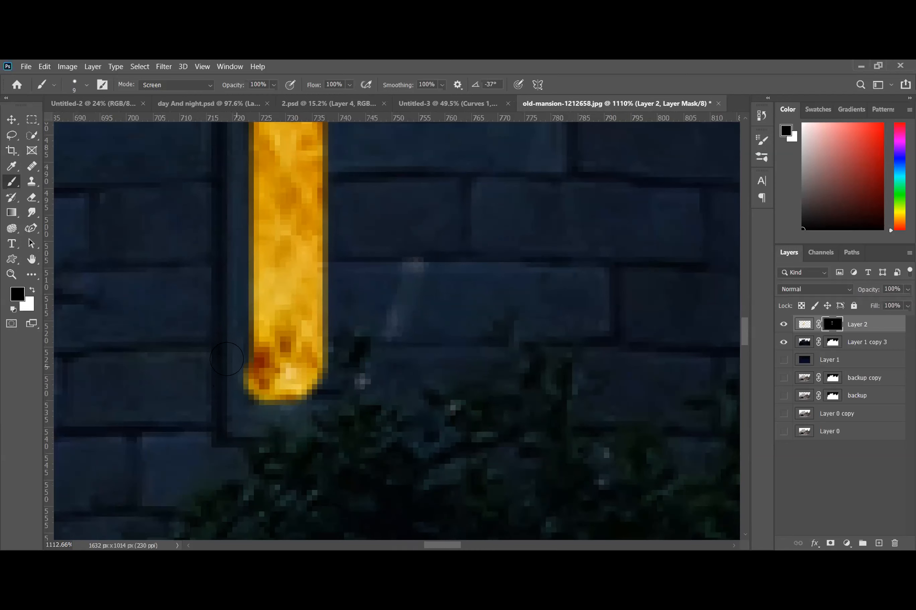
{"action": "left_click", "coordinate": [234, 390]}
{"action": "left_click_drag", "start_coordinate": [233, 389], "coordinate": [249, 405]}
{"action": "scroll", "coordinate": [282, 379], "scroll_direction": "down", "scroll_amount": 2}
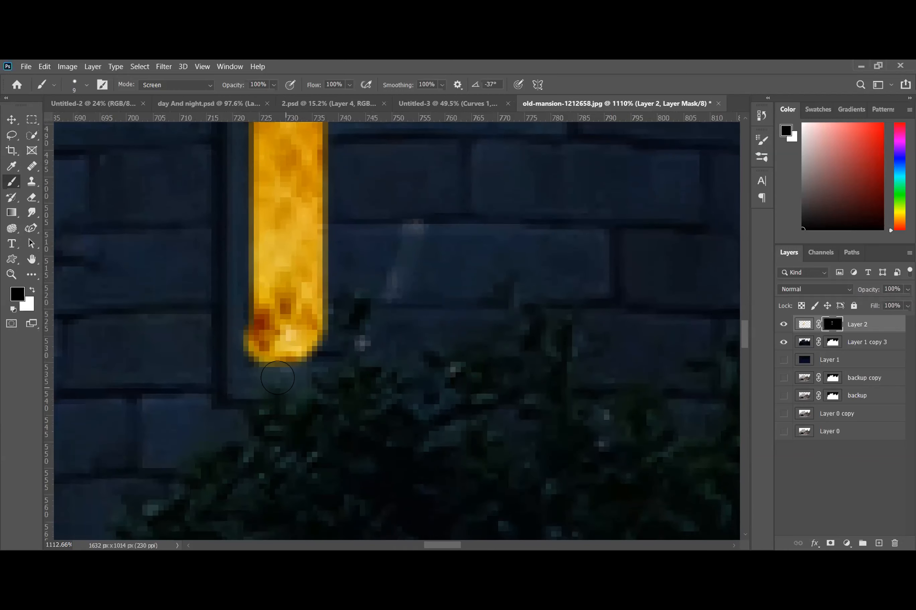
{"action": "scroll", "coordinate": [278, 378], "scroll_direction": "down", "scroll_amount": 2}
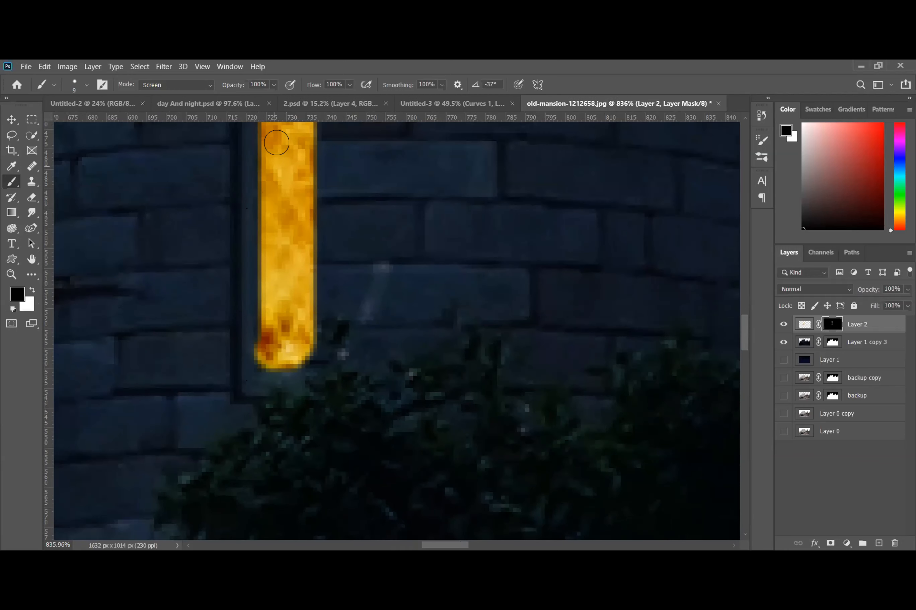
{"action": "scroll", "coordinate": [330, 196], "scroll_direction": "up", "scroll_amount": 4}
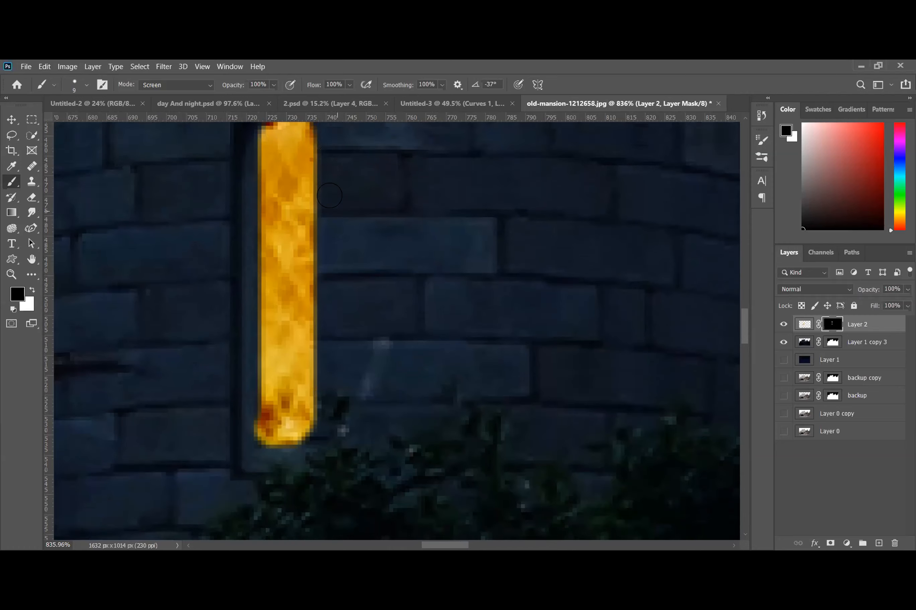
{"action": "scroll", "coordinate": [329, 196], "scroll_direction": "up", "scroll_amount": 4}
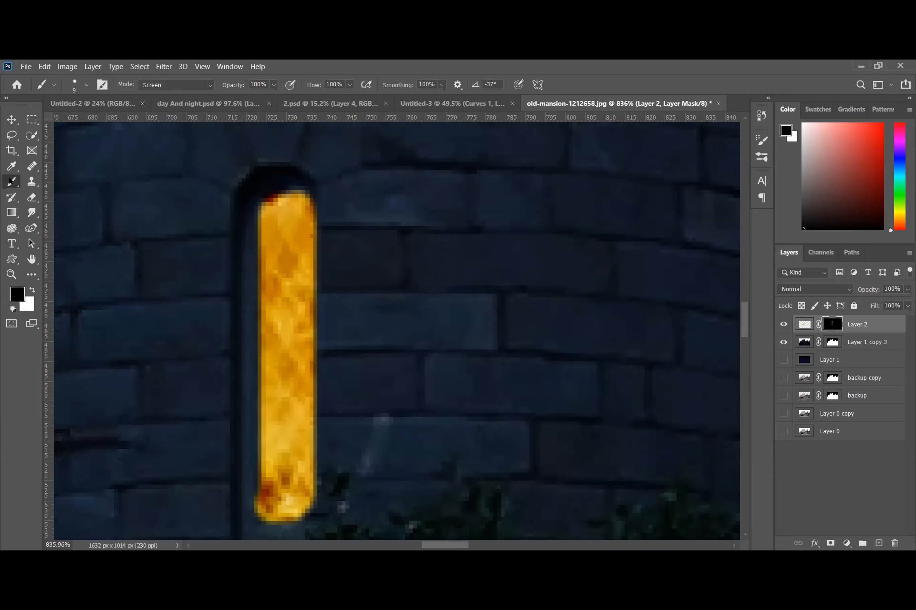
Set the brush flow to 64% and make white the foreground color for painting on Layer 2's mask
{"action": "left_click_drag", "start_coordinate": [11, 181], "coordinate": [42, 185]}
{"action": "left_click_drag", "start_coordinate": [312, 84], "coordinate": [290, 87]}
{"action": "left_click", "coordinate": [803, 324]}
{"action": "left_click", "coordinate": [34, 290]}
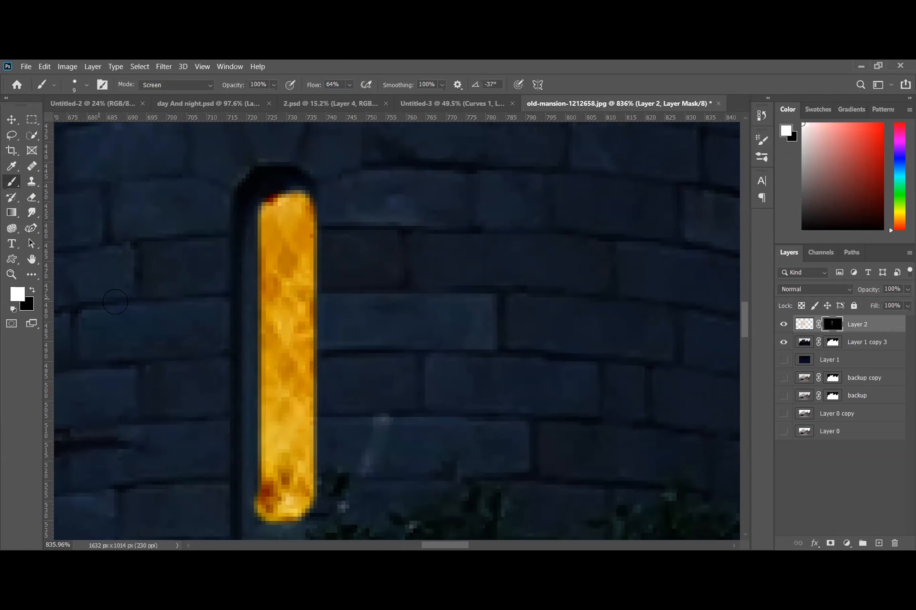
Start the glow in the left one of the two lower arched windows beside the round tower with a short white mask stroke
{"action": "scroll", "coordinate": [122, 310], "scroll_direction": "down", "scroll_amount": 9}
{"action": "scroll", "coordinate": [134, 300], "scroll_direction": "up", "scroll_amount": 5}
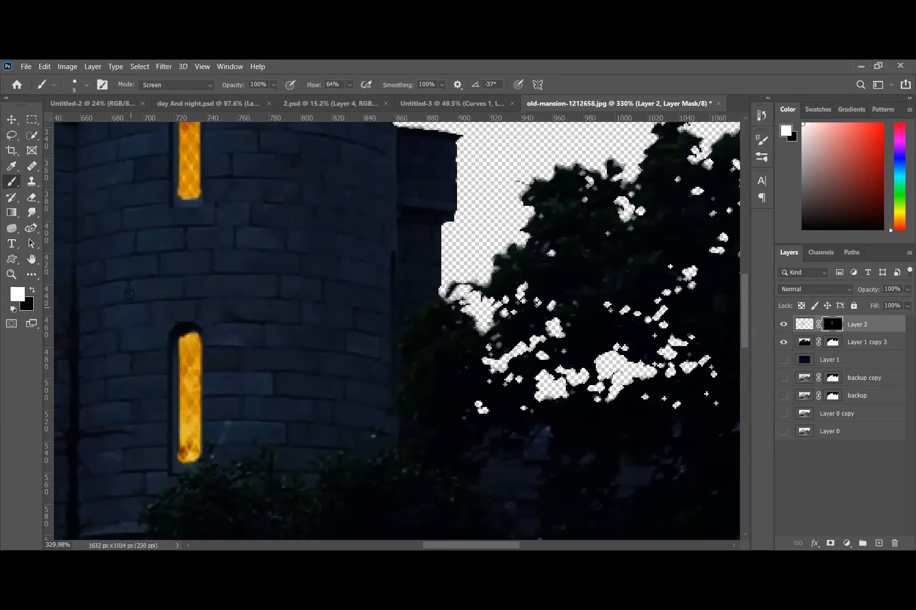
{"action": "left_click_drag", "start_coordinate": [457, 547], "coordinate": [379, 541]}
{"action": "scroll", "coordinate": [479, 419], "scroll_direction": "down", "scroll_amount": 2}
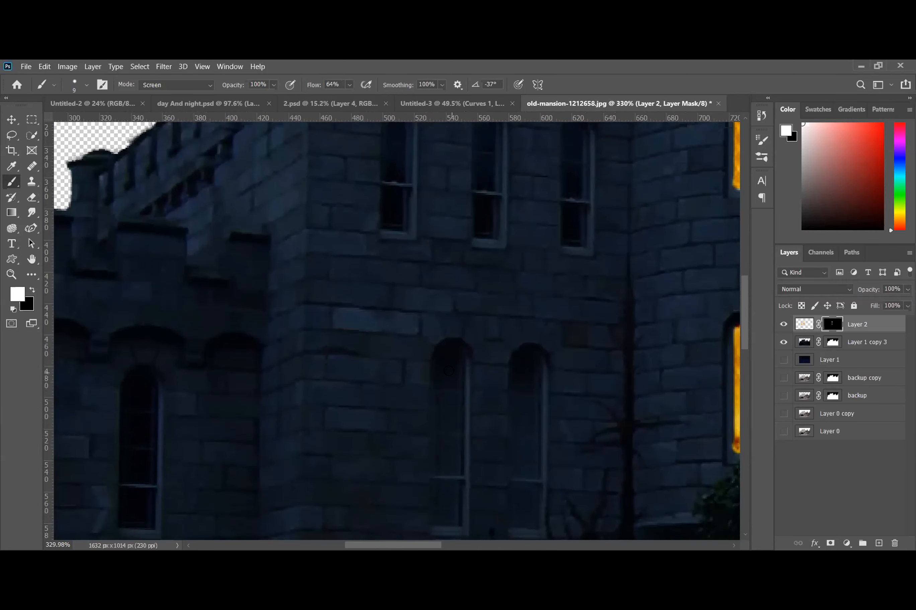
{"action": "left_click", "coordinate": [449, 371]}
{"action": "left_click_drag", "start_coordinate": [448, 409], "coordinate": [444, 496]}
{"action": "left_click_drag", "start_coordinate": [436, 545], "coordinate": [469, 545]}
{"action": "left_click", "coordinate": [31, 289]}
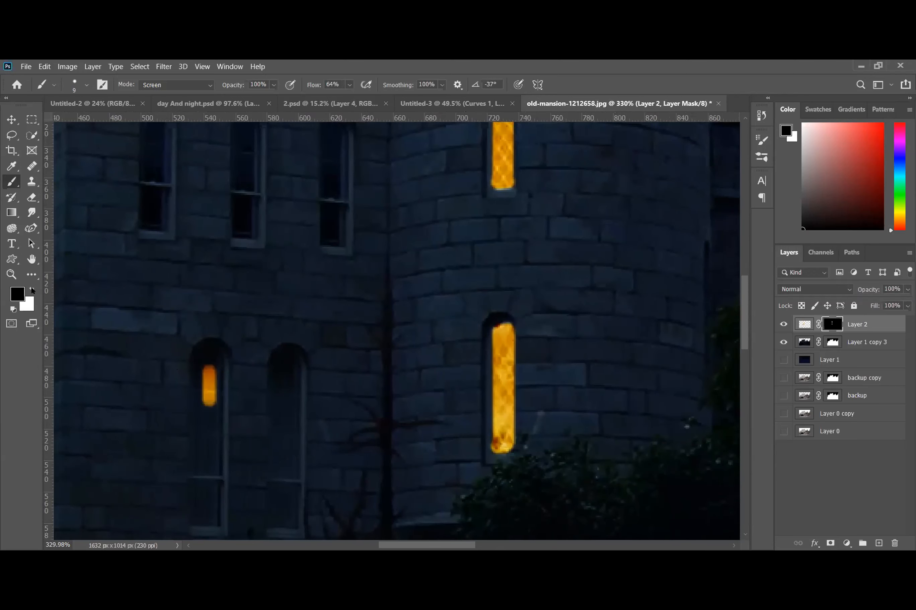
{"action": "left_click", "coordinate": [33, 290]}
Extend the glow down the left side of that arched window and across its bottom with straight white strokes on the mask
{"action": "scroll", "coordinate": [175, 397], "scroll_direction": "up", "scroll_amount": 5}
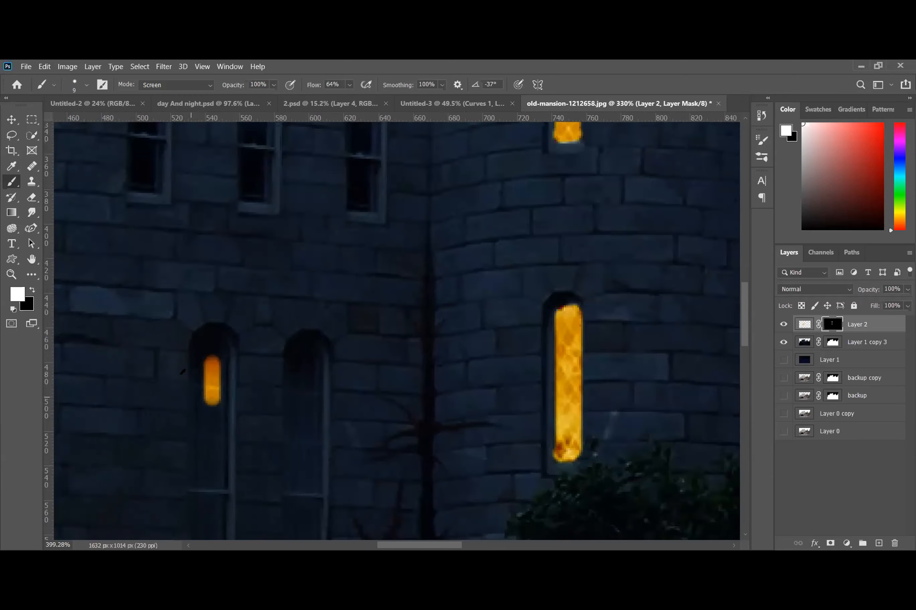
{"action": "mouse_move", "coordinate": [225, 339]}
{"action": "left_mouse_down"}
{"action": "mouse_move", "coordinate": [214, 334]}
{"action": "mouse_move", "coordinate": [212, 387]}
{"action": "left_mouse_up"}
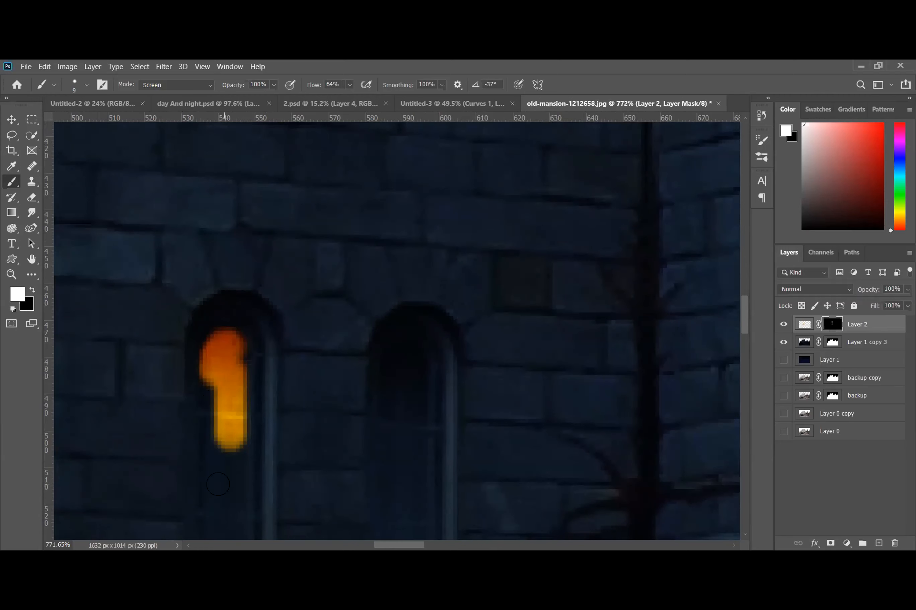
{"action": "scroll", "coordinate": [222, 311], "scroll_direction": "down", "scroll_amount": 5}
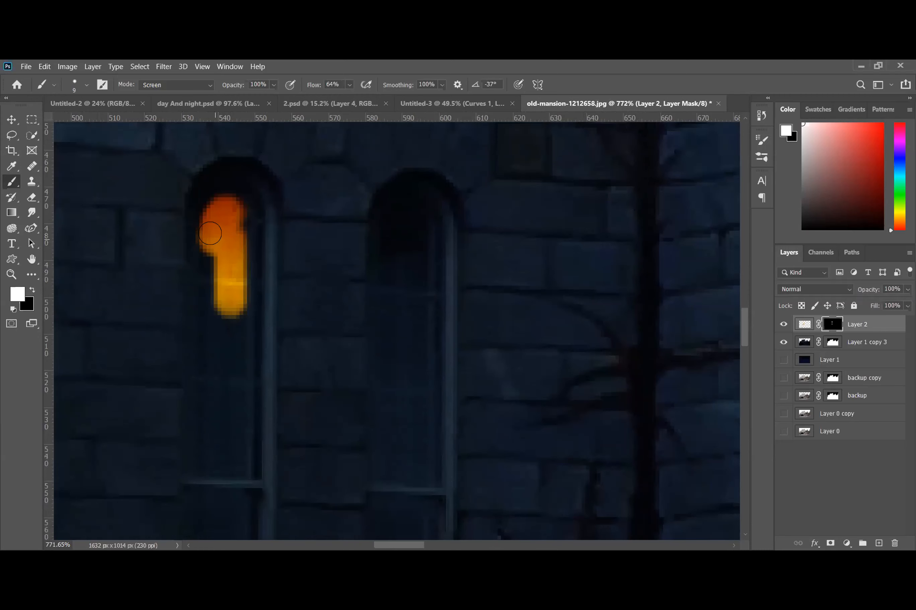
{"action": "scroll", "coordinate": [200, 386], "scroll_direction": "down", "scroll_amount": 3}
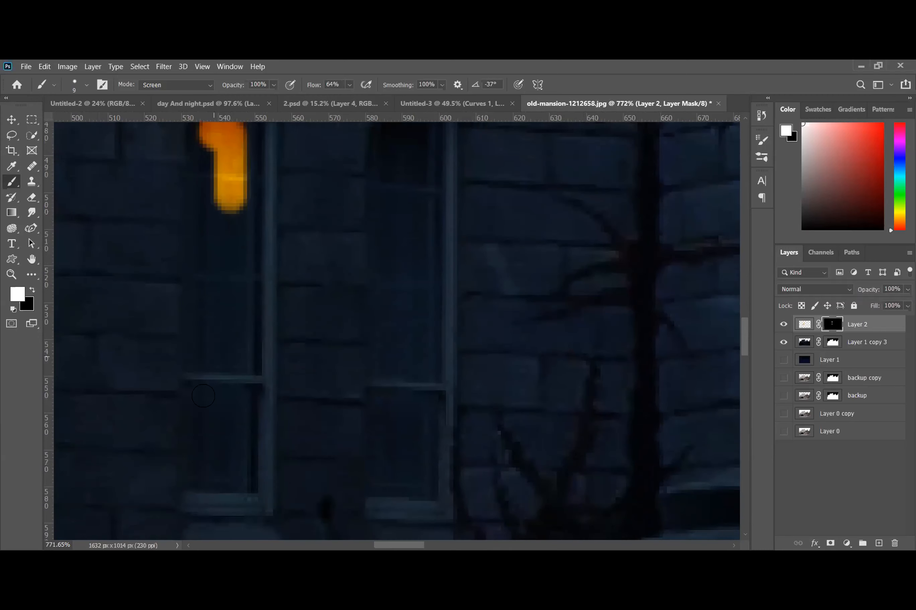
{"action": "left_click", "coordinate": [204, 470], "text": "shift"}
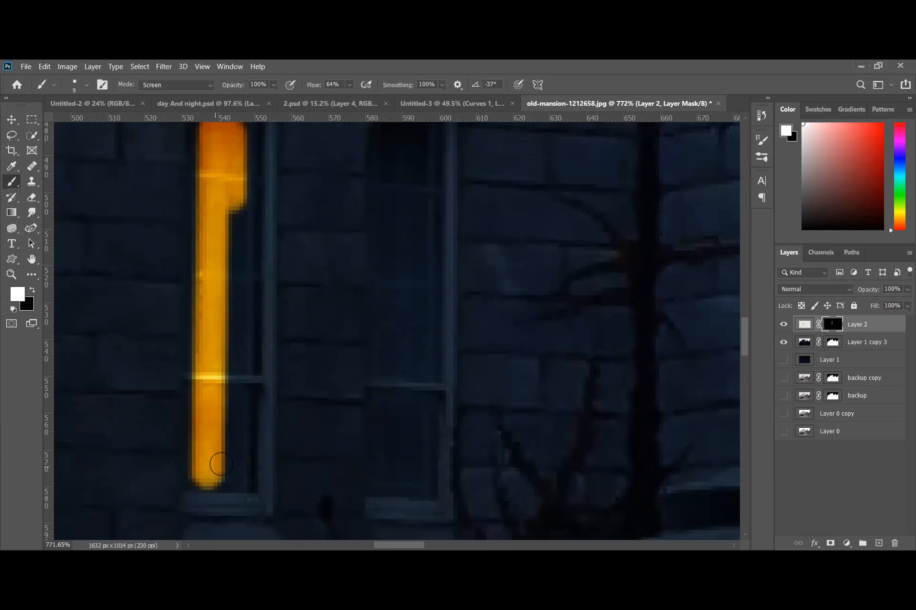
{"action": "left_click", "coordinate": [235, 471], "text": "shift"}
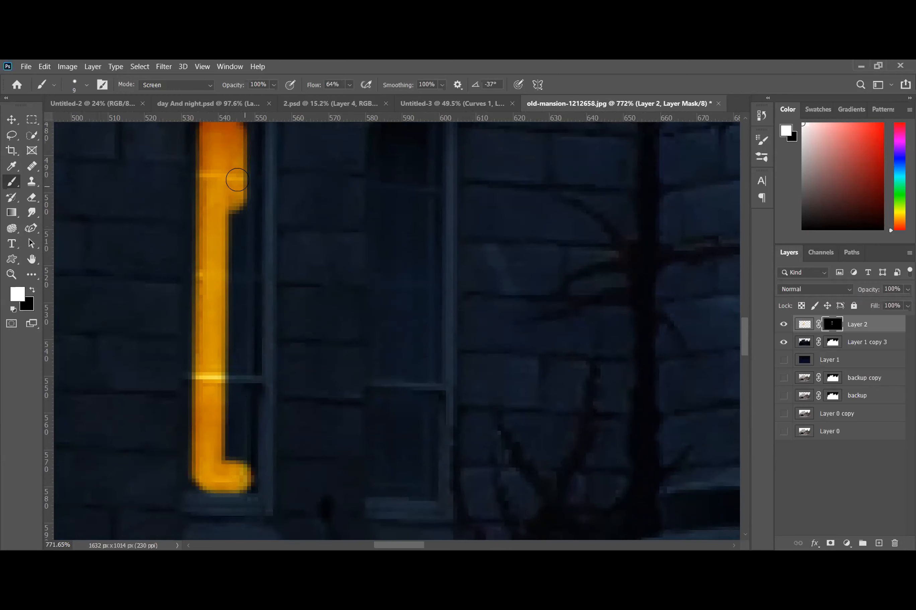
Fill the remaining right side and the arched top of the left lower window with the glow
{"action": "scroll", "coordinate": [237, 179], "scroll_direction": "up", "scroll_amount": 3}
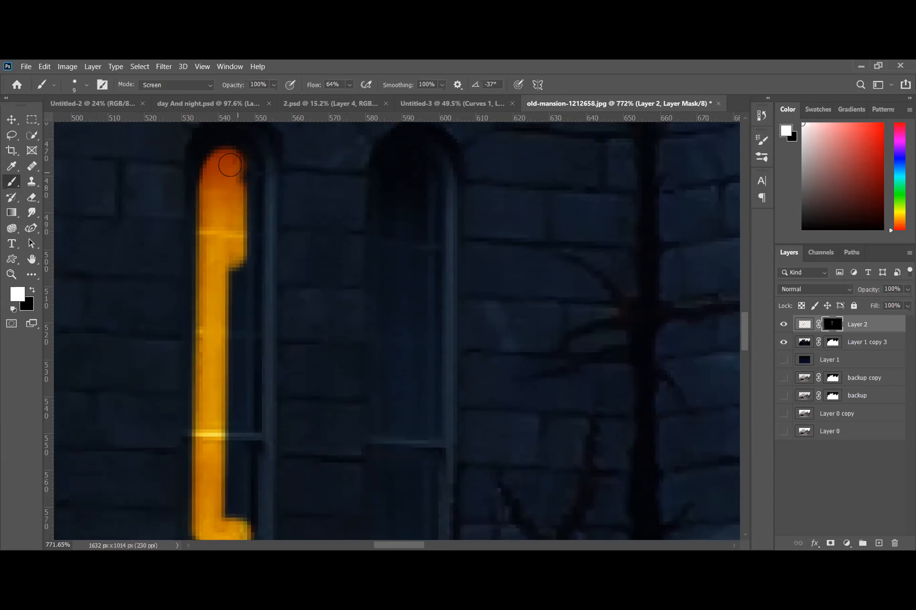
{"action": "left_click", "coordinate": [229, 166], "text": "shift"}
{"action": "mouse_move", "coordinate": [234, 355]}
{"action": "left_mouse_down"}
{"action": "mouse_move", "coordinate": [215, 516]}
{"action": "mouse_move", "coordinate": [227, 424]}
{"action": "mouse_move", "coordinate": [229, 493]}
{"action": "mouse_move", "coordinate": [226, 476]}
{"action": "mouse_move", "coordinate": [220, 499]}
{"action": "left_mouse_up"}
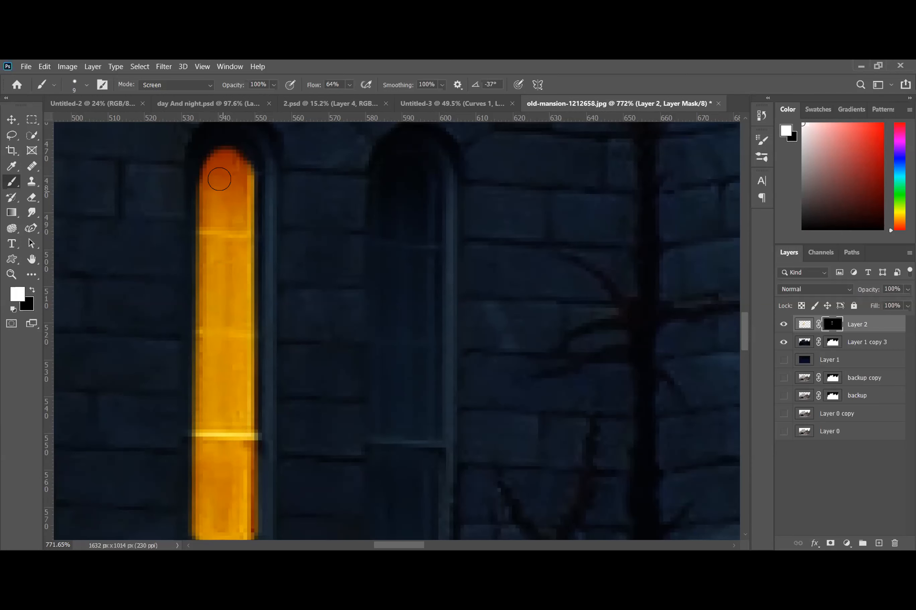
{"action": "left_click_drag", "start_coordinate": [230, 173], "coordinate": [228, 205]}
{"action": "scroll", "coordinate": [222, 387], "scroll_direction": "down", "scroll_amount": 5}
{"action": "scroll", "coordinate": [237, 378], "scroll_direction": "down", "scroll_amount": 2}
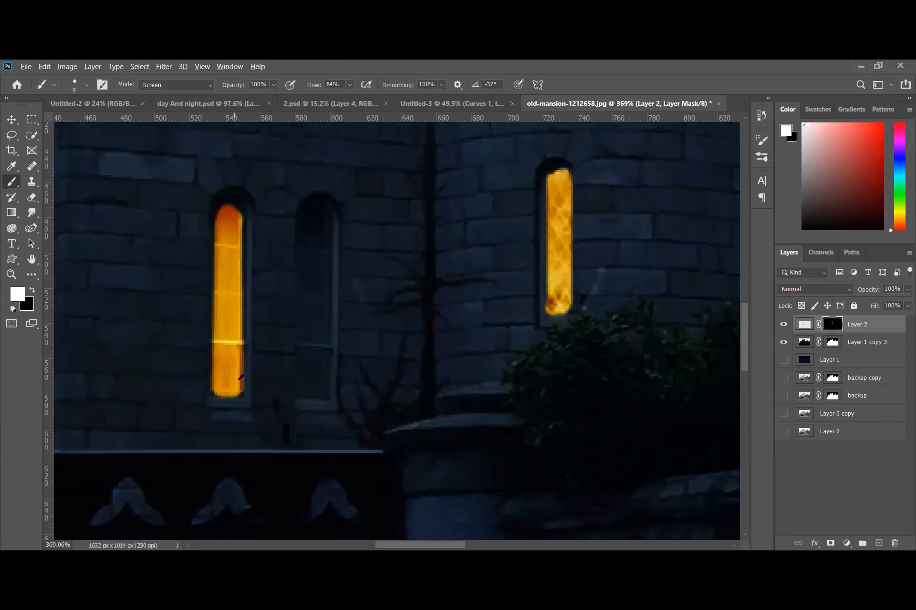
Square off the bottom corners of the left lower window's glow, and make black (000000) the foreground color
{"action": "scroll", "coordinate": [241, 377], "scroll_direction": "up", "scroll_amount": 6}
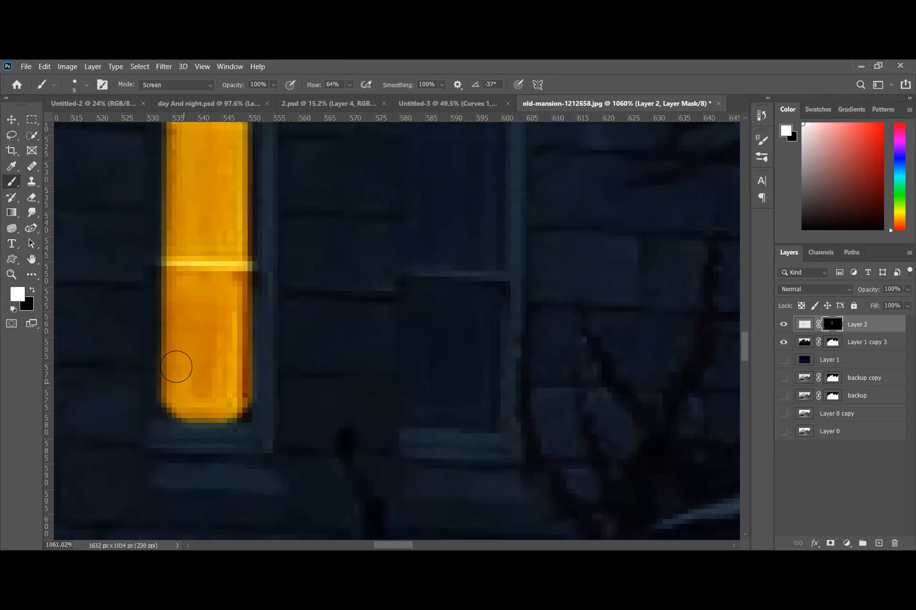
{"action": "left_click_drag", "start_coordinate": [225, 395], "coordinate": [226, 399]}
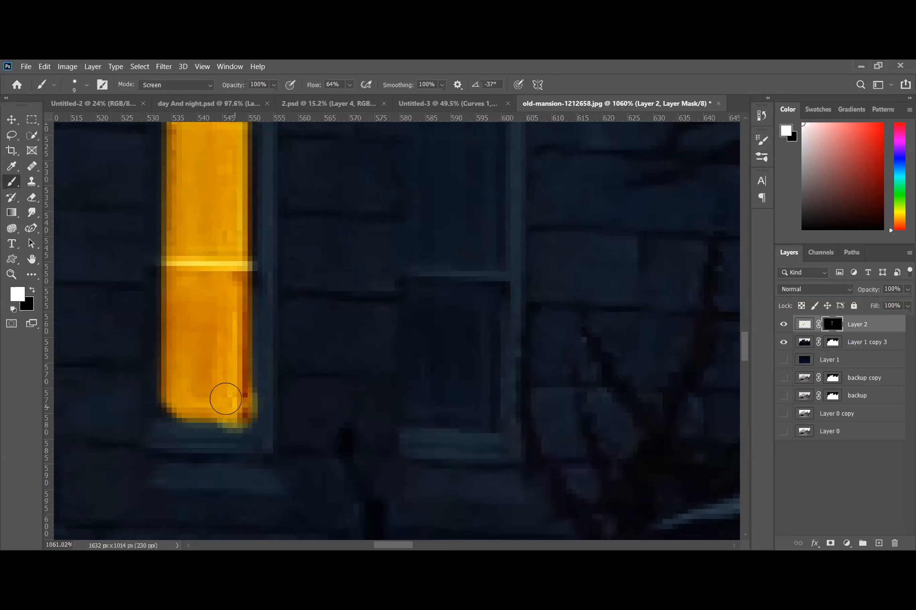
{"action": "left_click_drag", "start_coordinate": [169, 388], "coordinate": [160, 399]}
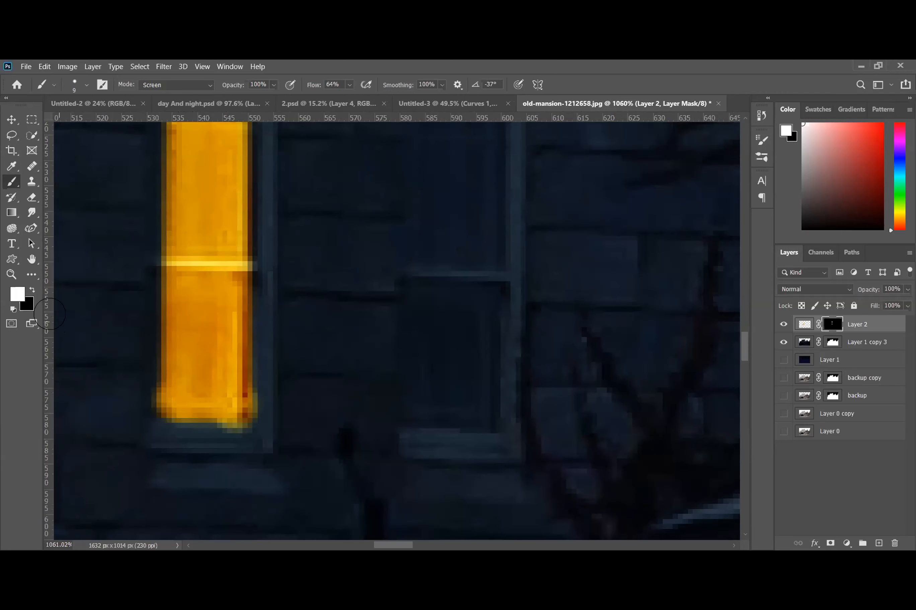
{"action": "left_click", "coordinate": [32, 290]}
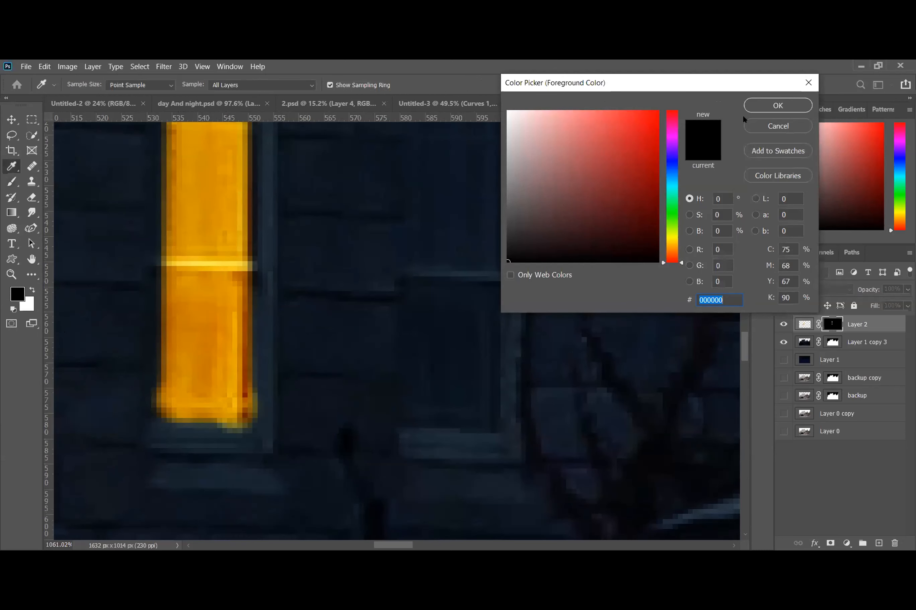
{"action": "left_click", "coordinate": [762, 100]}
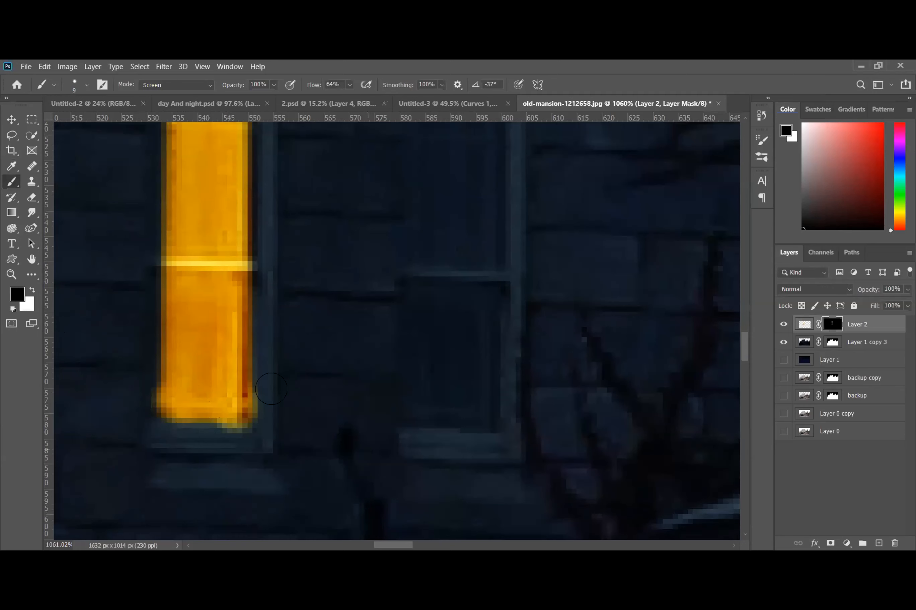
Set the brush mode to Normal and trim the glow's overspill along the left lower arched window's bottom edge with black on the mask
{"action": "left_click", "coordinate": [210, 85]}
{"action": "left_click", "coordinate": [197, 94]}
{"action": "mouse_move", "coordinate": [185, 423]}
{"action": "left_mouse_down"}
{"action": "mouse_move", "coordinate": [232, 426]}
{"action": "mouse_move", "coordinate": [237, 434]}
{"action": "mouse_move", "coordinate": [218, 437]}
{"action": "mouse_move", "coordinate": [245, 442]}
{"action": "left_mouse_up"}
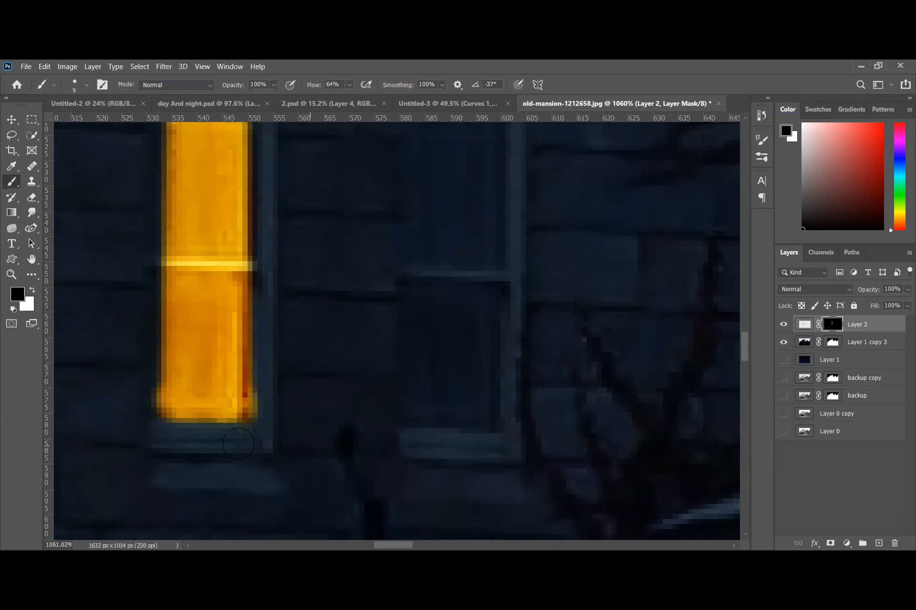
Examine the bottom edges of the glowing windows on the wall and the round tower up close, and the castle as a whole
{"action": "scroll", "coordinate": [379, 427], "scroll_direction": "up", "scroll_amount": 3}
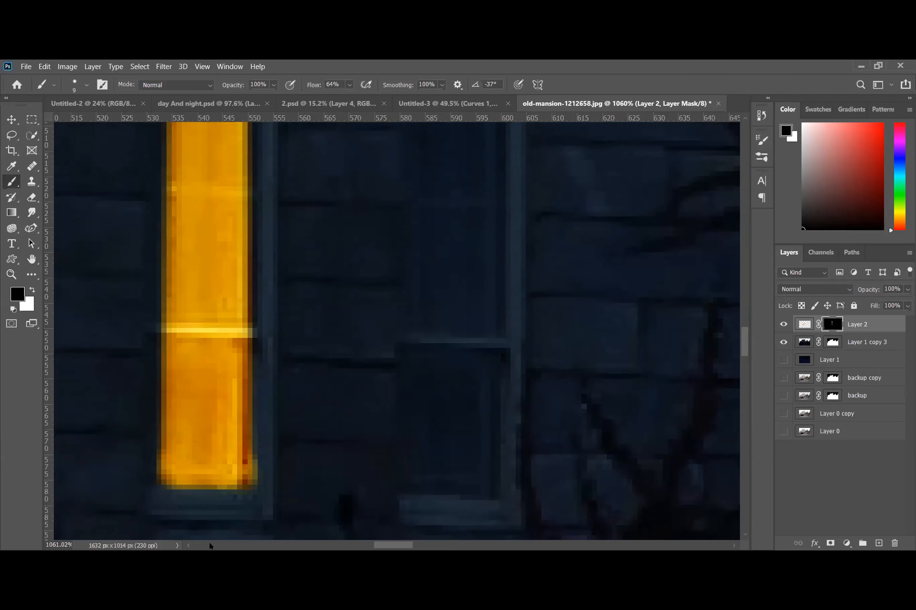
{"action": "scroll", "coordinate": [209, 545], "scroll_direction": "right", "scroll_amount": 2}
{"action": "scroll", "coordinate": [203, 525], "scroll_direction": "down", "scroll_amount": 5}
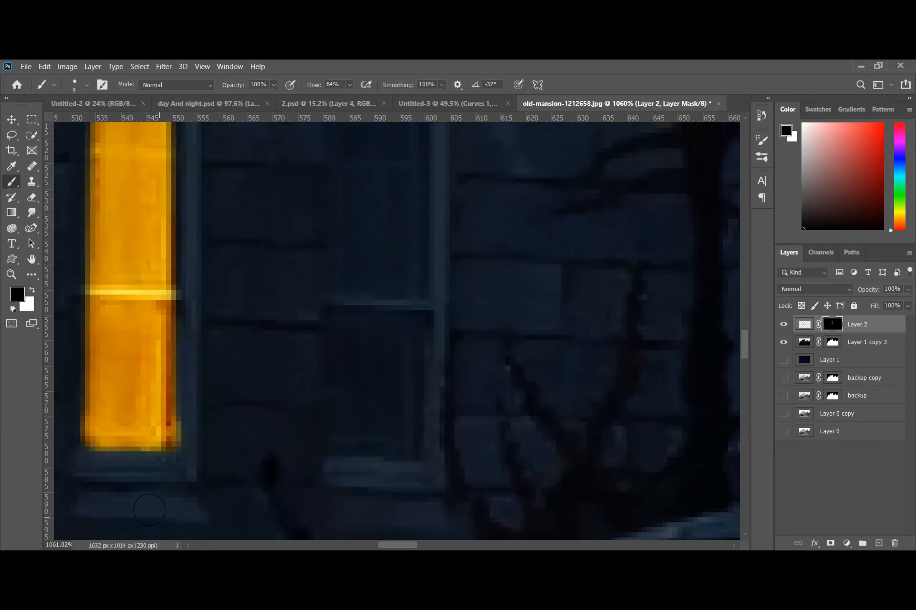
{"action": "scroll", "coordinate": [173, 467], "scroll_direction": "up", "scroll_amount": 4}
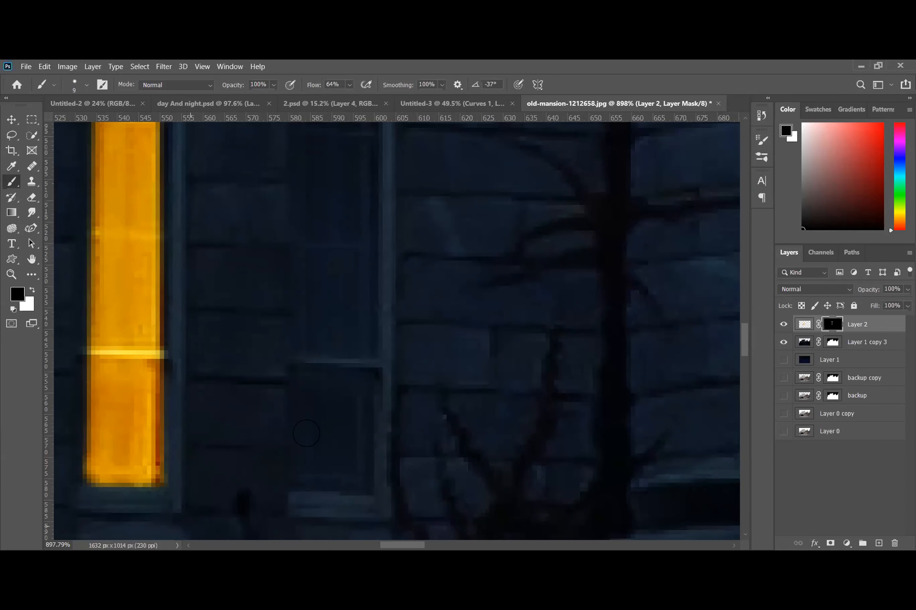
{"action": "scroll", "coordinate": [306, 433], "scroll_direction": "down", "scroll_amount": 4}
{"action": "scroll", "coordinate": [529, 407], "scroll_direction": "up", "scroll_amount": 5}
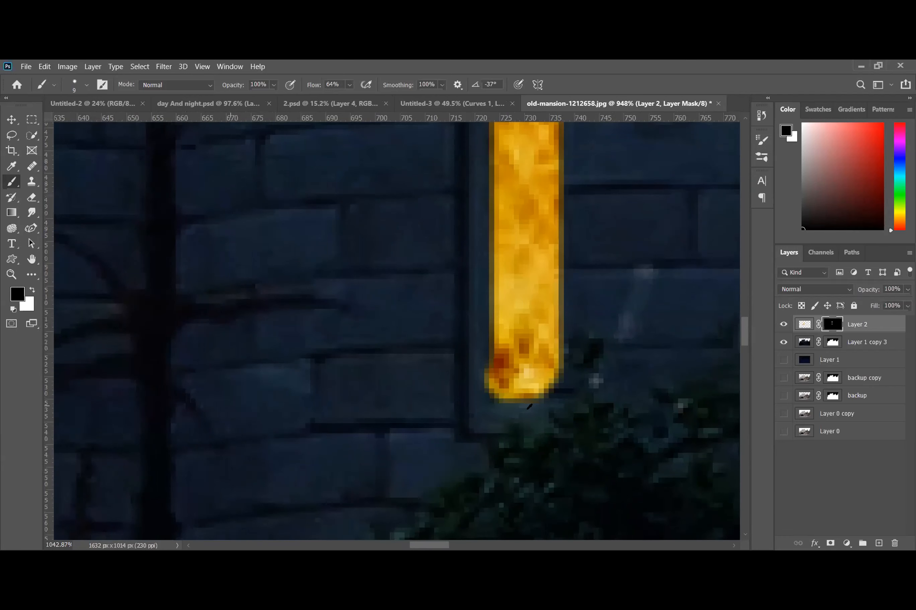
{"action": "scroll", "coordinate": [529, 407], "scroll_direction": "up", "scroll_amount": 4}
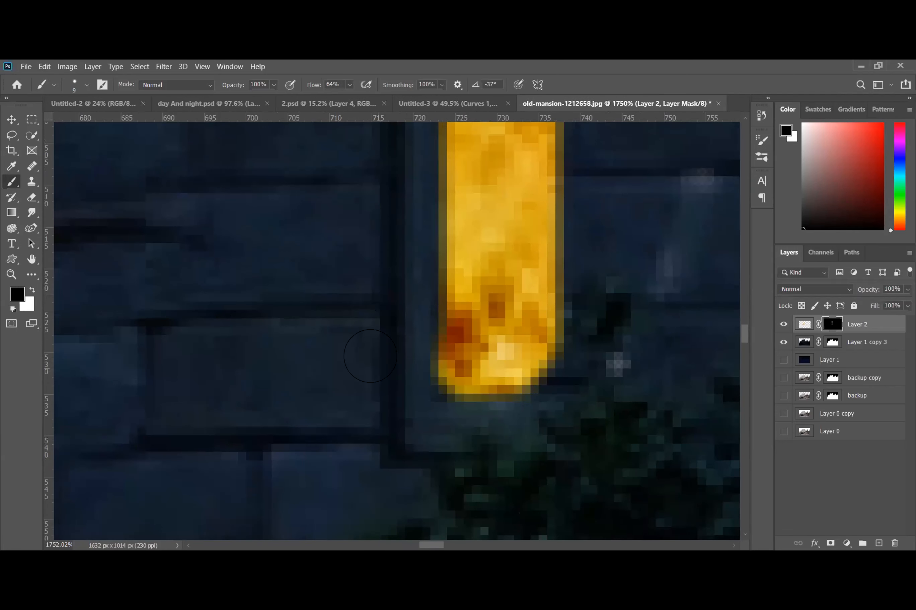
{"action": "scroll", "coordinate": [369, 395], "scroll_direction": "down", "scroll_amount": 8}
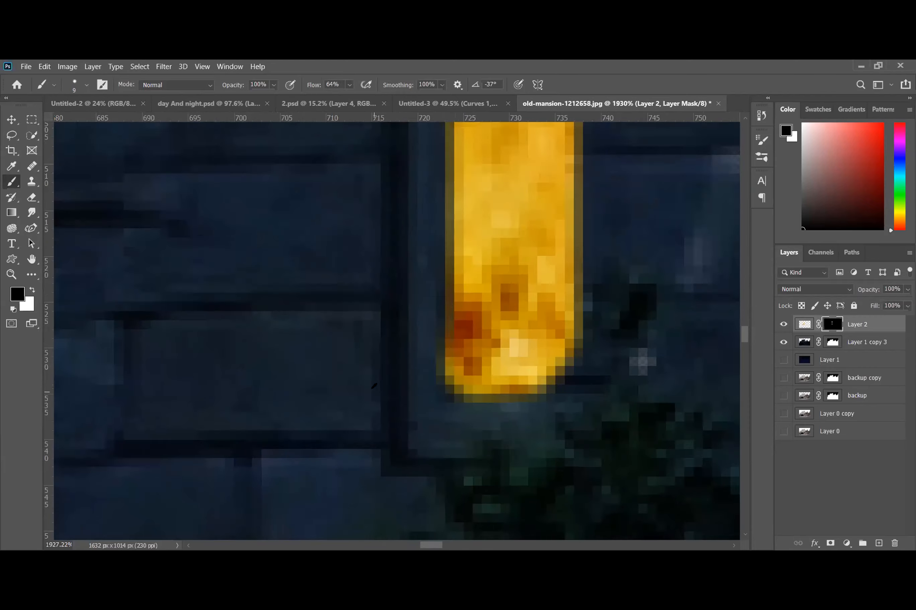
{"action": "scroll", "coordinate": [376, 369], "scroll_direction": "up", "scroll_amount": 4}
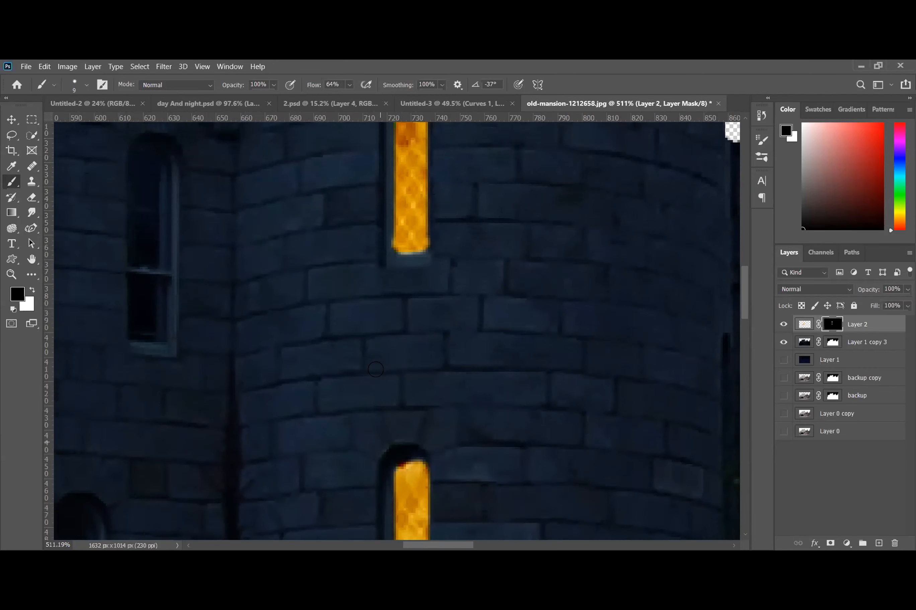
{"action": "scroll", "coordinate": [374, 365], "scroll_direction": "up", "scroll_amount": 4}
{"action": "scroll", "coordinate": [373, 365], "scroll_direction": "up", "scroll_amount": 2}
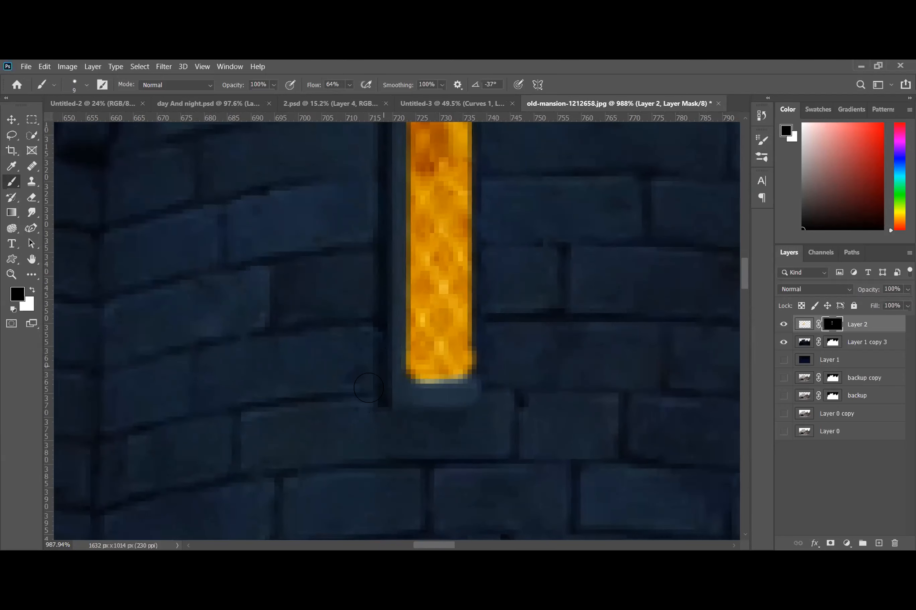
{"action": "scroll", "coordinate": [368, 388], "scroll_direction": "down", "scroll_amount": 8}
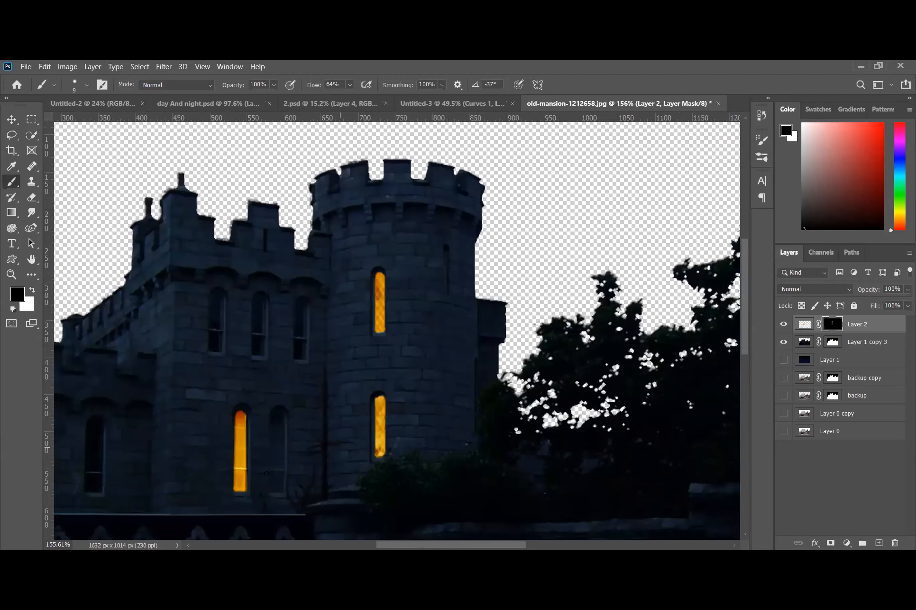
{"action": "scroll", "coordinate": [266, 473], "scroll_direction": "up", "scroll_amount": 4}
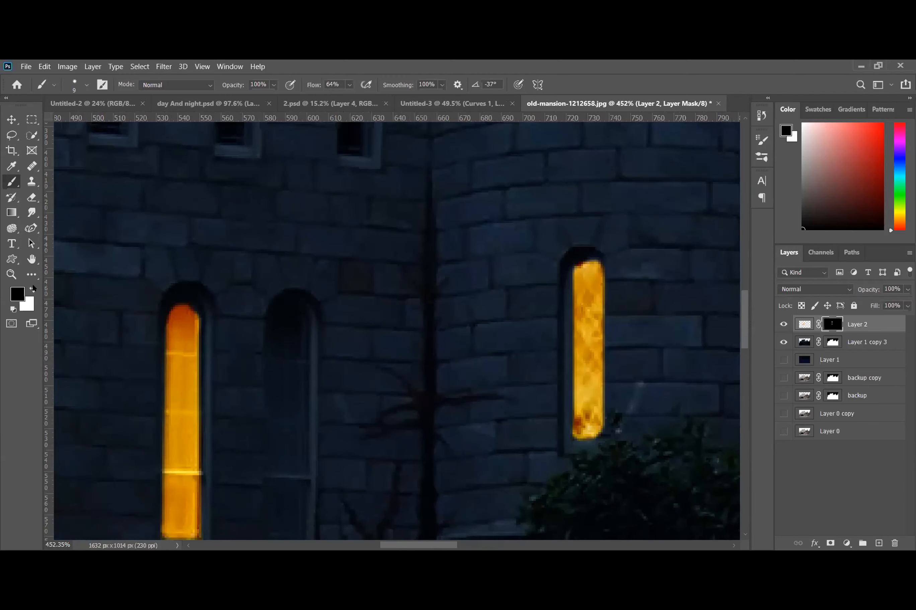
Make white the foreground color with the brush mode set to Screen, and switch to the Move tool at the lower arched windows
{"action": "left_click", "coordinate": [33, 289]}
{"action": "left_click", "coordinate": [157, 85]}
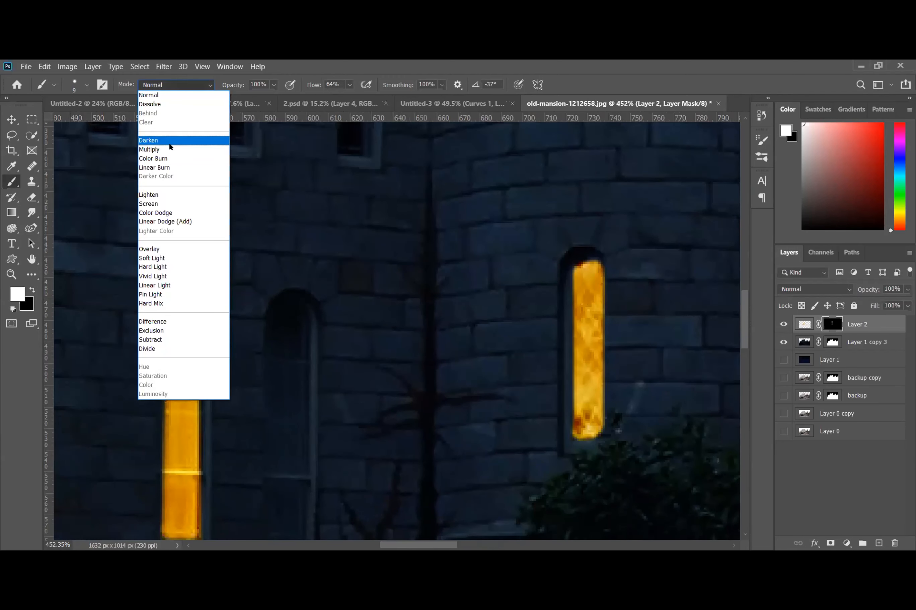
{"action": "left_click", "coordinate": [156, 203]}
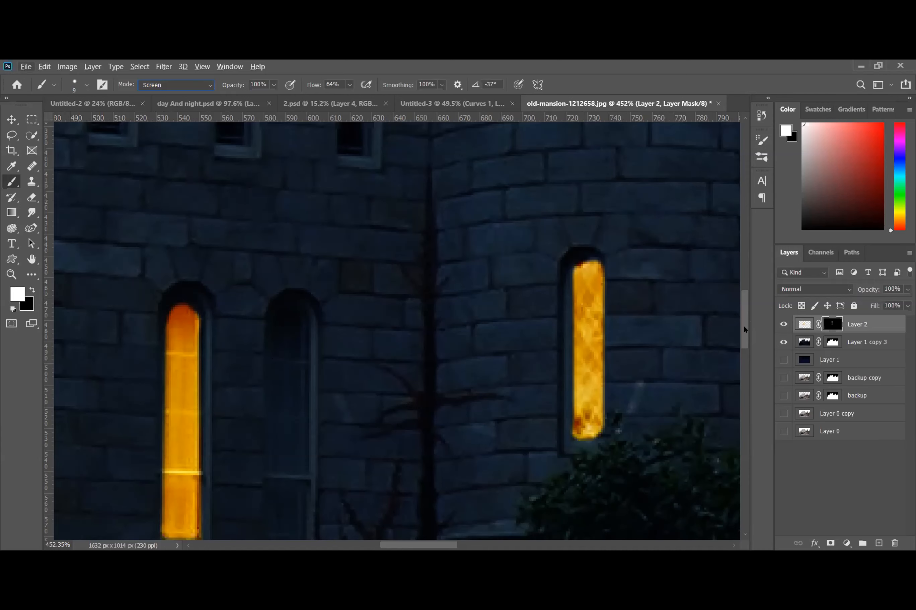
{"action": "scroll", "coordinate": [743, 325], "scroll_direction": "down", "scroll_amount": 3}
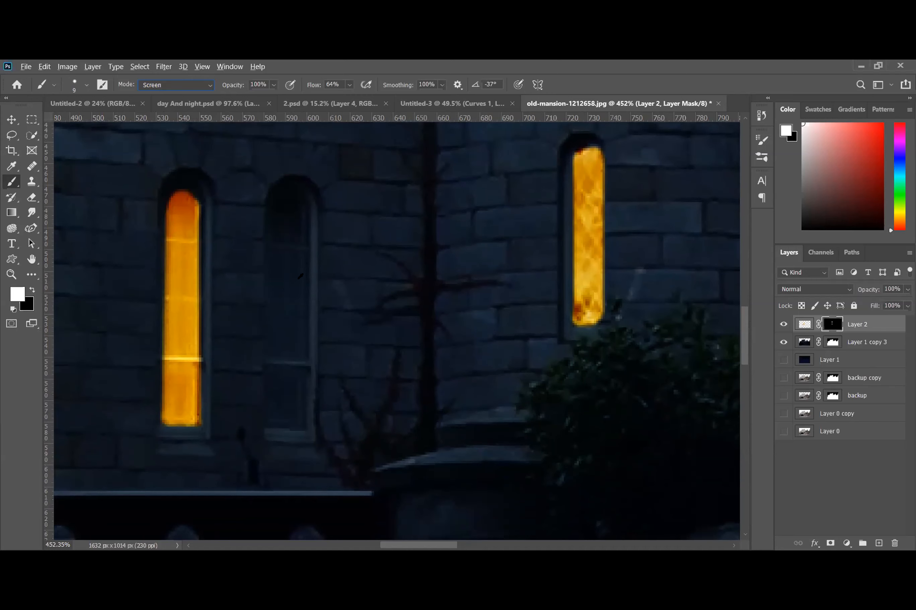
{"action": "left_click", "coordinate": [12, 119]}
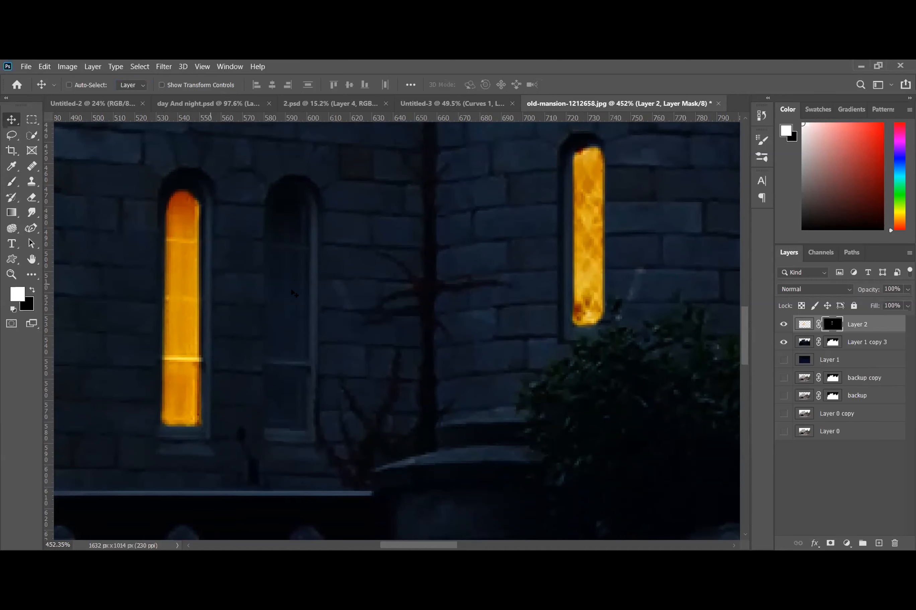
Brush white down the middle of the second arched window on the Layer 2 mask to reveal the orange glow
{"action": "scroll", "coordinate": [286, 292], "scroll_direction": "up", "scroll_amount": 1}
{"action": "scroll", "coordinate": [284, 286], "scroll_direction": "up", "scroll_amount": 2}
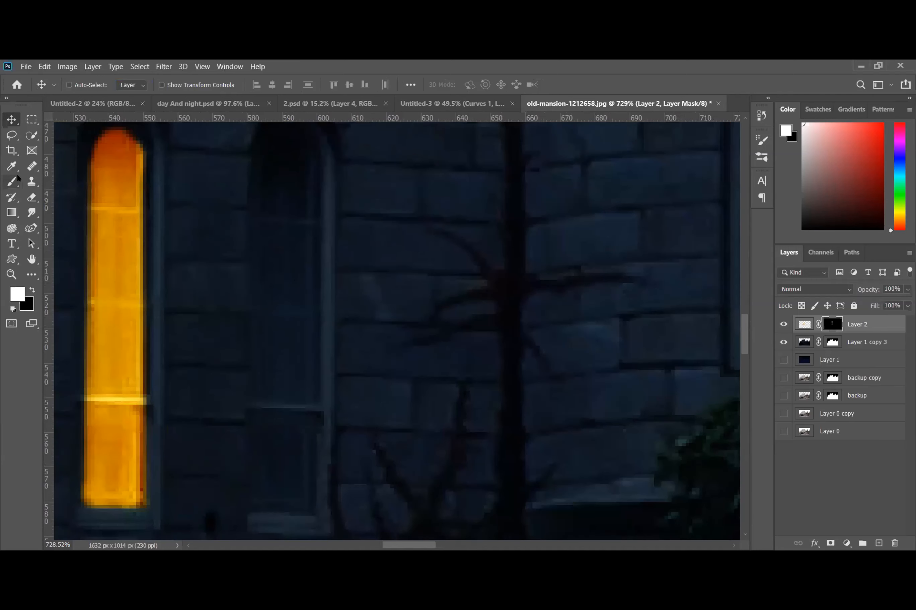
{"action": "scroll", "coordinate": [245, 226], "scroll_direction": "up", "scroll_amount": 1}
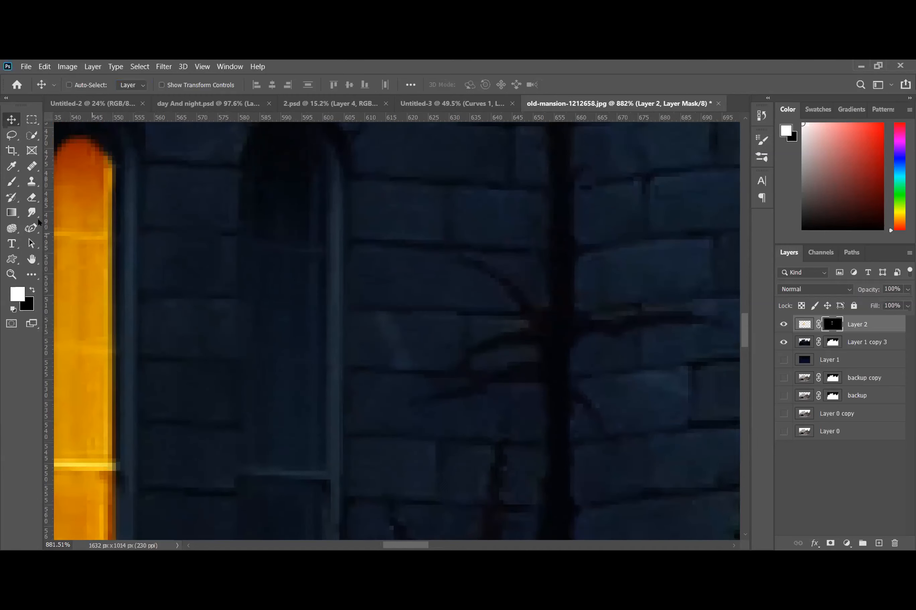
{"action": "left_click", "coordinate": [12, 182]}
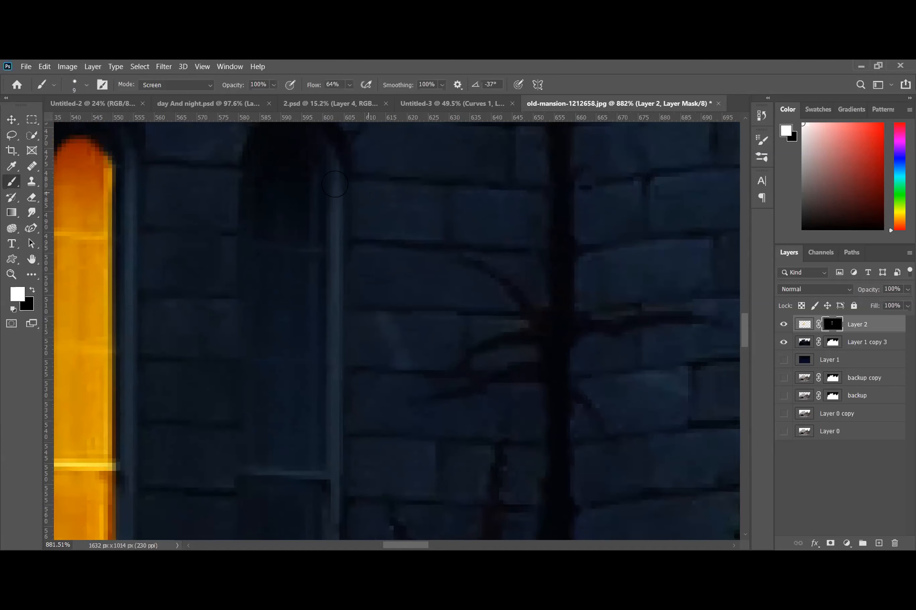
{"action": "left_click", "coordinate": [278, 169]}
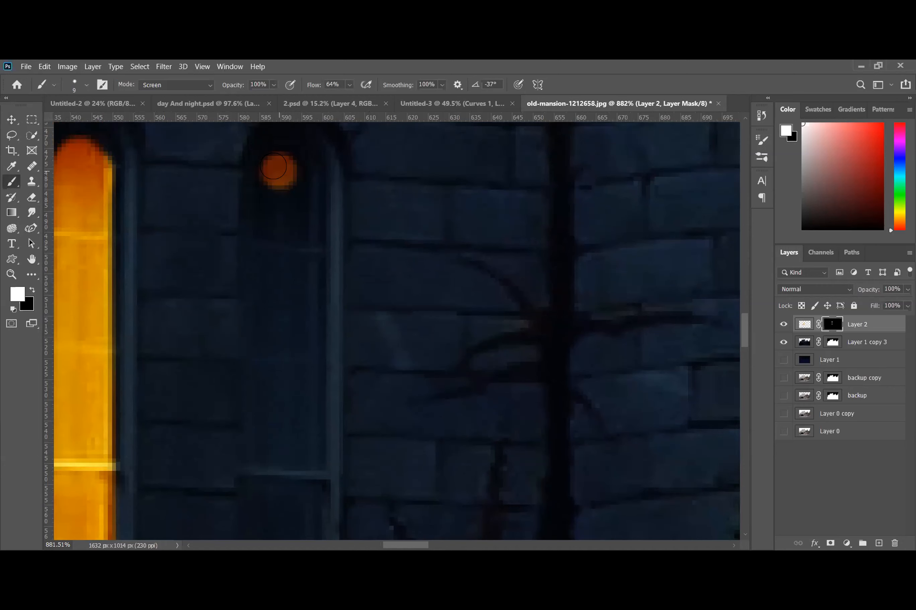
{"action": "left_click_drag", "start_coordinate": [281, 181], "coordinate": [280, 341]}
{"action": "left_click_drag", "start_coordinate": [307, 463], "coordinate": [306, 485]}
{"action": "scroll", "coordinate": [315, 426], "scroll_direction": "down", "scroll_amount": 3}
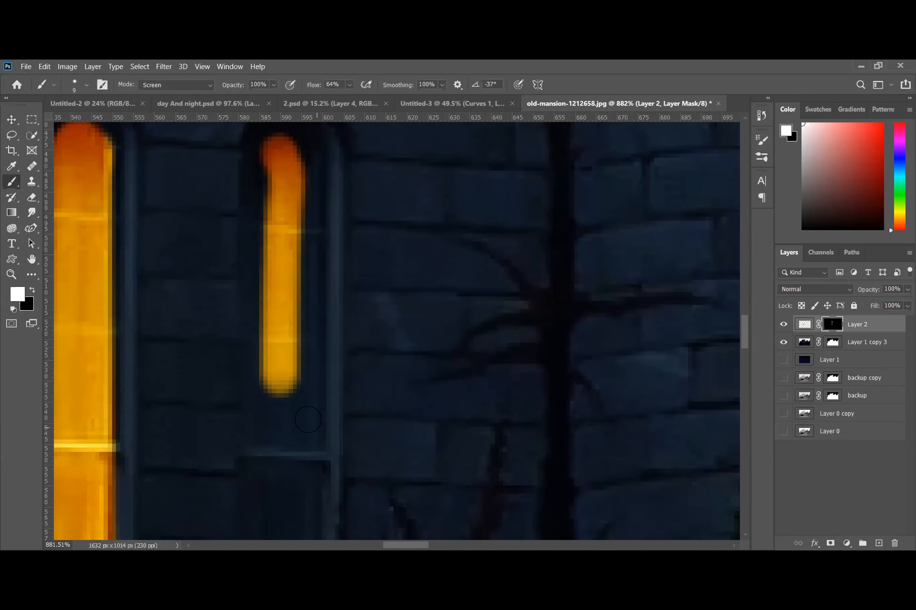
{"action": "scroll", "coordinate": [286, 348], "scroll_direction": "down", "scroll_amount": 2}
{"action": "left_click_drag", "start_coordinate": [285, 348], "coordinate": [285, 497]}
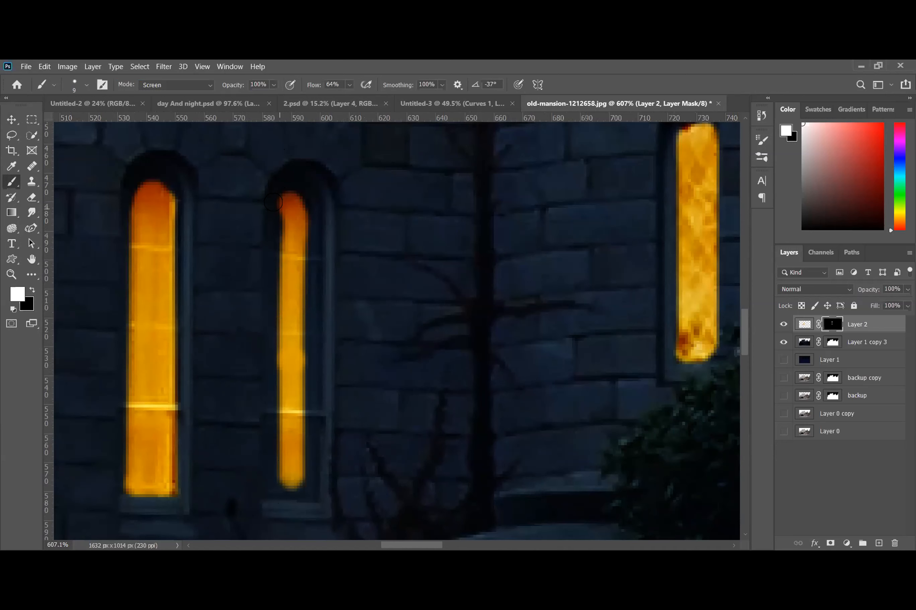
Extend the second arched window's glow with straight white mask strokes along its left edge and across its bottom
{"action": "left_click", "coordinate": [273, 202], "text": "shift"}
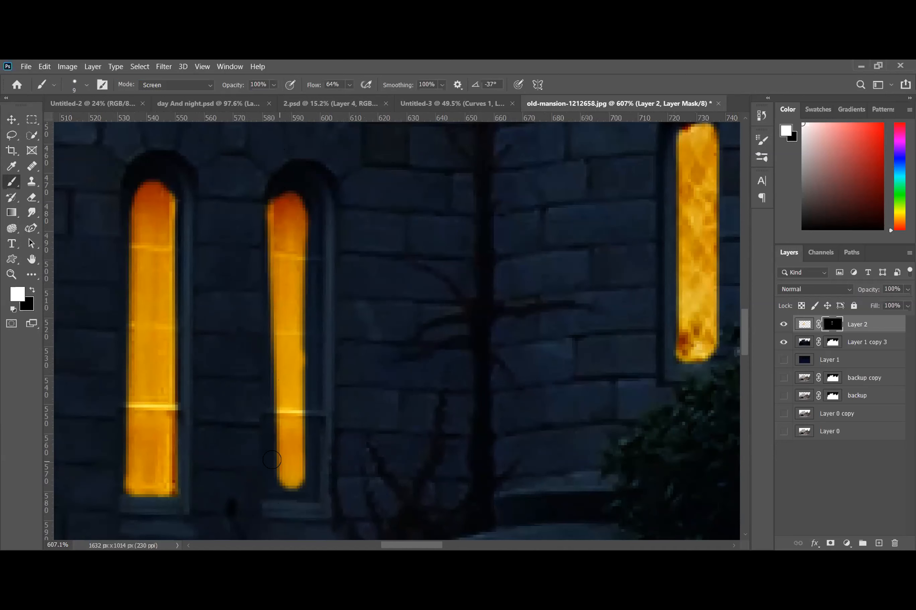
{"action": "left_click", "coordinate": [273, 475], "text": "shift"}
{"action": "left_click", "coordinate": [274, 481], "text": "shift"}
{"action": "left_click", "coordinate": [270, 484], "text": "shift"}
{"action": "left_click", "coordinate": [278, 496], "text": "shift"}
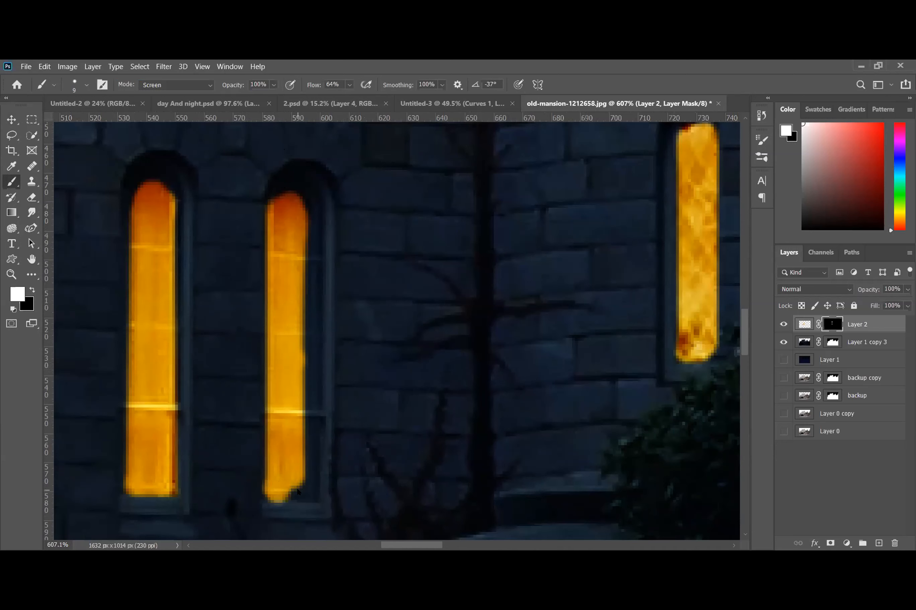
{"action": "left_click", "coordinate": [302, 490], "text": "shift"}
{"action": "left_click", "coordinate": [271, 489], "text": "shift"}
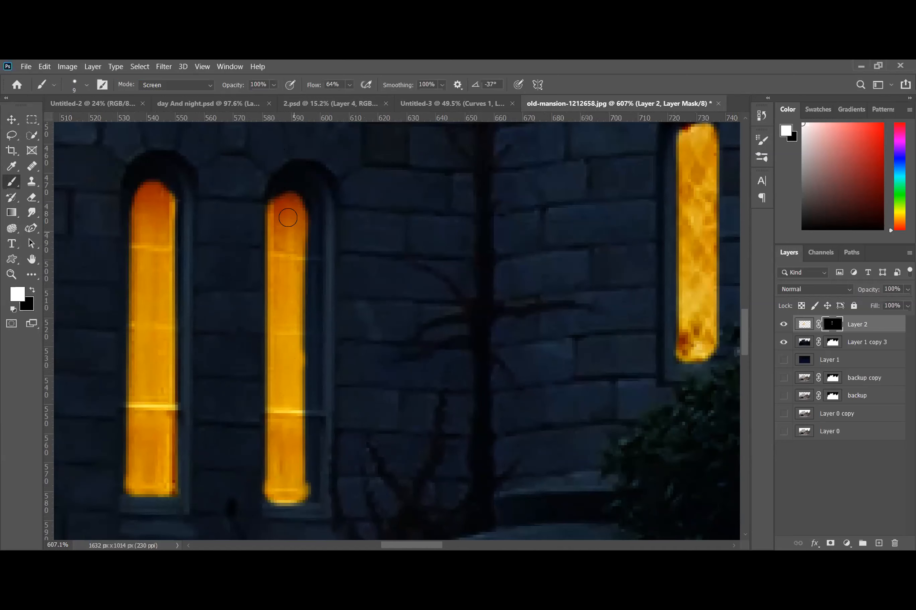
Paint the mask white over the second window's rounded top and down its right edge to fill the opening with glow
{"action": "left_click", "coordinate": [286, 198], "text": "shift"}
{"action": "left_click", "coordinate": [292, 192], "text": "shift"}
{"action": "left_click", "coordinate": [295, 198], "text": "shift"}
{"action": "left_click", "coordinate": [305, 203], "text": "shift"}
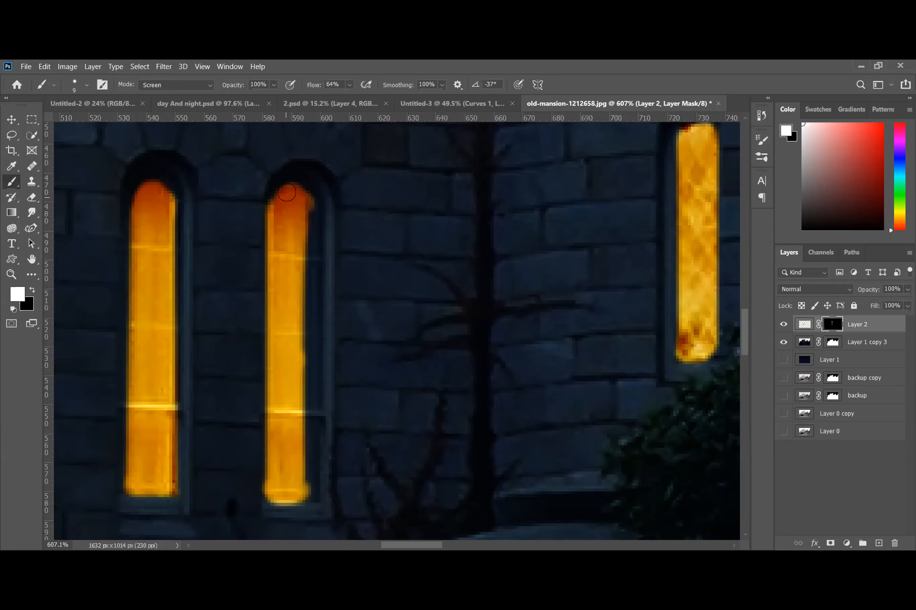
{"action": "left_click", "coordinate": [301, 201], "text": "shift"}
{"action": "left_click", "coordinate": [301, 221], "text": "shift"}
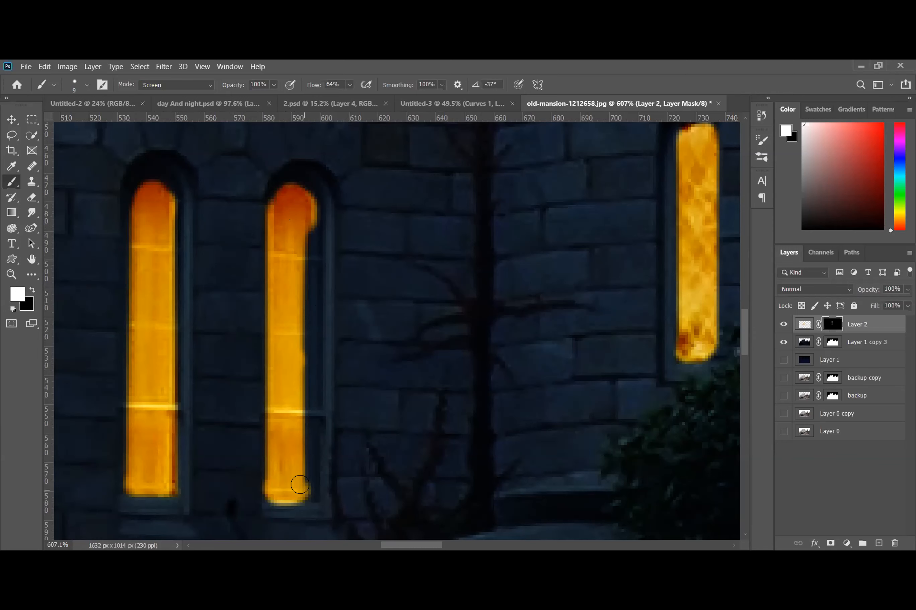
{"action": "left_click", "coordinate": [299, 485], "text": "shift"}
{"action": "left_click", "coordinate": [303, 488]}
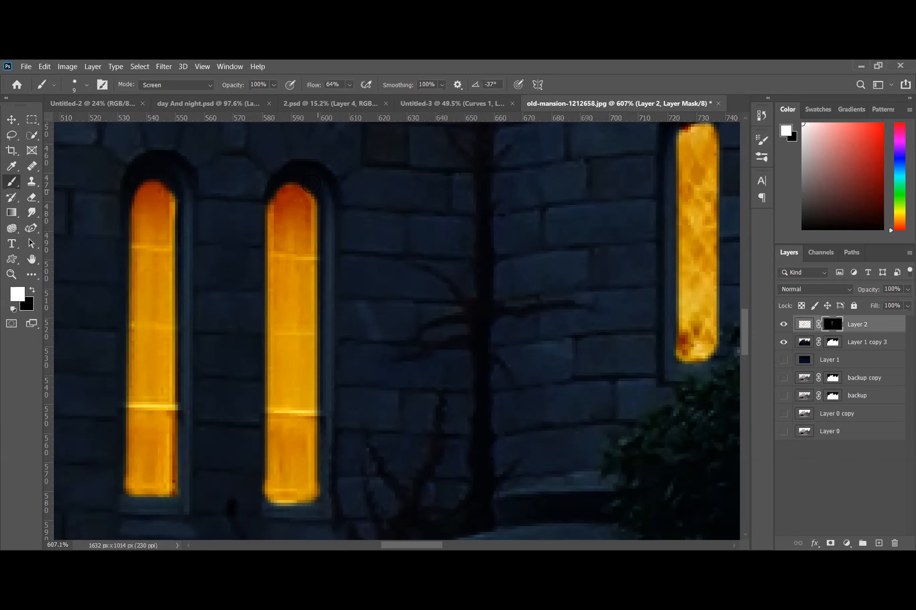
Reduce the brush to 3 px, make black the foreground colour and set the brush mode to Normal
{"action": "key", "text": "bracketleft"}
{"action": "key", "text": "bracketleft"}
{"action": "left_click", "coordinate": [33, 290]}
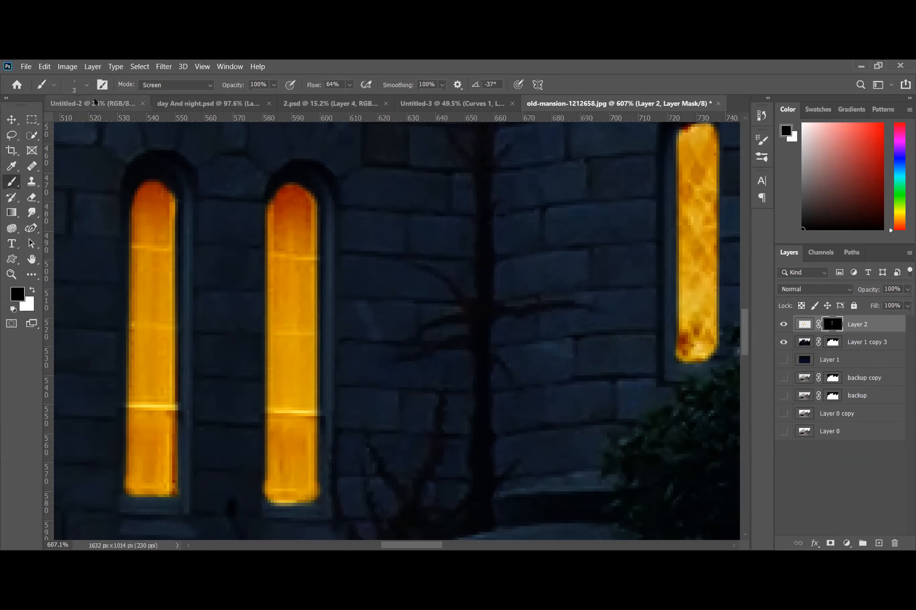
{"action": "left_click", "coordinate": [171, 84]}
{"action": "left_click", "coordinate": [171, 94]}
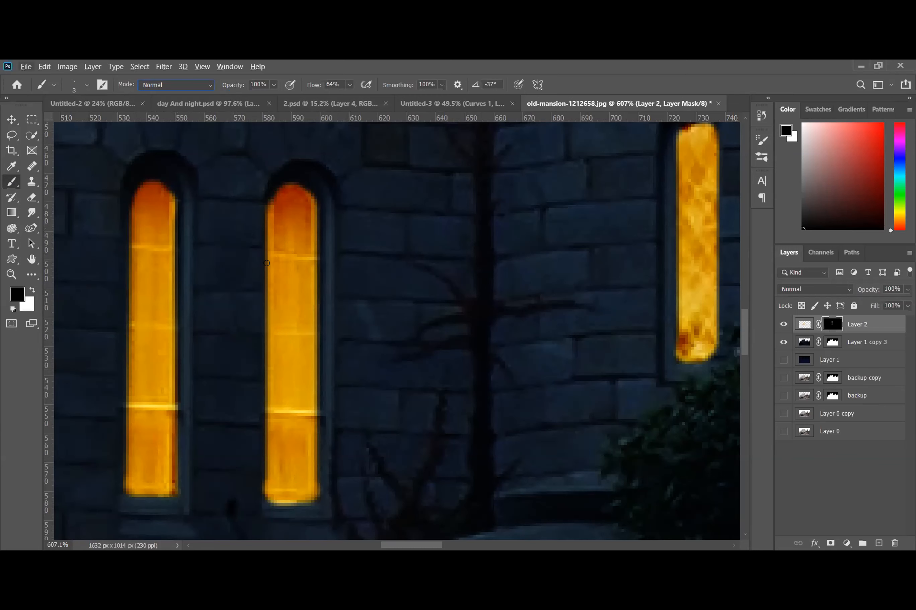
{"action": "key", "text": "alt"}
{"action": "left_click", "coordinate": [804, 488]}
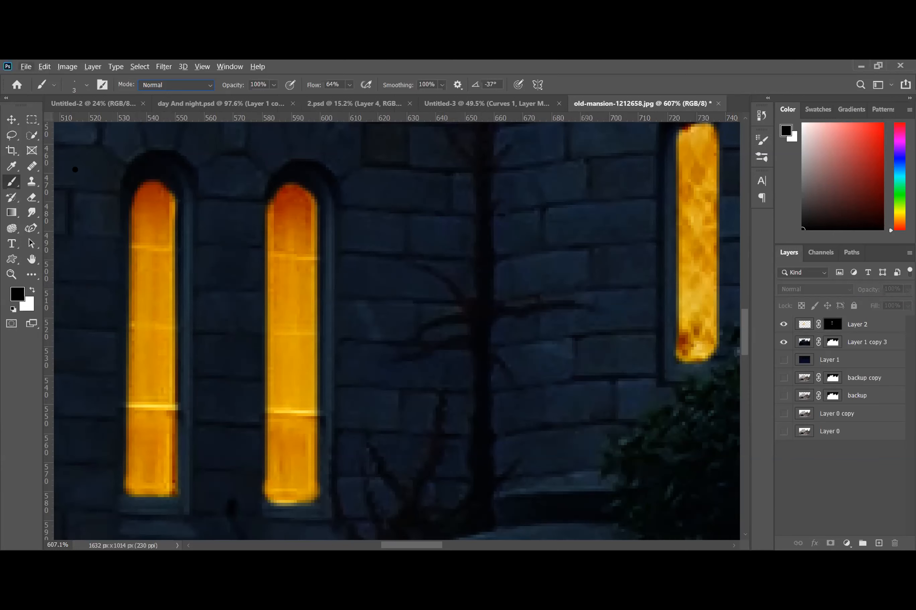
{"action": "left_click", "coordinate": [11, 123]}
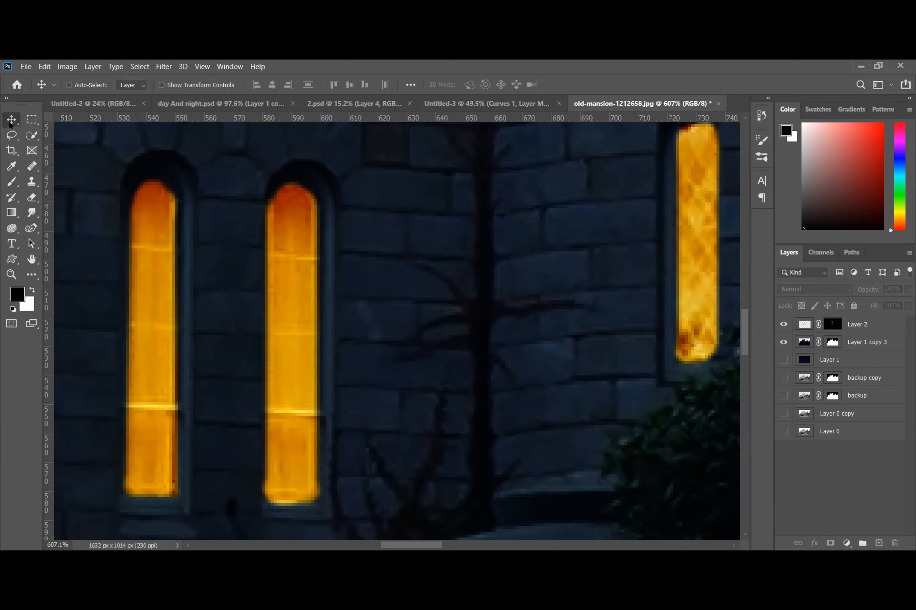
{"action": "left_click", "coordinate": [12, 183]}
{"action": "scroll", "coordinate": [284, 301], "scroll_direction": "up", "scroll_amount": 5}
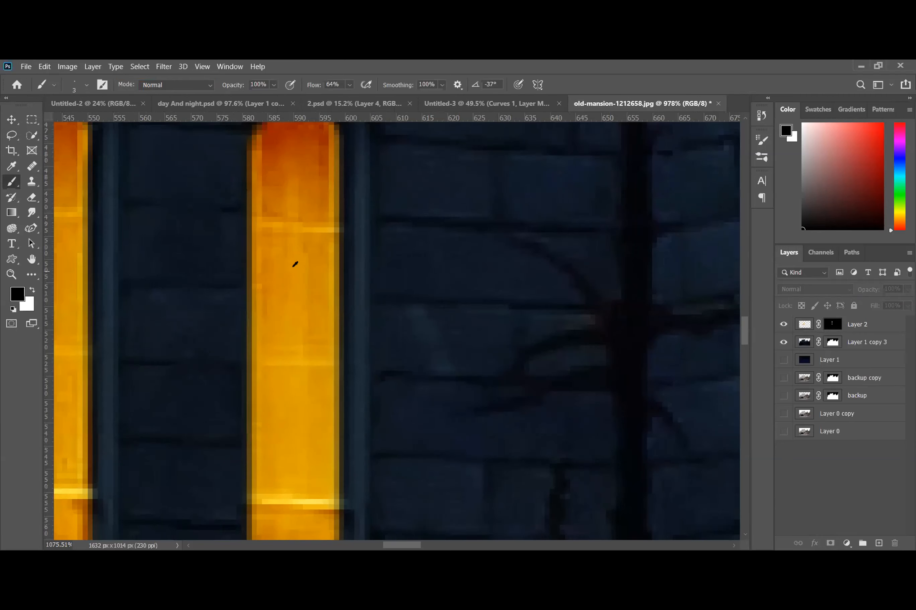
{"action": "left_click", "coordinate": [832, 324]}
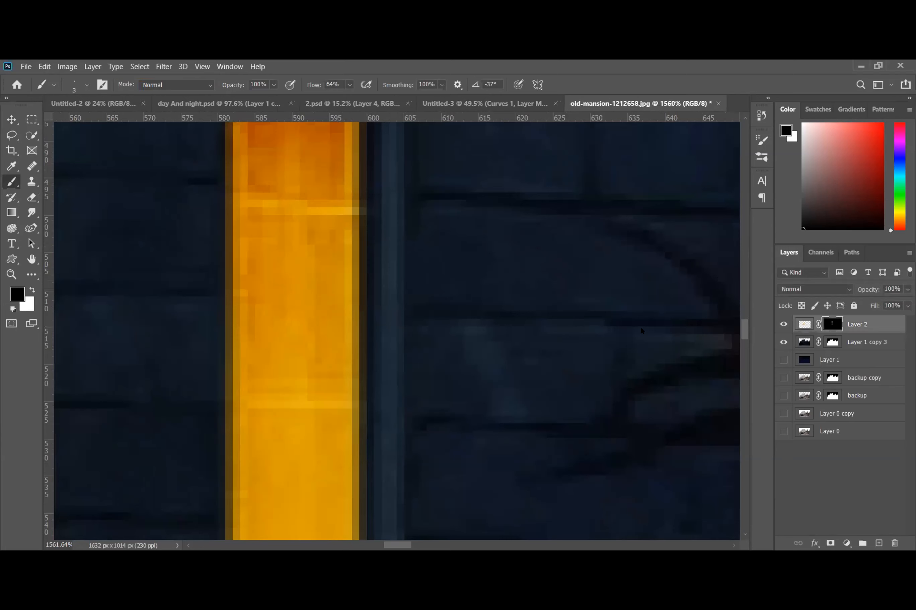
Paint three thin horizontal black bars across the second arched window on the Layer 2 mask with a 2 px brush
{"action": "scroll", "coordinate": [314, 299], "scroll_direction": "up", "scroll_amount": 3}
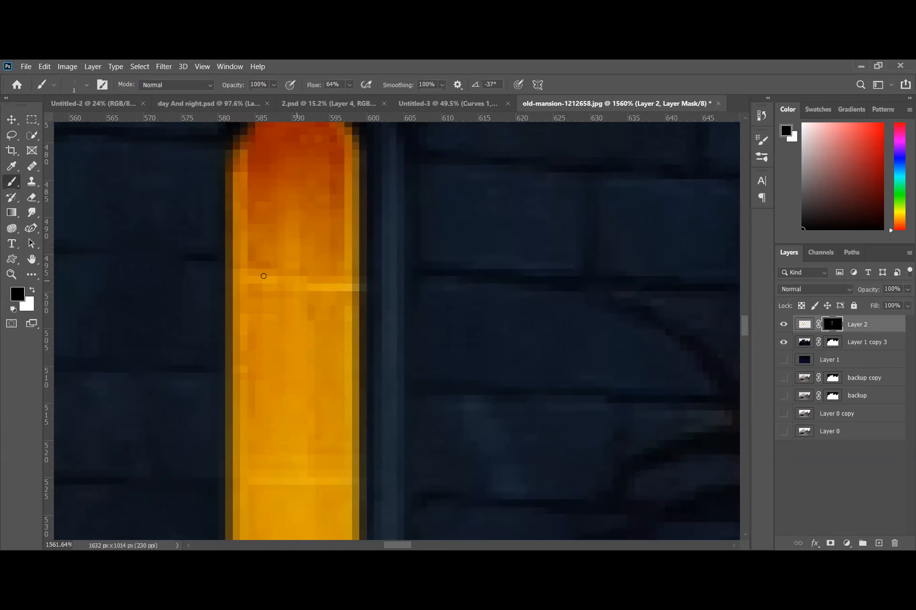
{"action": "scroll", "coordinate": [243, 270], "scroll_direction": "down", "scroll_amount": 3}
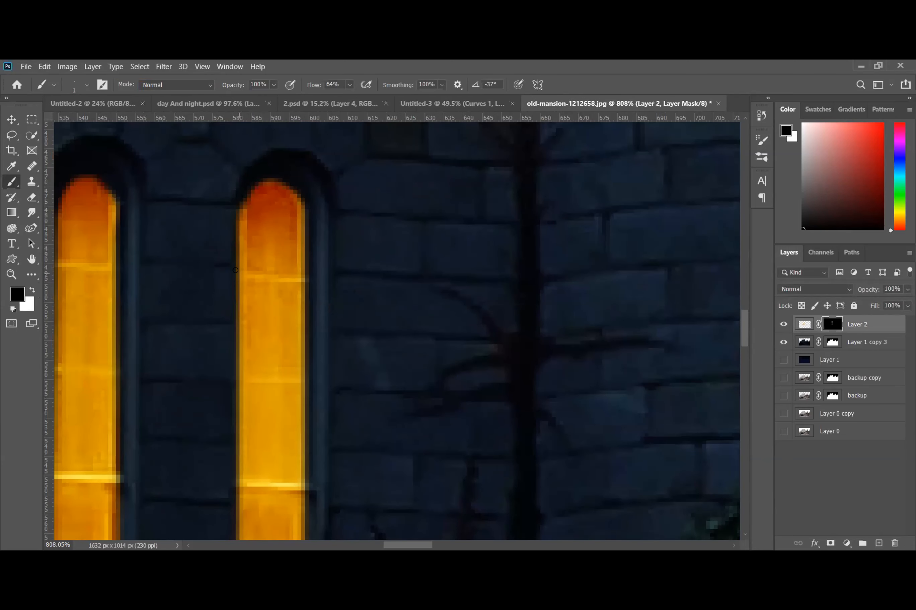
{"action": "left_click_drag", "start_coordinate": [235, 271], "coordinate": [341, 287]}
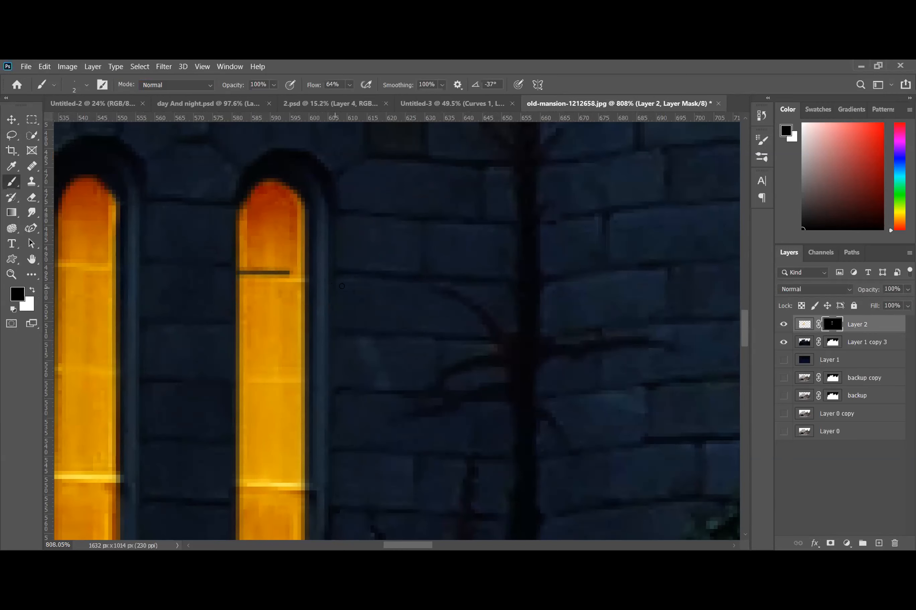
{"action": "scroll", "coordinate": [229, 323], "scroll_direction": "down", "scroll_amount": 3}
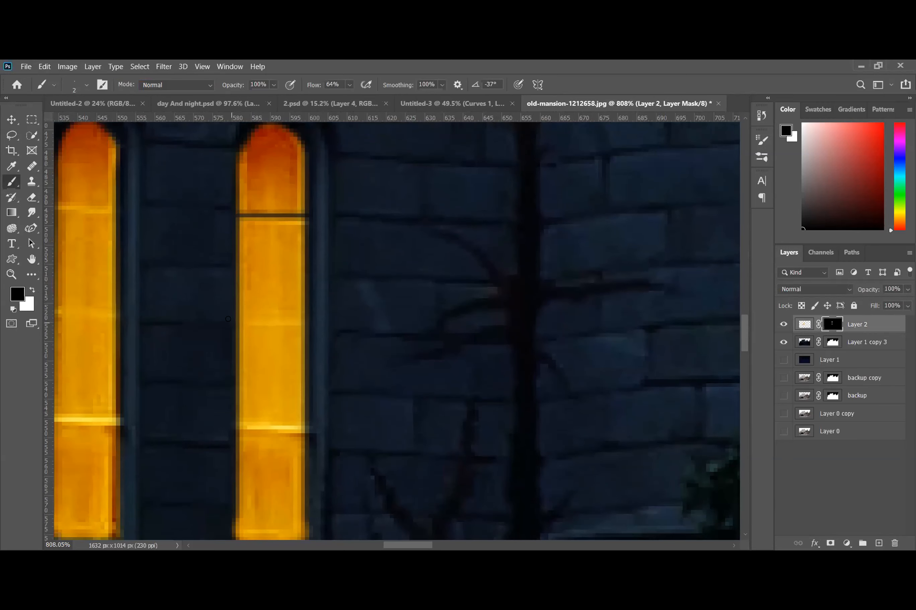
{"action": "left_click", "coordinate": [240, 312], "text": "shift"}
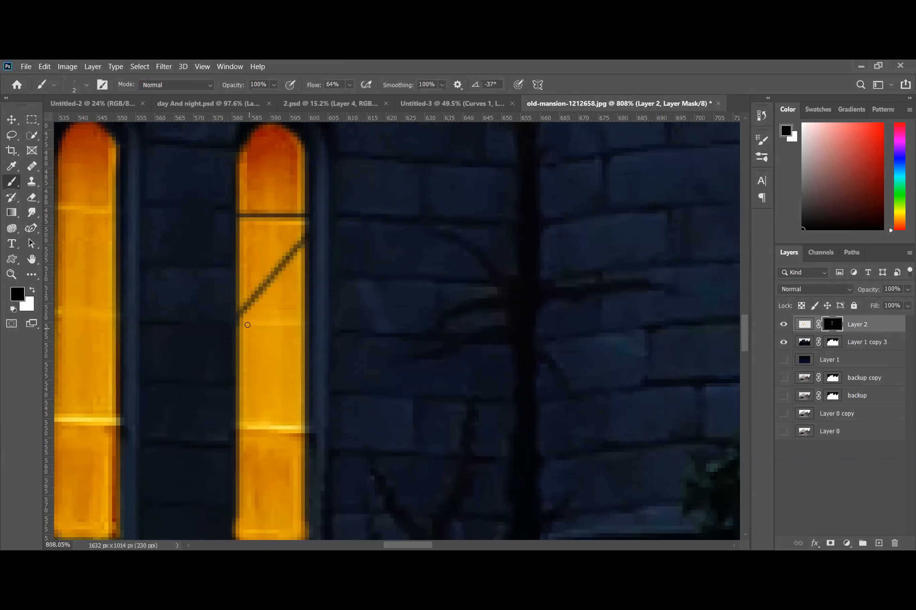
{"action": "key", "text": "ctrl+z"}
{"action": "left_click", "coordinate": [239, 326]}
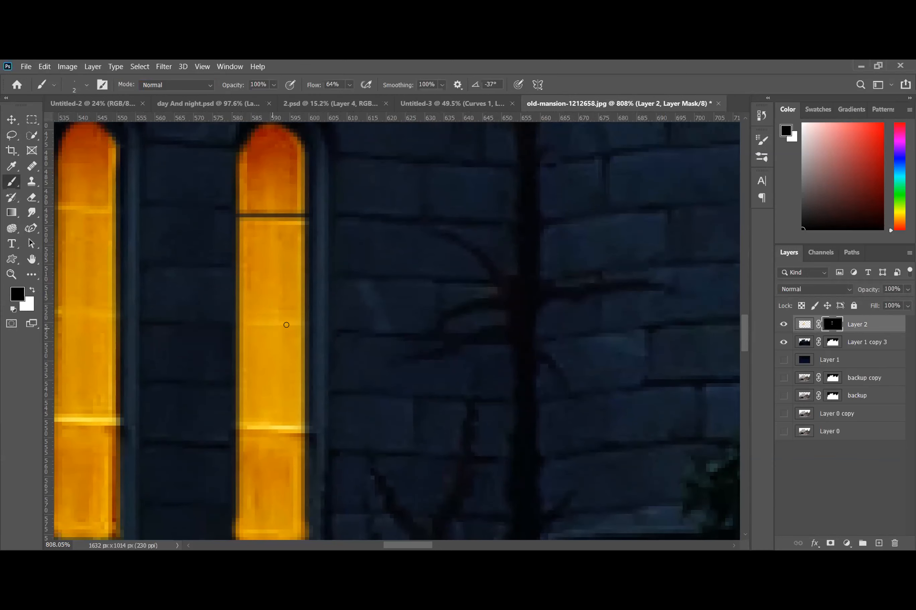
{"action": "left_click", "coordinate": [306, 326], "text": "shift"}
{"action": "scroll", "coordinate": [322, 330], "scroll_direction": "down", "scroll_amount": 2}
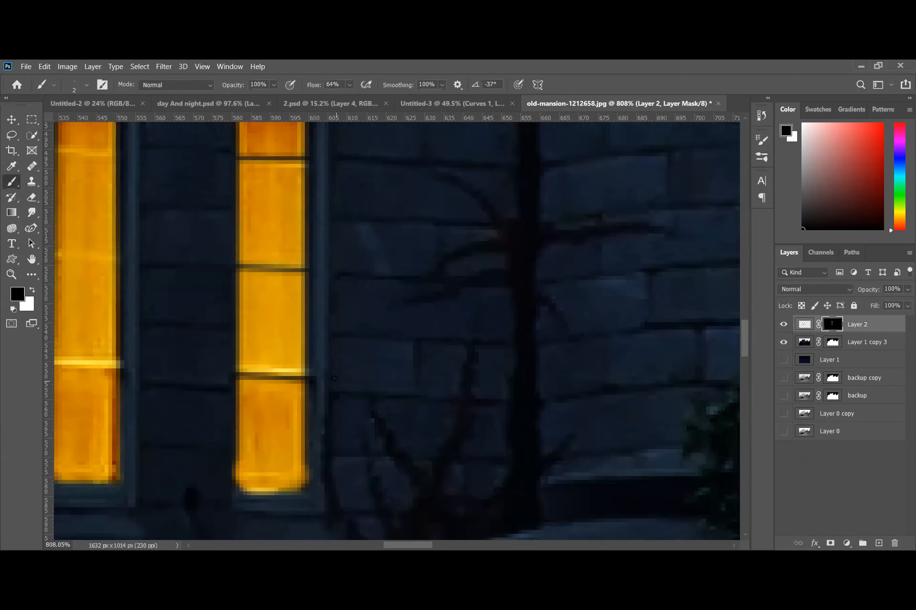
Paint three thin horizontal black bars across the first arched window on the mask, along its existing glazing lines
{"action": "scroll", "coordinate": [327, 379], "scroll_direction": "down", "scroll_amount": 3}
{"action": "scroll", "coordinate": [324, 377], "scroll_direction": "down", "scroll_amount": 2}
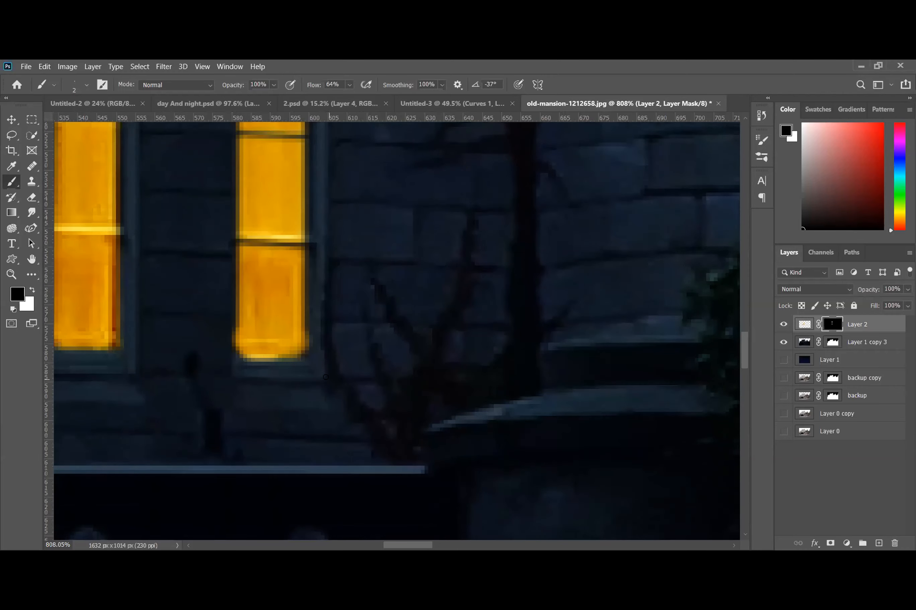
{"action": "scroll", "coordinate": [325, 377], "scroll_direction": "down", "scroll_amount": 3}
{"action": "scroll", "coordinate": [170, 285], "scroll_direction": "up", "scroll_amount": 3}
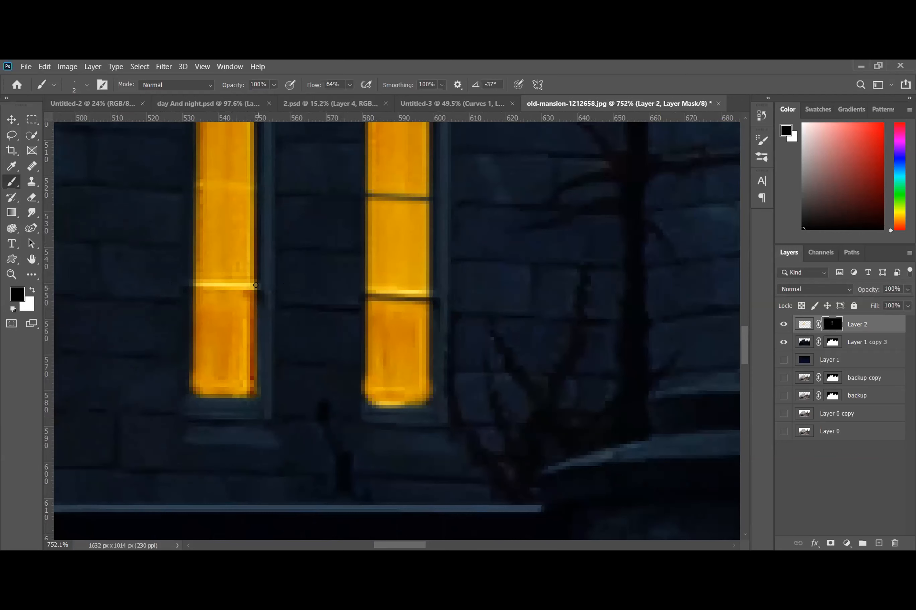
{"action": "left_click", "coordinate": [256, 283], "text": "shift"}
{"action": "scroll", "coordinate": [220, 268], "scroll_direction": "up", "scroll_amount": 2}
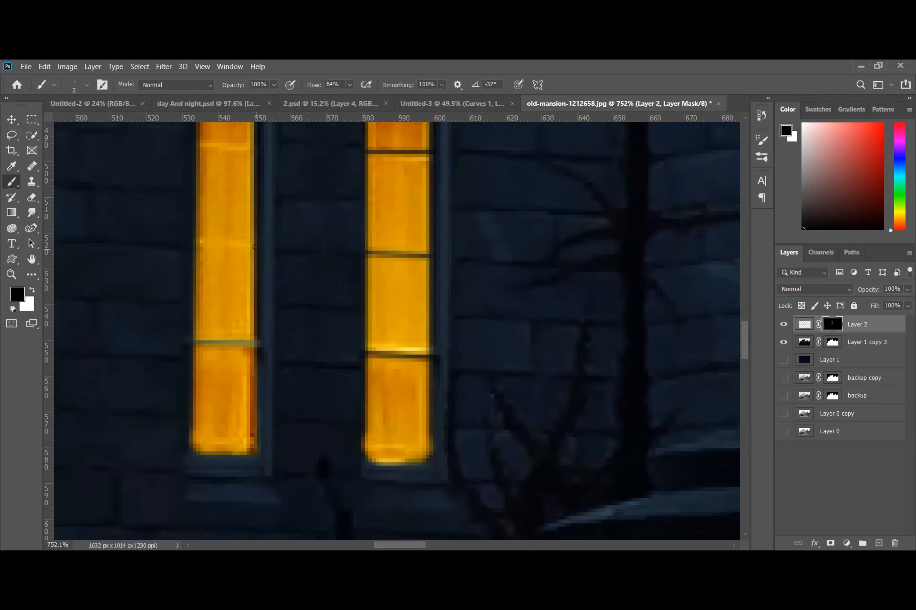
{"action": "left_click", "coordinate": [254, 245], "text": "shift"}
{"action": "scroll", "coordinate": [236, 244], "scroll_direction": "up", "scroll_amount": 3}
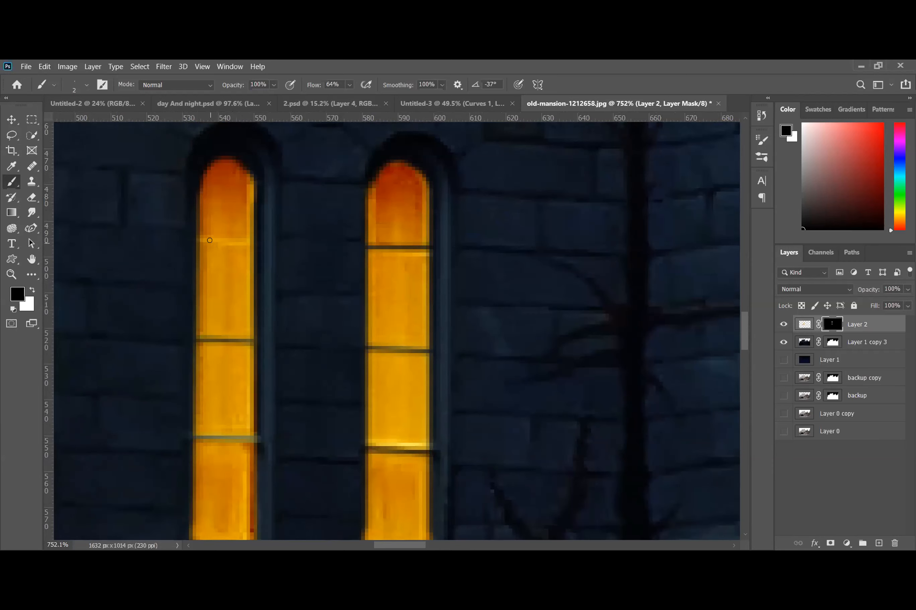
{"action": "left_click", "coordinate": [256, 244], "text": "shift"}
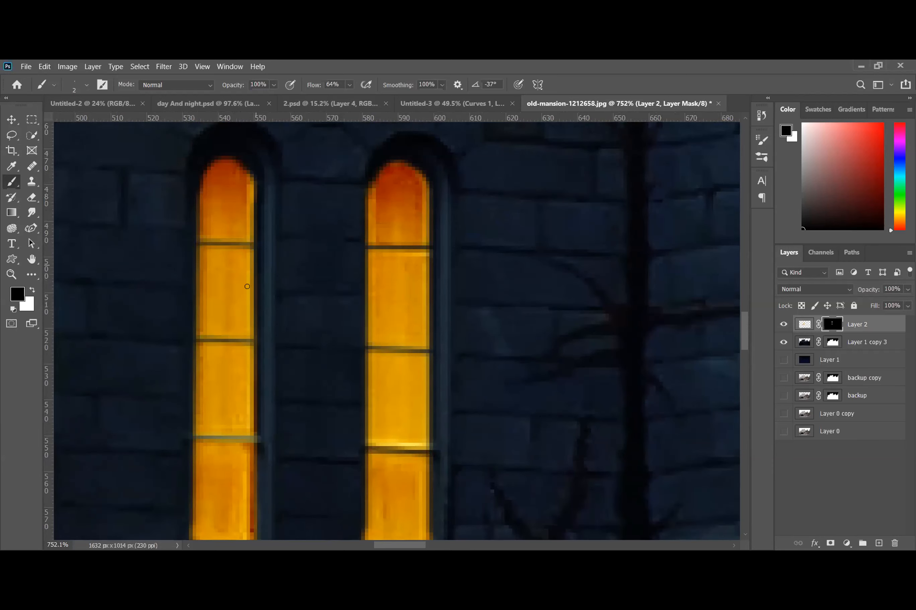
Set the brush size to 7 px and its hardness to 0%
{"action": "scroll", "coordinate": [246, 290], "scroll_direction": "down", "scroll_amount": 6}
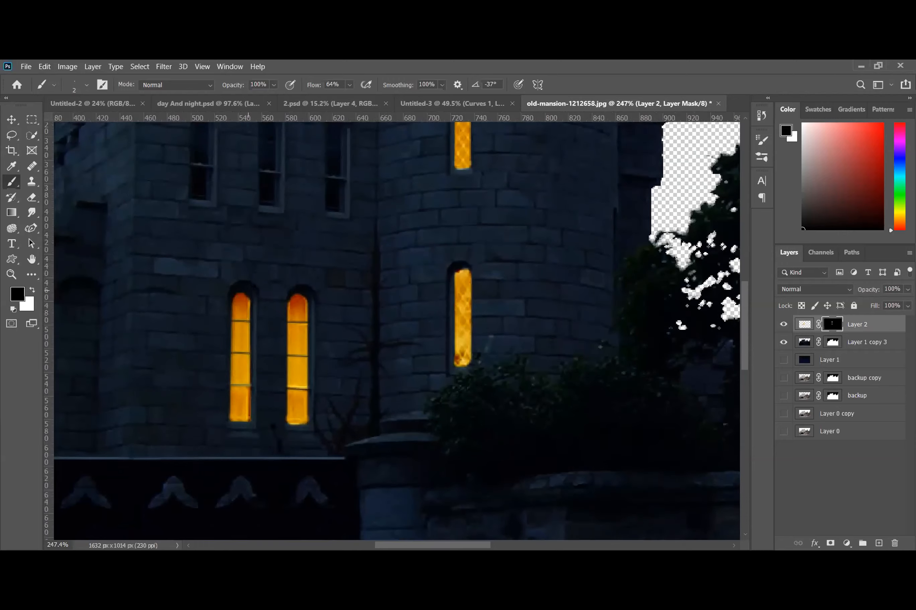
{"action": "scroll", "coordinate": [246, 291], "scroll_direction": "up", "scroll_amount": 2}
{"action": "scroll", "coordinate": [255, 301], "scroll_direction": "up", "scroll_amount": 3}
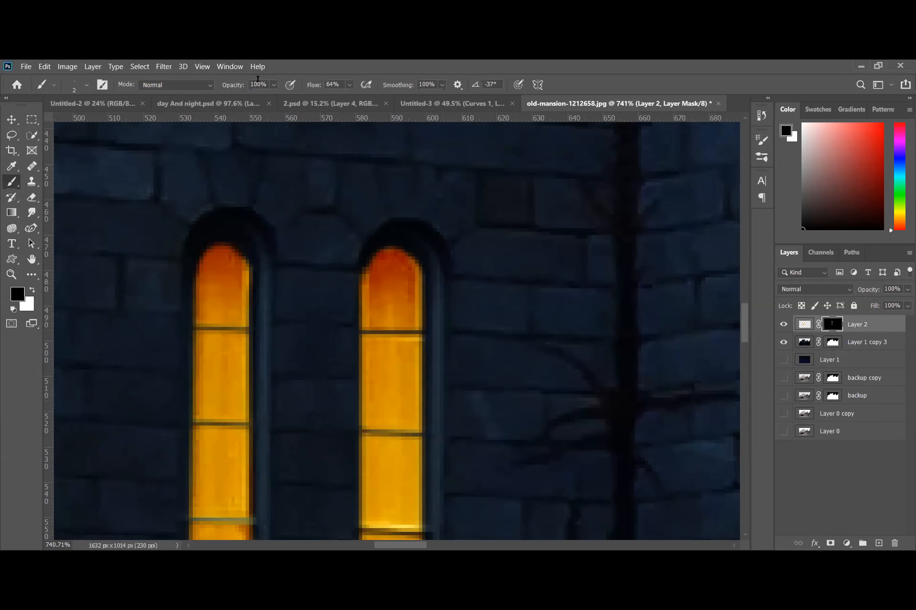
{"action": "left_click", "coordinate": [86, 85]}
{"action": "left_click_drag", "start_coordinate": [67, 123], "coordinate": [69, 123]}
{"action": "left_click_drag", "start_coordinate": [128, 150], "coordinate": [50, 153]}
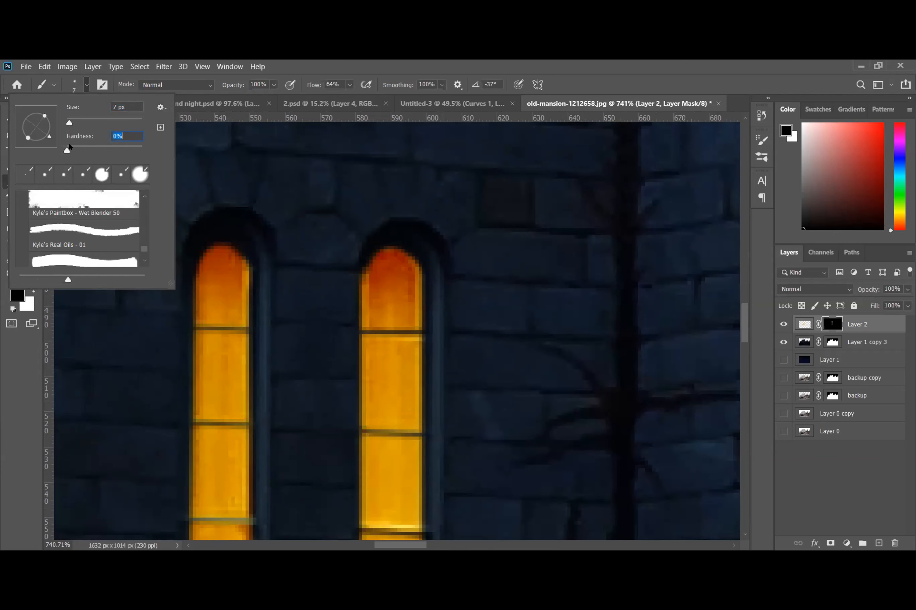
{"action": "left_click", "coordinate": [67, 145]}
Set the brush opacity to 31%, flow to 9% and smoothing to 31%
{"action": "left_click", "coordinate": [258, 86]}
{"action": "left_click_drag", "start_coordinate": [233, 87], "coordinate": [192, 88]}
{"action": "left_click_drag", "start_coordinate": [313, 86], "coordinate": [253, 93]}
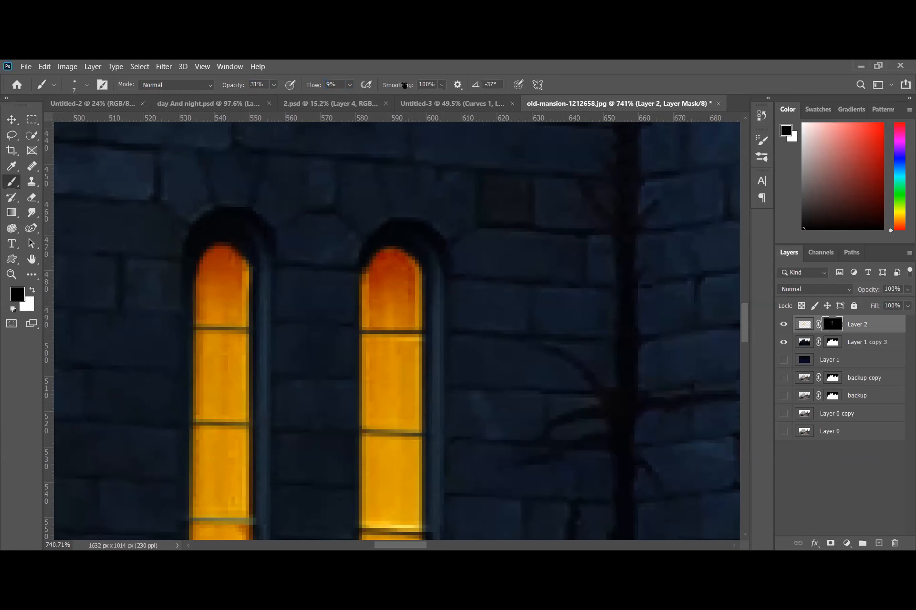
{"action": "left_click_drag", "start_coordinate": [386, 86], "coordinate": [356, 87]}
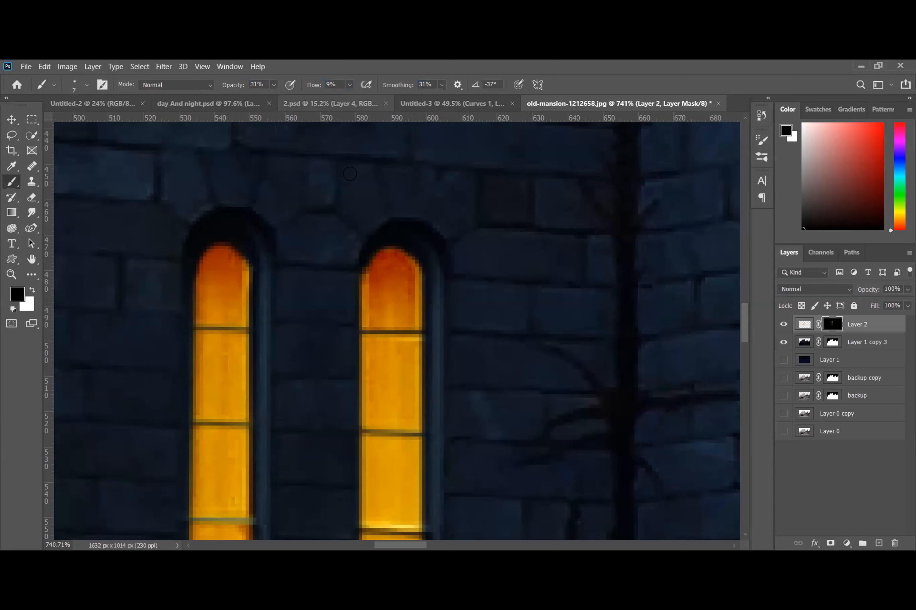
Set up a white 3 px brush in Screen mode for painting on the Layer 2 mask
{"action": "key", "text": "bracketleft"}
{"action": "key", "text": "bracketleft"}
{"action": "key", "text": "bracketleft"}
{"action": "key", "text": "bracketleft"}
{"action": "key", "text": "bracketleft"}
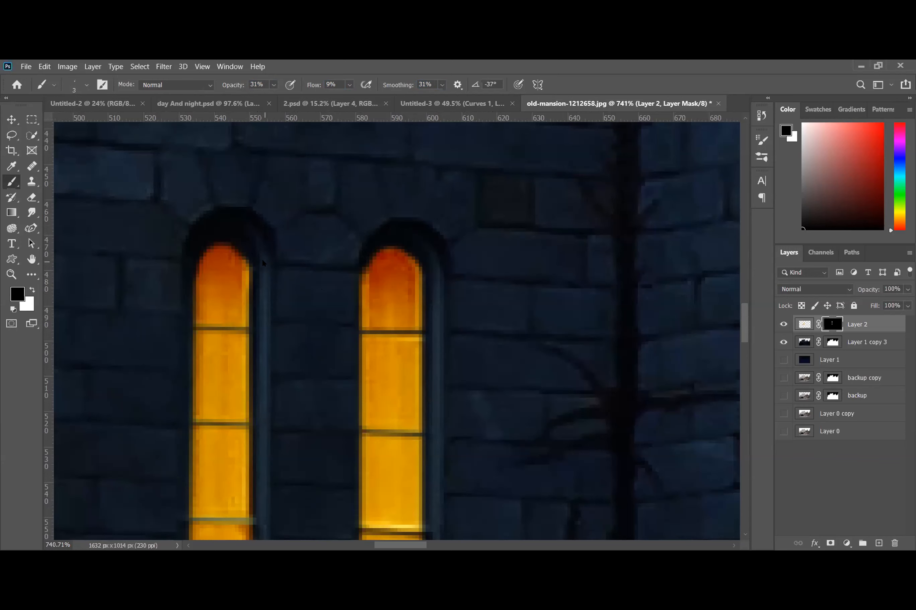
{"action": "left_click", "coordinate": [168, 89]}
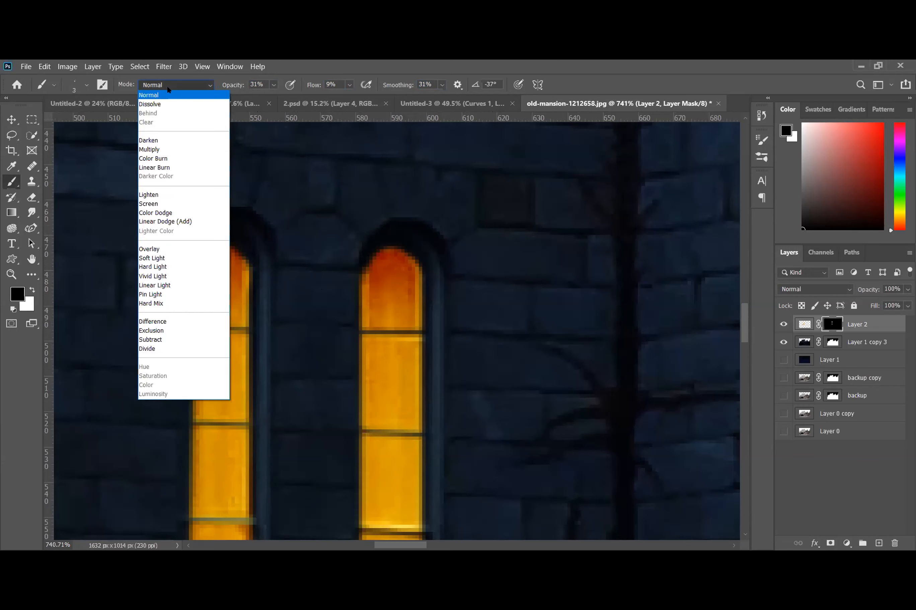
{"action": "left_click", "coordinate": [168, 86]}
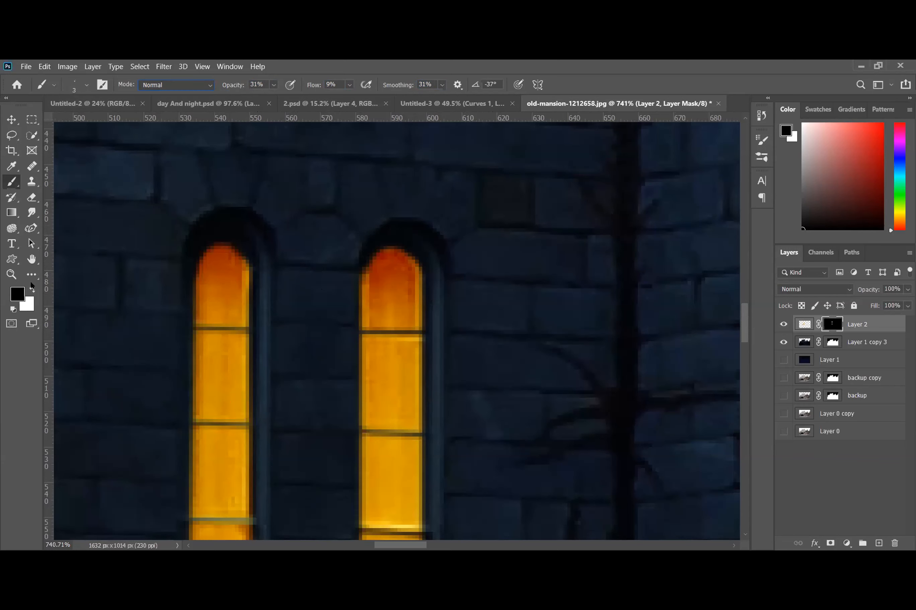
{"action": "left_click", "coordinate": [32, 289]}
{"action": "left_click", "coordinate": [168, 84]}
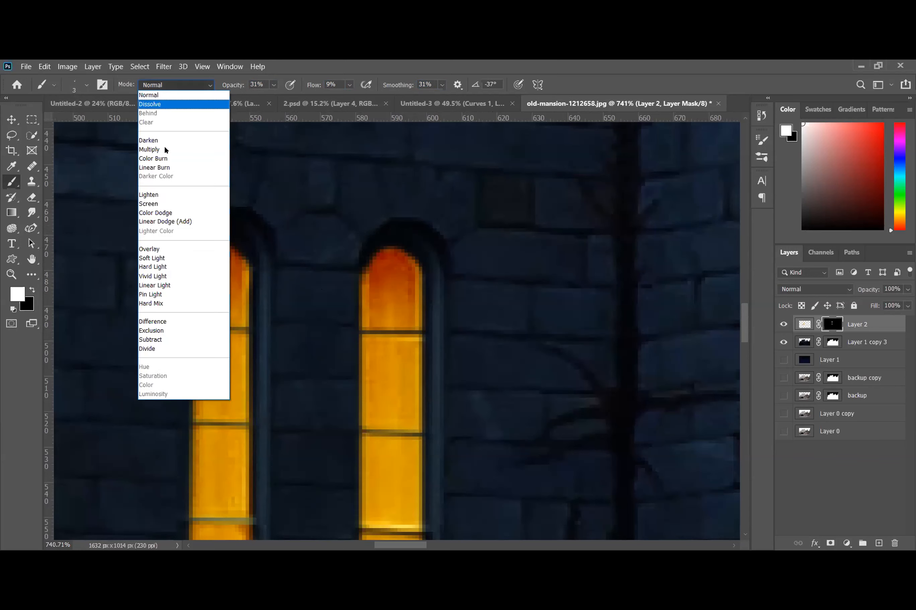
{"action": "left_click", "coordinate": [165, 202]}
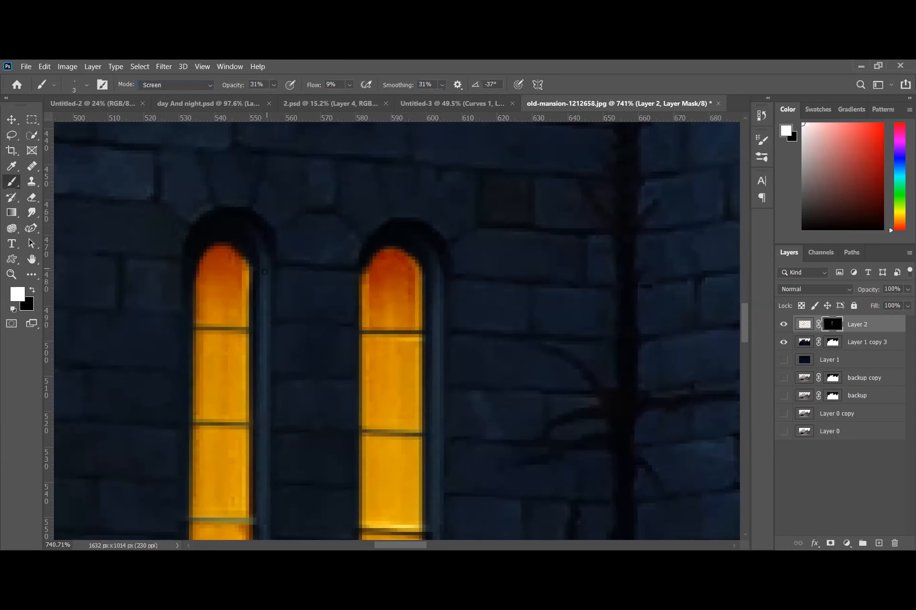
Paint a faint light reflection on the mask down the first arched window's right inner stone edge and around its arch
{"action": "scroll", "coordinate": [264, 272], "scroll_direction": "down", "scroll_amount": 3}
{"action": "left_click_drag", "start_coordinate": [262, 225], "coordinate": [263, 278]}
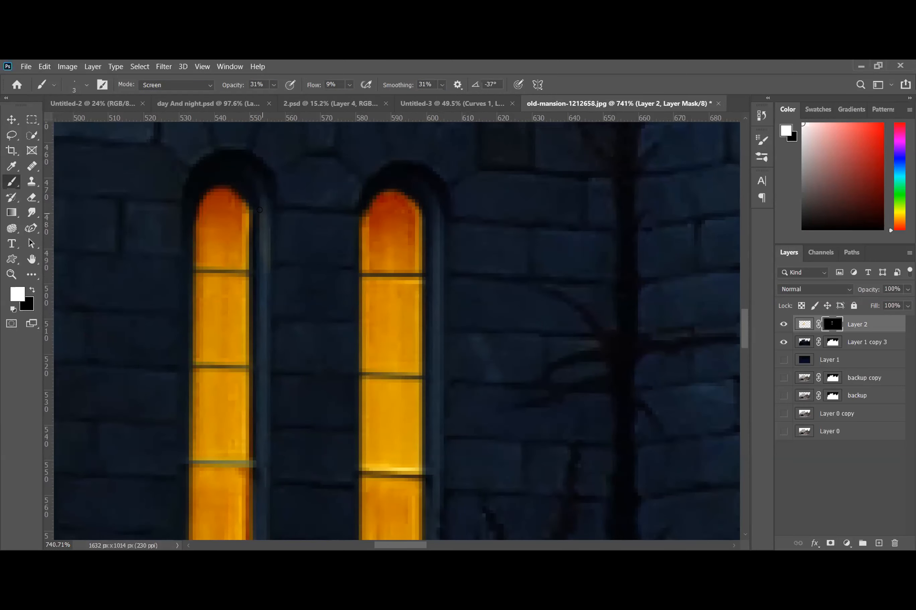
{"action": "scroll", "coordinate": [263, 218], "scroll_direction": "down", "scroll_amount": 4}
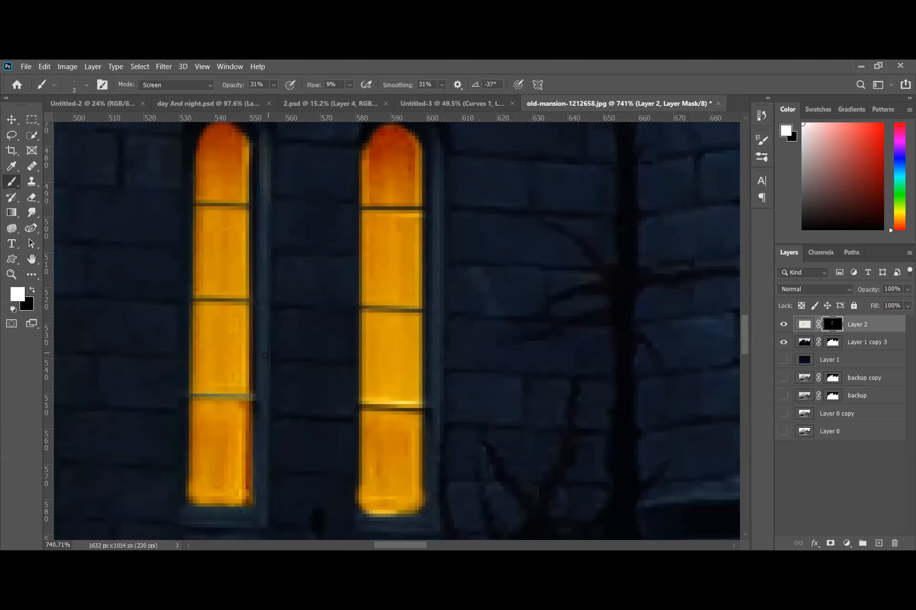
{"action": "left_click_drag", "start_coordinate": [264, 403], "coordinate": [263, 479]}
{"action": "left_click_drag", "start_coordinate": [263, 134], "coordinate": [262, 492]}
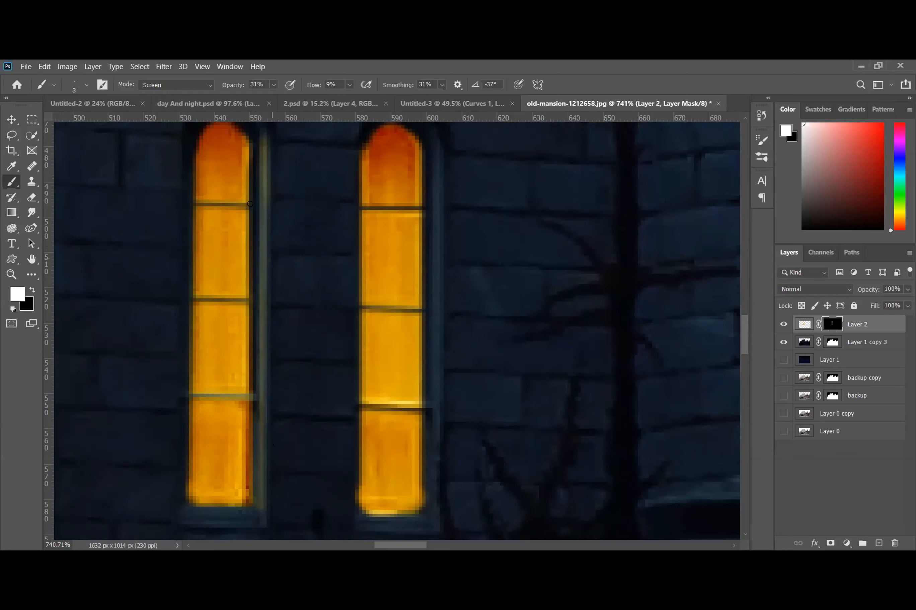
{"action": "scroll", "coordinate": [258, 154], "scroll_direction": "up", "scroll_amount": 2}
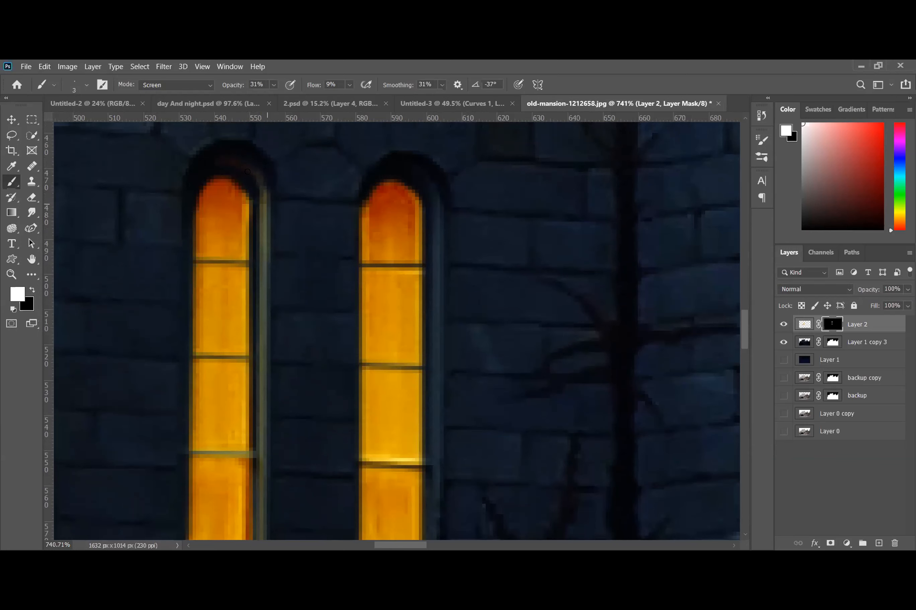
{"action": "left_click_drag", "start_coordinate": [234, 166], "coordinate": [264, 207]}
{"action": "scroll", "coordinate": [255, 295], "scroll_direction": "down", "scroll_amount": 5}
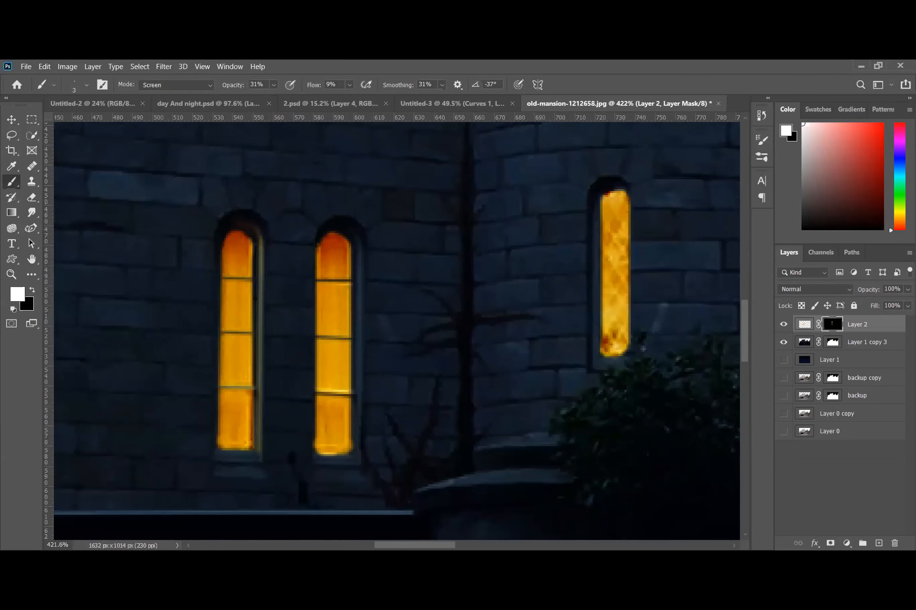
Return the brush mode to Normal and set its opacity to 72% and flow to 15%
{"action": "scroll", "coordinate": [264, 407], "scroll_direction": "up", "scroll_amount": 3}
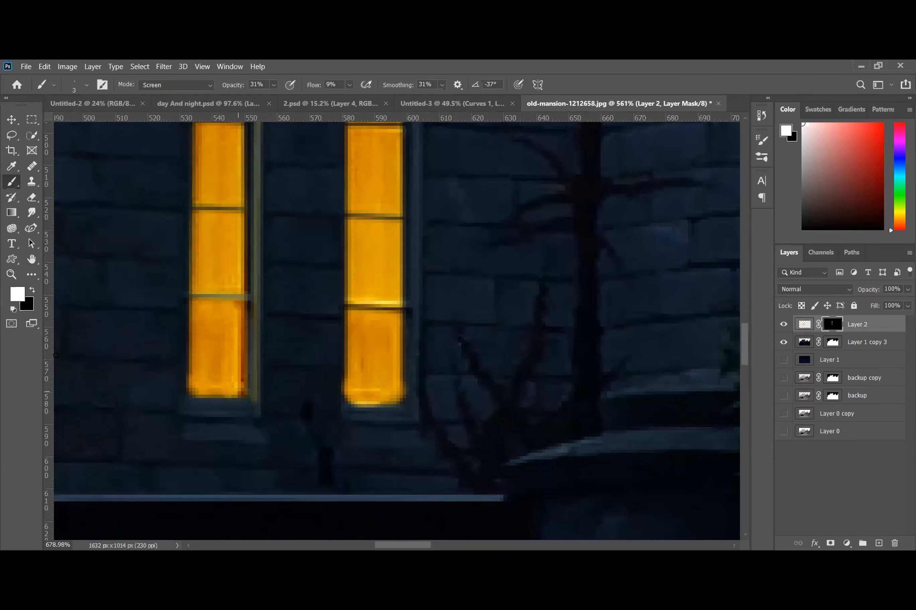
{"action": "left_click", "coordinate": [32, 290]}
{"action": "left_click", "coordinate": [161, 85]}
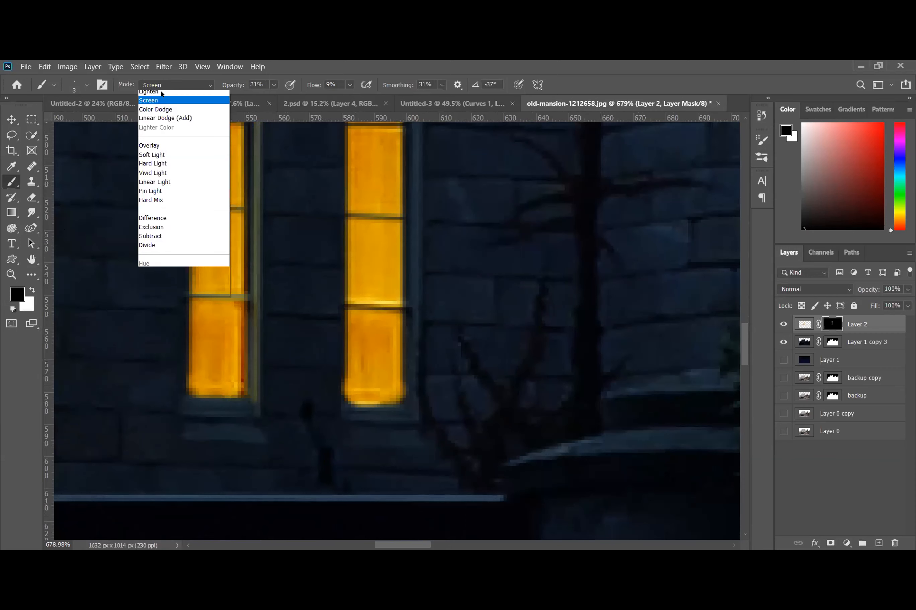
{"action": "left_click", "coordinate": [160, 94]}
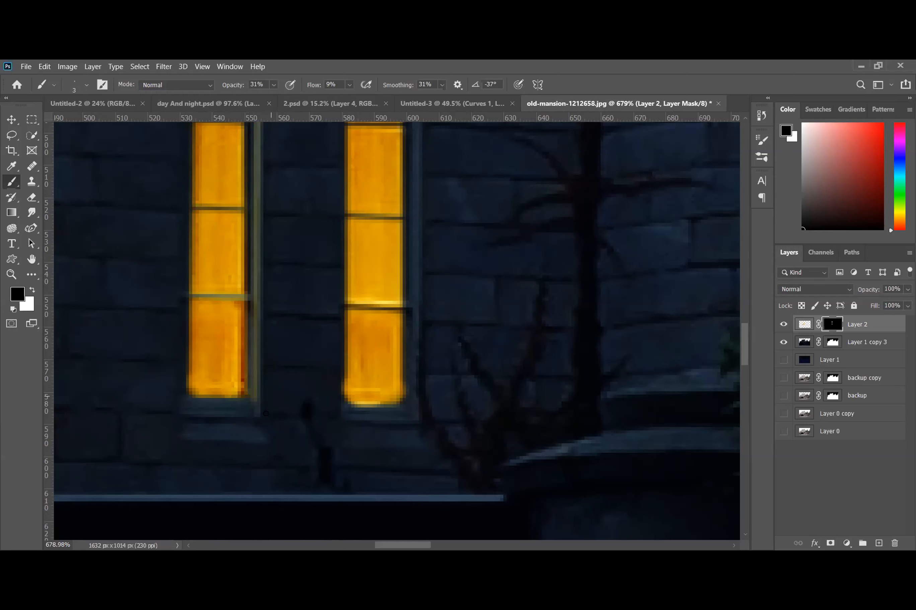
{"action": "left_click_drag", "start_coordinate": [228, 87], "coordinate": [303, 88]}
{"action": "left_click_drag", "start_coordinate": [311, 84], "coordinate": [385, 96]}
{"action": "mouse_move", "coordinate": [233, 85]}
{"action": "left_mouse_down"}
{"action": "mouse_move", "coordinate": [203, 87]}
{"action": "mouse_move", "coordinate": [219, 88]}
{"action": "left_mouse_up"}
{"action": "left_click_drag", "start_coordinate": [309, 82], "coordinate": [263, 93]}
Paint a white light reflection on the mask along the second arched window's right inner stone edge and upper curve
{"action": "scroll", "coordinate": [311, 232], "scroll_direction": "up", "scroll_amount": 5}
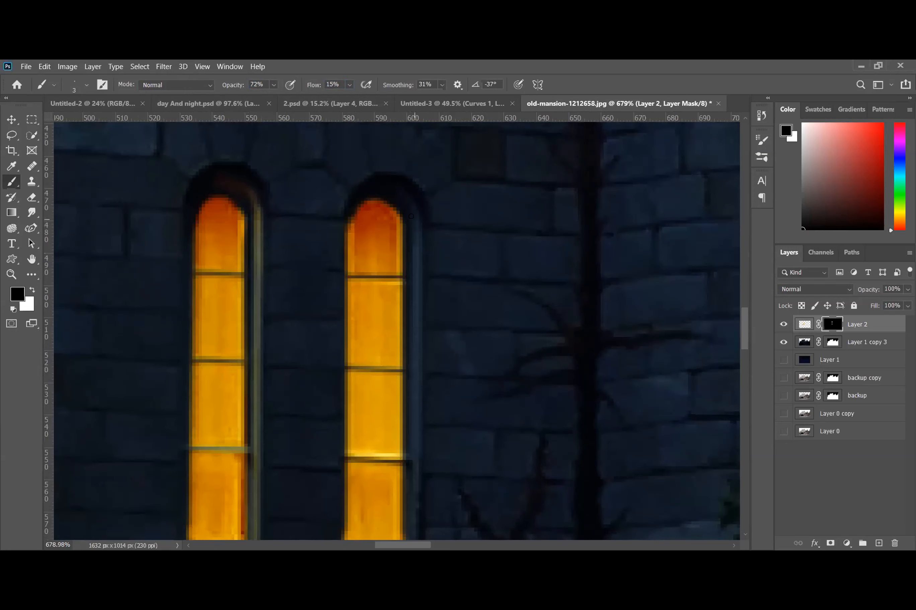
{"action": "left_click", "coordinate": [32, 290]}
{"action": "scroll", "coordinate": [414, 196], "scroll_direction": "down", "scroll_amount": 3}
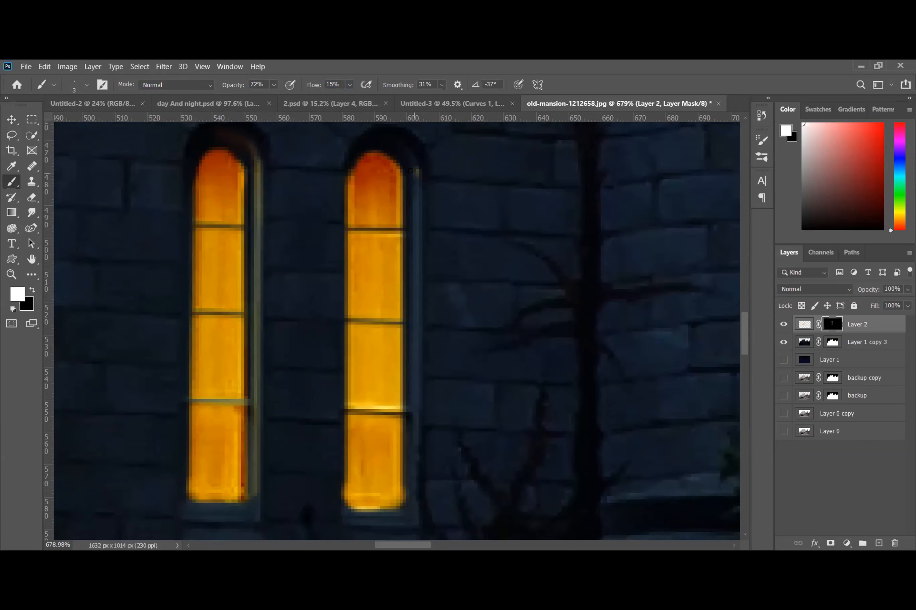
{"action": "left_click", "coordinate": [410, 509], "text": "shift"}
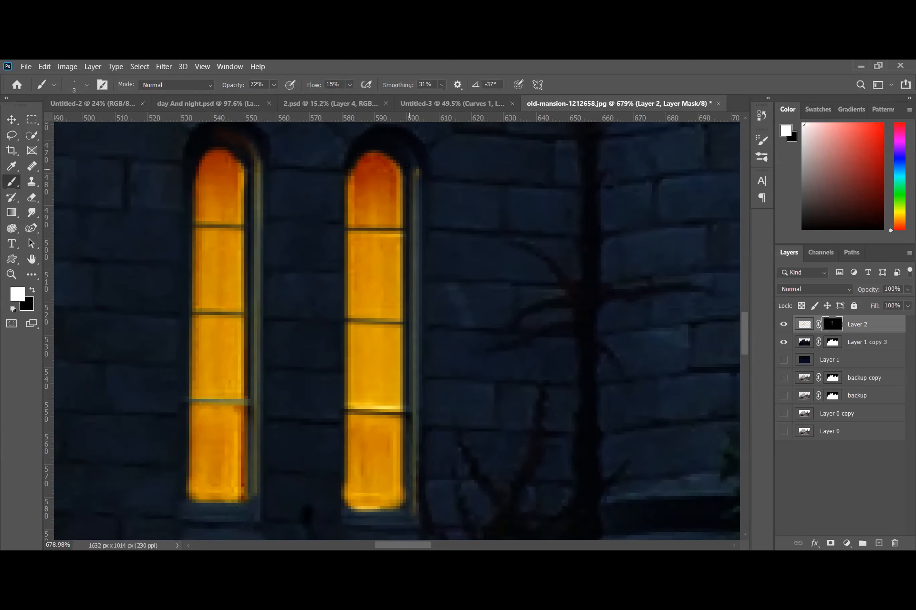
{"action": "left_click", "coordinate": [411, 172], "text": "shift"}
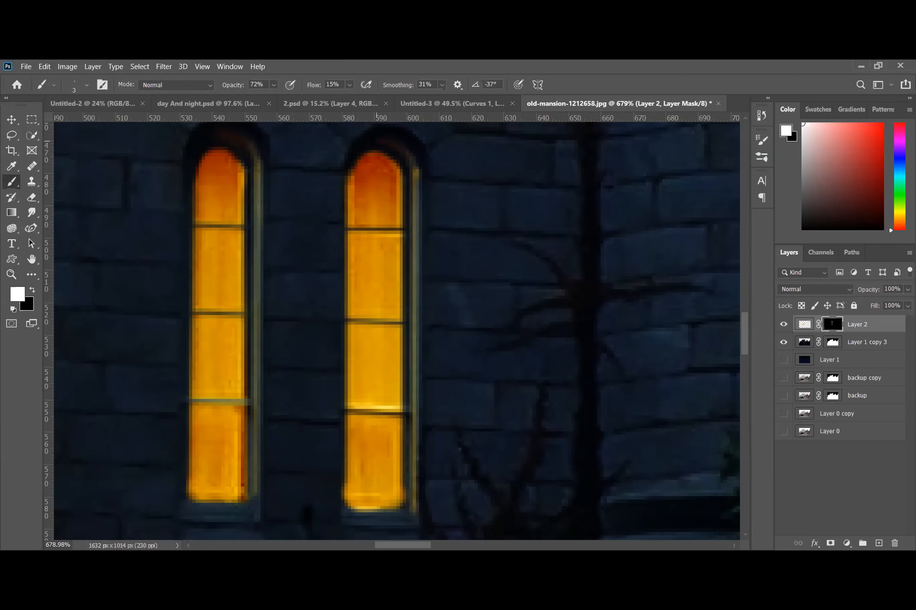
{"action": "mouse_move", "coordinate": [400, 147]}
{"action": "left_mouse_down"}
{"action": "mouse_move", "coordinate": [416, 173]}
{"action": "mouse_move", "coordinate": [411, 269]}
{"action": "left_mouse_up"}
{"action": "left_click", "coordinate": [408, 508], "text": "shift"}
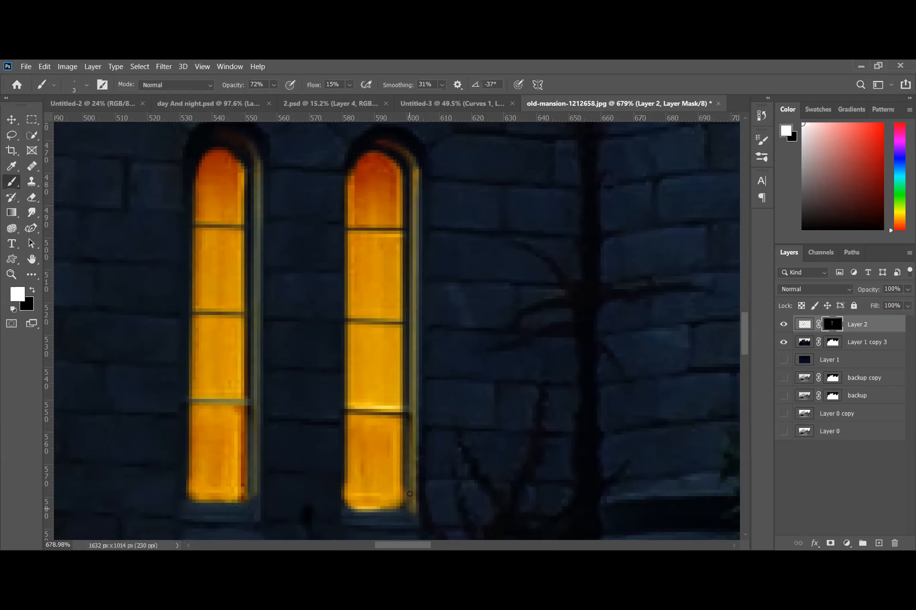
Paint light on the mask along the left inner stone edge and arch of the round tower's lower window
{"action": "scroll", "coordinate": [408, 368], "scroll_direction": "down", "scroll_amount": 2}
{"action": "scroll", "coordinate": [407, 368], "scroll_direction": "down", "scroll_amount": 3}
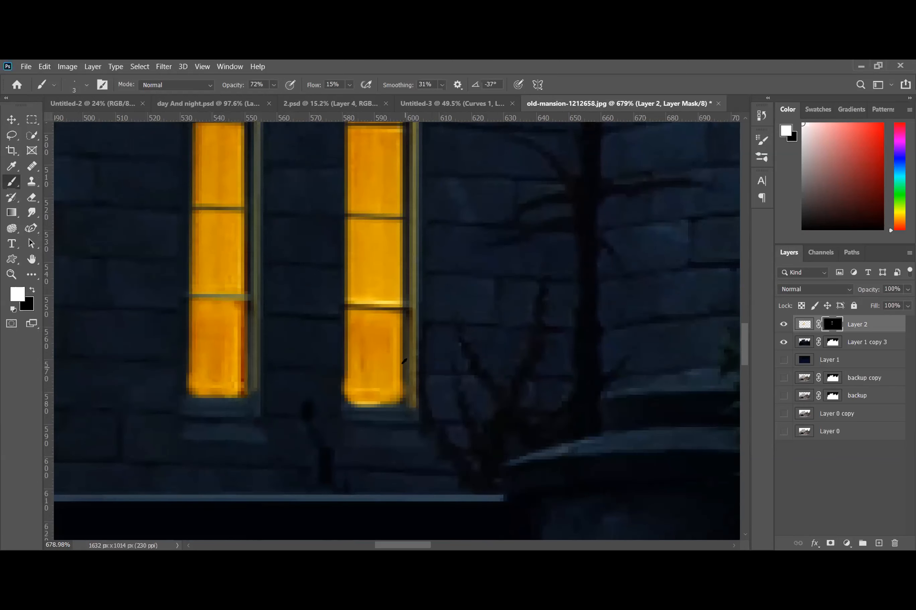
{"action": "scroll", "coordinate": [407, 368], "scroll_direction": "down", "scroll_amount": 3}
{"action": "scroll", "coordinate": [407, 368], "scroll_direction": "up", "scroll_amount": 2}
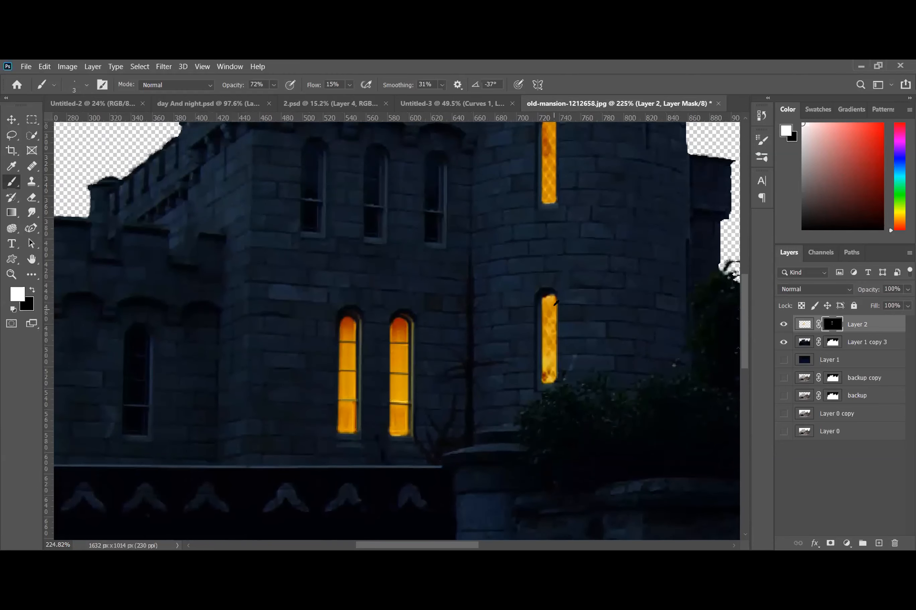
{"action": "scroll", "coordinate": [555, 305], "scroll_direction": "up", "scroll_amount": 5}
{"action": "scroll", "coordinate": [487, 272], "scroll_direction": "up", "scroll_amount": 3}
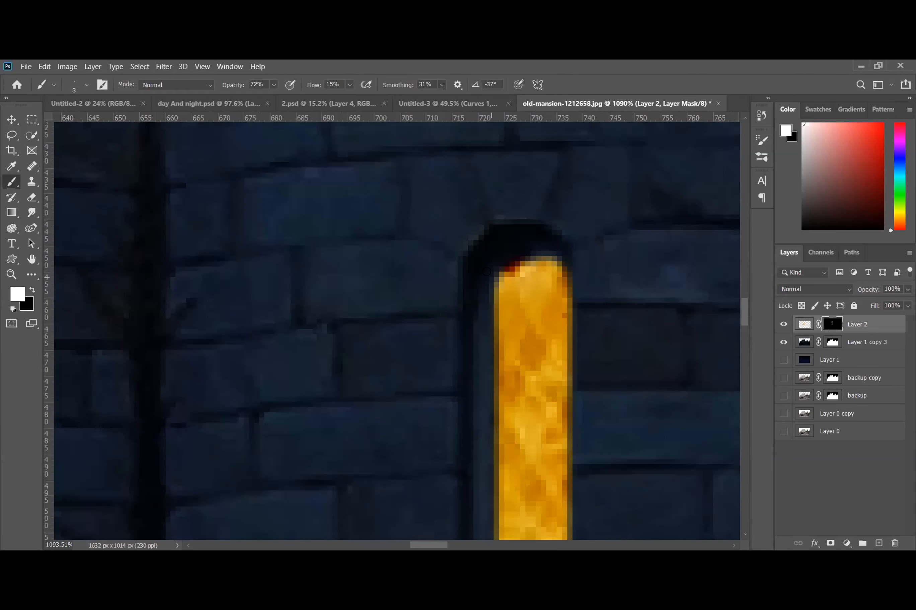
{"action": "scroll", "coordinate": [481, 278], "scroll_direction": "down", "scroll_amount": 3}
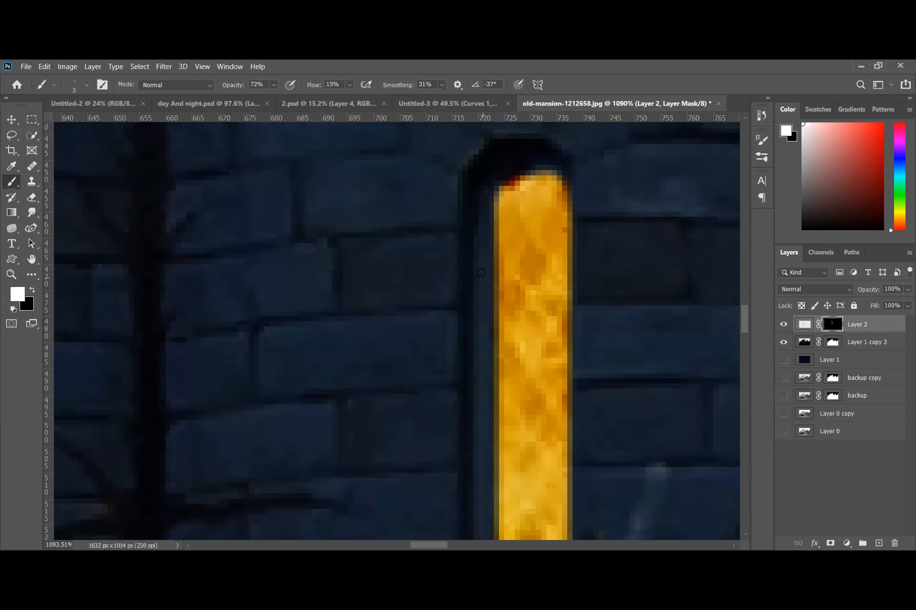
{"action": "scroll", "coordinate": [492, 232], "scroll_direction": "down", "scroll_amount": 2}
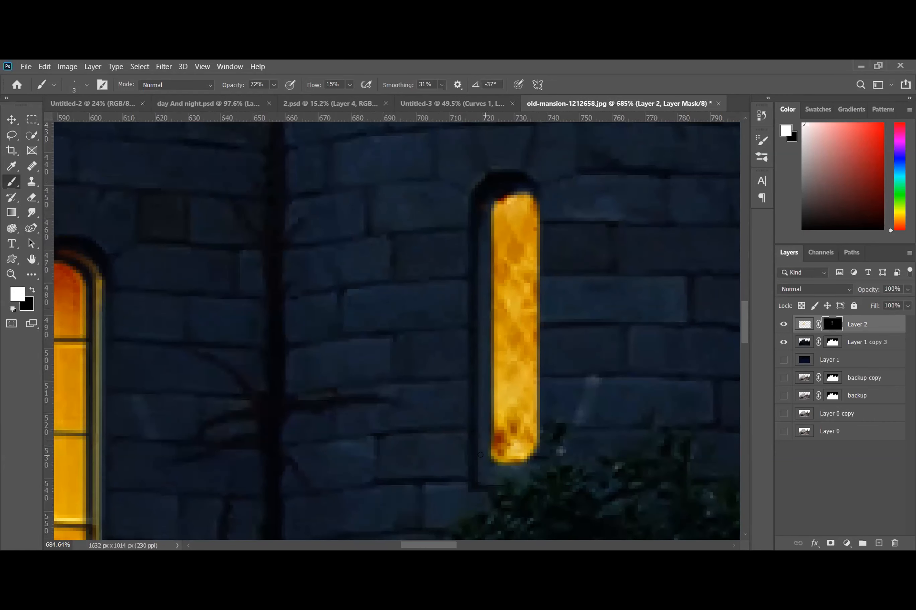
{"action": "left_click", "coordinate": [478, 468], "text": "shift"}
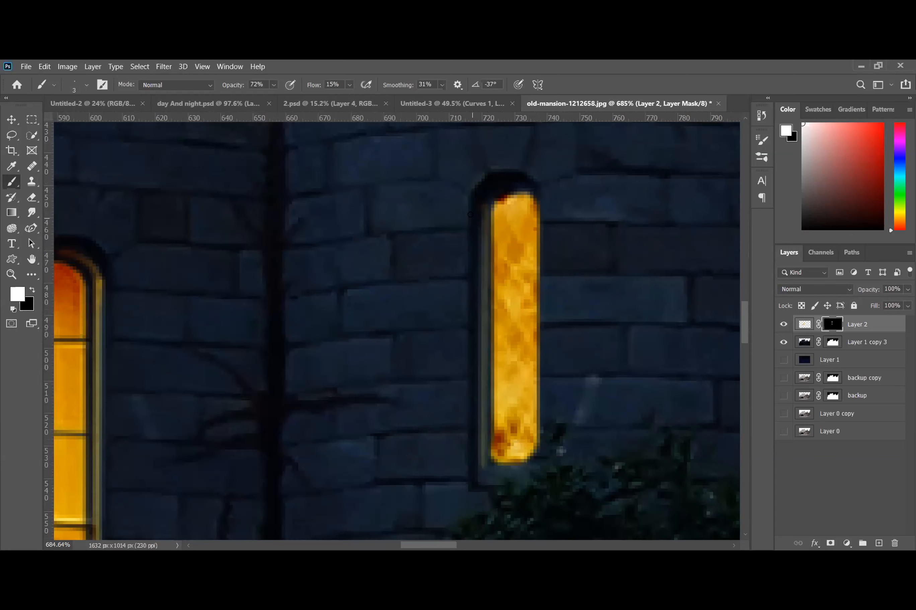
{"action": "left_click", "coordinate": [483, 204], "text": "shift"}
{"action": "left_click", "coordinate": [480, 456], "text": "shift"}
{"action": "left_click", "coordinate": [482, 206], "text": "shift"}
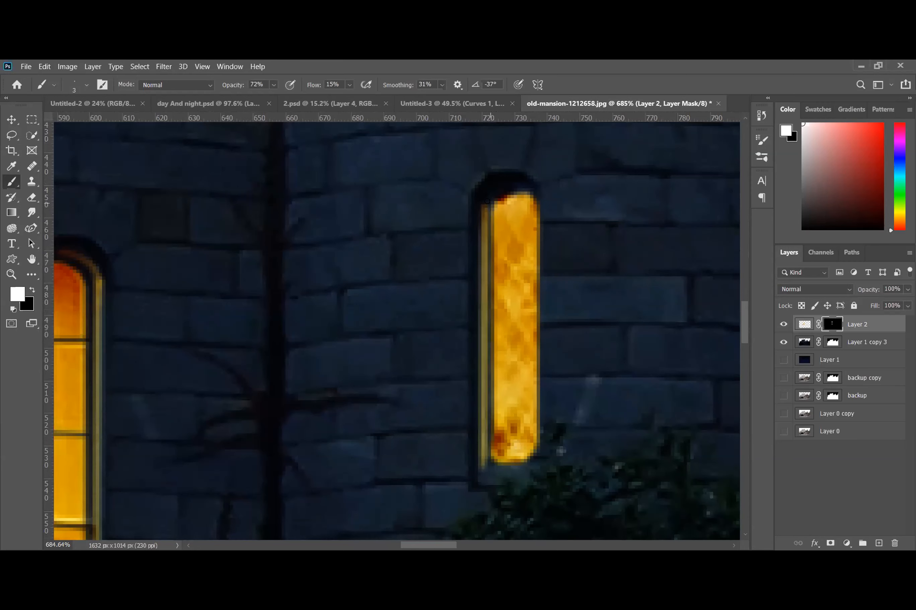
{"action": "mouse_move", "coordinate": [490, 195]}
{"action": "left_mouse_down"}
{"action": "mouse_move", "coordinate": [517, 179]}
{"action": "mouse_move", "coordinate": [497, 189]}
{"action": "left_mouse_up"}
Paint light on the mask along the left inner stone edge of the round tower's upper window, up into its arch
{"action": "scroll", "coordinate": [485, 317], "scroll_direction": "up", "scroll_amount": 3}
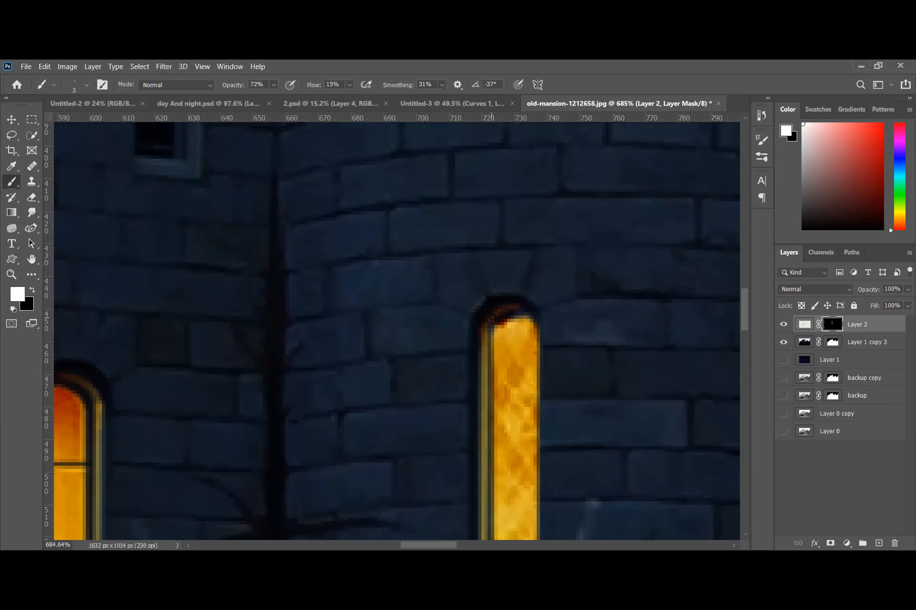
{"action": "scroll", "coordinate": [487, 317], "scroll_direction": "up", "scroll_amount": 2}
{"action": "scroll", "coordinate": [494, 294], "scroll_direction": "up", "scroll_amount": 3}
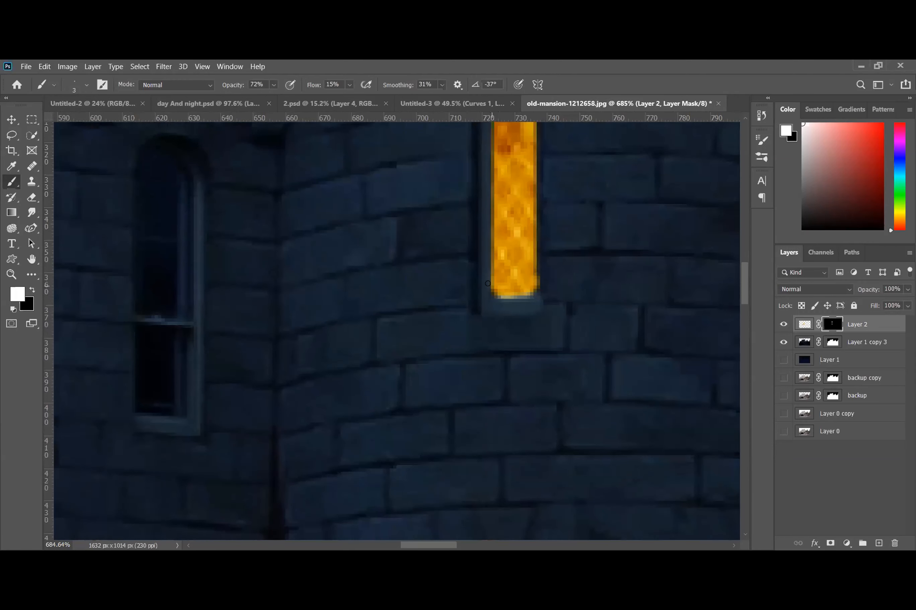
{"action": "scroll", "coordinate": [484, 296], "scroll_direction": "up", "scroll_amount": 8}
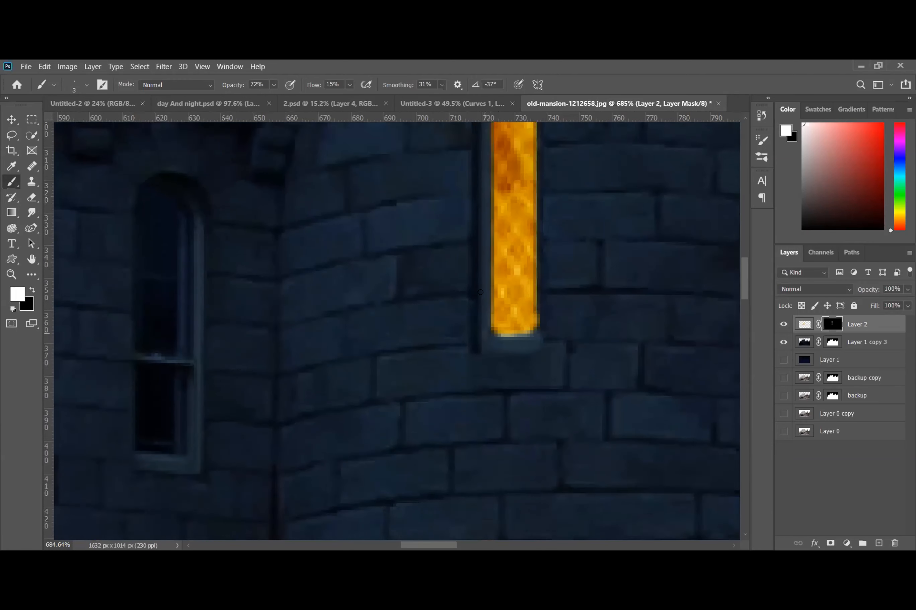
{"action": "left_click", "coordinate": [480, 191], "text": "shift"}
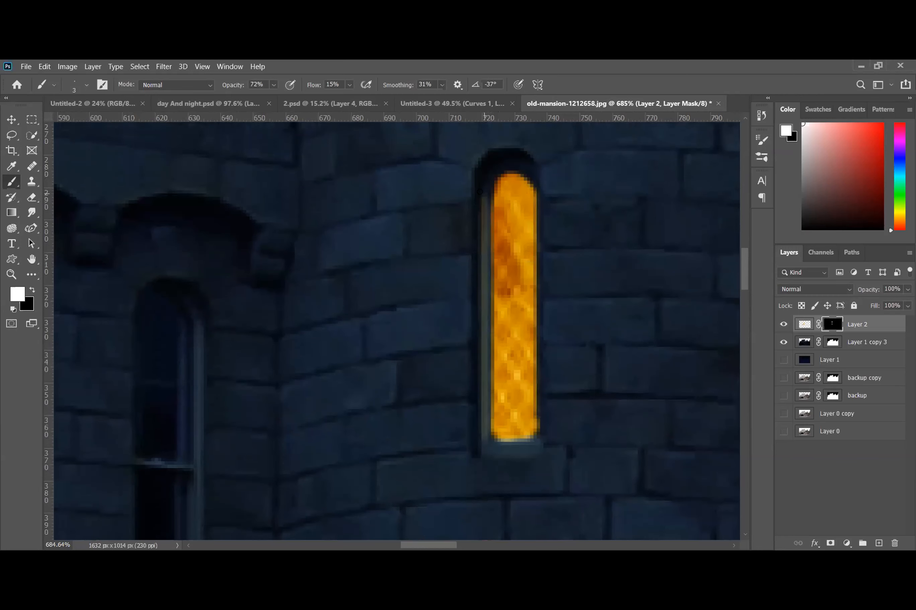
{"action": "left_click", "coordinate": [484, 436], "text": "shift"}
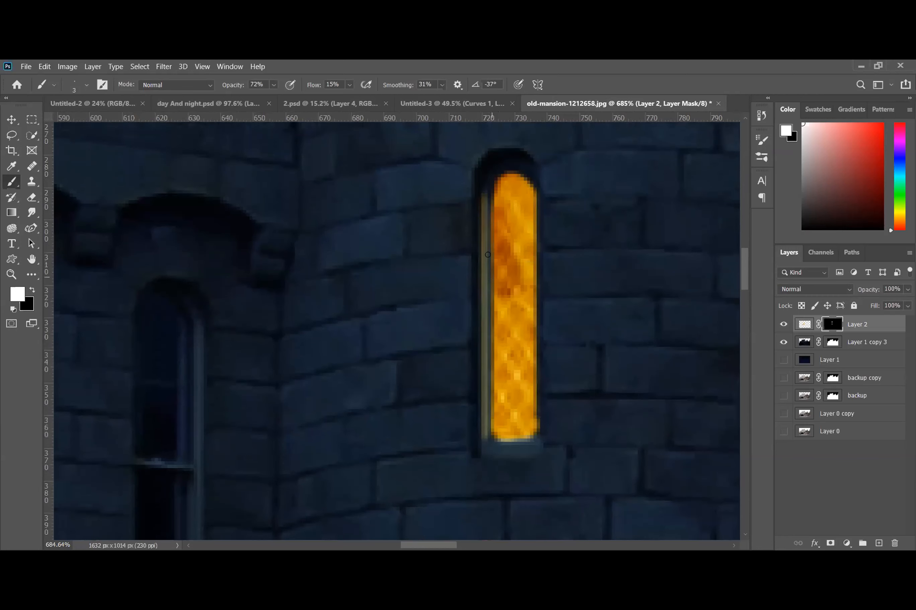
{"action": "mouse_move", "coordinate": [486, 177]}
{"action": "left_mouse_down"}
{"action": "mouse_move", "coordinate": [501, 161]}
{"action": "mouse_move", "coordinate": [524, 163]}
{"action": "mouse_move", "coordinate": [489, 180]}
{"action": "left_mouse_up"}
{"action": "scroll", "coordinate": [480, 254], "scroll_direction": "down", "scroll_amount": 10}
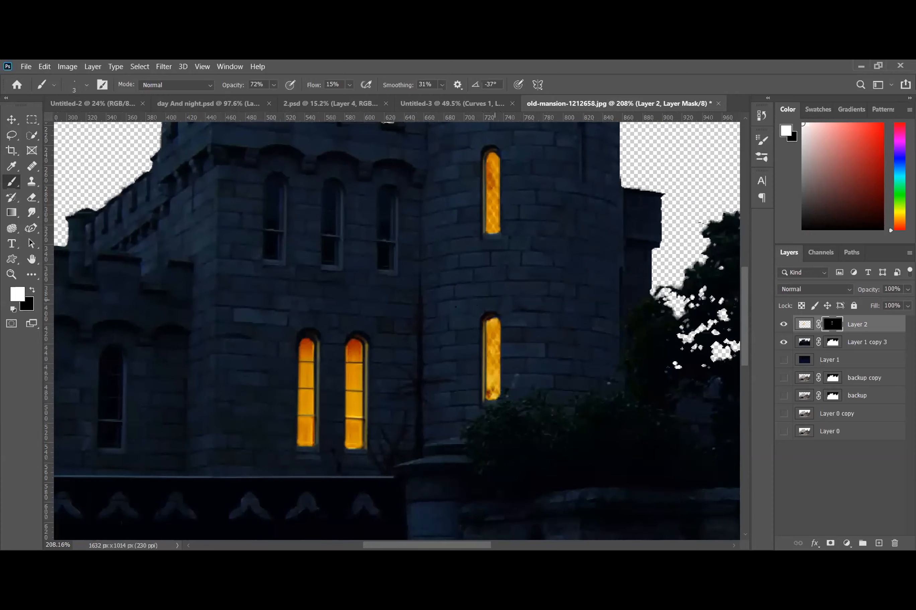
{"action": "scroll", "coordinate": [406, 321], "scroll_direction": "down", "scroll_amount": 3}
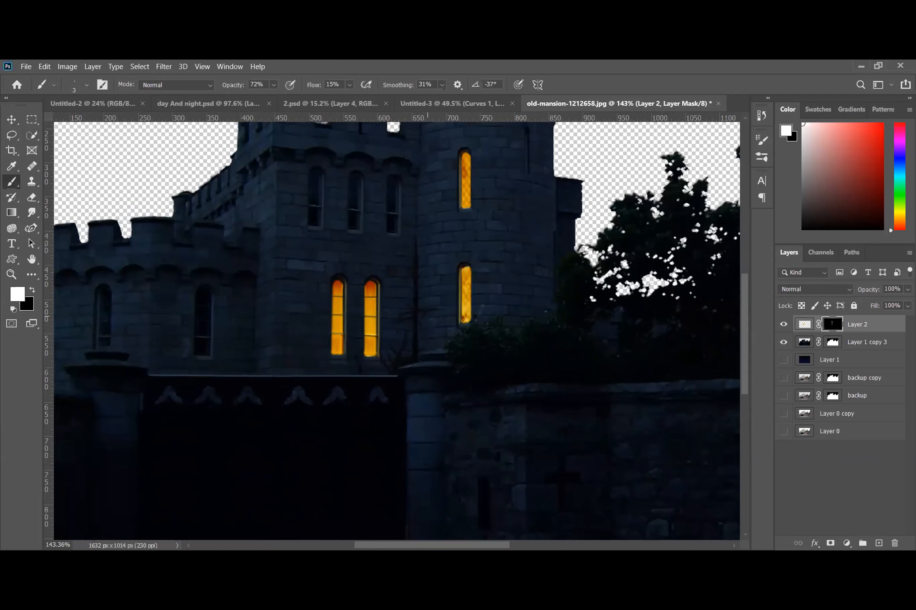
Switch to black and set the brush opacity to 98%, flow to 100% and smoothing to 68%
{"action": "scroll", "coordinate": [484, 226], "scroll_direction": "up", "scroll_amount": 8, "text": "alt"}
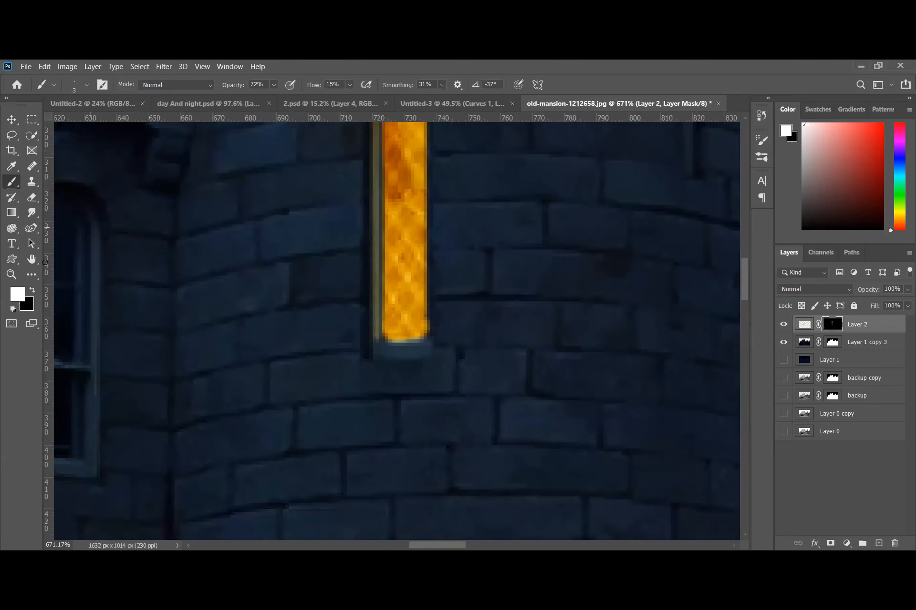
{"action": "left_click", "coordinate": [33, 290]}
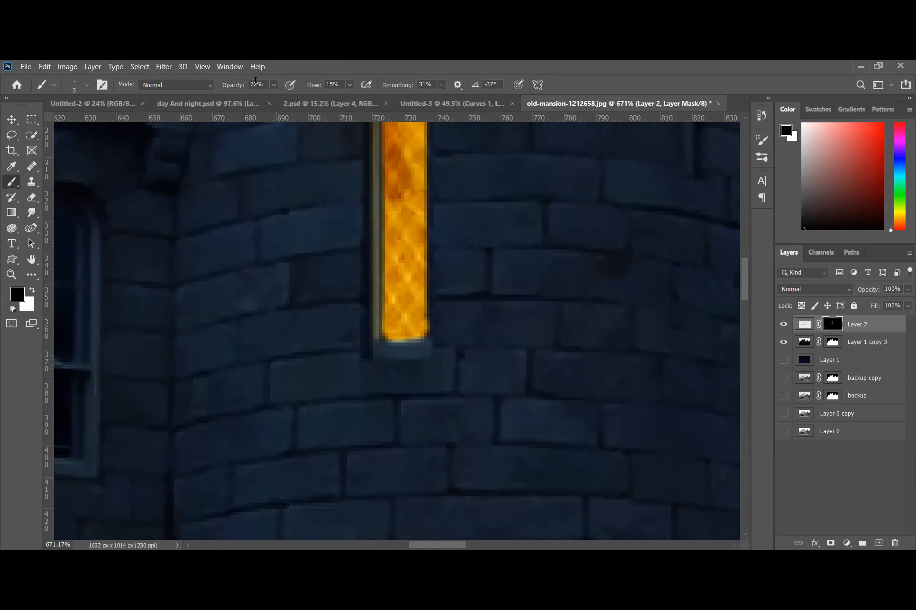
{"action": "mouse_move", "coordinate": [239, 88]}
{"action": "left_mouse_down"}
{"action": "mouse_move", "coordinate": [289, 95]}
{"action": "mouse_move", "coordinate": [248, 88]}
{"action": "left_mouse_up"}
{"action": "left_click_drag", "start_coordinate": [314, 85], "coordinate": [431, 85]}
Paint black on the mask along the bottom edge of the upper tower window to clean up its sill line
{"action": "left_click_drag", "start_coordinate": [394, 339], "coordinate": [426, 339]}
{"action": "scroll", "coordinate": [483, 364], "scroll_direction": "down", "scroll_amount": 1}
{"action": "scroll", "coordinate": [483, 363], "scroll_direction": "down", "scroll_amount": 5}
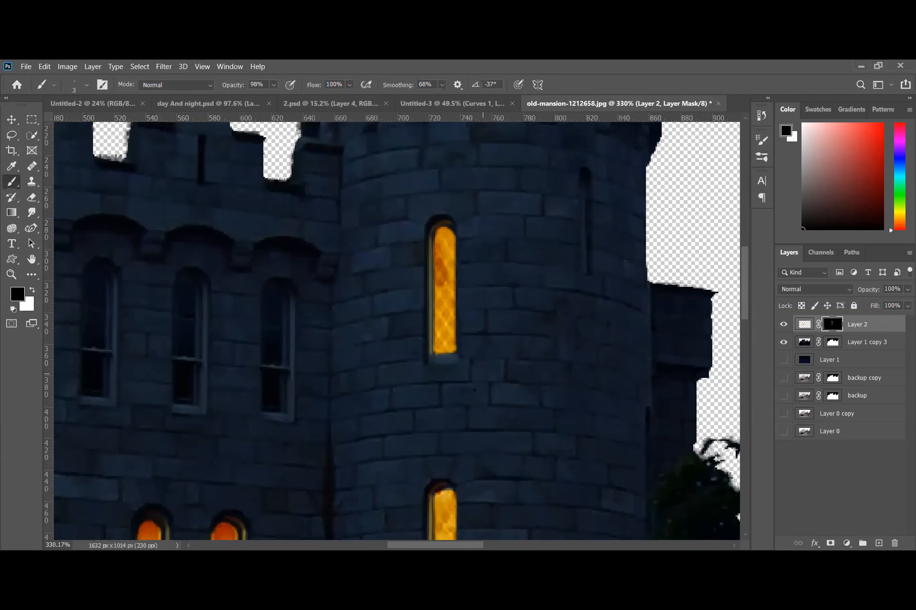
Paint black on the mask across the sill of the round tower's upper window, starting from its left inner edge
{"action": "scroll", "coordinate": [477, 378], "scroll_direction": "down", "scroll_amount": 3}
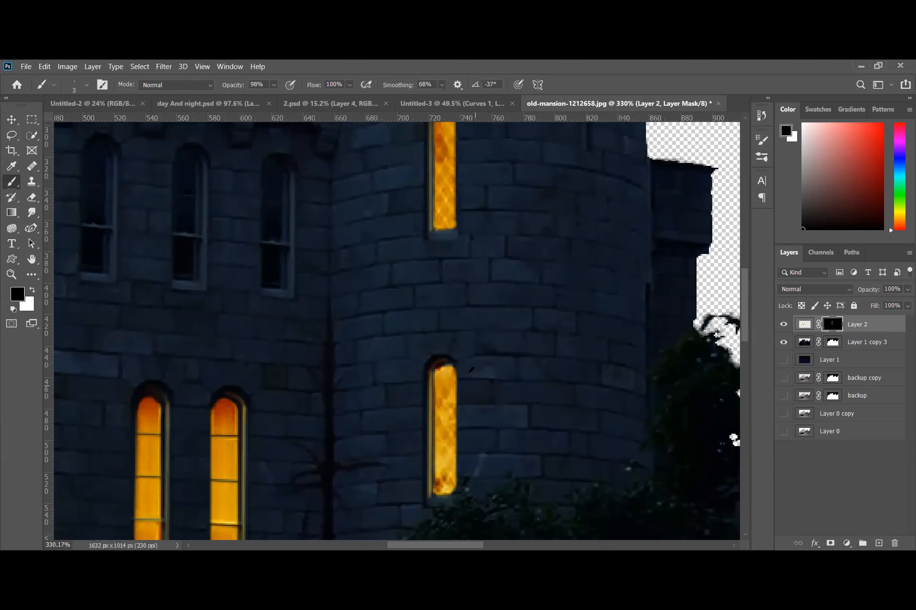
{"action": "scroll", "coordinate": [474, 390], "scroll_direction": "up", "scroll_amount": 3}
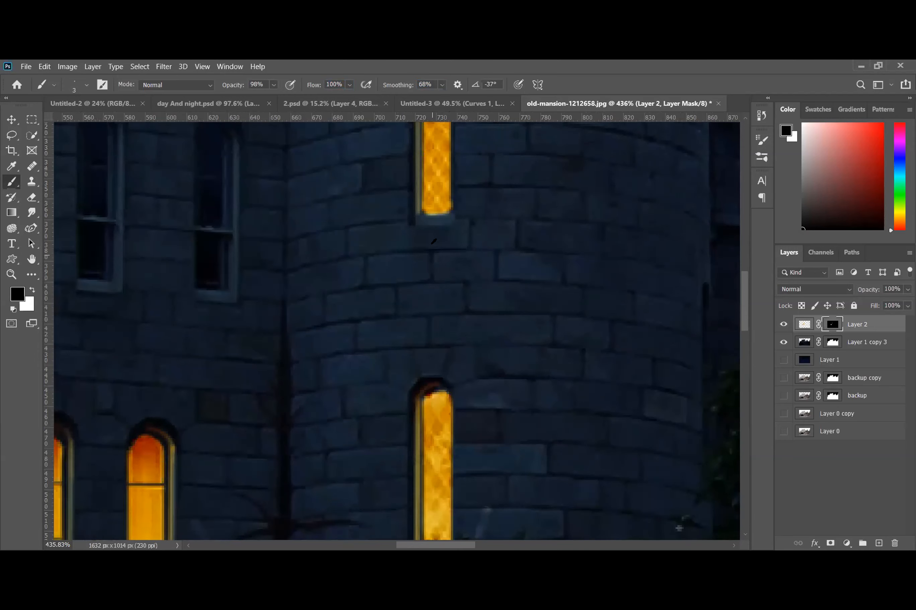
{"action": "scroll", "coordinate": [431, 202], "scroll_direction": "up", "scroll_amount": 5}
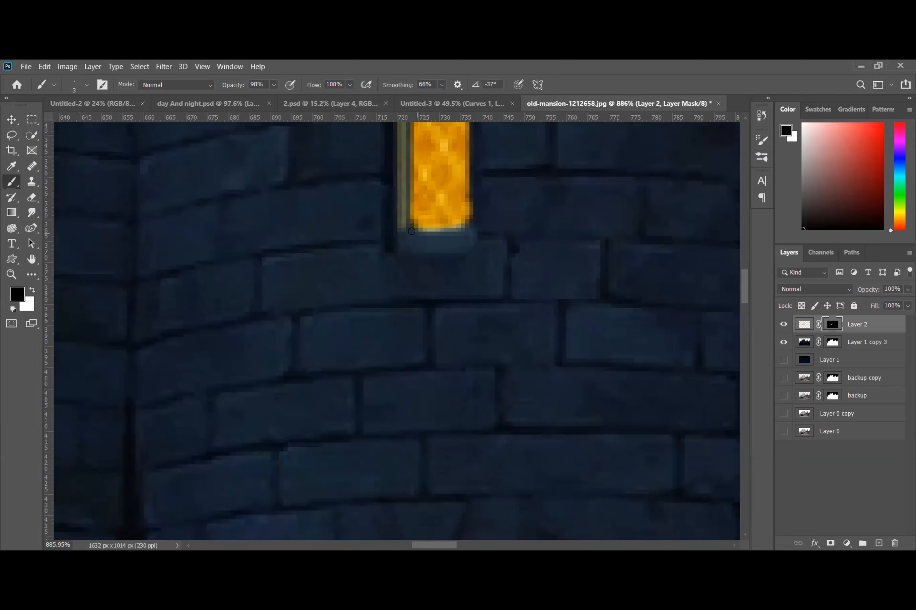
{"action": "left_click_drag", "start_coordinate": [411, 232], "coordinate": [463, 234]}
{"action": "scroll", "coordinate": [464, 235], "scroll_direction": "down", "scroll_amount": 1}
{"action": "scroll", "coordinate": [465, 235], "scroll_direction": "down", "scroll_amount": 3}
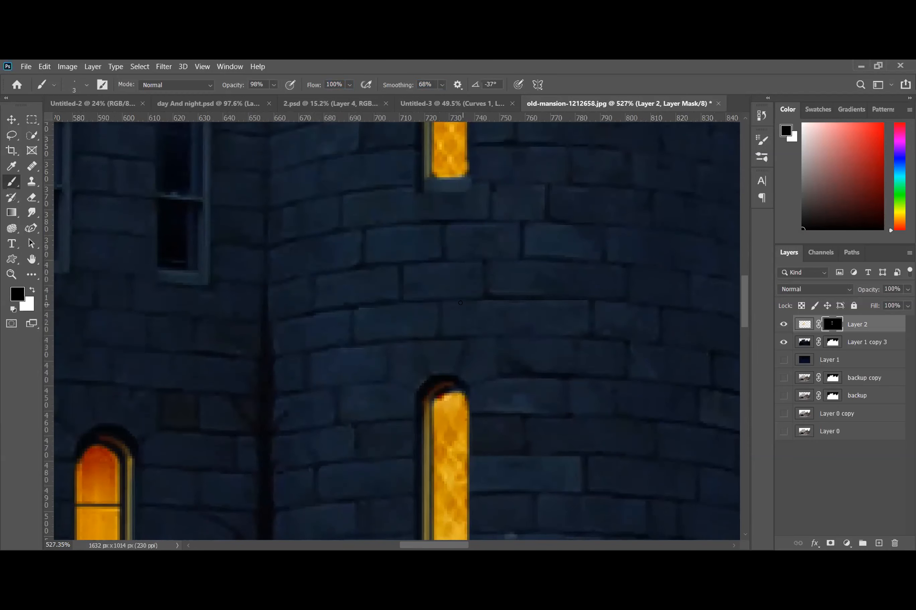
Reduce the brush size to 1 and mask out stray glow at the lower left edge of the round tower's lower window
{"action": "scroll", "coordinate": [465, 236], "scroll_direction": "down", "scroll_amount": 9}
{"action": "scroll", "coordinate": [461, 421], "scroll_direction": "up", "scroll_amount": 4}
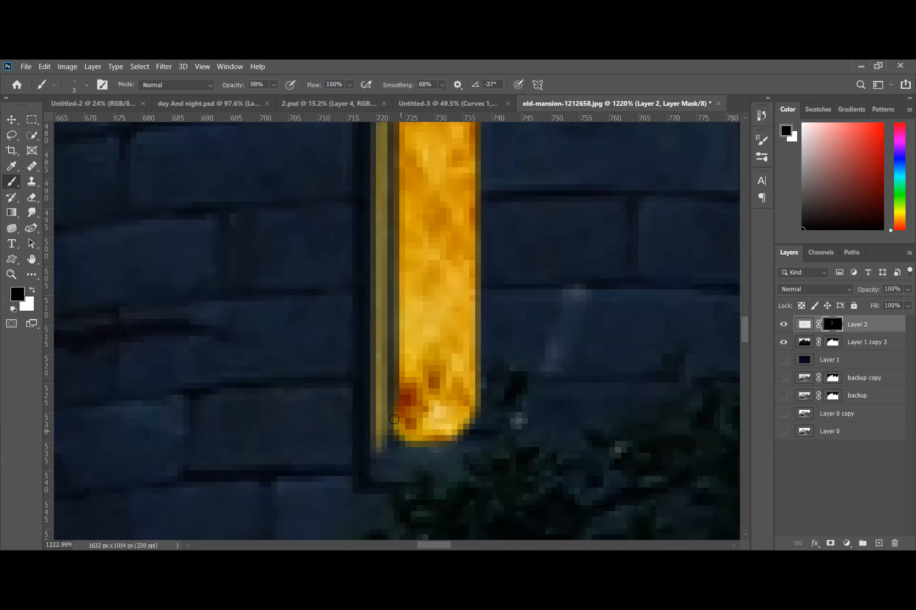
{"action": "key", "text": "bracketleft"}
{"action": "scroll", "coordinate": [389, 416], "scroll_direction": "up", "scroll_amount": 1}
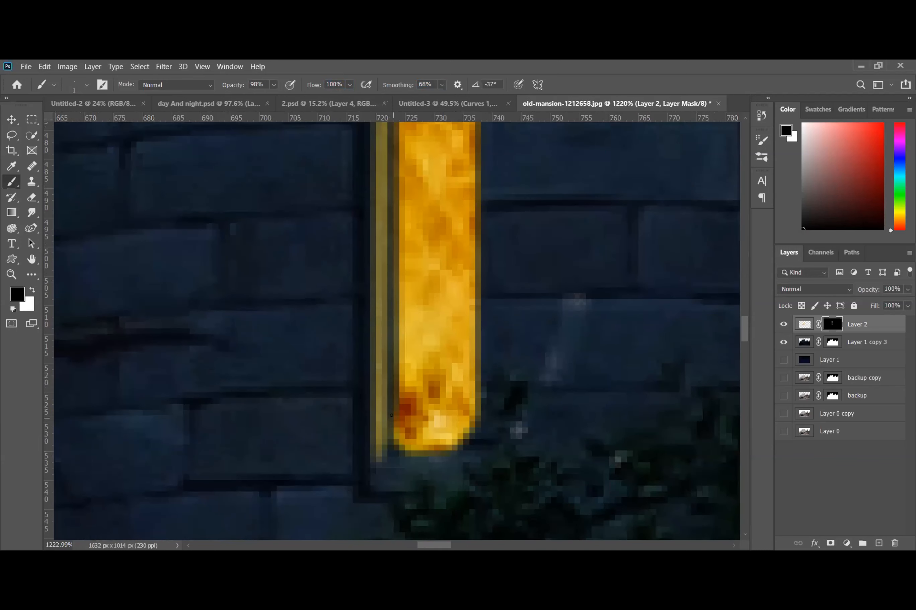
{"action": "mouse_move", "coordinate": [391, 436]}
{"action": "left_mouse_down"}
{"action": "mouse_move", "coordinate": [392, 453]}
{"action": "mouse_move", "coordinate": [393, 435]}
{"action": "left_mouse_up"}
{"action": "left_click_drag", "start_coordinate": [393, 416], "coordinate": [395, 427]}
{"action": "scroll", "coordinate": [398, 495], "scroll_direction": "down", "scroll_amount": 6}
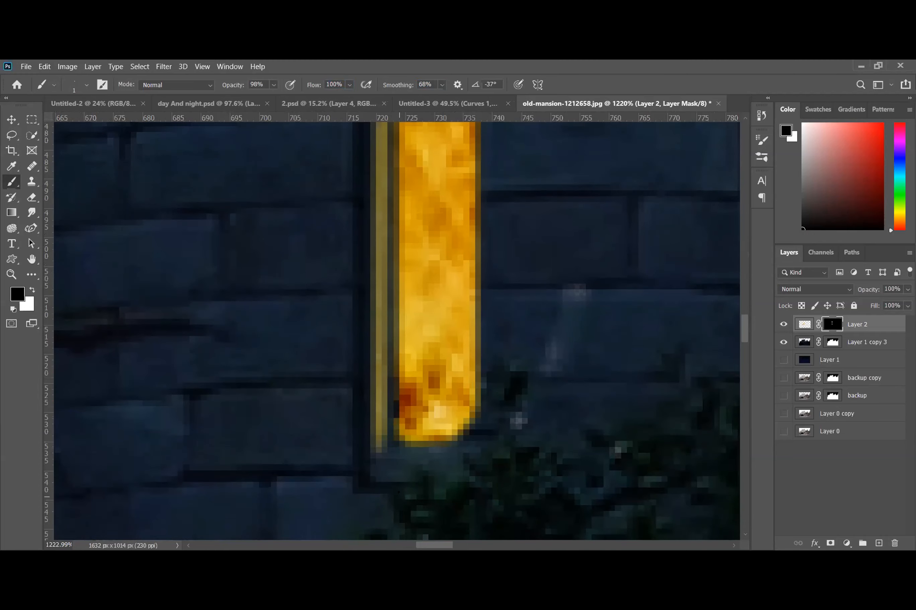
Paint black on the mask around the base of the right paired window, squaring its left corner, sill and lit stone edge
{"action": "scroll", "coordinate": [104, 481], "scroll_direction": "up", "scroll_amount": 6}
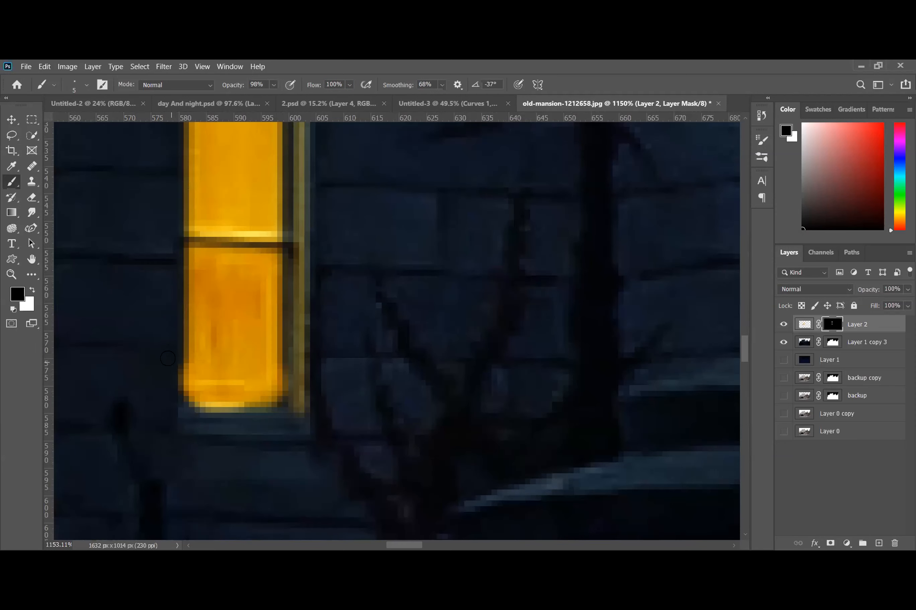
{"action": "left_click_drag", "start_coordinate": [168, 376], "coordinate": [169, 413]}
{"action": "mouse_move", "coordinate": [183, 364]}
{"action": "left_mouse_down"}
{"action": "mouse_move", "coordinate": [168, 437]}
{"action": "mouse_move", "coordinate": [191, 420]}
{"action": "mouse_move", "coordinate": [183, 410]}
{"action": "mouse_move", "coordinate": [369, 428]}
{"action": "left_mouse_up"}
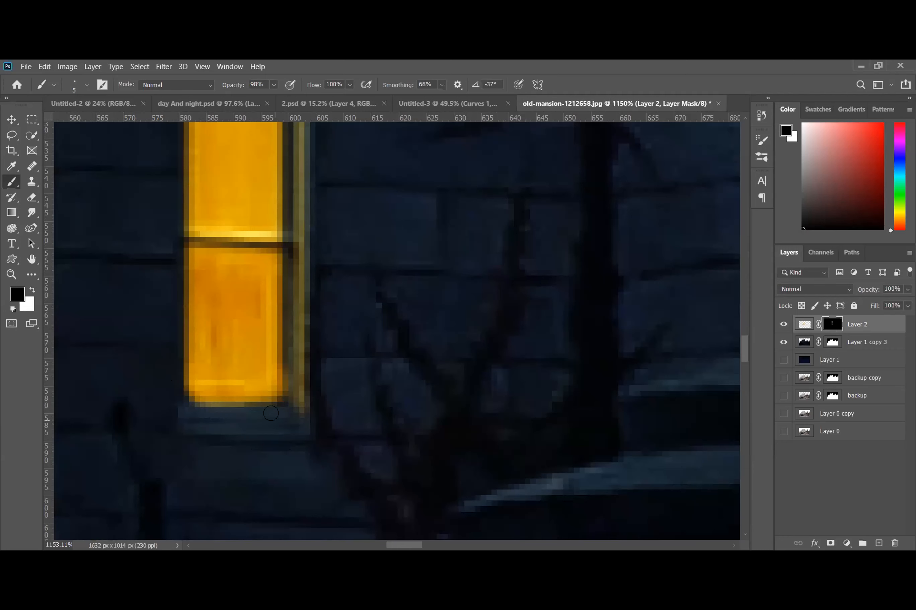
{"action": "left_click_drag", "start_coordinate": [263, 412], "coordinate": [192, 412]}
{"action": "left_click_drag", "start_coordinate": [269, 411], "coordinate": [193, 425]}
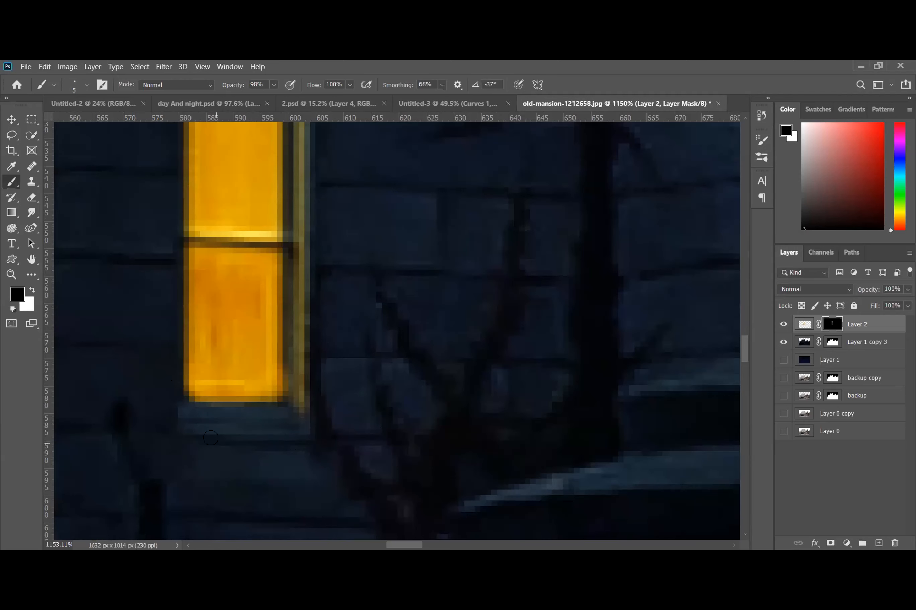
{"action": "scroll", "coordinate": [211, 438], "scroll_direction": "down", "scroll_amount": 6}
{"action": "scroll", "coordinate": [217, 437], "scroll_direction": "up", "scroll_amount": 3}
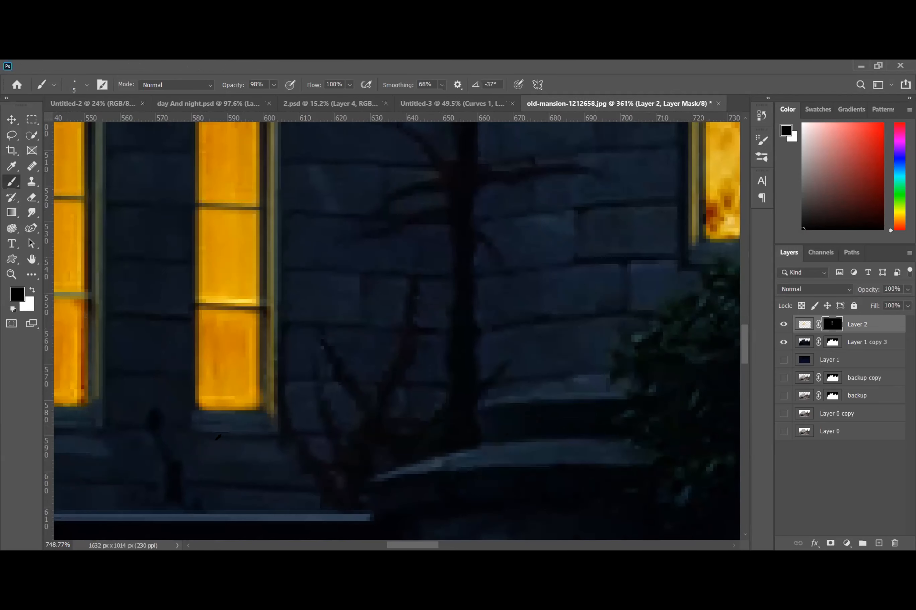
{"action": "scroll", "coordinate": [217, 437], "scroll_direction": "up", "scroll_amount": 3}
{"action": "left_click_drag", "start_coordinate": [310, 399], "coordinate": [284, 411]}
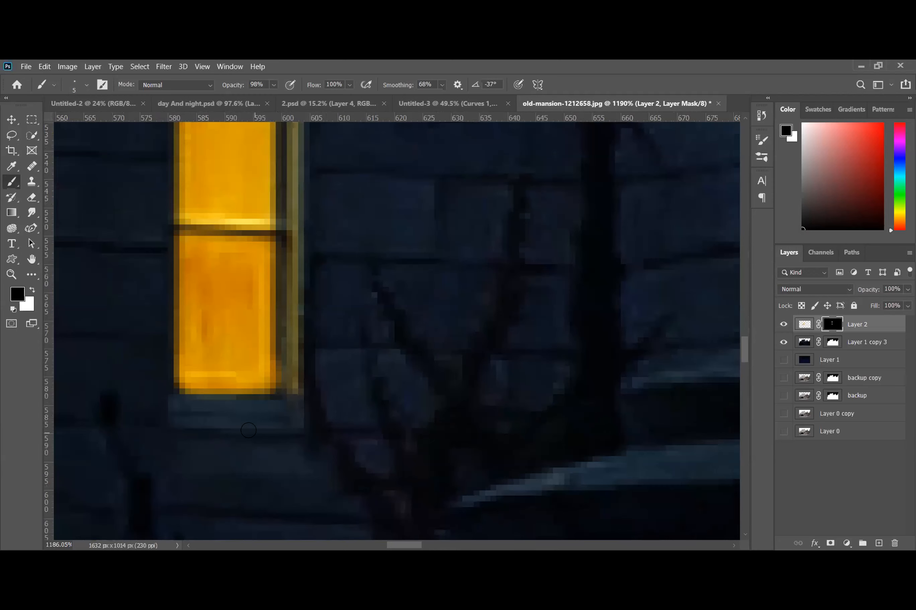
Mask out the glow along the bottom edge of the left paired window with straight black brush lines
{"action": "scroll", "coordinate": [248, 430], "scroll_direction": "down", "scroll_amount": 3}
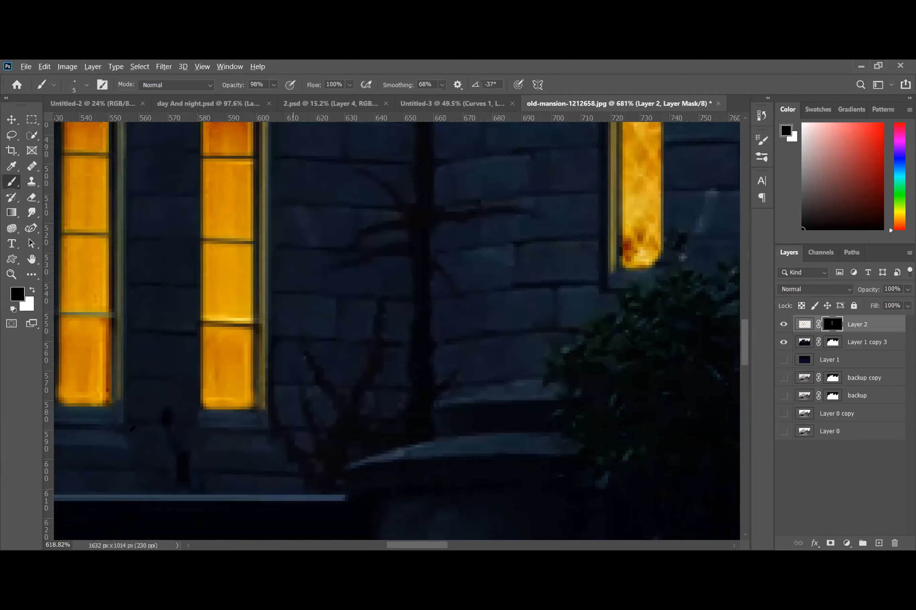
{"action": "scroll", "coordinate": [132, 428], "scroll_direction": "down", "scroll_amount": 5}
{"action": "scroll", "coordinate": [69, 388], "scroll_direction": "up", "scroll_amount": 6}
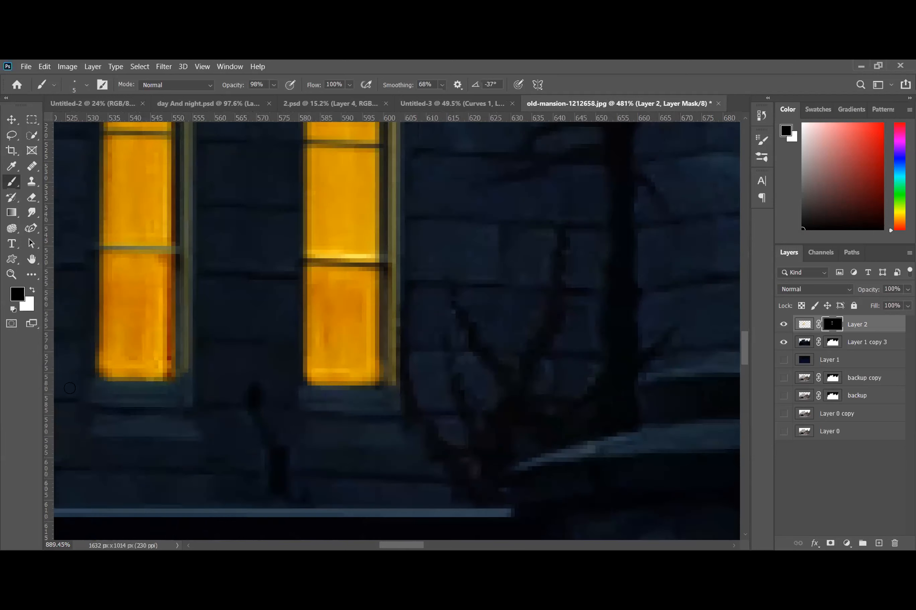
{"action": "left_click", "coordinate": [192, 384], "text": "shift"}
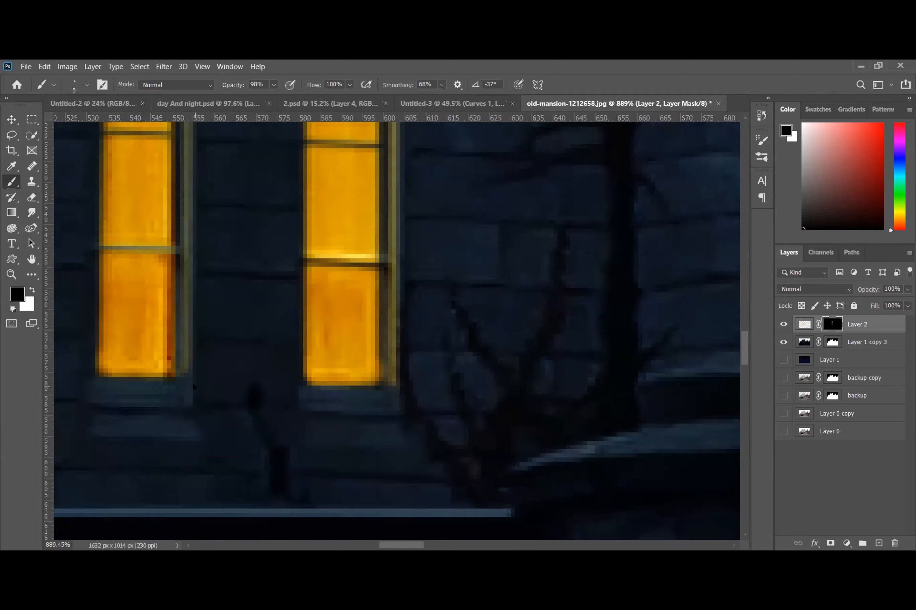
{"action": "left_click", "coordinate": [80, 388], "text": "shift"}
Show the dark blue Layer 1 behind the mansion and review the lit windows across the whole night scene
{"action": "scroll", "coordinate": [197, 426], "scroll_direction": "down", "scroll_amount": 5}
{"action": "scroll", "coordinate": [254, 403], "scroll_direction": "down", "scroll_amount": 4}
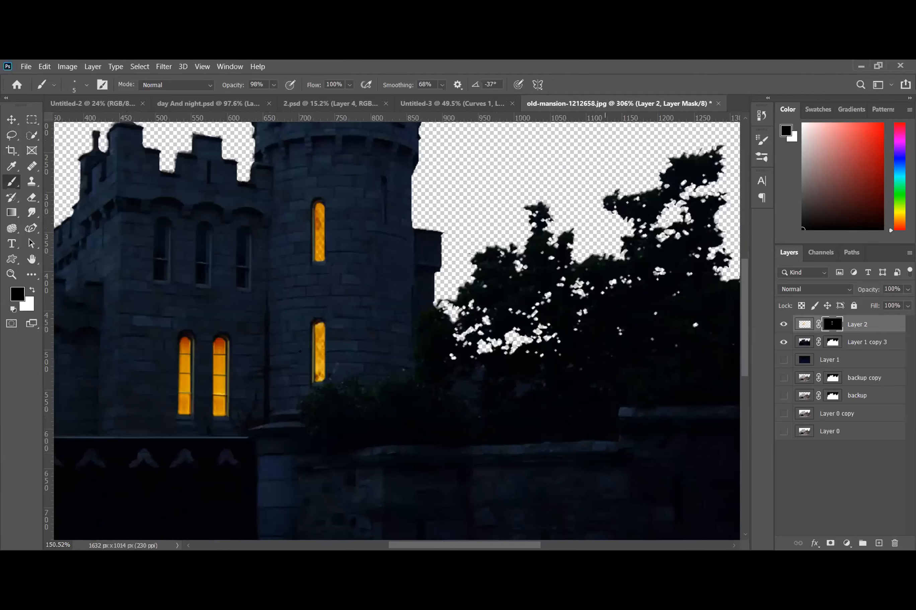
{"action": "scroll", "coordinate": [254, 404], "scroll_direction": "down", "scroll_amount": 1}
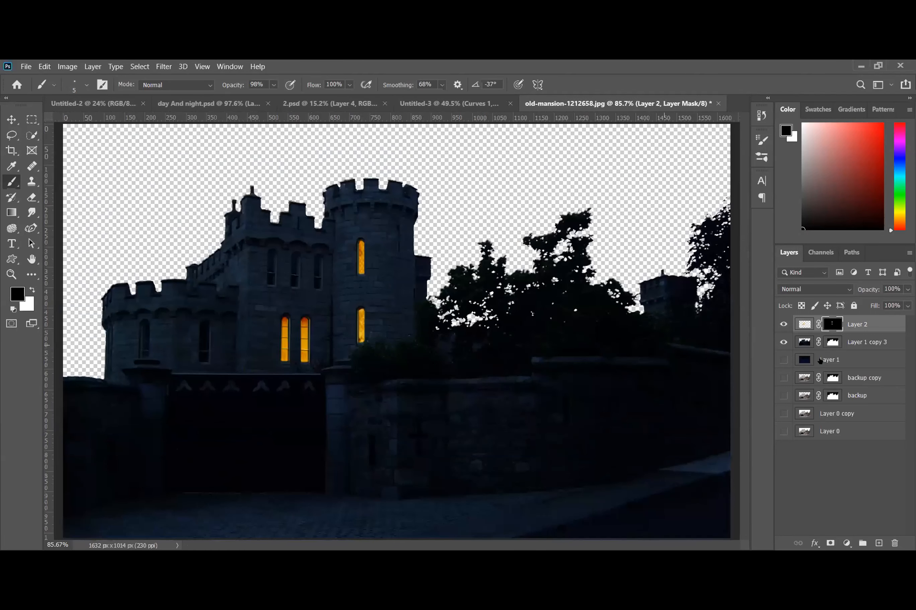
{"action": "left_click", "coordinate": [783, 359]}
{"action": "scroll", "coordinate": [396, 331], "scroll_direction": "down", "scroll_amount": 2}
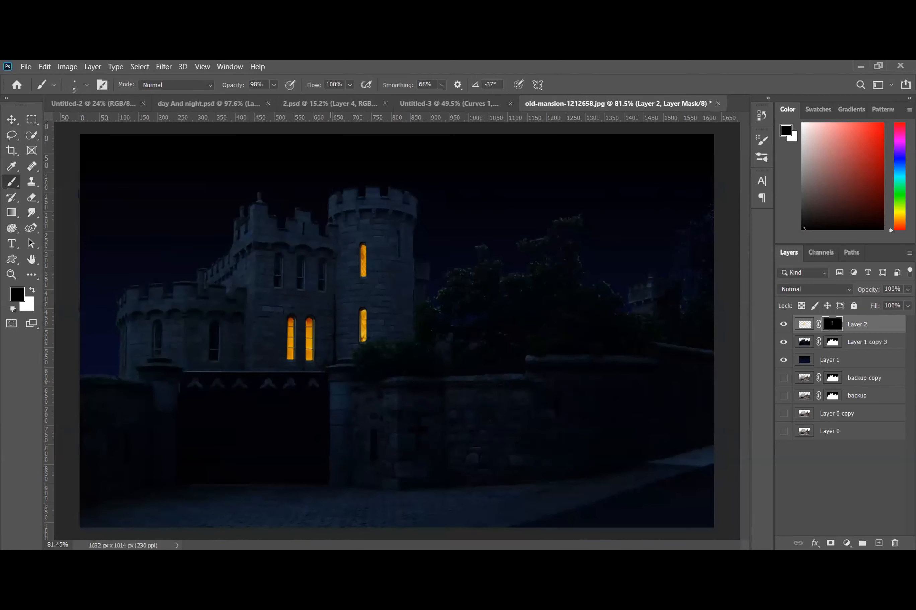
{"action": "scroll", "coordinate": [337, 332], "scroll_direction": "up", "scroll_amount": 2}
{"action": "scroll", "coordinate": [382, 331], "scroll_direction": "down", "scroll_amount": 7}
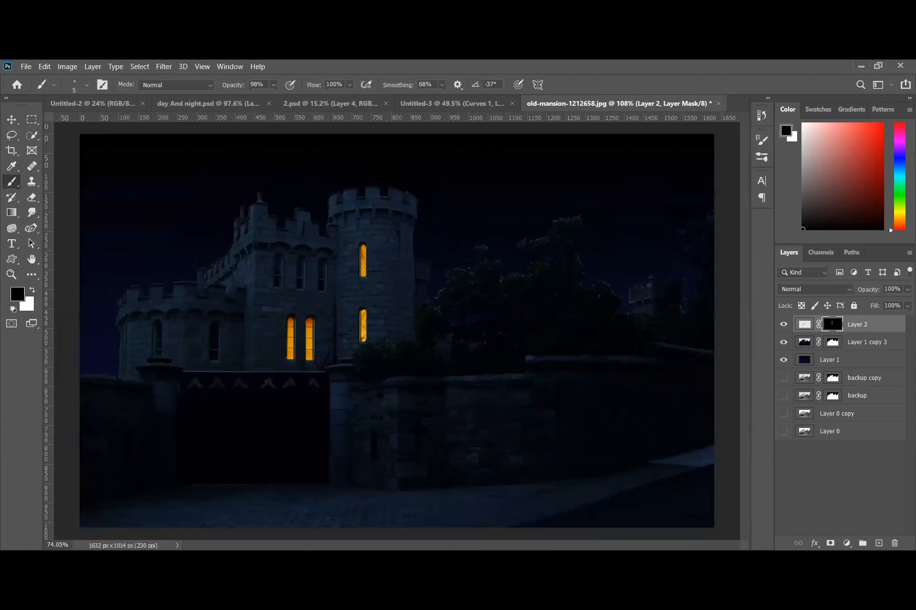
{"action": "scroll", "coordinate": [354, 355], "scroll_direction": "up", "scroll_amount": 4}
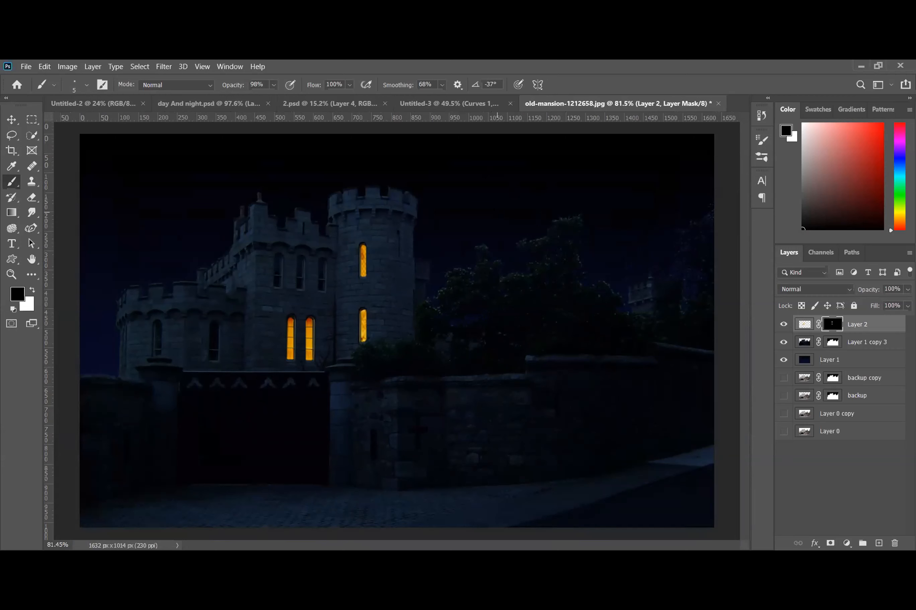
Hide Layer 2, Layer 1 copy 3 and Layer 1, show the backup copy layer, and switch to the Pen tool
{"action": "left_click", "coordinate": [783, 324]}
{"action": "left_click", "coordinate": [783, 342]}
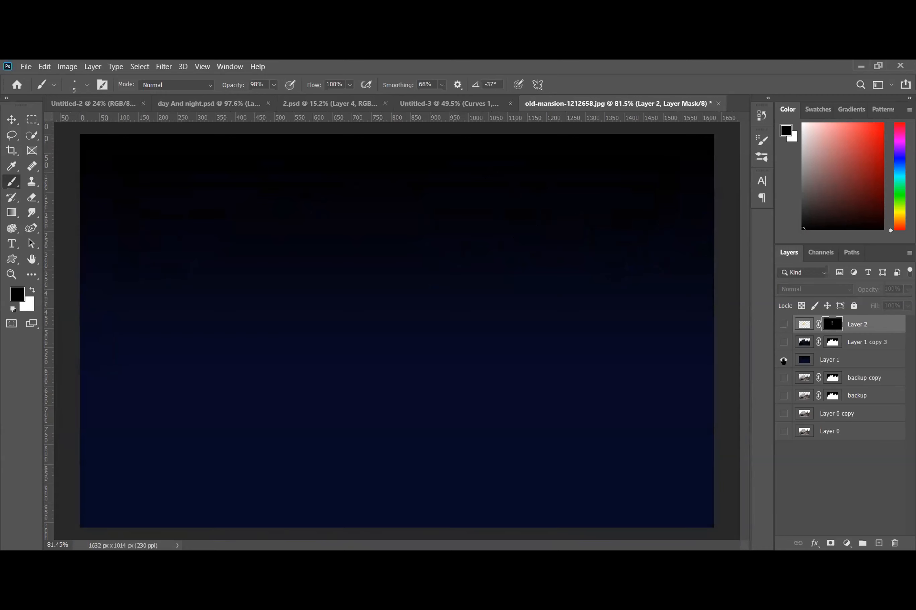
{"action": "left_click", "coordinate": [783, 359]}
{"action": "left_click", "coordinate": [783, 378]}
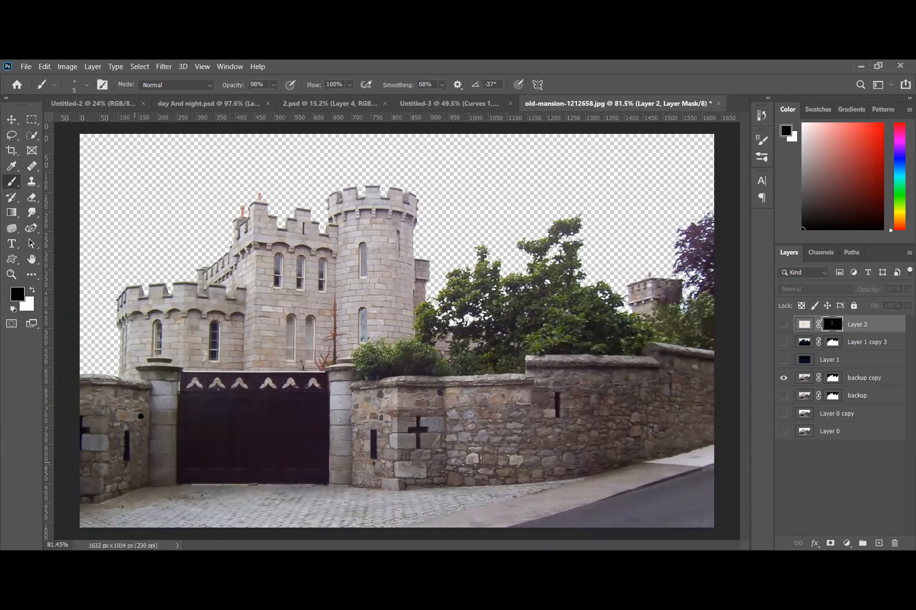
{"action": "scroll", "coordinate": [135, 409], "scroll_direction": "up", "scroll_amount": 3}
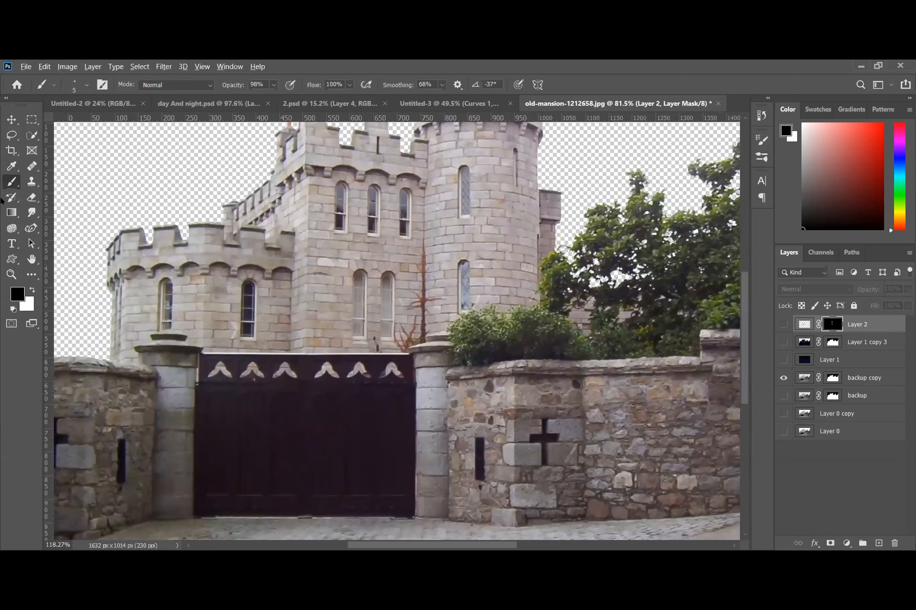
{"action": "left_click", "coordinate": [30, 228]}
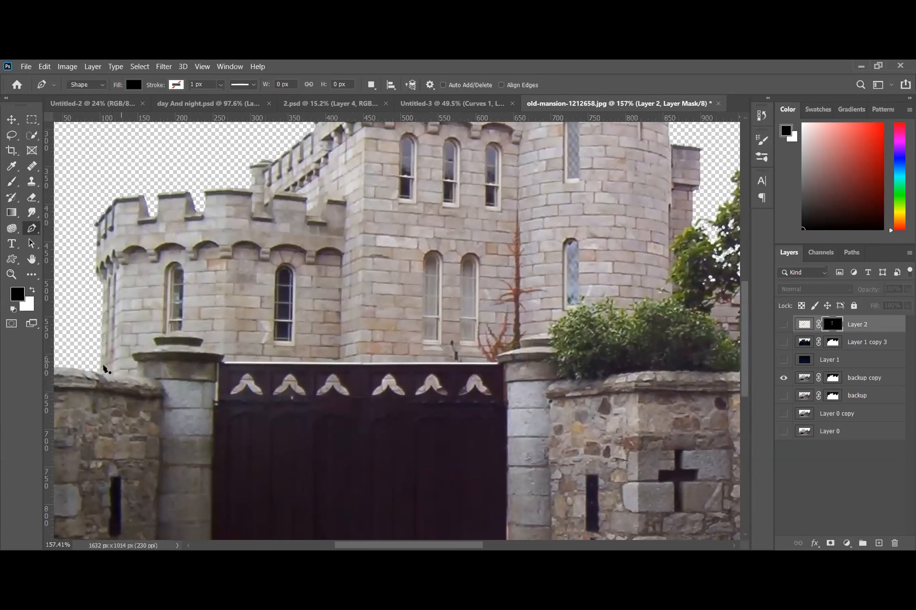
{"action": "scroll", "coordinate": [101, 378], "scroll_direction": "up", "scroll_amount": 2}
{"action": "scroll", "coordinate": [100, 375], "scroll_direction": "up", "scroll_amount": 3}
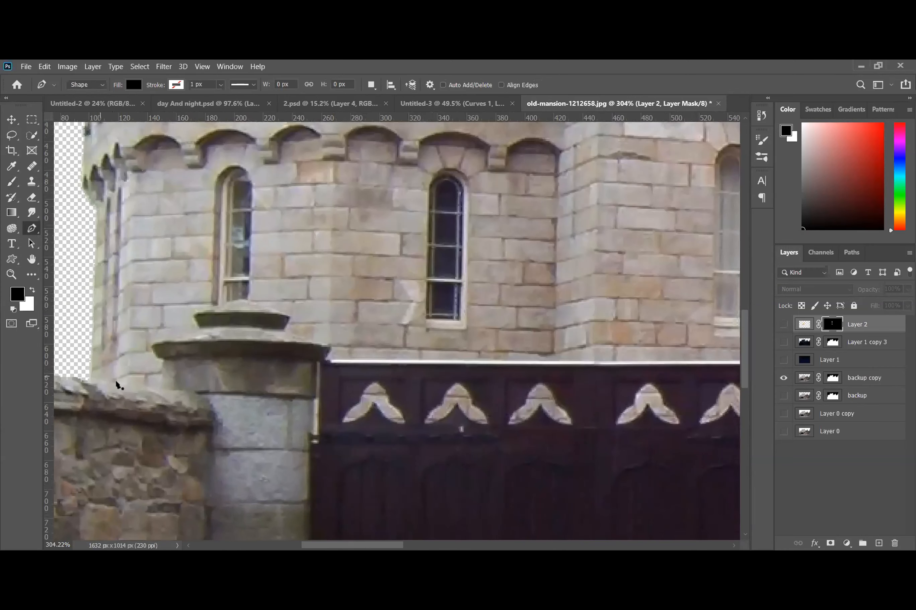
{"action": "left_click", "coordinate": [116, 383]}
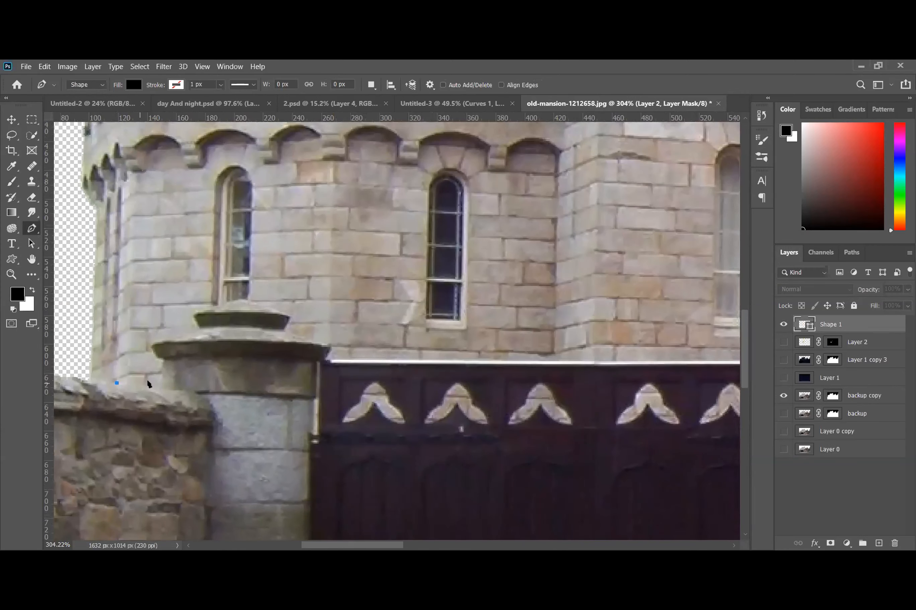
{"action": "left_click", "coordinate": [162, 382]}
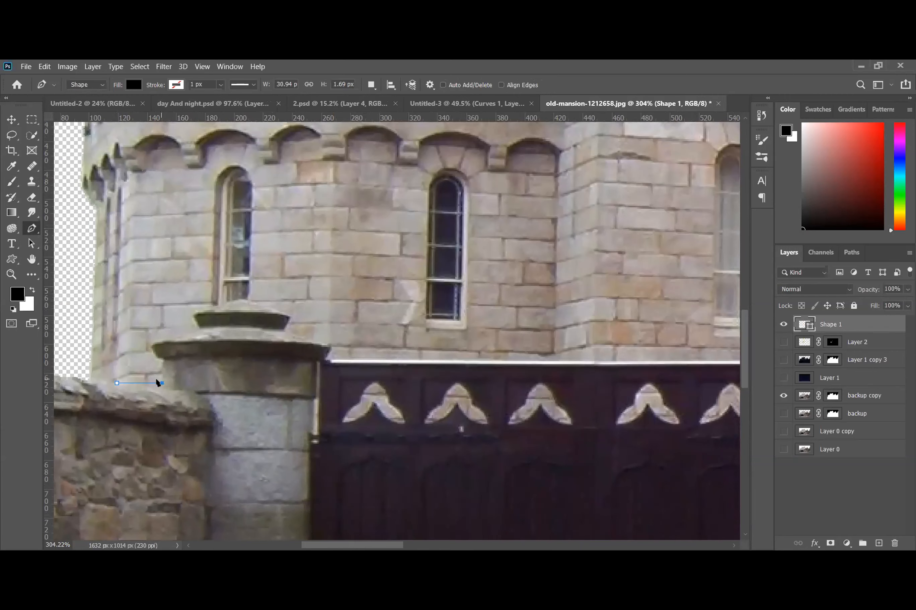
{"action": "key", "text": "ctrl+z"}
{"action": "left_click", "coordinate": [162, 389]}
{"action": "left_click", "coordinate": [162, 361]}
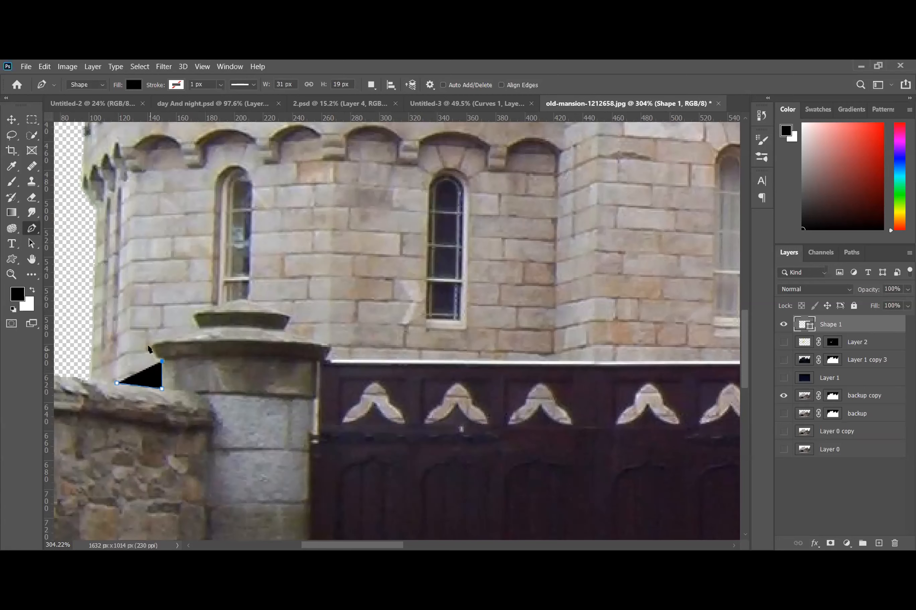
{"action": "left_click", "coordinate": [150, 346]}
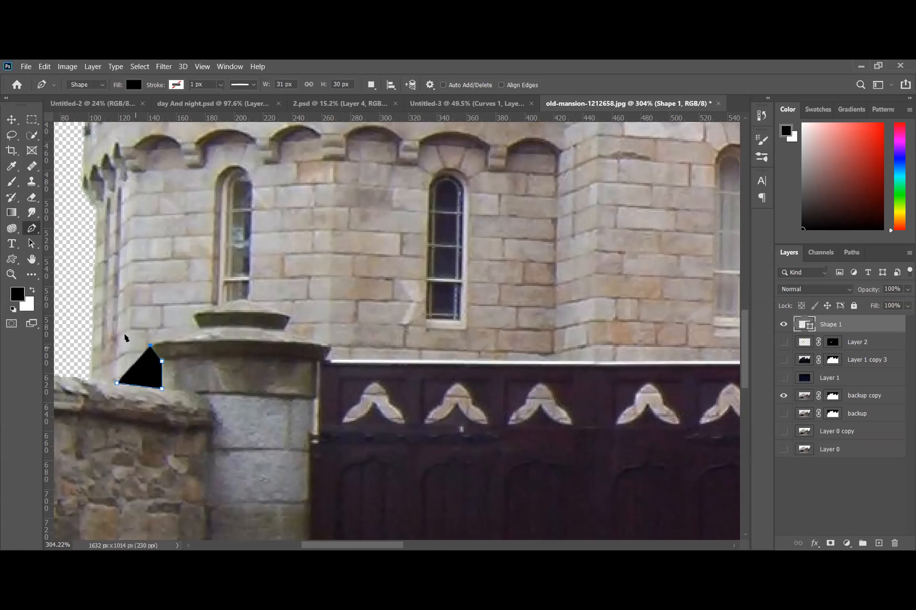
{"action": "key", "text": "ctrl+z"}
{"action": "key", "text": "ctrl+z"}
{"action": "key", "text": "ctrl+z"}
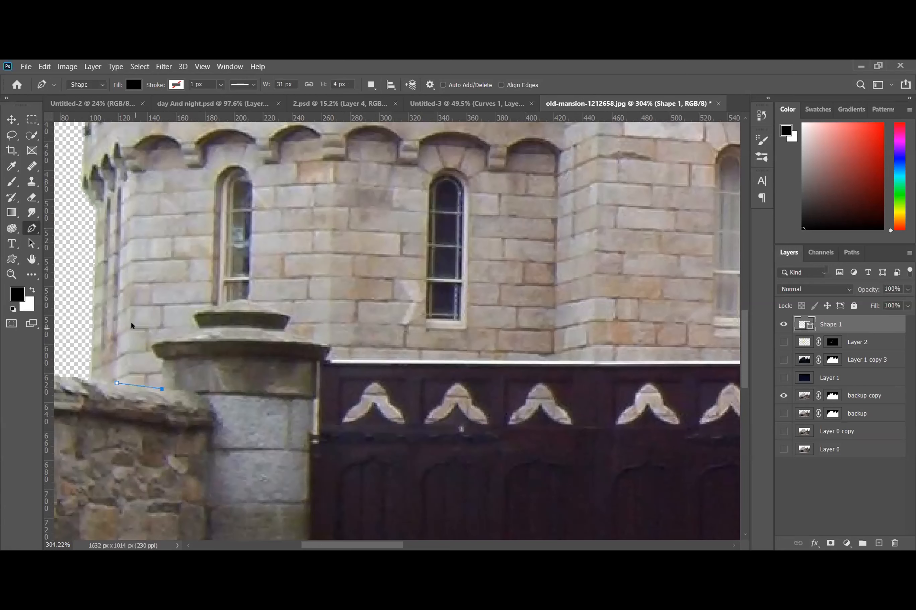
{"action": "key", "text": "ctrl+z"}
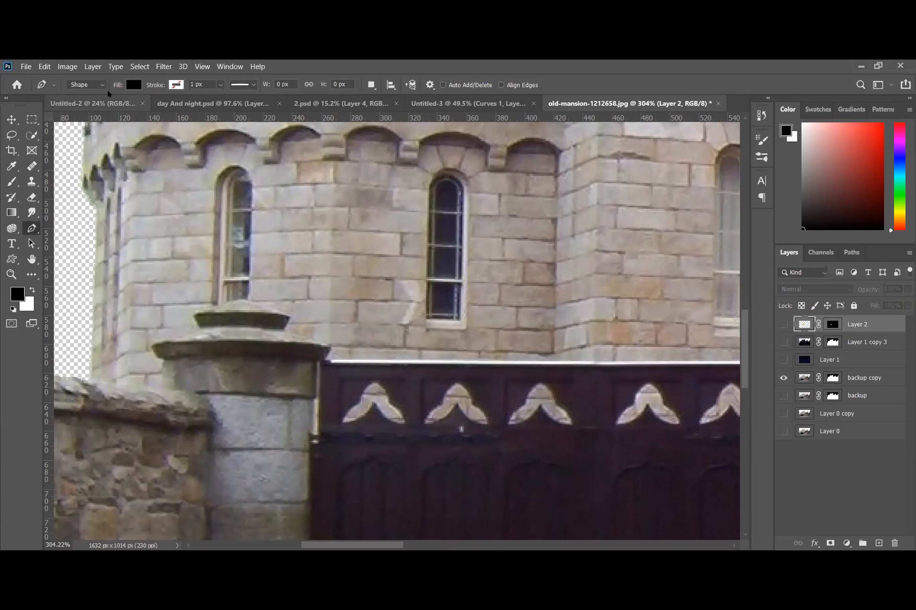
Set the Pen tool to Path mode and start a path where the left round turret meets the stone wall
{"action": "left_click", "coordinate": [102, 86]}
{"action": "left_click", "coordinate": [82, 105]}
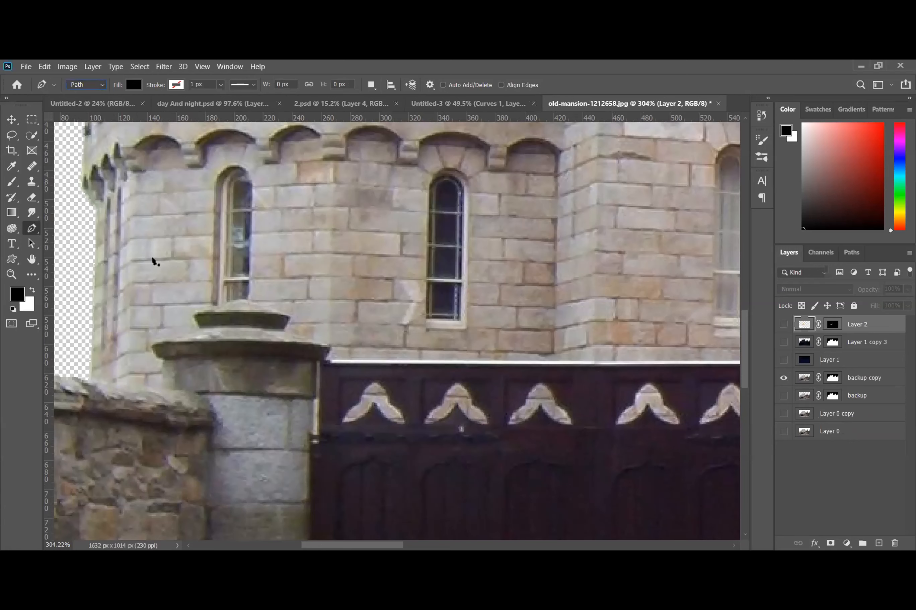
{"action": "left_click", "coordinate": [122, 385]}
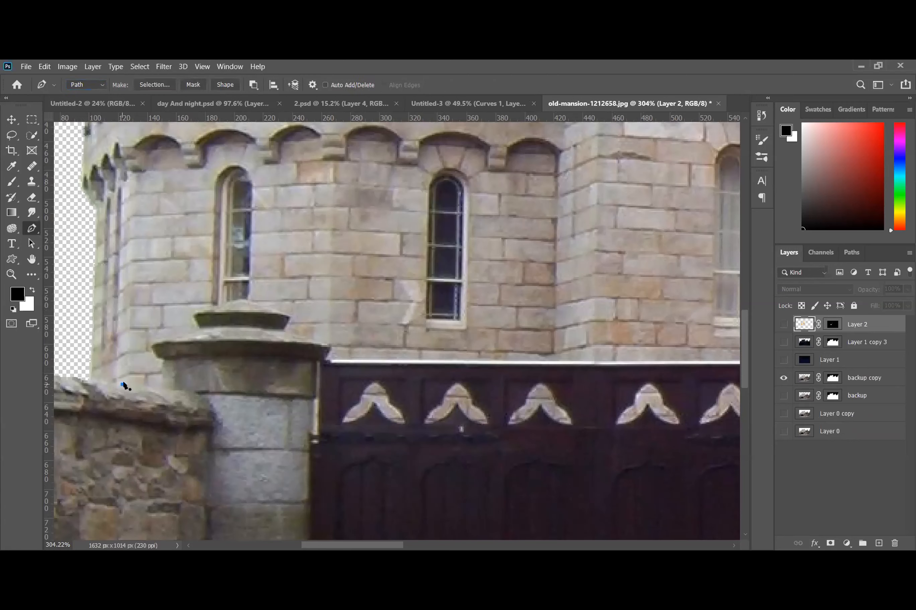
{"action": "left_click", "coordinate": [164, 385]}
{"action": "scroll", "coordinate": [160, 392], "scroll_direction": "up", "scroll_amount": 2}
{"action": "scroll", "coordinate": [153, 408], "scroll_direction": "up", "scroll_amount": 2}
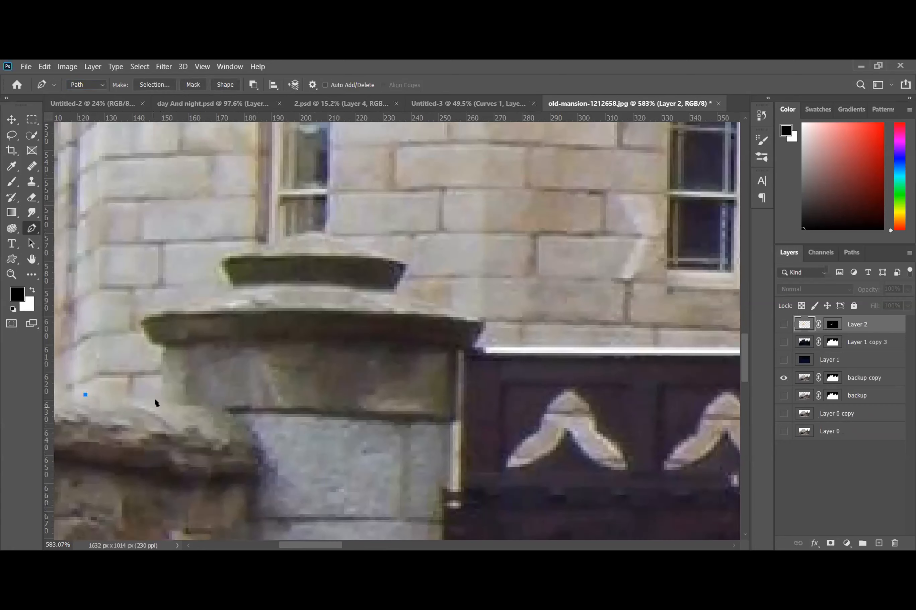
Trace the path around the left gate pillar's stepped cap, over its peak and down to the gate's upper corner
{"action": "left_click", "coordinate": [160, 403]}
{"action": "left_click", "coordinate": [160, 345]}
{"action": "left_click", "coordinate": [149, 342]}
{"action": "left_click", "coordinate": [138, 320]}
{"action": "left_click", "coordinate": [161, 309]}
{"action": "left_click", "coordinate": [233, 286]}
{"action": "left_click", "coordinate": [219, 259]}
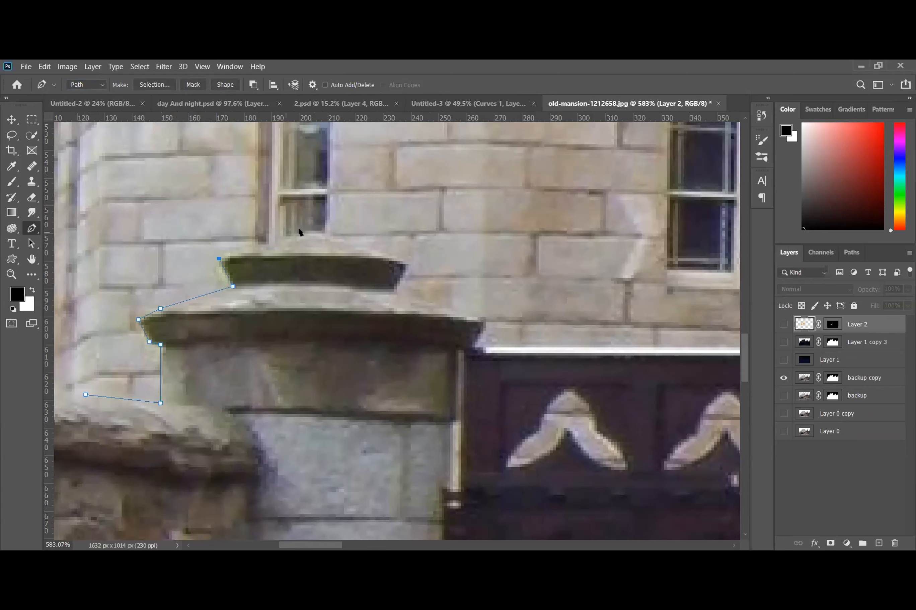
{"action": "left_click", "coordinate": [311, 228]}
{"action": "left_click", "coordinate": [405, 261]}
{"action": "left_click", "coordinate": [392, 288]}
{"action": "left_click", "coordinate": [483, 319]}
{"action": "left_click", "coordinate": [469, 346]}
Continue the path down the gate's left edge and straight across the gate below the row of pale ornaments
{"action": "scroll", "coordinate": [469, 347], "scroll_direction": "down", "scroll_amount": 2}
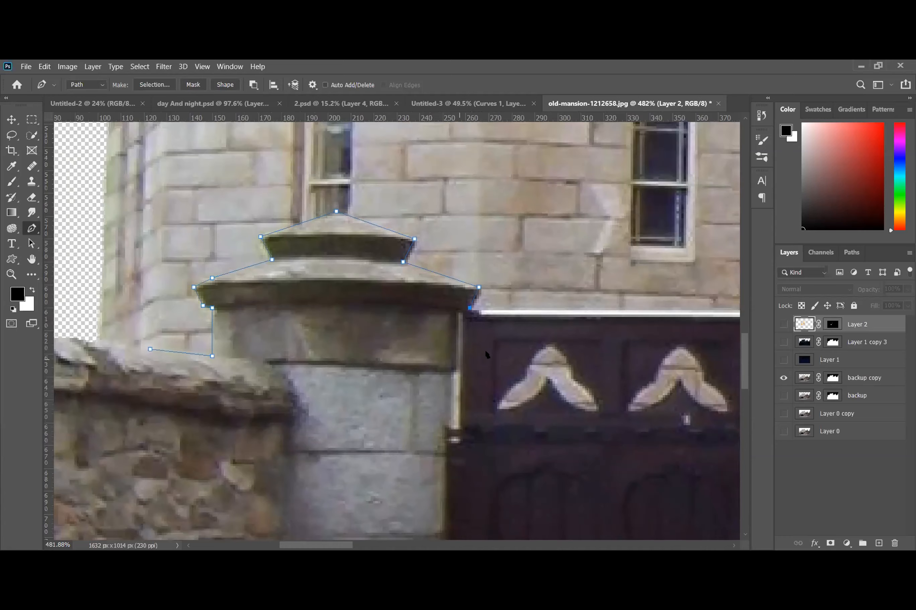
{"action": "scroll", "coordinate": [488, 355], "scroll_direction": "down", "scroll_amount": 3}
{"action": "scroll", "coordinate": [487, 355], "scroll_direction": "right", "scroll_amount": 8}
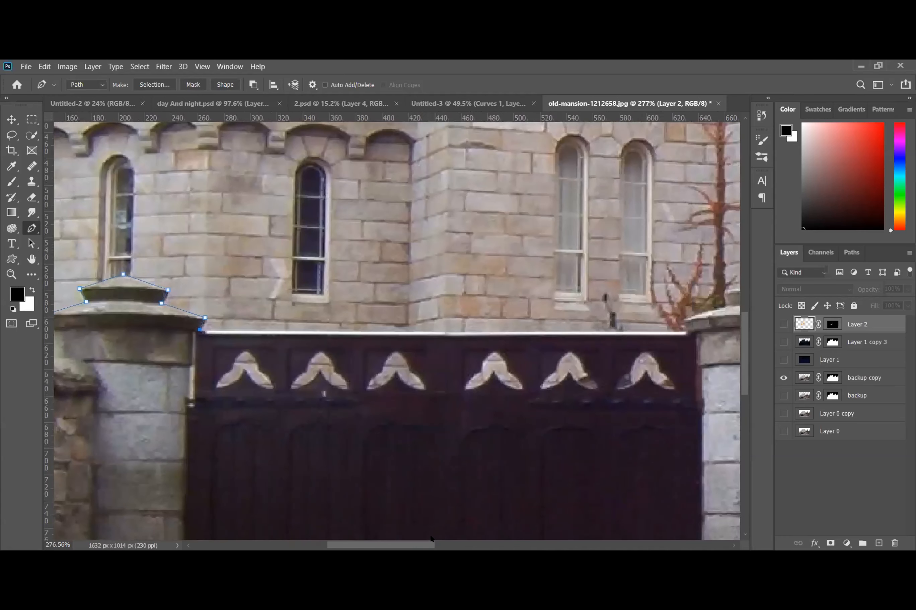
{"action": "scroll", "coordinate": [376, 468], "scroll_direction": "down", "scroll_amount": 1}
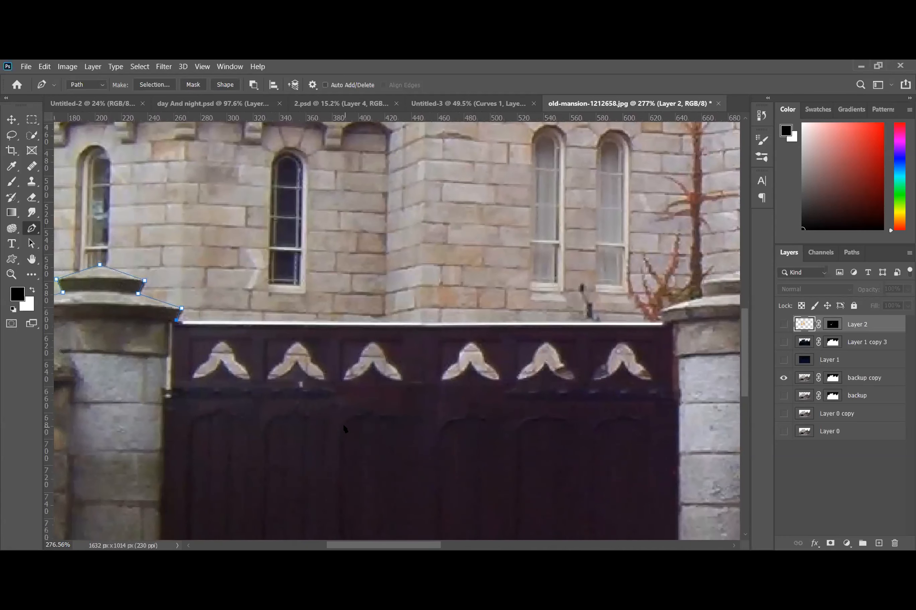
{"action": "scroll", "coordinate": [345, 429], "scroll_direction": "down", "scroll_amount": 1}
{"action": "scroll", "coordinate": [356, 395], "scroll_direction": "down", "scroll_amount": 2}
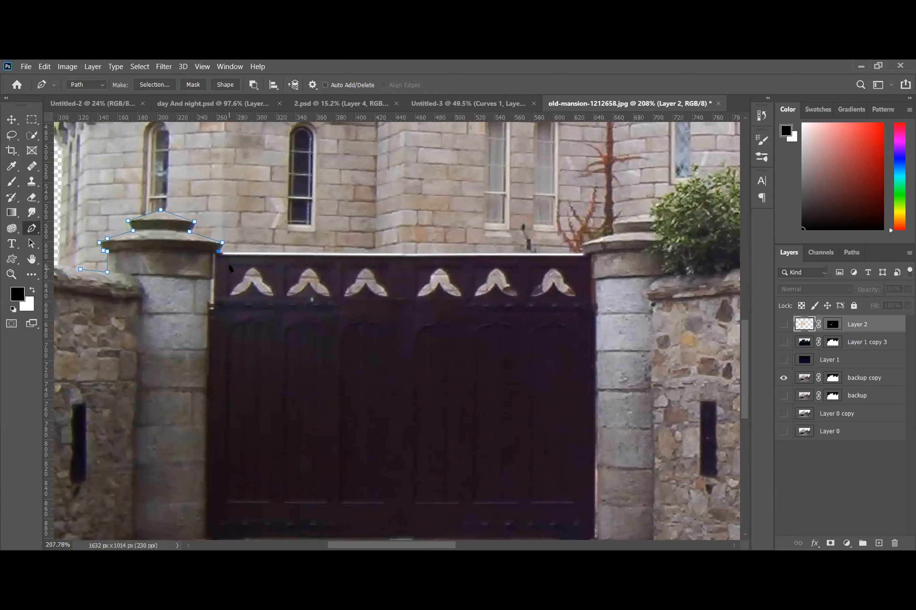
{"action": "scroll", "coordinate": [231, 265], "scroll_direction": "up", "scroll_amount": 3}
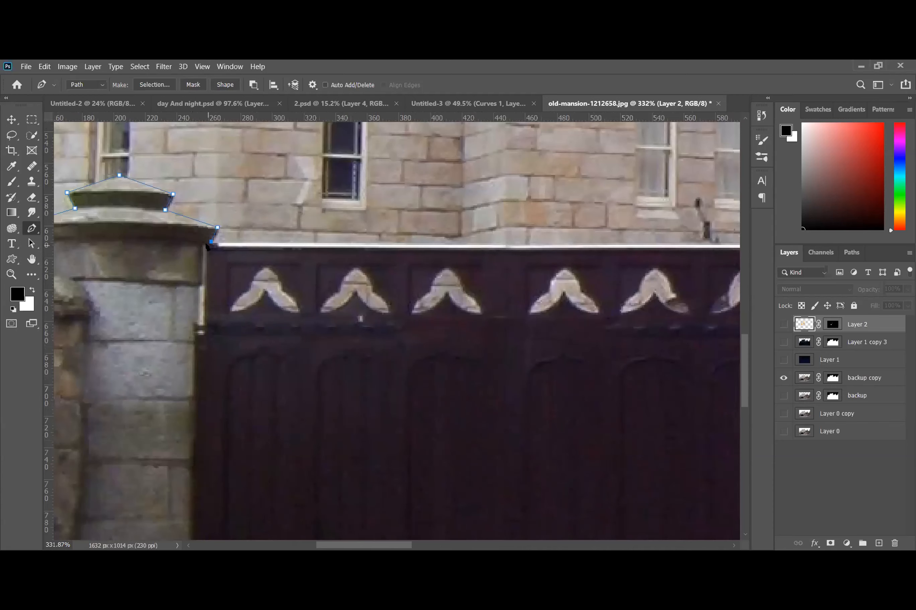
{"action": "left_click", "coordinate": [198, 243]}
{"action": "left_click", "coordinate": [193, 333]}
{"action": "scroll", "coordinate": [268, 352], "scroll_direction": "down", "scroll_amount": 2}
{"action": "scroll", "coordinate": [577, 348], "scroll_direction": "down", "scroll_amount": 1}
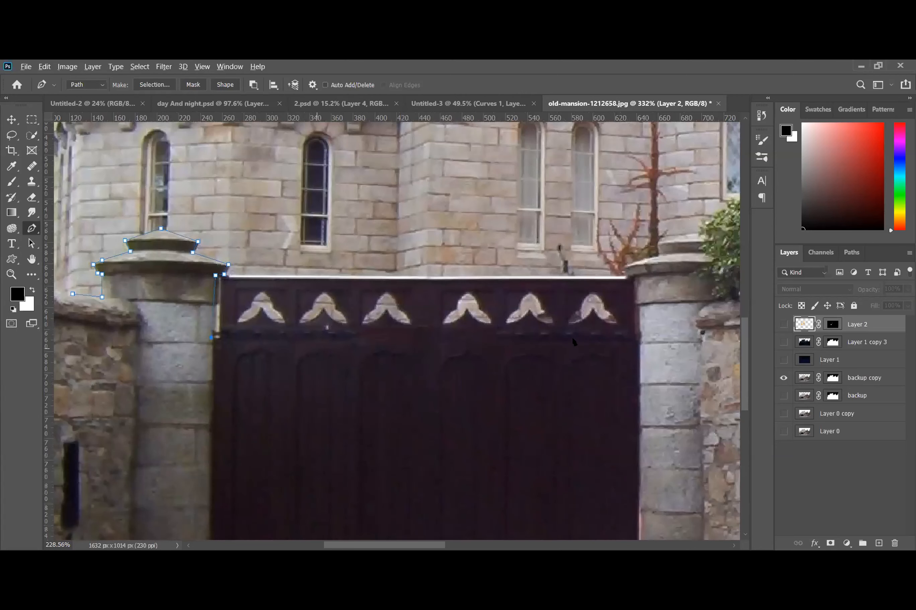
{"action": "scroll", "coordinate": [573, 342], "scroll_direction": "down", "scroll_amount": 1}
{"action": "left_click", "coordinate": [579, 333]}
Trace the path up the gate's right edge and along the lower ledge of the right pillar's cap
{"action": "scroll", "coordinate": [579, 332], "scroll_direction": "up", "scroll_amount": 2}
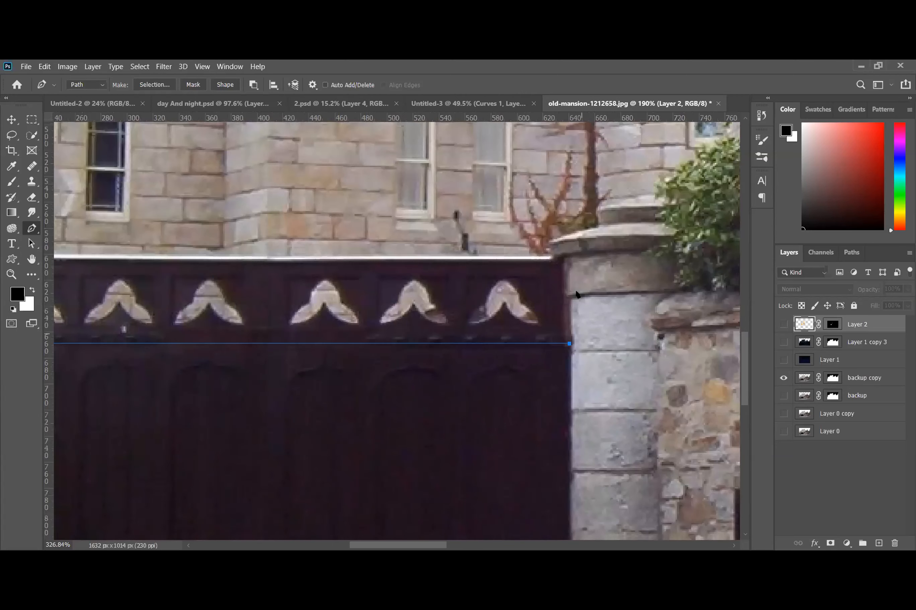
{"action": "scroll", "coordinate": [583, 266], "scroll_direction": "up", "scroll_amount": 1}
{"action": "left_click", "coordinate": [564, 240]}
{"action": "scroll", "coordinate": [553, 235], "scroll_direction": "up", "scroll_amount": 1}
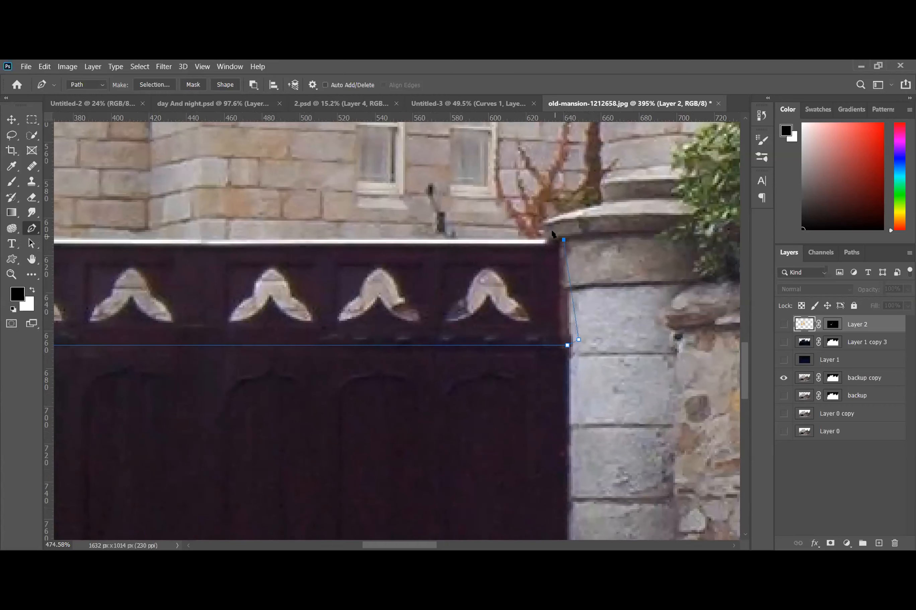
{"action": "scroll", "coordinate": [551, 233], "scroll_direction": "up", "scroll_amount": 1}
{"action": "left_click", "coordinate": [549, 240]}
{"action": "left_click", "coordinate": [538, 218]}
{"action": "left_click", "coordinate": [629, 188]}
Extend the path around the upper tier of the right pillar's cap to the edge of the bush
{"action": "scroll", "coordinate": [633, 193], "scroll_direction": "up", "scroll_amount": 2}
{"action": "scroll", "coordinate": [635, 209], "scroll_direction": "up", "scroll_amount": 2}
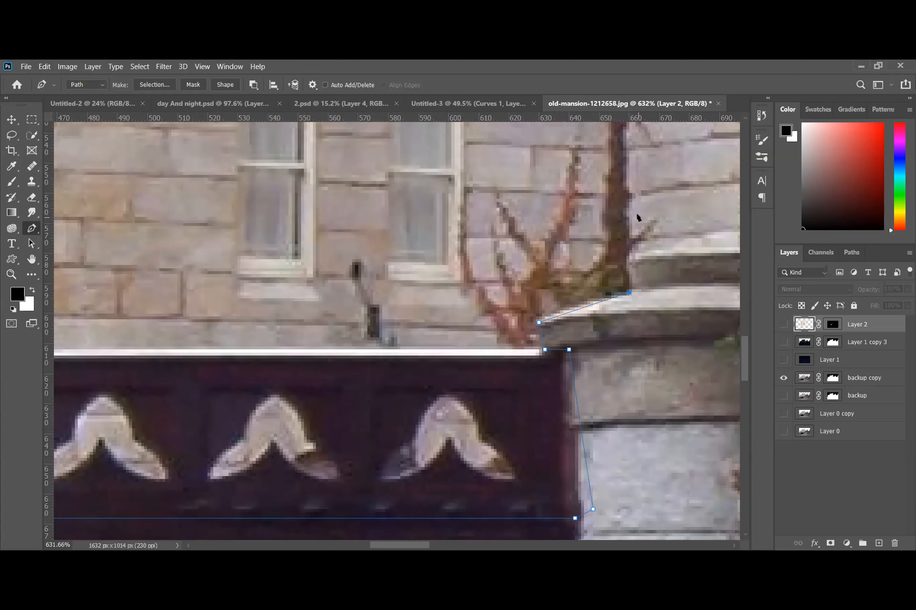
{"action": "left_click_drag", "start_coordinate": [644, 283], "coordinate": [629, 261]}
{"action": "scroll", "coordinate": [673, 251], "scroll_direction": "up", "scroll_amount": 1}
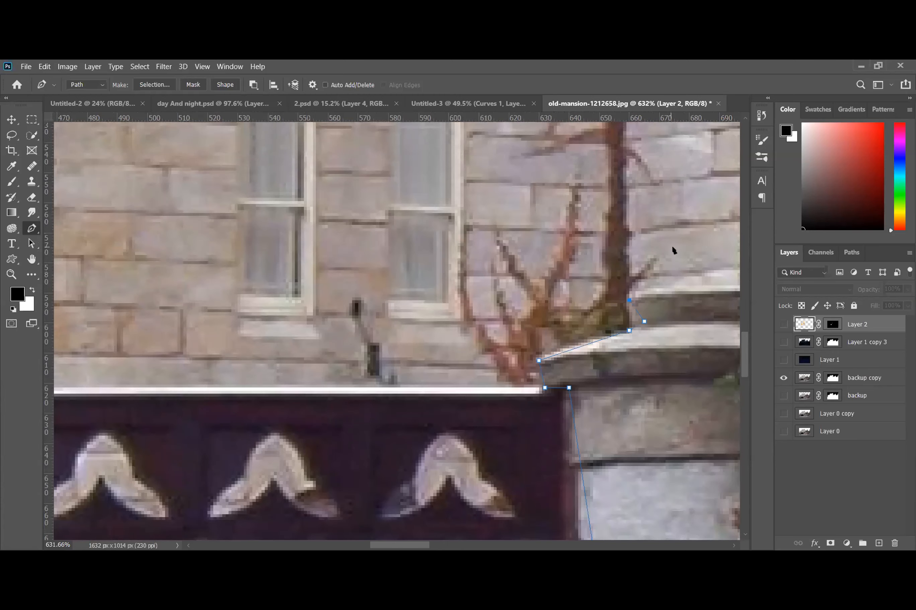
{"action": "left_click_drag", "start_coordinate": [420, 547], "coordinate": [452, 546]}
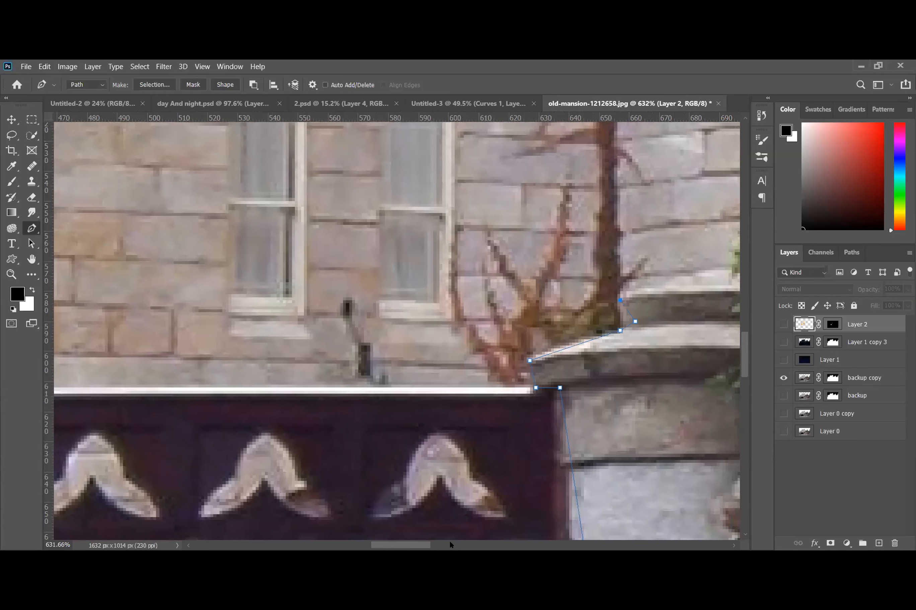
{"action": "scroll", "coordinate": [315, 269], "scroll_direction": "right", "scroll_amount": 2}
{"action": "scroll", "coordinate": [332, 266], "scroll_direction": "right", "scroll_amount": 5}
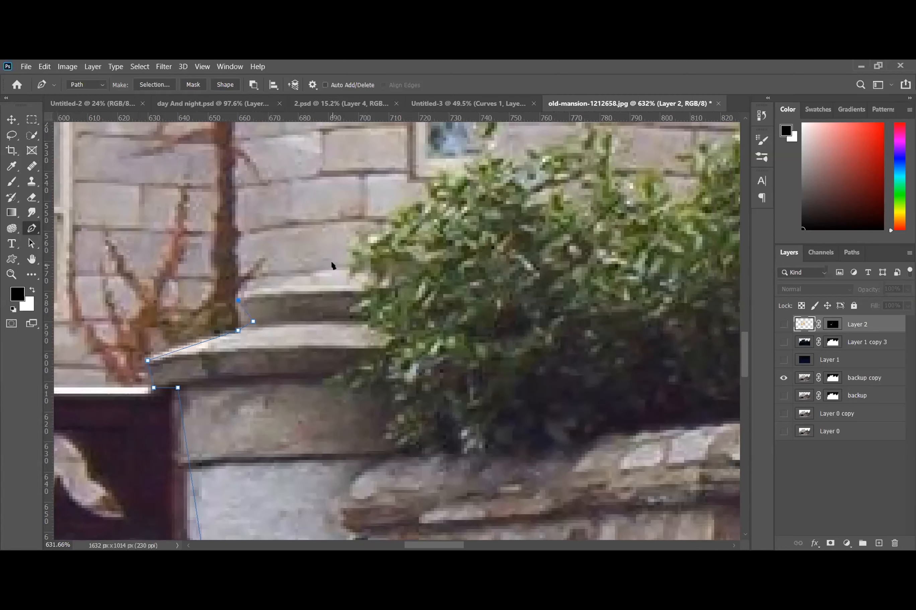
{"action": "left_click", "coordinate": [334, 263]}
{"action": "left_click", "coordinate": [353, 263]}
Loop the path with loose curves over the round tower and mansion roofs, and close it at the left stone wall
{"action": "scroll", "coordinate": [356, 266], "scroll_direction": "up", "scroll_amount": 1}
{"action": "scroll", "coordinate": [355, 280], "scroll_direction": "down", "scroll_amount": 1}
{"action": "scroll", "coordinate": [354, 282], "scroll_direction": "down", "scroll_amount": 2}
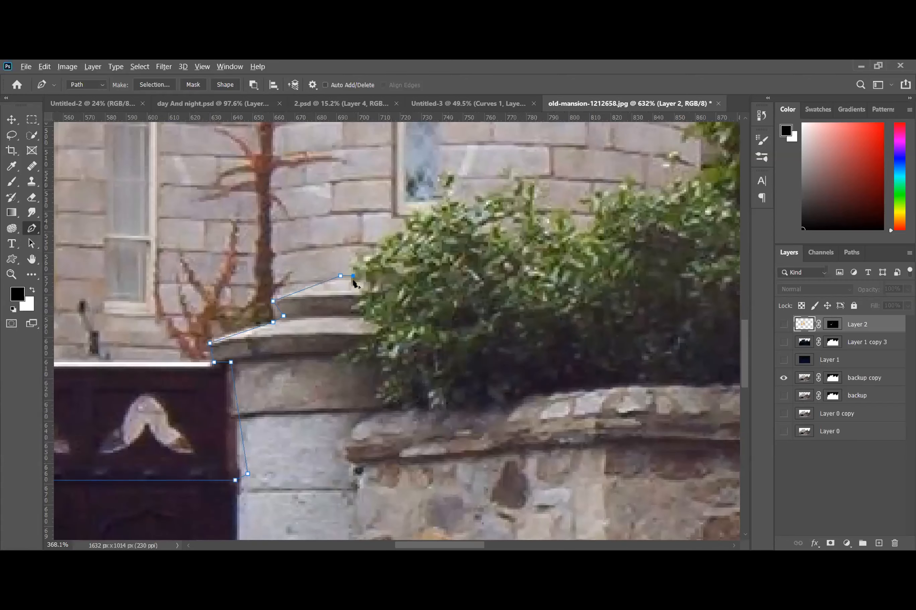
{"action": "scroll", "coordinate": [353, 282], "scroll_direction": "down", "scroll_amount": 6}
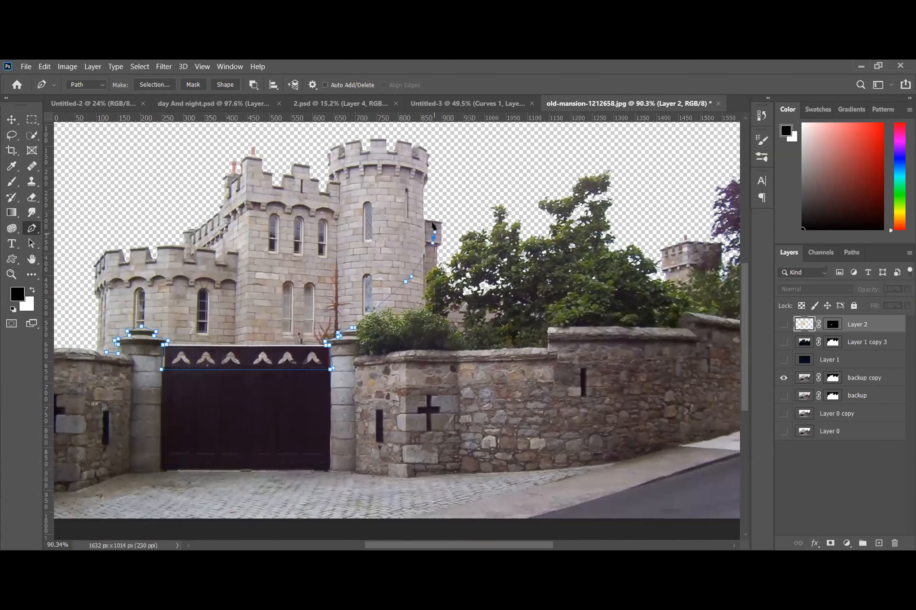
{"action": "left_click_drag", "start_coordinate": [418, 176], "coordinate": [236, 177]}
{"action": "left_click_drag", "start_coordinate": [204, 190], "coordinate": [126, 235]}
{"action": "left_click_drag", "start_coordinate": [91, 270], "coordinate": [92, 333]}
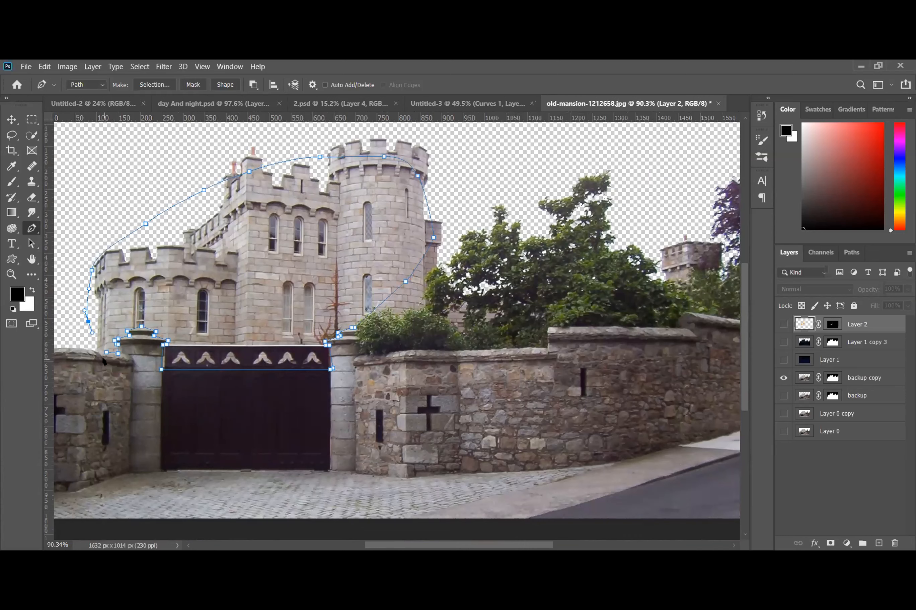
{"action": "left_click", "coordinate": [106, 352]}
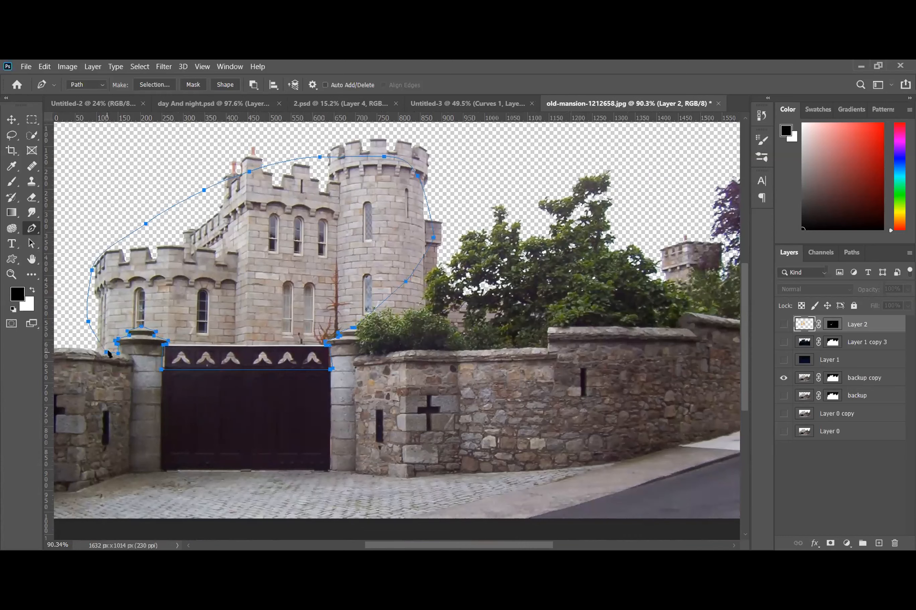
Convert the closed path to a selection and invert it so only the mansion area inside the path is selected
{"action": "right_click", "coordinate": [239, 267]}
{"action": "left_click", "coordinate": [263, 323]}
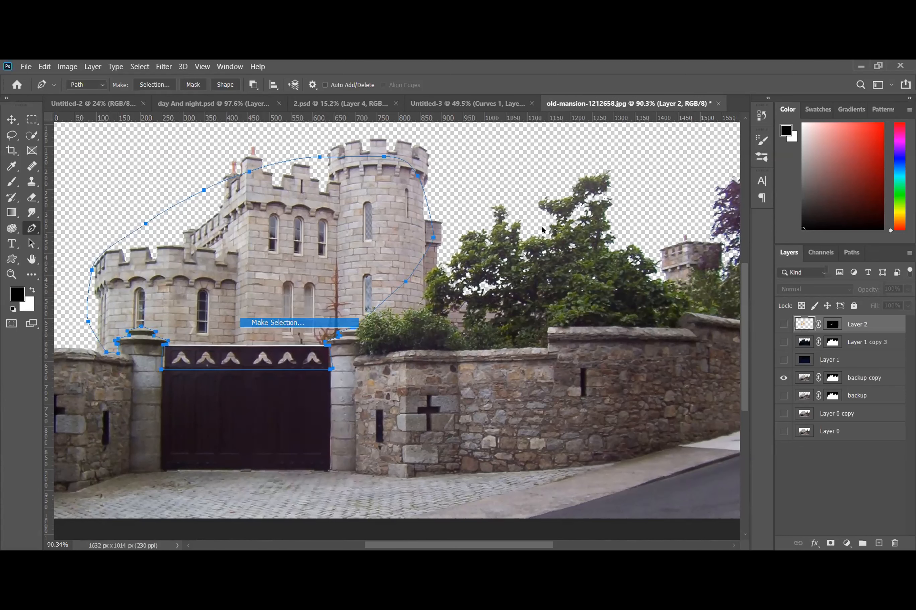
{"action": "left_click", "coordinate": [710, 175]}
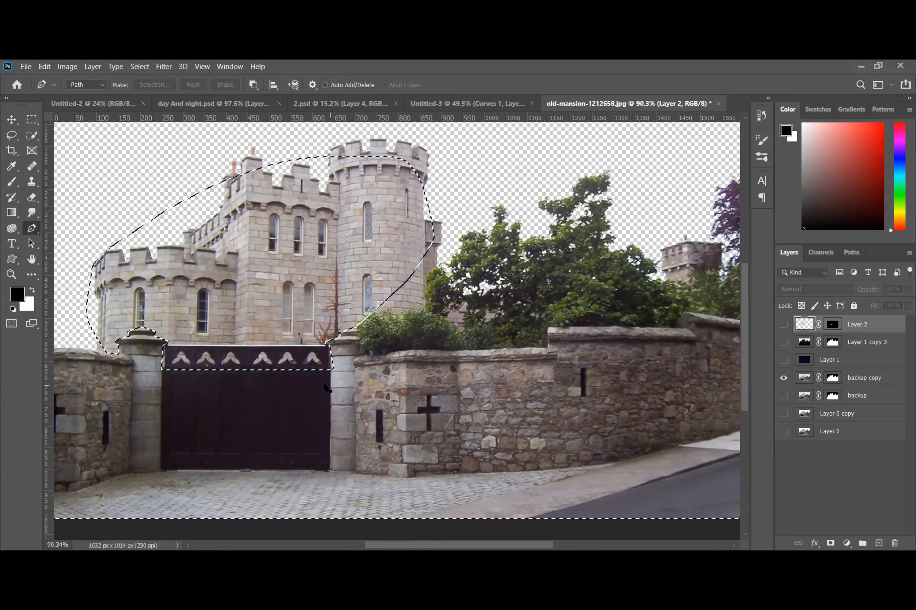
{"action": "scroll", "coordinate": [448, 380], "scroll_direction": "down", "scroll_amount": 5}
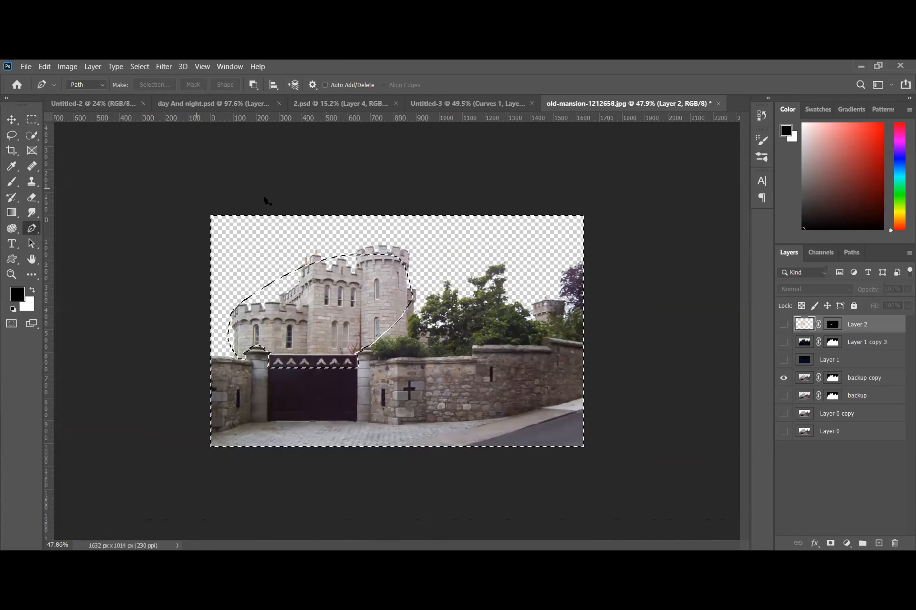
{"action": "left_click", "coordinate": [139, 67]}
{"action": "left_click", "coordinate": [143, 111]}
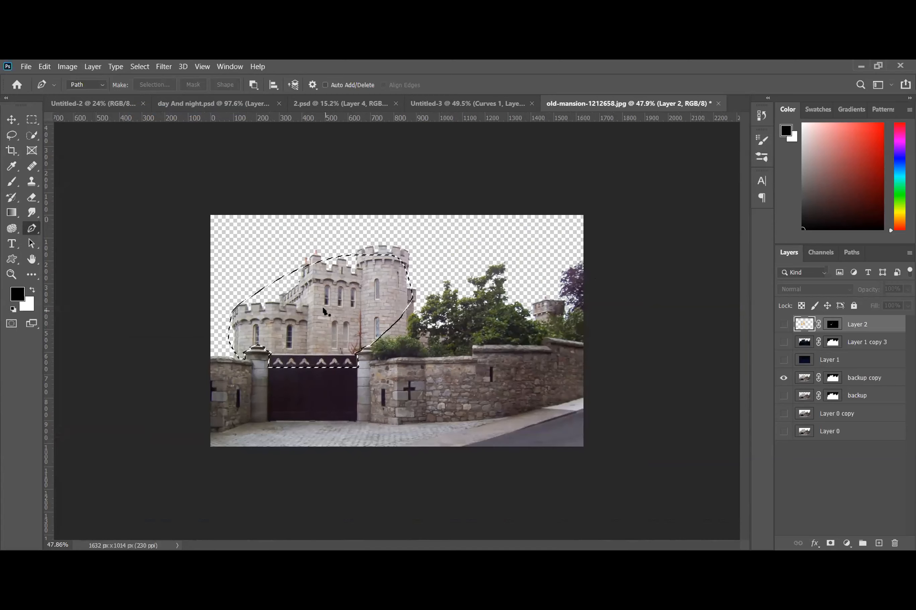
Copy the selected mansion area from the backup copy layer to a new layer and move it above Layer 2
{"action": "scroll", "coordinate": [330, 327], "scroll_direction": "up", "scroll_amount": 5}
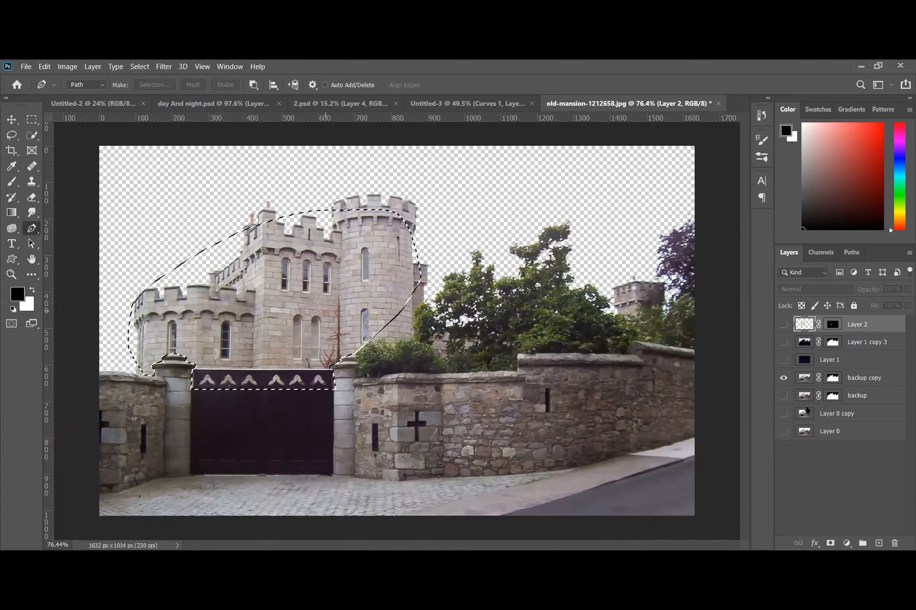
{"action": "left_click", "coordinate": [845, 377]}
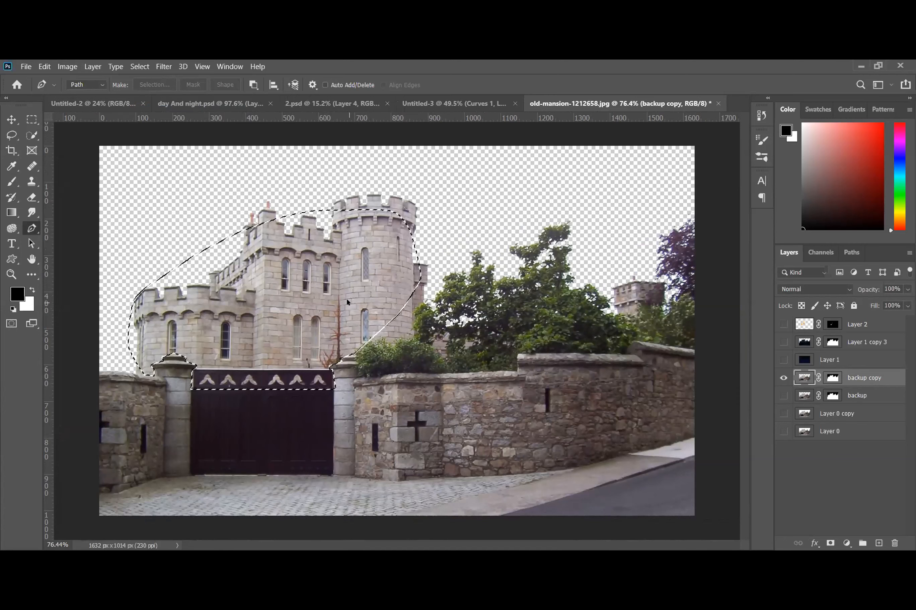
{"action": "key", "text": "ctrl+j"}
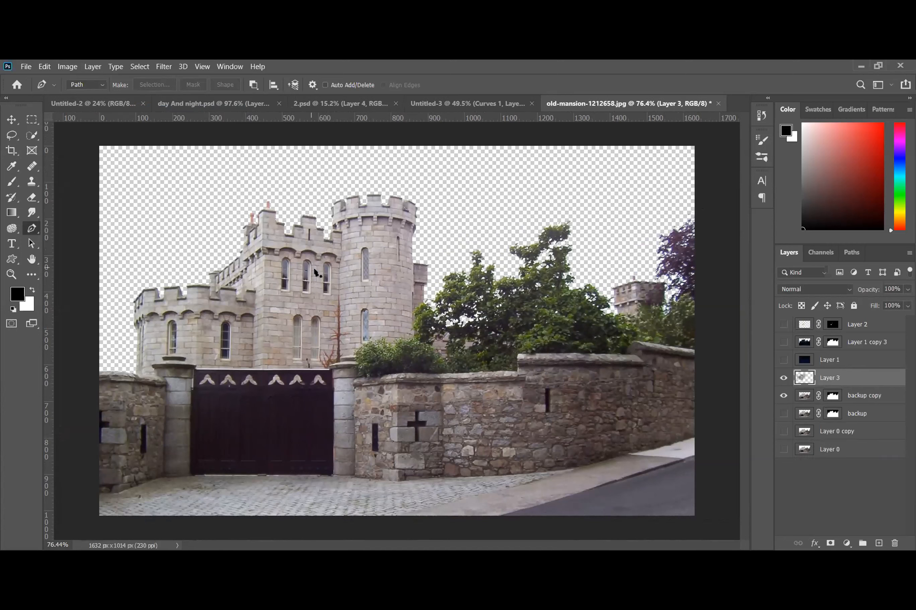
{"action": "left_click_drag", "start_coordinate": [874, 379], "coordinate": [859, 320]}
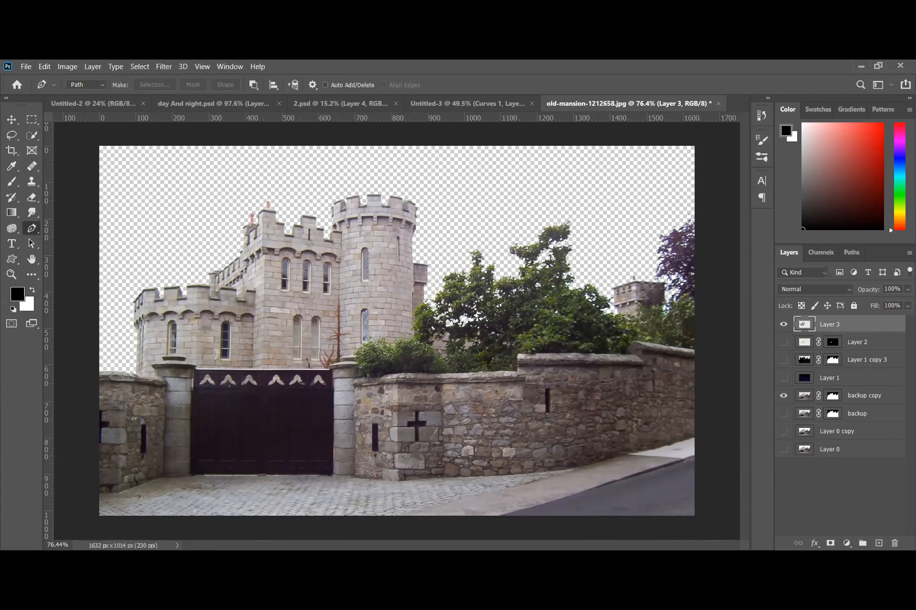
Hide the backup copy layer briefly to inspect the isolated mansion cutout, and show it again
{"action": "left_click", "coordinate": [784, 396]}
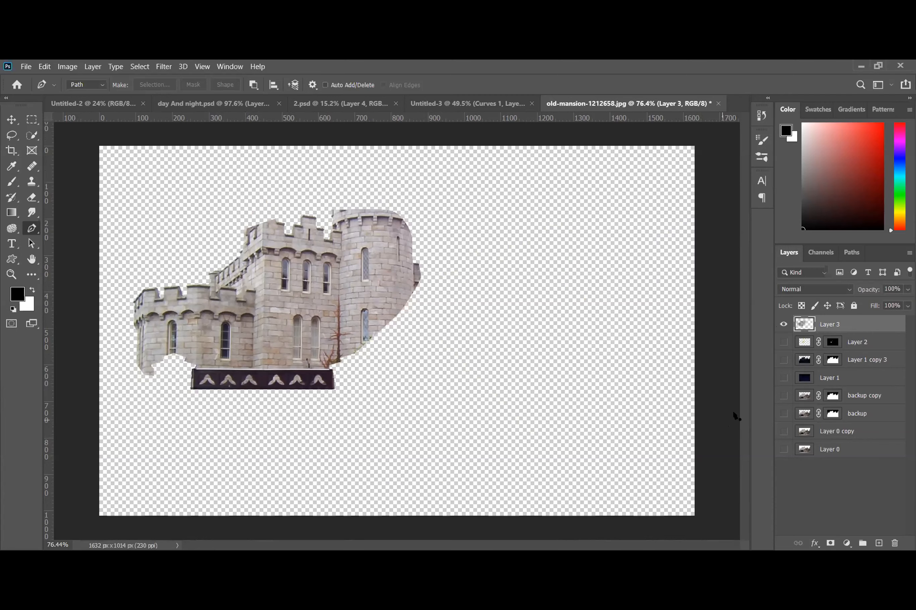
{"action": "left_click", "coordinate": [784, 395]}
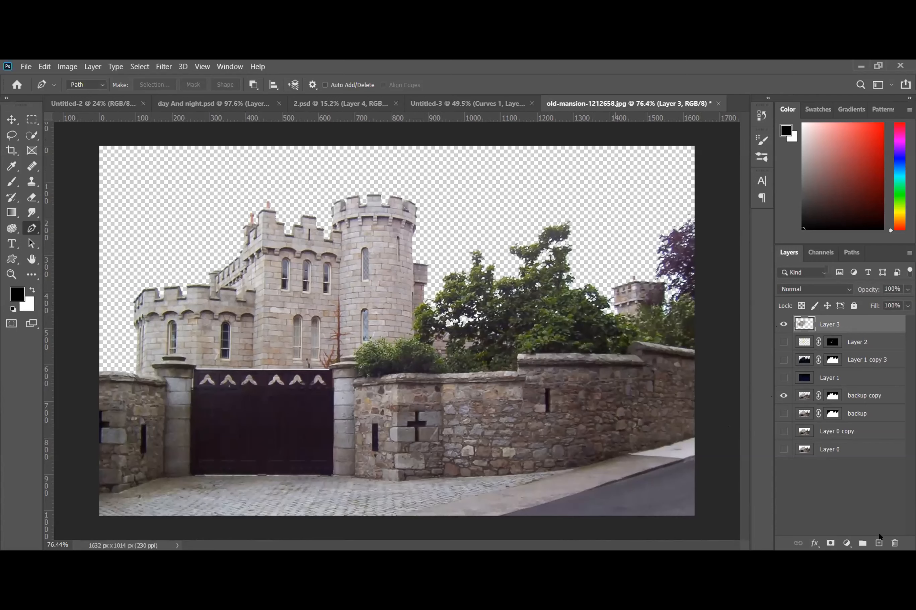
{"action": "right_click", "coordinate": [869, 324]}
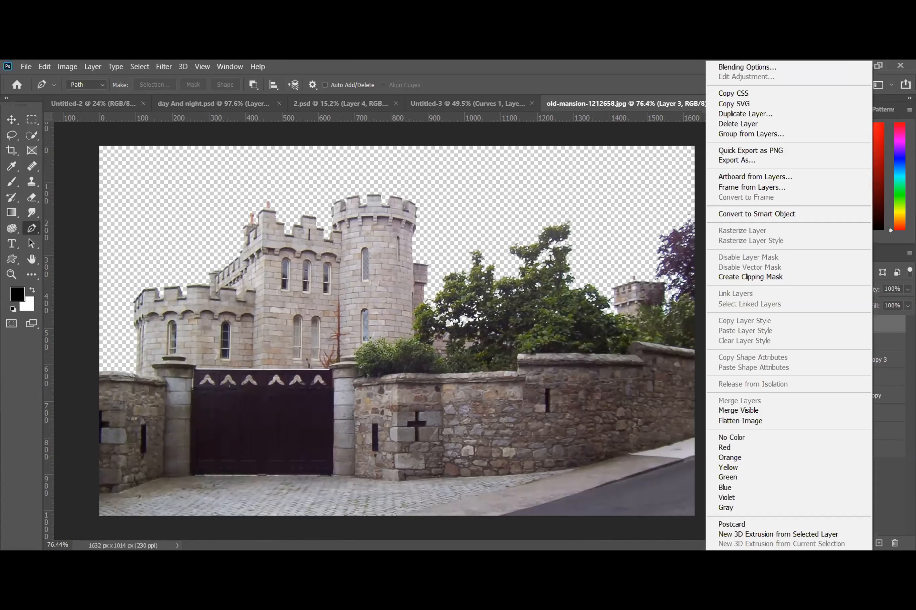
{"action": "left_click", "coordinate": [884, 331]}
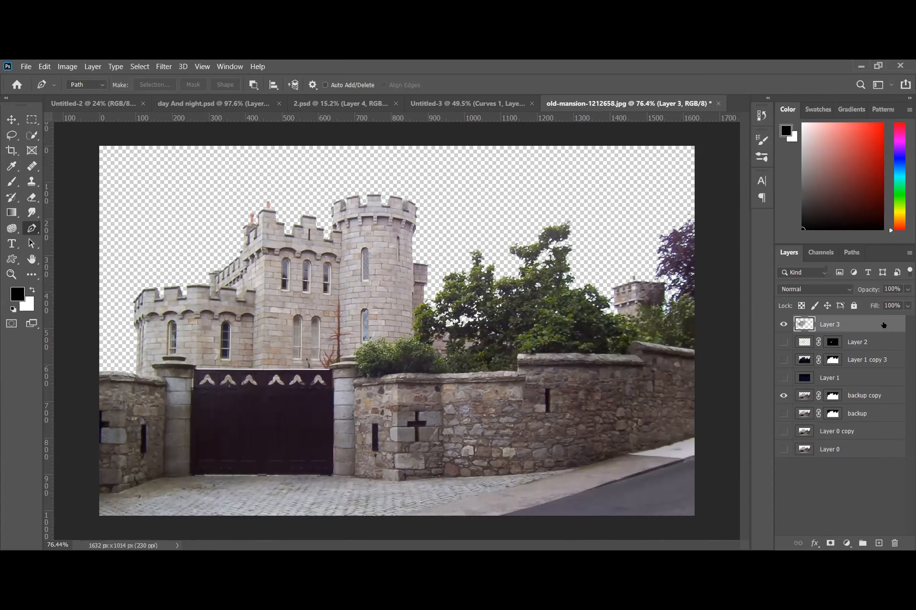
Open Color Balance for the mansion cutout layer and set the midtones to +55 red and -100 toward yellow
{"action": "key", "text": "ctrl+b"}
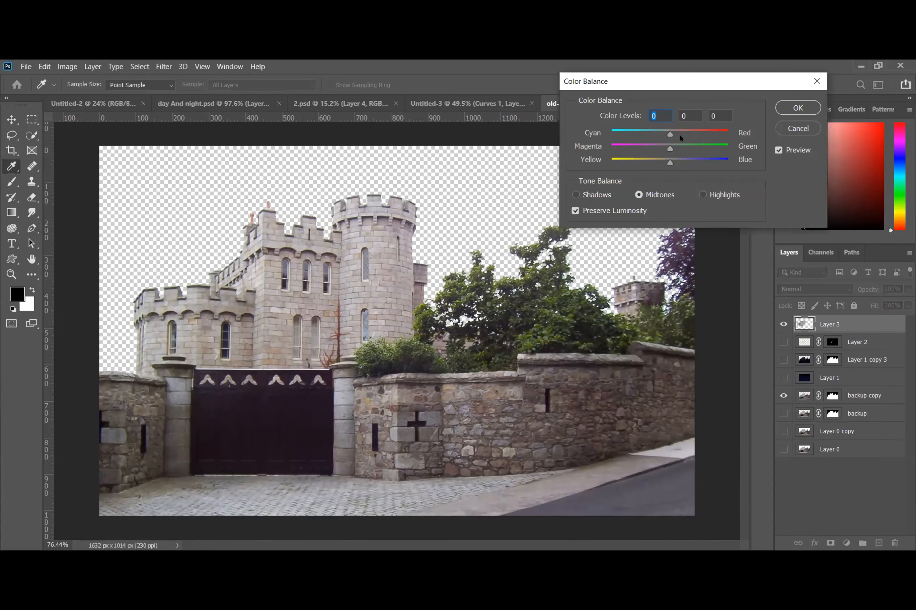
{"action": "left_click_drag", "start_coordinate": [678, 134], "coordinate": [702, 133]}
{"action": "left_click_drag", "start_coordinate": [613, 161], "coordinate": [576, 180]}
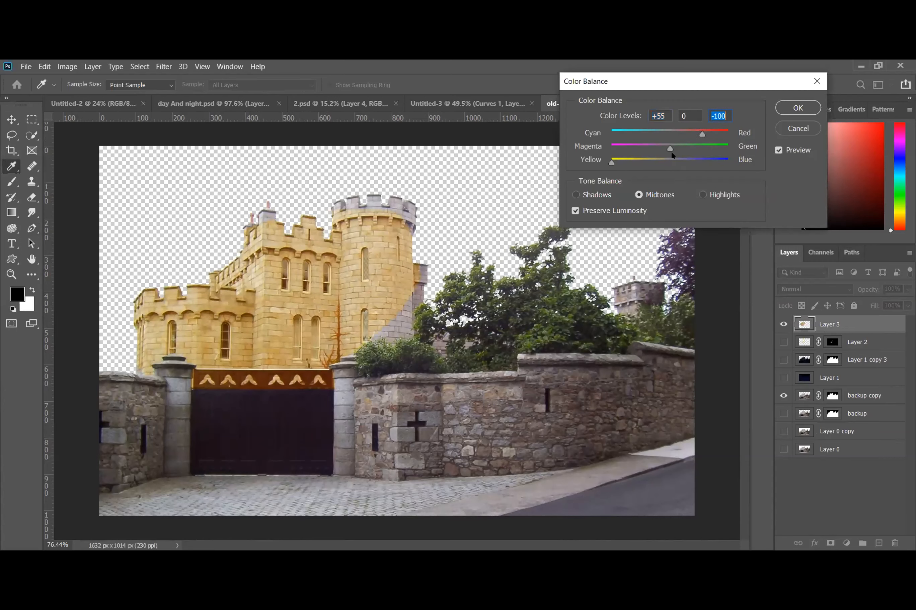
Set the cutout's Color Balance shadows to +55 red and -100 toward yellow
{"action": "left_click", "coordinate": [579, 195]}
{"action": "left_click", "coordinate": [703, 133]}
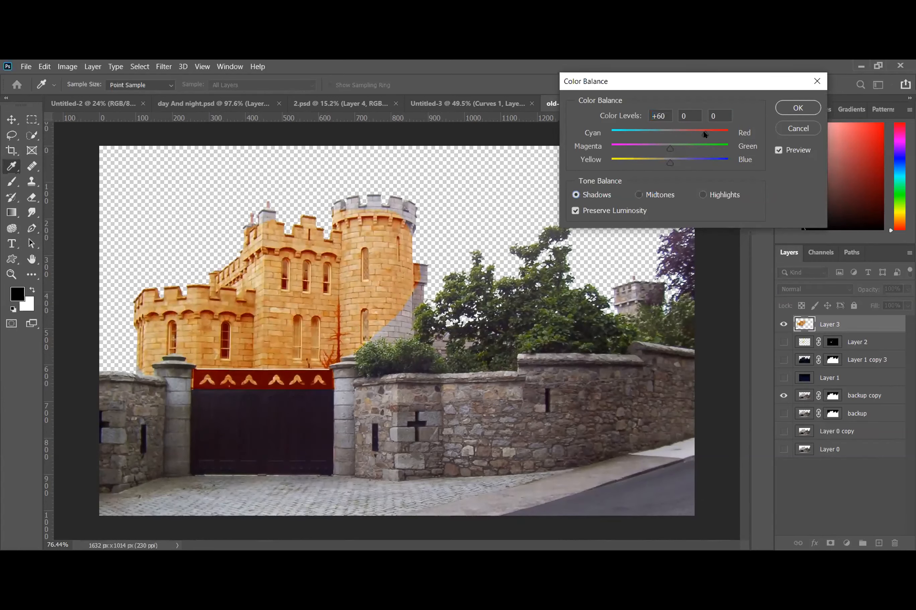
{"action": "left_click", "coordinate": [701, 132]}
{"action": "left_click_drag", "start_coordinate": [657, 161], "coordinate": [588, 166]}
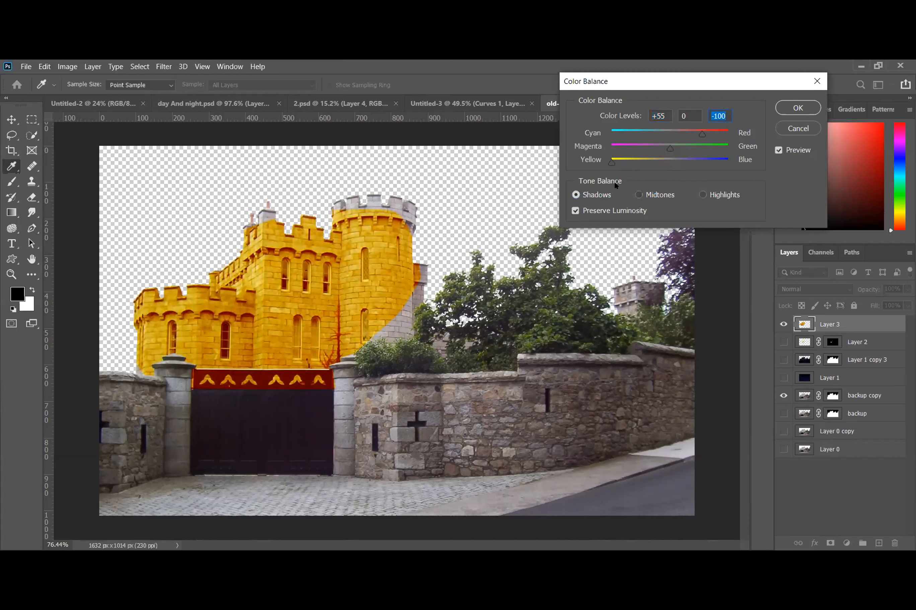
Set the Color Balance highlights to +11 red and -21 toward yellow, and apply the adjustment
{"action": "left_click", "coordinate": [704, 194]}
{"action": "left_click_drag", "start_coordinate": [669, 164], "coordinate": [676, 133]}
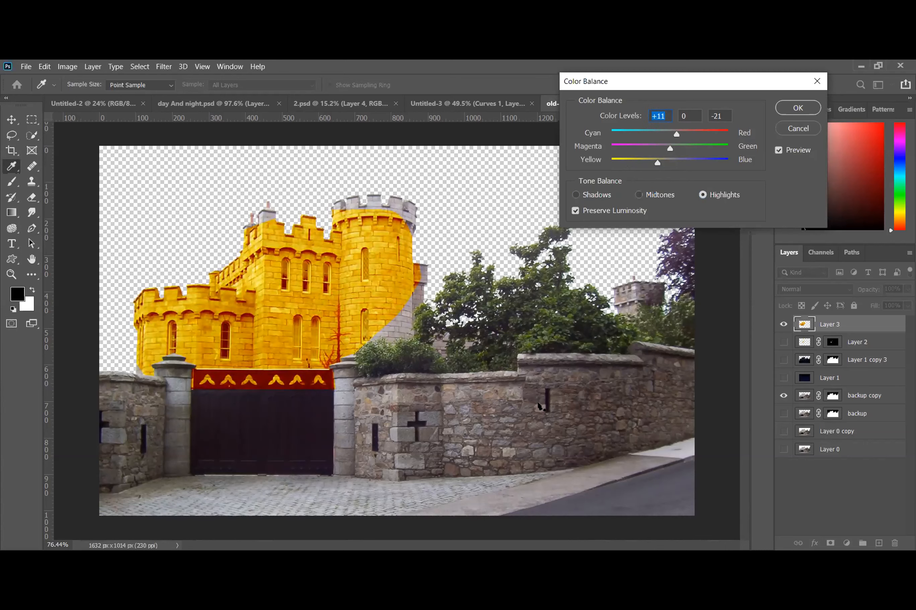
{"action": "left_click", "coordinate": [786, 106]}
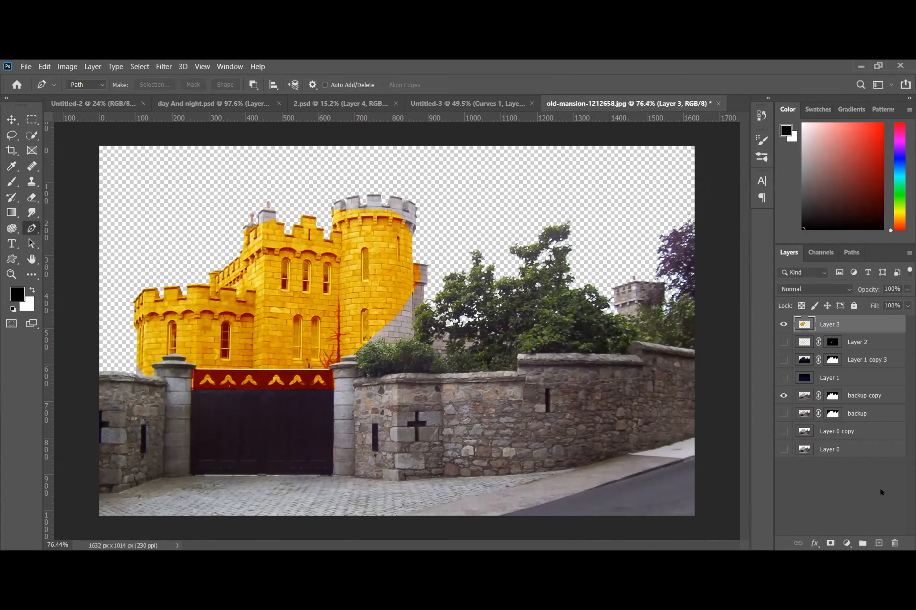
Add a layer mask to Layer 3 and invert it to black, with Layer 1 and Layer 1 copy 3 shown
{"action": "left_click", "coordinate": [830, 543]}
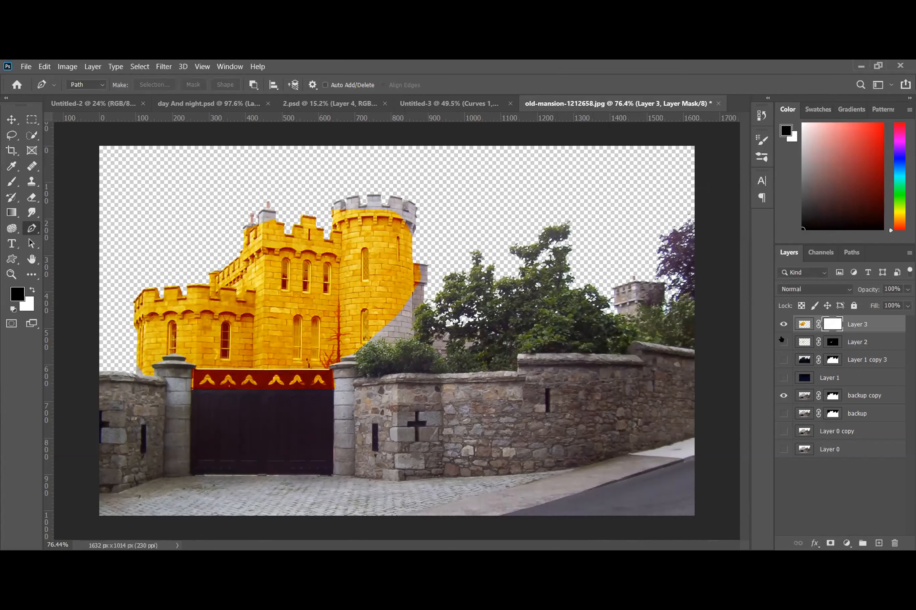
{"action": "left_click", "coordinate": [783, 377]}
{"action": "left_click", "coordinate": [783, 360]}
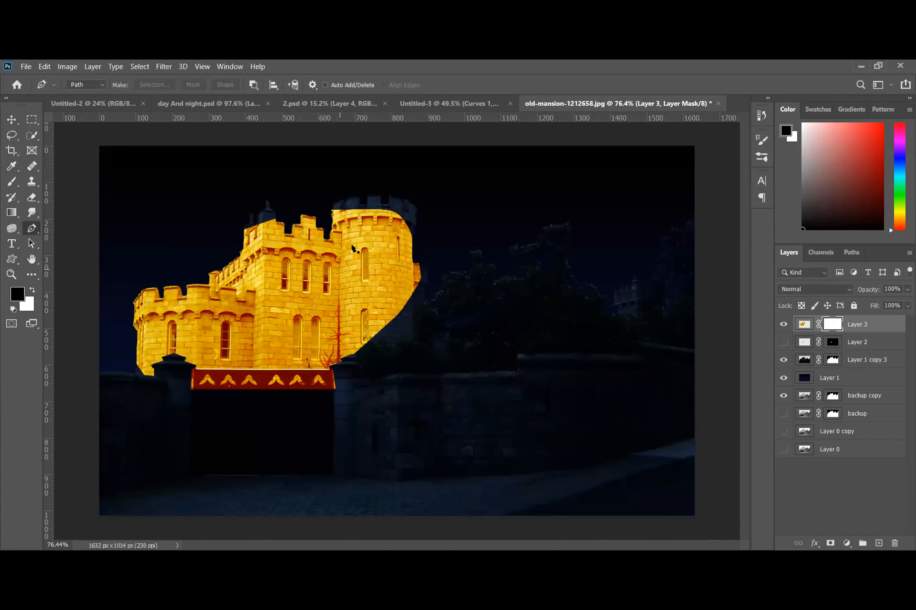
{"action": "left_click", "coordinate": [781, 342]}
{"action": "left_click", "coordinate": [783, 343]}
{"action": "key", "text": "ctrl+i"}
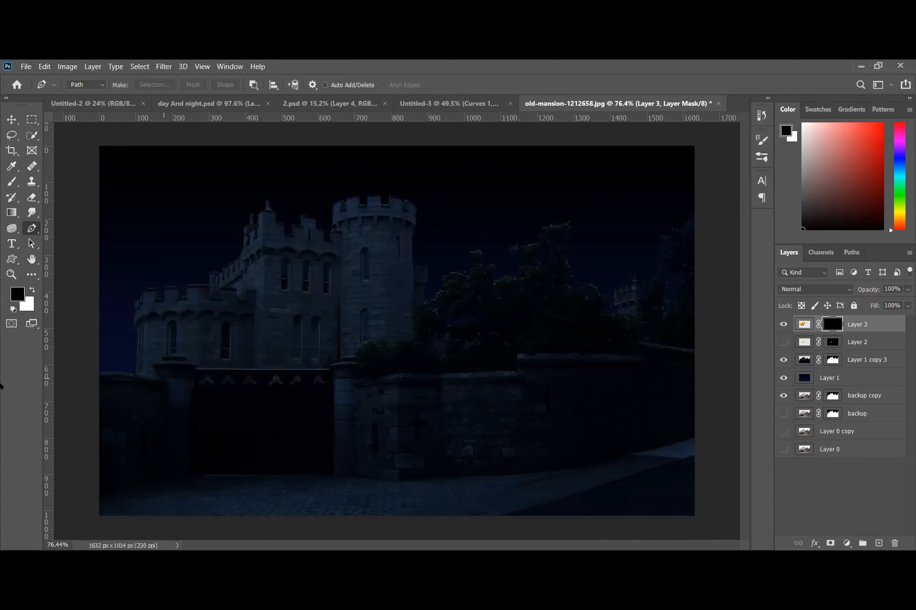
Set up a white Brush with 0% hardness at 102 px, and undo the test dabs on Layer 3's mask
{"action": "left_click", "coordinate": [32, 290]}
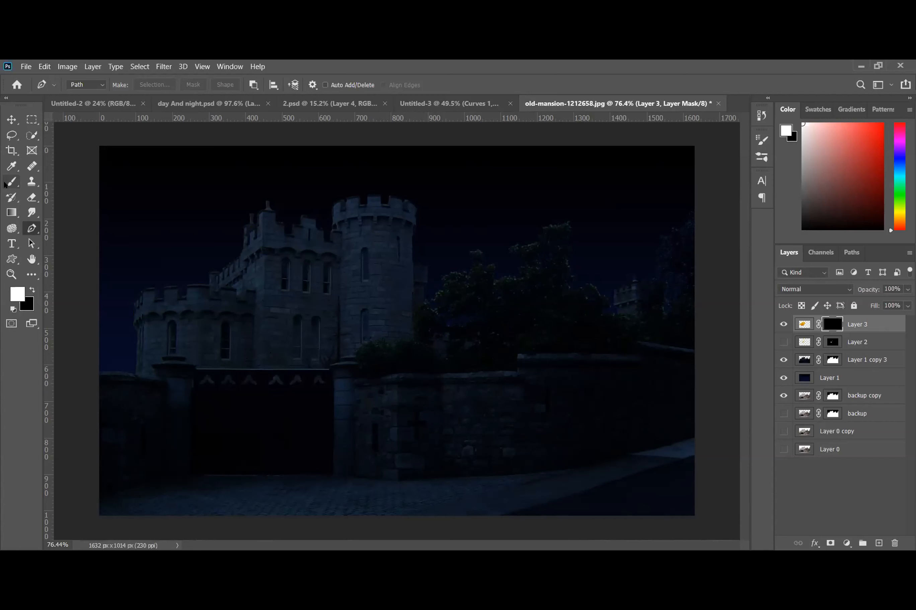
{"action": "left_click", "coordinate": [6, 184]}
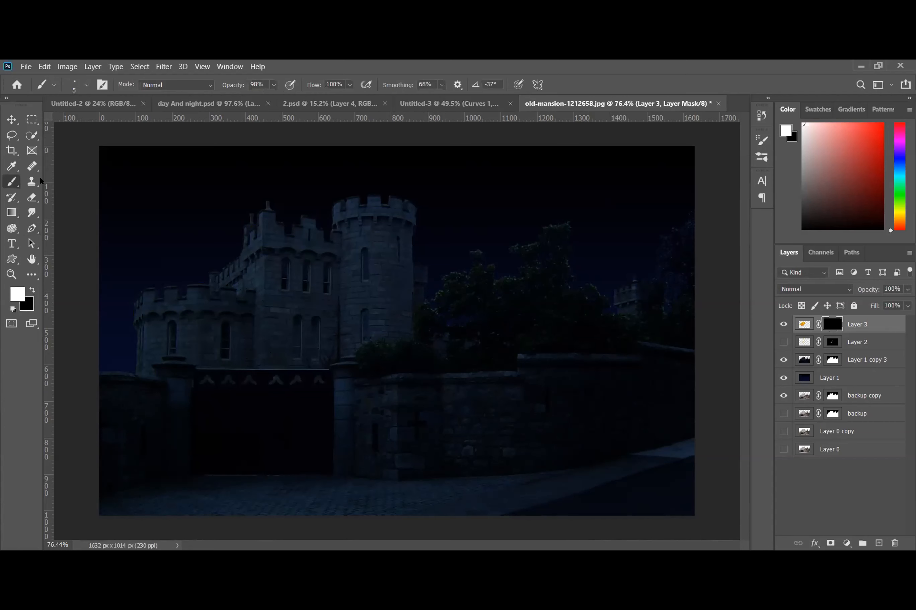
{"action": "left_click", "coordinate": [81, 90]}
{"action": "left_click_drag", "start_coordinate": [70, 148], "coordinate": [43, 144]}
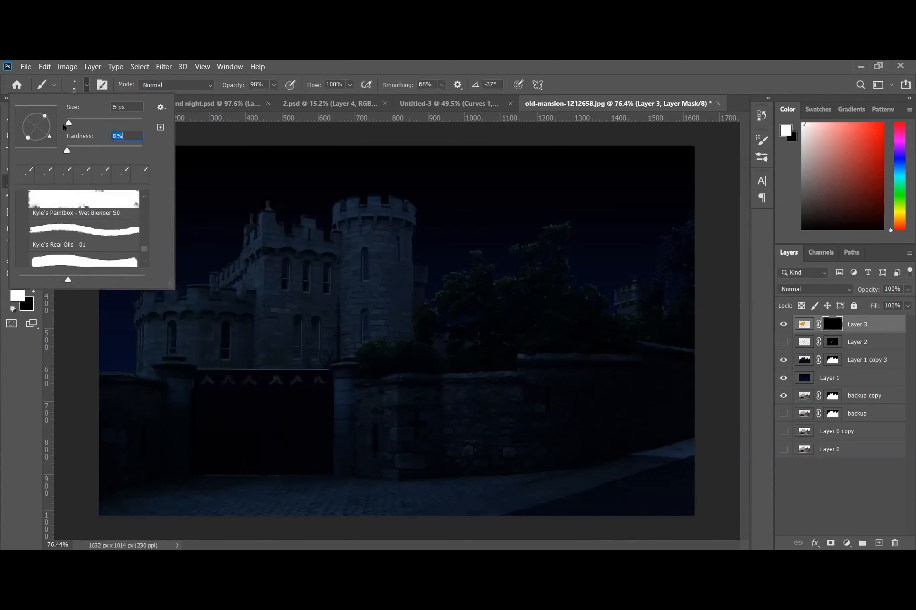
{"action": "mouse_move", "coordinate": [87, 123]}
{"action": "left_mouse_down"}
{"action": "mouse_move", "coordinate": [113, 123]}
{"action": "mouse_move", "coordinate": [105, 124]}
{"action": "left_mouse_up"}
{"action": "left_click", "coordinate": [229, 87]}
{"action": "left_click", "coordinate": [277, 342]}
{"action": "left_click", "coordinate": [280, 350]}
{"action": "key", "text": "ctrl+z"}
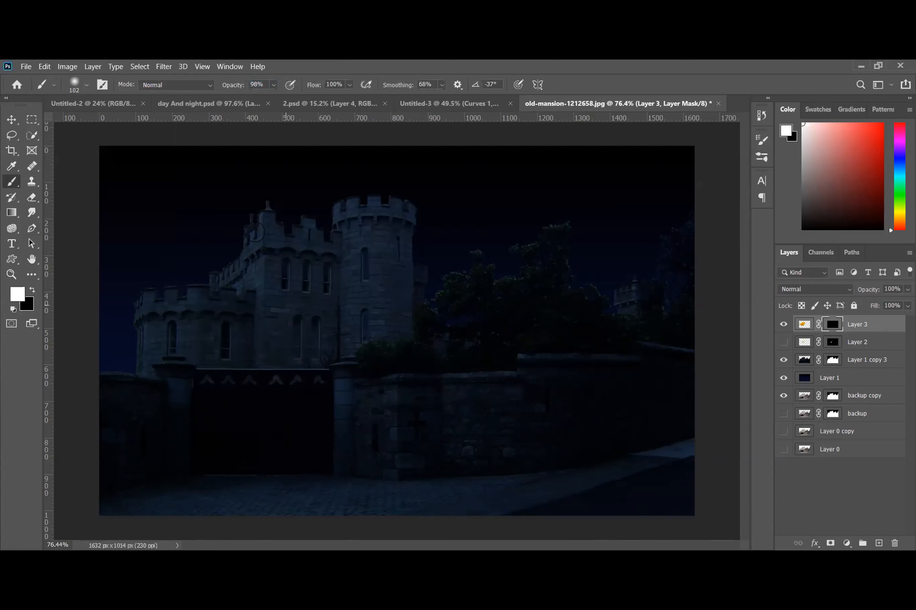
Set the brush to 69% opacity, 17% flow and a size of 500 px
{"action": "left_click_drag", "start_coordinate": [226, 83], "coordinate": [210, 86]}
{"action": "left_click_drag", "start_coordinate": [309, 83], "coordinate": [251, 82]}
{"action": "key", "text": "bracketright"}
{"action": "key", "text": "bracketright"}
{"action": "key", "text": "bracketright"}
{"action": "key", "text": "bracketright"}
{"action": "key", "text": "bracketright"}
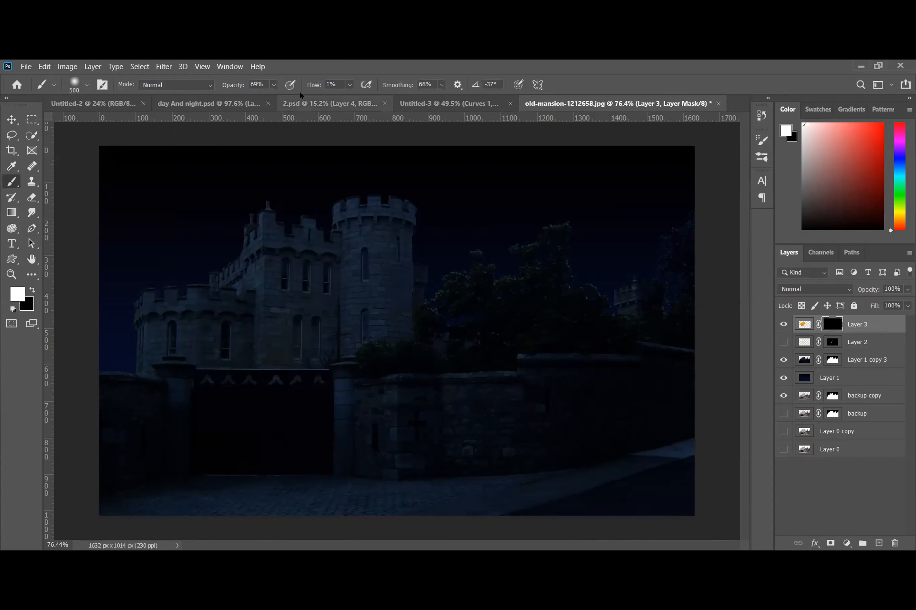
{"action": "left_click_drag", "start_coordinate": [312, 86], "coordinate": [318, 87]}
Paint white on Layer 3's mask to reveal the orange glow on the walls above the gate, and show Layer 2
{"action": "left_click", "coordinate": [249, 359]}
{"action": "left_click", "coordinate": [258, 360]}
{"action": "left_click", "coordinate": [255, 358]}
{"action": "left_click", "coordinate": [244, 359]}
{"action": "left_click", "coordinate": [241, 359]}
{"action": "left_click", "coordinate": [257, 359]}
{"action": "left_click", "coordinate": [275, 361]}
{"action": "left_click_drag", "start_coordinate": [291, 369], "coordinate": [260, 371]}
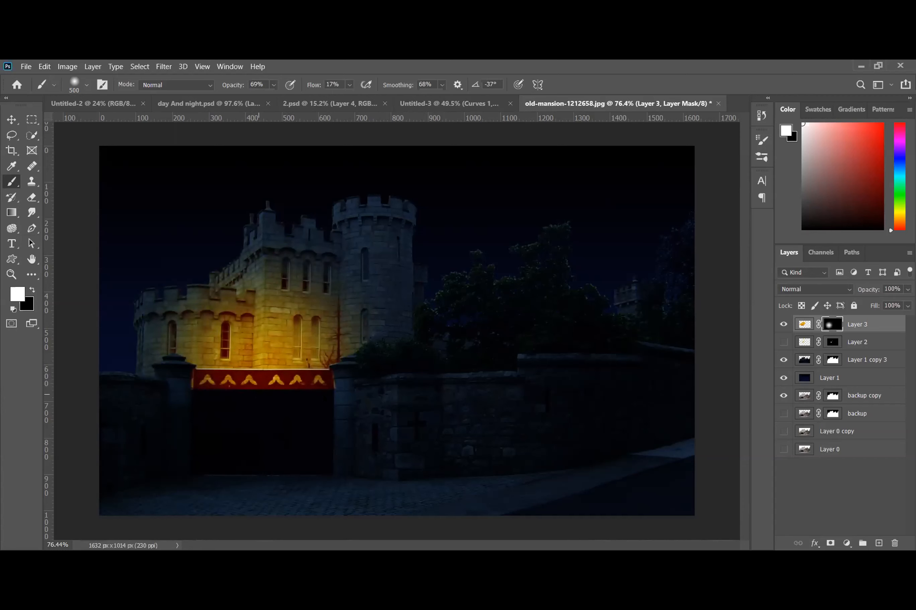
{"action": "left_click", "coordinate": [783, 342]}
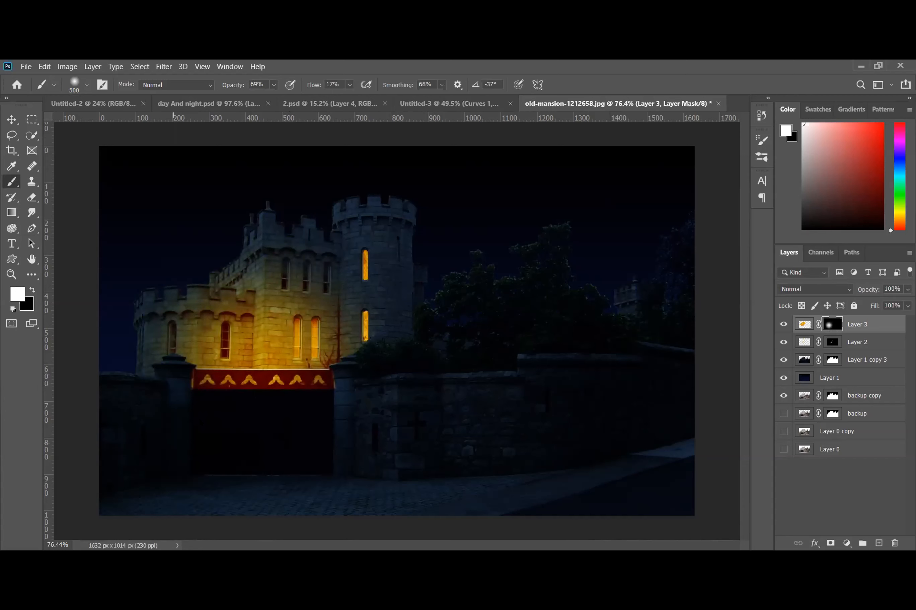
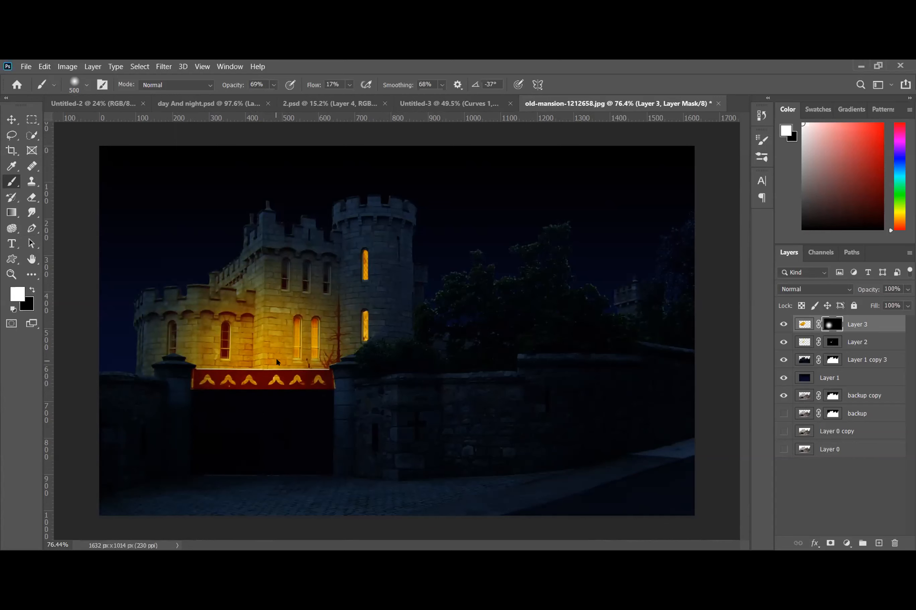
Reduce the brush size to 30 px for detail work around the top of the gate
{"action": "scroll", "coordinate": [305, 347], "scroll_direction": "up", "scroll_amount": 3}
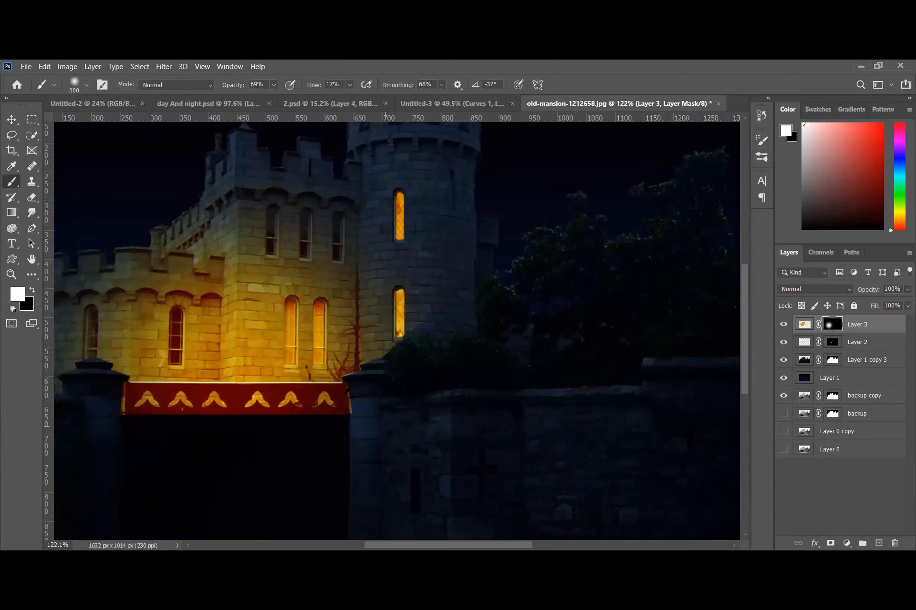
{"action": "scroll", "coordinate": [300, 394], "scroll_direction": "up", "scroll_amount": 2}
{"action": "scroll", "coordinate": [284, 394], "scroll_direction": "down", "scroll_amount": 4}
{"action": "scroll", "coordinate": [252, 370], "scroll_direction": "up", "scroll_amount": 3}
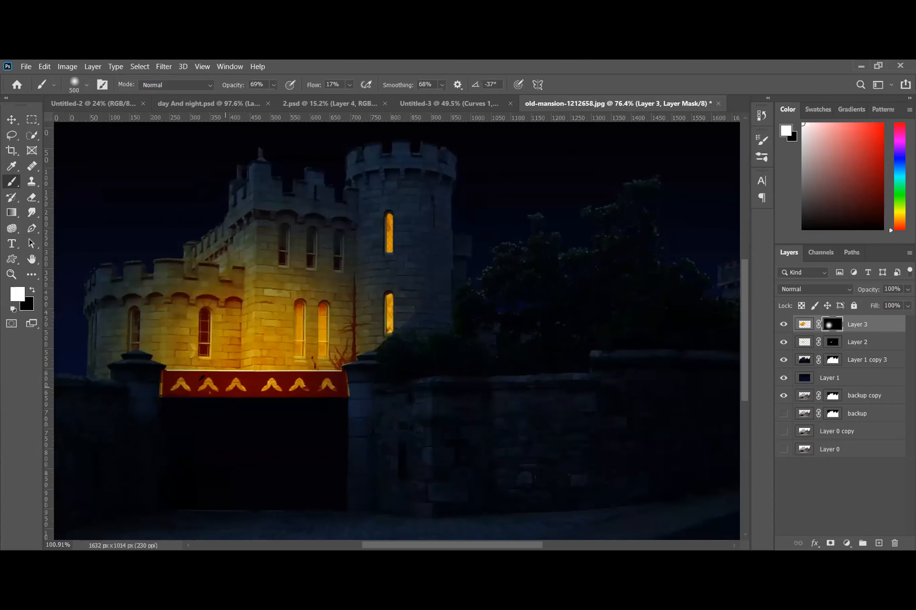
{"action": "scroll", "coordinate": [200, 378], "scroll_direction": "up", "scroll_amount": 3}
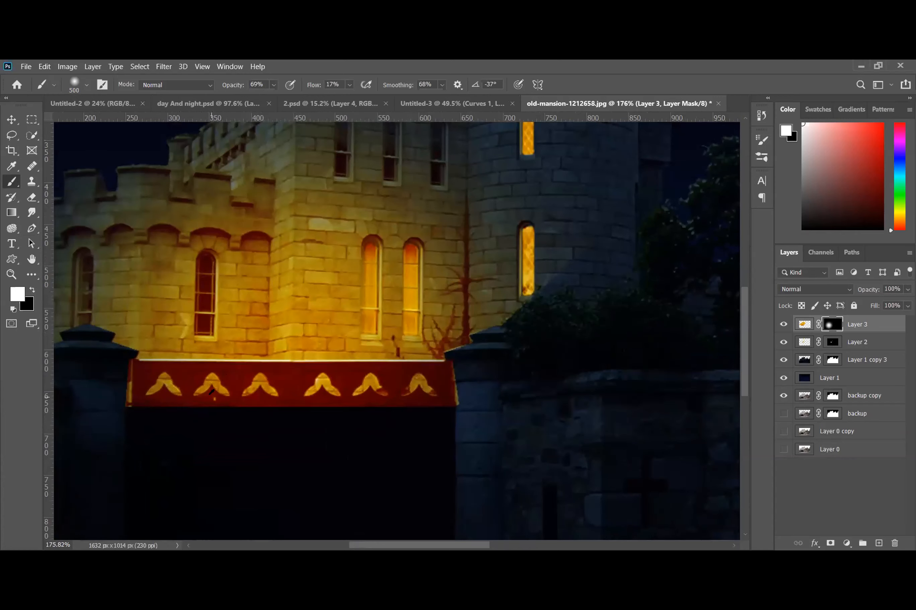
{"action": "scroll", "coordinate": [212, 391], "scroll_direction": "up", "scroll_amount": 1}
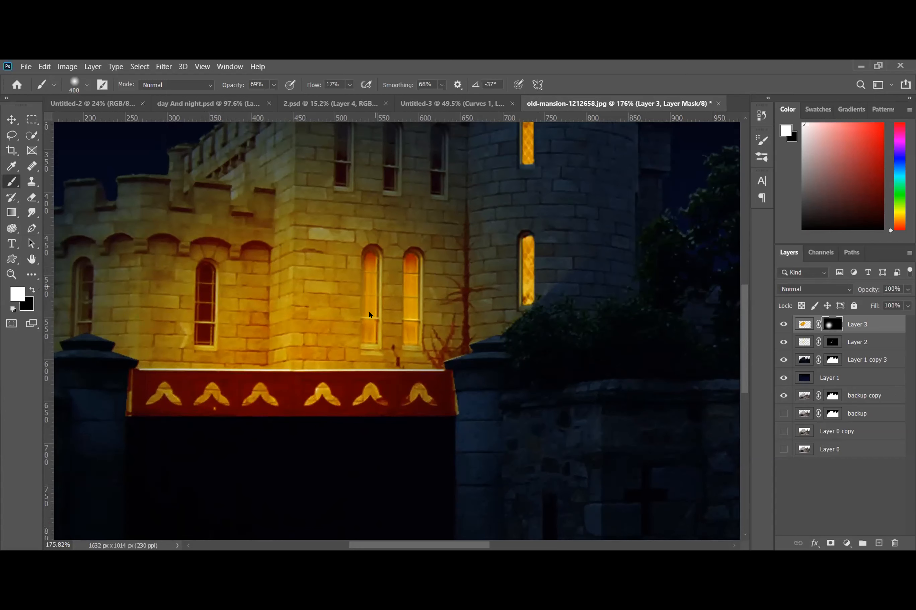
{"action": "key", "text": "bracketleft"}
{"action": "key", "text": "bracketleft"}
{"action": "key", "text": "bracketleft"}
{"action": "key", "text": "bracketleft"}
{"action": "key", "text": "bracketleft"}
{"action": "key", "text": "bracketleft"}
{"action": "key", "text": "bracketleft"}
{"action": "key", "text": "bracketleft"}
{"action": "key", "text": "bracketleft"}
{"action": "key", "text": "bracketleft"}
{"action": "key", "text": "bracketleft"}
Marquee-select the gate's ornamented top band, clear it from Layer 3's mask to remove the glow there, and deselect
{"action": "right_click", "coordinate": [32, 119]}
{"action": "left_click", "coordinate": [64, 121]}
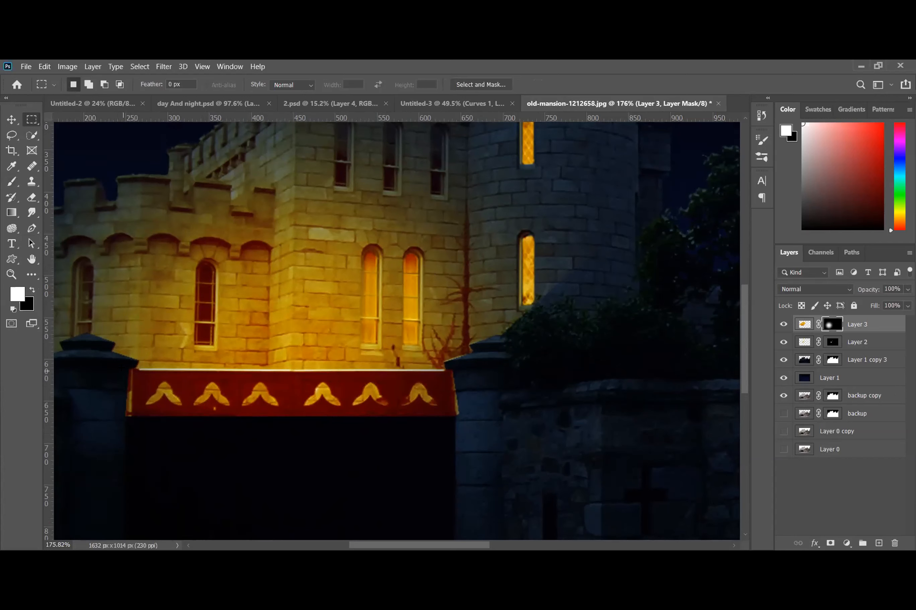
{"action": "left_click_drag", "start_coordinate": [126, 371], "coordinate": [461, 420]}
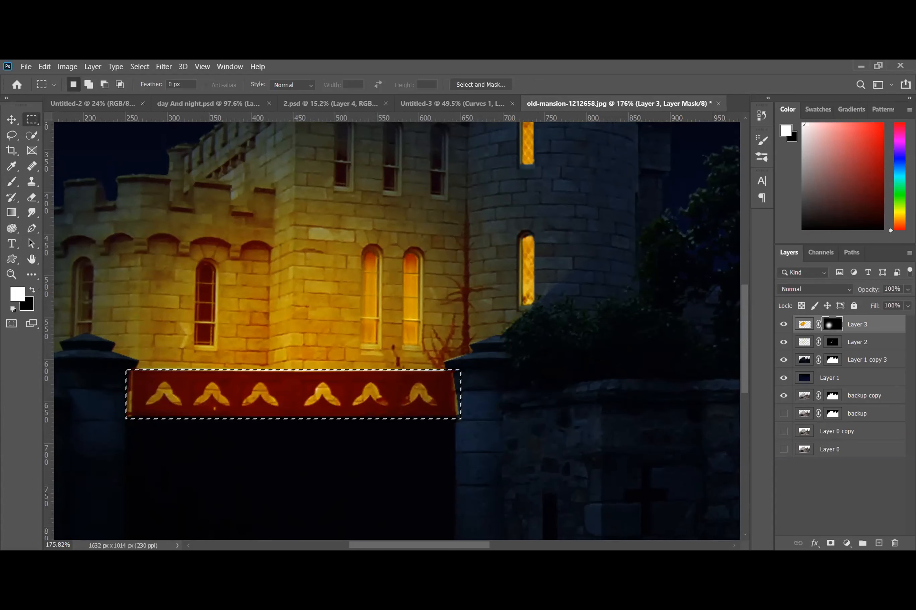
{"action": "key", "text": "Delete"}
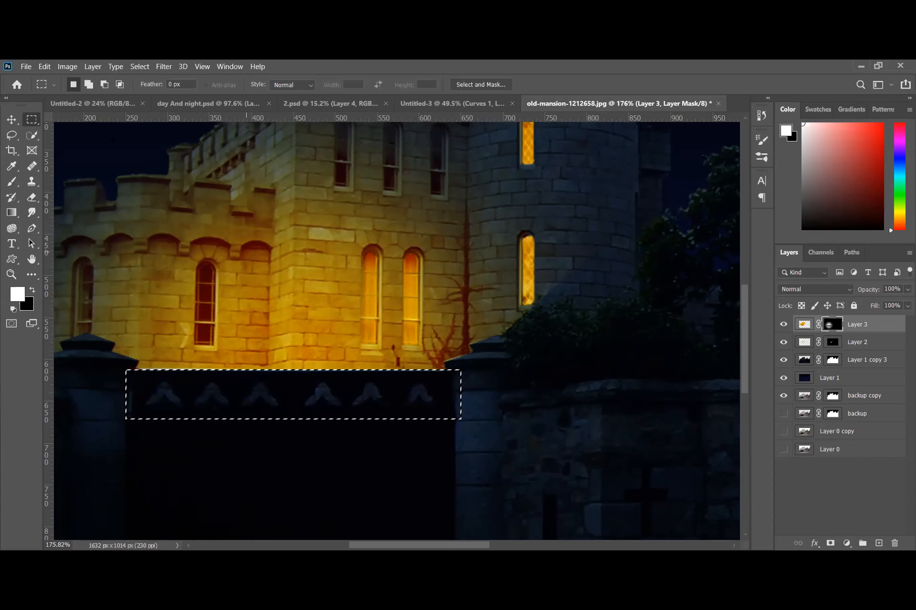
{"action": "left_click", "coordinate": [140, 67]}
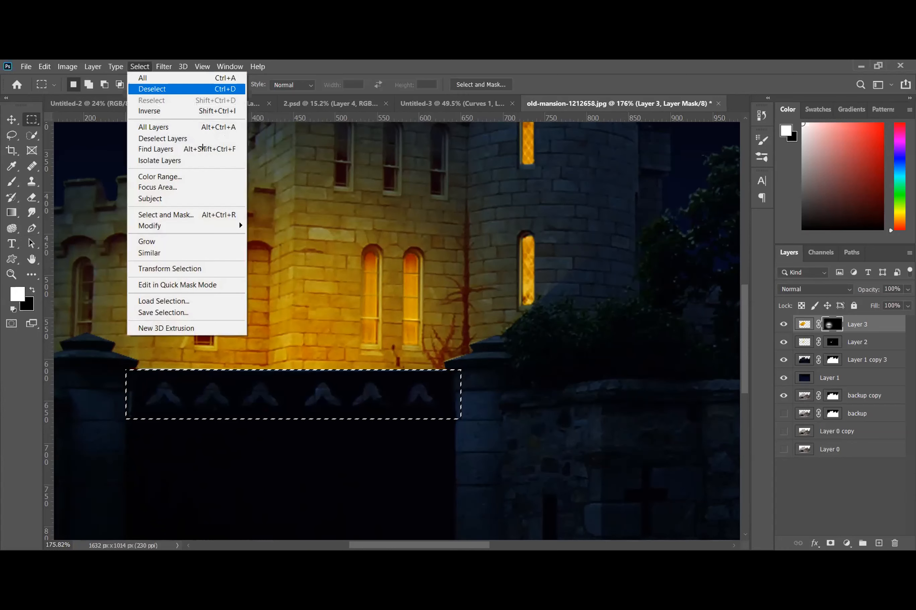
{"action": "left_click", "coordinate": [148, 87]}
{"action": "scroll", "coordinate": [178, 417], "scroll_direction": "up", "scroll_amount": 4}
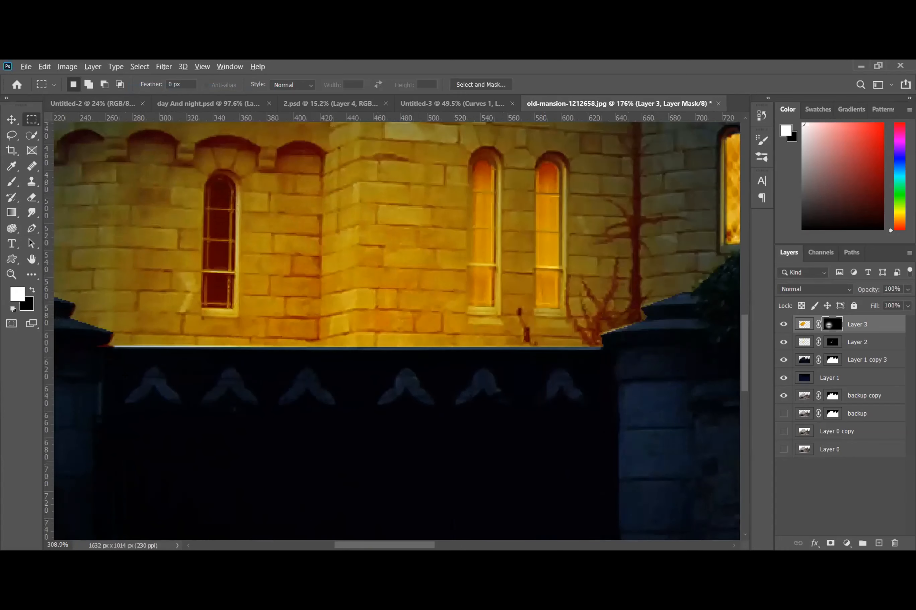
{"action": "scroll", "coordinate": [138, 414], "scroll_direction": "up", "scroll_amount": 5}
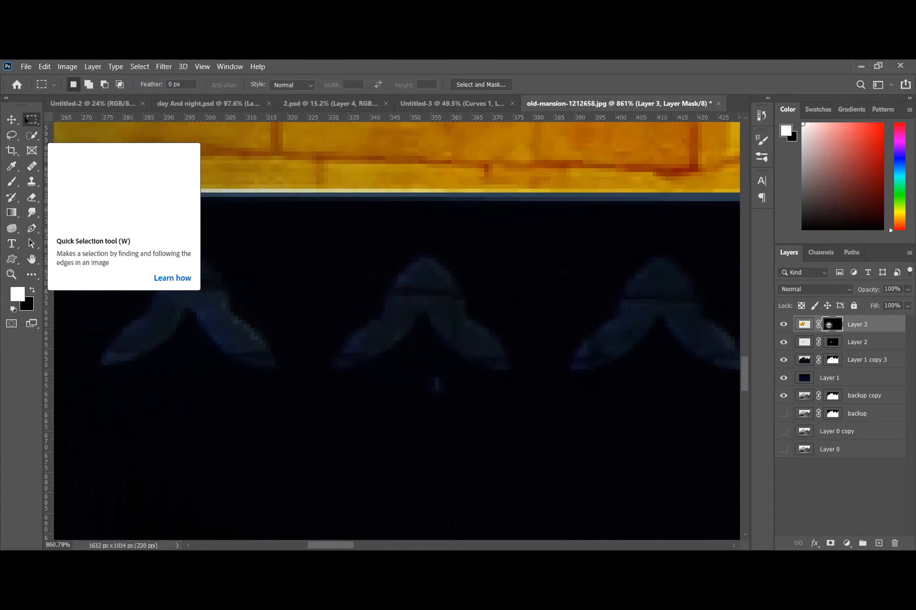
{"action": "left_click", "coordinate": [31, 136]}
{"action": "key", "text": "bracketleft"}
{"action": "left_click_drag", "start_coordinate": [128, 334], "coordinate": [180, 332]}
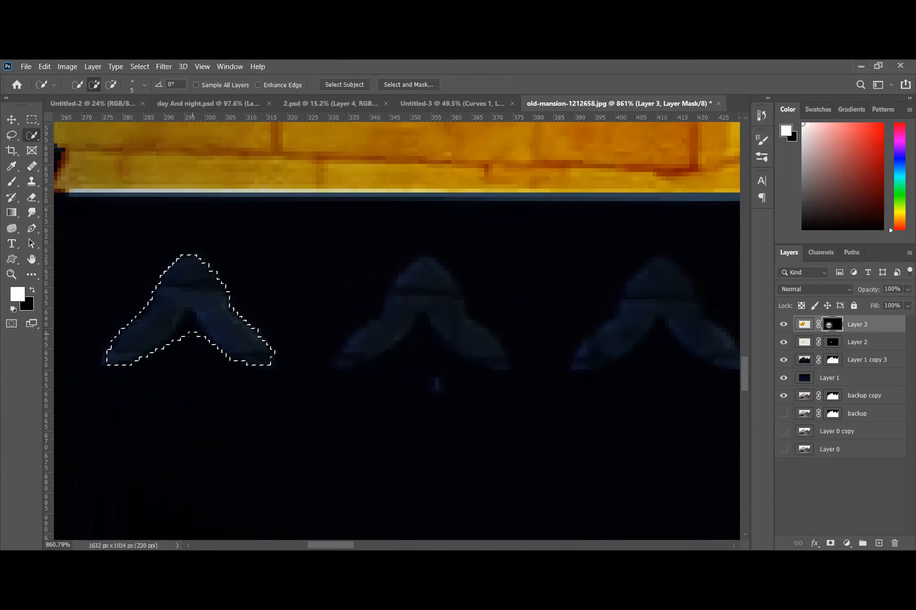
{"action": "left_click", "coordinate": [112, 84]}
{"action": "key", "text": "bracketleft"}
{"action": "key", "text": "bracketleft"}
{"action": "left_click", "coordinate": [190, 332]}
{"action": "left_click", "coordinate": [188, 330]}
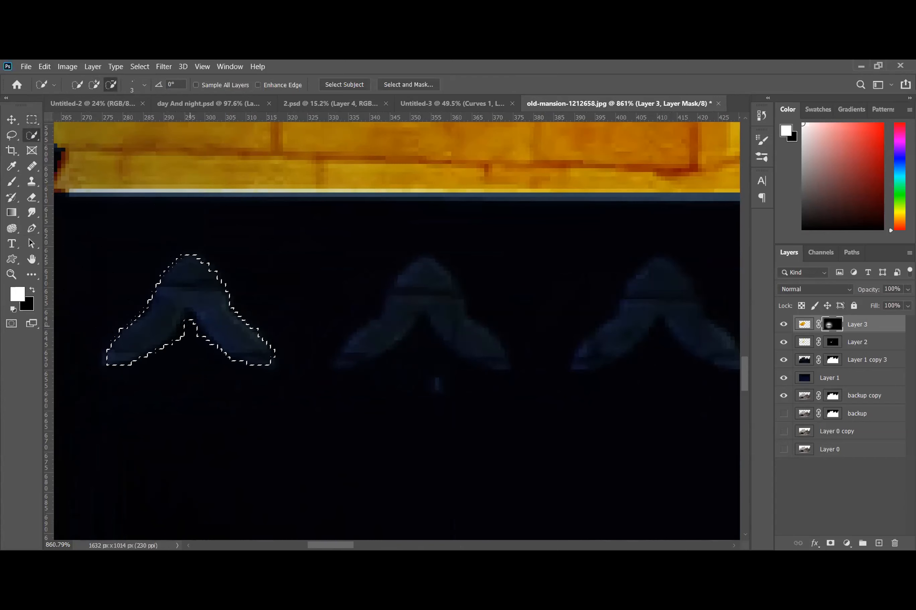
{"action": "left_click", "coordinate": [187, 329]}
{"action": "left_click", "coordinate": [199, 332]}
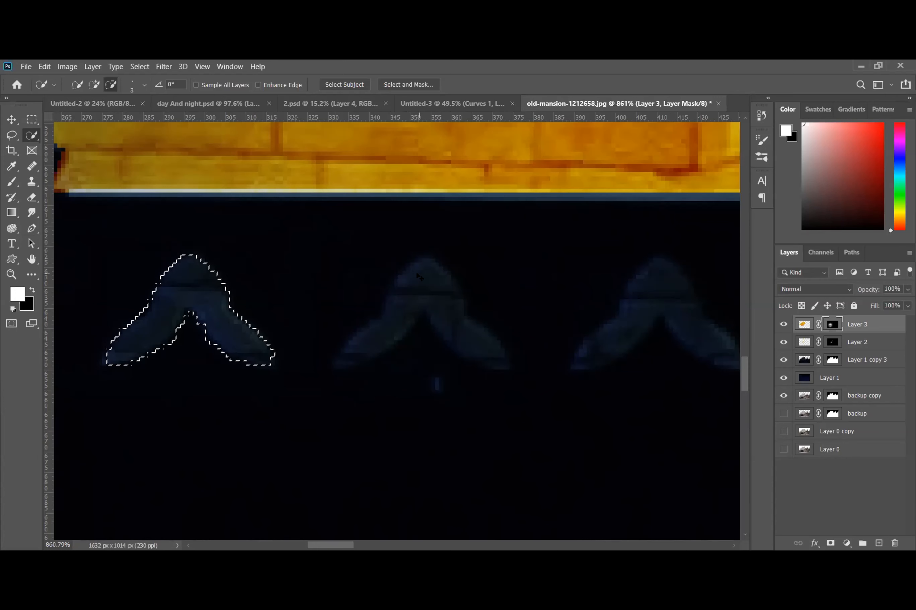
{"action": "key", "text": "ctrl+z"}
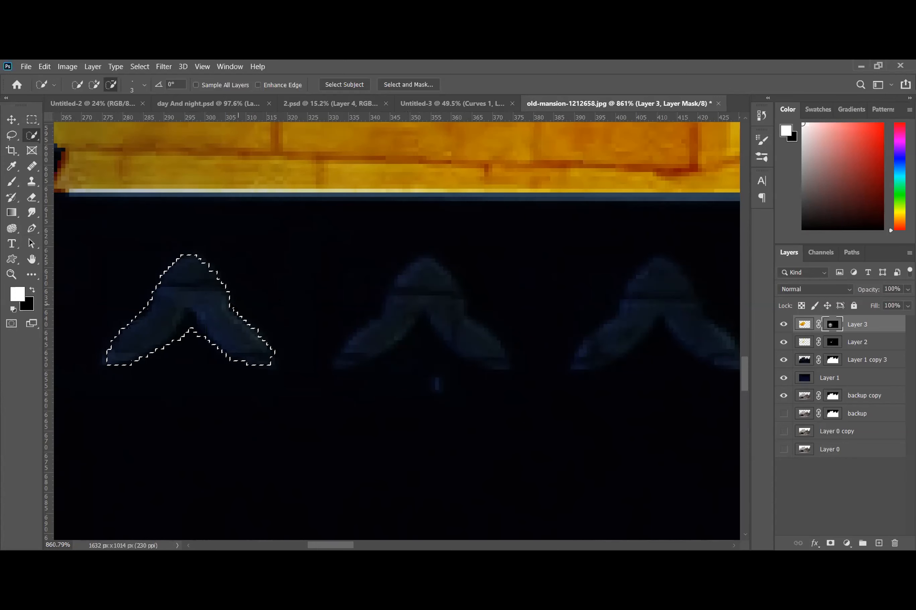
{"action": "key", "text": "ctrl+z"}
{"action": "key", "text": "ctrl+z"}
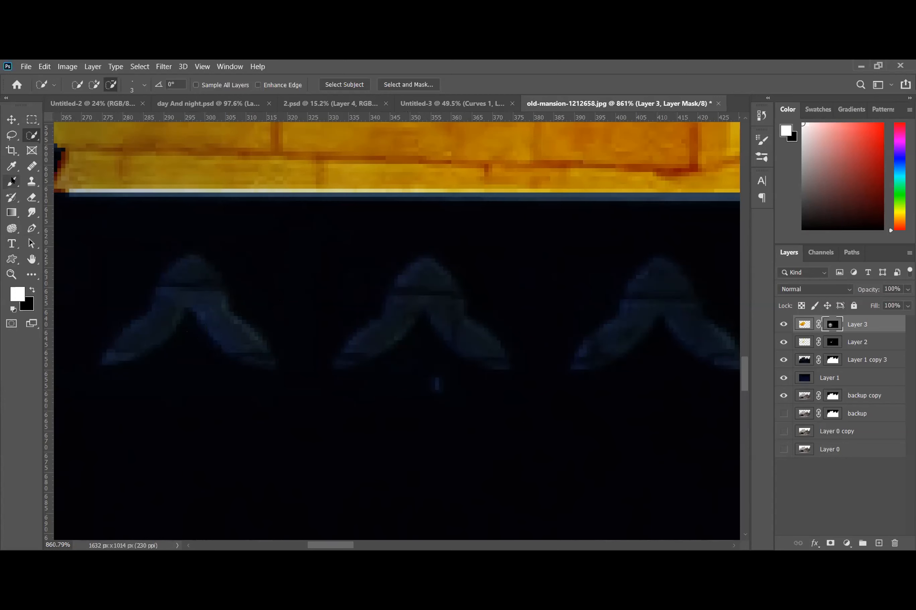
Switch to the Brush at 9 px, dab the leftmost gate ornament, and raise opacity to 75% and flow to 82%
{"action": "left_click", "coordinate": [12, 181]}
{"action": "left_click", "coordinate": [26, 181]}
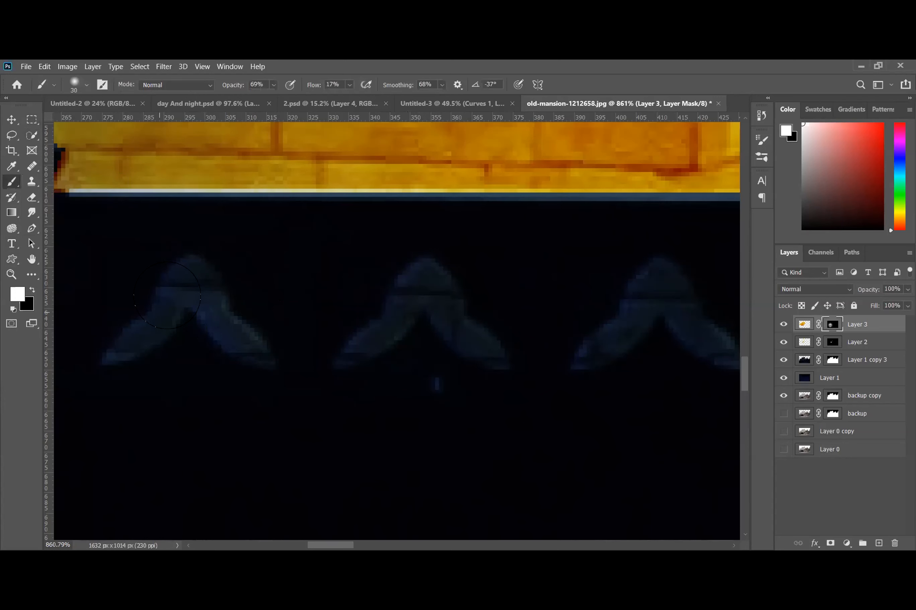
{"action": "key", "text": "bracketleft"}
{"action": "key", "text": "bracketleft"}
{"action": "key", "text": "bracketleft"}
{"action": "key", "text": "bracketleft"}
{"action": "left_click", "coordinate": [180, 278]}
{"action": "left_click", "coordinate": [192, 273]}
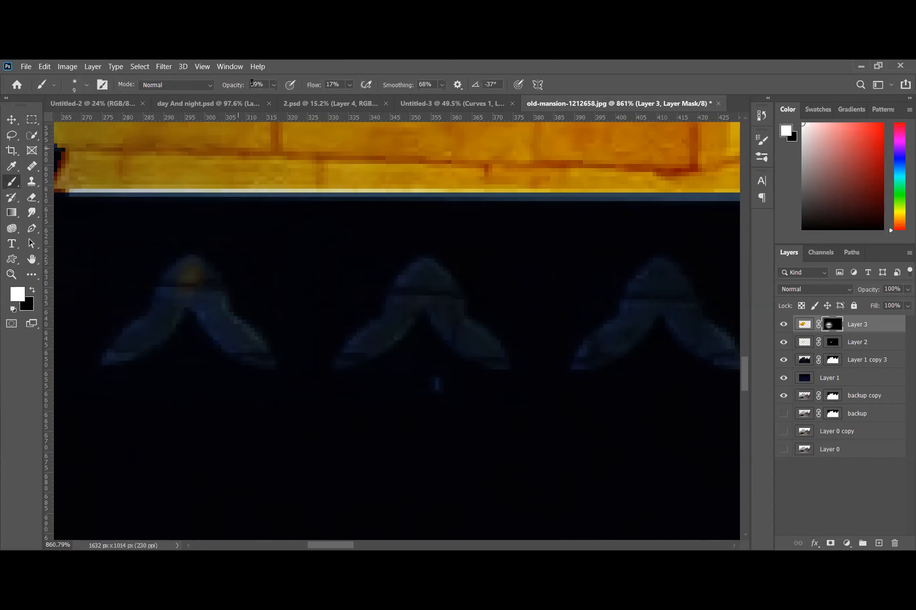
{"action": "left_click_drag", "start_coordinate": [236, 85], "coordinate": [241, 85]}
{"action": "left_click_drag", "start_coordinate": [320, 87], "coordinate": [343, 89]}
Paint white on Layer 3's mask over both arms and the tip of the leftmost gate ornament, varying the brush between 3 and 9 px
{"action": "mouse_move", "coordinate": [185, 283]}
{"action": "left_mouse_down"}
{"action": "mouse_move", "coordinate": [189, 259]}
{"action": "mouse_move", "coordinate": [157, 323]}
{"action": "mouse_move", "coordinate": [154, 312]}
{"action": "mouse_move", "coordinate": [111, 350]}
{"action": "mouse_move", "coordinate": [163, 311]}
{"action": "mouse_move", "coordinate": [164, 321]}
{"action": "mouse_move", "coordinate": [111, 350]}
{"action": "left_mouse_up"}
{"action": "key", "text": "bracketleft"}
{"action": "key", "text": "bracketleft"}
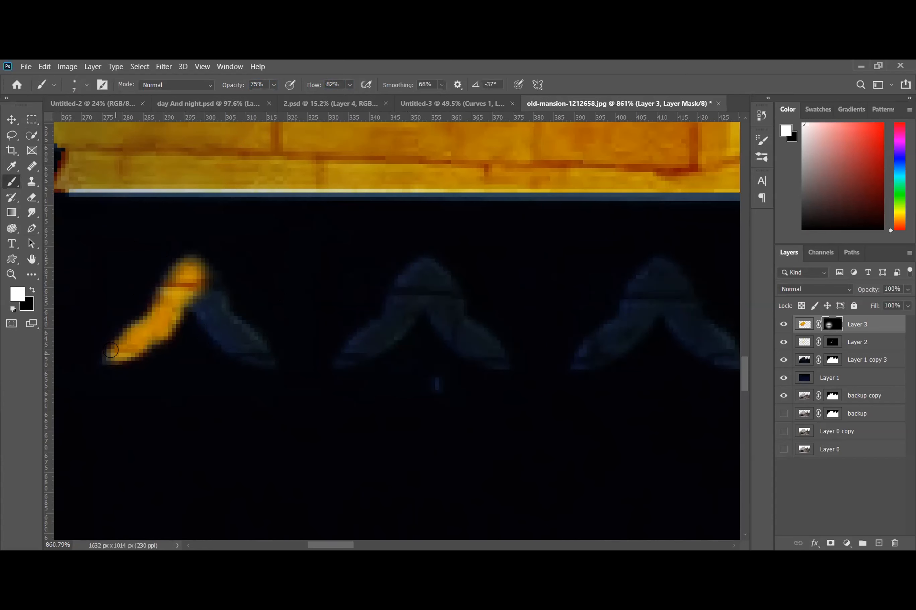
{"action": "mouse_move", "coordinate": [107, 360]}
{"action": "left_mouse_down"}
{"action": "mouse_move", "coordinate": [188, 273]}
{"action": "mouse_move", "coordinate": [222, 308]}
{"action": "mouse_move", "coordinate": [228, 327]}
{"action": "mouse_move", "coordinate": [203, 297]}
{"action": "mouse_move", "coordinate": [233, 343]}
{"action": "mouse_move", "coordinate": [213, 284]}
{"action": "left_mouse_up"}
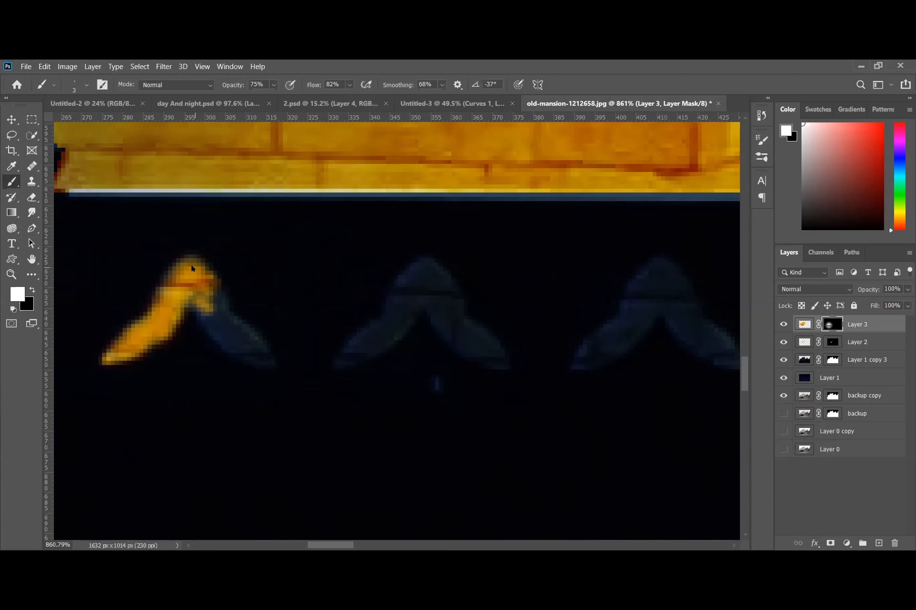
{"action": "mouse_move", "coordinate": [181, 263]}
{"action": "left_mouse_down"}
{"action": "mouse_move", "coordinate": [160, 288]}
{"action": "mouse_move", "coordinate": [171, 271]}
{"action": "left_mouse_up"}
{"action": "key", "text": "bracketright"}
{"action": "key", "text": "bracketright"}
{"action": "key", "text": "bracketright"}
{"action": "mouse_move", "coordinate": [200, 269]}
{"action": "left_mouse_down"}
{"action": "mouse_move", "coordinate": [212, 297]}
{"action": "mouse_move", "coordinate": [209, 288]}
{"action": "mouse_move", "coordinate": [209, 297]}
{"action": "mouse_move", "coordinate": [192, 291]}
{"action": "mouse_move", "coordinate": [201, 306]}
{"action": "mouse_move", "coordinate": [190, 300]}
{"action": "mouse_move", "coordinate": [235, 342]}
{"action": "mouse_move", "coordinate": [210, 326]}
{"action": "mouse_move", "coordinate": [254, 350]}
{"action": "mouse_move", "coordinate": [217, 313]}
{"action": "mouse_move", "coordinate": [260, 356]}
{"action": "mouse_move", "coordinate": [209, 300]}
{"action": "mouse_move", "coordinate": [215, 302]}
{"action": "mouse_move", "coordinate": [194, 270]}
{"action": "left_mouse_up"}
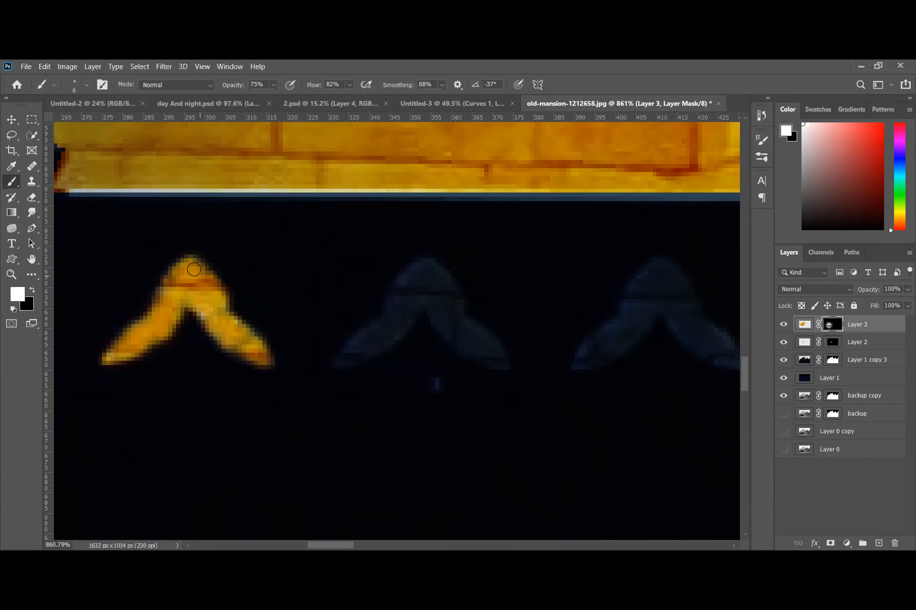
Paint white on Layer 3's mask over both arms and the tip of the second gate ornament with the 6 px brush
{"action": "scroll", "coordinate": [226, 339], "scroll_direction": "down", "scroll_amount": 3}
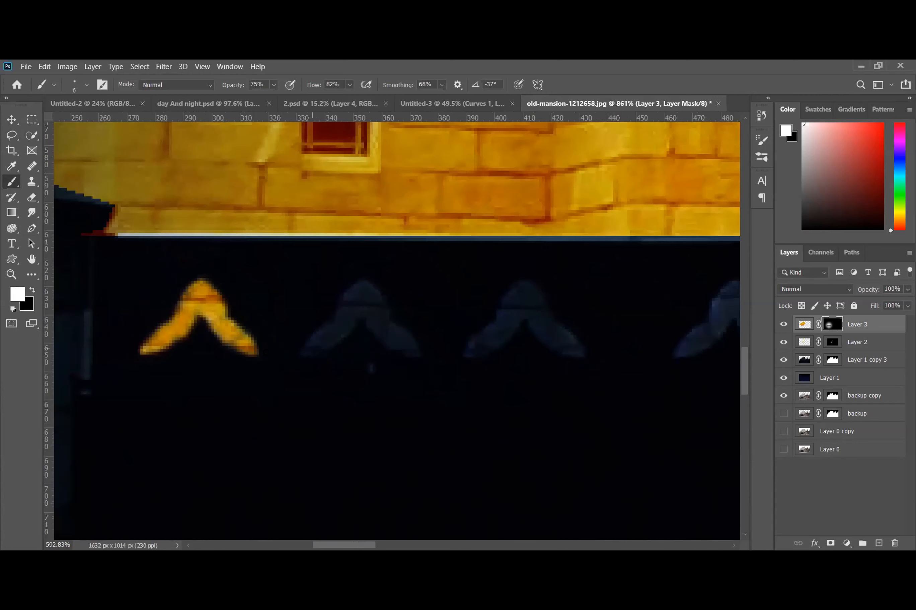
{"action": "scroll", "coordinate": [226, 339], "scroll_direction": "down", "scroll_amount": 3}
{"action": "scroll", "coordinate": [277, 231], "scroll_direction": "up", "scroll_amount": 4}
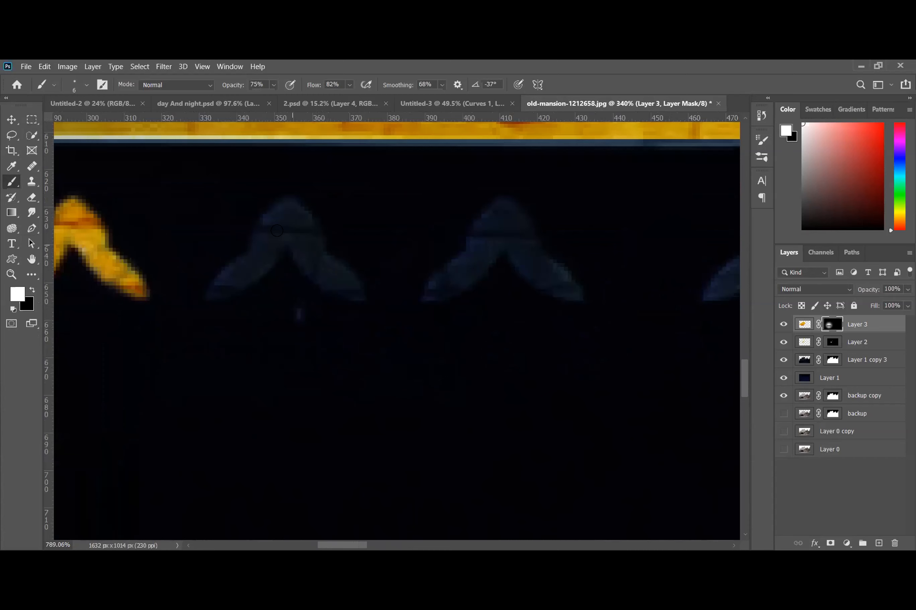
{"action": "left_click_drag", "start_coordinate": [292, 218], "coordinate": [213, 299]}
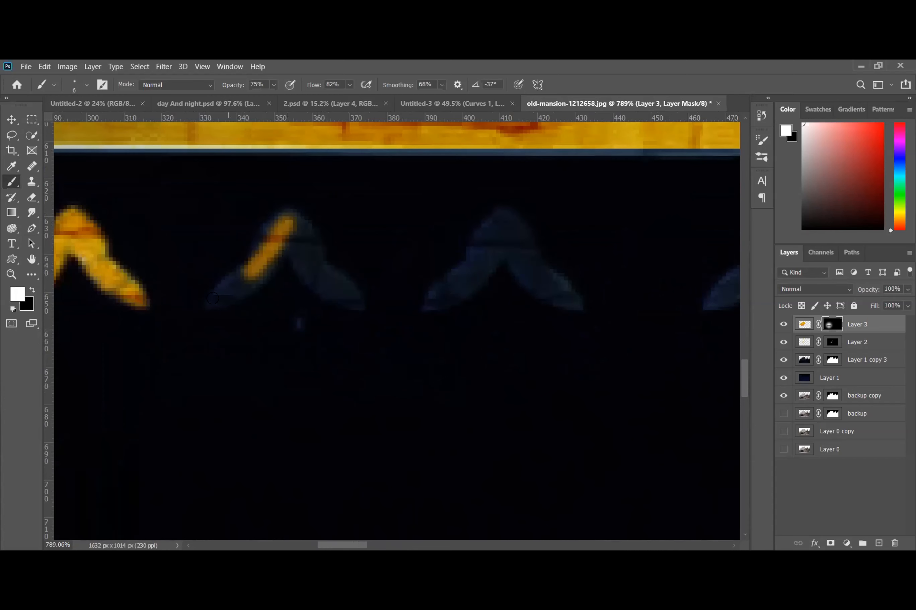
{"action": "mouse_move", "coordinate": [272, 228]}
{"action": "left_mouse_down"}
{"action": "mouse_move", "coordinate": [258, 250]}
{"action": "mouse_move", "coordinate": [265, 226]}
{"action": "mouse_move", "coordinate": [284, 214]}
{"action": "mouse_move", "coordinate": [260, 238]}
{"action": "mouse_move", "coordinate": [275, 221]}
{"action": "mouse_move", "coordinate": [253, 266]}
{"action": "mouse_move", "coordinate": [209, 298]}
{"action": "mouse_move", "coordinate": [228, 276]}
{"action": "mouse_move", "coordinate": [242, 271]}
{"action": "mouse_move", "coordinate": [225, 281]}
{"action": "mouse_move", "coordinate": [229, 288]}
{"action": "mouse_move", "coordinate": [247, 282]}
{"action": "mouse_move", "coordinate": [266, 252]}
{"action": "mouse_move", "coordinate": [248, 282]}
{"action": "mouse_move", "coordinate": [281, 228]}
{"action": "mouse_move", "coordinate": [308, 272]}
{"action": "mouse_move", "coordinate": [275, 244]}
{"action": "mouse_move", "coordinate": [261, 269]}
{"action": "mouse_move", "coordinate": [304, 251]}
{"action": "mouse_move", "coordinate": [302, 271]}
{"action": "mouse_move", "coordinate": [334, 291]}
{"action": "mouse_move", "coordinate": [320, 276]}
{"action": "left_mouse_up"}
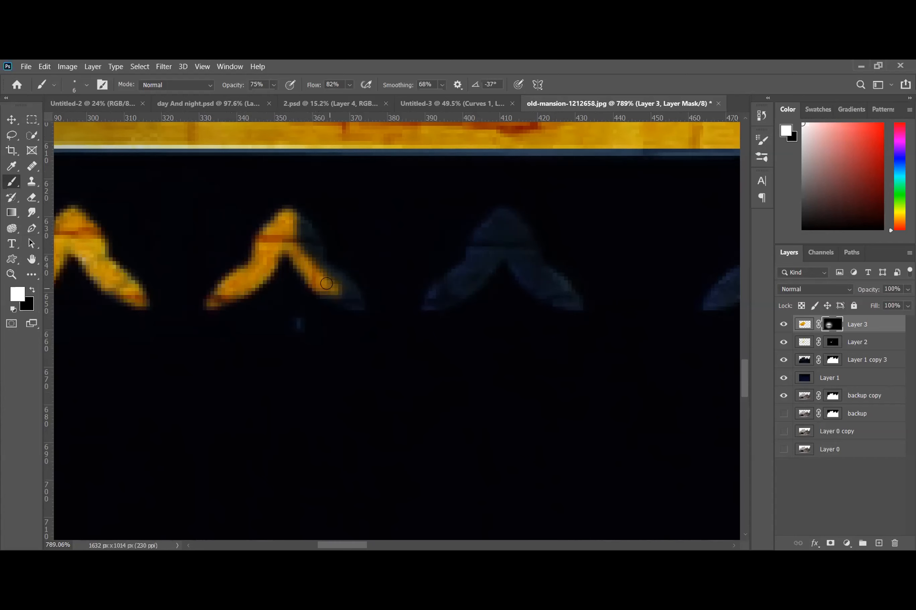
{"action": "mouse_move", "coordinate": [344, 289]}
{"action": "left_mouse_down"}
{"action": "mouse_move", "coordinate": [322, 266]}
{"action": "mouse_move", "coordinate": [340, 281]}
{"action": "mouse_move", "coordinate": [312, 261]}
{"action": "mouse_move", "coordinate": [292, 221]}
{"action": "mouse_move", "coordinate": [297, 246]}
{"action": "mouse_move", "coordinate": [291, 221]}
{"action": "mouse_move", "coordinate": [300, 220]}
{"action": "mouse_move", "coordinate": [330, 268]}
{"action": "left_mouse_up"}
Paint white on Layer 3's mask over the peak and upper left side of the third gate ornament
{"action": "scroll", "coordinate": [344, 288], "scroll_direction": "down", "scroll_amount": 4}
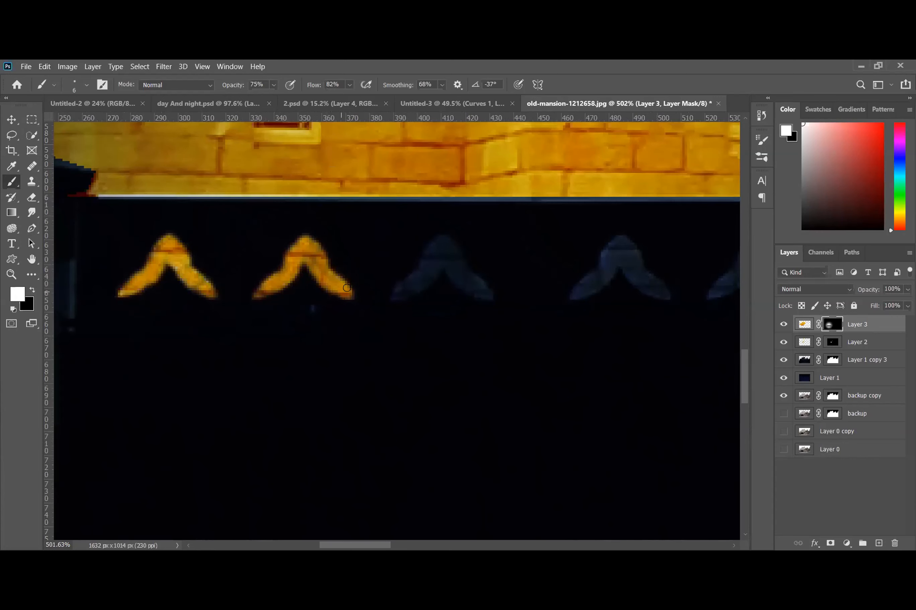
{"action": "scroll", "coordinate": [478, 281], "scroll_direction": "down", "scroll_amount": 6}
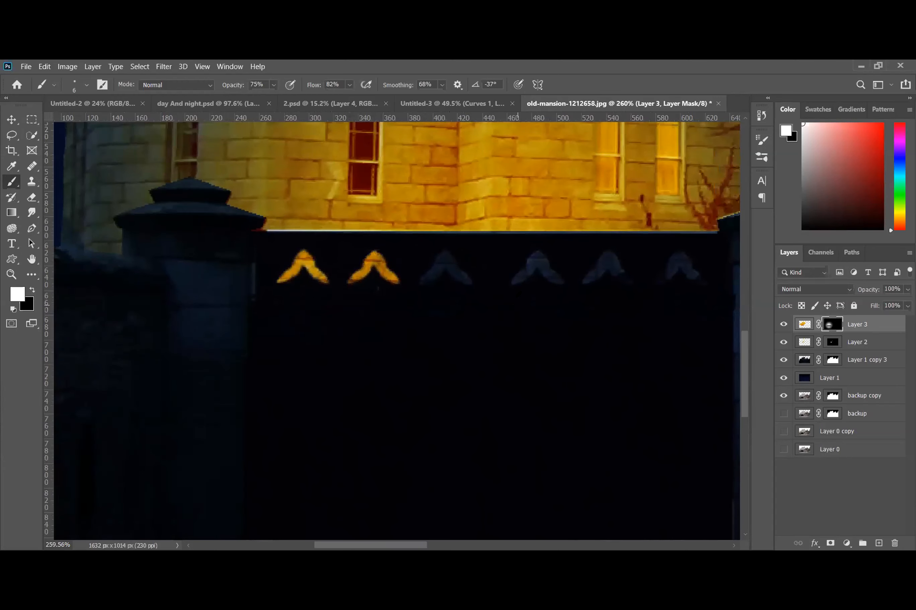
{"action": "scroll", "coordinate": [611, 304], "scroll_direction": "down", "scroll_amount": 1}
{"action": "scroll", "coordinate": [618, 303], "scroll_direction": "up", "scroll_amount": 4}
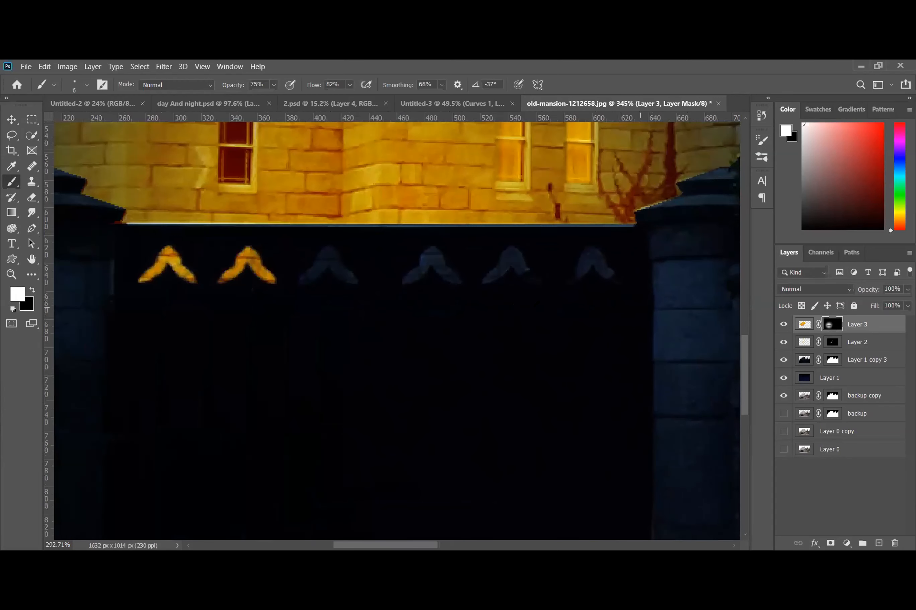
{"action": "scroll", "coordinate": [394, 209], "scroll_direction": "up", "scroll_amount": 1}
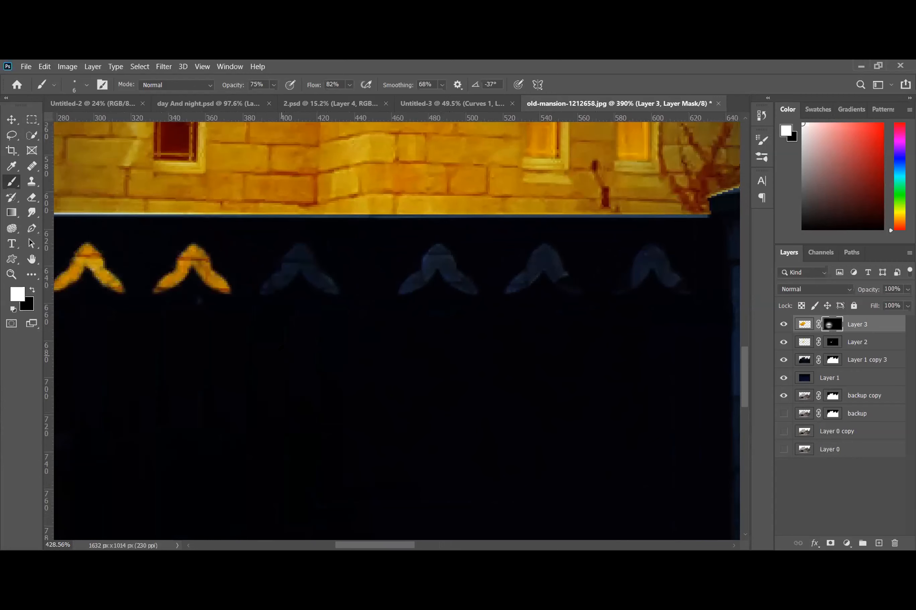
{"action": "scroll", "coordinate": [287, 356], "scroll_direction": "up", "scroll_amount": 2}
{"action": "scroll", "coordinate": [208, 304], "scroll_direction": "down", "scroll_amount": 2}
{"action": "scroll", "coordinate": [293, 252], "scroll_direction": "up", "scroll_amount": 1}
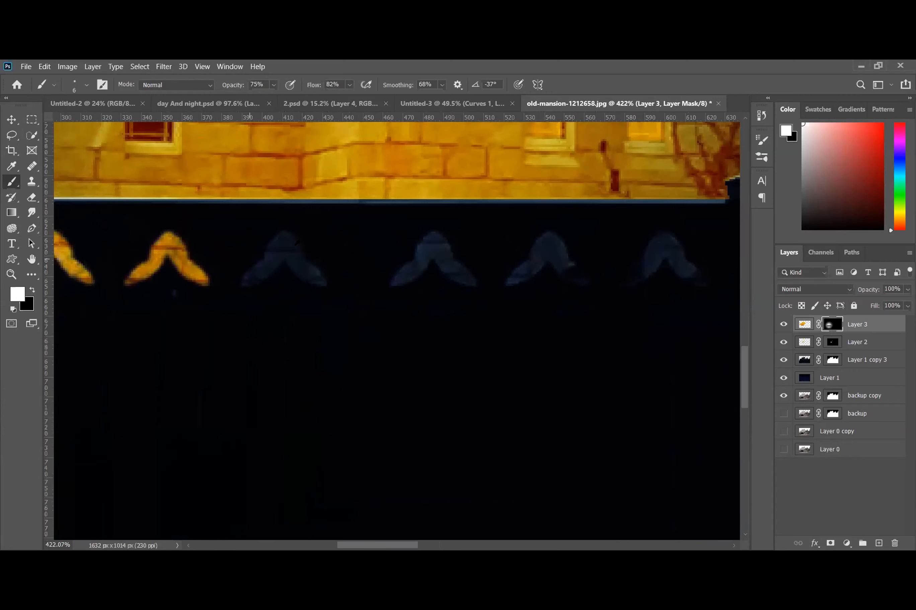
{"action": "scroll", "coordinate": [292, 252], "scroll_direction": "up", "scroll_amount": 2}
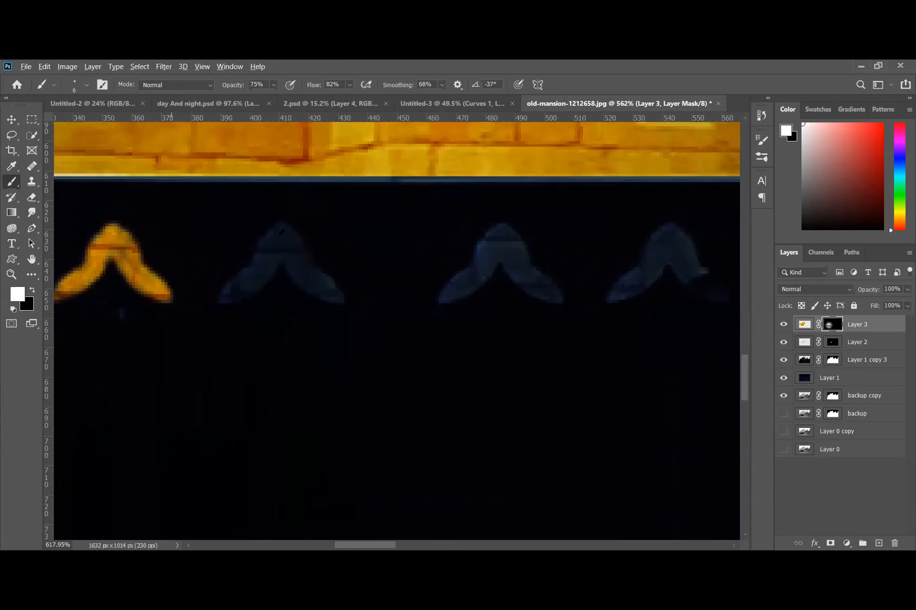
{"action": "scroll", "coordinate": [276, 239], "scroll_direction": "up", "scroll_amount": 2}
{"action": "left_click", "coordinate": [275, 241]}
{"action": "left_click", "coordinate": [276, 241]}
{"action": "left_click_drag", "start_coordinate": [253, 261], "coordinate": [252, 261]}
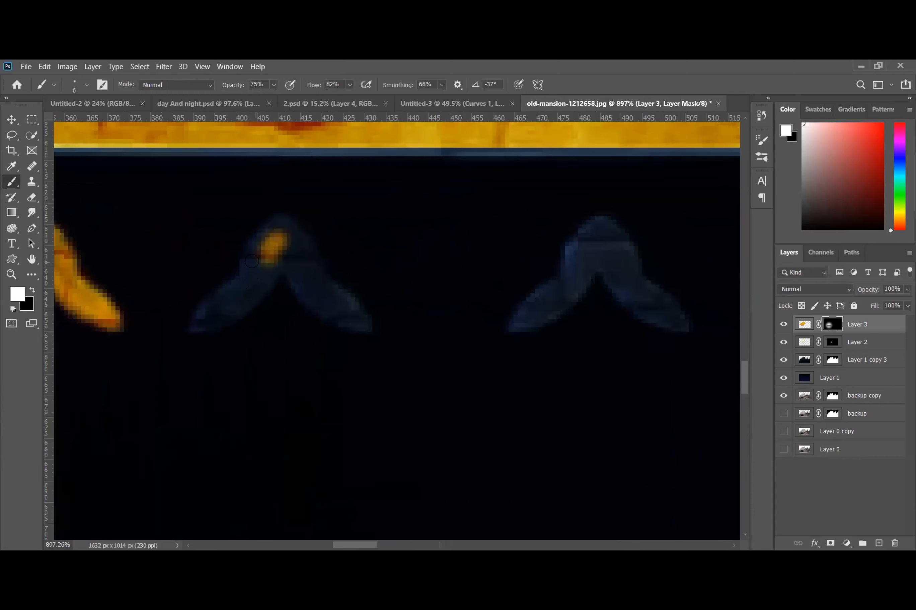
{"action": "left_click", "coordinate": [277, 228]}
{"action": "left_click", "coordinate": [269, 232]}
{"action": "left_click", "coordinate": [262, 238]}
{"action": "left_click_drag", "start_coordinate": [260, 238], "coordinate": [254, 252]}
{"action": "left_click", "coordinate": [253, 245]}
{"action": "left_click", "coordinate": [251, 256]}
{"action": "left_click", "coordinate": [248, 262]}
{"action": "left_click", "coordinate": [245, 268]}
{"action": "left_click", "coordinate": [245, 277]}
Extend the white mask painting over the third gate ornament's lower left arm, right arm and remaining tip
{"action": "mouse_move", "coordinate": [222, 292]}
{"action": "left_mouse_down"}
{"action": "mouse_move", "coordinate": [215, 310]}
{"action": "mouse_move", "coordinate": [199, 314]}
{"action": "mouse_move", "coordinate": [208, 296]}
{"action": "mouse_move", "coordinate": [251, 267]}
{"action": "mouse_move", "coordinate": [236, 296]}
{"action": "mouse_move", "coordinate": [195, 320]}
{"action": "mouse_move", "coordinate": [232, 305]}
{"action": "mouse_move", "coordinate": [277, 246]}
{"action": "mouse_move", "coordinate": [266, 274]}
{"action": "mouse_move", "coordinate": [255, 276]}
{"action": "mouse_move", "coordinate": [287, 242]}
{"action": "mouse_move", "coordinate": [300, 272]}
{"action": "mouse_move", "coordinate": [270, 214]}
{"action": "mouse_move", "coordinate": [307, 274]}
{"action": "mouse_move", "coordinate": [283, 239]}
{"action": "mouse_move", "coordinate": [298, 245]}
{"action": "mouse_move", "coordinate": [309, 281]}
{"action": "mouse_move", "coordinate": [285, 263]}
{"action": "mouse_move", "coordinate": [355, 323]}
{"action": "mouse_move", "coordinate": [331, 295]}
{"action": "mouse_move", "coordinate": [345, 314]}
{"action": "left_mouse_up"}
{"action": "left_click", "coordinate": [200, 313]}
{"action": "mouse_move", "coordinate": [291, 275]}
{"action": "left_mouse_down"}
{"action": "mouse_move", "coordinate": [307, 292]}
{"action": "mouse_move", "coordinate": [307, 256]}
{"action": "mouse_move", "coordinate": [278, 221]}
{"action": "left_mouse_up"}
{"action": "mouse_move", "coordinate": [314, 275]}
{"action": "left_mouse_down"}
{"action": "mouse_move", "coordinate": [354, 315]}
{"action": "mouse_move", "coordinate": [331, 312]}
{"action": "mouse_move", "coordinate": [361, 323]}
{"action": "left_mouse_up"}
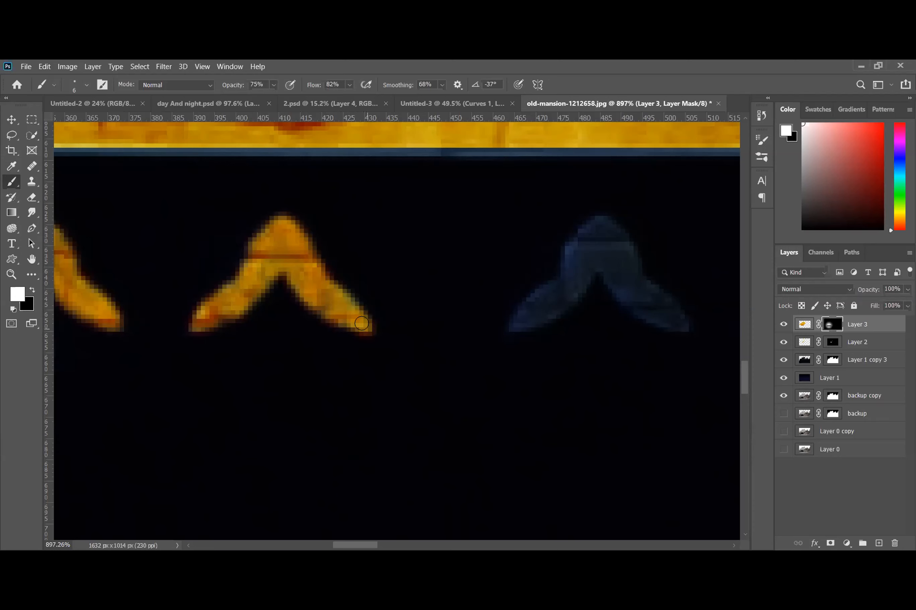
Dab white on Layer 3's mask over the peak, center and upper left side of the fourth gate ornament
{"action": "scroll", "coordinate": [335, 296], "scroll_direction": "down", "scroll_amount": 1}
{"action": "scroll", "coordinate": [335, 297], "scroll_direction": "down", "scroll_amount": 6}
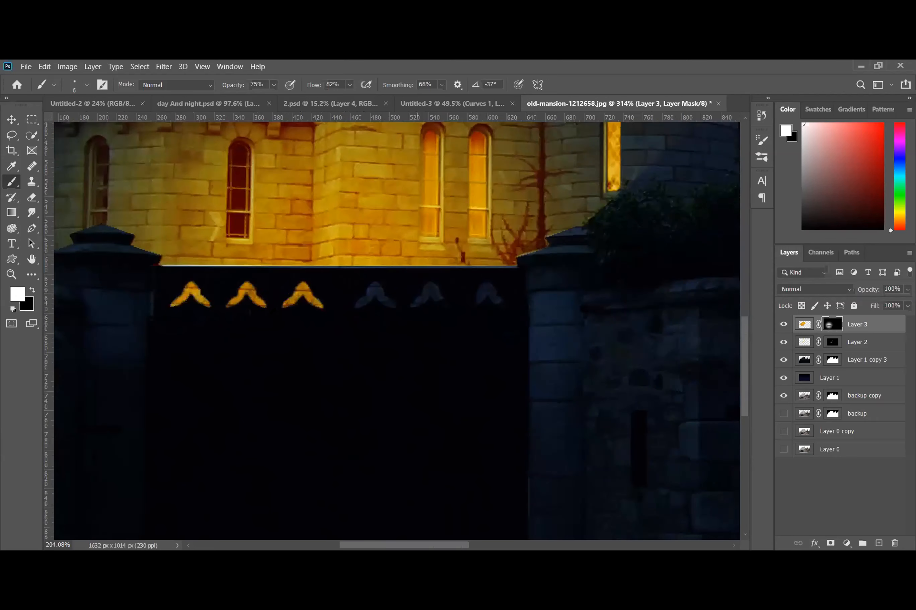
{"action": "scroll", "coordinate": [336, 285], "scroll_direction": "up", "scroll_amount": 4}
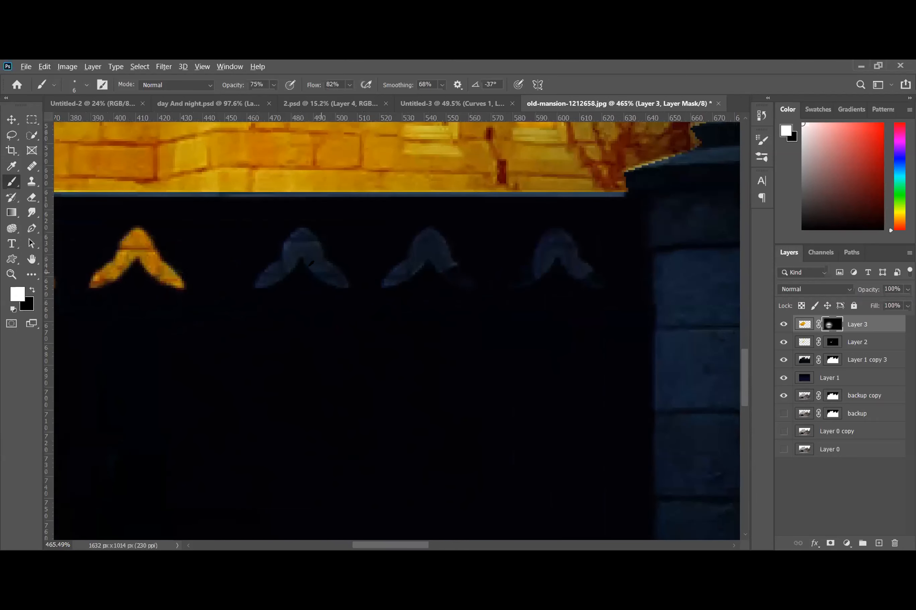
{"action": "scroll", "coordinate": [309, 264], "scroll_direction": "up", "scroll_amount": 4}
{"action": "left_click", "coordinate": [299, 183]}
{"action": "left_click", "coordinate": [298, 182]}
{"action": "left_click", "coordinate": [299, 187]}
{"action": "left_click", "coordinate": [299, 230]}
{"action": "left_click", "coordinate": [298, 219]}
{"action": "left_click", "coordinate": [300, 203]}
{"action": "left_click", "coordinate": [299, 201]}
{"action": "left_click", "coordinate": [299, 218]}
{"action": "left_click", "coordinate": [298, 225]}
{"action": "left_click", "coordinate": [285, 193]}
{"action": "left_click", "coordinate": [278, 191]}
{"action": "left_click", "coordinate": [272, 199]}
{"action": "left_click", "coordinate": [264, 208]}
{"action": "left_click", "coordinate": [279, 197]}
{"action": "left_click", "coordinate": [272, 227]}
{"action": "left_click", "coordinate": [268, 231]}
{"action": "left_click", "coordinate": [256, 215]}
{"action": "left_click", "coordinate": [254, 229]}
{"action": "left_click", "coordinate": [252, 243]}
{"action": "left_click", "coordinate": [250, 255]}
{"action": "left_click", "coordinate": [265, 231]}
{"action": "left_click", "coordinate": [276, 230]}
{"action": "left_click", "coordinate": [271, 256]}
{"action": "left_click", "coordinate": [255, 265]}
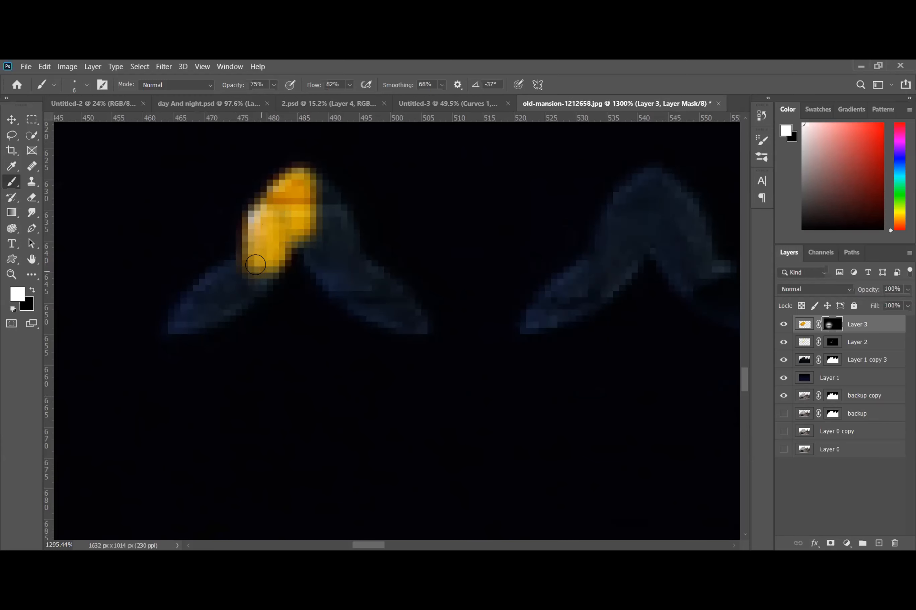
Paint the fourth gate ornament's lower left arm and entire right side white on Layer 3's mask
{"action": "left_click", "coordinate": [258, 272]}
{"action": "left_click", "coordinate": [241, 284]}
{"action": "left_click", "coordinate": [232, 290]}
{"action": "left_click", "coordinate": [220, 294]}
{"action": "left_click", "coordinate": [191, 306]}
{"action": "mouse_move", "coordinate": [175, 315]}
{"action": "left_mouse_down"}
{"action": "mouse_move", "coordinate": [264, 254]}
{"action": "mouse_move", "coordinate": [203, 291]}
{"action": "mouse_move", "coordinate": [213, 278]}
{"action": "mouse_move", "coordinate": [222, 274]}
{"action": "mouse_move", "coordinate": [228, 287]}
{"action": "mouse_move", "coordinate": [204, 310]}
{"action": "mouse_move", "coordinate": [236, 291]}
{"action": "mouse_move", "coordinate": [296, 216]}
{"action": "mouse_move", "coordinate": [307, 233]}
{"action": "left_mouse_up"}
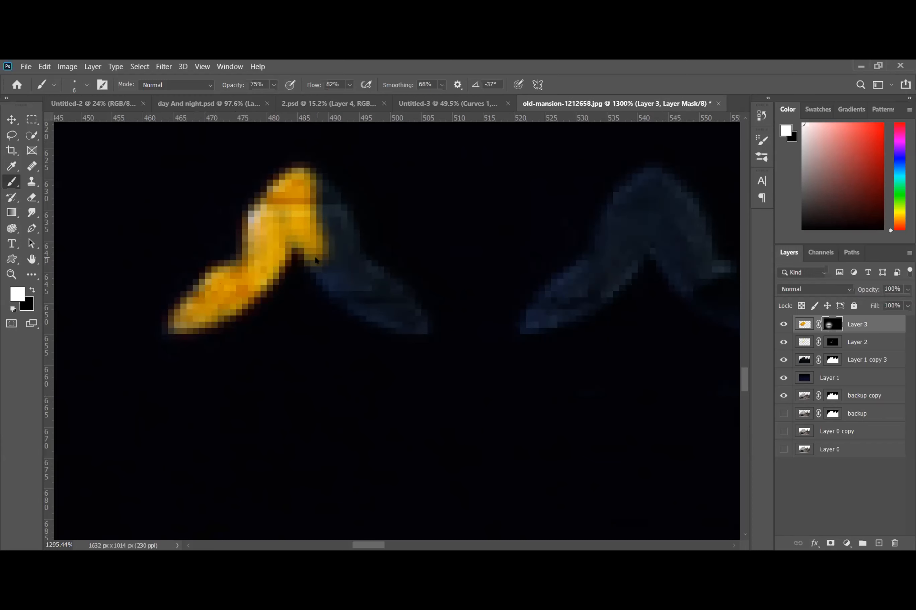
{"action": "mouse_move", "coordinate": [323, 269]}
{"action": "left_mouse_down"}
{"action": "mouse_move", "coordinate": [358, 301]}
{"action": "mouse_move", "coordinate": [325, 271]}
{"action": "mouse_move", "coordinate": [411, 315]}
{"action": "mouse_move", "coordinate": [362, 261]}
{"action": "mouse_move", "coordinate": [328, 249]}
{"action": "mouse_move", "coordinate": [338, 230]}
{"action": "mouse_move", "coordinate": [307, 185]}
{"action": "mouse_move", "coordinate": [330, 245]}
{"action": "left_mouse_up"}
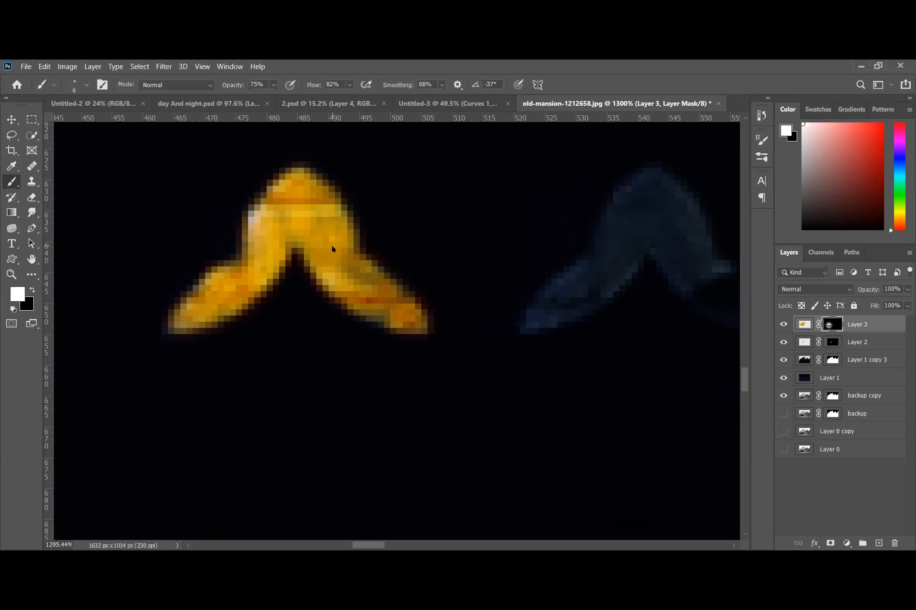
Paint white on Layer 3's mask over the peak and both arms of the fifth gate ornament
{"action": "scroll", "coordinate": [349, 266], "scroll_direction": "down", "scroll_amount": 7}
{"action": "scroll", "coordinate": [455, 267], "scroll_direction": "up", "scroll_amount": 3}
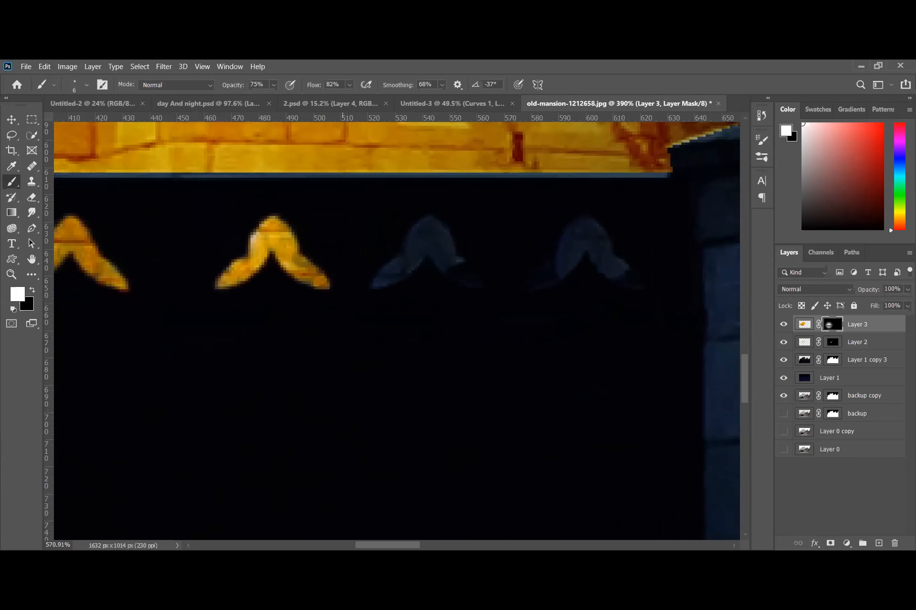
{"action": "scroll", "coordinate": [447, 275], "scroll_direction": "up", "scroll_amount": 1}
{"action": "left_click_drag", "start_coordinate": [421, 223], "coordinate": [400, 263]}
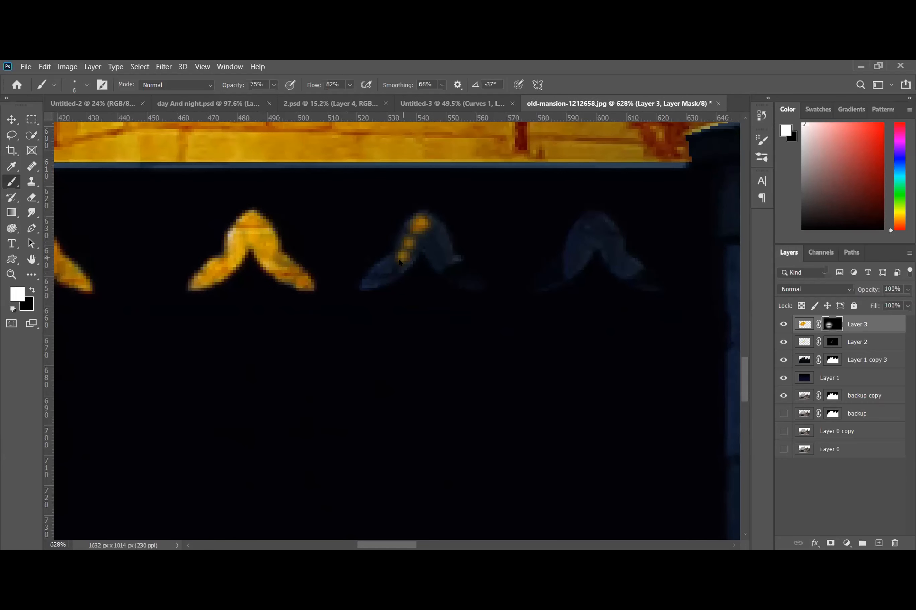
{"action": "scroll", "coordinate": [518, 262], "scroll_direction": "up", "scroll_amount": 4}
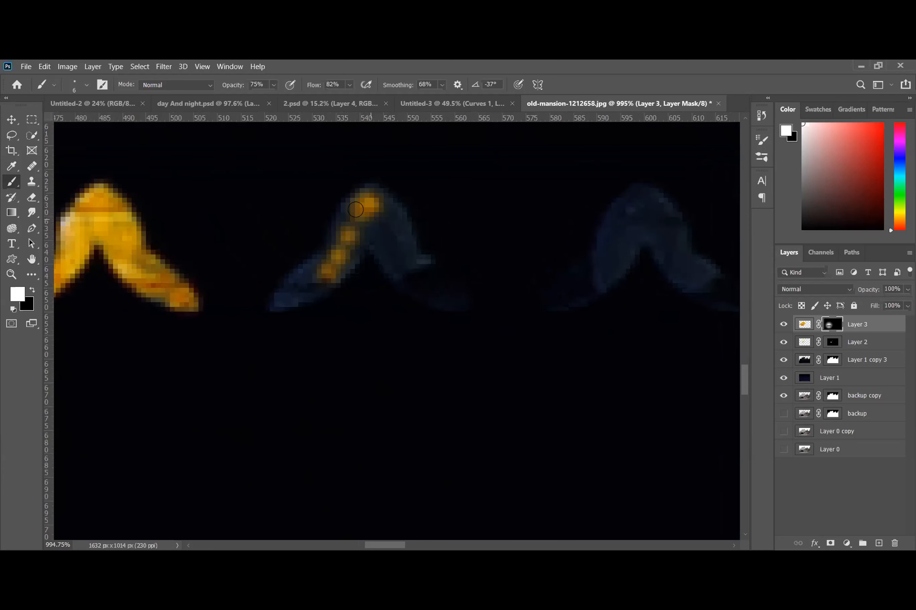
{"action": "mouse_move", "coordinate": [366, 193]}
{"action": "left_mouse_down"}
{"action": "mouse_move", "coordinate": [337, 223]}
{"action": "mouse_move", "coordinate": [309, 277]}
{"action": "mouse_move", "coordinate": [275, 297]}
{"action": "mouse_move", "coordinate": [323, 254]}
{"action": "mouse_move", "coordinate": [271, 298]}
{"action": "left_mouse_up"}
{"action": "mouse_move", "coordinate": [315, 267]}
{"action": "left_mouse_down"}
{"action": "mouse_move", "coordinate": [374, 210]}
{"action": "mouse_move", "coordinate": [392, 252]}
{"action": "mouse_move", "coordinate": [437, 285]}
{"action": "left_mouse_up"}
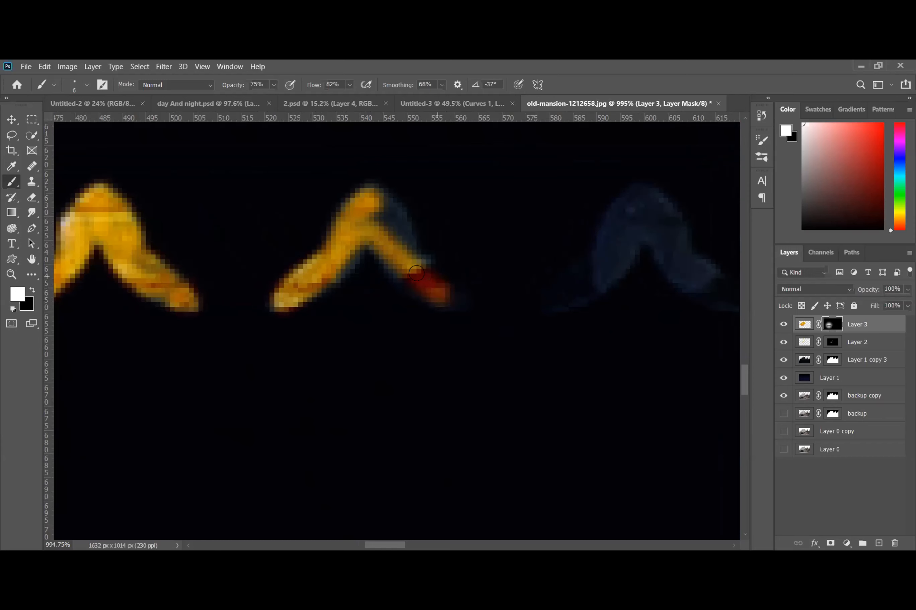
{"action": "mouse_move", "coordinate": [386, 260]}
{"action": "left_mouse_down"}
{"action": "mouse_move", "coordinate": [369, 228]}
{"action": "mouse_move", "coordinate": [320, 270]}
{"action": "mouse_move", "coordinate": [371, 192]}
{"action": "mouse_move", "coordinate": [399, 224]}
{"action": "mouse_move", "coordinate": [399, 266]}
{"action": "mouse_move", "coordinate": [422, 262]}
{"action": "mouse_move", "coordinate": [452, 300]}
{"action": "left_mouse_up"}
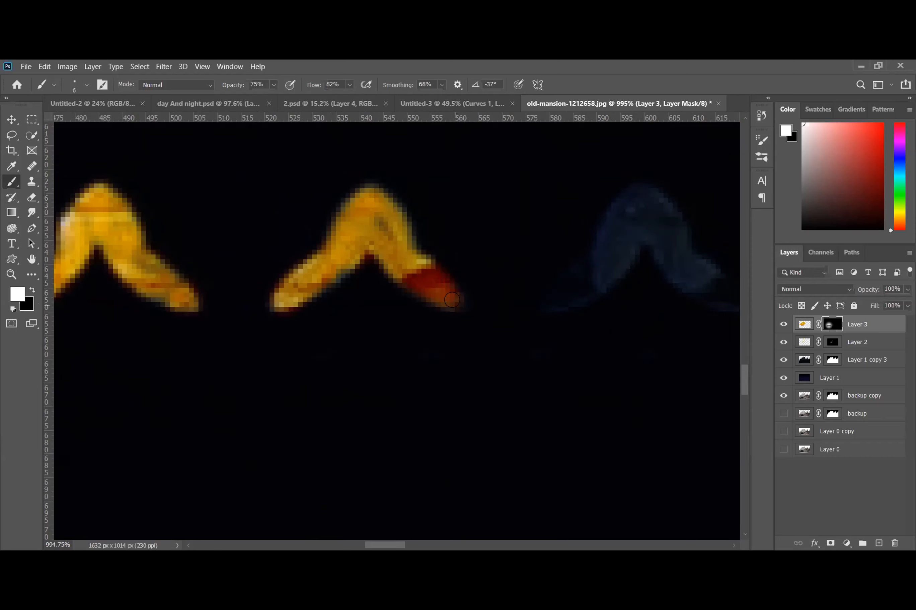
Paint white on Layer 3's mask over the peak and both arms of the sixth, rightmost gate ornament
{"action": "scroll", "coordinate": [418, 272], "scroll_direction": "down", "scroll_amount": 5}
{"action": "scroll", "coordinate": [512, 277], "scroll_direction": "up", "scroll_amount": 4}
{"action": "scroll", "coordinate": [495, 268], "scroll_direction": "up", "scroll_amount": 1}
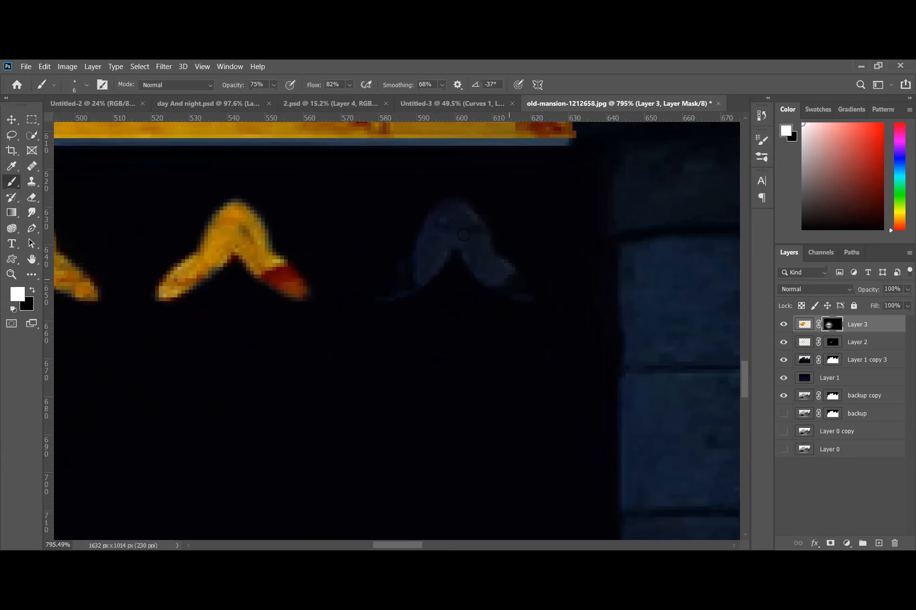
{"action": "mouse_move", "coordinate": [441, 210]}
{"action": "left_mouse_down"}
{"action": "mouse_move", "coordinate": [419, 259]}
{"action": "mouse_move", "coordinate": [450, 221]}
{"action": "mouse_move", "coordinate": [430, 220]}
{"action": "mouse_move", "coordinate": [418, 274]}
{"action": "left_mouse_up"}
{"action": "mouse_move", "coordinate": [440, 226]}
{"action": "left_mouse_down"}
{"action": "mouse_move", "coordinate": [451, 207]}
{"action": "mouse_move", "coordinate": [460, 211]}
{"action": "mouse_move", "coordinate": [473, 226]}
{"action": "mouse_move", "coordinate": [475, 265]}
{"action": "left_mouse_up"}
{"action": "mouse_move", "coordinate": [441, 218]}
{"action": "left_mouse_down"}
{"action": "mouse_move", "coordinate": [412, 282]}
{"action": "mouse_move", "coordinate": [422, 242]}
{"action": "mouse_move", "coordinate": [395, 274]}
{"action": "left_mouse_up"}
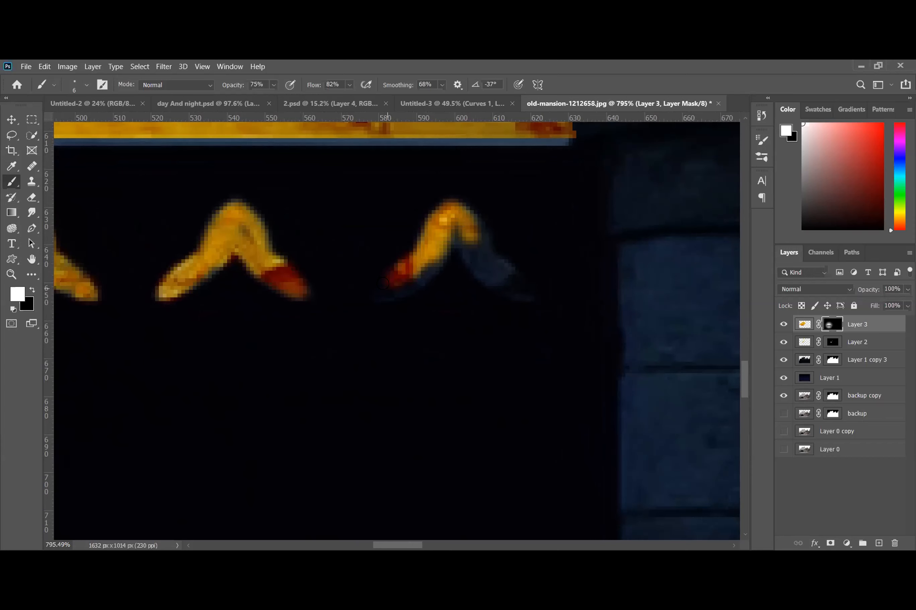
{"action": "mouse_move", "coordinate": [381, 286]}
{"action": "left_mouse_down"}
{"action": "mouse_move", "coordinate": [417, 274]}
{"action": "mouse_move", "coordinate": [444, 234]}
{"action": "mouse_move", "coordinate": [482, 275]}
{"action": "mouse_move", "coordinate": [442, 213]}
{"action": "mouse_move", "coordinate": [484, 252]}
{"action": "mouse_move", "coordinate": [471, 238]}
{"action": "mouse_move", "coordinate": [482, 252]}
{"action": "mouse_move", "coordinate": [460, 242]}
{"action": "mouse_move", "coordinate": [512, 279]}
{"action": "mouse_move", "coordinate": [488, 278]}
{"action": "mouse_move", "coordinate": [527, 288]}
{"action": "mouse_move", "coordinate": [512, 271]}
{"action": "left_mouse_up"}
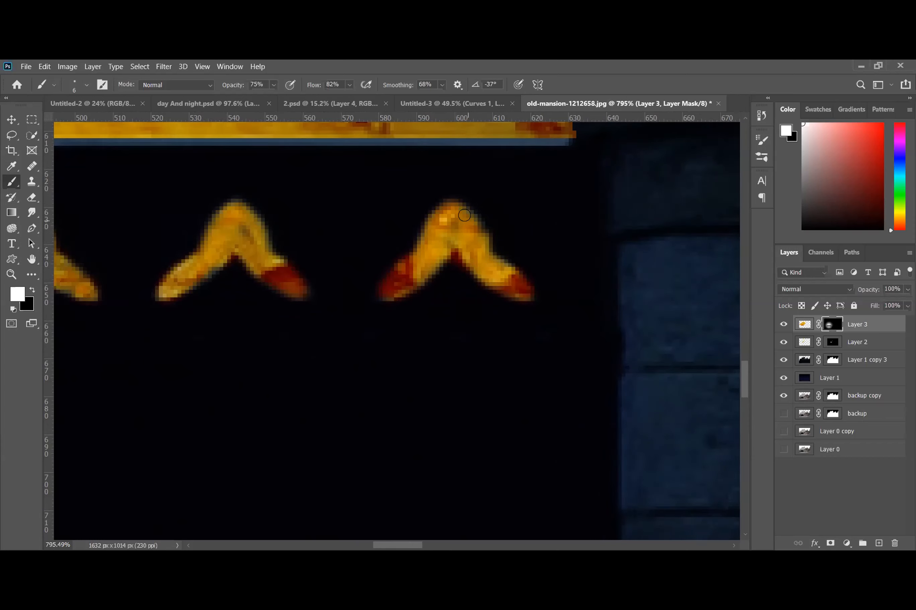
{"action": "mouse_move", "coordinate": [464, 215]}
{"action": "left_mouse_down"}
{"action": "mouse_move", "coordinate": [473, 230]}
{"action": "mouse_move", "coordinate": [430, 222]}
{"action": "left_mouse_up"}
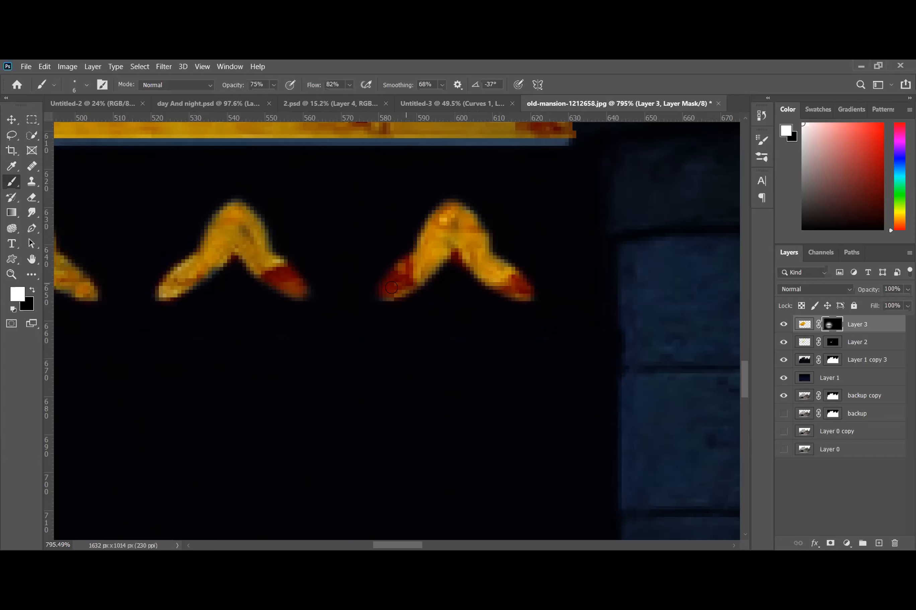
Examine the six lit gate ornaments against the whole night scene and close up
{"action": "scroll", "coordinate": [426, 253], "scroll_direction": "down", "scroll_amount": 10}
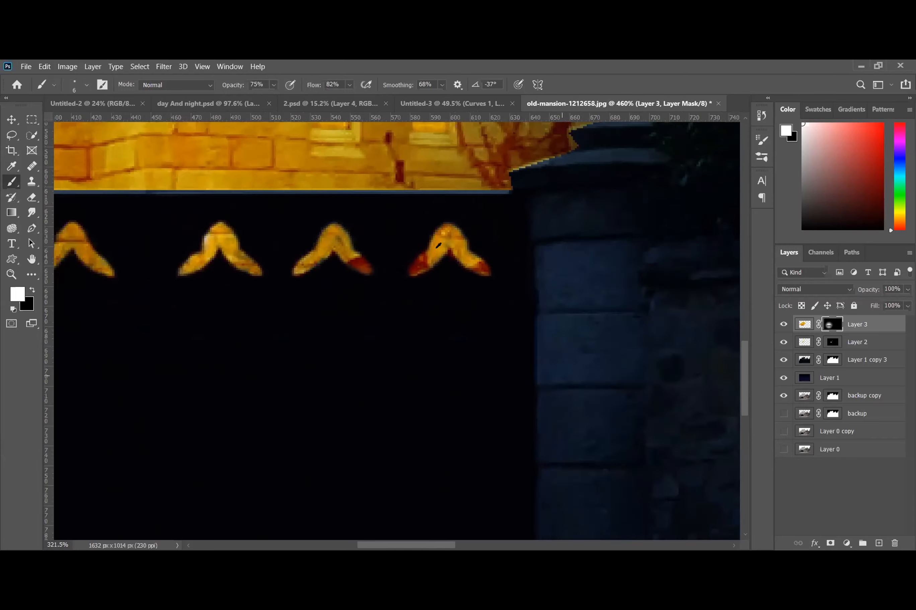
{"action": "scroll", "coordinate": [346, 253], "scroll_direction": "up", "scroll_amount": 1}
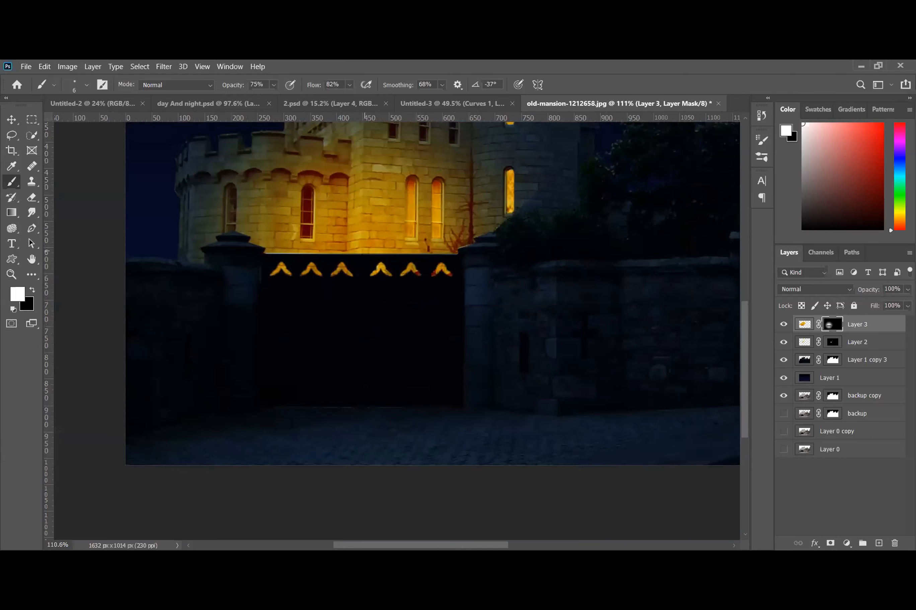
{"action": "scroll", "coordinate": [346, 253], "scroll_direction": "down", "scroll_amount": 3}
{"action": "scroll", "coordinate": [346, 254], "scroll_direction": "up", "scroll_amount": 1}
{"action": "scroll", "coordinate": [346, 253], "scroll_direction": "down", "scroll_amount": 1}
{"action": "key", "text": "ctrl+0"}
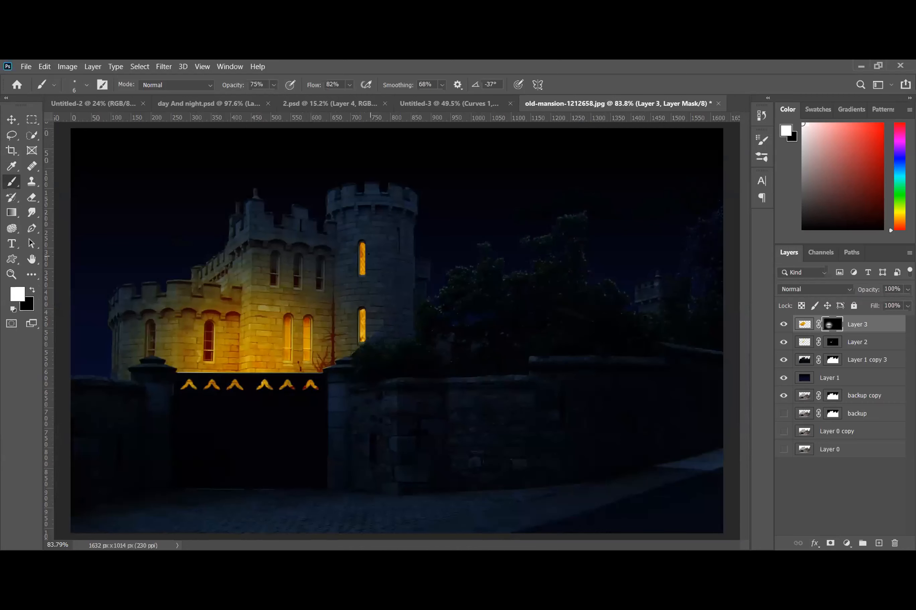
{"action": "scroll", "coordinate": [166, 458], "scroll_direction": "up", "scroll_amount": 6}
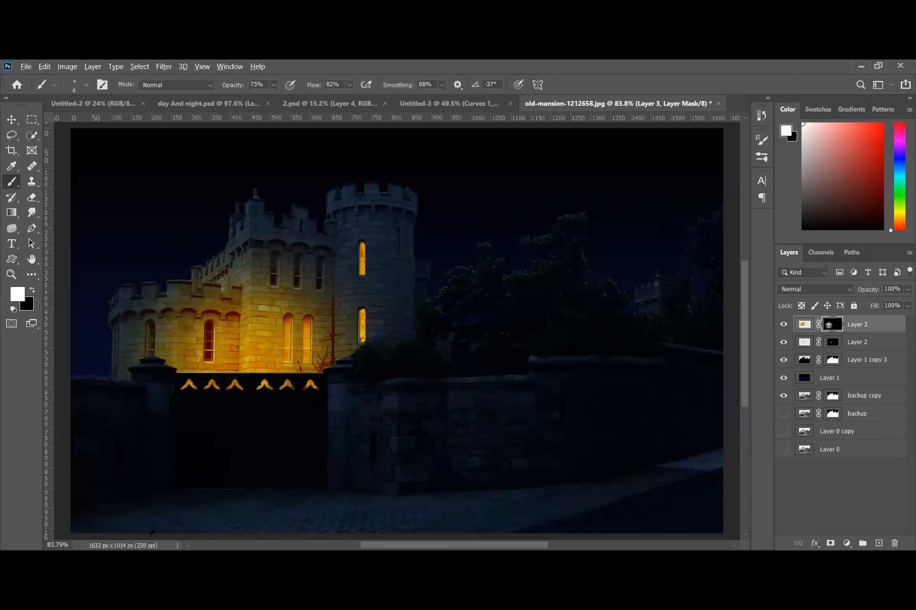
{"action": "scroll", "coordinate": [298, 420], "scroll_direction": "down", "scroll_amount": 3}
{"action": "scroll", "coordinate": [303, 419], "scroll_direction": "up", "scroll_amount": 5}
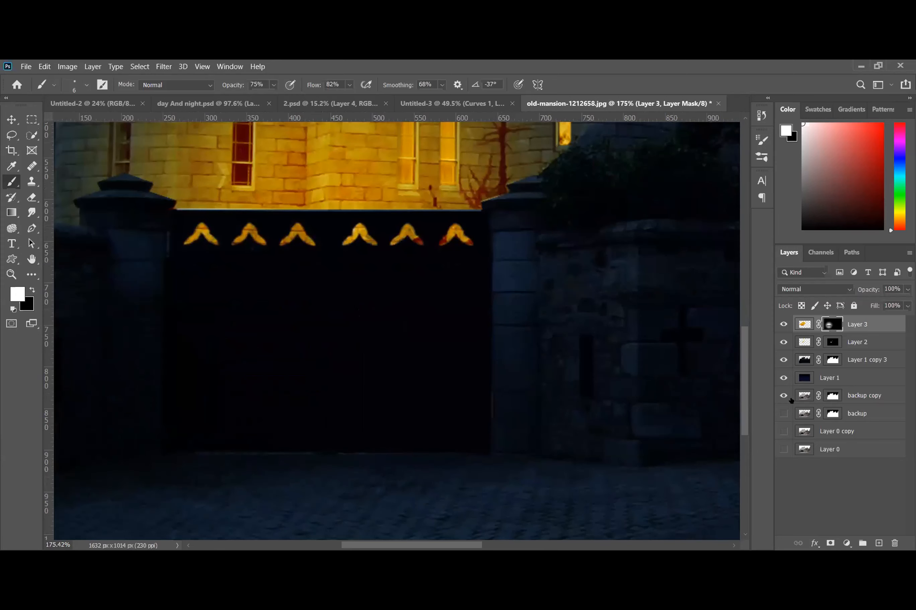
Hide Layer 3, Layer 2, Layer 1 copy 3 and Layer 1, leaving only the daylight backup copy visible
{"action": "left_click", "coordinate": [783, 377]}
{"action": "left_click_drag", "start_coordinate": [785, 318], "coordinate": [784, 375]}
{"action": "scroll", "coordinate": [155, 457], "scroll_direction": "down", "scroll_amount": 4}
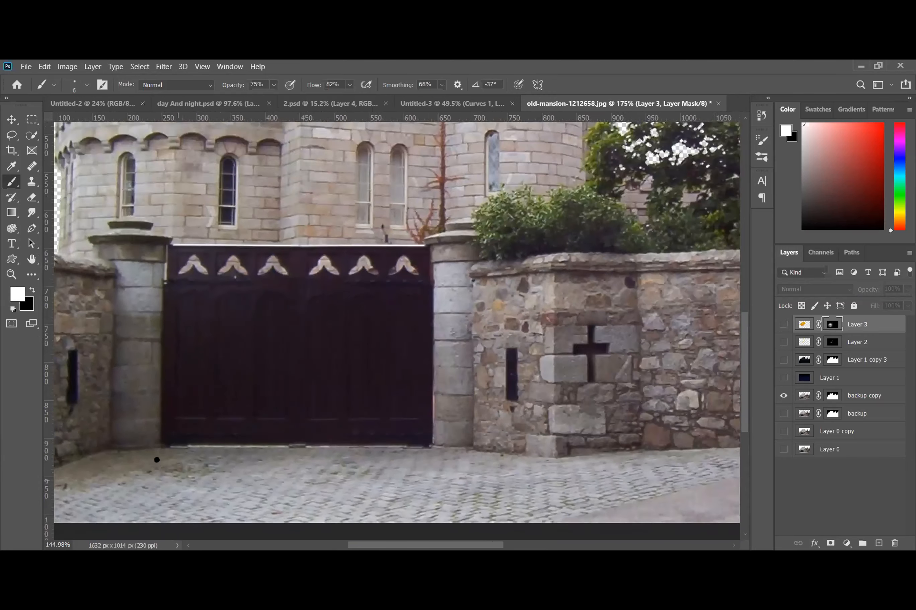
Choose the Pen tool in Path mode for tracing the gap beneath the closed gate
{"action": "left_click", "coordinate": [31, 228]}
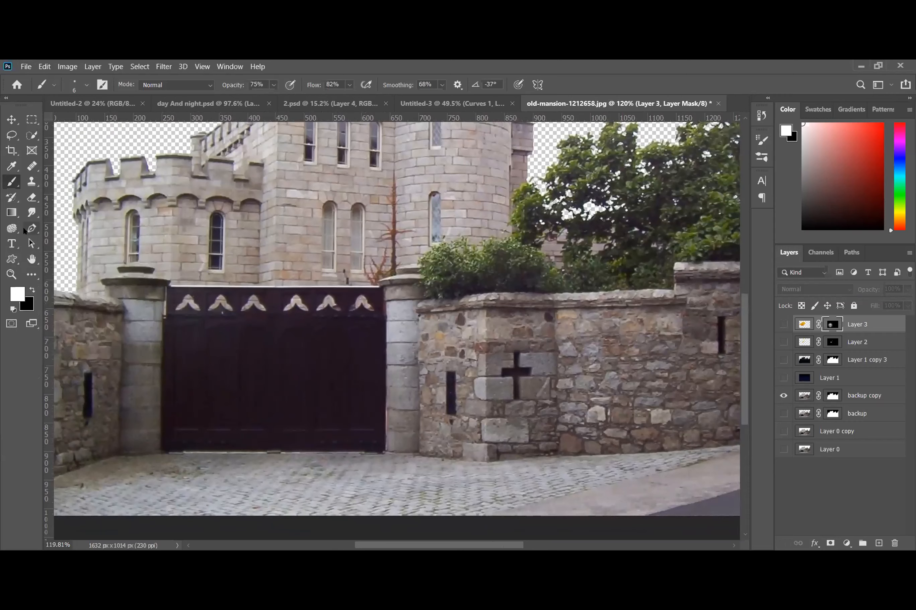
{"action": "right_click", "coordinate": [32, 228]}
{"action": "left_click", "coordinate": [139, 483]}
{"action": "scroll", "coordinate": [138, 483], "scroll_direction": "up", "scroll_amount": 3}
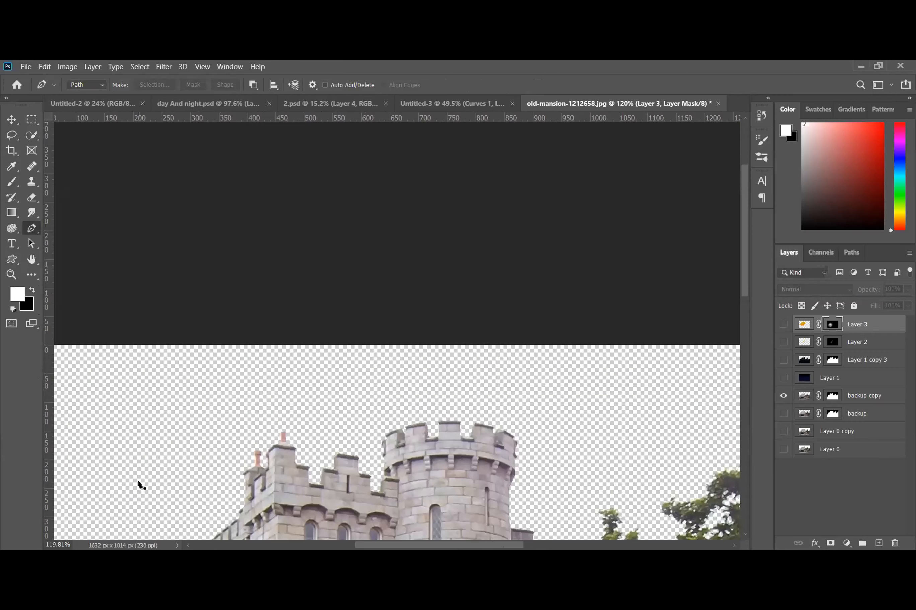
{"action": "scroll", "coordinate": [140, 482], "scroll_direction": "down", "scroll_amount": 3}
{"action": "scroll", "coordinate": [177, 375], "scroll_direction": "up", "scroll_amount": 4}
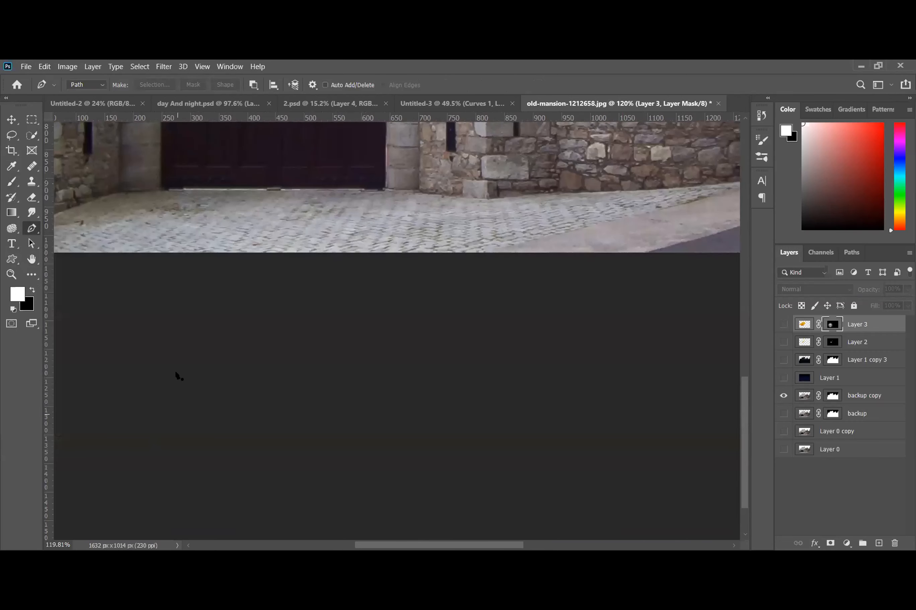
{"action": "scroll", "coordinate": [172, 294], "scroll_direction": "up", "scroll_amount": 2}
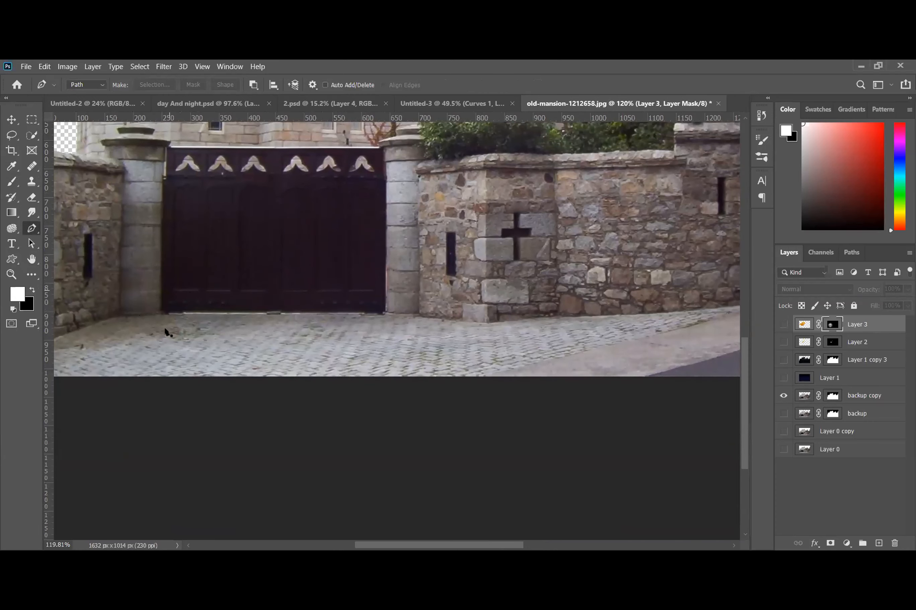
{"action": "scroll", "coordinate": [167, 332], "scroll_direction": "up", "scroll_amount": 5}
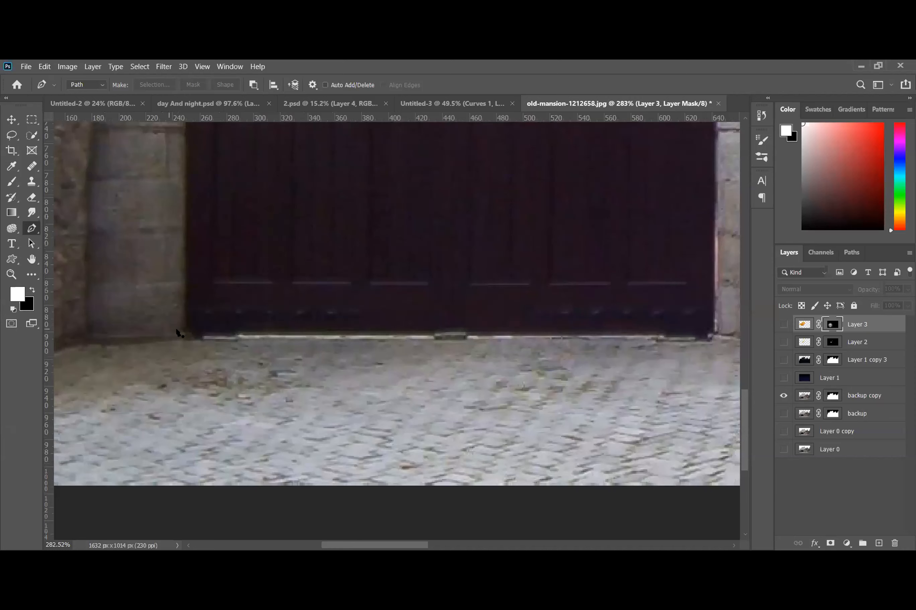
{"action": "left_click", "coordinate": [187, 334]}
{"action": "scroll", "coordinate": [293, 342], "scroll_direction": "down", "scroll_amount": 3}
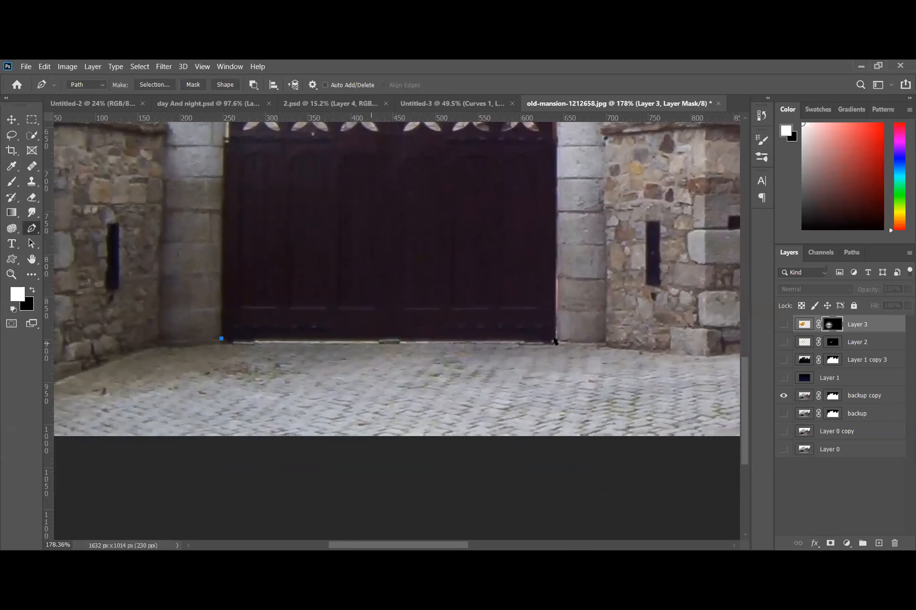
{"action": "left_click", "coordinate": [551, 339]}
{"action": "key", "text": "ctrl+z"}
{"action": "scroll", "coordinate": [224, 357], "scroll_direction": "up", "scroll_amount": 3}
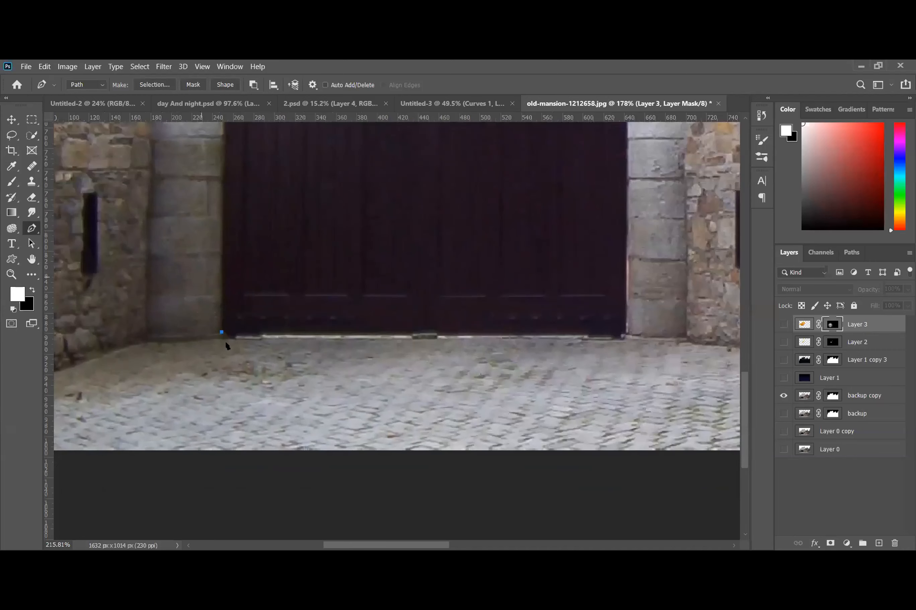
{"action": "scroll", "coordinate": [226, 345], "scroll_direction": "up", "scroll_amount": 3}
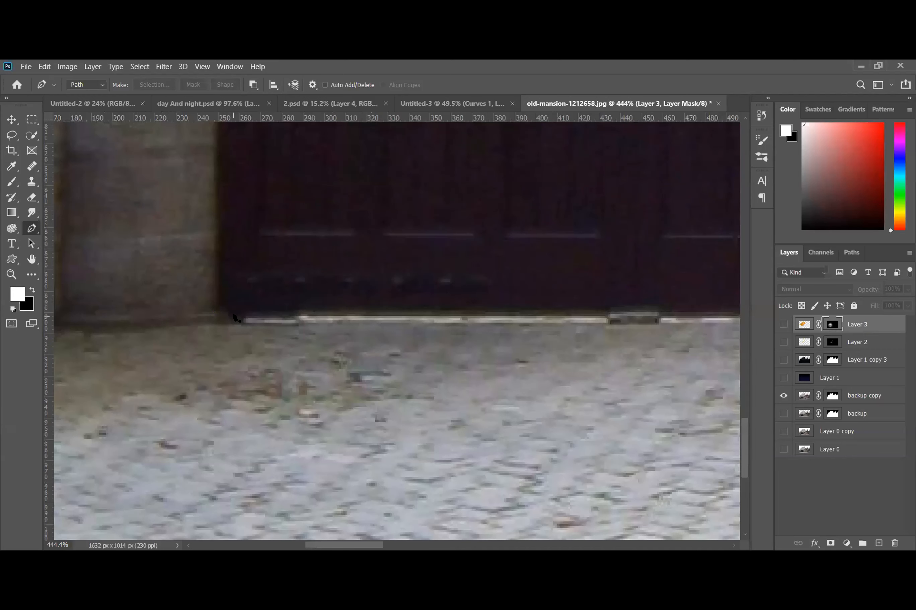
Trace a thin Pen path around the bright strip along the gate's bottom edge, from its left end to its right end and back
{"action": "scroll", "coordinate": [326, 331], "scroll_direction": "down", "scroll_amount": 3}
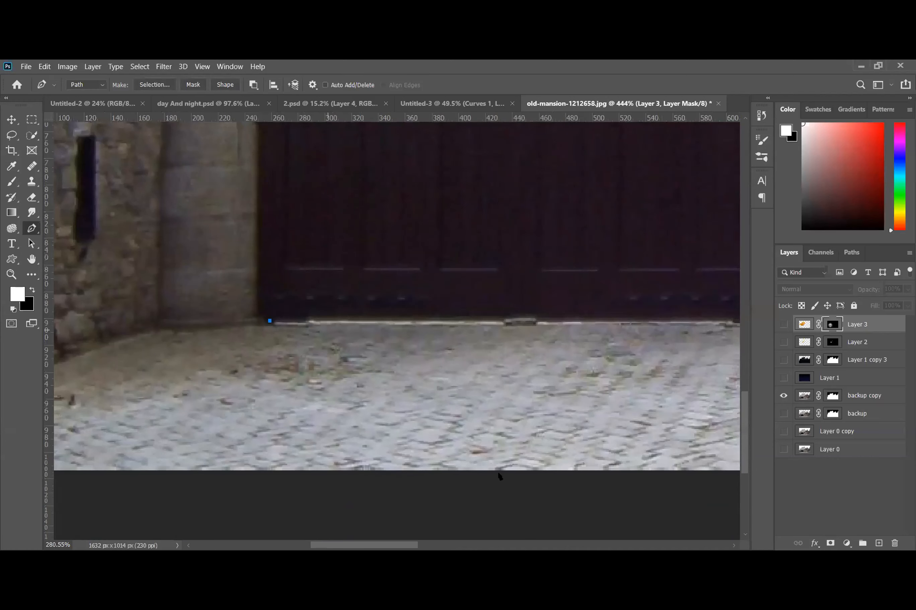
{"action": "scroll", "coordinate": [408, 539], "scroll_direction": "right", "scroll_amount": 5}
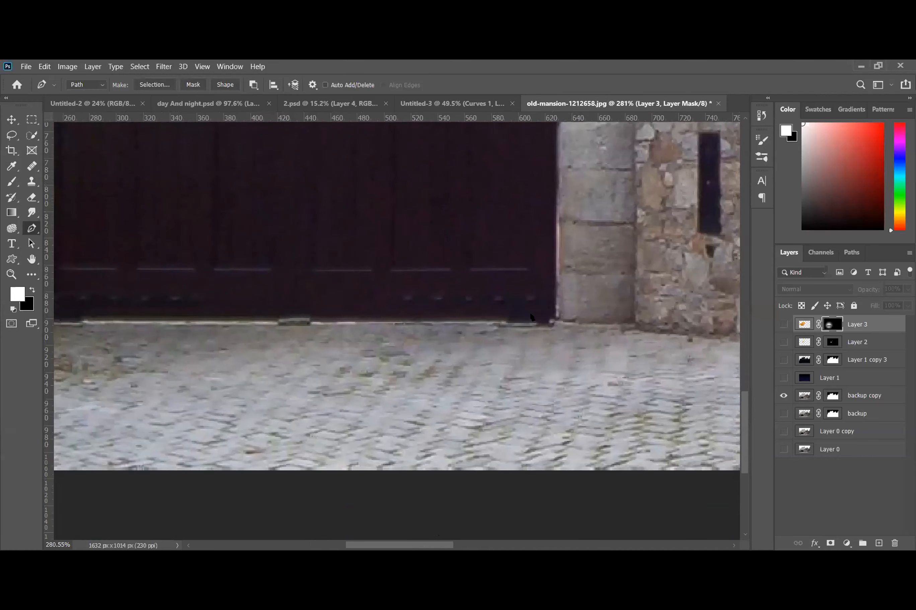
{"action": "left_click", "coordinate": [544, 322]}
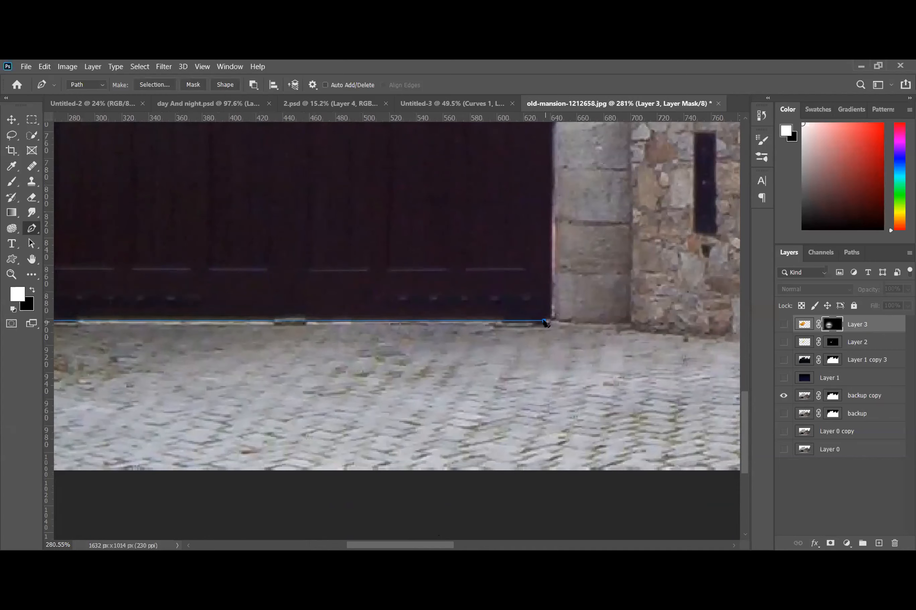
{"action": "scroll", "coordinate": [547, 323], "scroll_direction": "down", "scroll_amount": 2}
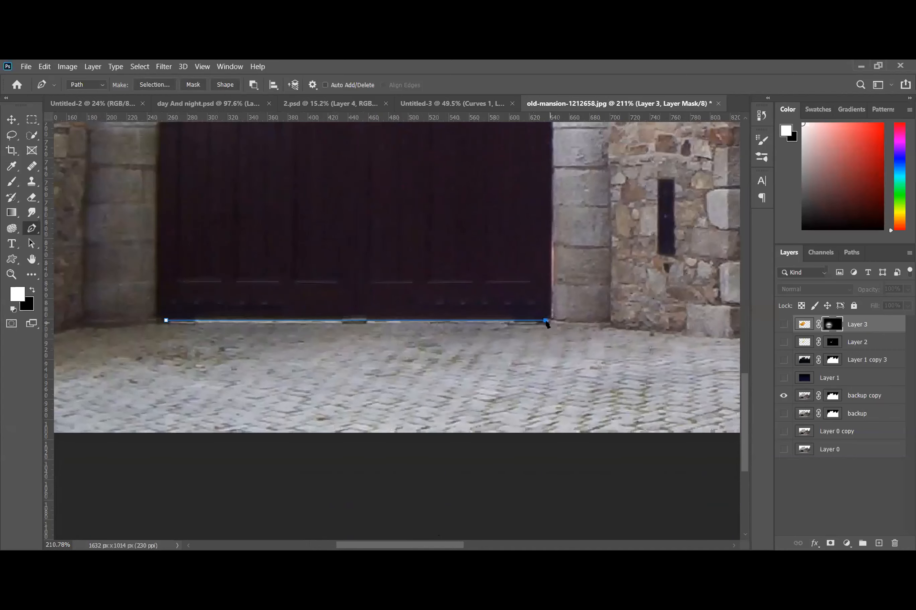
{"action": "scroll", "coordinate": [497, 342], "scroll_direction": "up", "scroll_amount": 3}
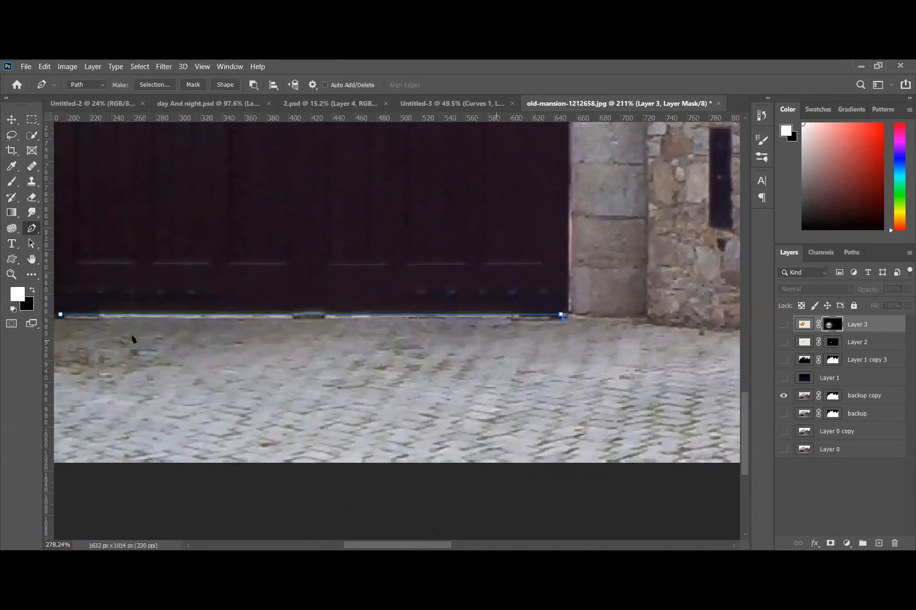
{"action": "left_click_drag", "start_coordinate": [398, 546], "coordinate": [373, 546]}
{"action": "left_click", "coordinate": [141, 316]}
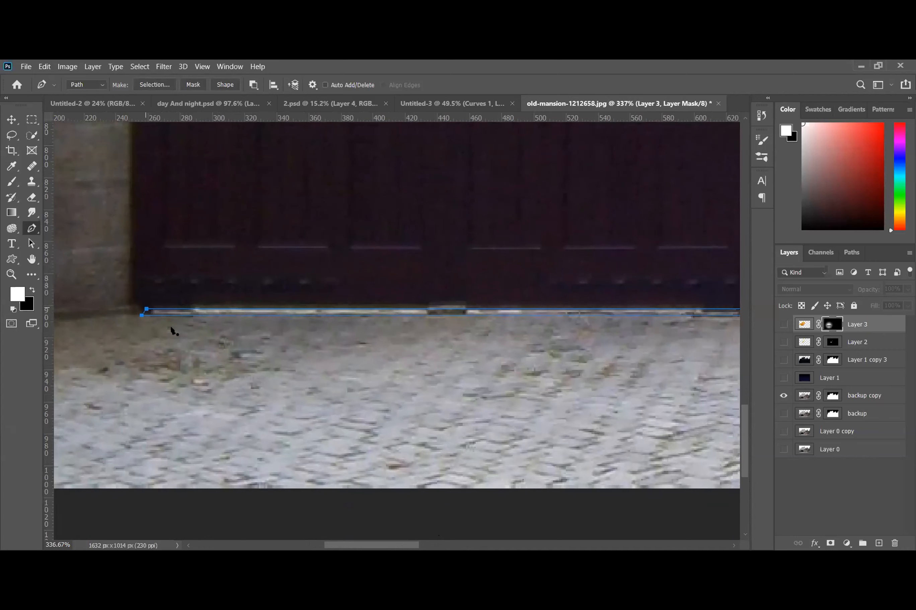
Convert the path into a selection with a 0-pixel feather and invert it to enclose only the strip beneath the gate
{"action": "scroll", "coordinate": [180, 340], "scroll_direction": "down", "scroll_amount": 3}
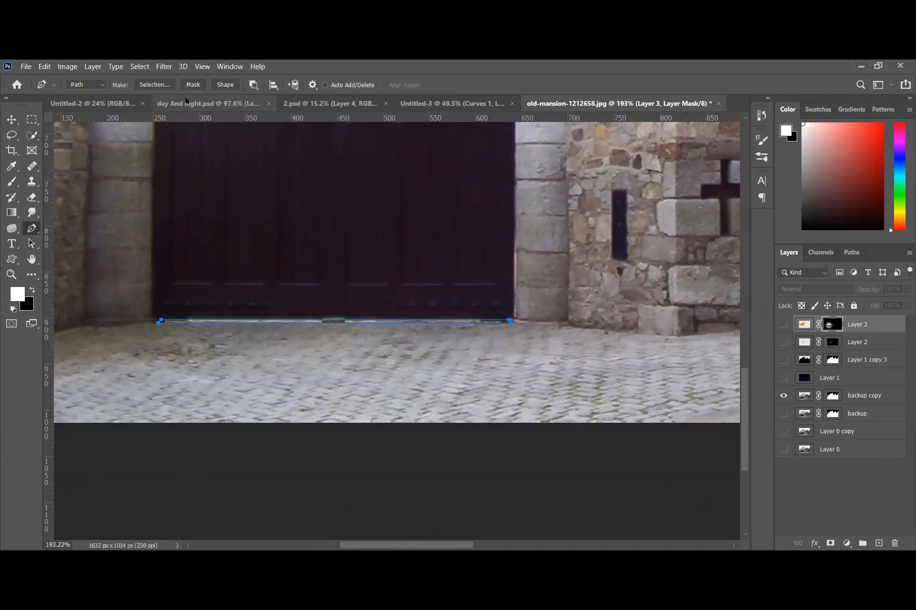
{"action": "left_click", "coordinate": [154, 86]}
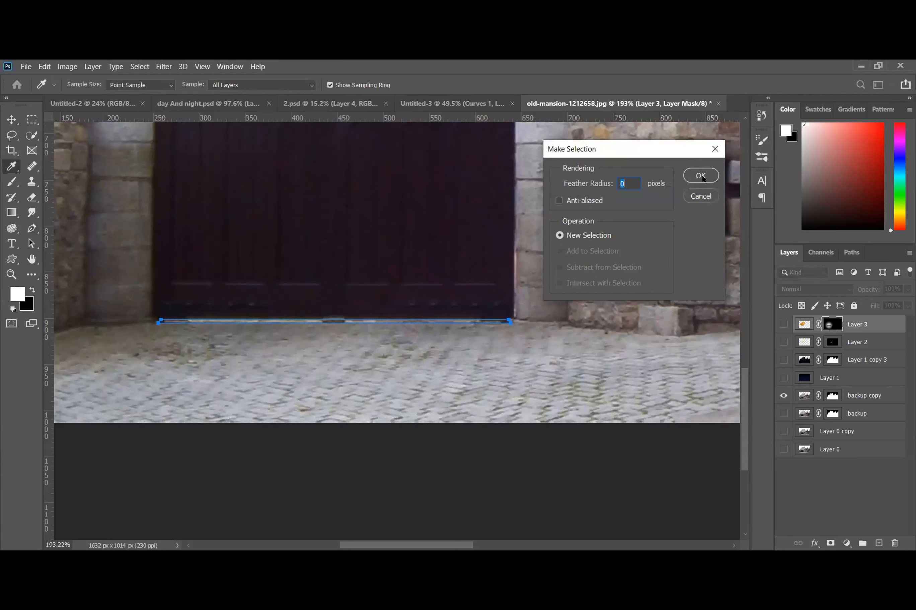
{"action": "left_click", "coordinate": [700, 176]}
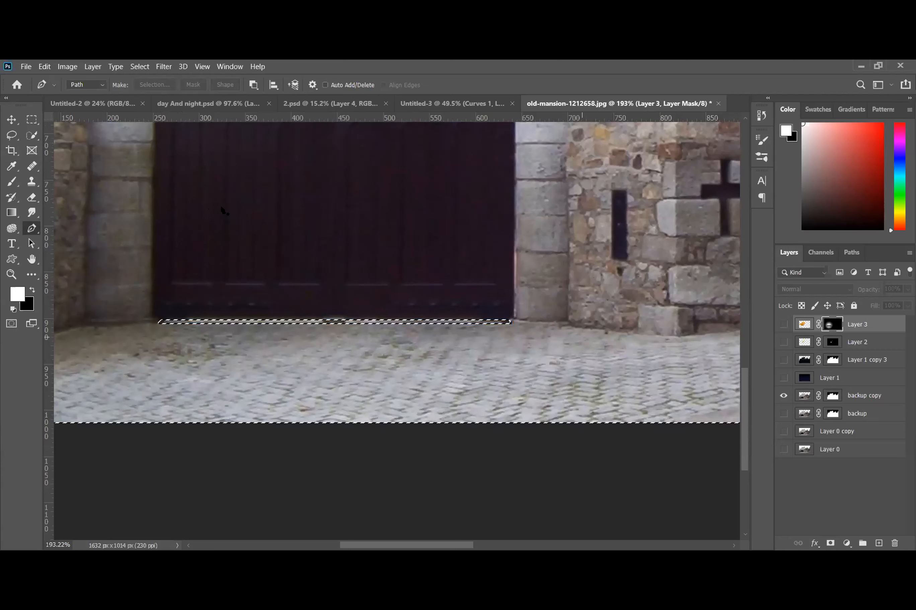
{"action": "scroll", "coordinate": [241, 241], "scroll_direction": "down", "scroll_amount": 3}
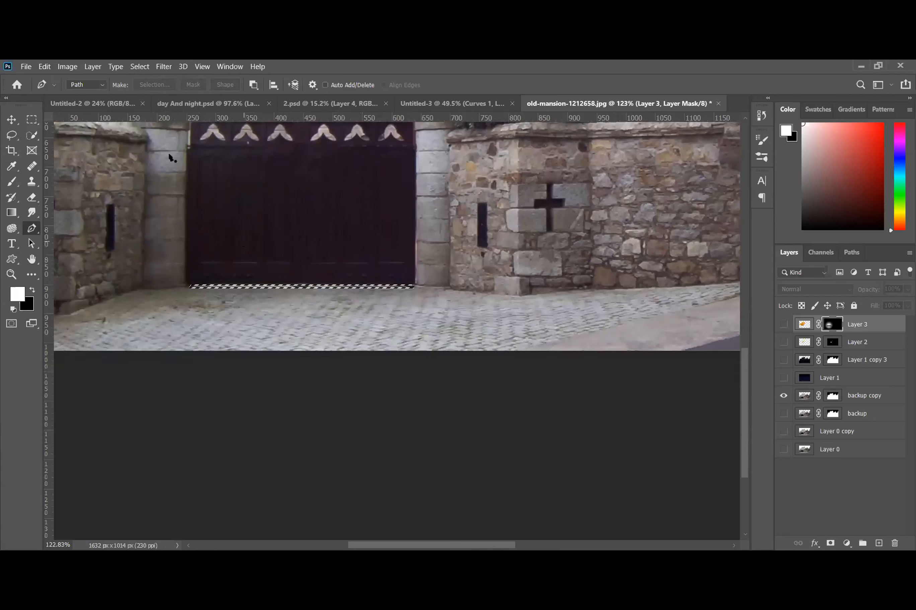
{"action": "scroll", "coordinate": [172, 158], "scroll_direction": "down", "scroll_amount": 3}
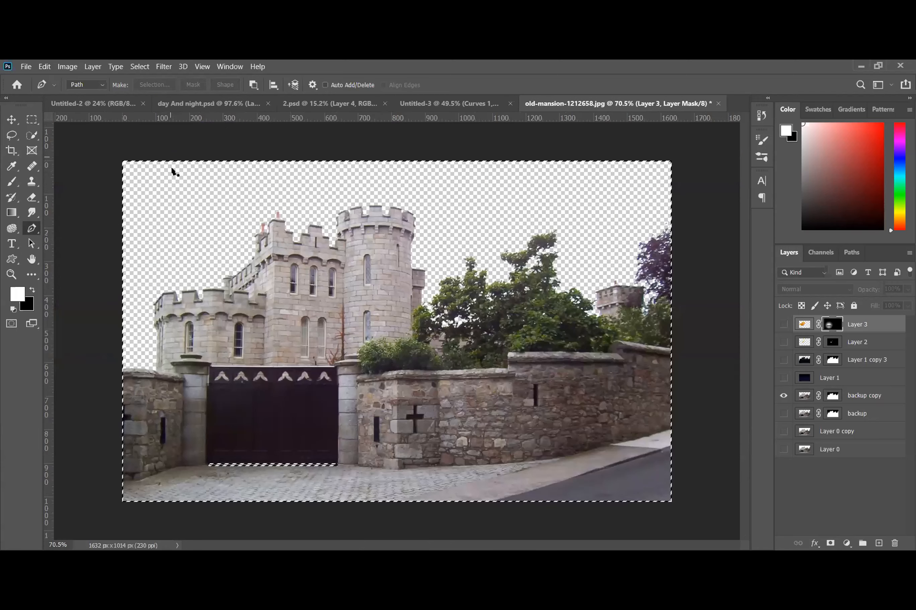
{"action": "left_click", "coordinate": [135, 67]}
{"action": "left_click", "coordinate": [148, 113]}
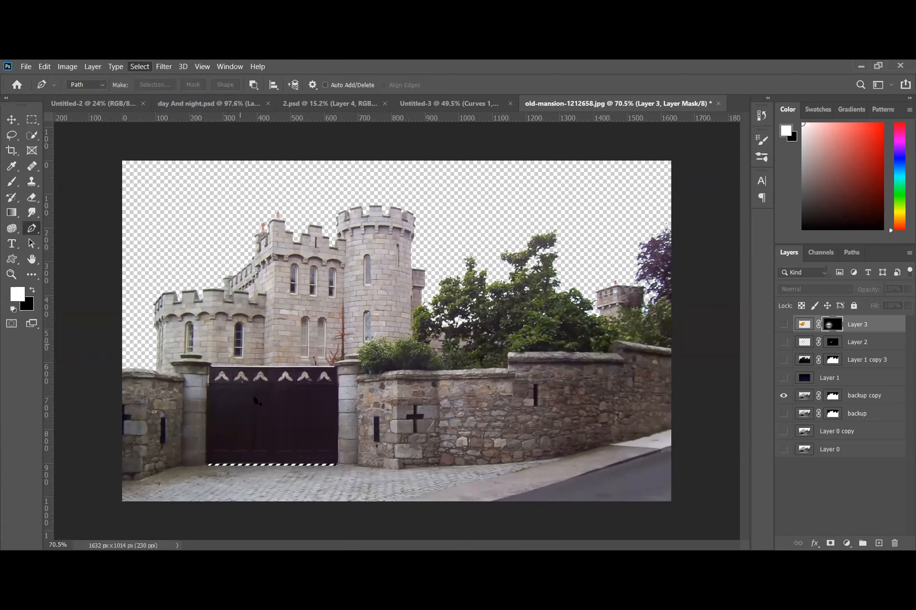
Copy the selected strip beneath the gate from the backup copy layer onto a new layer
{"action": "scroll", "coordinate": [252, 474], "scroll_direction": "up", "scroll_amount": 1}
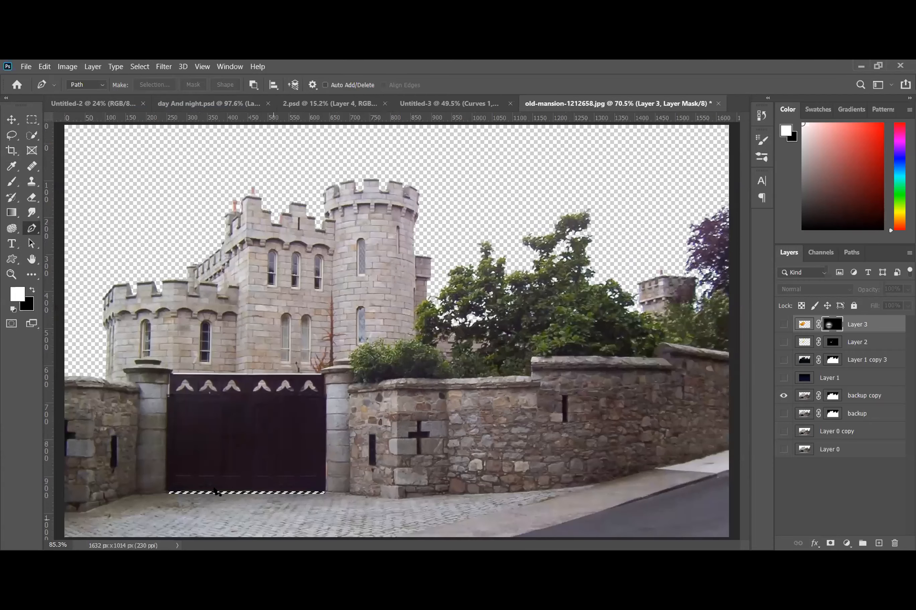
{"action": "scroll", "coordinate": [216, 492], "scroll_direction": "up", "scroll_amount": 6}
{"action": "scroll", "coordinate": [231, 468], "scroll_direction": "down", "scroll_amount": 3}
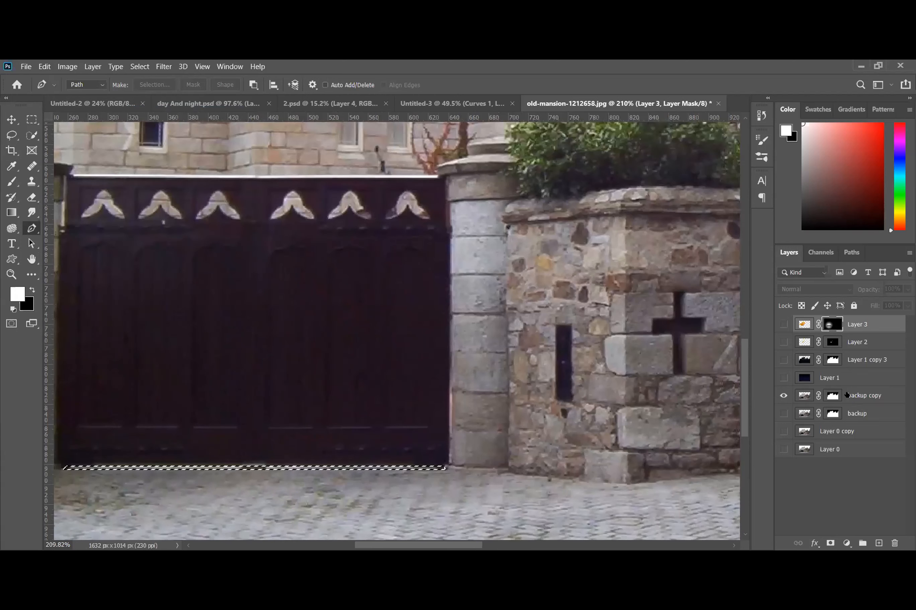
{"action": "left_click", "coordinate": [846, 394]}
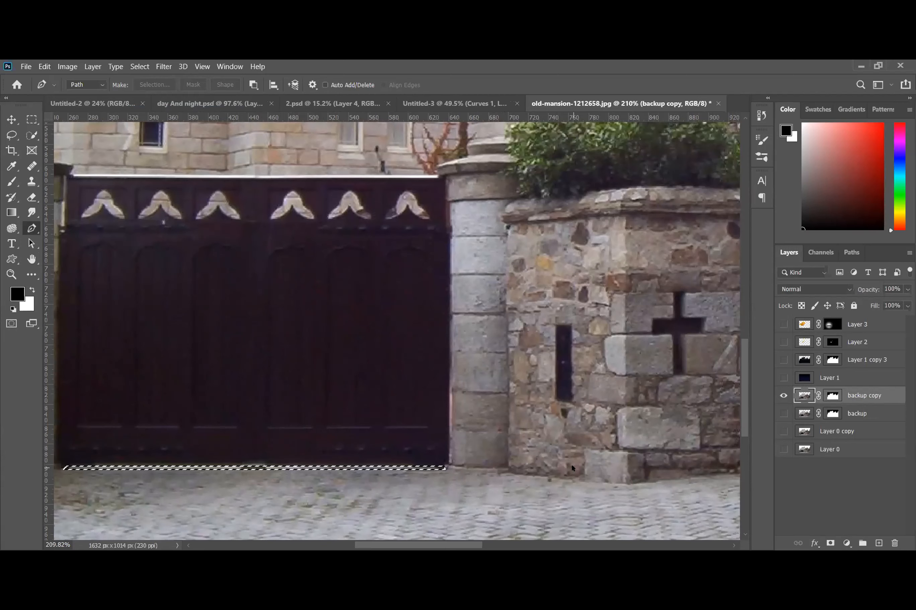
{"action": "key", "text": "ctrl+j"}
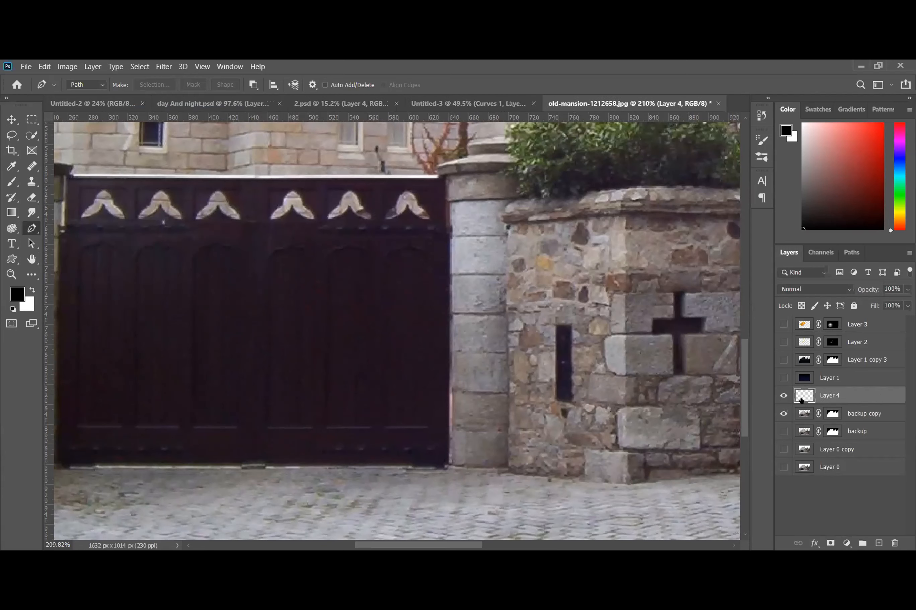
{"action": "key", "text": "ctrl+z"}
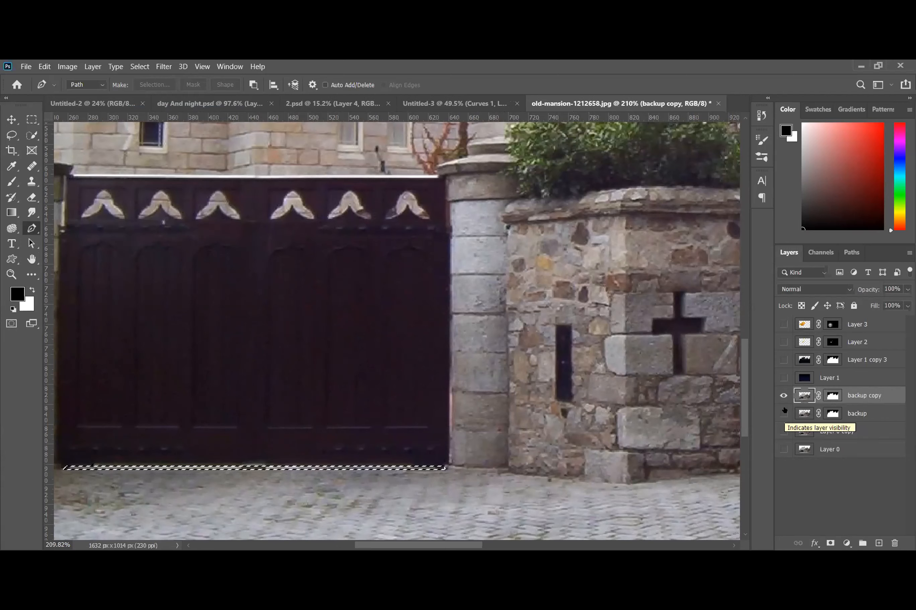
{"action": "key", "text": "ctrl+j"}
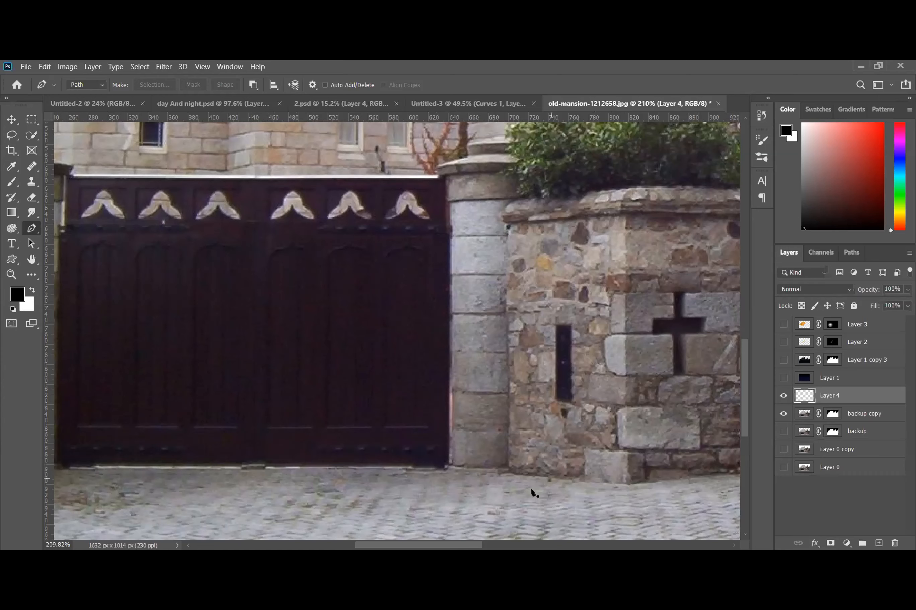
Show Layer 1, Layer 1 copy 3, Layer 2 and Layer 3, and move Layer 4 to the top of the layer stack
{"action": "left_click_drag", "start_coordinate": [459, 546], "coordinate": [431, 548]}
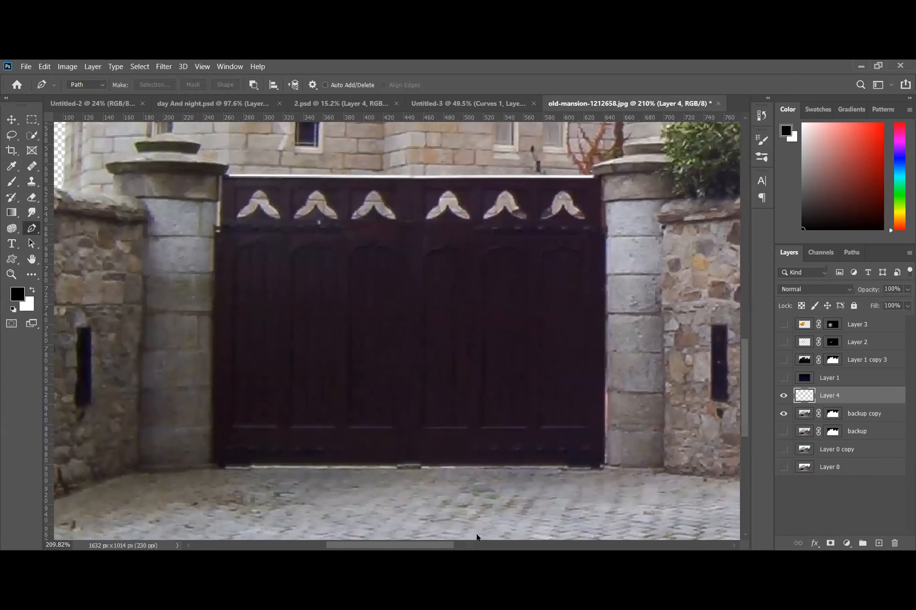
{"action": "left_click_drag", "start_coordinate": [783, 378], "coordinate": [783, 325]}
{"action": "left_click_drag", "start_coordinate": [832, 399], "coordinate": [834, 317]}
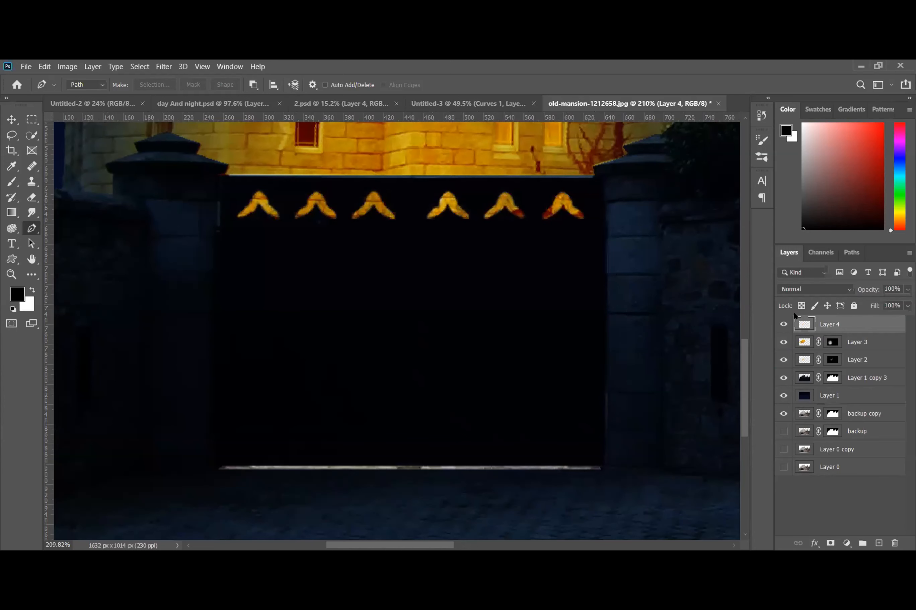
Warm Layer 4's midtones with Color Balance, shifting them strongly toward red and setting the yellow–blue level to -100
{"action": "key", "text": "ctrl+b"}
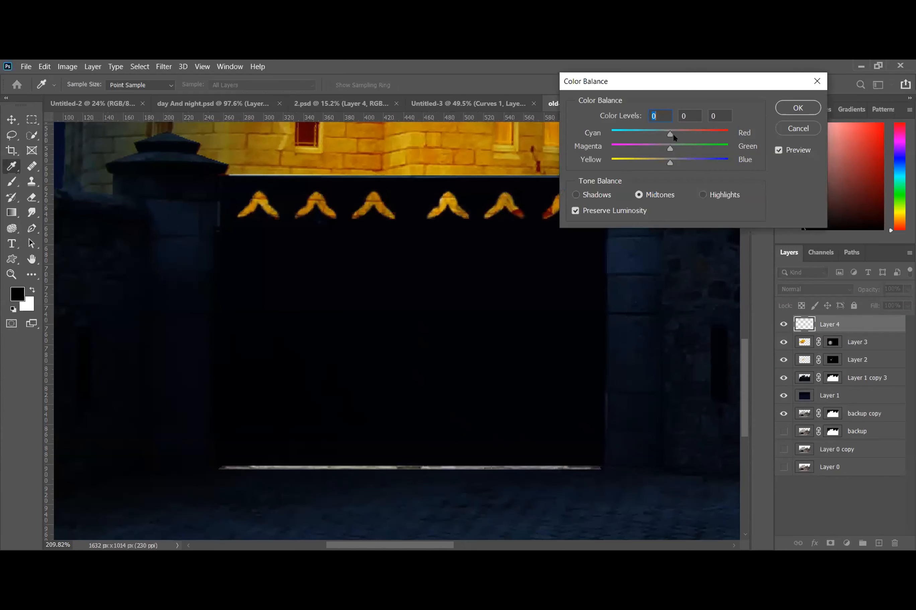
{"action": "left_click_drag", "start_coordinate": [670, 134], "coordinate": [708, 134]}
{"action": "left_click_drag", "start_coordinate": [645, 163], "coordinate": [600, 163]}
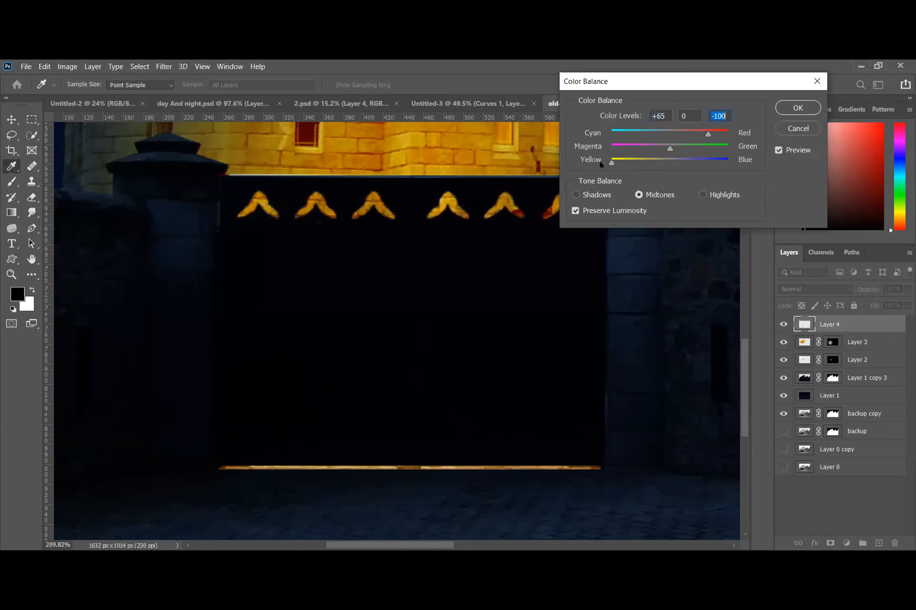
{"action": "left_click_drag", "start_coordinate": [709, 134], "coordinate": [705, 134]}
Shift the shadows and highlights of Layer 4 toward red and yellow and apply the Color Balance adjustment
{"action": "left_click", "coordinate": [579, 195]}
{"action": "left_click_drag", "start_coordinate": [669, 135], "coordinate": [611, 164]}
{"action": "left_click", "coordinate": [700, 196]}
{"action": "left_click_drag", "start_coordinate": [666, 165], "coordinate": [680, 134]}
{"action": "left_click", "coordinate": [790, 110]}
{"action": "key", "text": "p"}
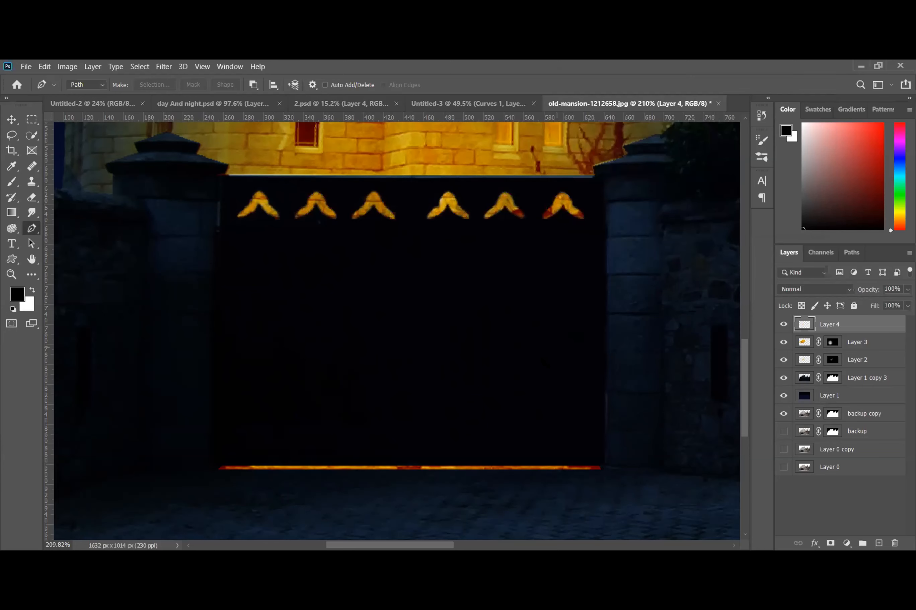
Hide Layer 4, Layer 3, Layer 2 and Layer 1 copy 3, and group them together with Layer 1
{"action": "scroll", "coordinate": [647, 385], "scroll_direction": "down", "scroll_amount": 6}
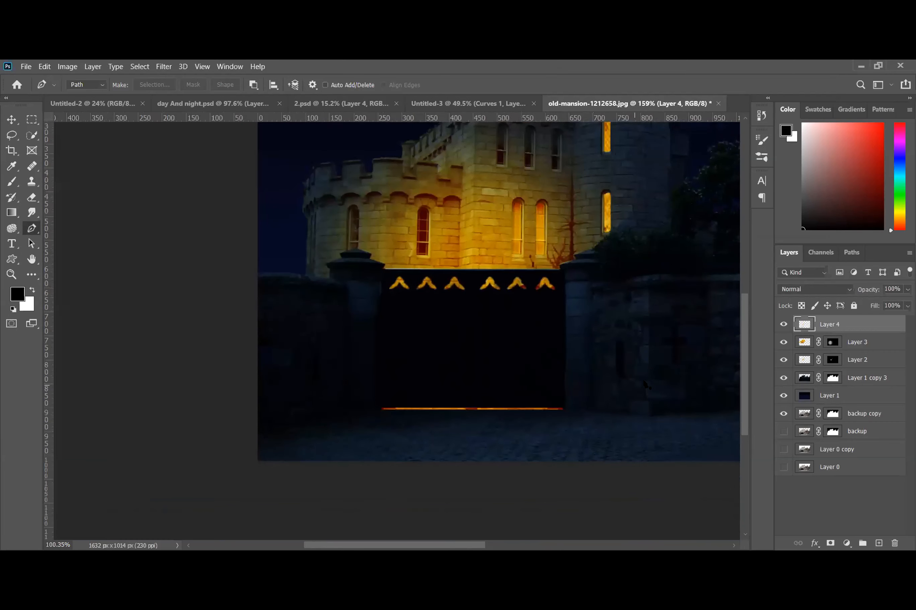
{"action": "scroll", "coordinate": [563, 437], "scroll_direction": "up", "scroll_amount": 4}
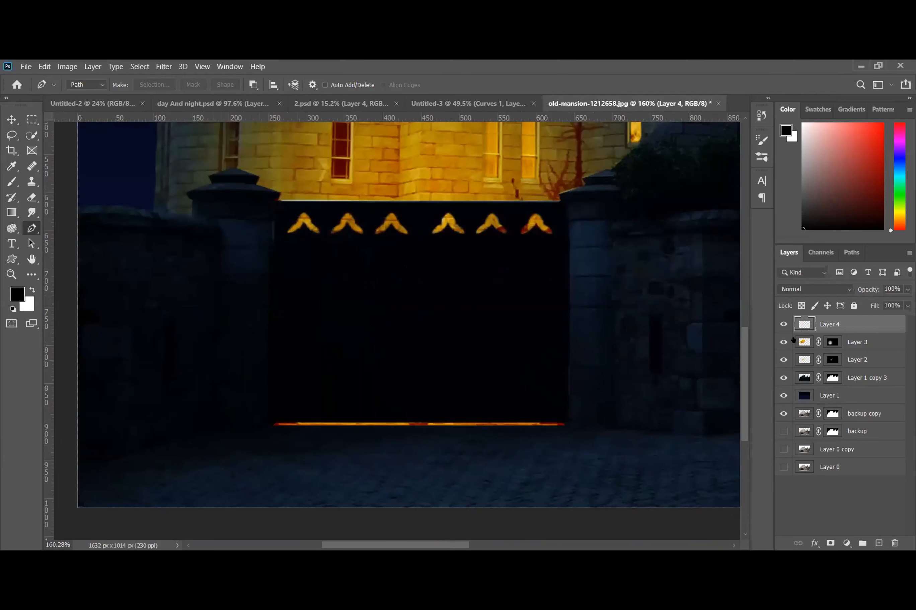
{"action": "left_click", "coordinate": [861, 415]}
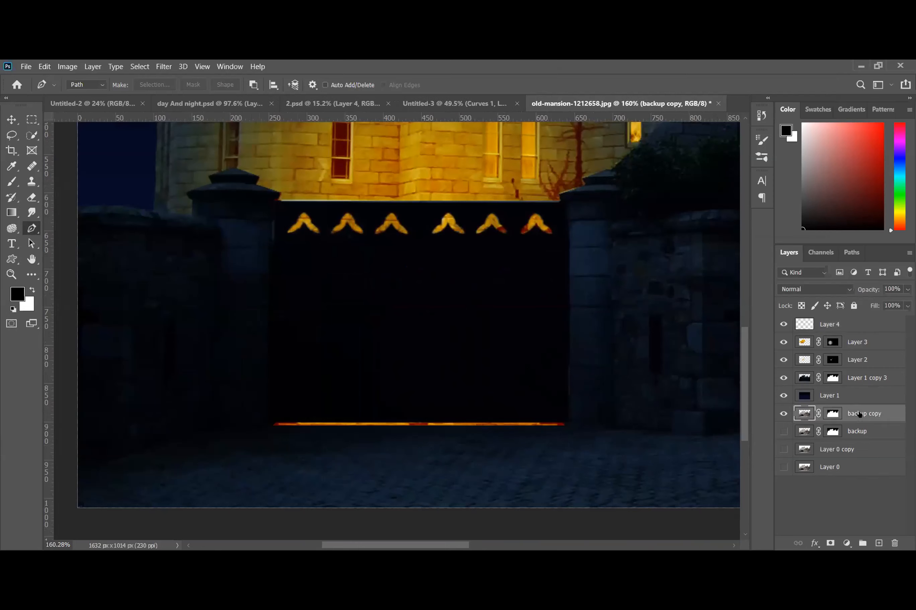
{"action": "left_click_drag", "start_coordinate": [783, 324], "coordinate": [781, 378]}
{"action": "left_click", "coordinate": [783, 395]}
{"action": "left_click", "coordinate": [855, 378]}
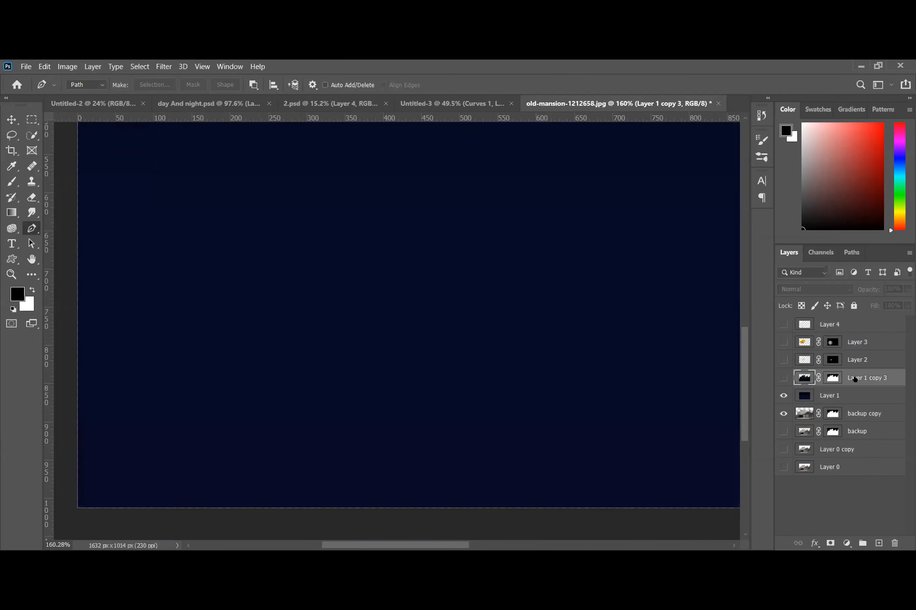
{"action": "left_click", "coordinate": [851, 395]}
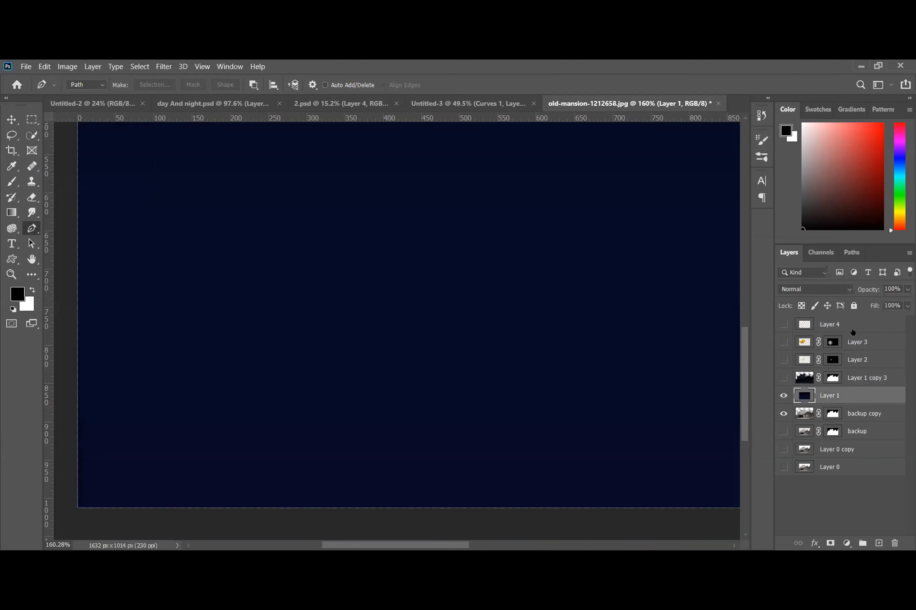
{"action": "left_click", "coordinate": [860, 321], "text": "shift"}
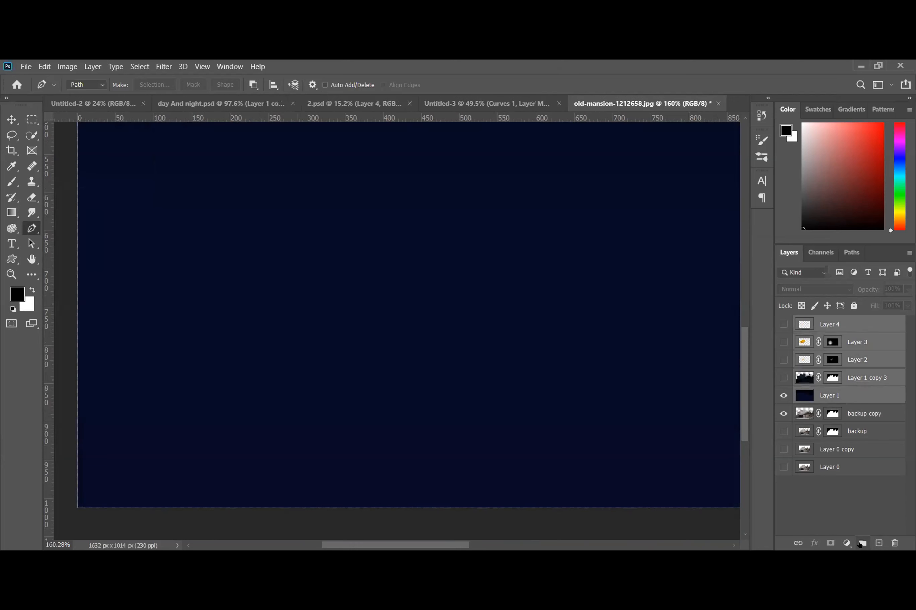
{"action": "left_click", "coordinate": [863, 544]}
{"action": "left_click", "coordinate": [780, 323]}
{"action": "left_click", "coordinate": [782, 323]}
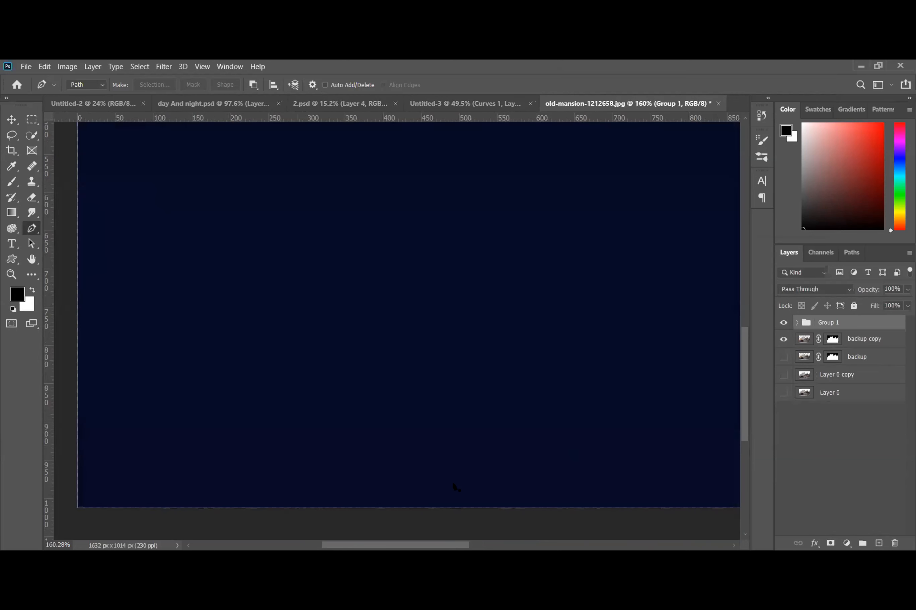
Show Layer 1 copy 3, Layer 2, Layer 3 and Layer 4 inside Group 1, and hide the whole collapsed group
{"action": "scroll", "coordinate": [453, 485], "scroll_direction": "down", "scroll_amount": 5}
{"action": "scroll", "coordinate": [456, 469], "scroll_direction": "down", "scroll_amount": 3}
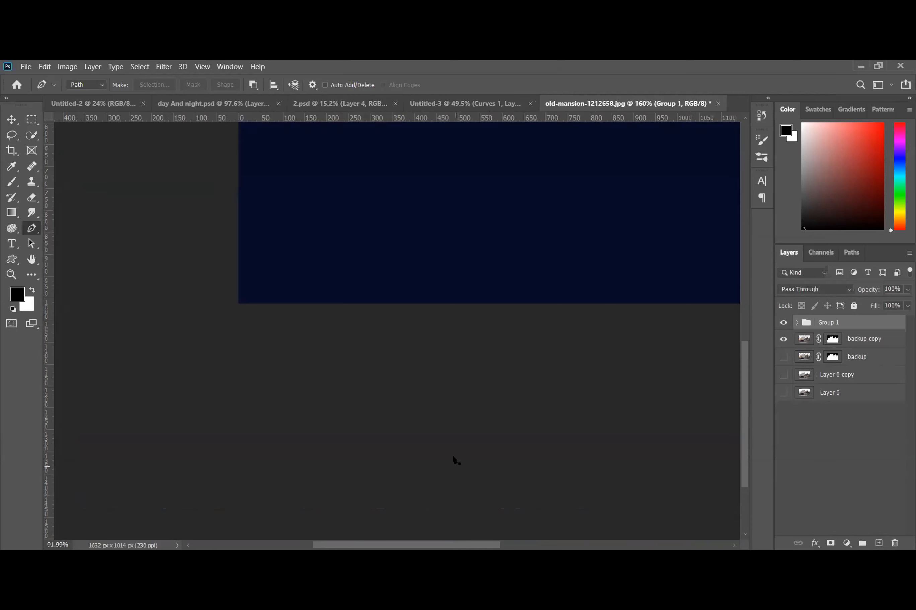
{"action": "scroll", "coordinate": [456, 461], "scroll_direction": "down", "scroll_amount": 2}
{"action": "left_click", "coordinate": [794, 323]}
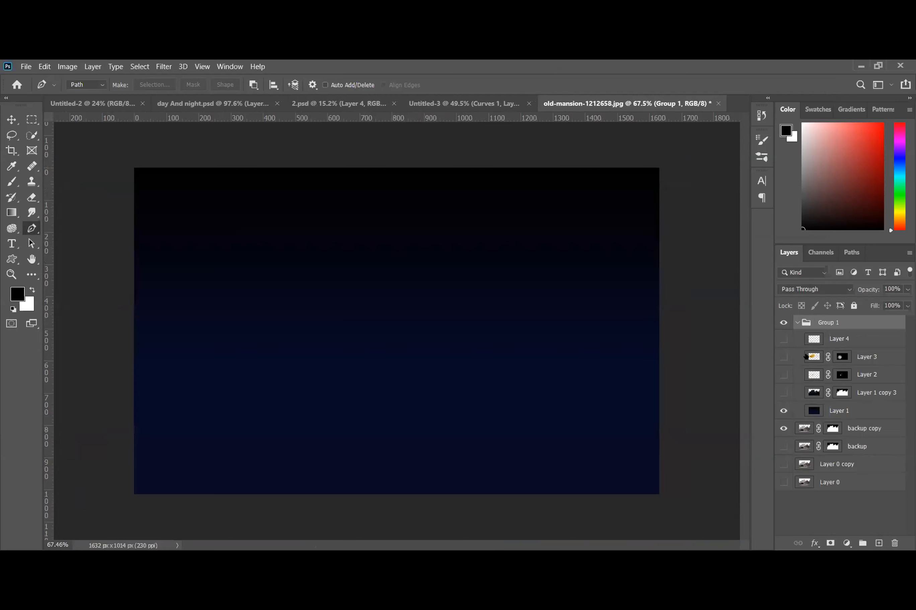
{"action": "left_click_drag", "start_coordinate": [783, 394], "coordinate": [784, 338]}
{"action": "left_click", "coordinate": [796, 322]}
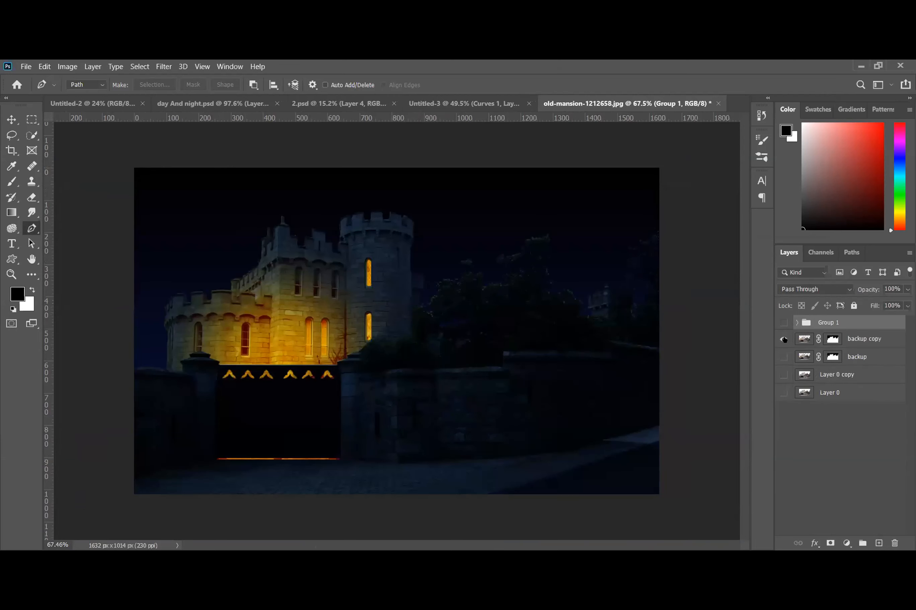
Draw a closed Pen path around the cobbled paving in front of the gate, running along the gate's base and past the canvas edge
{"action": "scroll", "coordinate": [269, 471], "scroll_direction": "up", "scroll_amount": 3}
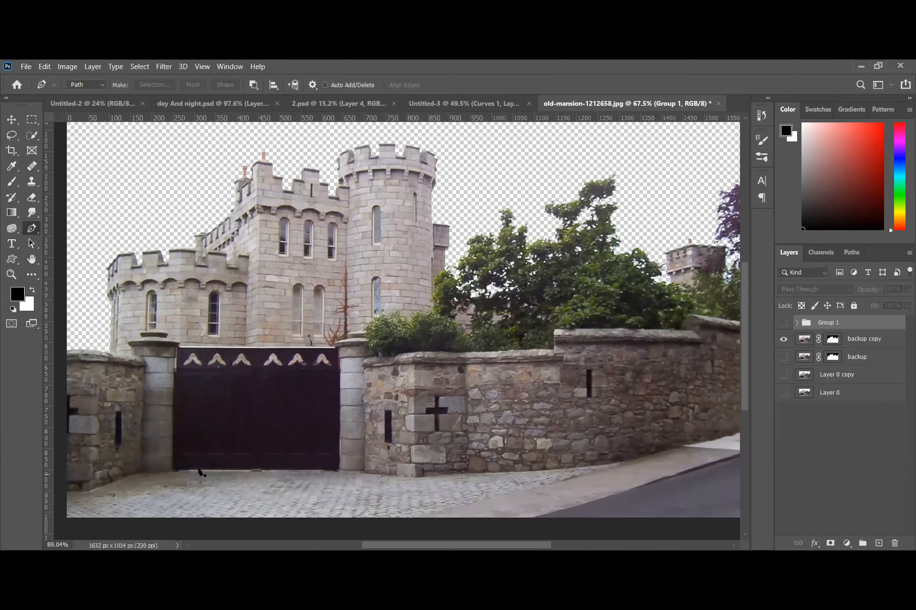
{"action": "scroll", "coordinate": [200, 472], "scroll_direction": "up", "scroll_amount": 8}
{"action": "left_click_drag", "start_coordinate": [360, 547], "coordinate": [317, 496]}
{"action": "scroll", "coordinate": [236, 447], "scroll_direction": "down", "scroll_amount": 5}
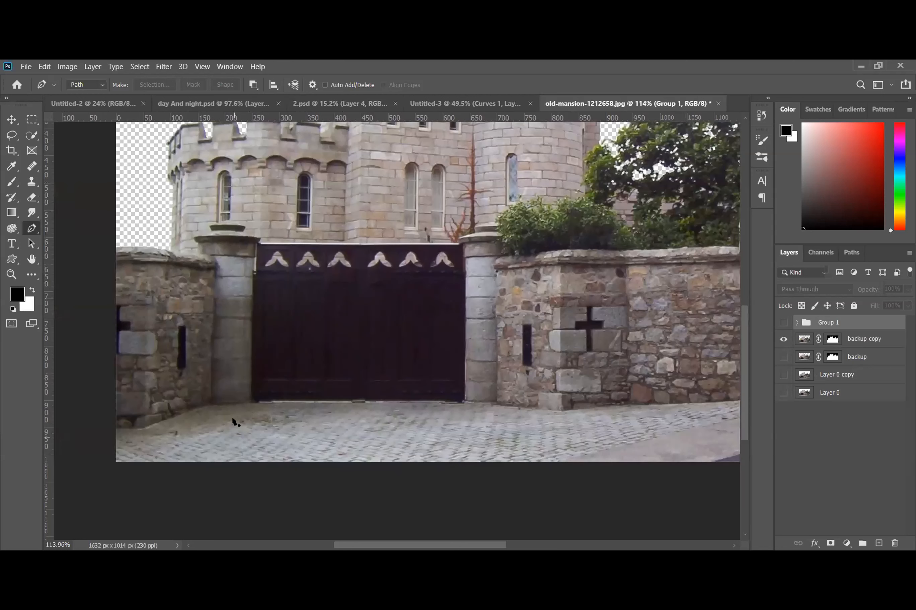
{"action": "left_click", "coordinate": [253, 401]}
{"action": "left_click", "coordinate": [212, 405]}
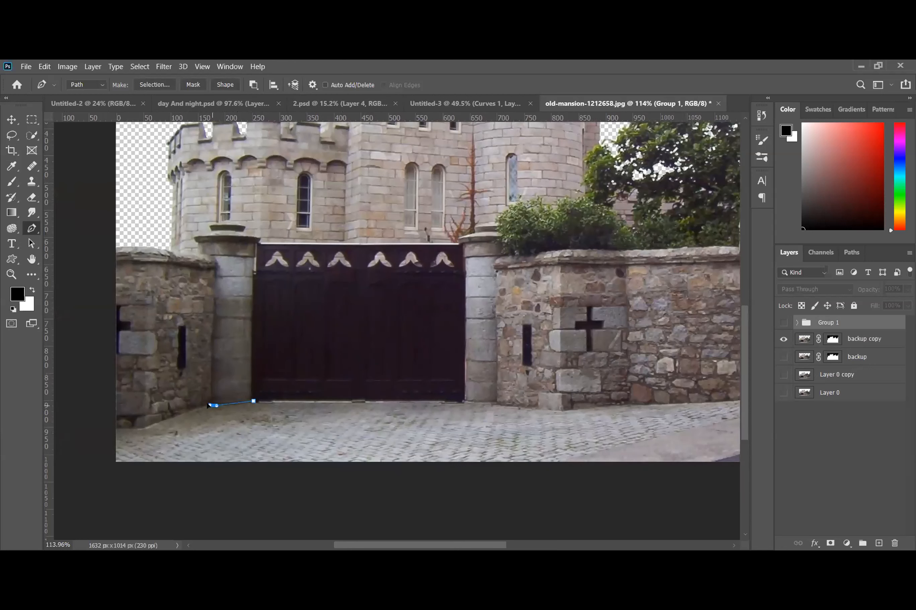
{"action": "key", "text": "ctrl+z"}
{"action": "left_click_drag", "start_coordinate": [160, 430], "coordinate": [142, 444]}
{"action": "left_click_drag", "start_coordinate": [226, 490], "coordinate": [243, 490]}
{"action": "left_click_drag", "start_coordinate": [580, 487], "coordinate": [586, 480]}
{"action": "left_click_drag", "start_coordinate": [569, 440], "coordinate": [542, 424]}
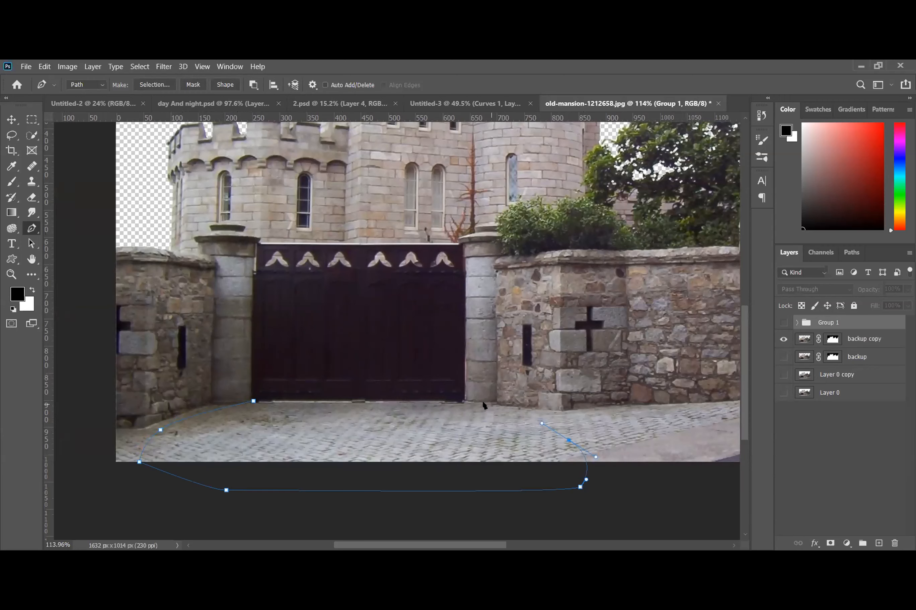
{"action": "left_click", "coordinate": [462, 400]}
{"action": "scroll", "coordinate": [420, 427], "scroll_direction": "up", "scroll_amount": 5}
{"action": "left_click", "coordinate": [110, 381]}
{"action": "scroll", "coordinate": [377, 448], "scroll_direction": "down", "scroll_amount": 3}
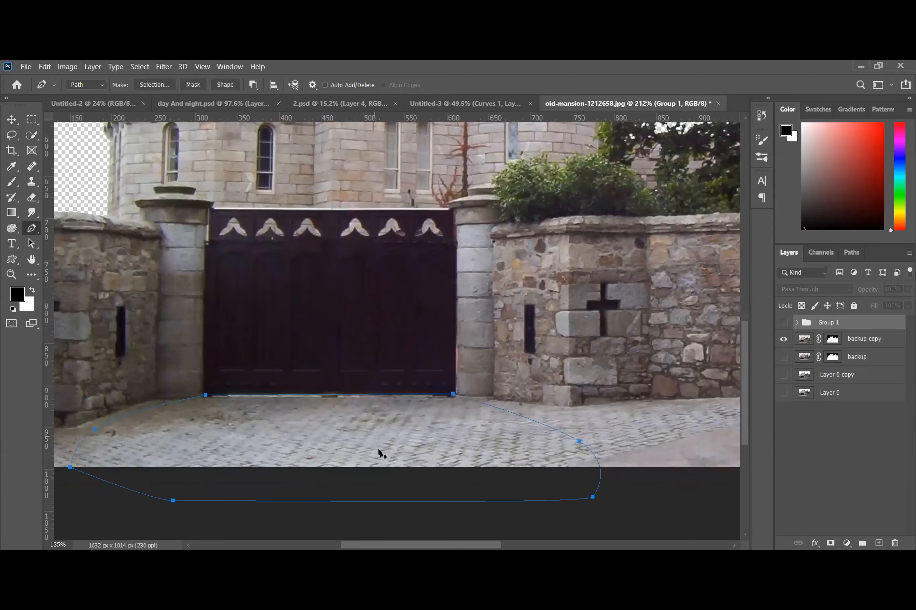
{"action": "scroll", "coordinate": [379, 454], "scroll_direction": "down", "scroll_amount": 2}
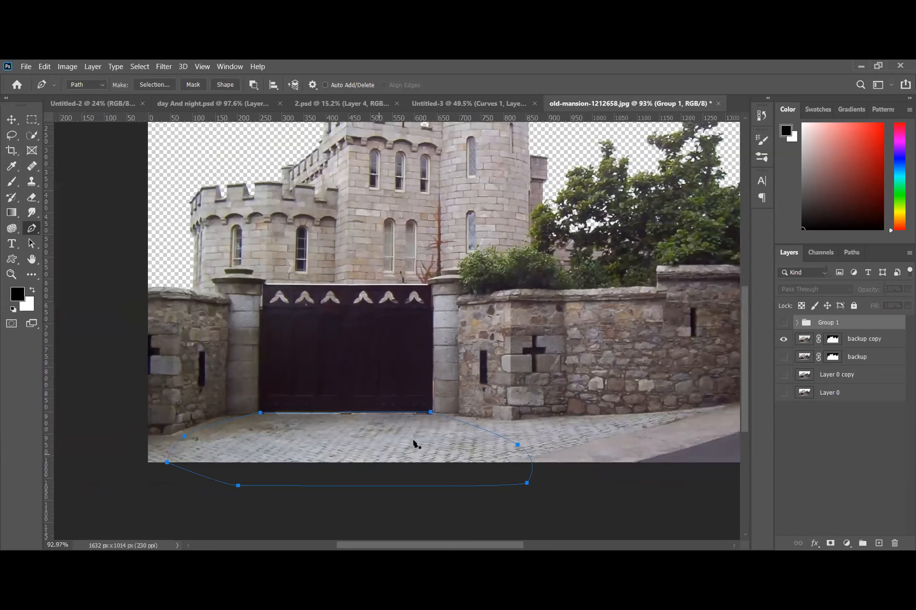
Convert the paving path into a new selection with a 0-pixel feather radius and invert it so only the paving is selected
{"action": "right_click", "coordinate": [357, 434]}
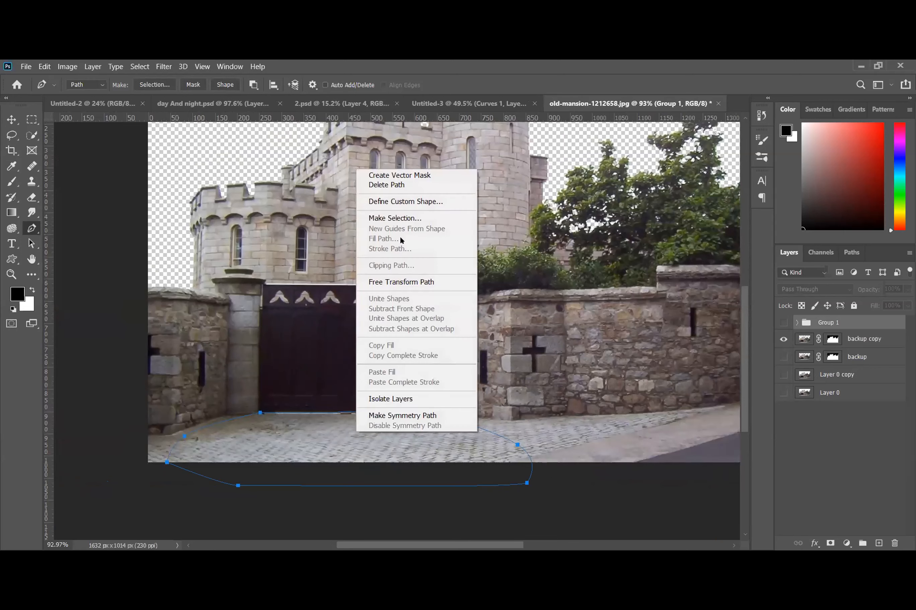
{"action": "left_click", "coordinate": [402, 223]}
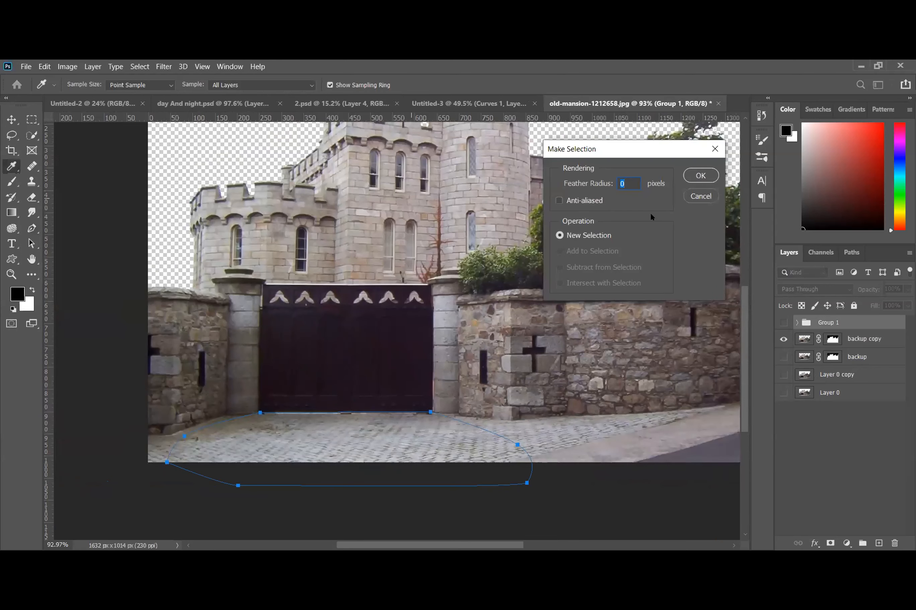
{"action": "left_click", "coordinate": [701, 176]}
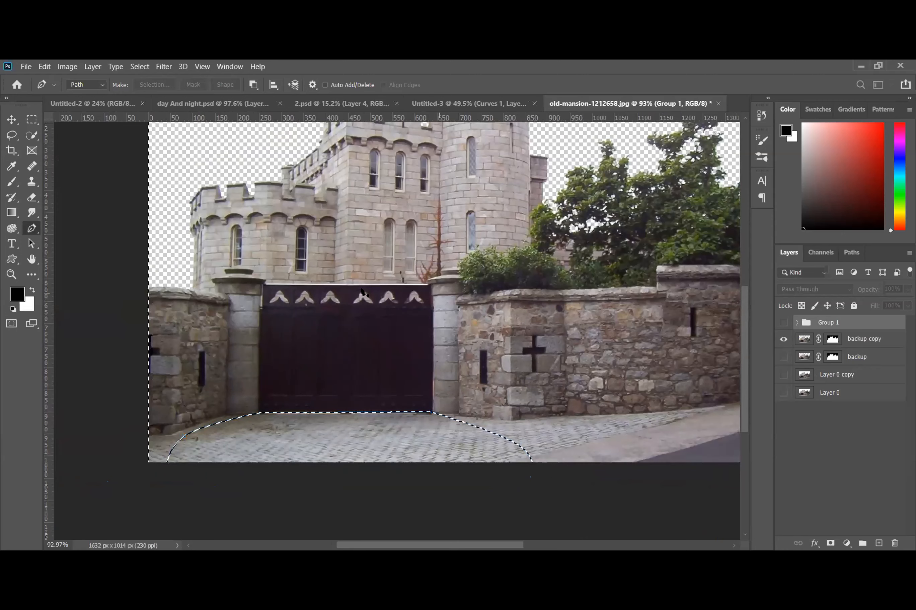
{"action": "left_click", "coordinate": [140, 67]}
{"action": "left_click", "coordinate": [163, 115]}
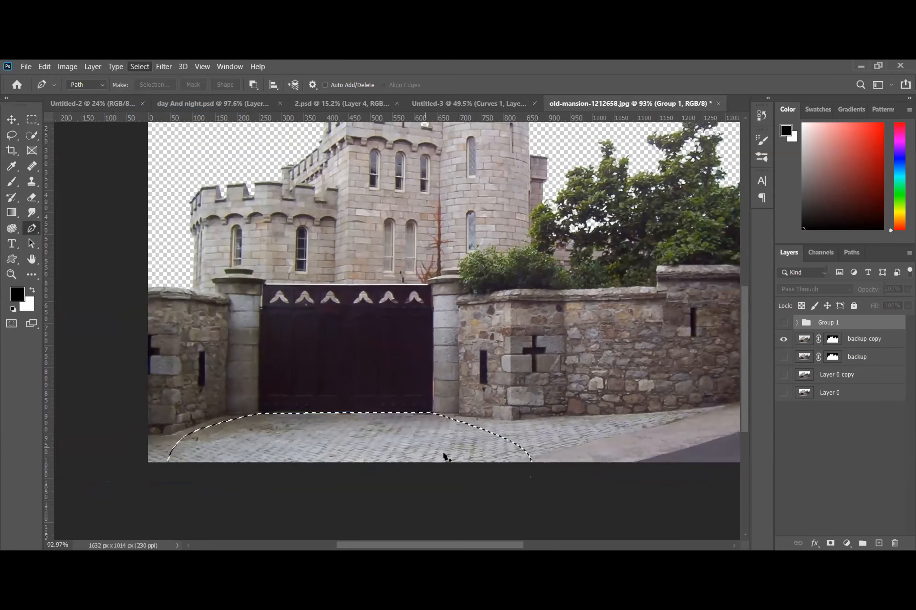
Copy the selected paving from the backup copy layer to a new layer above Group 1 and show the group
{"action": "scroll", "coordinate": [427, 445], "scroll_direction": "down", "scroll_amount": 2}
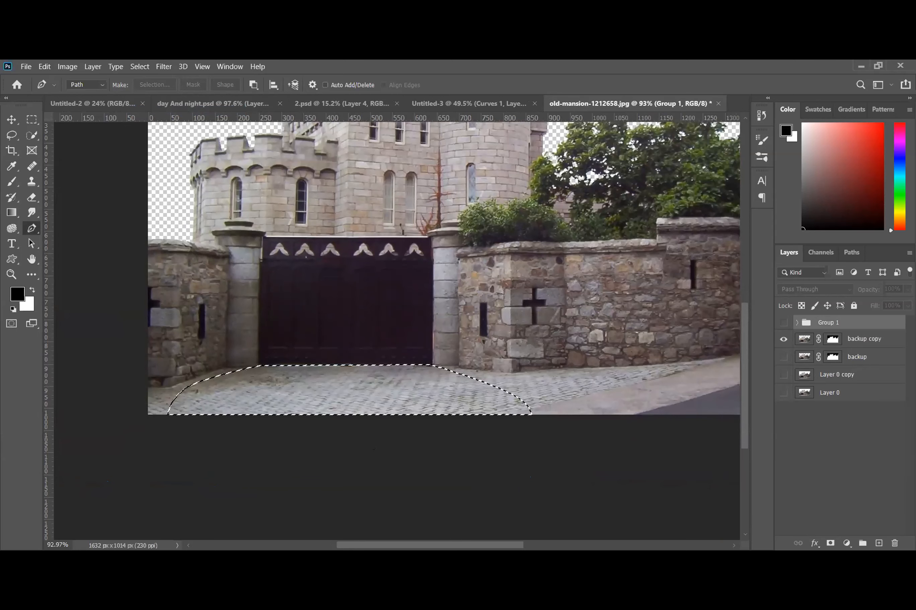
{"action": "left_click", "coordinate": [854, 341]}
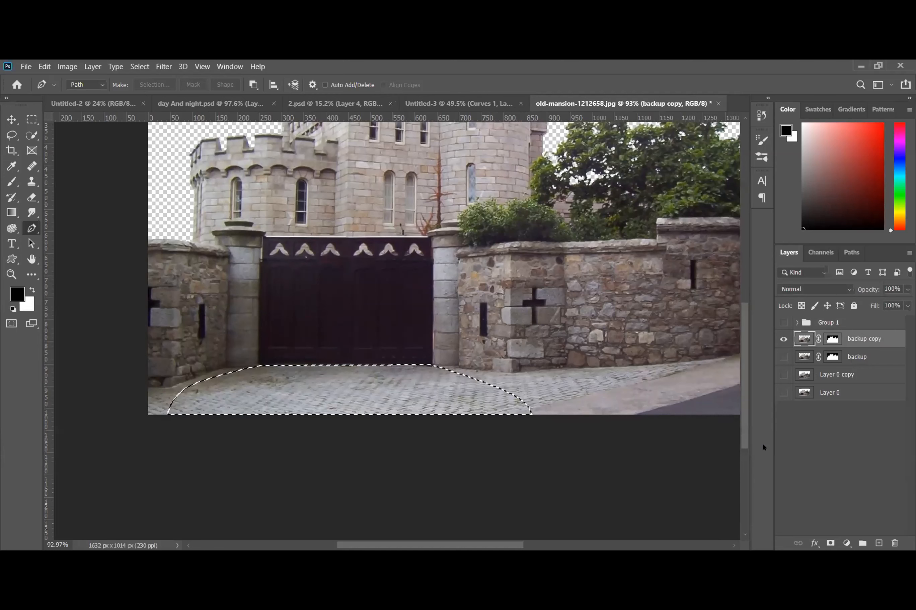
{"action": "key", "text": "ctrl+d"}
{"action": "key", "text": "ctrl+shift+alt+n"}
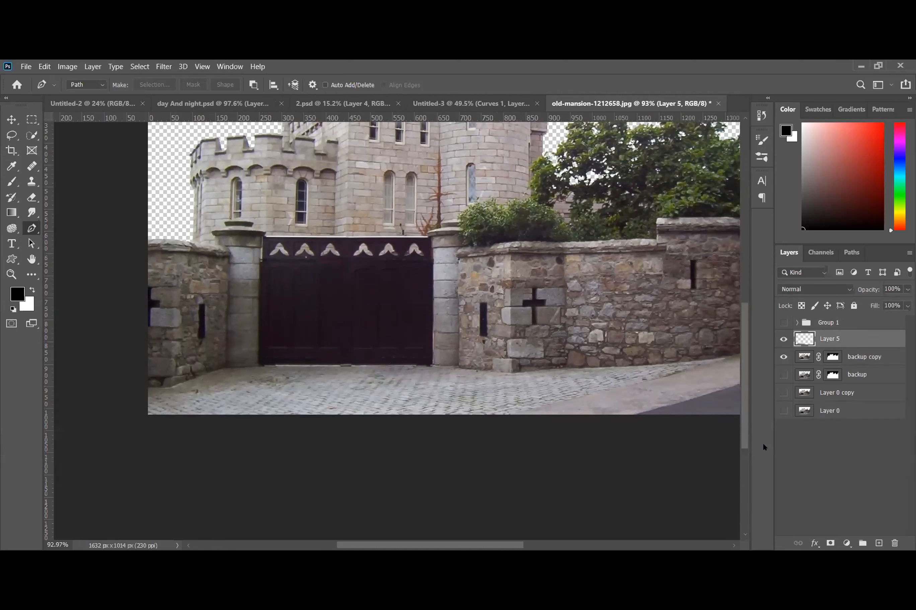
{"action": "left_click_drag", "start_coordinate": [853, 340], "coordinate": [852, 317]}
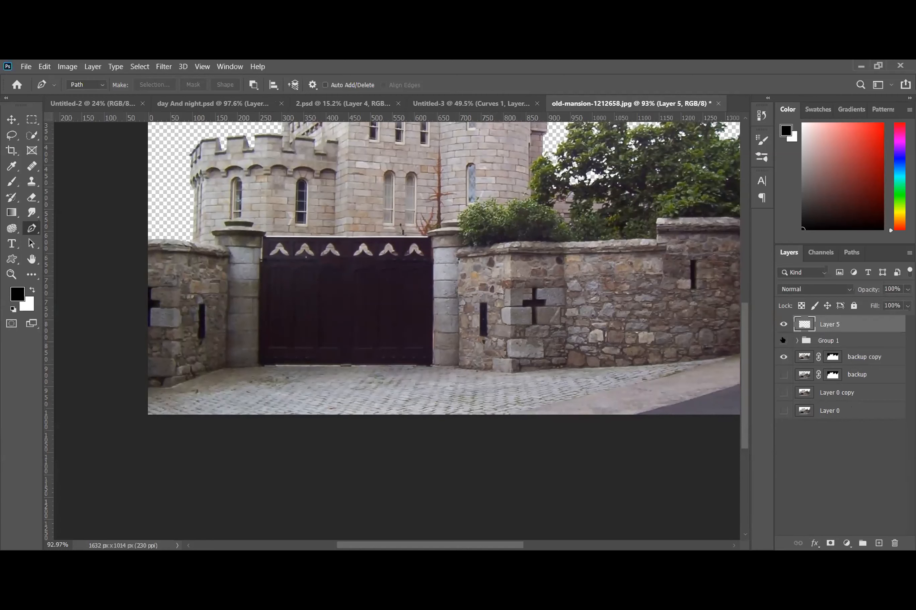
{"action": "left_click", "coordinate": [782, 341]}
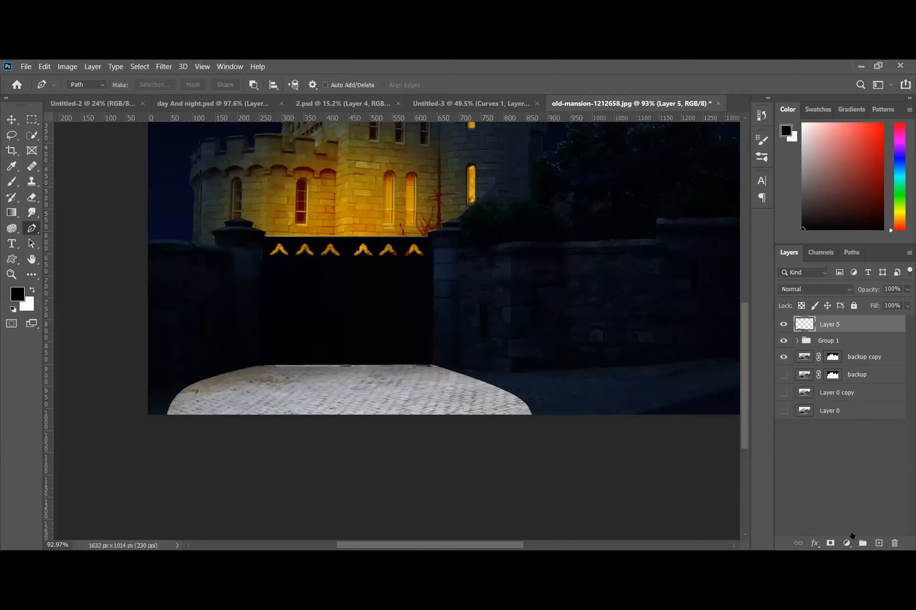
Add a white layer mask to Layer 5
{"action": "left_click", "coordinate": [830, 543]}
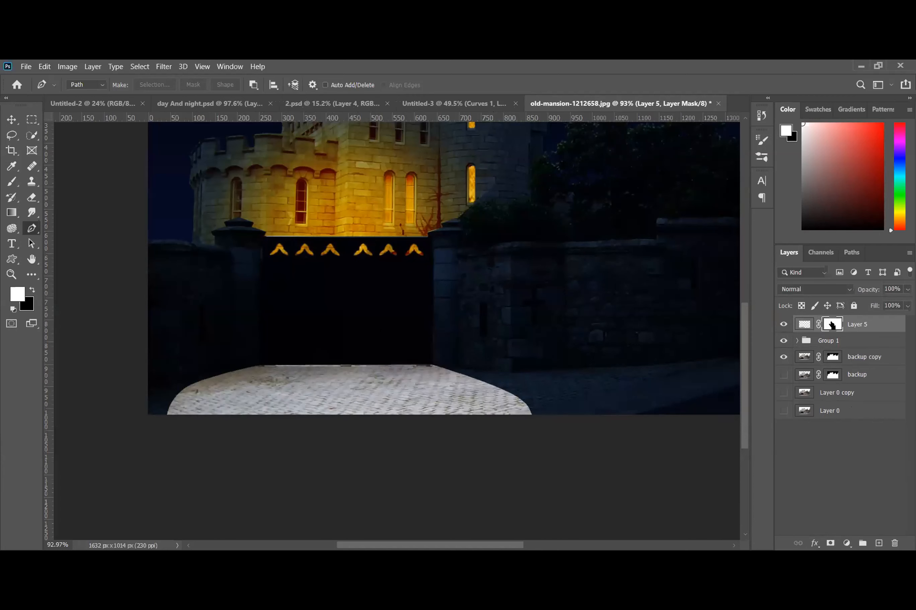
{"action": "key", "text": "ctrl+i"}
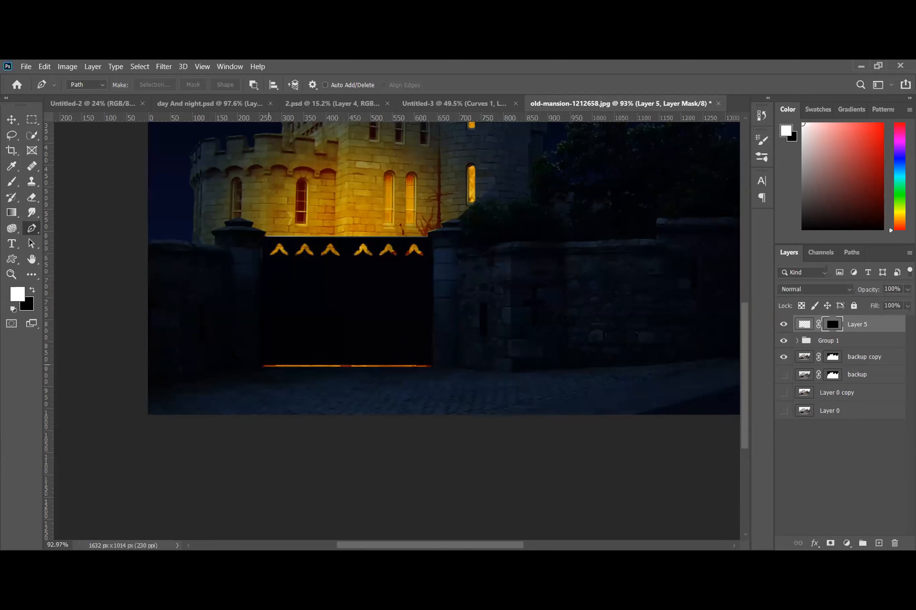
{"action": "key", "text": "ctrl+i"}
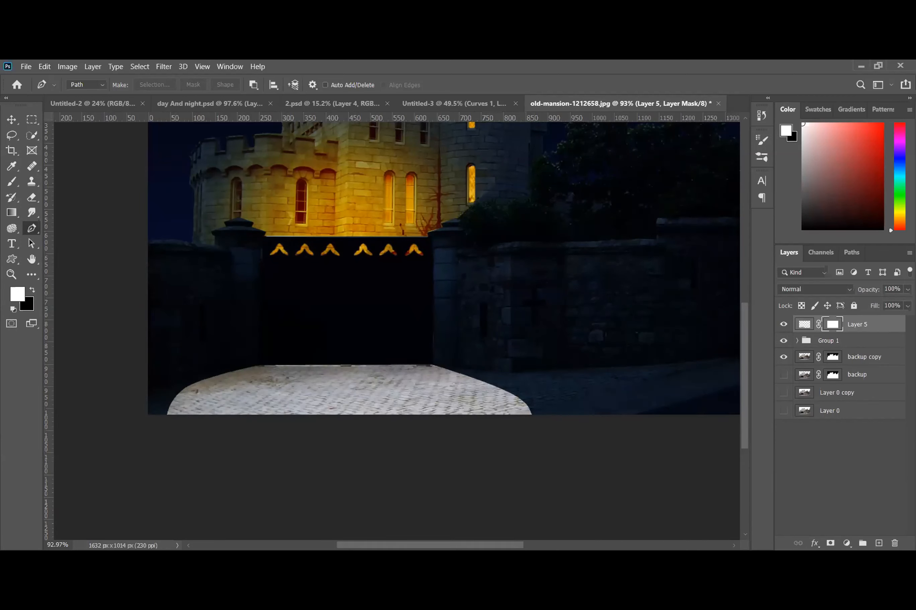
Open Color Balance for Layer 5's paving image and set the midtone levels to +51, 0 and -100
{"action": "left_click", "coordinate": [802, 324]}
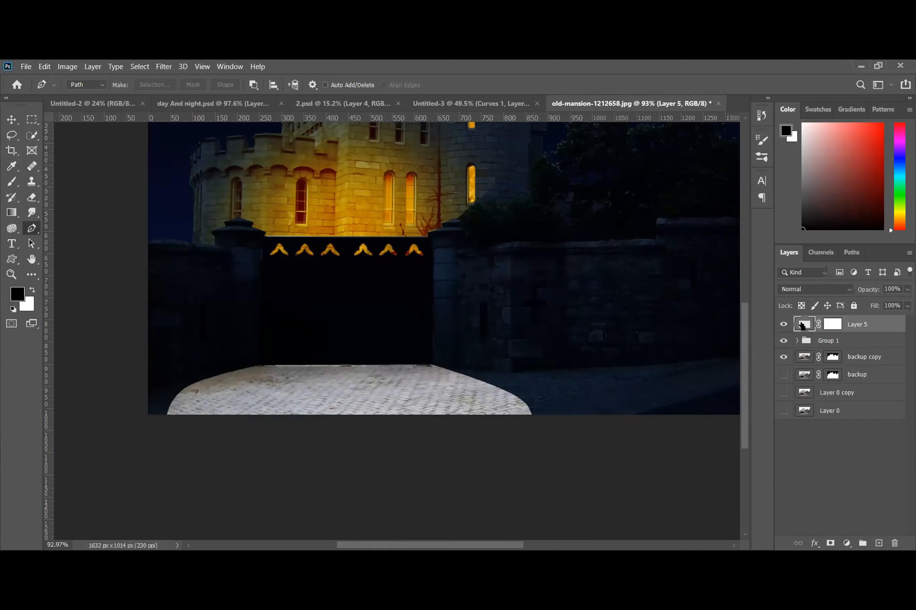
{"action": "key", "text": "ctrl+b"}
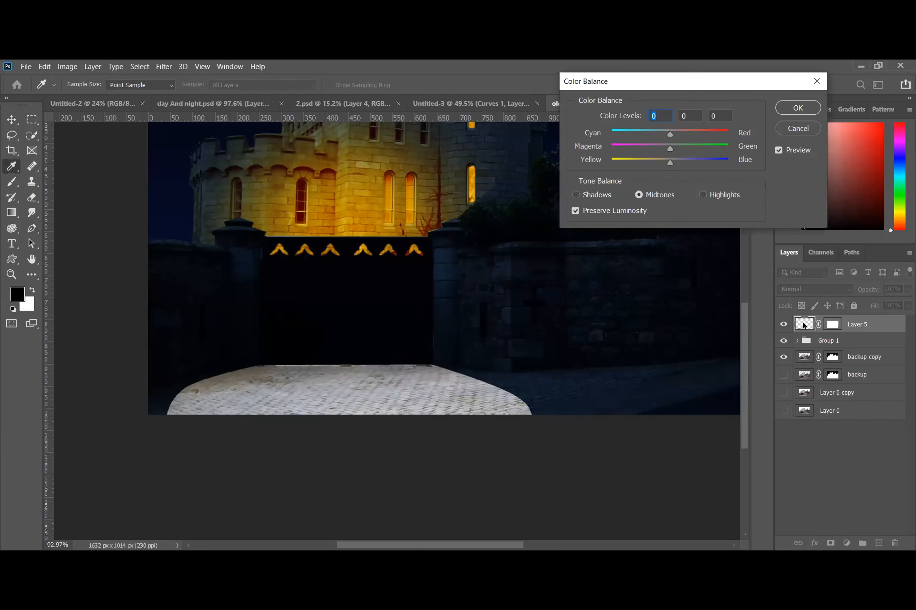
{"action": "left_click_drag", "start_coordinate": [670, 134], "coordinate": [611, 163]}
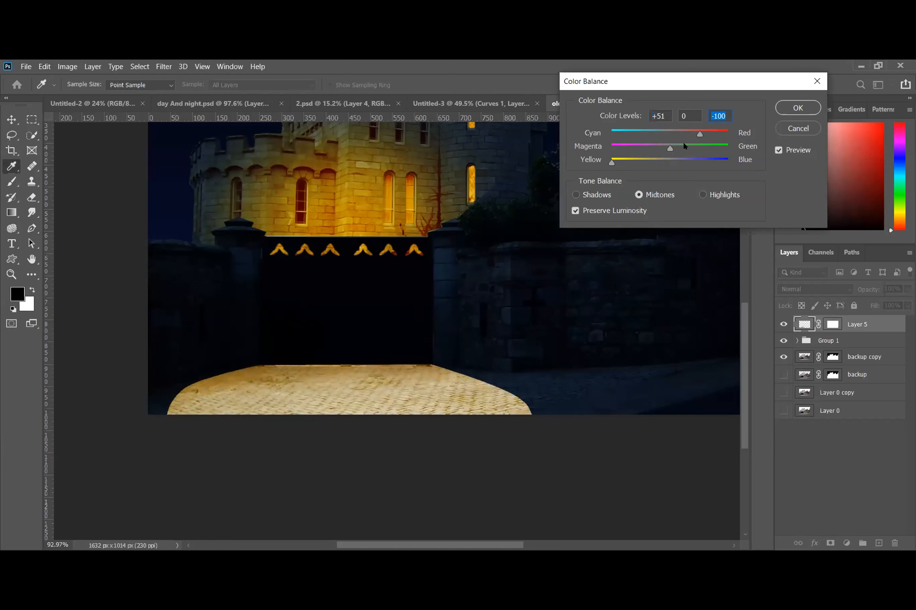
Shift the paving's shadows toward red and yellow, set the highlight levels to +18, 0 and -27, and apply Color Balance
{"action": "left_click", "coordinate": [576, 195]}
{"action": "left_click_drag", "start_coordinate": [669, 134], "coordinate": [659, 163]}
{"action": "left_click_drag", "start_coordinate": [605, 178], "coordinate": [579, 185]}
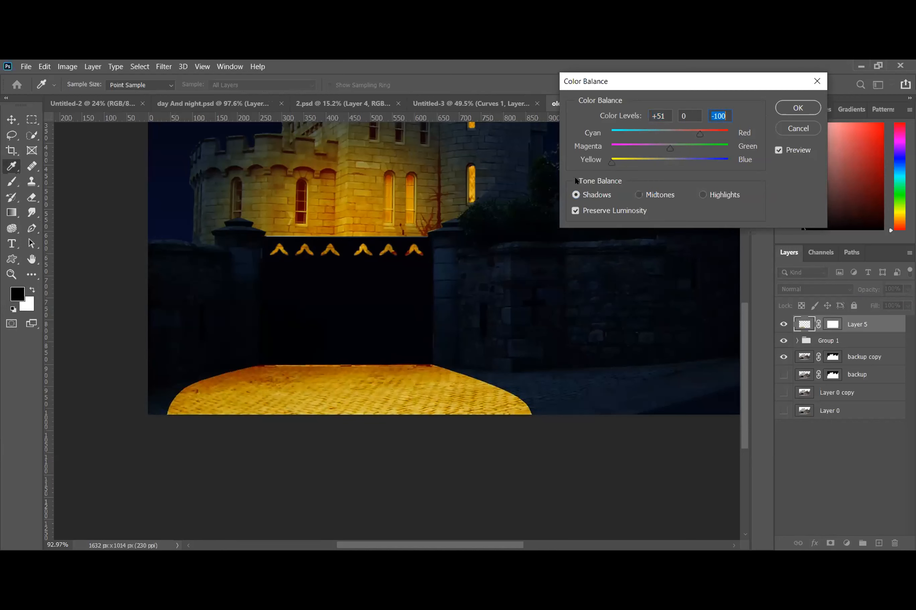
{"action": "left_click", "coordinate": [639, 195]}
{"action": "left_click", "coordinate": [702, 195]}
{"action": "left_click_drag", "start_coordinate": [665, 165], "coordinate": [680, 134]}
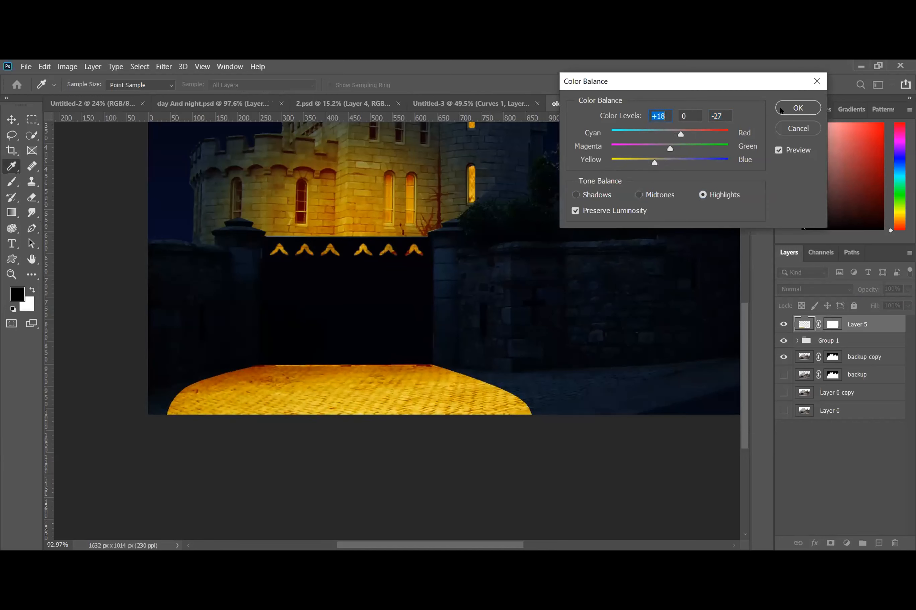
{"action": "left_click", "coordinate": [790, 108]}
Invert Layer 5's mask to black to hide the warm-toned paving
{"action": "left_click", "coordinate": [831, 325]}
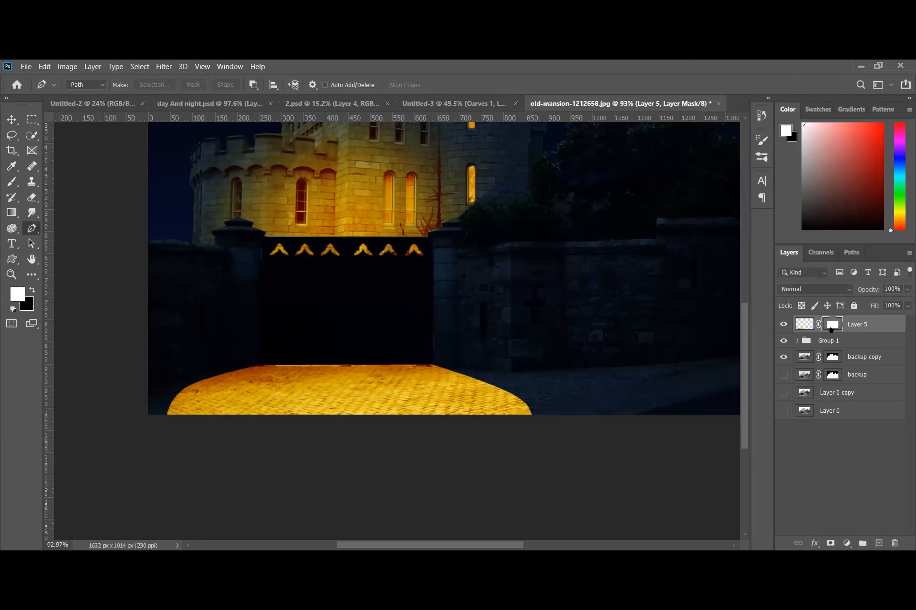
{"action": "key", "text": "ctrl+i"}
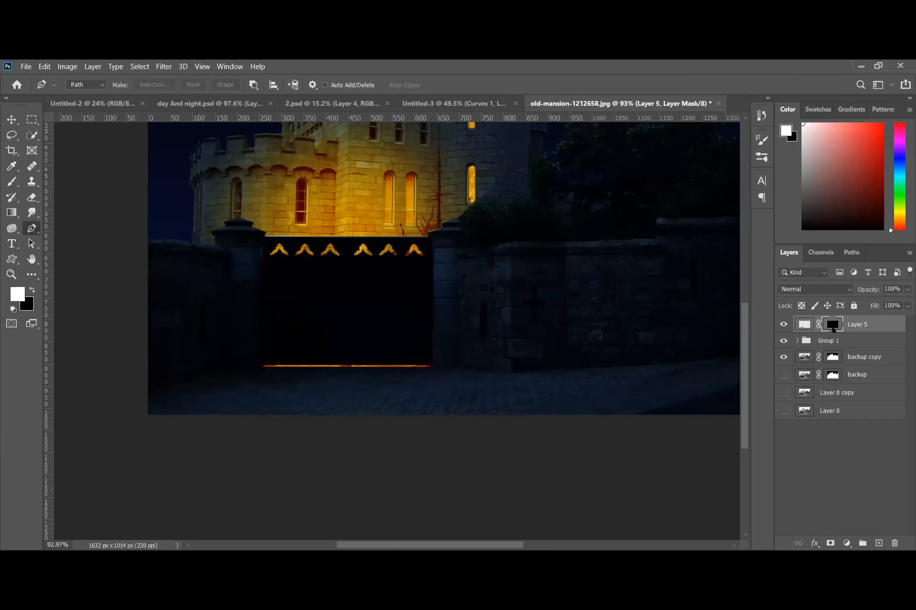
Choose the Brush tool with a 5000 px tip and a flow of 30%
{"action": "left_click", "coordinate": [11, 182]}
{"action": "left_click", "coordinate": [63, 181]}
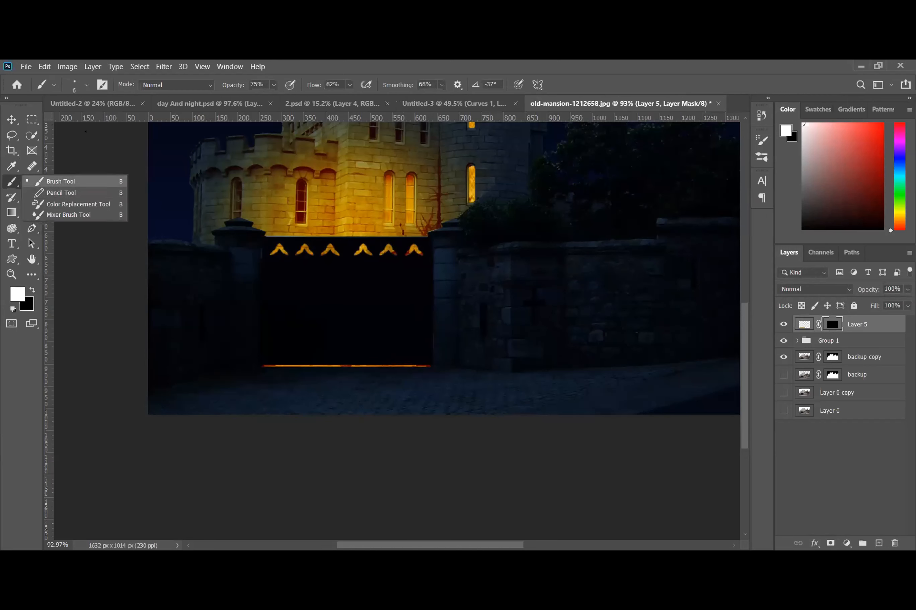
{"action": "left_click", "coordinate": [86, 85]}
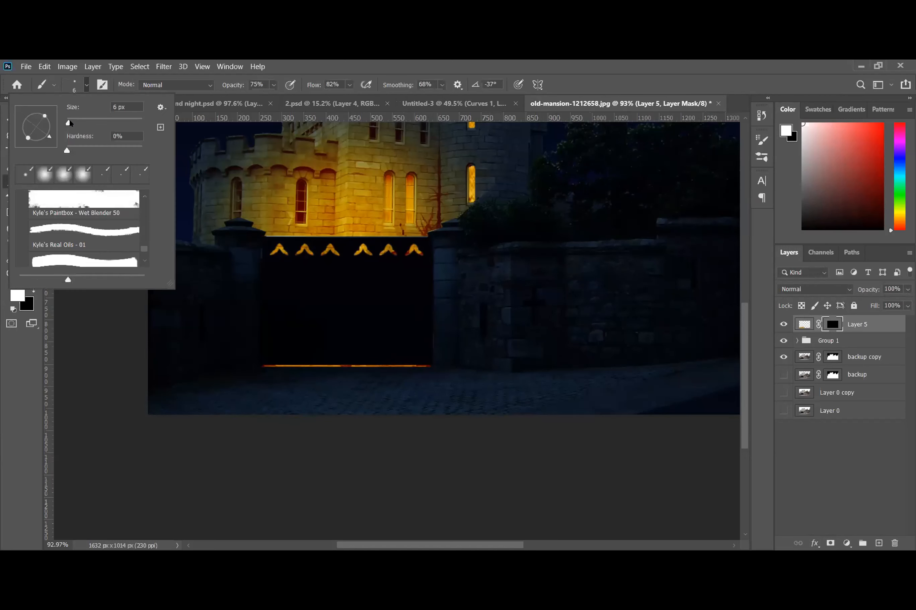
{"action": "left_click_drag", "start_coordinate": [69, 123], "coordinate": [142, 123]}
{"action": "left_click", "coordinate": [87, 81]}
{"action": "left_click_drag", "start_coordinate": [316, 87], "coordinate": [290, 88]}
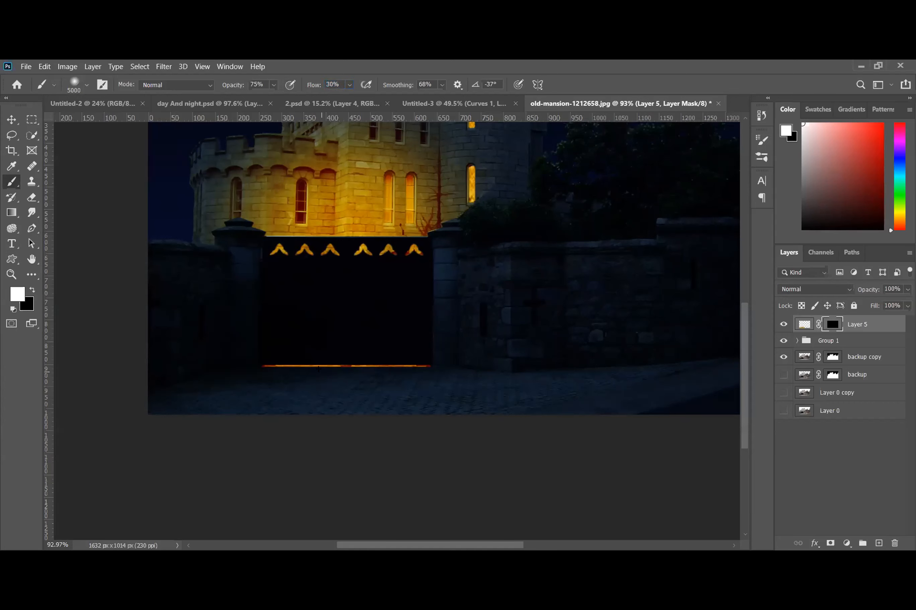
Reduce the brush to 250 px and paint white on Layer 5's mask to reveal warm light on the paving below the gate
{"action": "scroll", "coordinate": [321, 366], "scroll_direction": "down", "scroll_amount": 5}
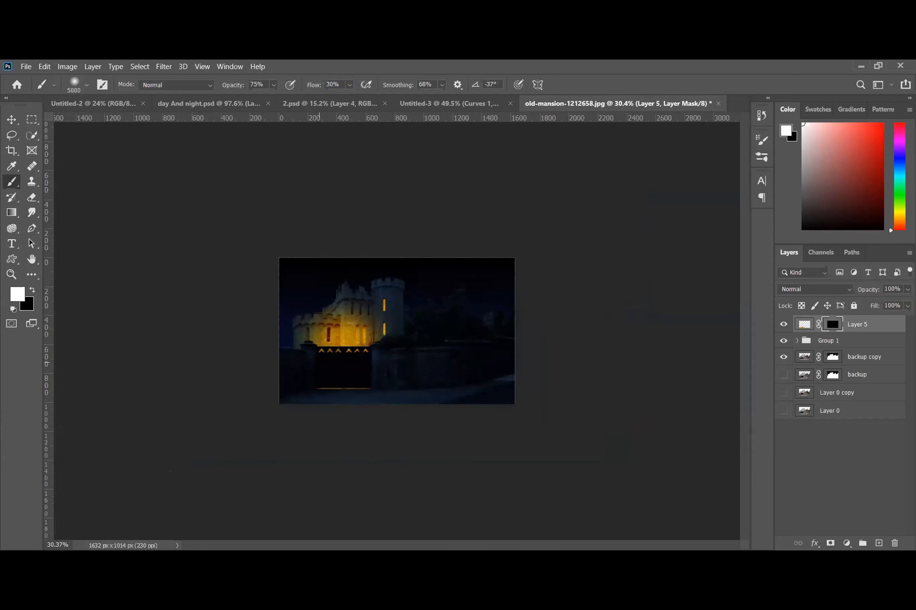
{"action": "key", "text": "bracketleft"}
{"action": "key", "text": "bracketleft"}
{"action": "key", "text": "bracketleft"}
{"action": "key", "text": "bracketleft"}
{"action": "key", "text": "bracketleft"}
{"action": "key", "text": "bracketleft"}
{"action": "key", "text": "bracketleft"}
{"action": "key", "text": "bracketleft"}
{"action": "key", "text": "bracketleft"}
{"action": "key", "text": "bracketleft"}
{"action": "key", "text": "bracketleft"}
{"action": "key", "text": "bracketleft"}
{"action": "key", "text": "bracketleft"}
{"action": "key", "text": "bracketleft"}
{"action": "key", "text": "bracketleft"}
{"action": "key", "text": "bracketleft"}
{"action": "key", "text": "bracketleft"}
{"action": "key", "text": "bracketleft"}
{"action": "key", "text": "bracketleft"}
{"action": "key", "text": "bracketleft"}
{"action": "key", "text": "bracketleft"}
{"action": "key", "text": "bracketleft"}
{"action": "key", "text": "bracketleft"}
{"action": "scroll", "coordinate": [379, 363], "scroll_direction": "up", "scroll_amount": 8}
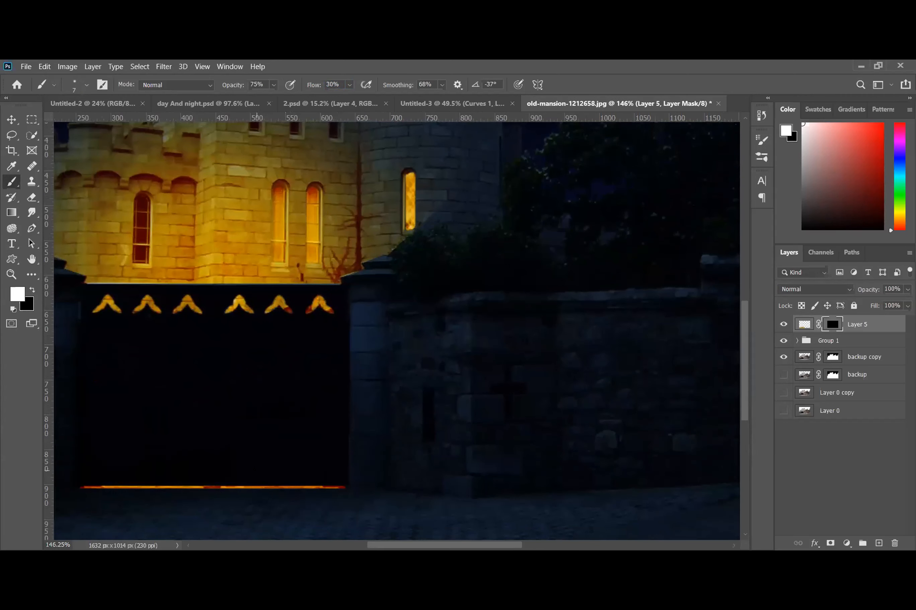
{"action": "scroll", "coordinate": [265, 381], "scroll_direction": "down", "scroll_amount": 2}
{"action": "key", "text": "bracketright"}
{"action": "key", "text": "bracketright"}
{"action": "key", "text": "bracketright"}
{"action": "key", "text": "bracketright"}
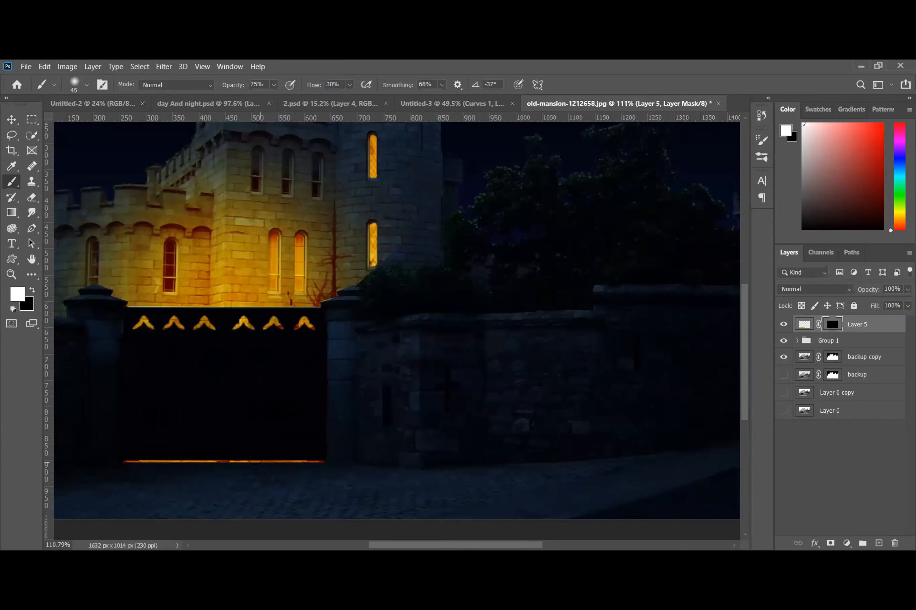
{"action": "key", "text": "bracketright"}
{"action": "key", "text": "bracketright"}
{"action": "key", "text": "bracketright"}
{"action": "key", "text": "bracketright"}
{"action": "scroll", "coordinate": [248, 461], "scroll_direction": "down", "scroll_amount": 3}
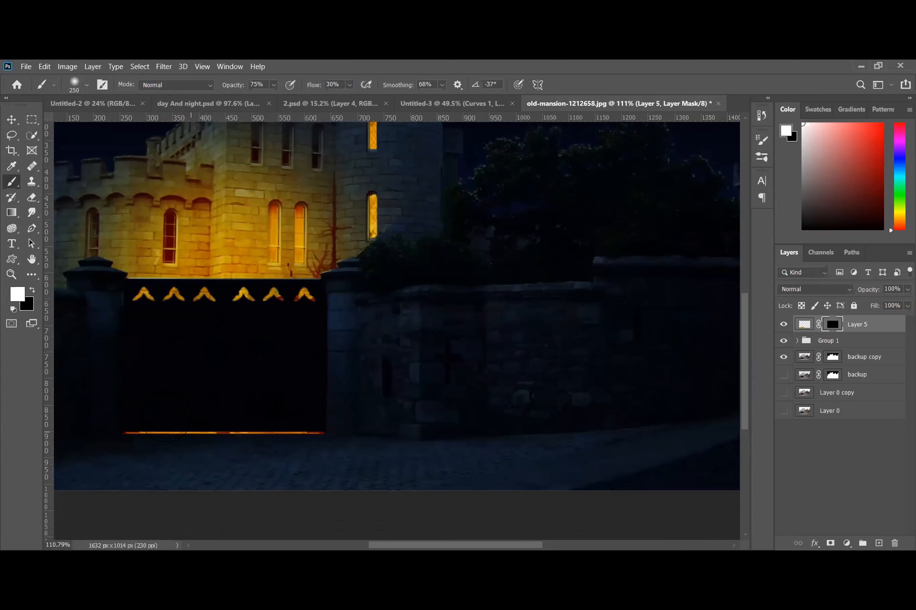
{"action": "left_click_drag", "start_coordinate": [136, 459], "coordinate": [304, 460]}
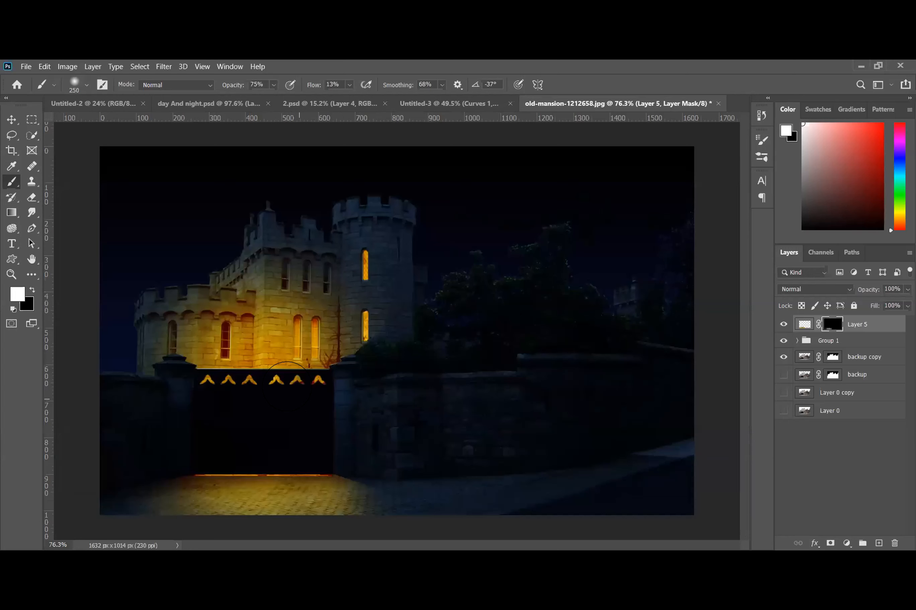
{"action": "left_click", "coordinate": [278, 338]}
{"action": "scroll", "coordinate": [376, 488], "scroll_direction": "down", "scroll_amount": 3}
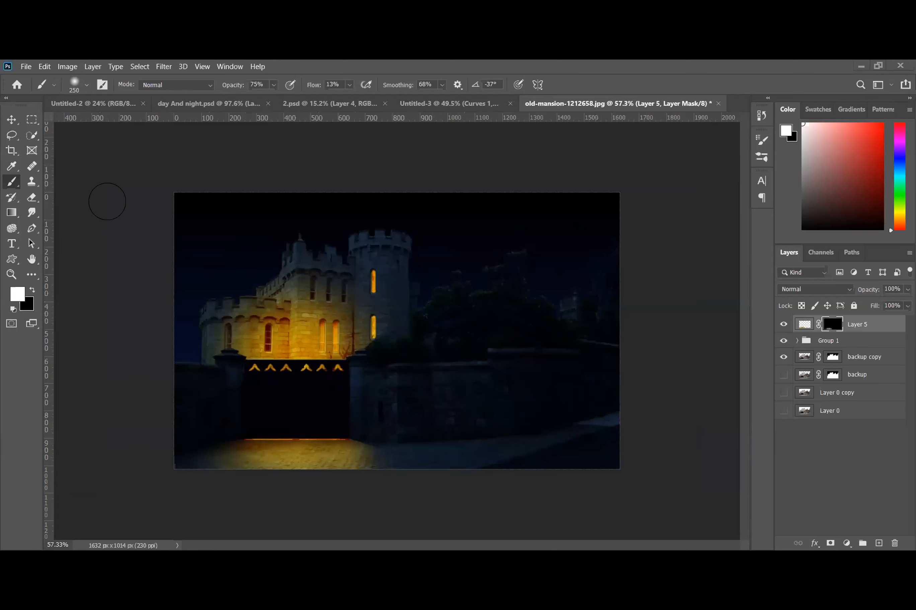
Switch to the day And night.psd document and show its hidden layers from Layer 1 copy 5 up to Layer 6
{"action": "left_click", "coordinate": [94, 104]}
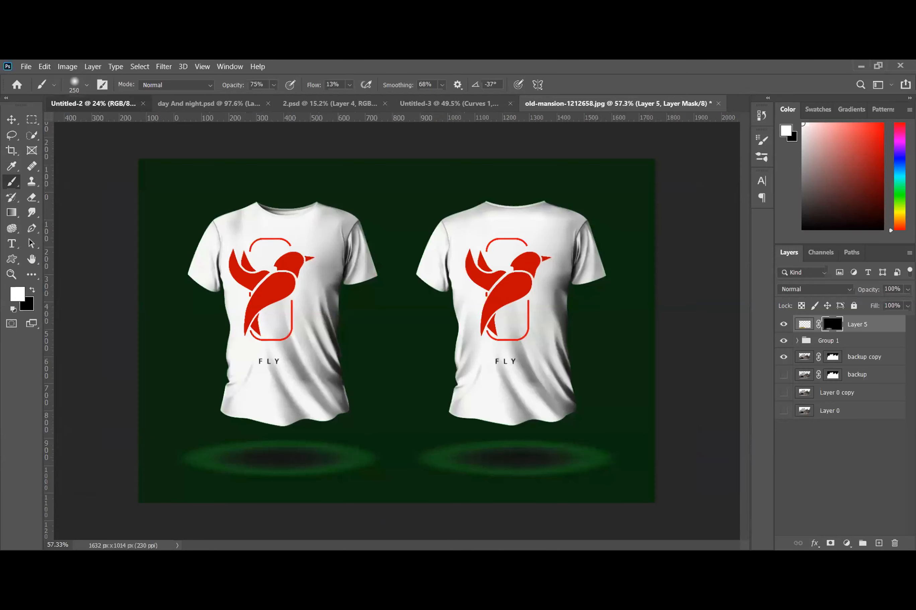
{"action": "left_click", "coordinate": [200, 108]}
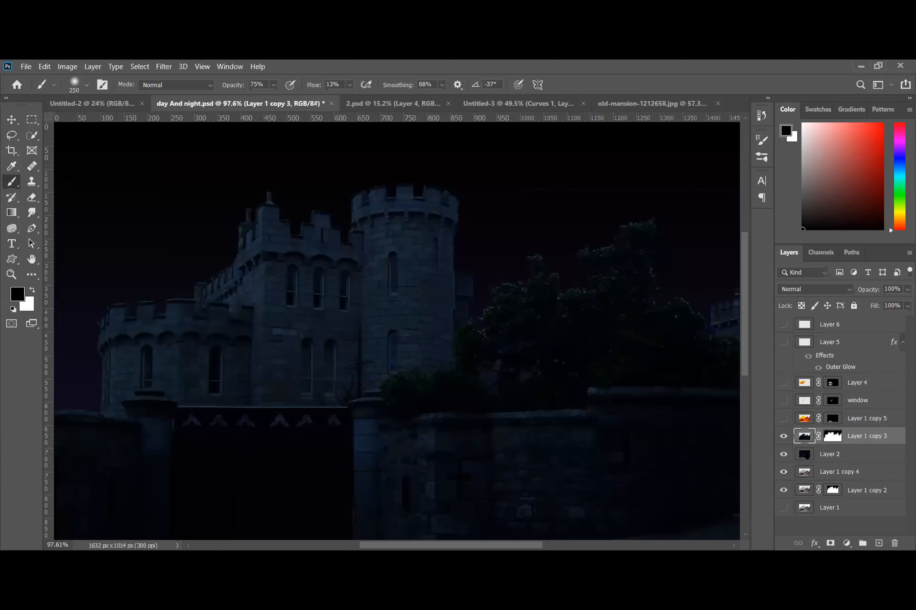
{"action": "left_click_drag", "start_coordinate": [783, 418], "coordinate": [777, 330]}
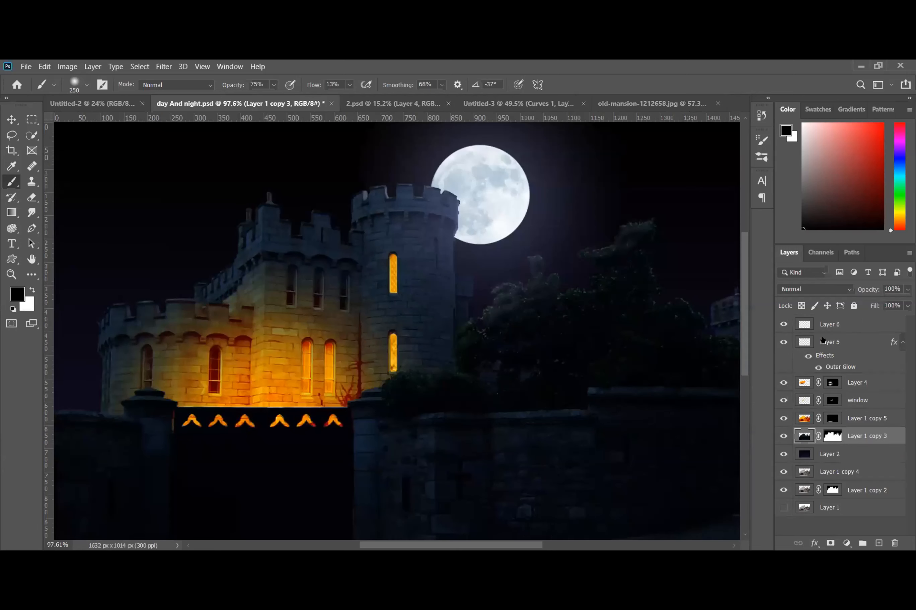
Toggle the visibility of Layer 6 and Layer 5 to examine what each one adds to the reference scene
{"action": "left_click", "coordinate": [820, 330]}
{"action": "left_click", "coordinate": [783, 325]}
{"action": "left_click", "coordinate": [783, 324]}
{"action": "left_click", "coordinate": [804, 342]}
{"action": "left_click", "coordinate": [783, 342]}
{"action": "left_click", "coordinate": [783, 341]}
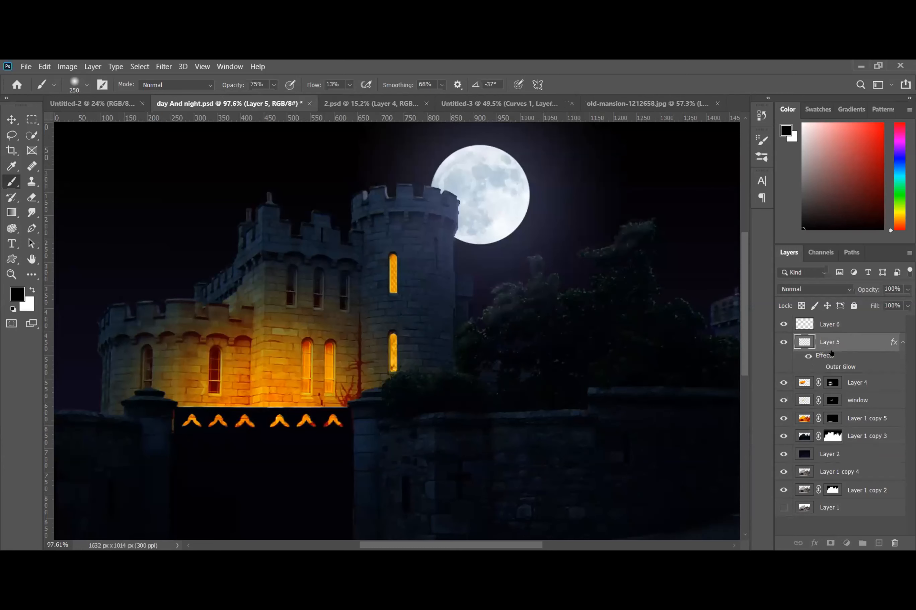
Hide the Outer Glow on Layer 5 and try copying that moon layer into old-mansion-1212658.jpg
{"action": "left_click", "coordinate": [817, 367]}
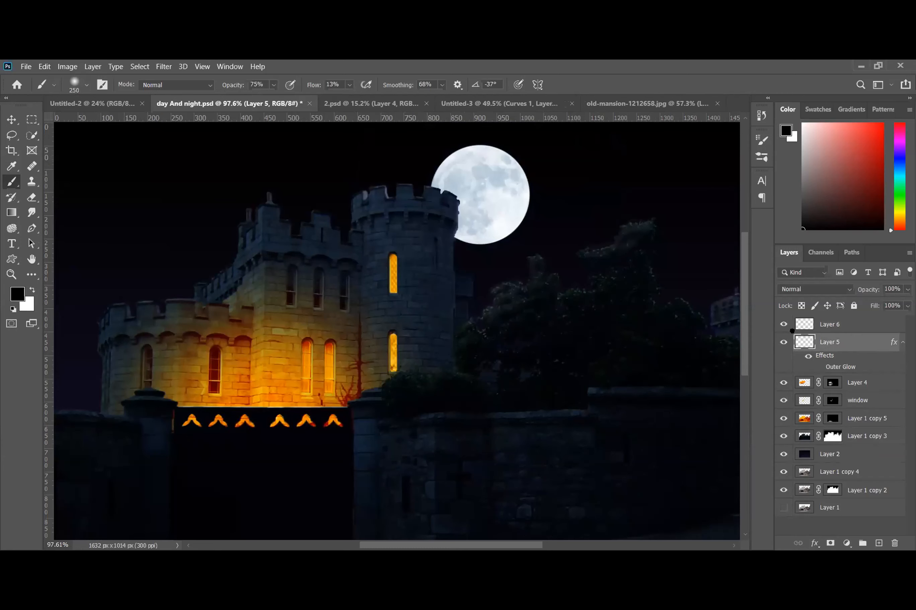
{"action": "left_click_drag", "start_coordinate": [829, 347], "coordinate": [480, 264]}
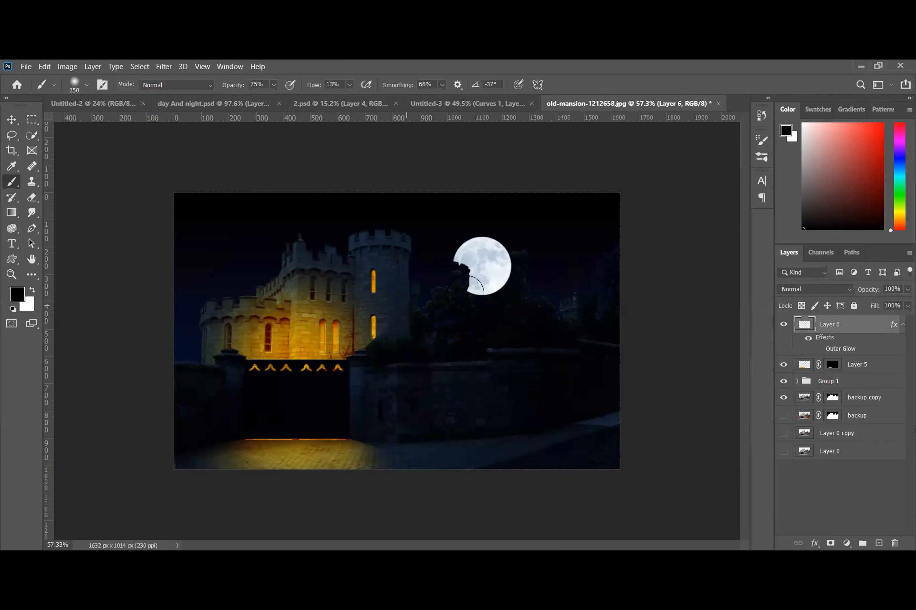
{"action": "key", "text": "ctrl+z"}
{"action": "key", "text": "x"}
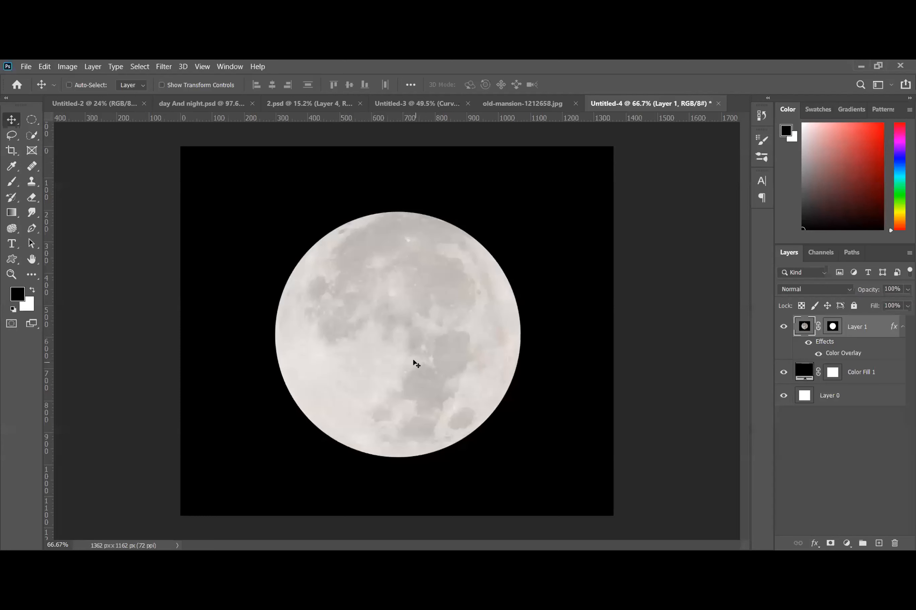
Copy the masked moon layer from Untitled-4 into the old-mansion-1212658.jpg document
{"action": "left_click_drag", "start_coordinate": [410, 364], "coordinate": [453, 285]}
{"action": "left_click_drag", "start_coordinate": [404, 372], "coordinate": [418, 354]}
{"action": "key", "text": "ctrl"}
Scale the moon proportionally to about 25% and place it in the sky overlapping the round tower's upper right edge
{"action": "key", "text": "ctrl+t"}
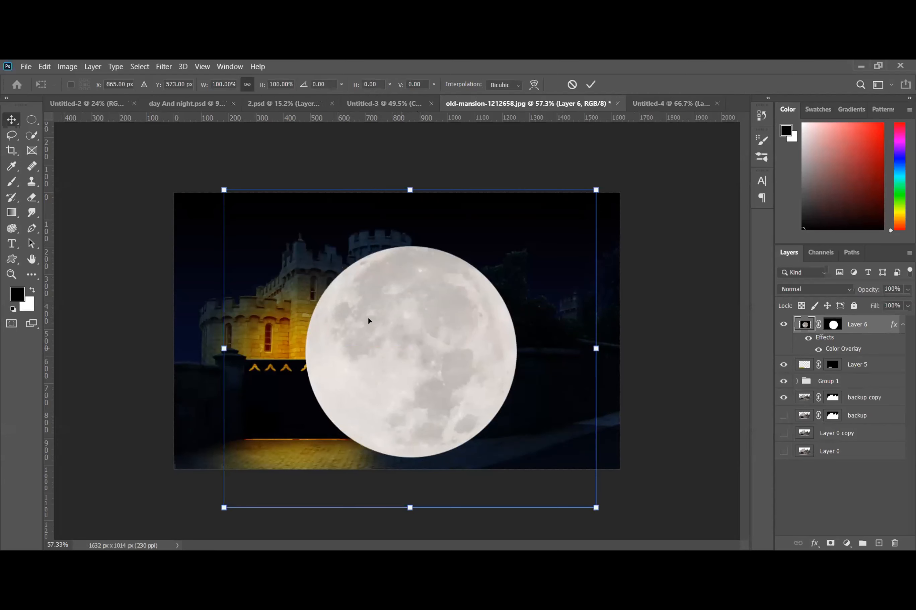
{"action": "left_click_drag", "start_coordinate": [220, 188], "coordinate": [440, 370]}
{"action": "left_click_drag", "start_coordinate": [499, 426], "coordinate": [411, 221]}
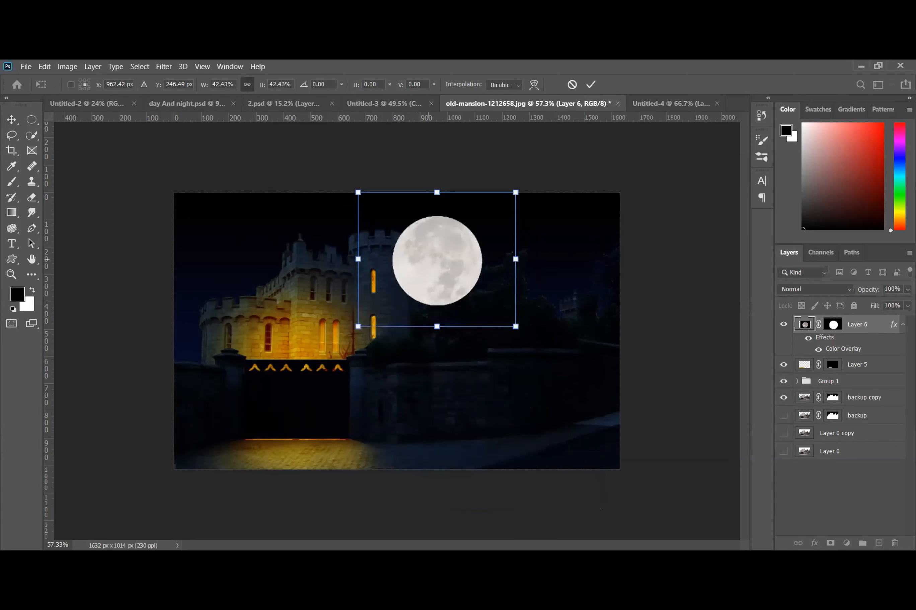
{"action": "left_click_drag", "start_coordinate": [358, 192], "coordinate": [413, 239]}
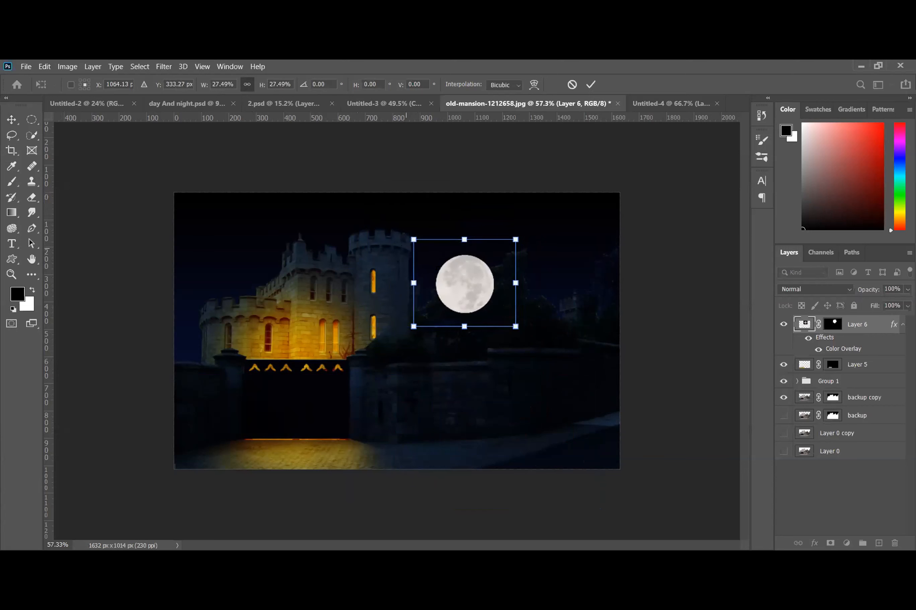
{"action": "left_click_drag", "start_coordinate": [472, 277], "coordinate": [430, 221]}
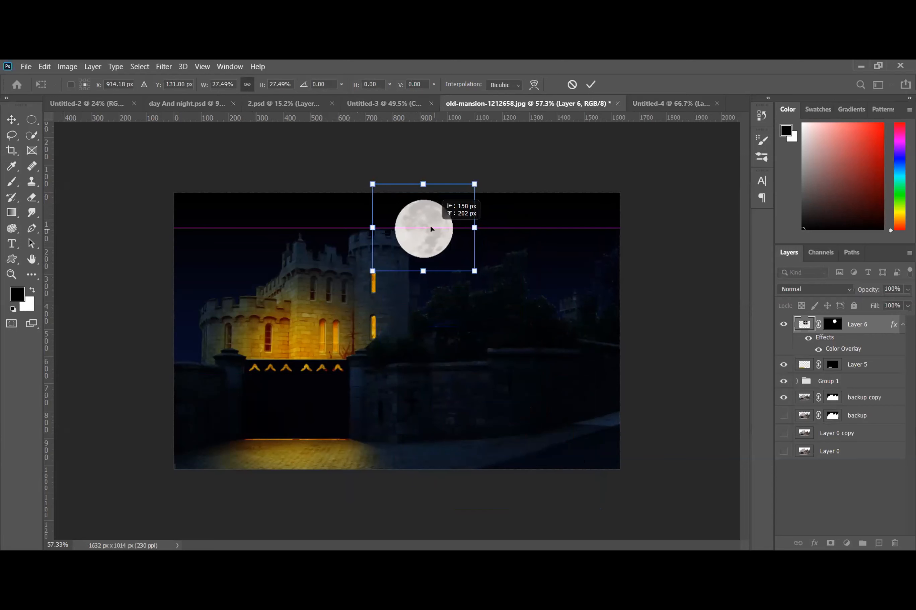
{"action": "left_click_drag", "start_coordinate": [371, 185], "coordinate": [380, 192]}
{"action": "left_click_drag", "start_coordinate": [411, 235], "coordinate": [416, 246]}
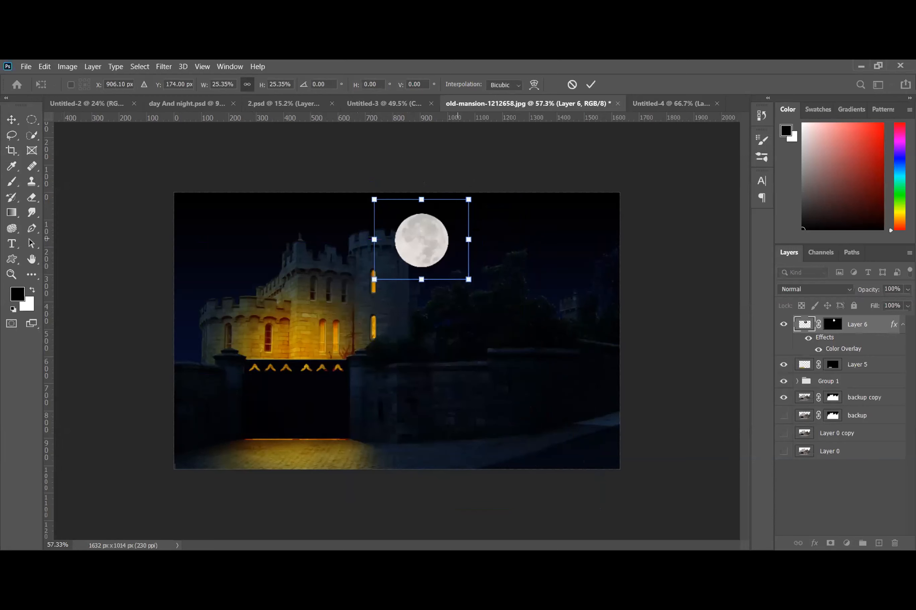
{"action": "left_click", "coordinate": [590, 85]}
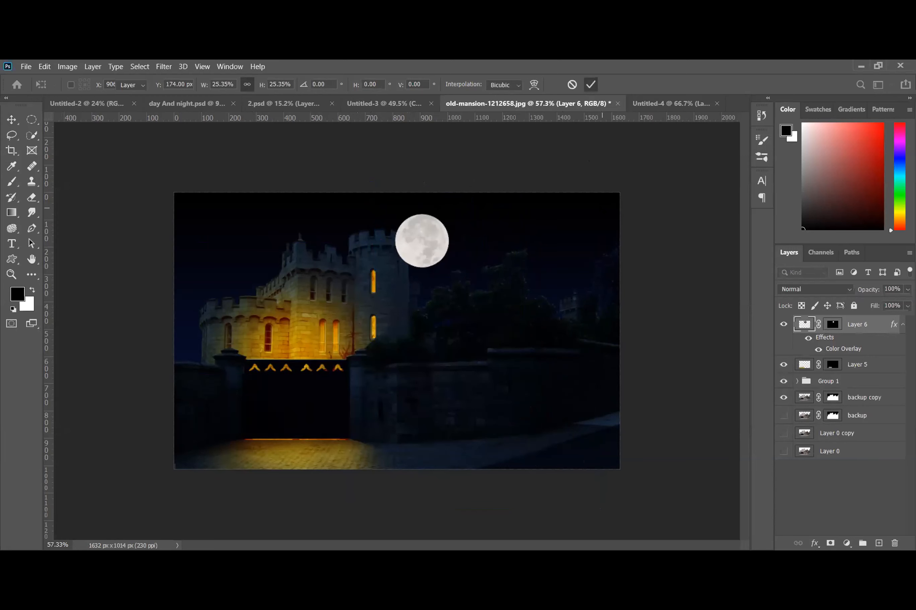
Expand Group 1 and load the outline of Layer 1 copy 3 as a selection around the castle and trees
{"action": "scroll", "coordinate": [457, 294], "scroll_direction": "up", "scroll_amount": 7}
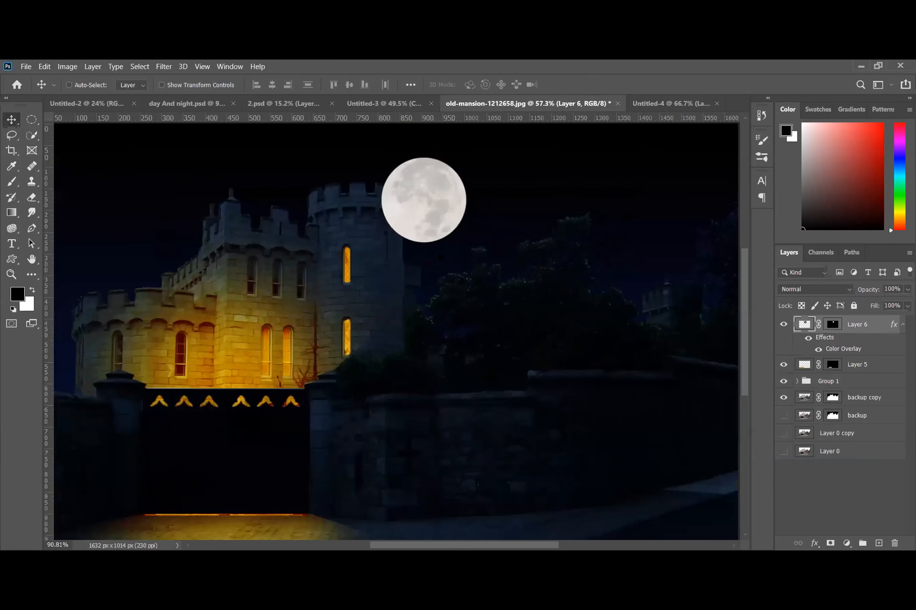
{"action": "scroll", "coordinate": [441, 227], "scroll_direction": "up", "scroll_amount": 5}
{"action": "scroll", "coordinate": [414, 300], "scroll_direction": "up", "scroll_amount": 2}
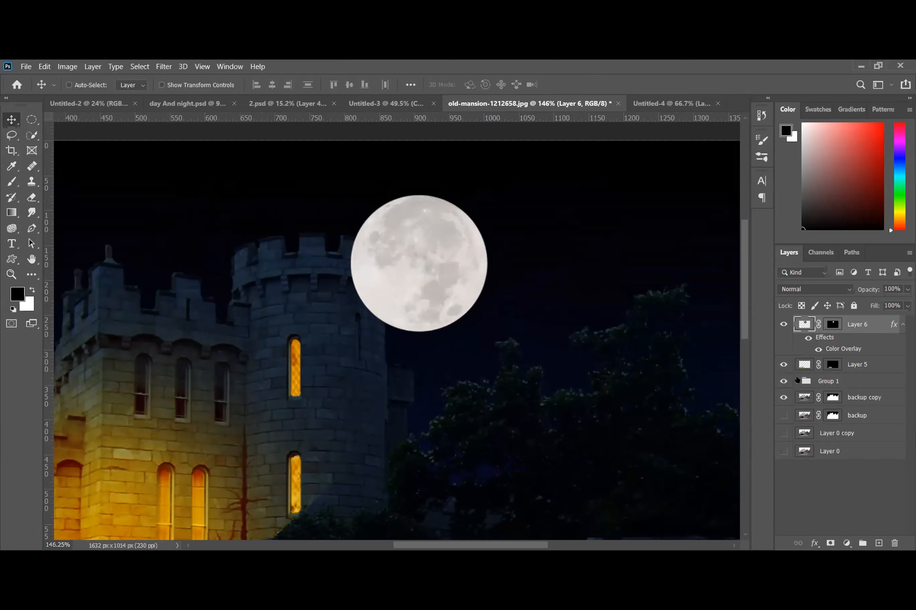
{"action": "left_click", "coordinate": [797, 381]}
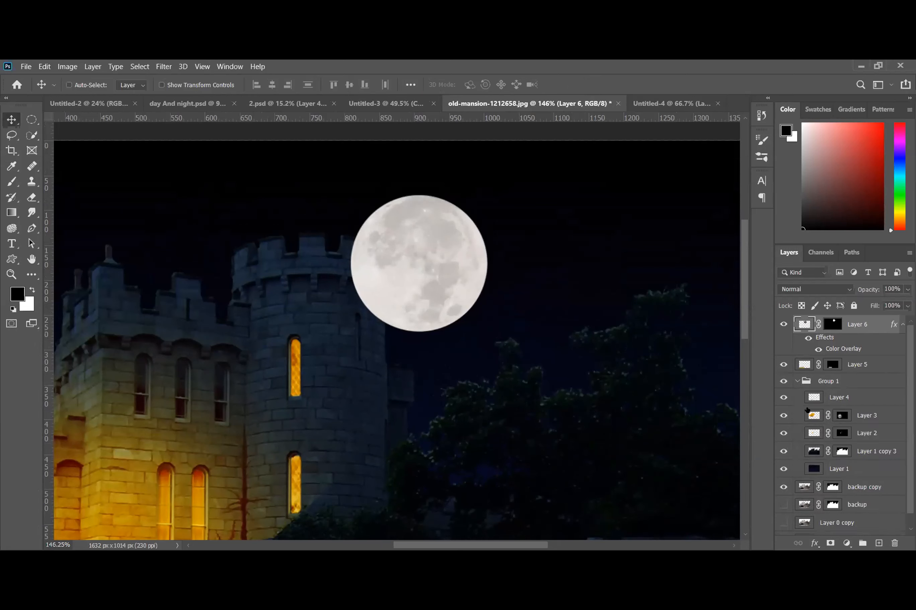
{"action": "left_click", "coordinate": [813, 452], "text": "ctrl"}
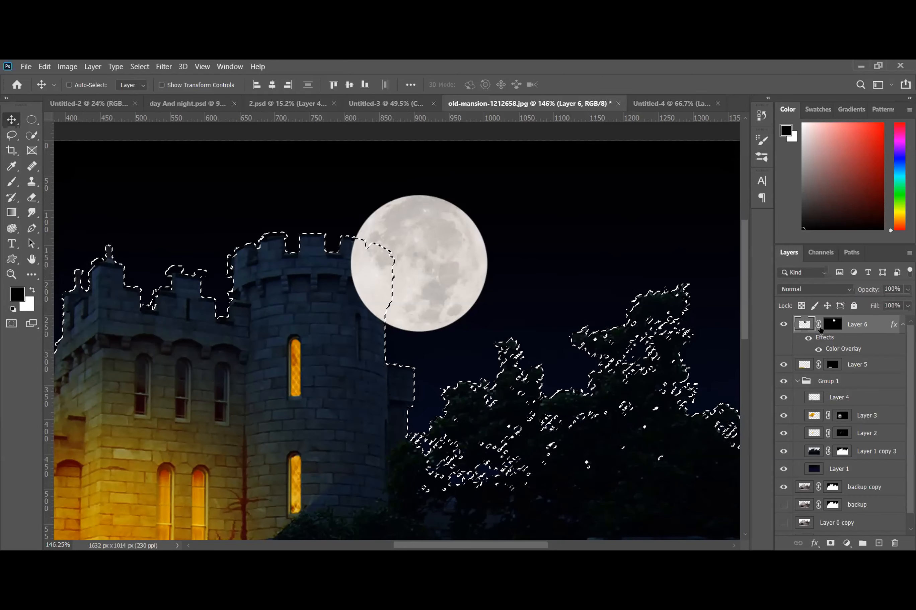
Try filling the selected area of Layer 6's moon image with white, and undo the fill
{"action": "key", "text": "ctrl"}
{"action": "key", "text": "ctrl+BackSpace"}
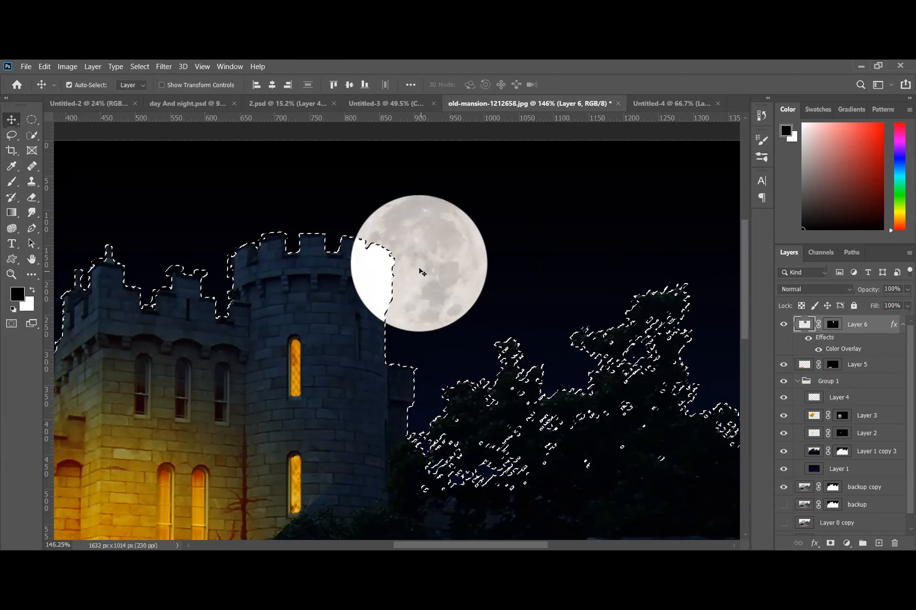
{"action": "key", "text": "ctrl+z"}
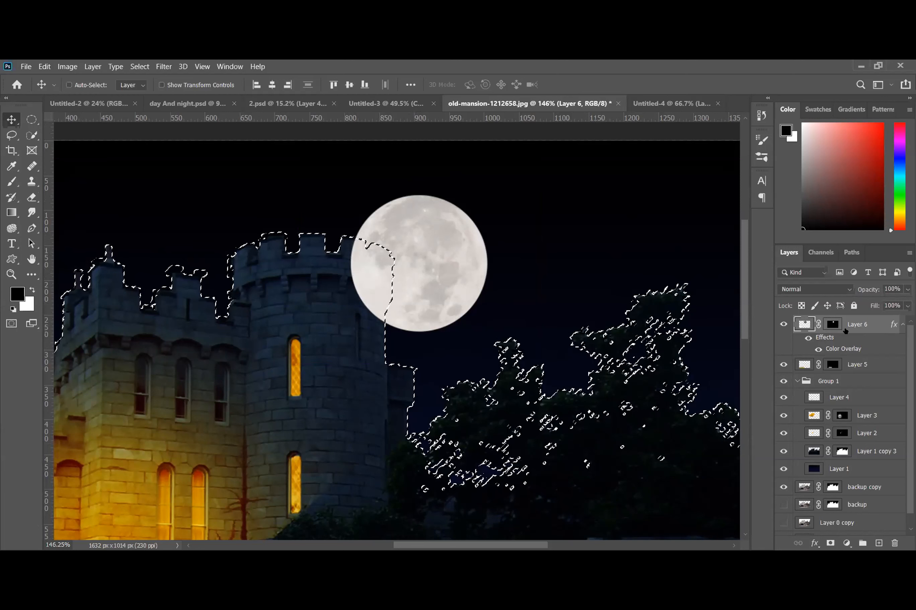
Try hiding the moon behind the tower by filling the selection on Layer 6's mask with black, and undo the fill
{"action": "left_click", "coordinate": [832, 324]}
{"action": "key", "text": "x"}
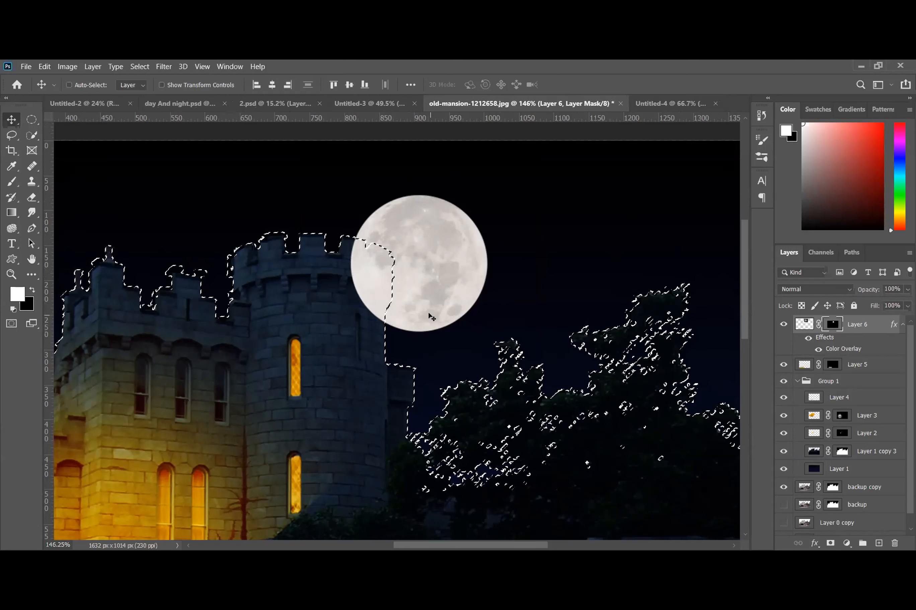
{"action": "key", "text": "ctrl+BackSpace"}
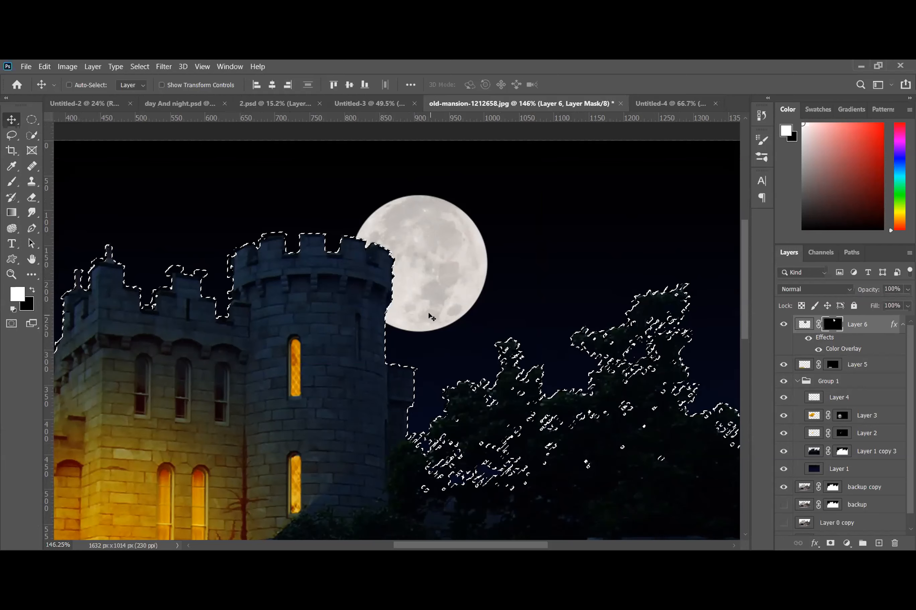
{"action": "key", "text": "ctrl+z"}
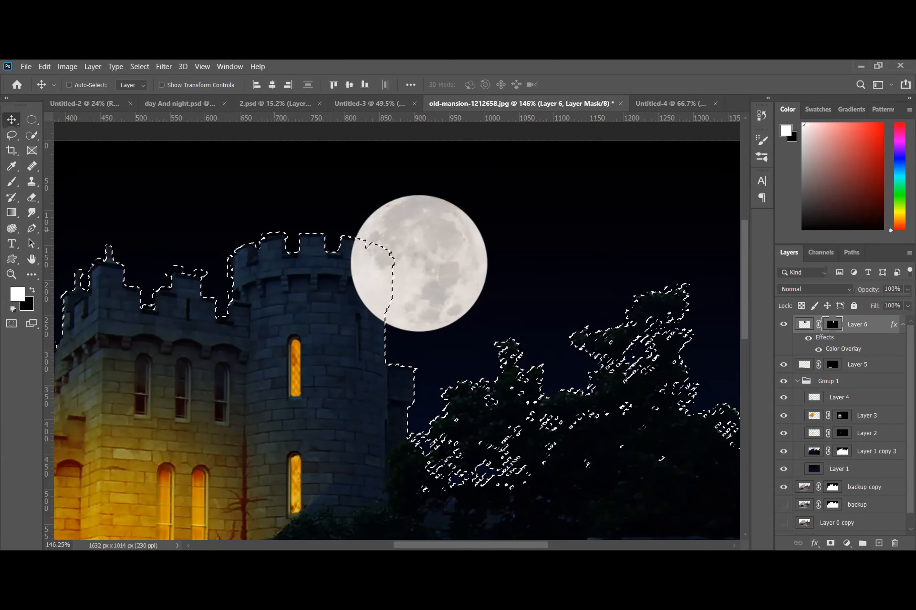
Remove the part of Layer 6's moon image that overlaps the tower within the selection
{"action": "left_click", "coordinate": [808, 453]}
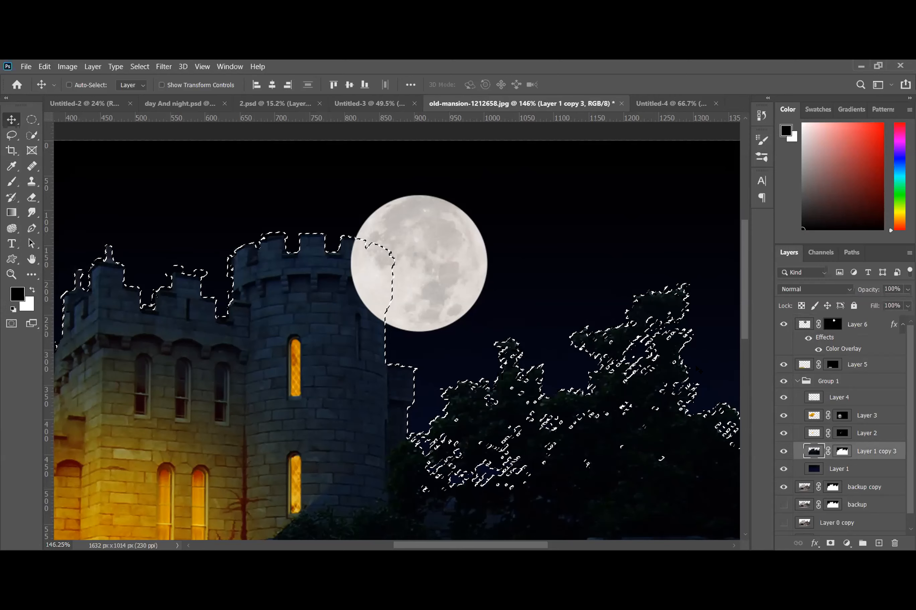
{"action": "left_click", "coordinate": [804, 325]}
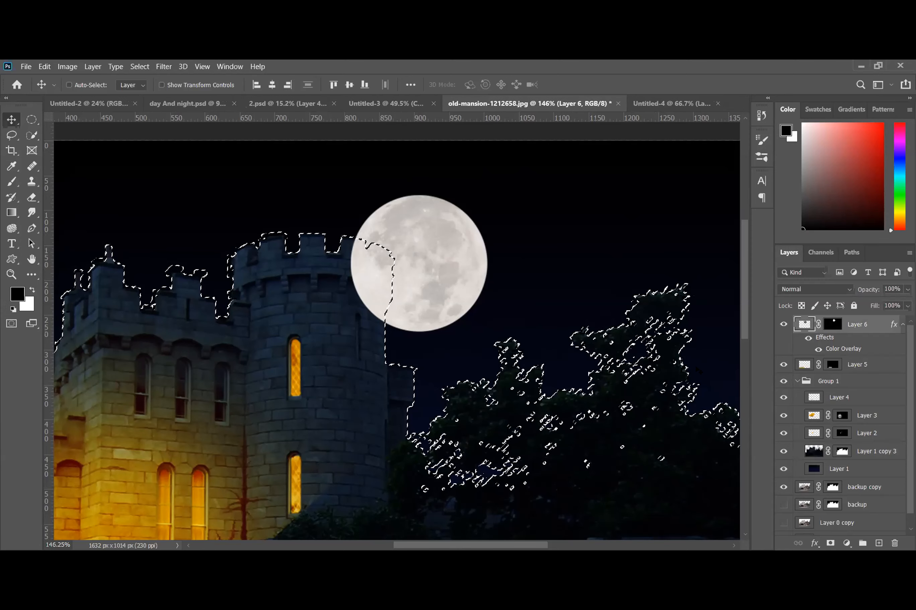
{"action": "key", "text": "ctrl+BackSpace"}
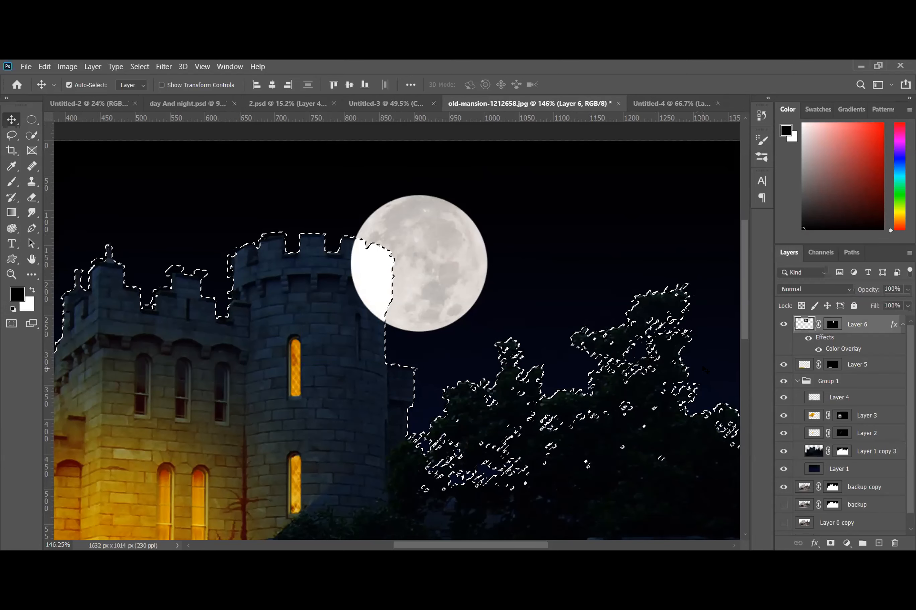
{"action": "key", "text": "ctrl+z"}
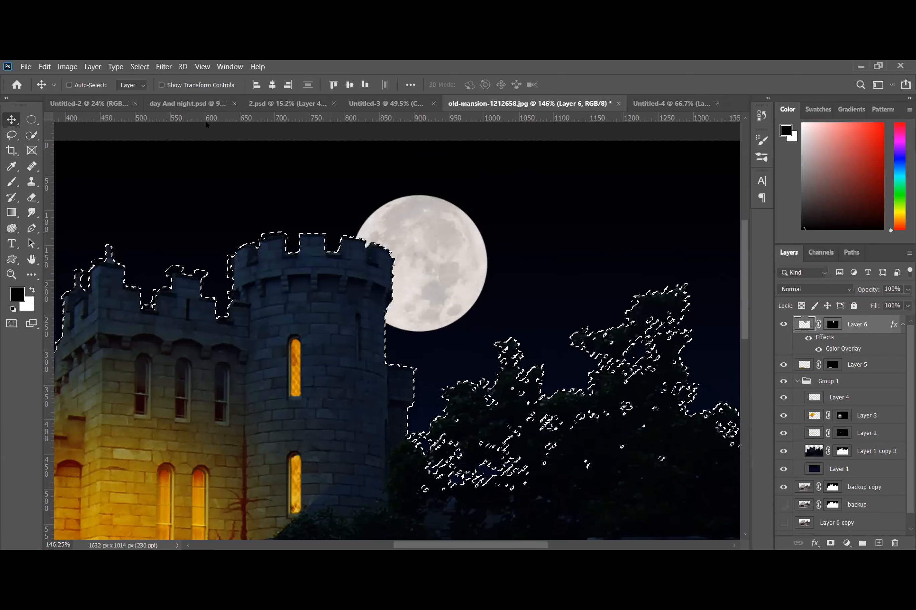
Deselect, then give Layer 6's moon a Screen outer glow with 51% opacity, 3% spread and 250 px size
{"action": "left_click", "coordinate": [139, 66]}
{"action": "left_click", "coordinate": [151, 89]}
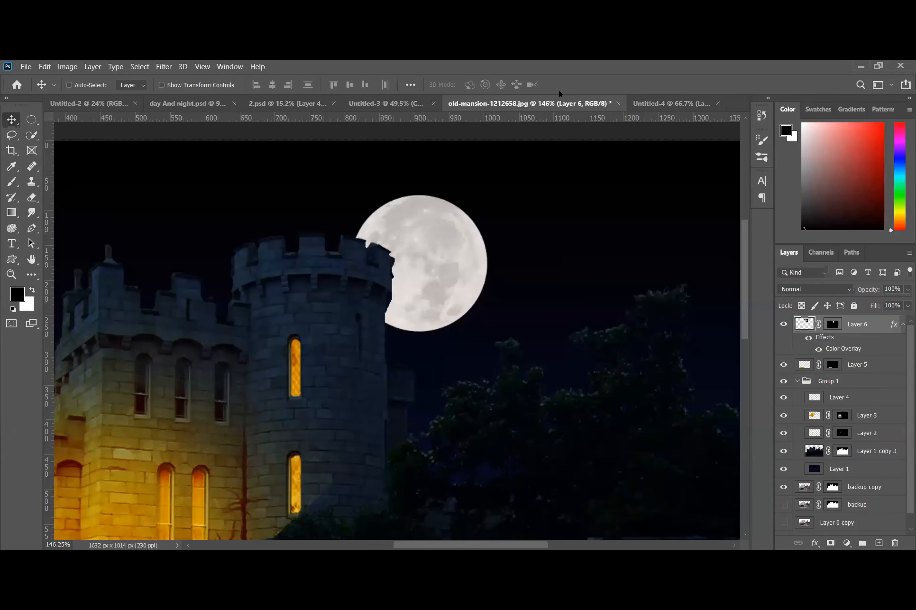
{"action": "double_click", "coordinate": [879, 325]}
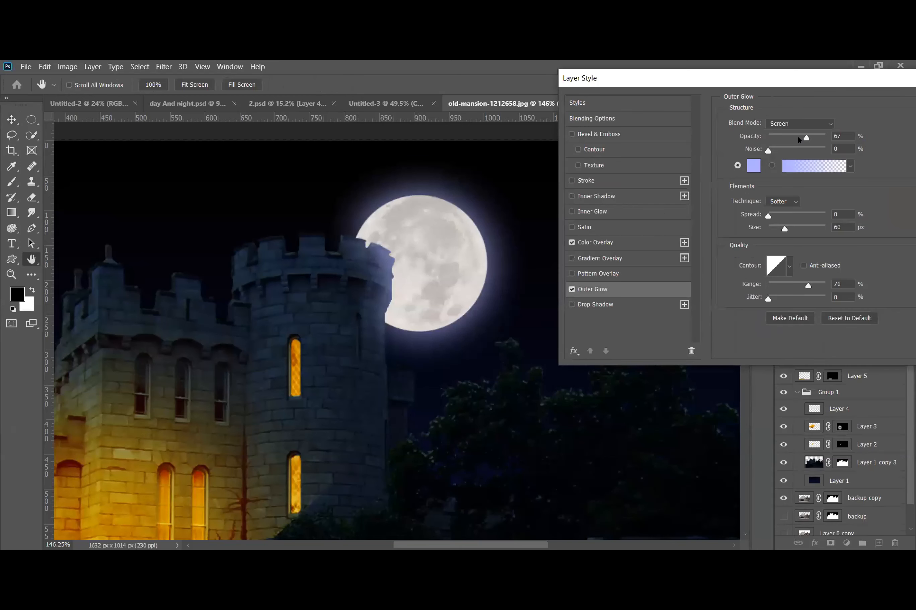
{"action": "left_click_drag", "start_coordinate": [805, 138], "coordinate": [810, 138]}
{"action": "left_click", "coordinate": [797, 138]}
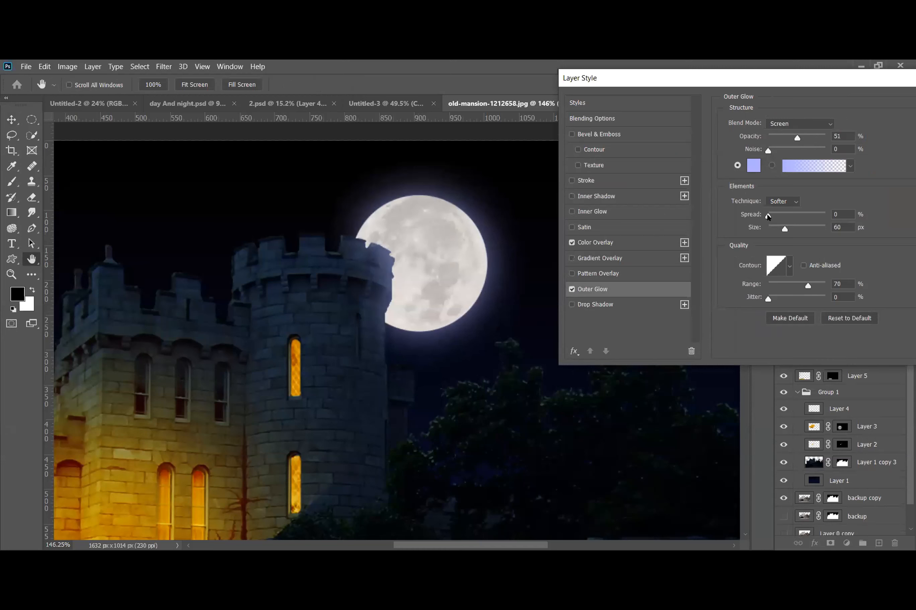
{"action": "left_click_drag", "start_coordinate": [783, 228], "coordinate": [857, 227]}
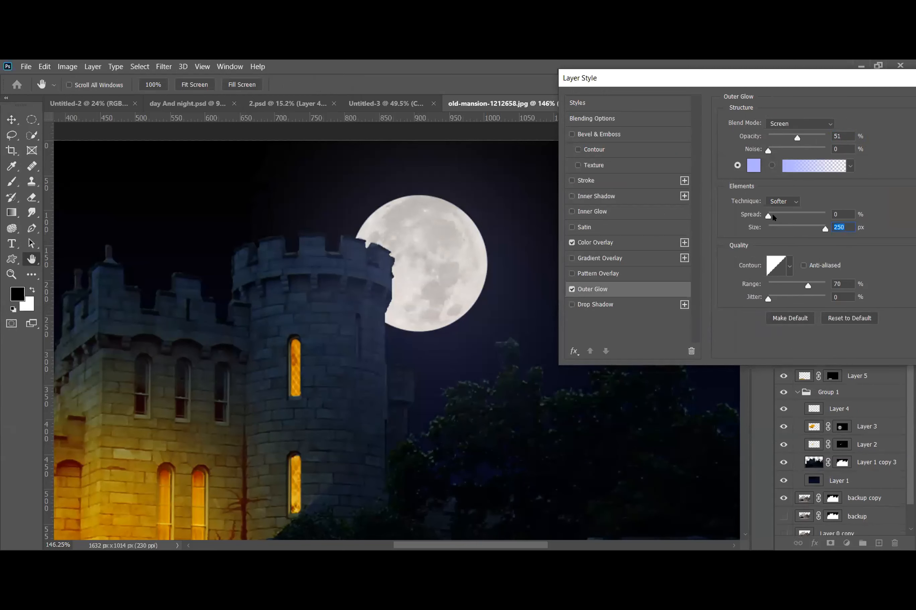
{"action": "left_click_drag", "start_coordinate": [773, 216], "coordinate": [775, 217]}
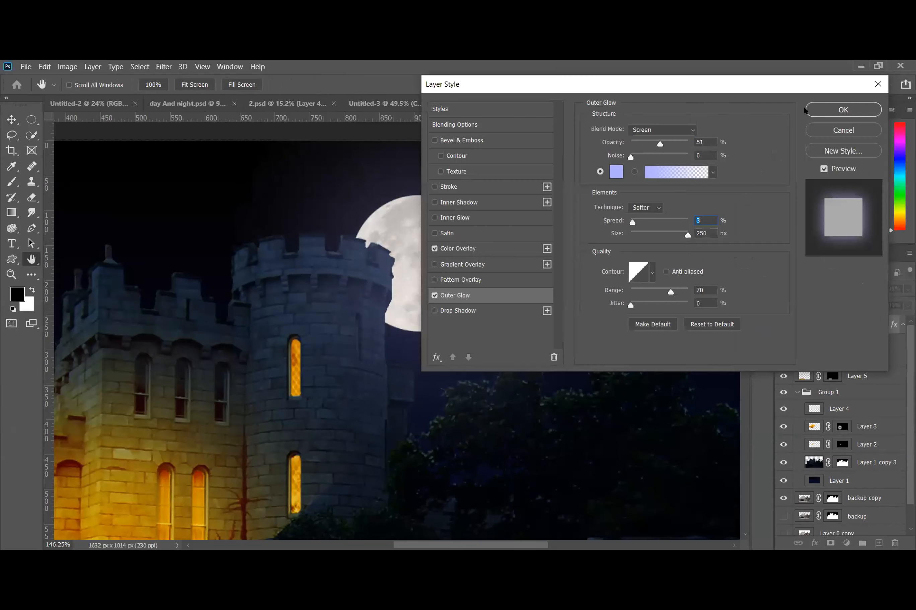
{"action": "left_click", "coordinate": [811, 110]}
Examine the moon's glow and the cut edge beside the tower, both close up and in the whole scene
{"action": "scroll", "coordinate": [425, 302], "scroll_direction": "down", "scroll_amount": 1}
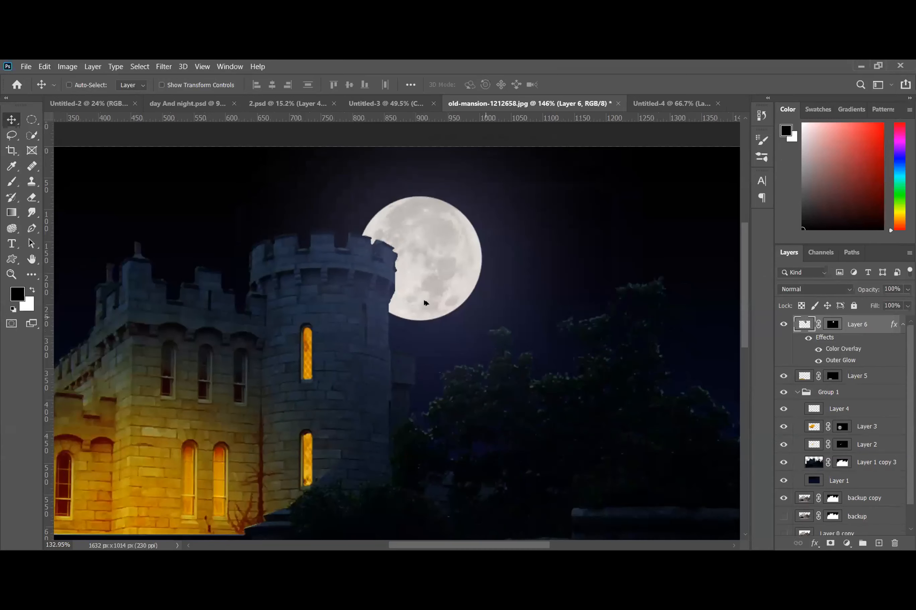
{"action": "scroll", "coordinate": [409, 225], "scroll_direction": "down", "scroll_amount": 2}
{"action": "scroll", "coordinate": [436, 209], "scroll_direction": "up", "scroll_amount": 1}
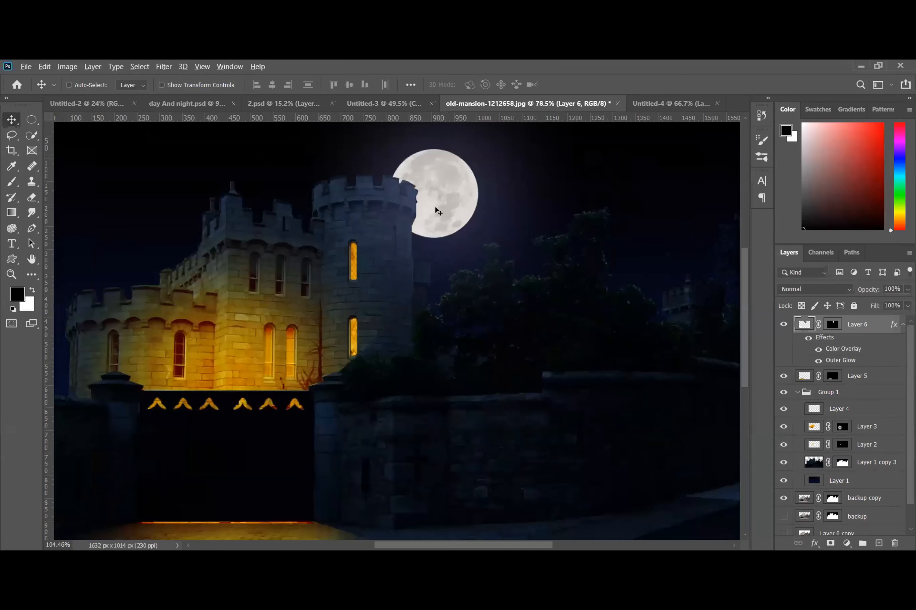
{"action": "scroll", "coordinate": [438, 212], "scroll_direction": "up", "scroll_amount": 1}
{"action": "scroll", "coordinate": [448, 186], "scroll_direction": "down", "scroll_amount": 2}
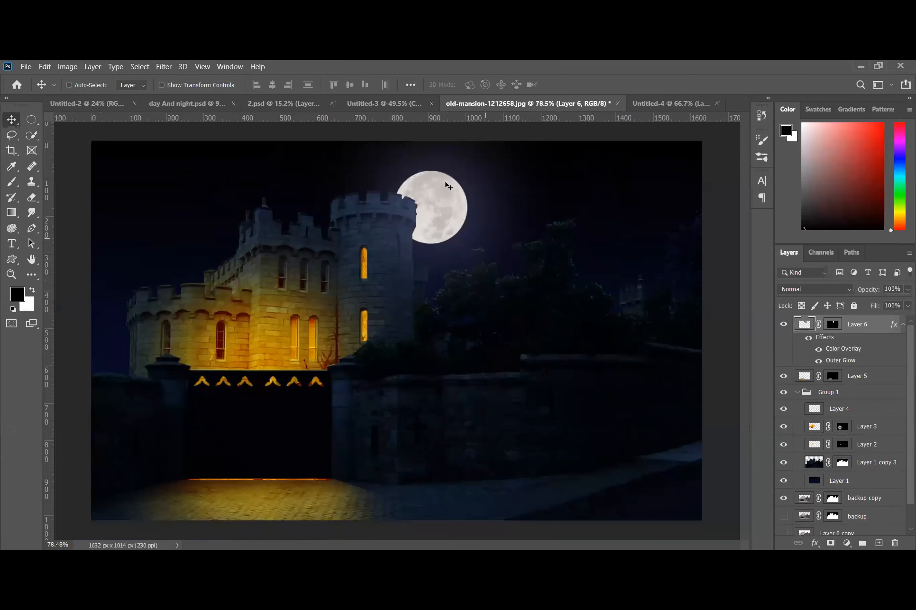
{"action": "scroll", "coordinate": [448, 186], "scroll_direction": "up", "scroll_amount": 5}
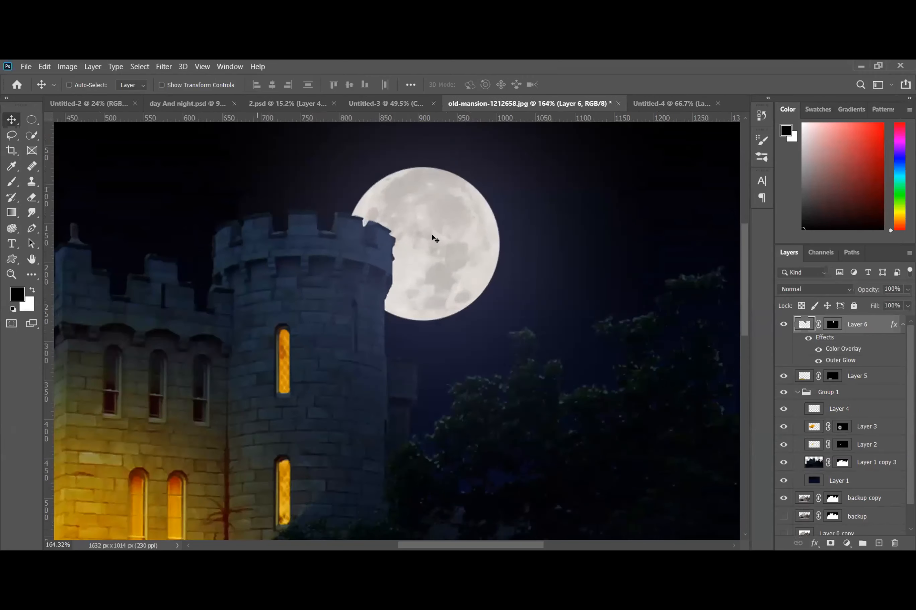
{"action": "scroll", "coordinate": [435, 238], "scroll_direction": "up", "scroll_amount": 1}
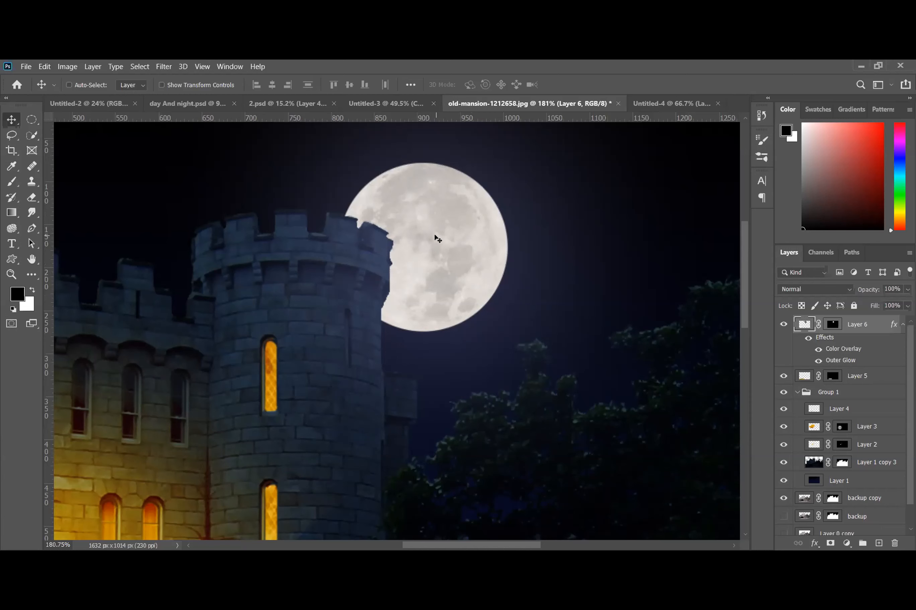
Move the backup copy layer into Group 1 between Layer 1 copy 3 and Layer 1, and toggle its visibility to compare
{"action": "scroll", "coordinate": [847, 493], "scroll_direction": "down", "scroll_amount": 1}
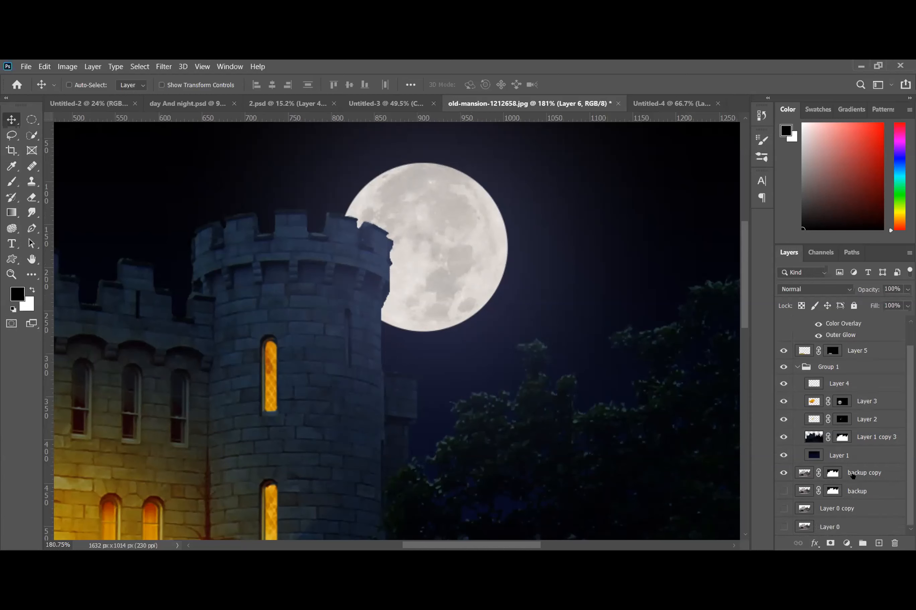
{"action": "left_click", "coordinate": [857, 475]}
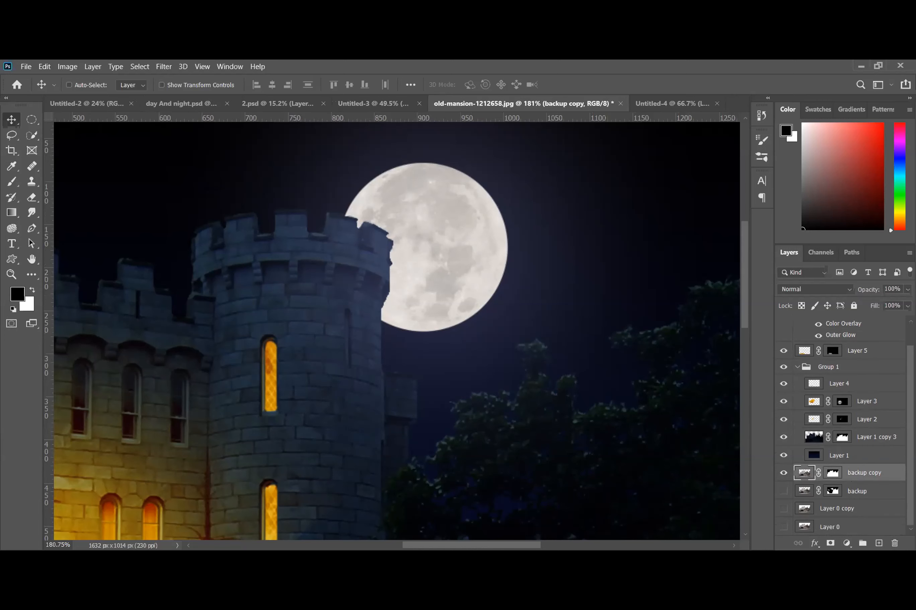
{"action": "scroll", "coordinate": [516, 452], "scroll_direction": "up", "scroll_amount": 2}
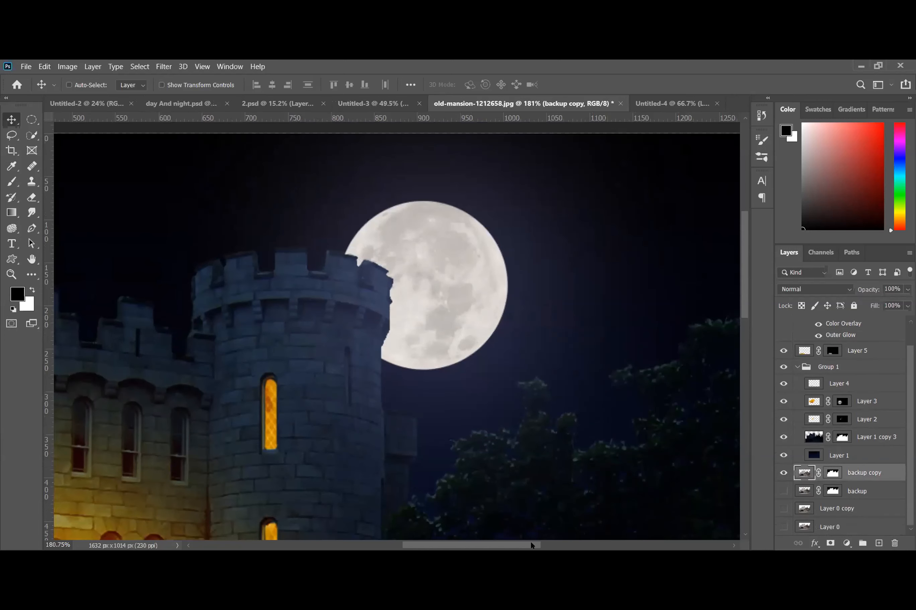
{"action": "left_click_drag", "start_coordinate": [534, 546], "coordinate": [523, 545]}
{"action": "scroll", "coordinate": [525, 439], "scroll_direction": "down", "scroll_amount": 4}
{"action": "scroll", "coordinate": [396, 331], "scroll_direction": "down", "scroll_amount": 2}
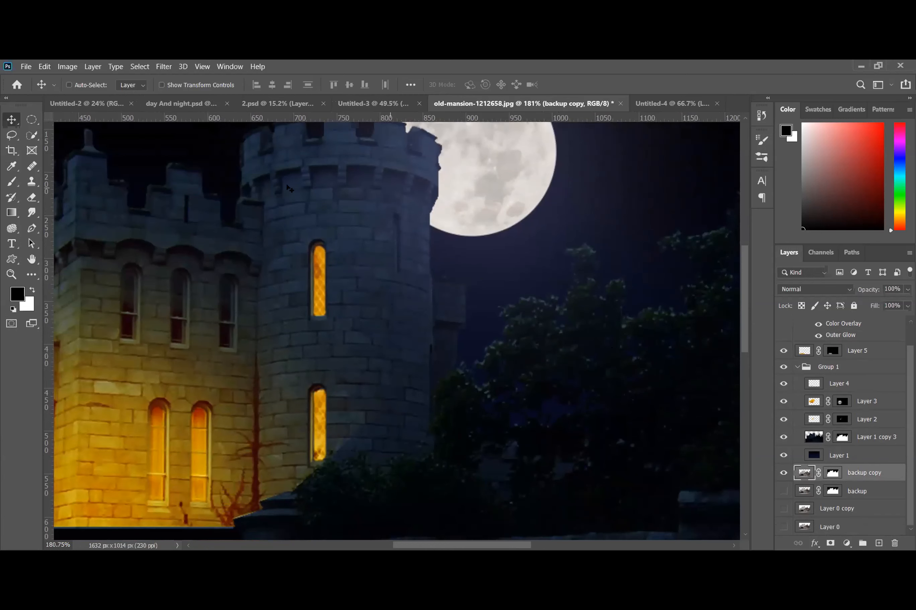
{"action": "scroll", "coordinate": [309, 231], "scroll_direction": "up", "scroll_amount": 1}
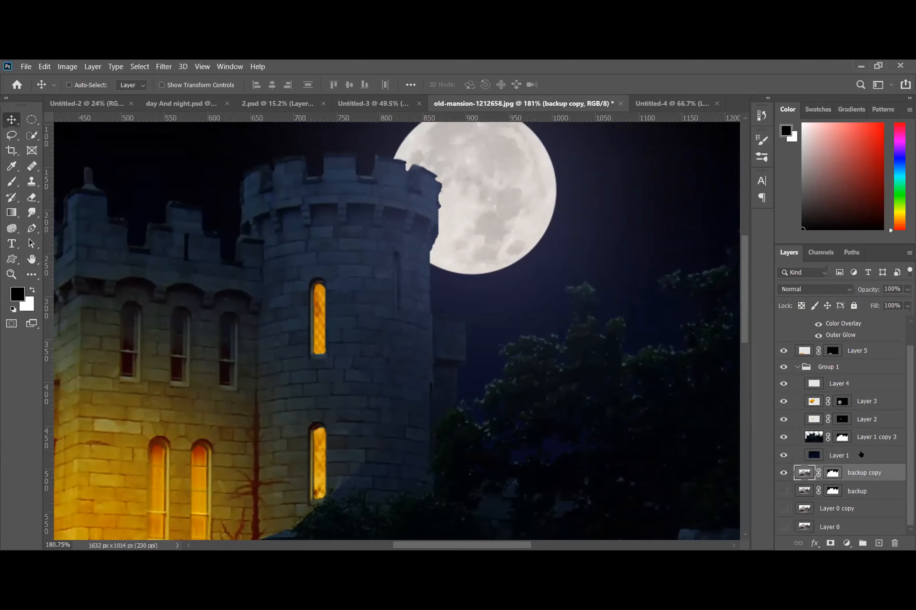
{"action": "left_click", "coordinate": [855, 440]}
{"action": "left_click", "coordinate": [840, 438]}
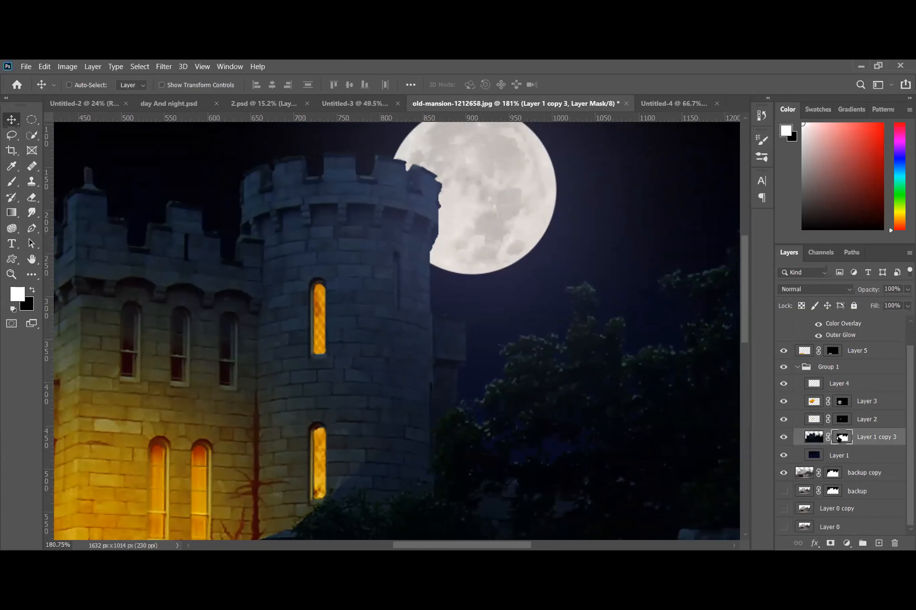
{"action": "left_click_drag", "start_coordinate": [844, 471], "coordinate": [851, 456]}
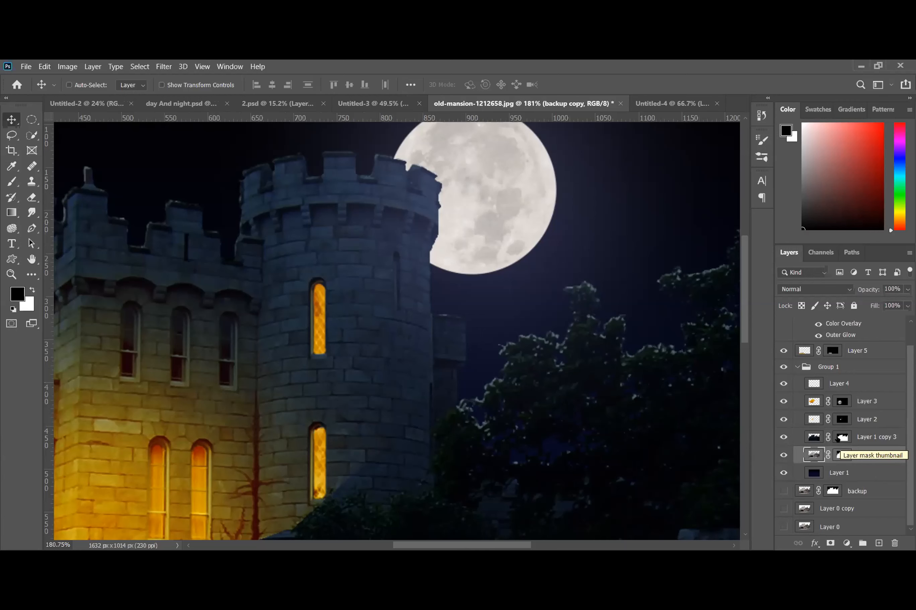
{"action": "left_click", "coordinate": [783, 454]}
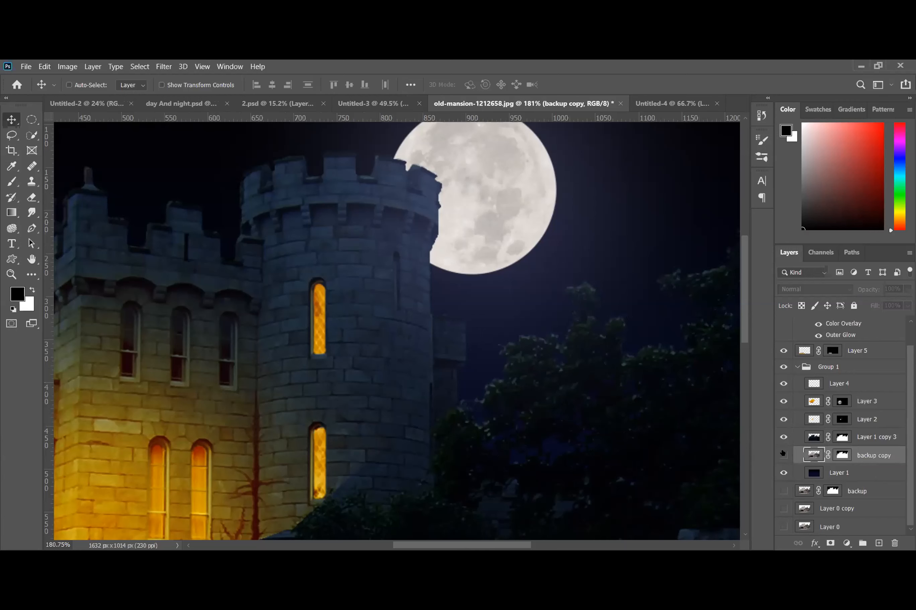
{"action": "left_click", "coordinate": [782, 454]}
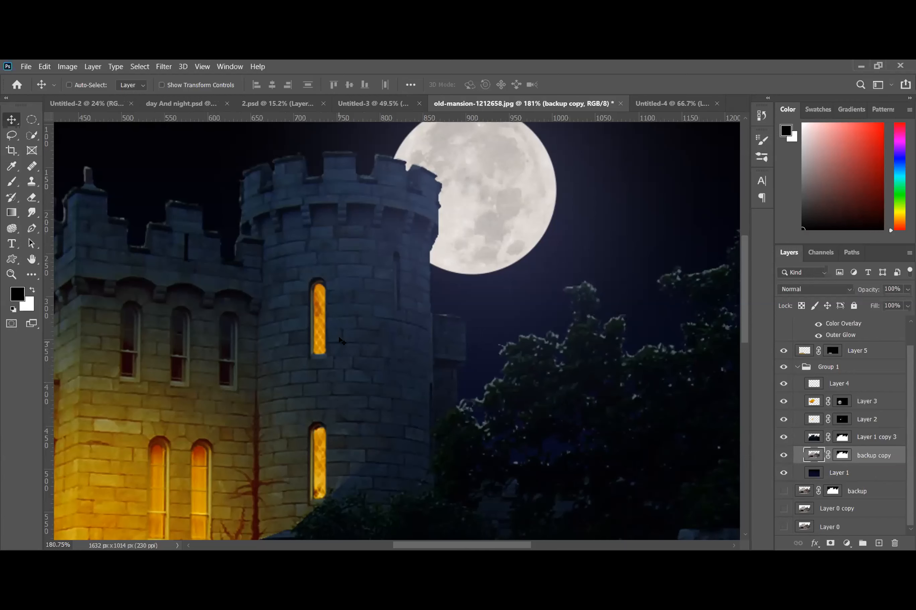
Paint black with a 50 px soft brush on Layer 1 copy 3's mask to brighten the tree edges nearest the moon
{"action": "scroll", "coordinate": [341, 341], "scroll_direction": "down", "scroll_amount": 5}
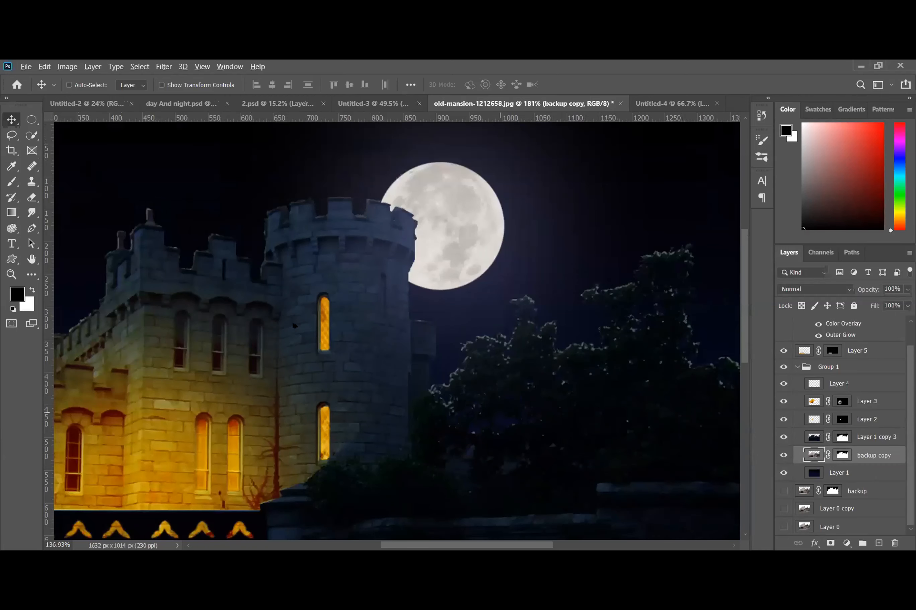
{"action": "scroll", "coordinate": [393, 291], "scroll_direction": "up", "scroll_amount": 4}
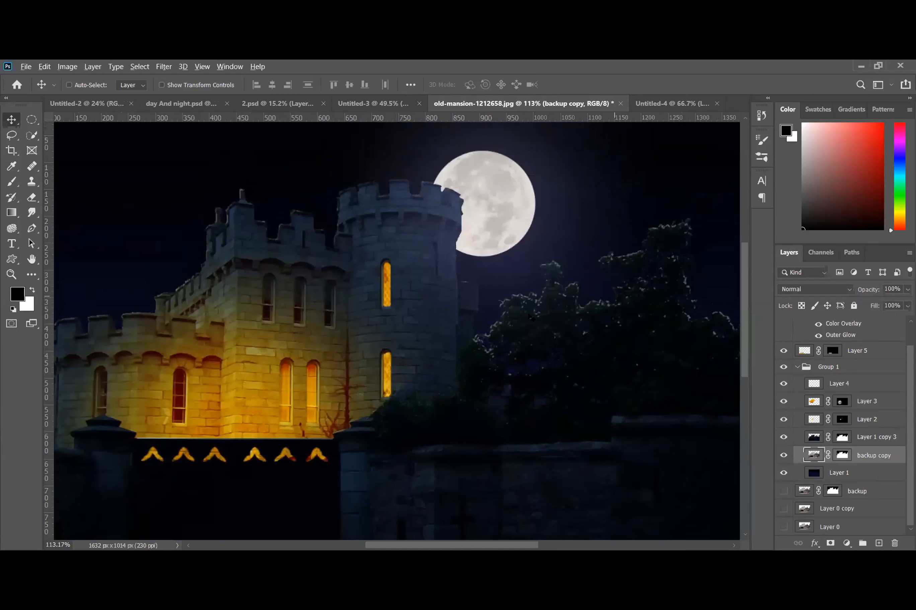
{"action": "scroll", "coordinate": [615, 294], "scroll_direction": "up", "scroll_amount": 3}
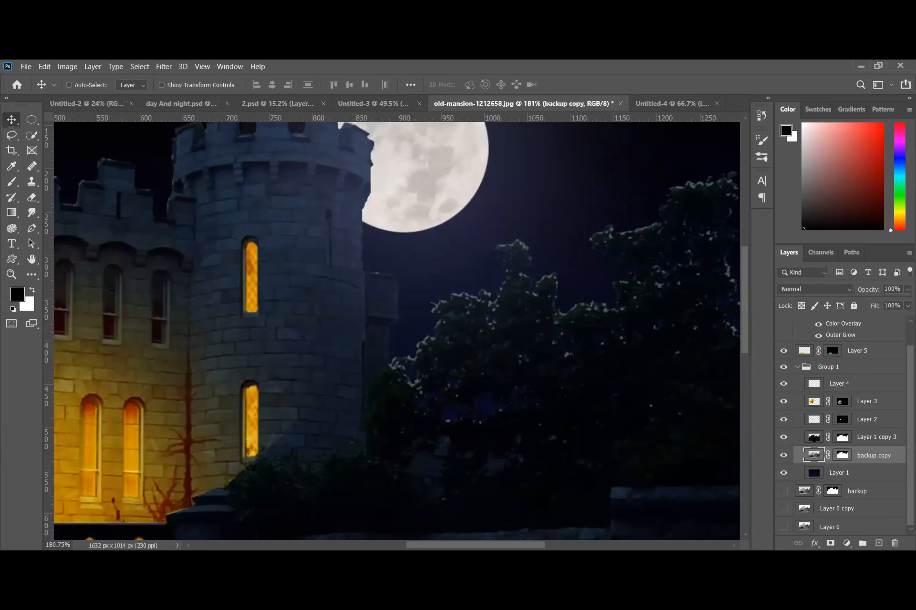
{"action": "left_click", "coordinate": [820, 439]}
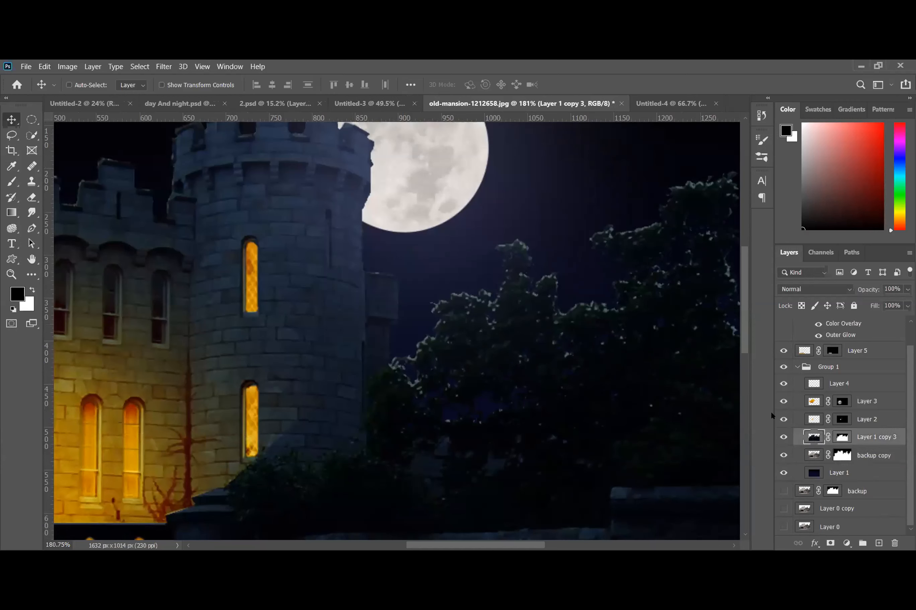
{"action": "left_click", "coordinate": [841, 438]}
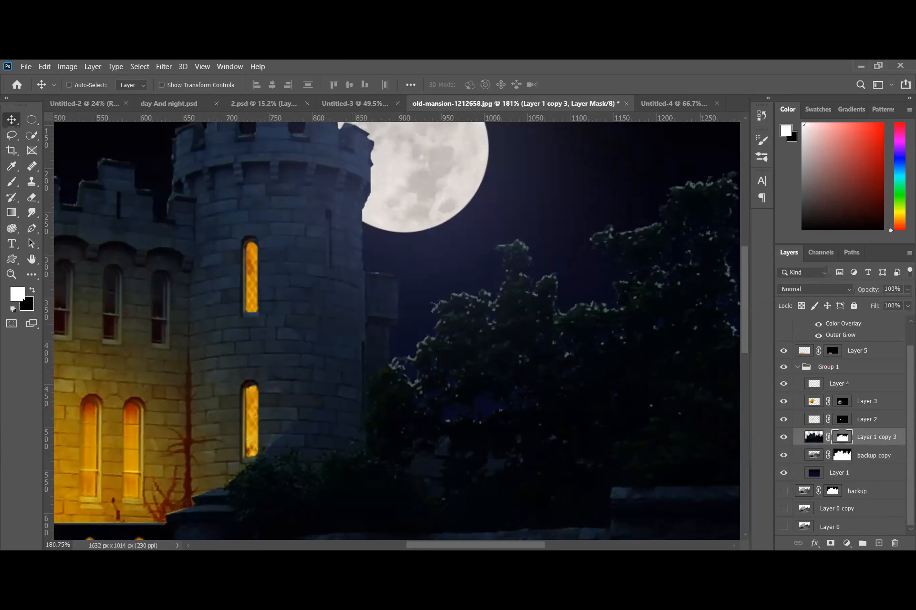
{"action": "left_click", "coordinate": [32, 291]}
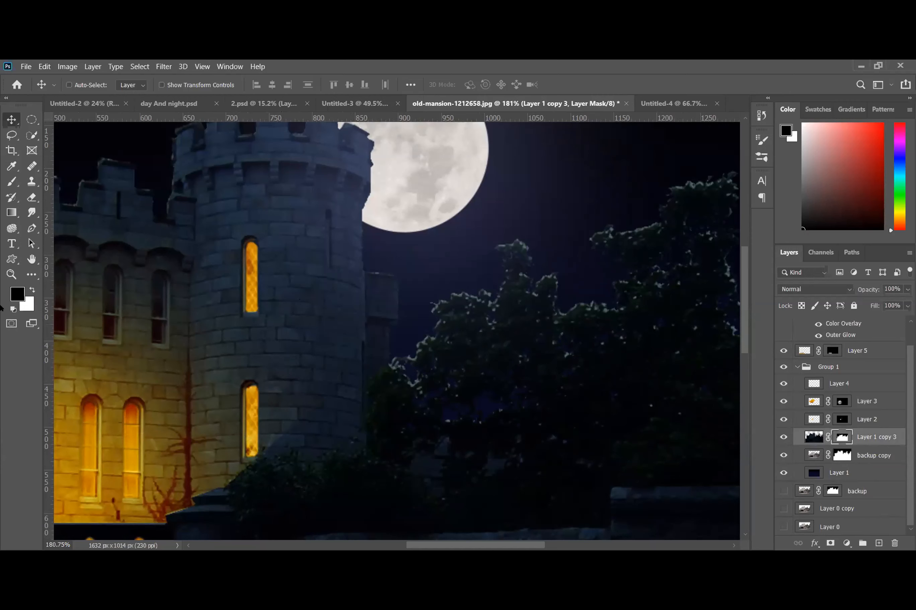
{"action": "left_click", "coordinate": [16, 185]}
{"action": "left_click", "coordinate": [11, 181]}
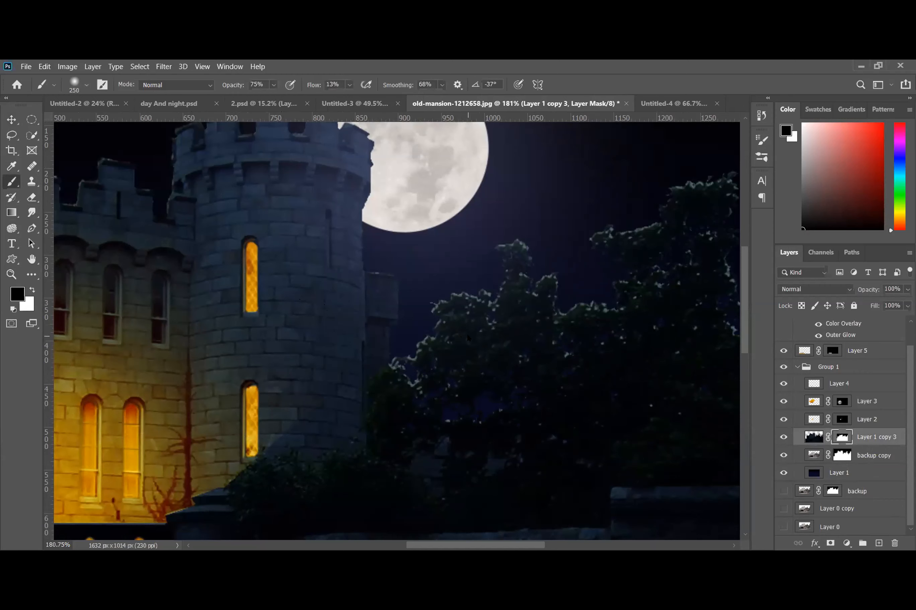
{"action": "key", "text": "bracketleft"}
{"action": "key", "text": "bracketleft"}
{"action": "key", "text": "bracketleft"}
{"action": "key", "text": "bracketleft"}
{"action": "key", "text": "bracketleft"}
{"action": "mouse_move", "coordinate": [482, 290]}
{"action": "left_mouse_down"}
{"action": "mouse_move", "coordinate": [457, 300]}
{"action": "mouse_move", "coordinate": [375, 381]}
{"action": "left_mouse_up"}
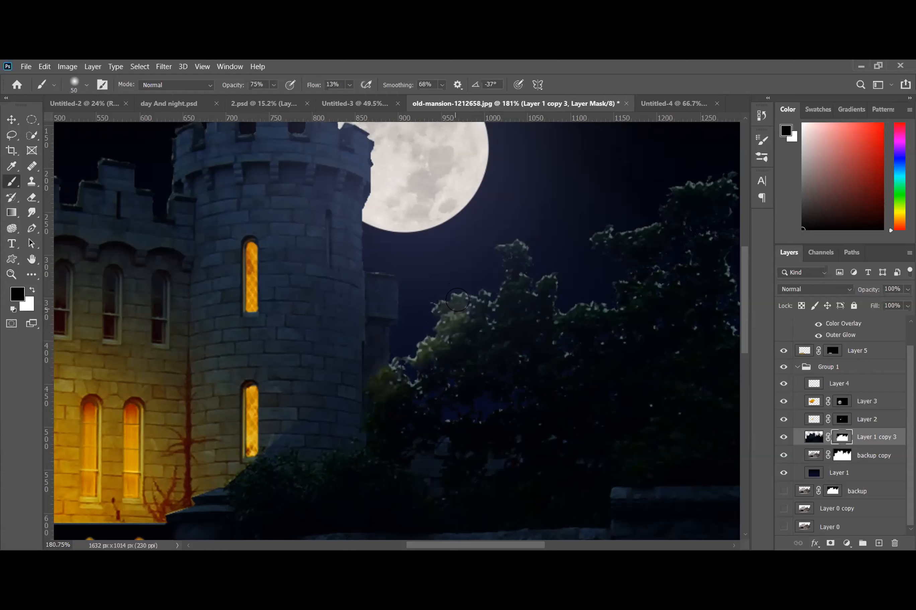
{"action": "mouse_move", "coordinate": [501, 249]}
{"action": "left_mouse_down"}
{"action": "mouse_move", "coordinate": [513, 248]}
{"action": "mouse_move", "coordinate": [507, 296]}
{"action": "left_mouse_up"}
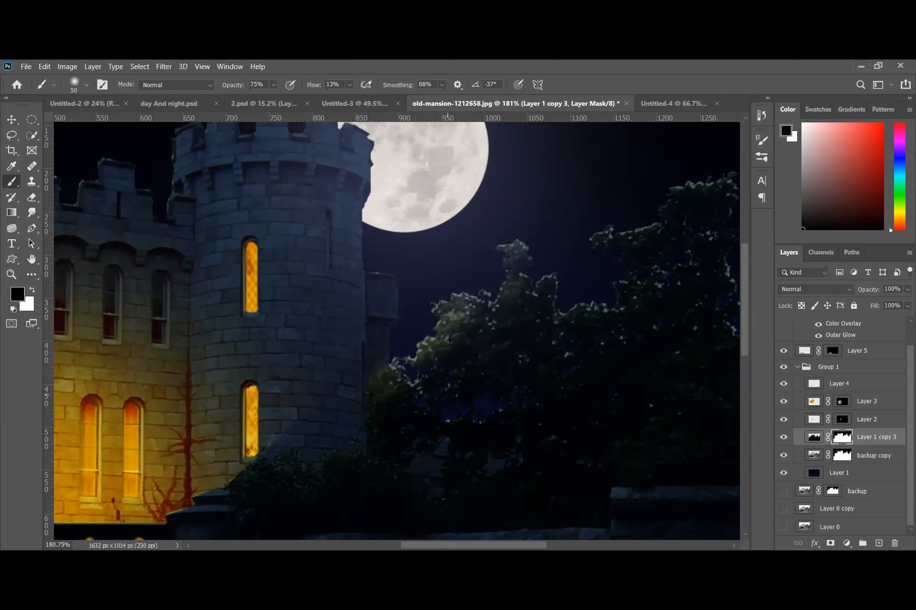
Brighten the moon-facing crown of the taller middle tree by painting black on Layer 1 copy 3's mask
{"action": "scroll", "coordinate": [448, 395], "scroll_direction": "down", "scroll_amount": 6}
{"action": "scroll", "coordinate": [580, 314], "scroll_direction": "up", "scroll_amount": 4}
{"action": "mouse_move", "coordinate": [583, 270]}
{"action": "left_mouse_down"}
{"action": "mouse_move", "coordinate": [561, 269]}
{"action": "mouse_move", "coordinate": [578, 265]}
{"action": "mouse_move", "coordinate": [517, 313]}
{"action": "mouse_move", "coordinate": [540, 287]}
{"action": "mouse_move", "coordinate": [524, 308]}
{"action": "left_mouse_up"}
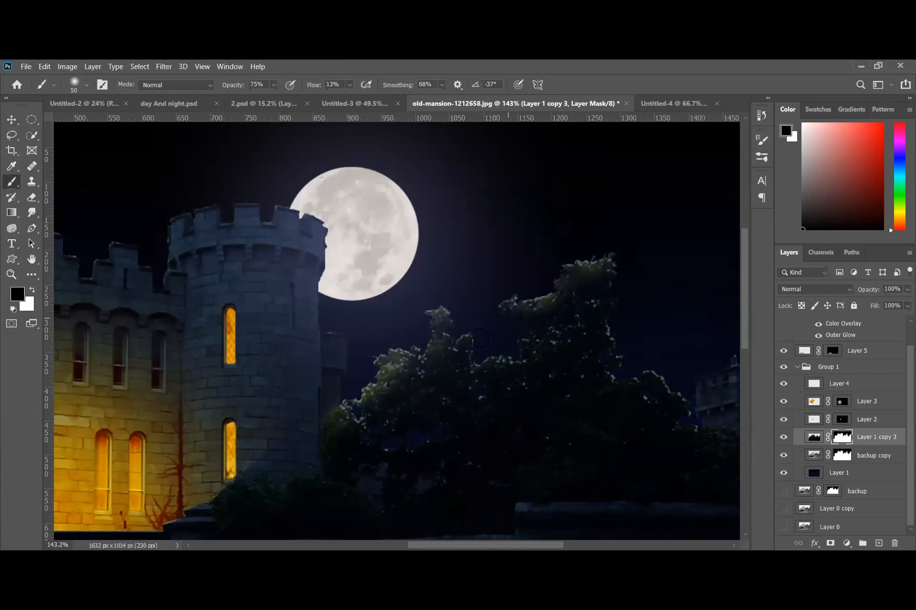
Paint black on Layer 1 copy 3's mask over the tree at the photo's far right edge to add moonlight
{"action": "scroll", "coordinate": [731, 370], "scroll_direction": "up", "scroll_amount": 2}
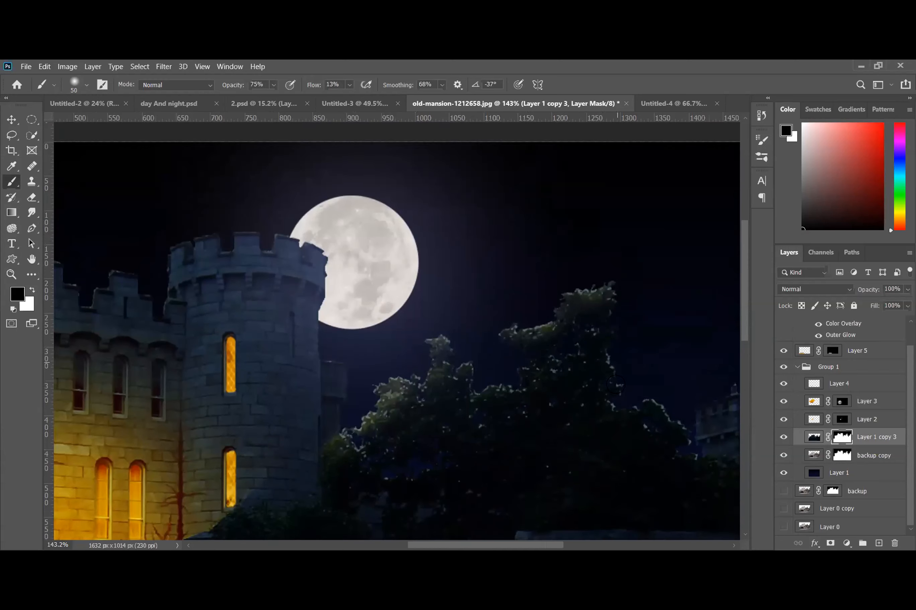
{"action": "left_click_drag", "start_coordinate": [531, 544], "coordinate": [584, 544]}
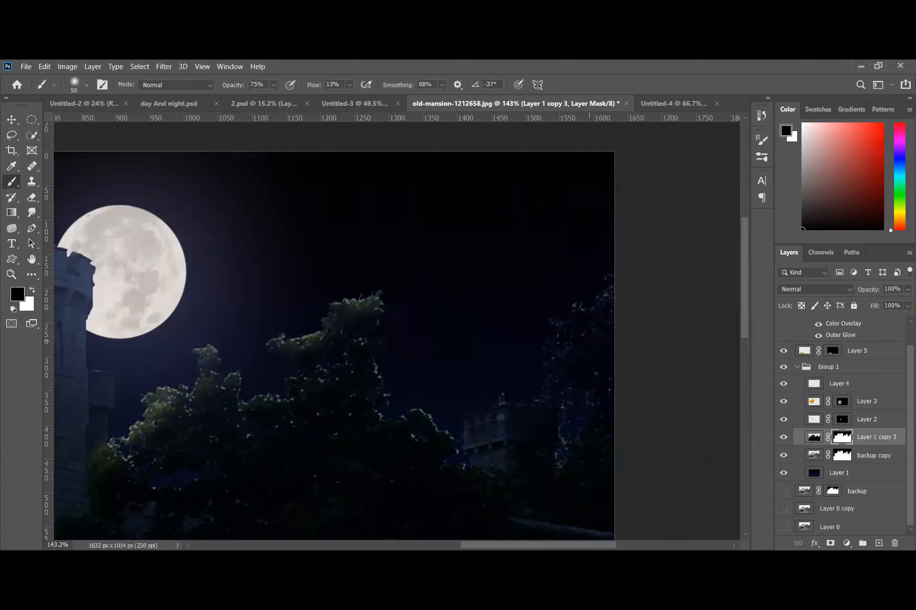
{"action": "mouse_move", "coordinate": [554, 340]}
{"action": "left_mouse_down"}
{"action": "mouse_move", "coordinate": [541, 359]}
{"action": "mouse_move", "coordinate": [540, 325]}
{"action": "mouse_move", "coordinate": [554, 324]}
{"action": "mouse_move", "coordinate": [546, 374]}
{"action": "left_mouse_up"}
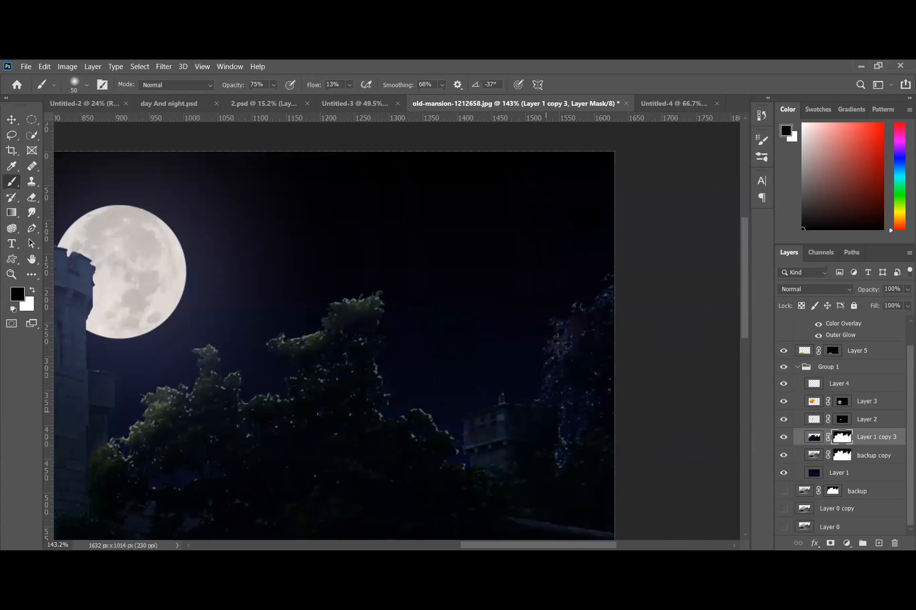
{"action": "left_click_drag", "start_coordinate": [602, 298], "coordinate": [523, 402]}
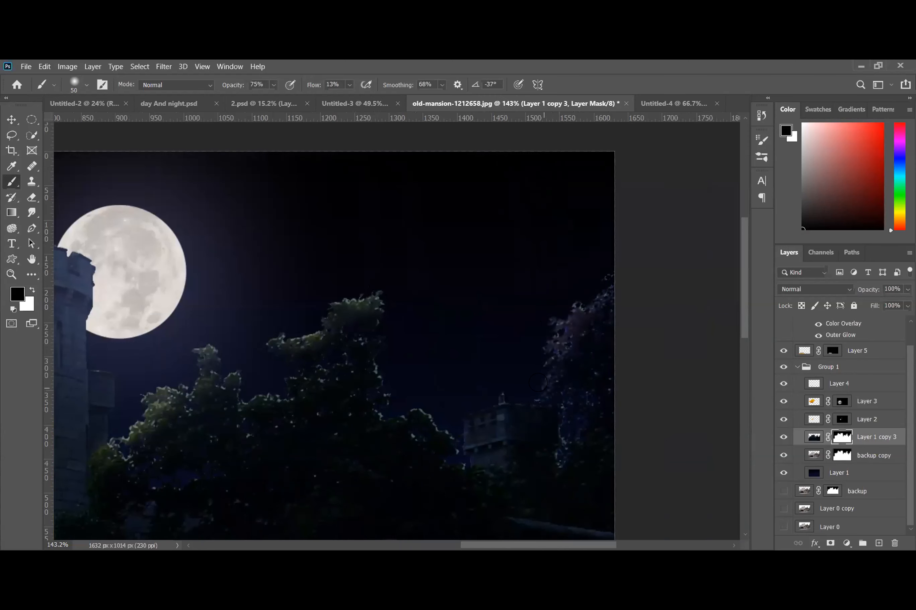
{"action": "key", "text": "ctrl+0"}
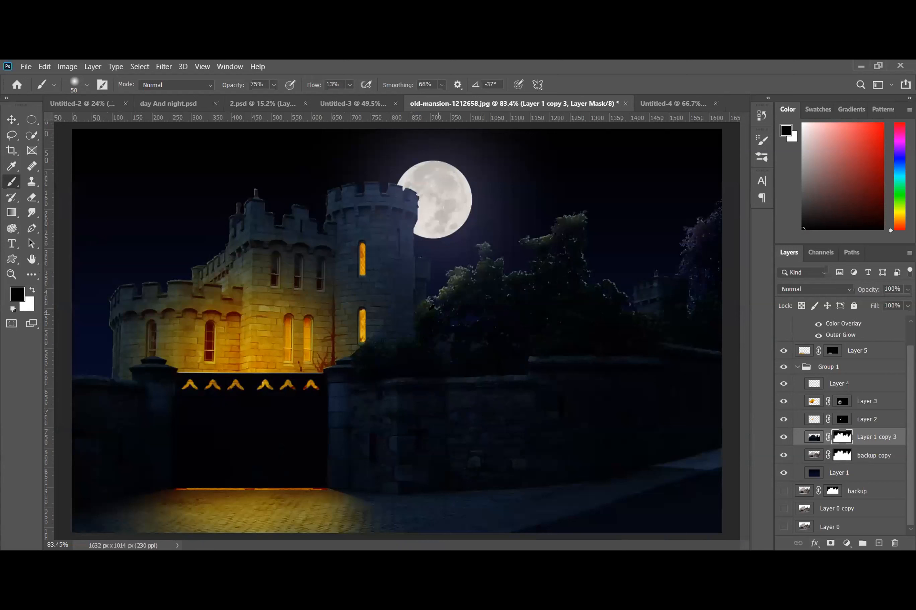
{"action": "scroll", "coordinate": [431, 308], "scroll_direction": "up", "scroll_amount": 2}
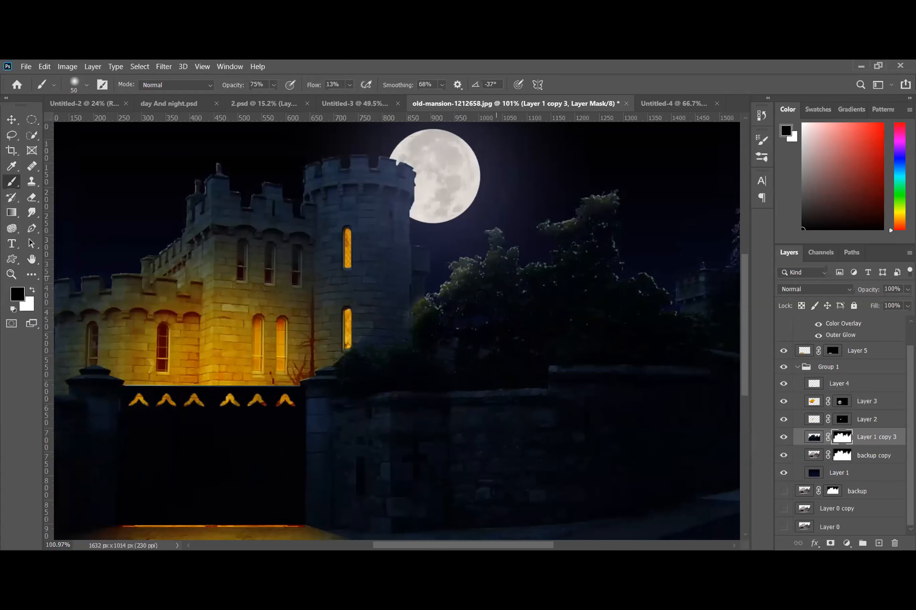
Paint black on Layer 1 copy 3's mask to brighten the edge of the tree beside the round tower
{"action": "scroll", "coordinate": [427, 294], "scroll_direction": "up", "scroll_amount": 3}
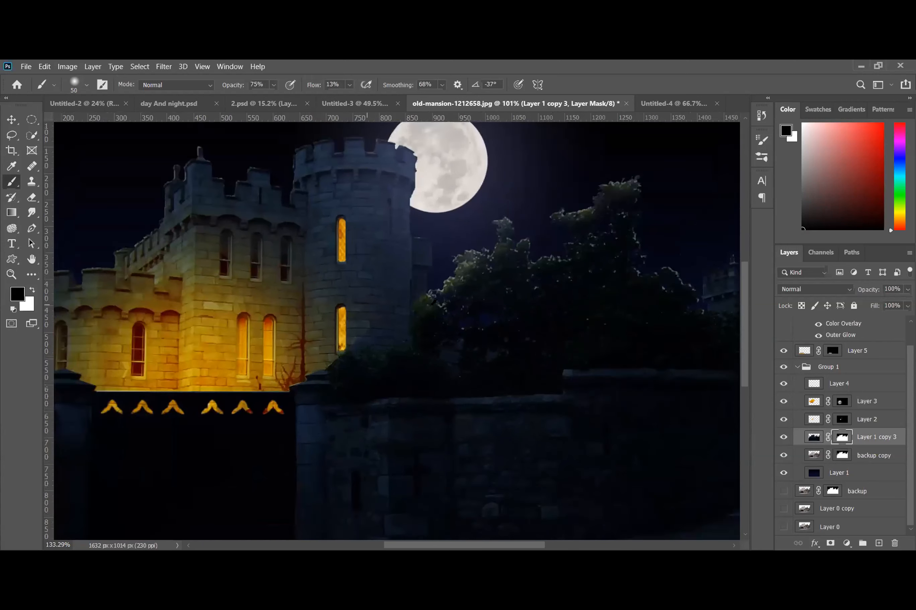
{"action": "scroll", "coordinate": [427, 293], "scroll_direction": "up", "scroll_amount": 1}
{"action": "left_click_drag", "start_coordinate": [424, 295], "coordinate": [441, 331]}
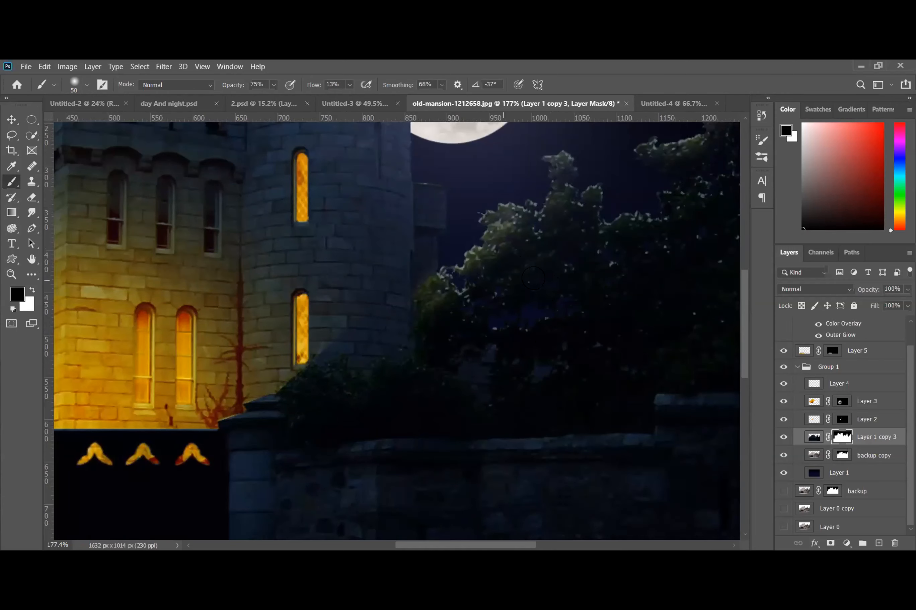
{"action": "left_click_drag", "start_coordinate": [442, 278], "coordinate": [446, 278]}
{"action": "mouse_move", "coordinate": [494, 312]}
{"action": "left_mouse_down"}
{"action": "mouse_move", "coordinate": [433, 278]}
{"action": "mouse_move", "coordinate": [420, 310]}
{"action": "left_mouse_up"}
Paint black with a 30 px brush on Layer 1 copy 3's mask to brighten the small distant tower behind the trees
{"action": "scroll", "coordinate": [436, 387], "scroll_direction": "down", "scroll_amount": 6}
{"action": "left_click_drag", "start_coordinate": [499, 546], "coordinate": [565, 546]}
{"action": "scroll", "coordinate": [475, 264], "scroll_direction": "up", "scroll_amount": 9}
{"action": "scroll", "coordinate": [434, 266], "scroll_direction": "up", "scroll_amount": 3}
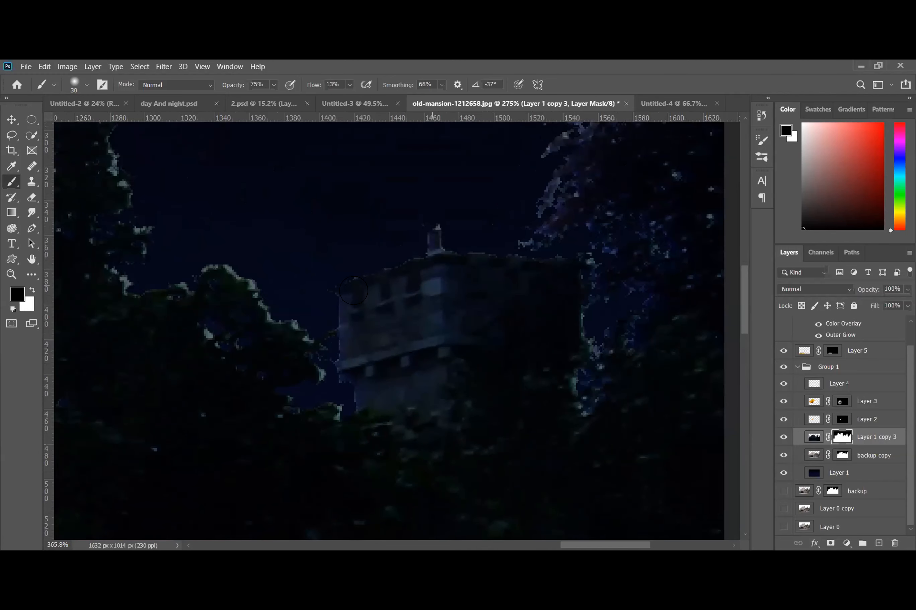
{"action": "mouse_move", "coordinate": [380, 274]}
{"action": "left_mouse_down"}
{"action": "mouse_move", "coordinate": [372, 295]}
{"action": "mouse_move", "coordinate": [355, 299]}
{"action": "mouse_move", "coordinate": [417, 285]}
{"action": "mouse_move", "coordinate": [377, 305]}
{"action": "mouse_move", "coordinate": [360, 292]}
{"action": "mouse_move", "coordinate": [343, 296]}
{"action": "mouse_move", "coordinate": [353, 342]}
{"action": "mouse_move", "coordinate": [434, 288]}
{"action": "mouse_move", "coordinate": [345, 356]}
{"action": "mouse_move", "coordinate": [421, 338]}
{"action": "mouse_move", "coordinate": [345, 298]}
{"action": "mouse_move", "coordinate": [344, 361]}
{"action": "mouse_move", "coordinate": [342, 332]}
{"action": "mouse_move", "coordinate": [359, 366]}
{"action": "mouse_move", "coordinate": [428, 392]}
{"action": "mouse_move", "coordinate": [390, 413]}
{"action": "left_mouse_up"}
{"action": "mouse_move", "coordinate": [353, 382]}
{"action": "left_mouse_down"}
{"action": "mouse_move", "coordinate": [436, 380]}
{"action": "mouse_move", "coordinate": [369, 367]}
{"action": "mouse_move", "coordinate": [384, 363]}
{"action": "left_mouse_up"}
{"action": "scroll", "coordinate": [371, 359], "scroll_direction": "down", "scroll_amount": 1}
{"action": "scroll", "coordinate": [371, 360], "scroll_direction": "down", "scroll_amount": 10}
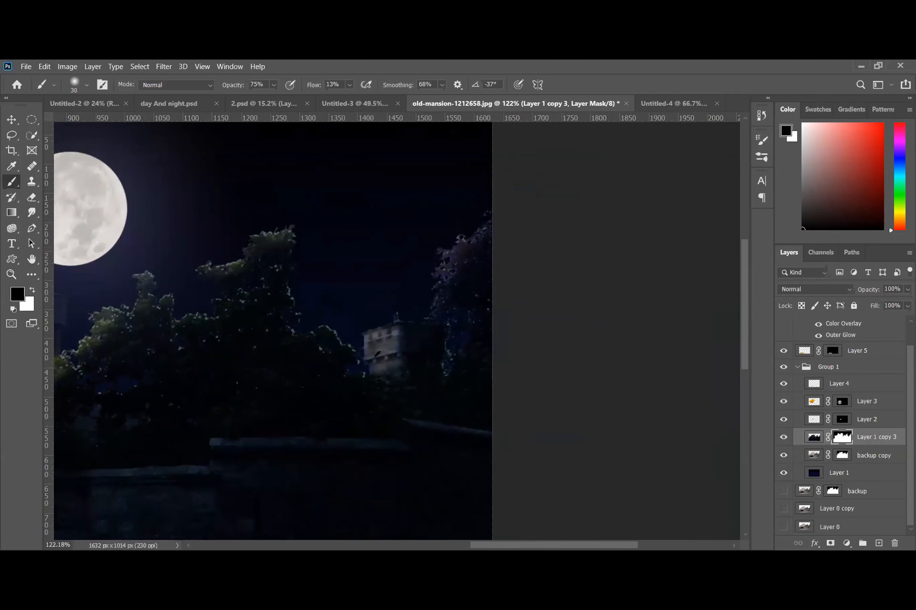
Nudge the backup copy layer slightly with the Move tool to adjust the light fringe along the castle battlements
{"action": "scroll", "coordinate": [312, 230], "scroll_direction": "up", "scroll_amount": 7}
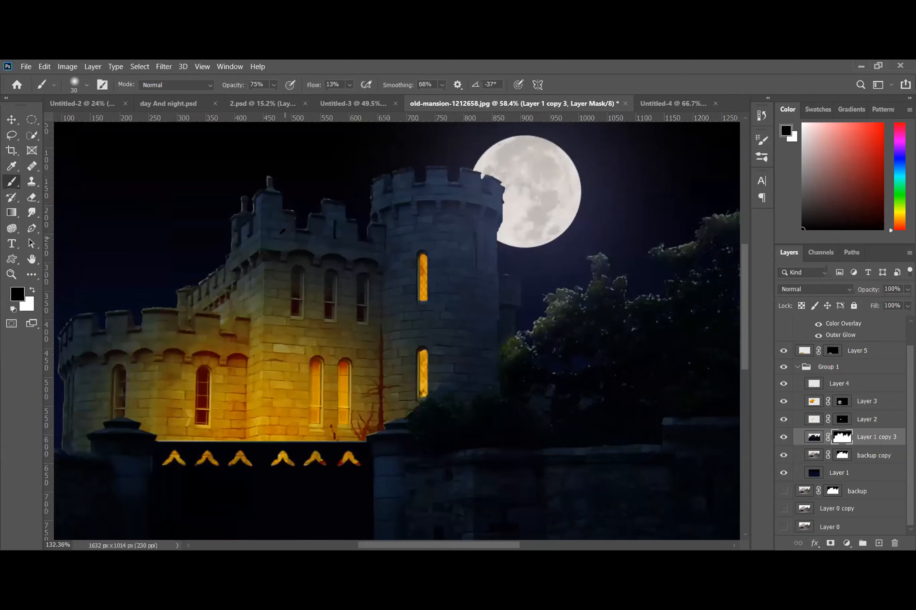
{"action": "scroll", "coordinate": [314, 296], "scroll_direction": "up", "scroll_amount": 5}
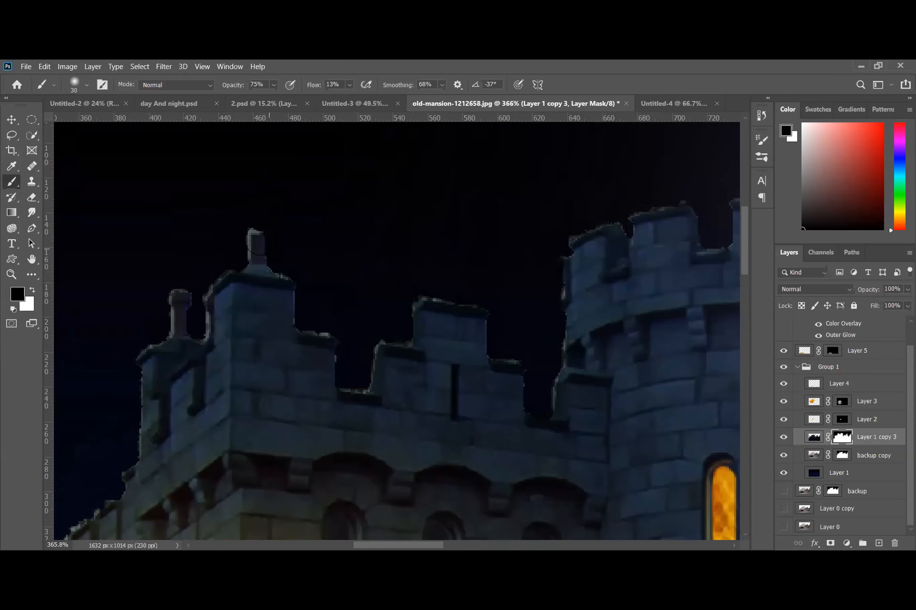
{"action": "scroll", "coordinate": [471, 388], "scroll_direction": "down", "scroll_amount": 2}
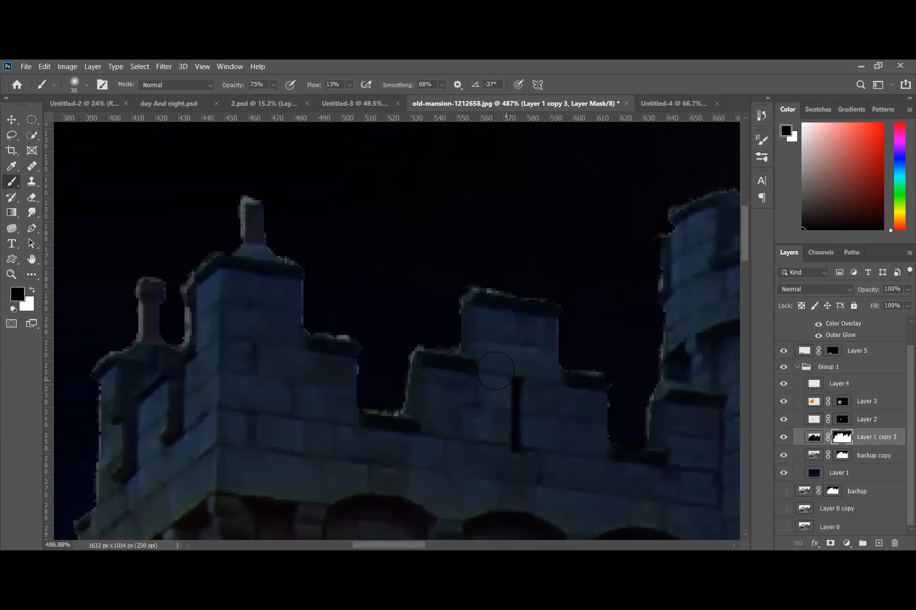
{"action": "scroll", "coordinate": [522, 429], "scroll_direction": "down", "scroll_amount": 3}
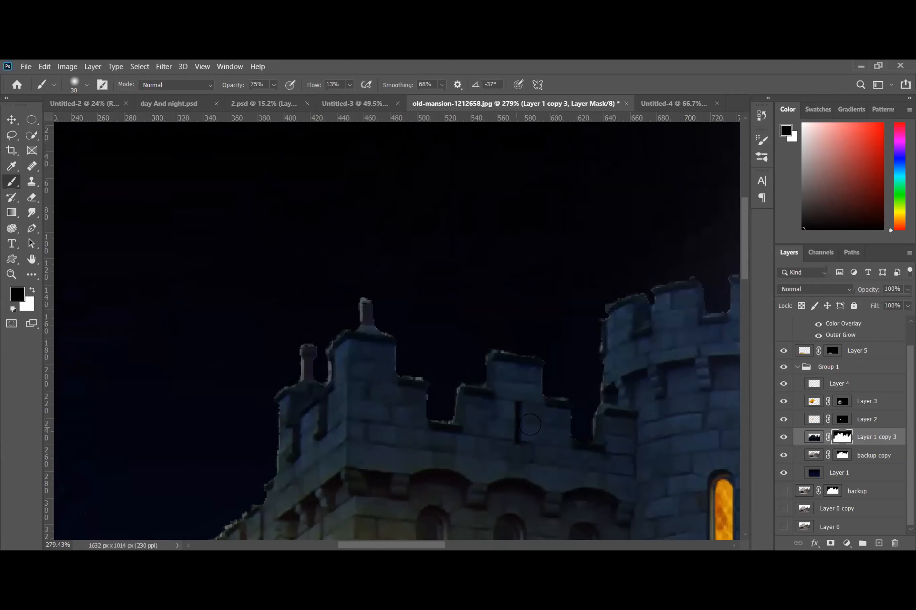
{"action": "left_click", "coordinate": [853, 455]}
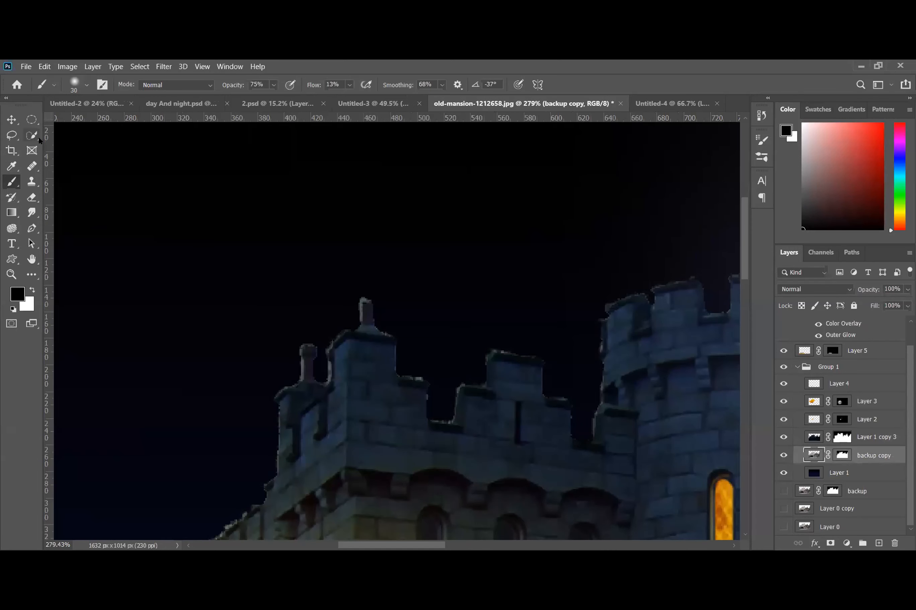
{"action": "left_click", "coordinate": [15, 124]}
{"action": "left_click_drag", "start_coordinate": [430, 442], "coordinate": [429, 439]}
Examine the castle's roofline, chimneys and battlement edges at both overview and close-up magnification
{"action": "scroll", "coordinate": [428, 438], "scroll_direction": "down", "scroll_amount": 3}
{"action": "scroll", "coordinate": [429, 438], "scroll_direction": "down", "scroll_amount": 10}
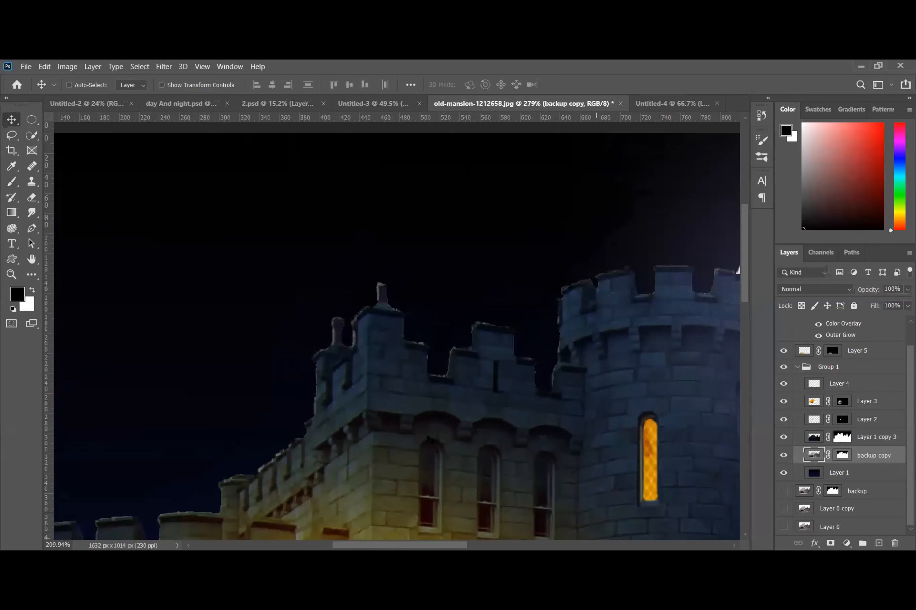
{"action": "scroll", "coordinate": [653, 421], "scroll_direction": "down", "scroll_amount": 7}
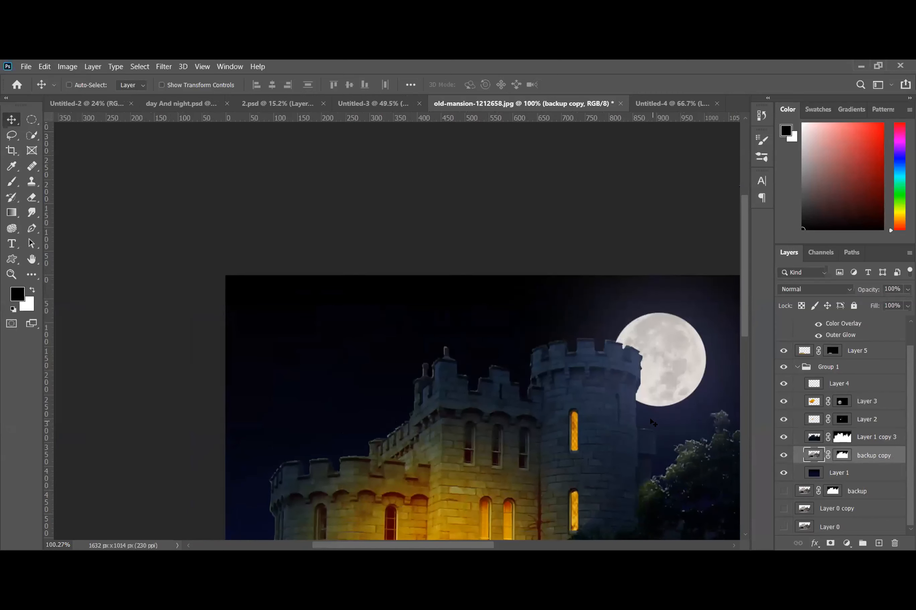
{"action": "scroll", "coordinate": [650, 418], "scroll_direction": "up", "scroll_amount": 7}
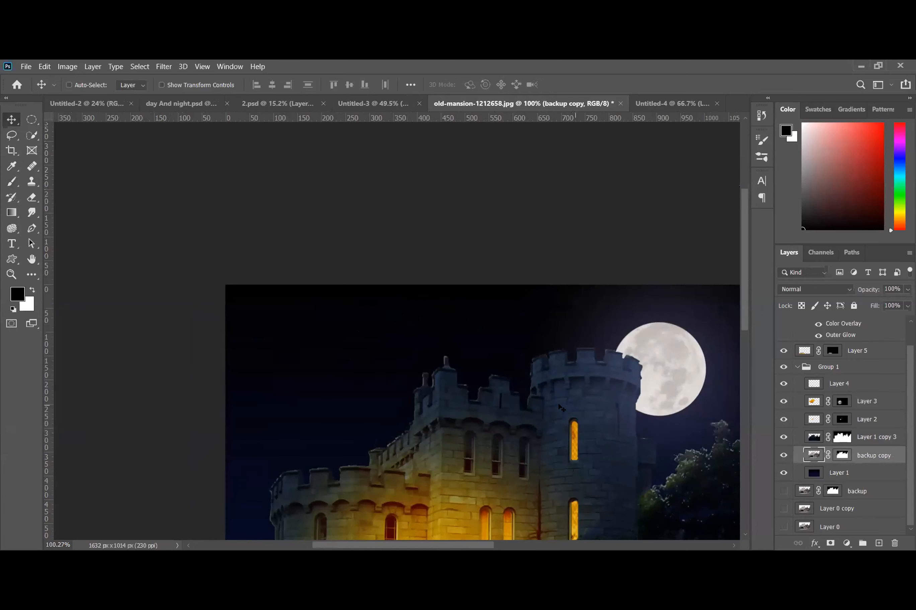
{"action": "scroll", "coordinate": [530, 423], "scroll_direction": "up", "scroll_amount": 2}
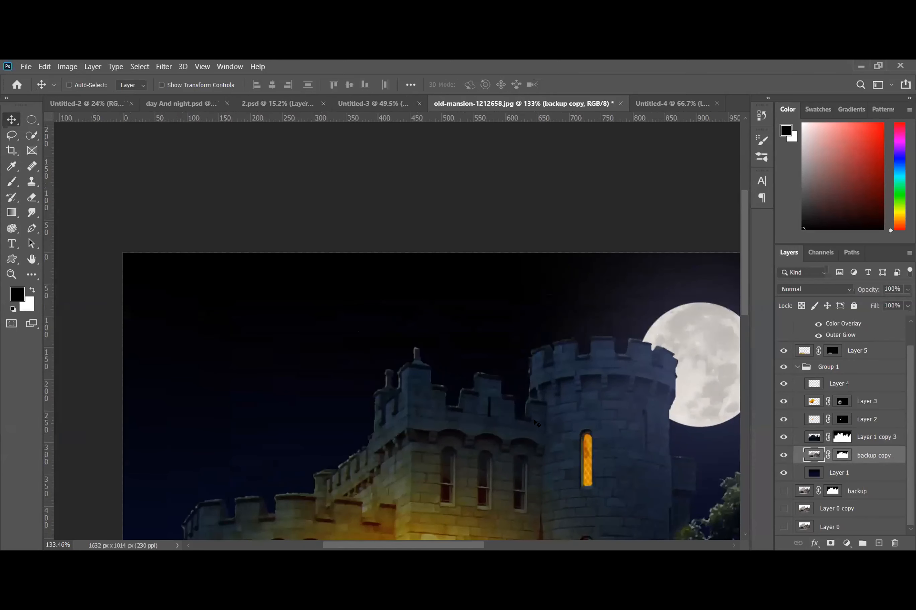
{"action": "scroll", "coordinate": [530, 425], "scroll_direction": "up", "scroll_amount": 3}
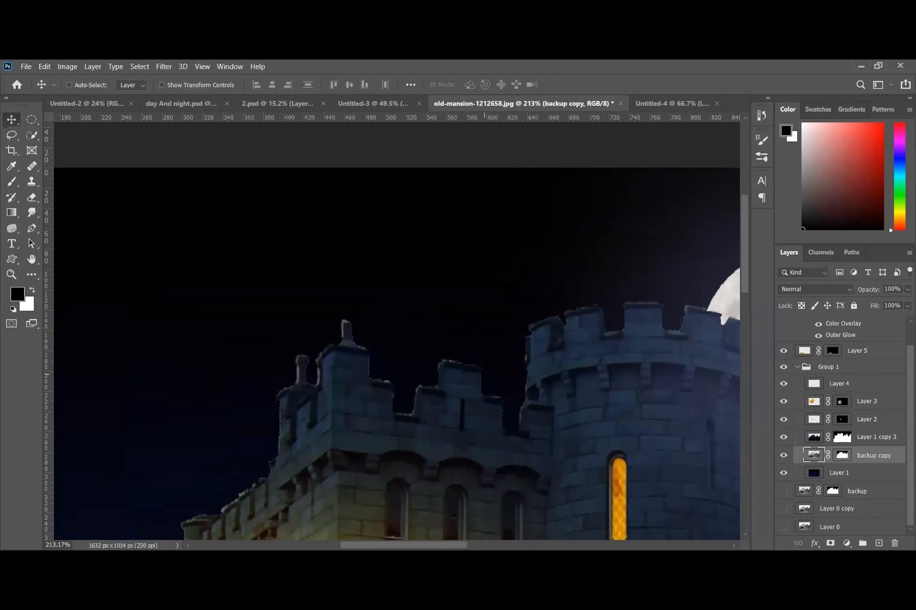
{"action": "scroll", "coordinate": [460, 381], "scroll_direction": "up", "scroll_amount": 4}
{"action": "scroll", "coordinate": [438, 407], "scroll_direction": "down", "scroll_amount": 3}
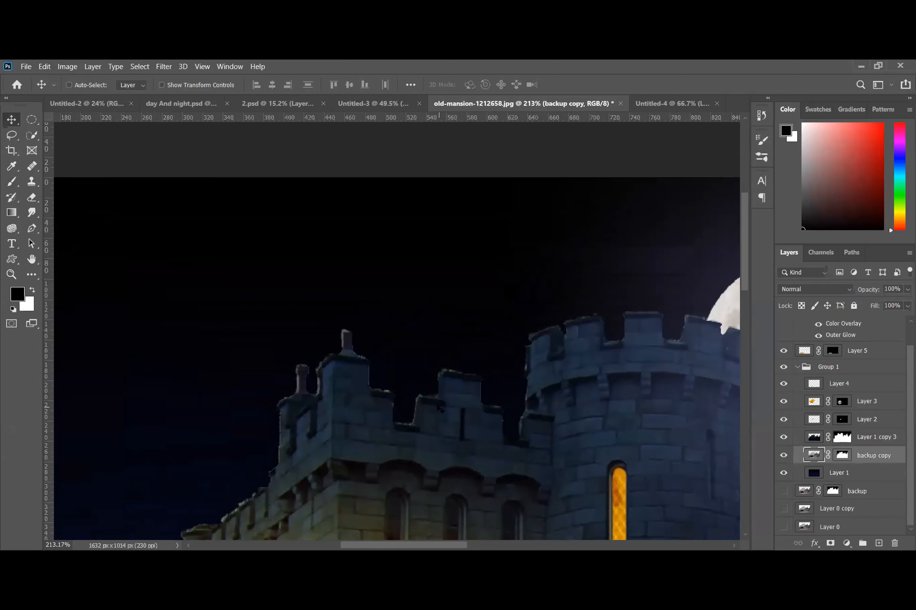
{"action": "scroll", "coordinate": [426, 409], "scroll_direction": "up", "scroll_amount": 4}
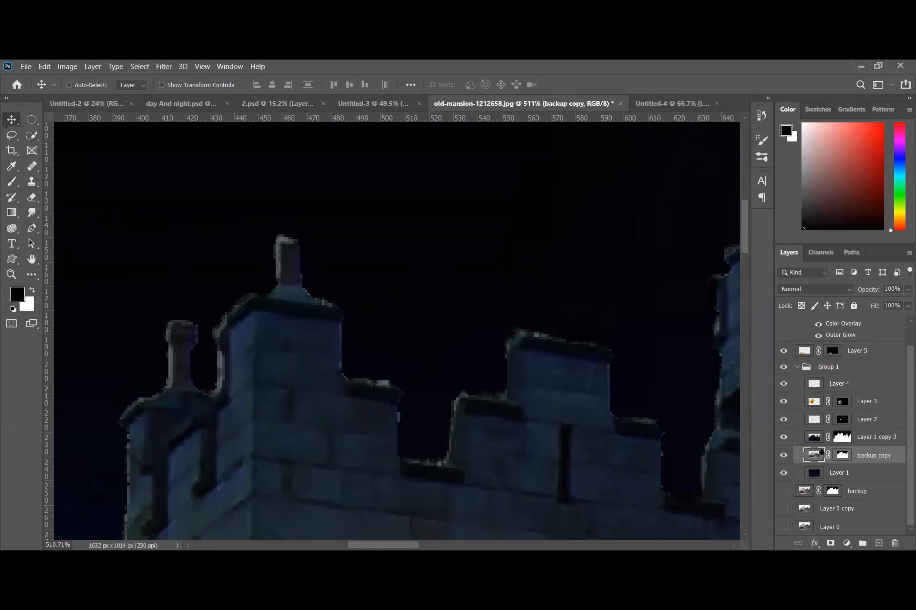
Paint black with an 8 px brush on Layer 1 copy 3's mask along the moon-facing edges of the taller chimney and its turret
{"action": "left_click", "coordinate": [851, 439]}
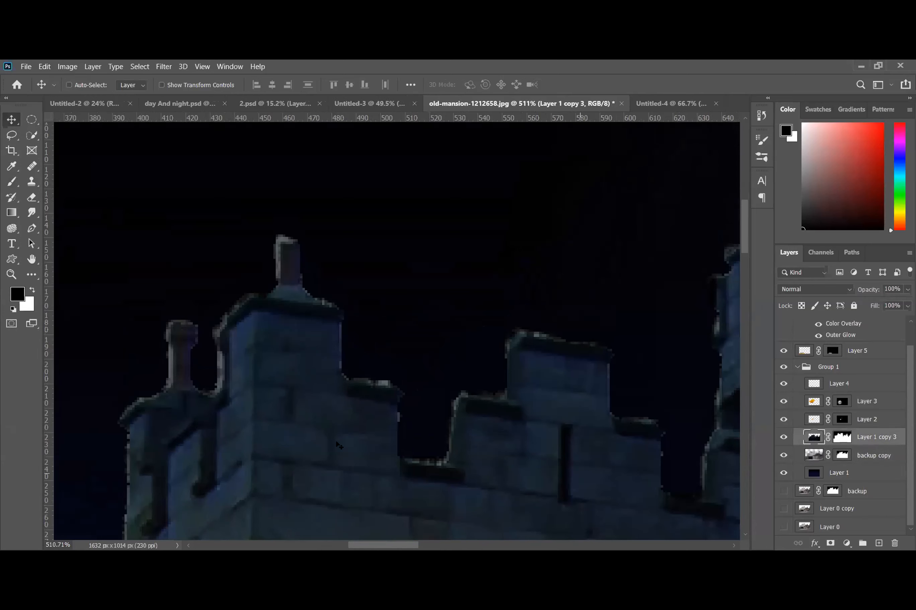
{"action": "left_click", "coordinate": [11, 183]}
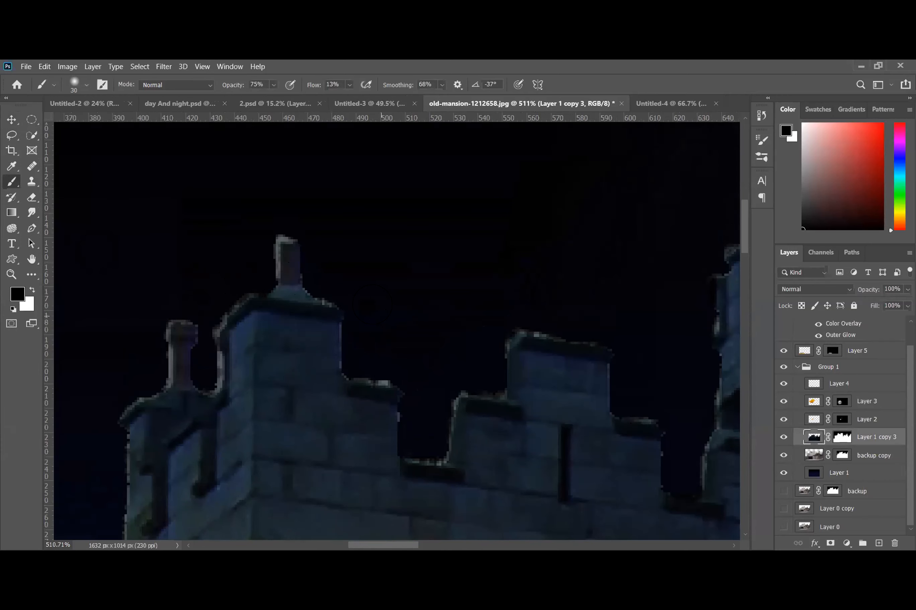
{"action": "scroll", "coordinate": [382, 311], "scroll_direction": "up", "scroll_amount": 5}
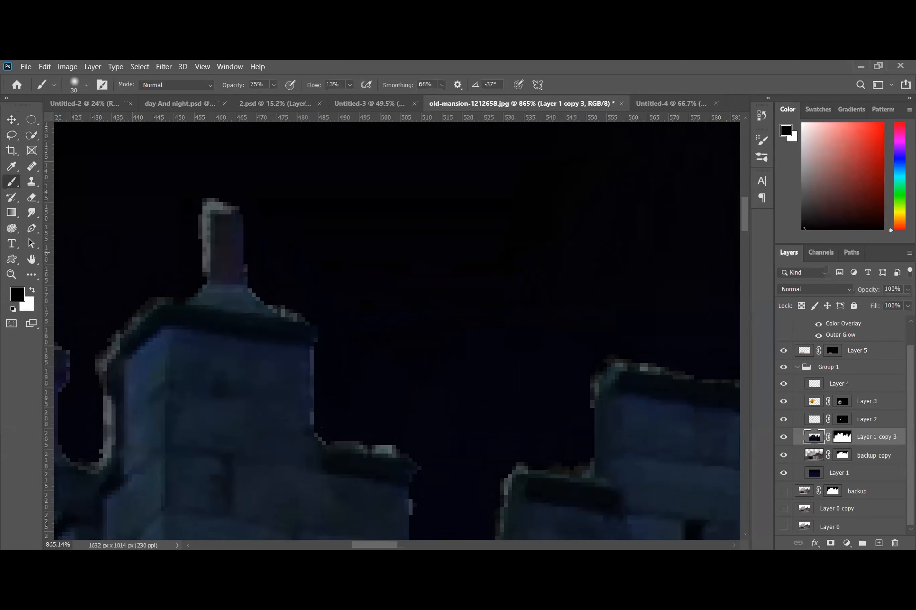
{"action": "key", "text": "bracketleft"}
{"action": "key", "text": "bracketleft"}
{"action": "left_click_drag", "start_coordinate": [227, 230], "coordinate": [227, 215]}
{"action": "left_click_drag", "start_coordinate": [246, 294], "coordinate": [223, 246]}
{"action": "left_click", "coordinate": [840, 437]}
{"action": "left_click_drag", "start_coordinate": [236, 210], "coordinate": [244, 274]}
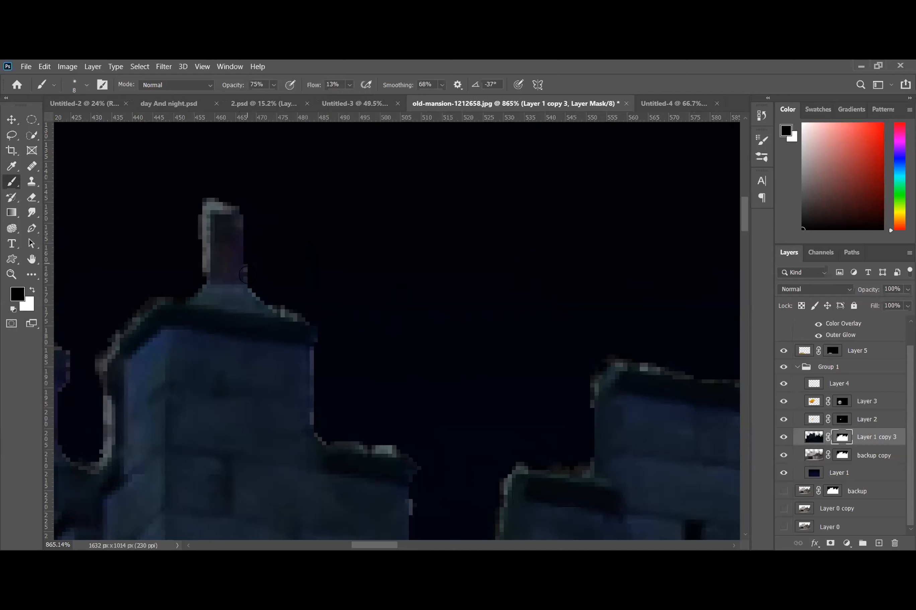
{"action": "mouse_move", "coordinate": [230, 218]}
{"action": "left_mouse_down"}
{"action": "mouse_move", "coordinate": [241, 268]}
{"action": "mouse_move", "coordinate": [290, 317]}
{"action": "mouse_move", "coordinate": [276, 315]}
{"action": "mouse_move", "coordinate": [292, 333]}
{"action": "mouse_move", "coordinate": [314, 427]}
{"action": "left_mouse_up"}
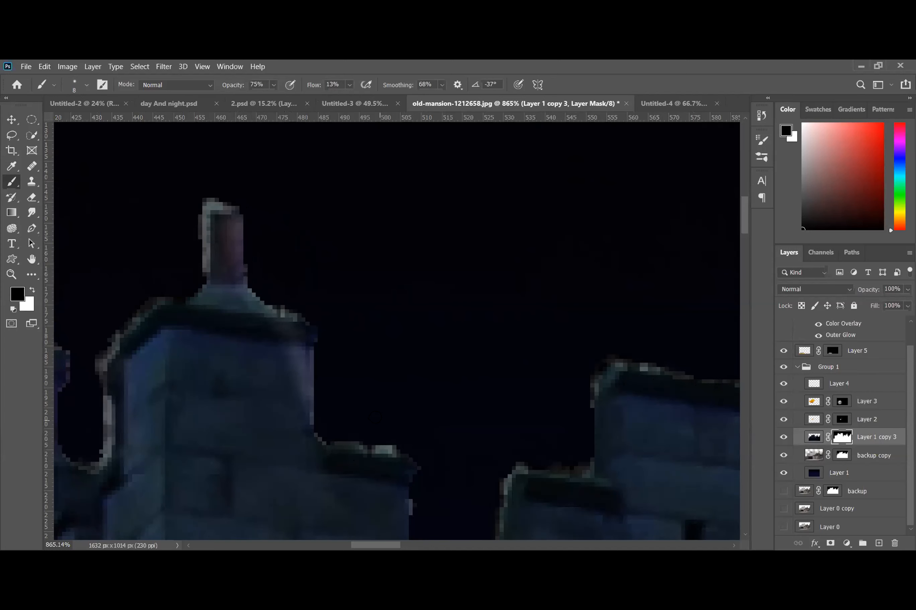
Paint black on Layer 1 copy 3's mask along the caps and moon-facing side of the round tower's middle battlements
{"action": "scroll", "coordinate": [374, 416], "scroll_direction": "down", "scroll_amount": 10}
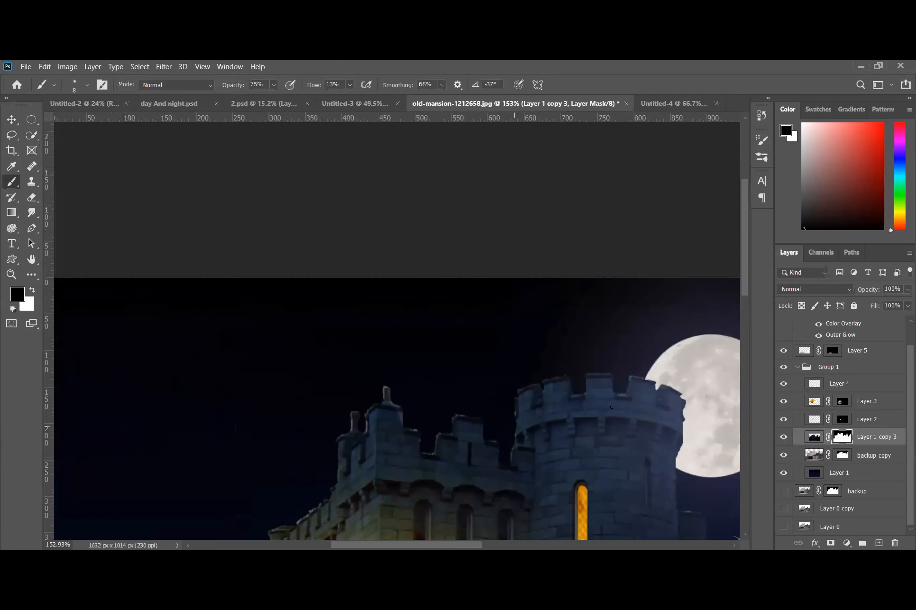
{"action": "scroll", "coordinate": [688, 399], "scroll_direction": "up", "scroll_amount": 7}
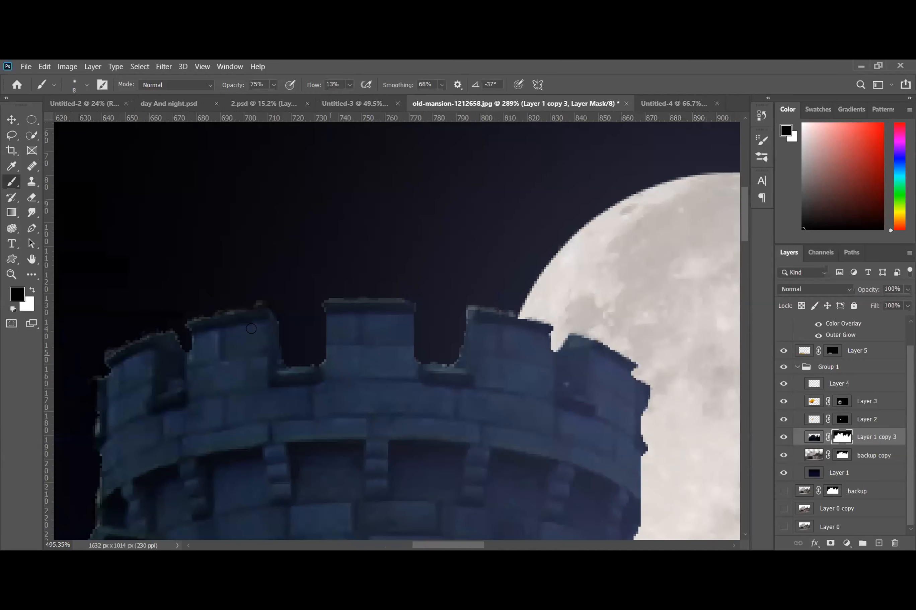
{"action": "scroll", "coordinate": [264, 317], "scroll_direction": "up", "scroll_amount": 3}
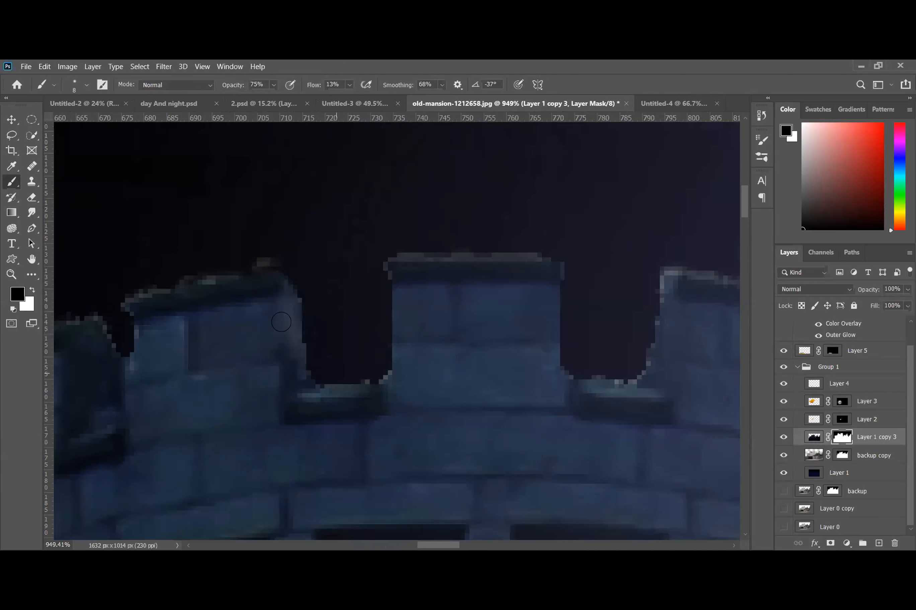
{"action": "mouse_move", "coordinate": [271, 277]}
{"action": "left_mouse_down"}
{"action": "mouse_move", "coordinate": [301, 364]}
{"action": "mouse_move", "coordinate": [335, 392]}
{"action": "left_mouse_up"}
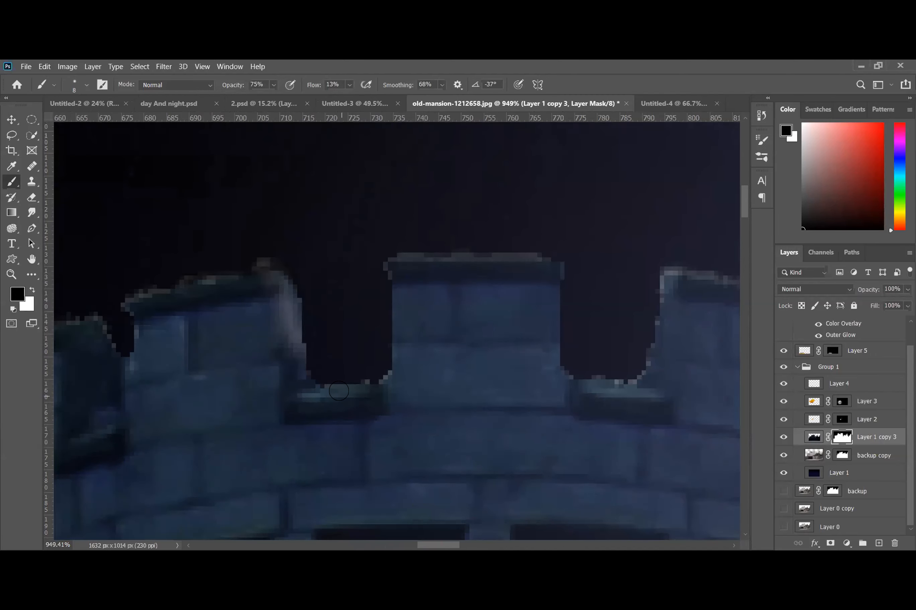
{"action": "mouse_move", "coordinate": [293, 345]}
{"action": "left_mouse_down"}
{"action": "mouse_move", "coordinate": [307, 383]}
{"action": "mouse_move", "coordinate": [298, 368]}
{"action": "mouse_move", "coordinate": [331, 390]}
{"action": "left_mouse_up"}
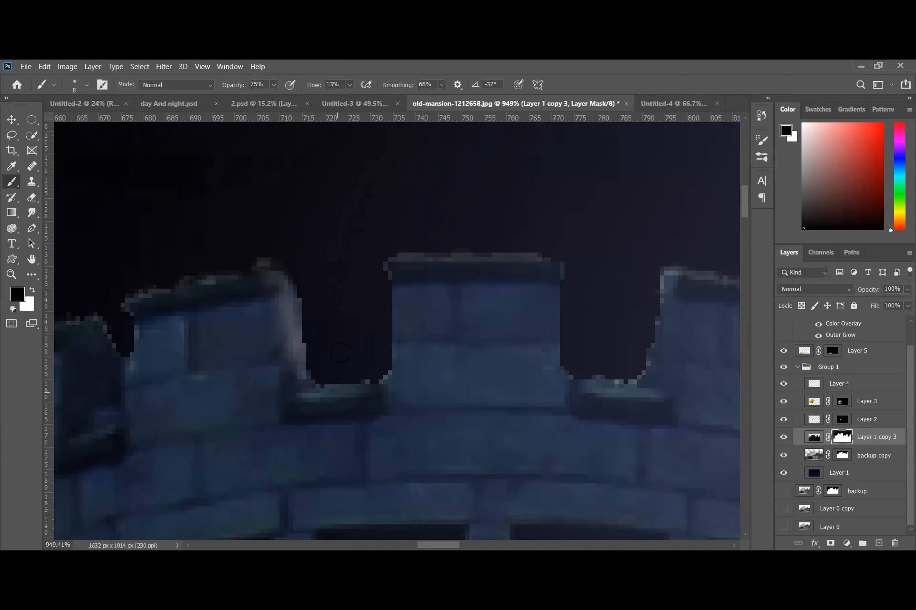
{"action": "mouse_move", "coordinate": [406, 263]}
{"action": "left_mouse_down"}
{"action": "mouse_move", "coordinate": [505, 248]}
{"action": "mouse_move", "coordinate": [453, 263]}
{"action": "mouse_move", "coordinate": [548, 259]}
{"action": "mouse_move", "coordinate": [383, 260]}
{"action": "left_mouse_up"}
{"action": "left_click_drag", "start_coordinate": [269, 267], "coordinate": [152, 300]}
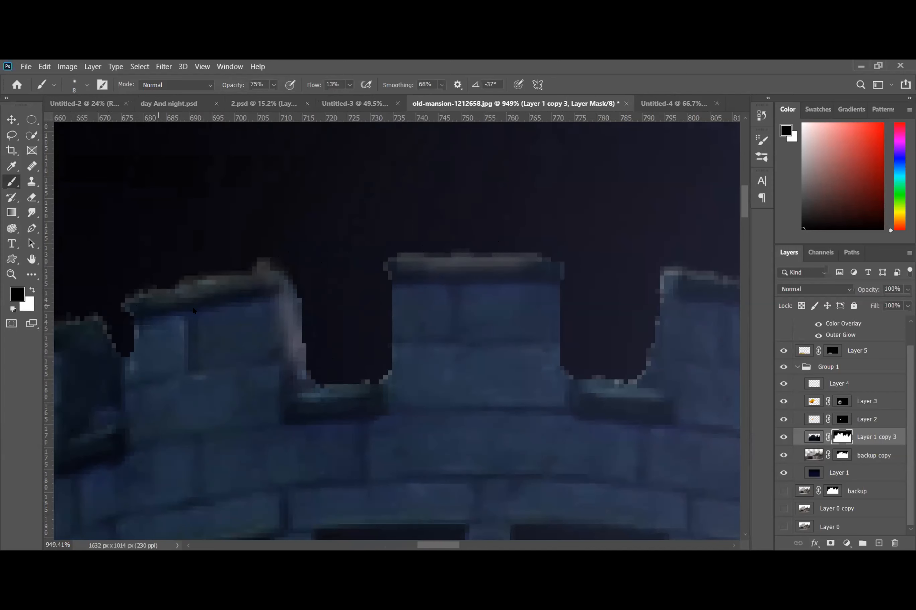
Brighten the round tower's battlement nearest the moon and the outermost one on the opposite side through Layer 1 copy 3's mask
{"action": "scroll", "coordinate": [192, 308], "scroll_direction": "down", "scroll_amount": 11}
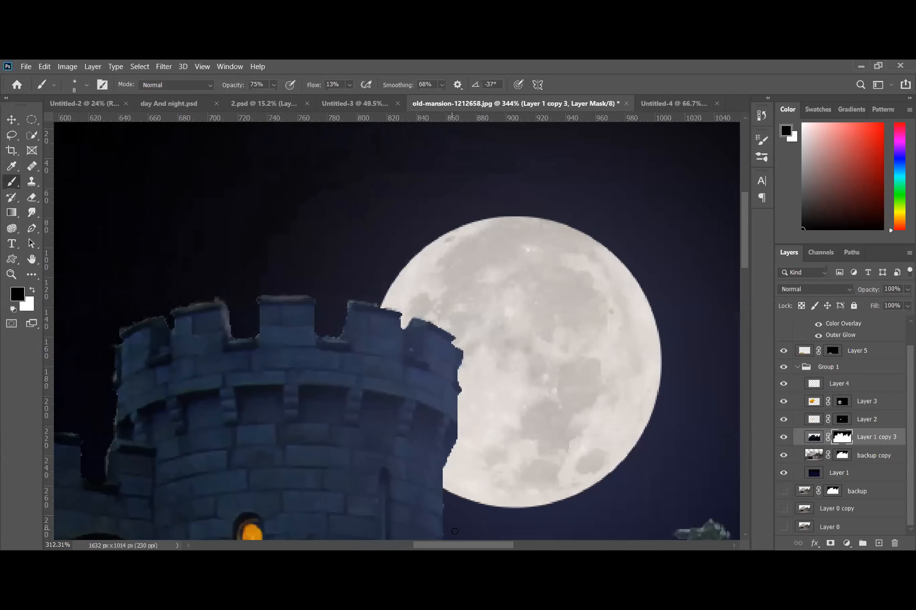
{"action": "left_click_drag", "start_coordinate": [462, 545], "coordinate": [443, 545]}
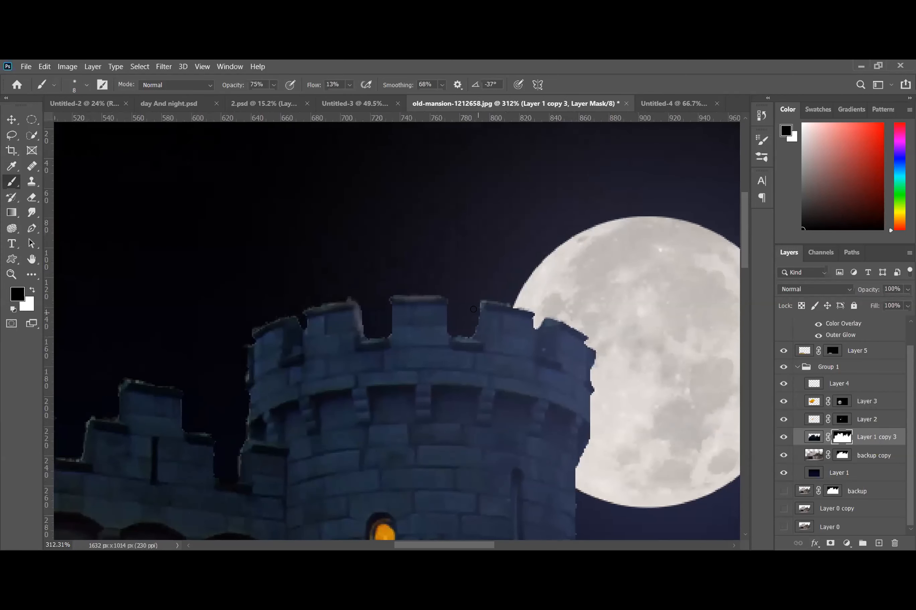
{"action": "left_click_drag", "start_coordinate": [485, 302], "coordinate": [534, 311]}
{"action": "mouse_move", "coordinate": [289, 330]}
{"action": "left_mouse_down"}
{"action": "mouse_move", "coordinate": [288, 354]}
{"action": "mouse_move", "coordinate": [296, 331]}
{"action": "left_mouse_up"}
{"action": "scroll", "coordinate": [290, 334], "scroll_direction": "up", "scroll_amount": 5}
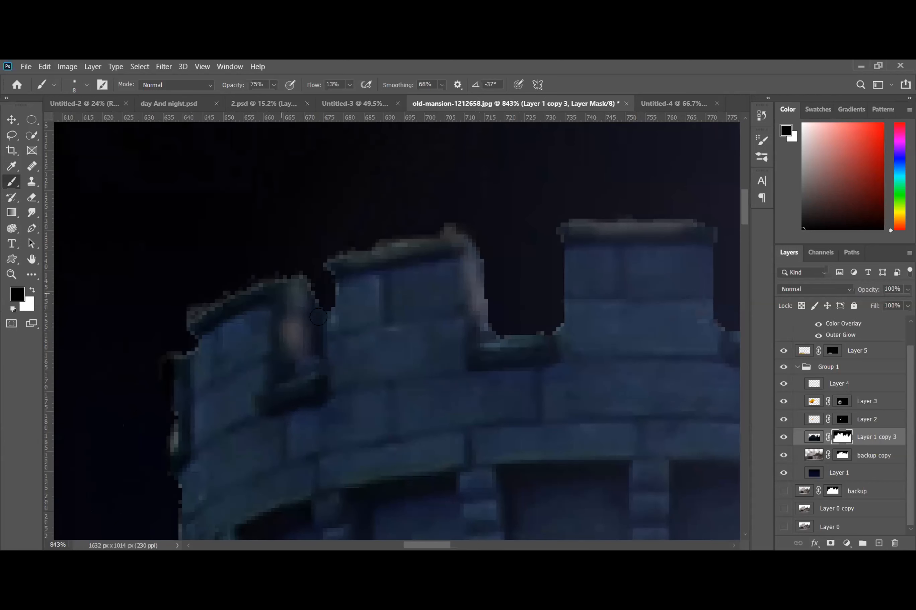
{"action": "mouse_move", "coordinate": [278, 291]}
{"action": "left_mouse_down"}
{"action": "mouse_move", "coordinate": [303, 321]}
{"action": "mouse_move", "coordinate": [301, 307]}
{"action": "mouse_move", "coordinate": [311, 331]}
{"action": "mouse_move", "coordinate": [304, 328]}
{"action": "mouse_move", "coordinate": [311, 305]}
{"action": "mouse_move", "coordinate": [314, 347]}
{"action": "mouse_move", "coordinate": [309, 291]}
{"action": "mouse_move", "coordinate": [307, 368]}
{"action": "mouse_move", "coordinate": [308, 332]}
{"action": "mouse_move", "coordinate": [273, 293]}
{"action": "left_mouse_up"}
{"action": "scroll", "coordinate": [308, 339], "scroll_direction": "down", "scroll_amount": 10}
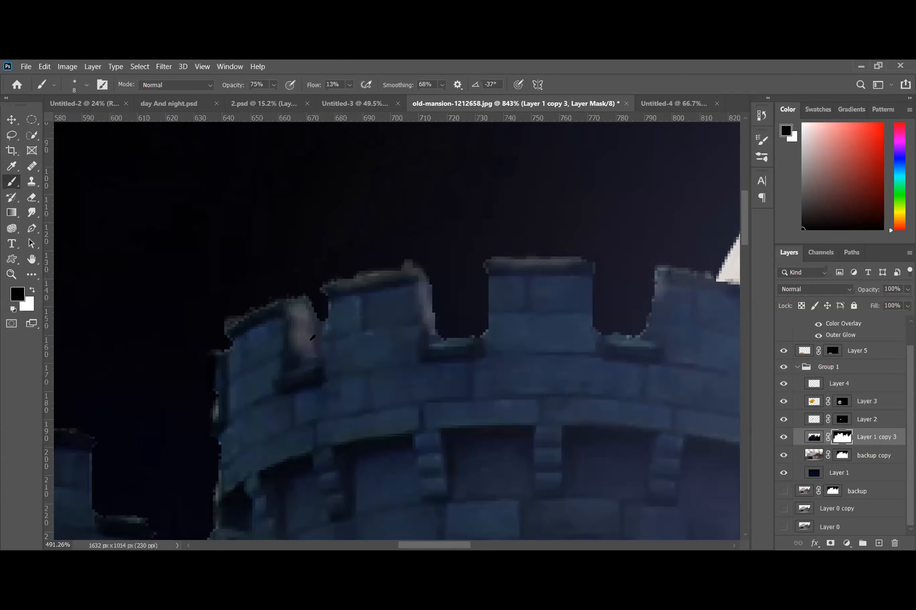
Paint black on Layer 1 copy 3's mask over the main building's stepped battlement caps and the shorter chimney
{"action": "scroll", "coordinate": [320, 357], "scroll_direction": "up", "scroll_amount": 8}
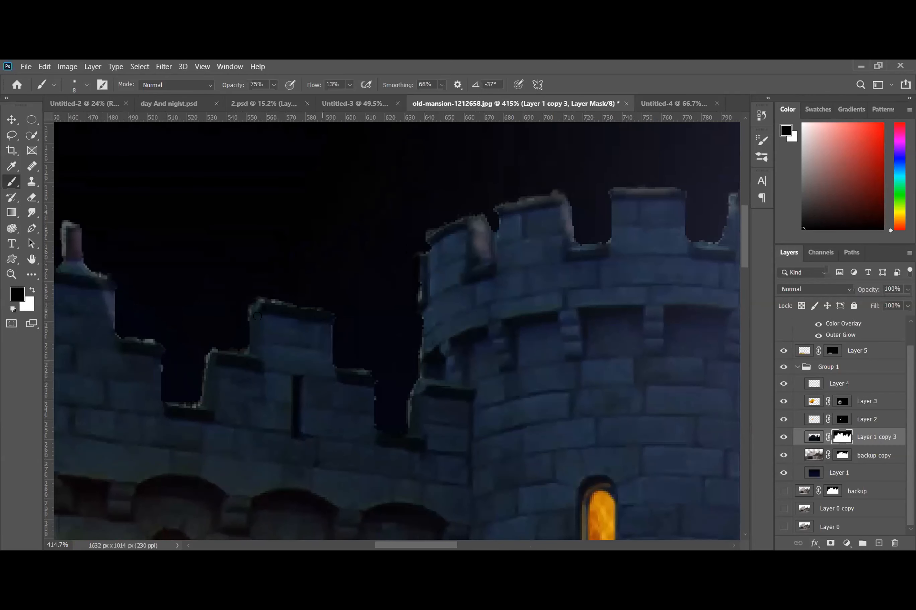
{"action": "mouse_move", "coordinate": [313, 310]}
{"action": "left_mouse_down"}
{"action": "mouse_move", "coordinate": [342, 319]}
{"action": "mouse_move", "coordinate": [259, 304]}
{"action": "mouse_move", "coordinate": [254, 311]}
{"action": "left_mouse_up"}
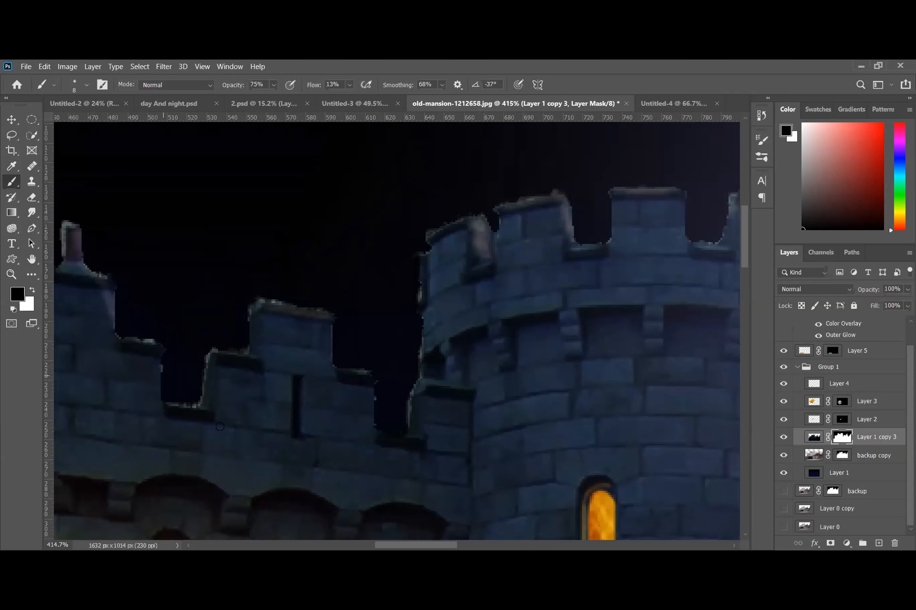
{"action": "left_click_drag", "start_coordinate": [380, 546], "coordinate": [356, 545]}
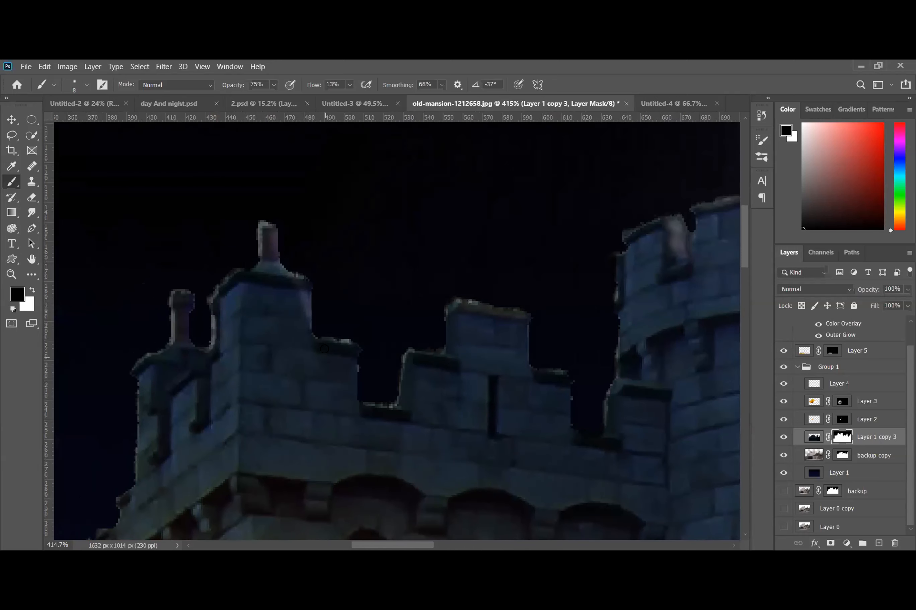
{"action": "left_click_drag", "start_coordinate": [340, 340], "coordinate": [356, 348]}
{"action": "left_click_drag", "start_coordinate": [187, 296], "coordinate": [184, 338]}
{"action": "mouse_move", "coordinate": [182, 295]}
{"action": "left_mouse_down"}
{"action": "mouse_move", "coordinate": [190, 341]}
{"action": "mouse_move", "coordinate": [205, 350]}
{"action": "mouse_move", "coordinate": [189, 296]}
{"action": "mouse_move", "coordinate": [184, 340]}
{"action": "left_mouse_up"}
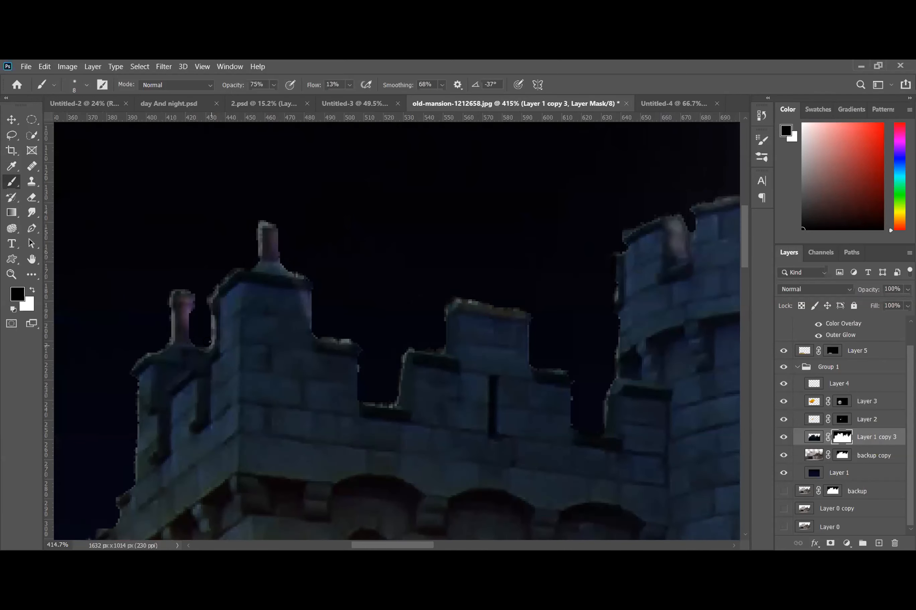
Paint black on Layer 1 copy 3's mask along the moon-facing sides of the lower wing's two outermost battlements and the outer one's cap
{"action": "scroll", "coordinate": [211, 346], "scroll_direction": "down", "scroll_amount": 7}
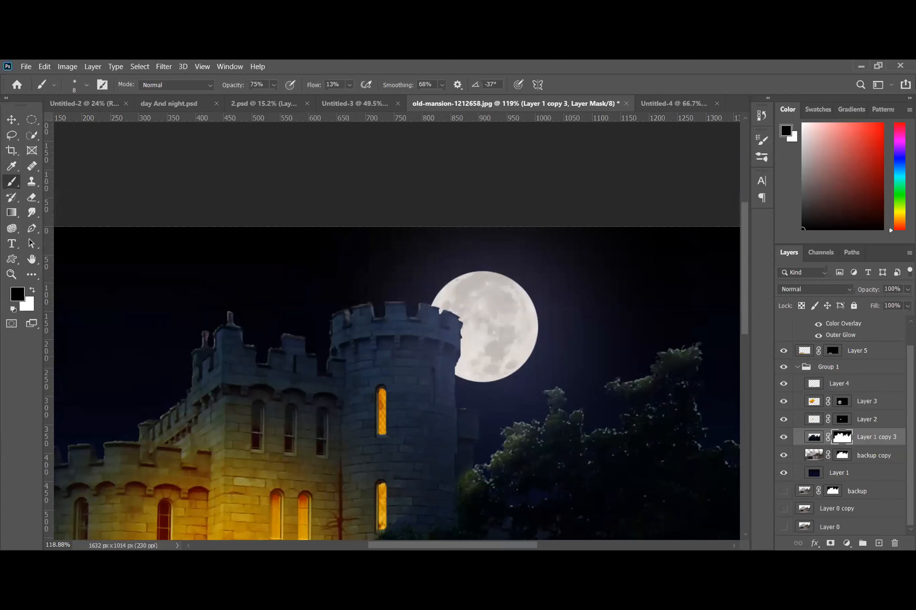
{"action": "left_click_drag", "start_coordinate": [369, 547], "coordinate": [342, 548]}
{"action": "scroll", "coordinate": [281, 437], "scroll_direction": "up", "scroll_amount": 7}
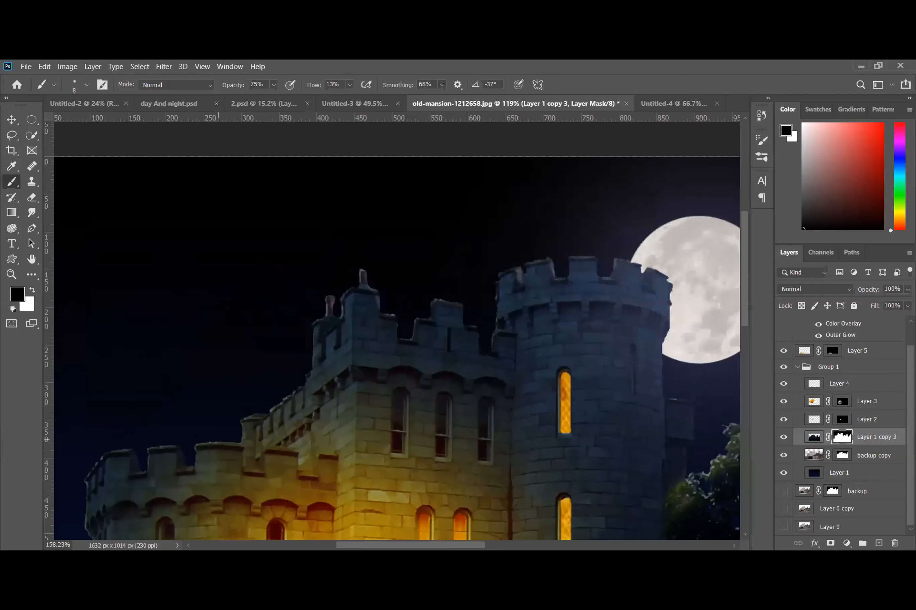
{"action": "scroll", "coordinate": [259, 444], "scroll_direction": "down", "scroll_amount": 2}
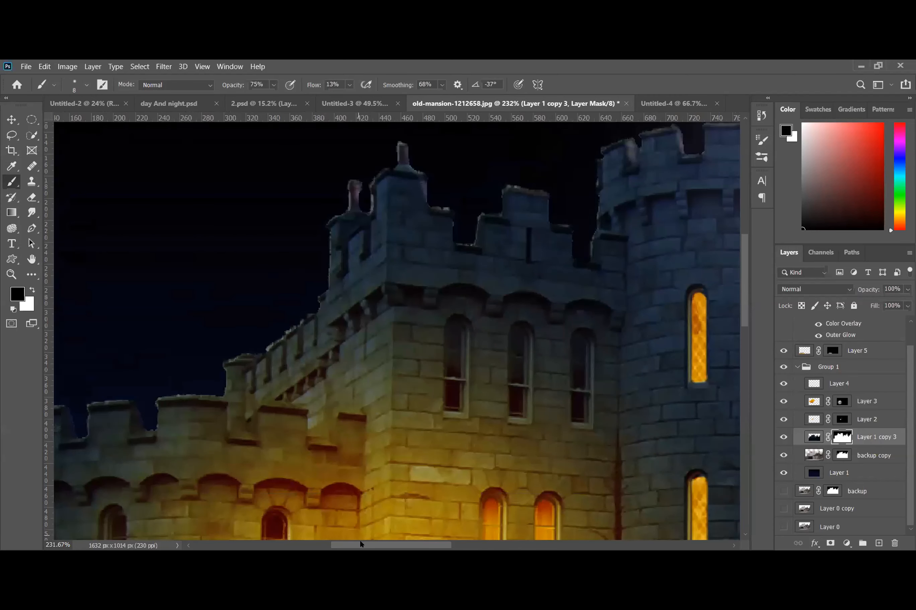
{"action": "scroll", "coordinate": [359, 540], "scroll_direction": "left", "scroll_amount": 5}
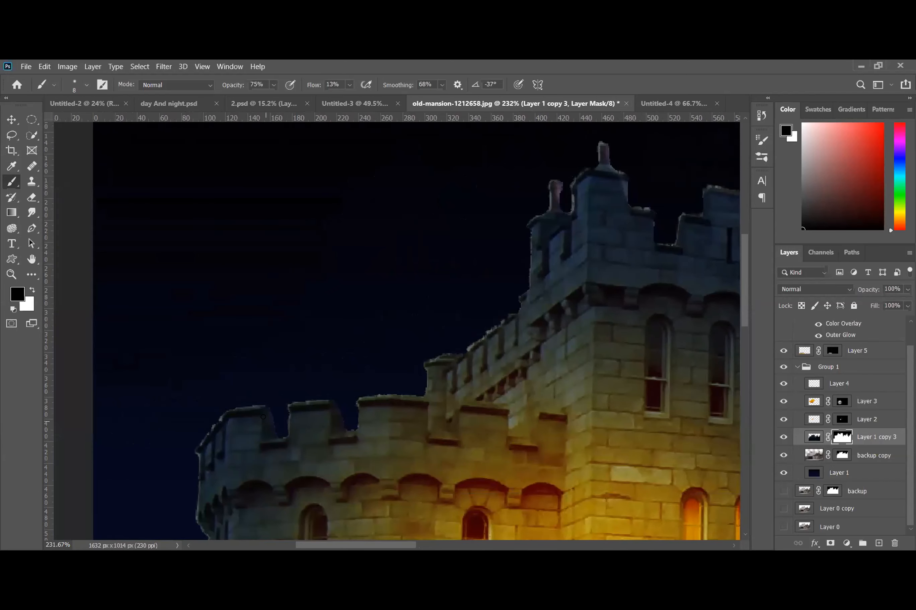
{"action": "scroll", "coordinate": [262, 415], "scroll_direction": "up", "scroll_amount": 4}
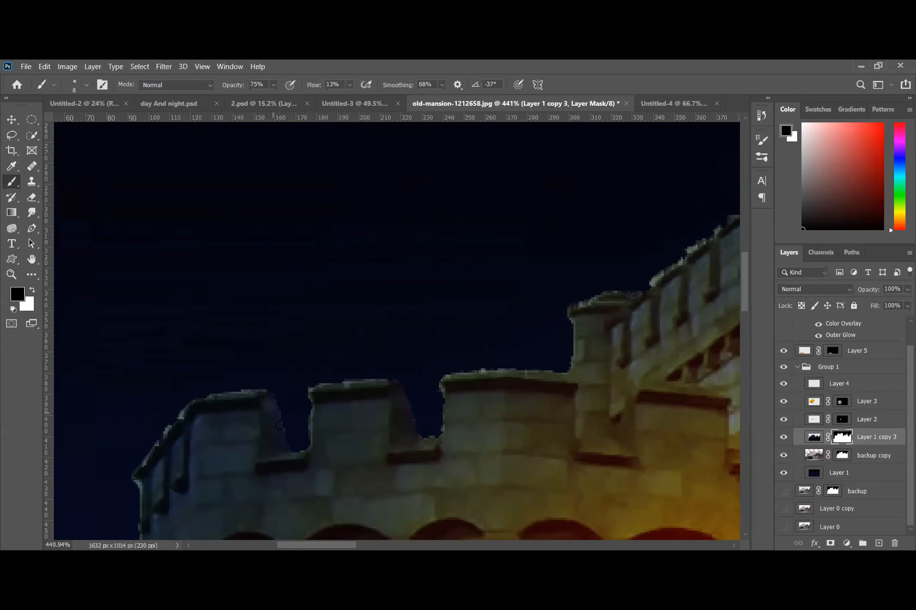
{"action": "mouse_move", "coordinate": [265, 405]}
{"action": "left_mouse_down"}
{"action": "mouse_move", "coordinate": [282, 457]}
{"action": "mouse_move", "coordinate": [267, 442]}
{"action": "mouse_move", "coordinate": [297, 454]}
{"action": "mouse_move", "coordinate": [261, 448]}
{"action": "left_mouse_up"}
{"action": "mouse_move", "coordinate": [259, 393]}
{"action": "left_mouse_down"}
{"action": "mouse_move", "coordinate": [197, 396]}
{"action": "mouse_move", "coordinate": [225, 399]}
{"action": "left_mouse_up"}
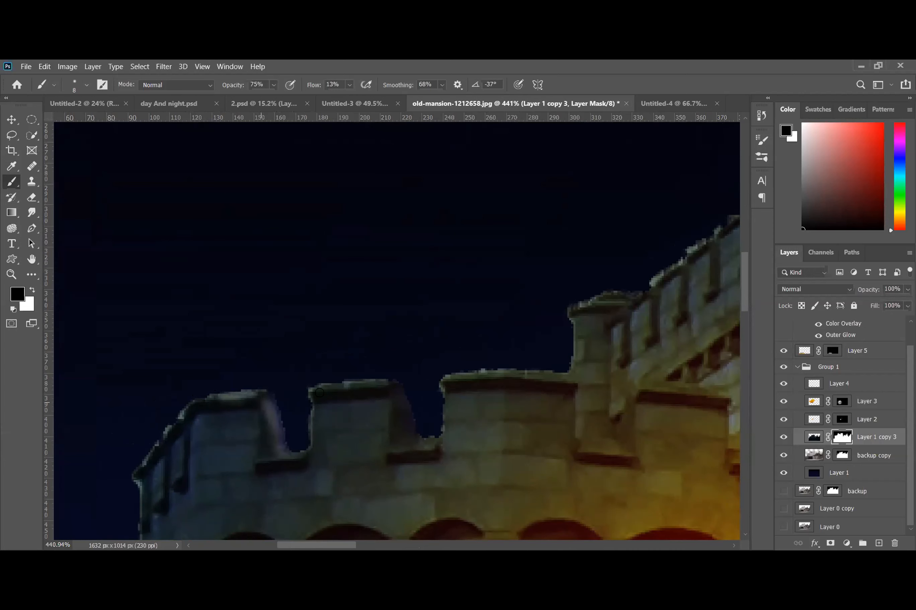
{"action": "mouse_move", "coordinate": [399, 397]}
{"action": "left_mouse_down"}
{"action": "mouse_move", "coordinate": [413, 411]}
{"action": "mouse_move", "coordinate": [405, 448]}
{"action": "mouse_move", "coordinate": [417, 411]}
{"action": "mouse_move", "coordinate": [393, 393]}
{"action": "mouse_move", "coordinate": [398, 439]}
{"action": "mouse_move", "coordinate": [435, 439]}
{"action": "mouse_move", "coordinate": [404, 442]}
{"action": "mouse_move", "coordinate": [404, 400]}
{"action": "mouse_move", "coordinate": [390, 385]}
{"action": "mouse_move", "coordinate": [412, 420]}
{"action": "mouse_move", "coordinate": [411, 439]}
{"action": "mouse_move", "coordinate": [394, 410]}
{"action": "mouse_move", "coordinate": [401, 442]}
{"action": "mouse_move", "coordinate": [434, 445]}
{"action": "left_mouse_up"}
Brighten the remaining battlement caps and the outer curved edge of the lower wing through Layer 1 copy 3's mask
{"action": "mouse_move", "coordinate": [479, 372]}
{"action": "left_mouse_down"}
{"action": "mouse_move", "coordinate": [531, 374]}
{"action": "mouse_move", "coordinate": [439, 378]}
{"action": "mouse_move", "coordinate": [518, 374]}
{"action": "left_mouse_up"}
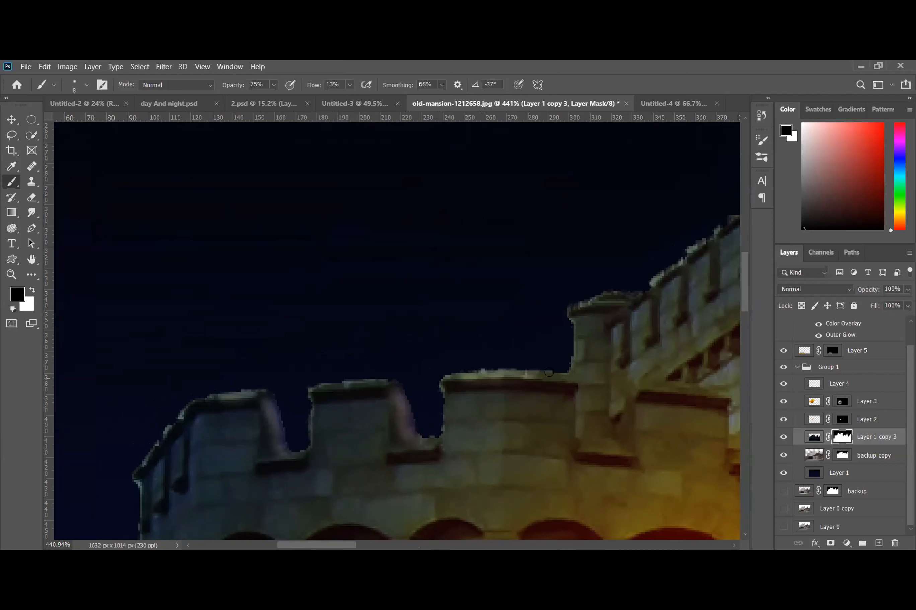
{"action": "mouse_move", "coordinate": [381, 383]}
{"action": "left_mouse_down"}
{"action": "mouse_move", "coordinate": [296, 387]}
{"action": "mouse_move", "coordinate": [394, 389]}
{"action": "mouse_move", "coordinate": [337, 388]}
{"action": "left_mouse_up"}
{"action": "mouse_move", "coordinate": [195, 396]}
{"action": "left_mouse_down"}
{"action": "mouse_move", "coordinate": [233, 397]}
{"action": "mouse_move", "coordinate": [160, 414]}
{"action": "mouse_move", "coordinate": [175, 427]}
{"action": "mouse_move", "coordinate": [169, 437]}
{"action": "left_mouse_up"}
{"action": "scroll", "coordinate": [314, 397], "scroll_direction": "down", "scroll_amount": 6}
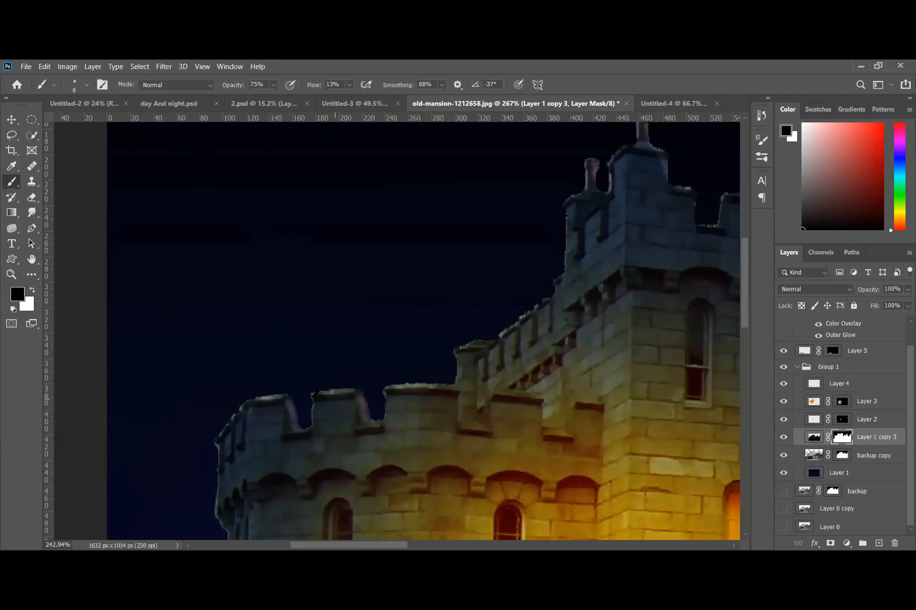
Compare the whole night scene with the backup copy layer hidden and shown, leaving the layer visible
{"action": "scroll", "coordinate": [314, 397], "scroll_direction": "down", "scroll_amount": 8}
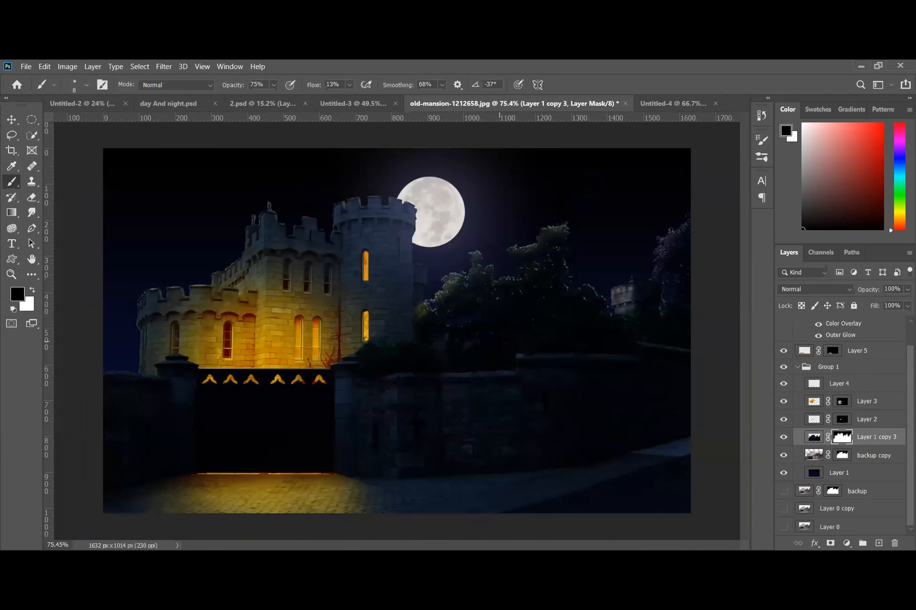
{"action": "scroll", "coordinate": [438, 232], "scroll_direction": "up", "scroll_amount": 2}
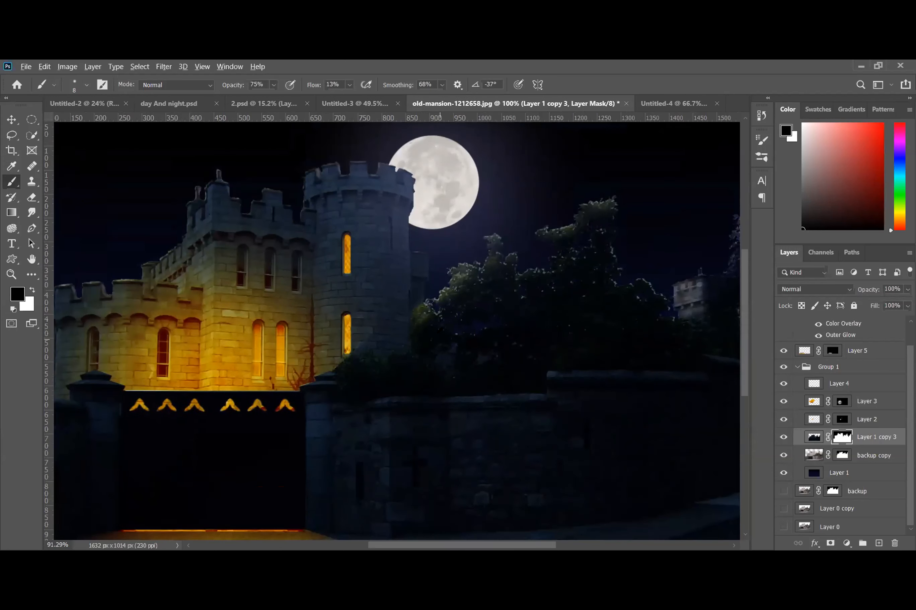
{"action": "scroll", "coordinate": [438, 232], "scroll_direction": "down", "scroll_amount": 1}
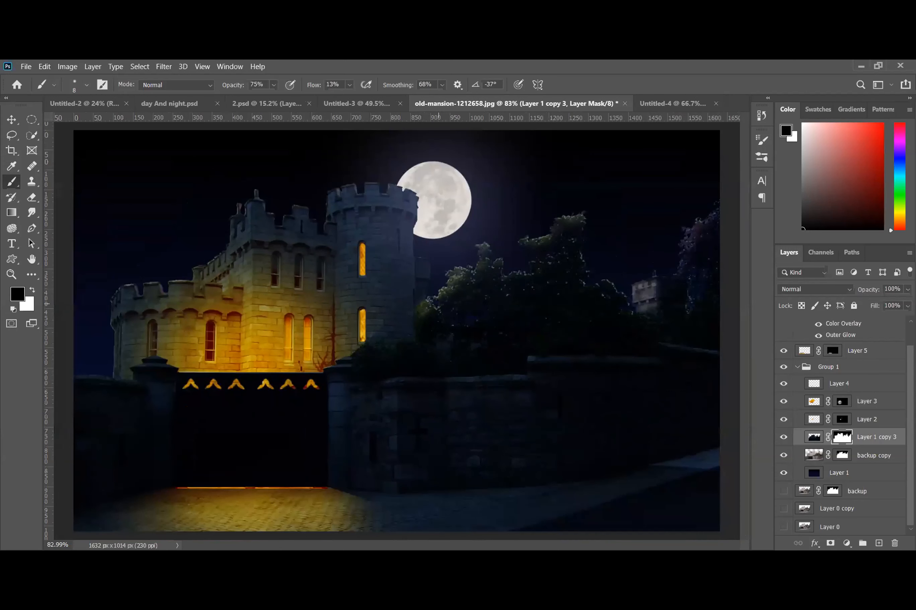
{"action": "left_click", "coordinate": [783, 455]}
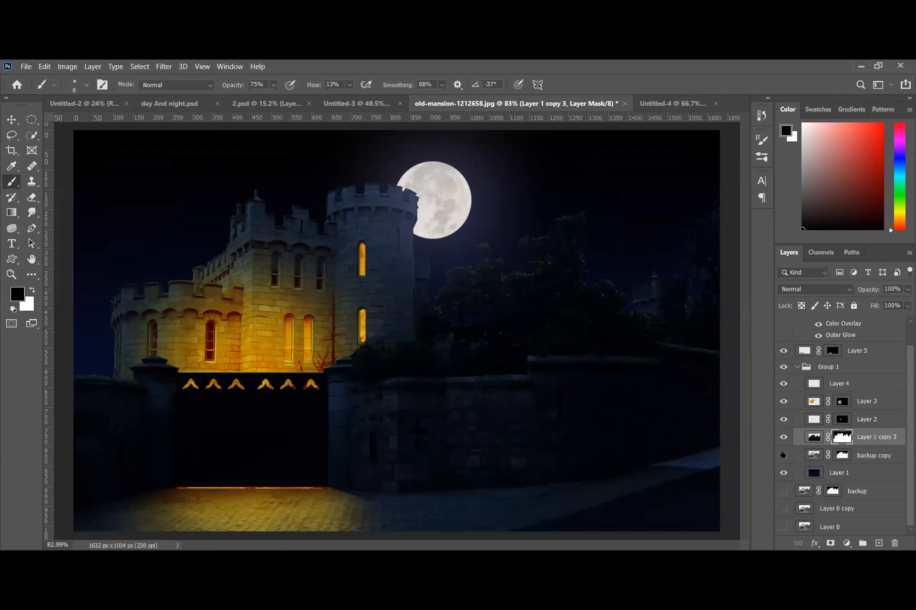
{"action": "left_click", "coordinate": [783, 455]}
{"action": "left_click", "coordinate": [783, 455]}
{"action": "left_click", "coordinate": [783, 455]}
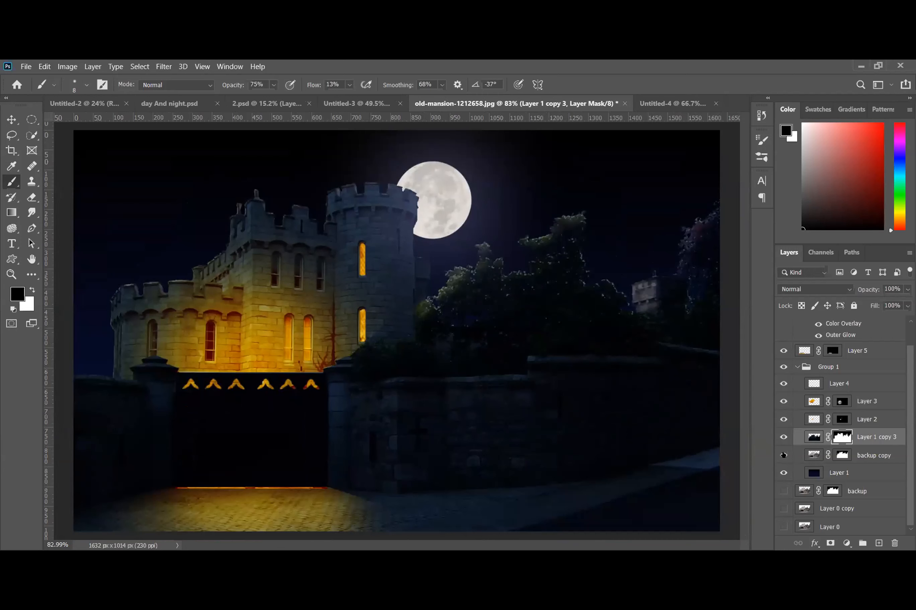
{"action": "left_click", "coordinate": [783, 455]}
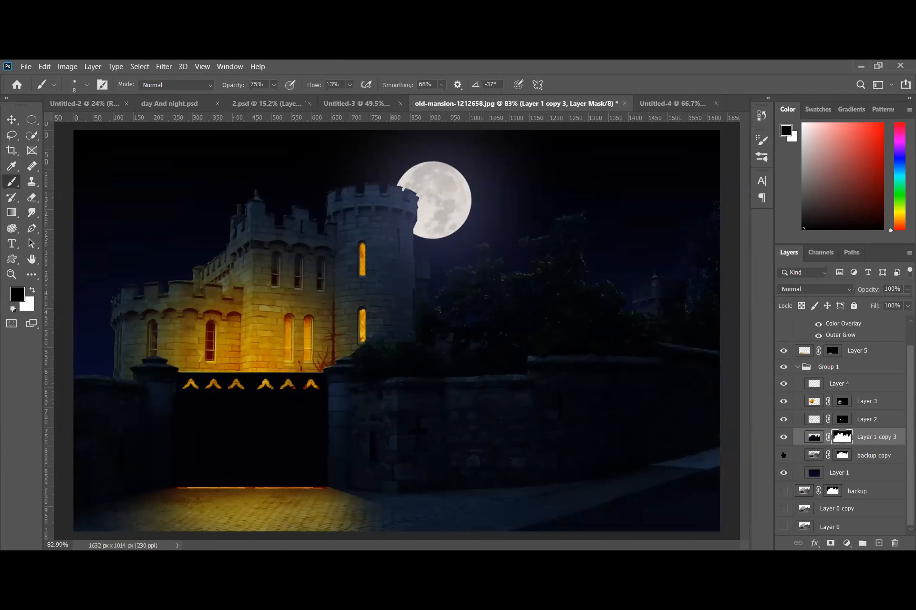
{"action": "left_click", "coordinate": [783, 455]}
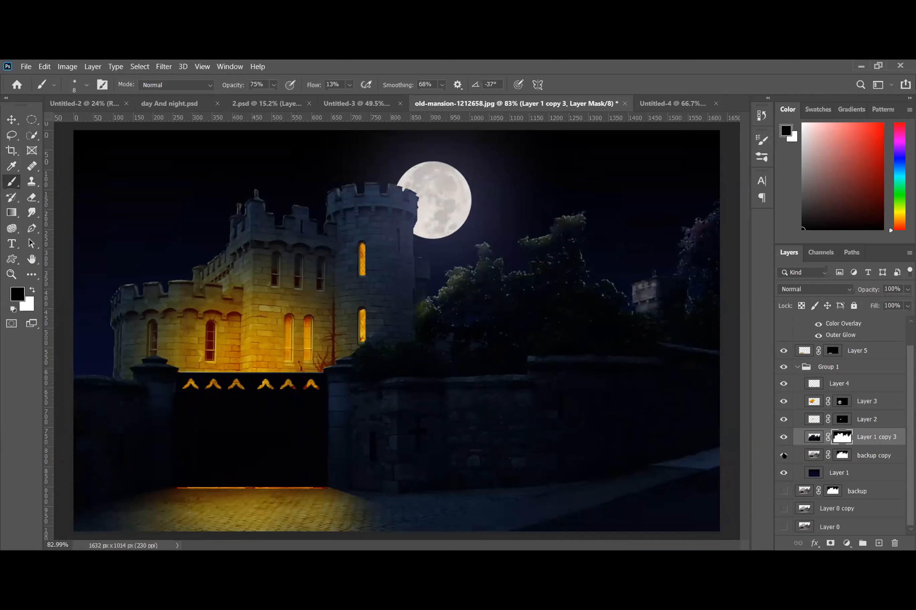
{"action": "scroll", "coordinate": [441, 276], "scroll_direction": "down", "scroll_amount": 4}
{"action": "scroll", "coordinate": [410, 247], "scroll_direction": "up", "scroll_amount": 1}
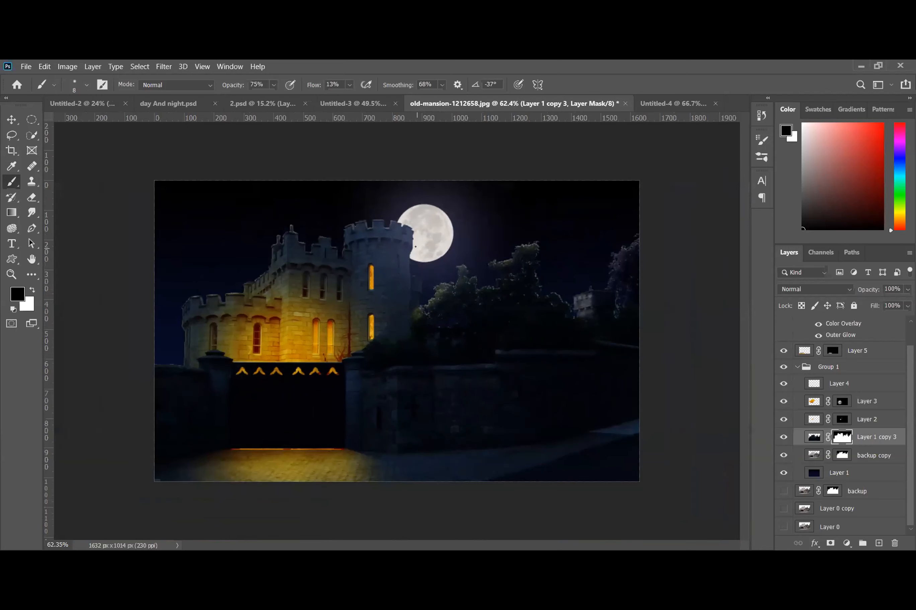